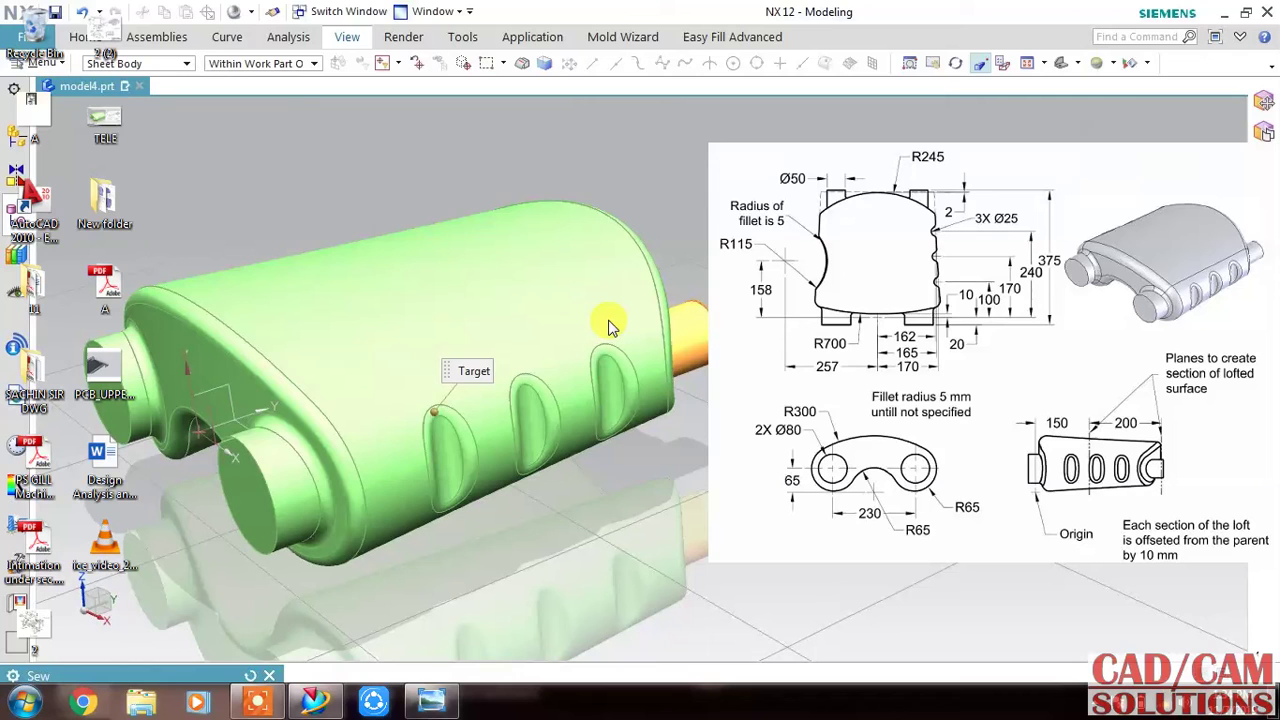
Orbit the finished muffler model and browse its Assembly and Part Navigators
left_click(315, 700)
mouse_move(466, 256)
middle_mouse_down()
mouse_move(449, 280)
mouse_move(463, 194)
mouse_move(466, 255)
mouse_move(409, 257)
mouse_move(471, 249)
mouse_move(429, 400)
middle_mouse_up()
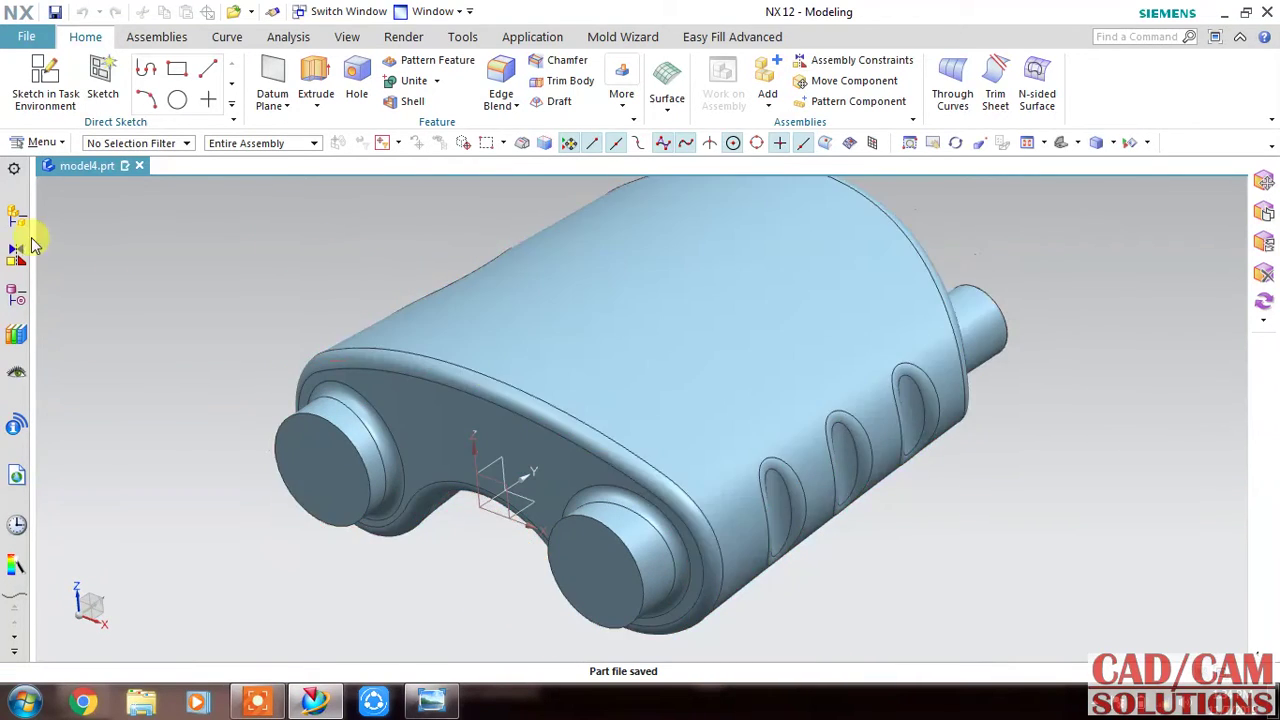
left_click(16, 218)
left_click(18, 292)
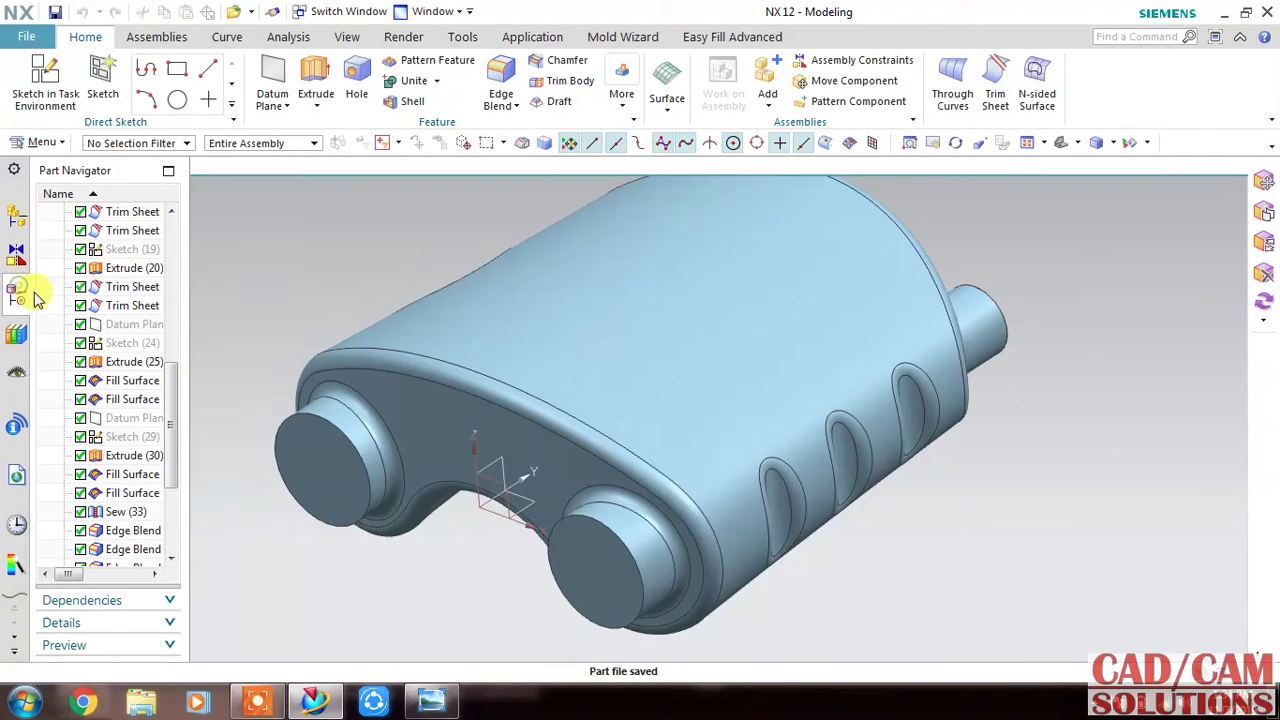
mouse_move(171, 400)
left_mouse_down()
mouse_move(186, 240)
mouse_move(183, 398)
mouse_move(177, 214)
left_mouse_up()
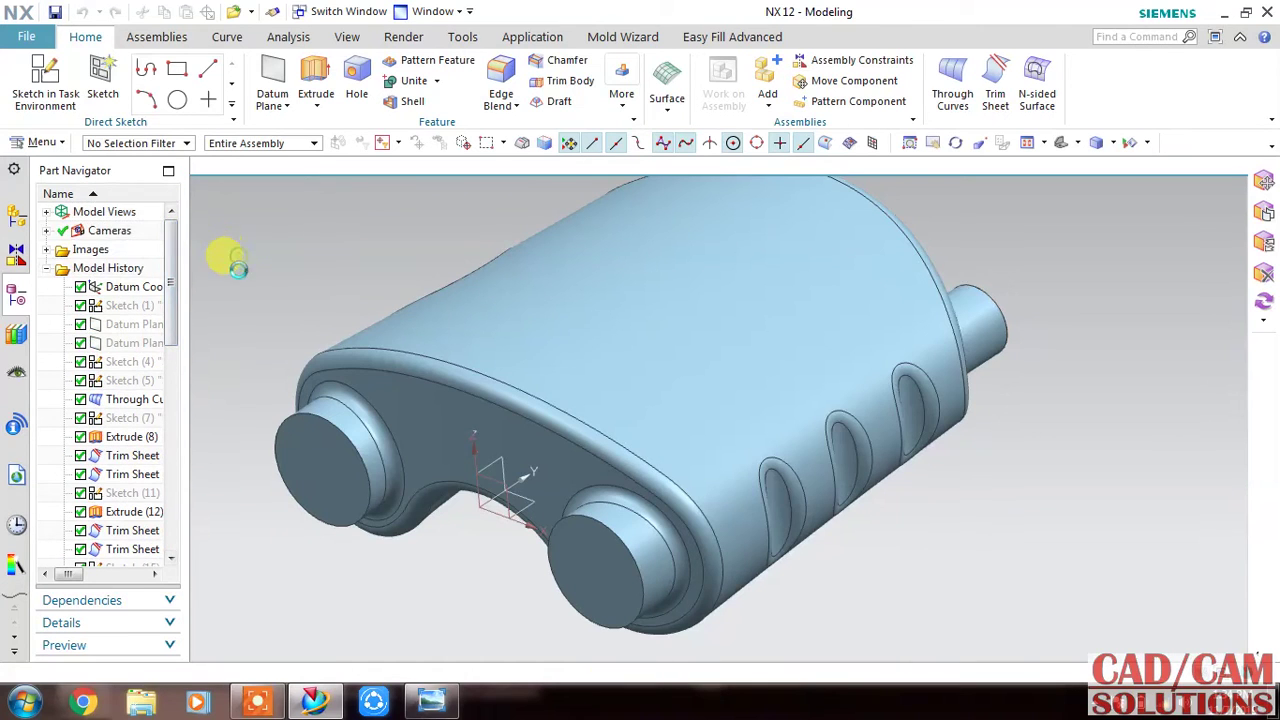
right_click(606, 245)
Show the muffler reference drawing in Photo Viewer beside the restored NX window
left_click(1245, 12)
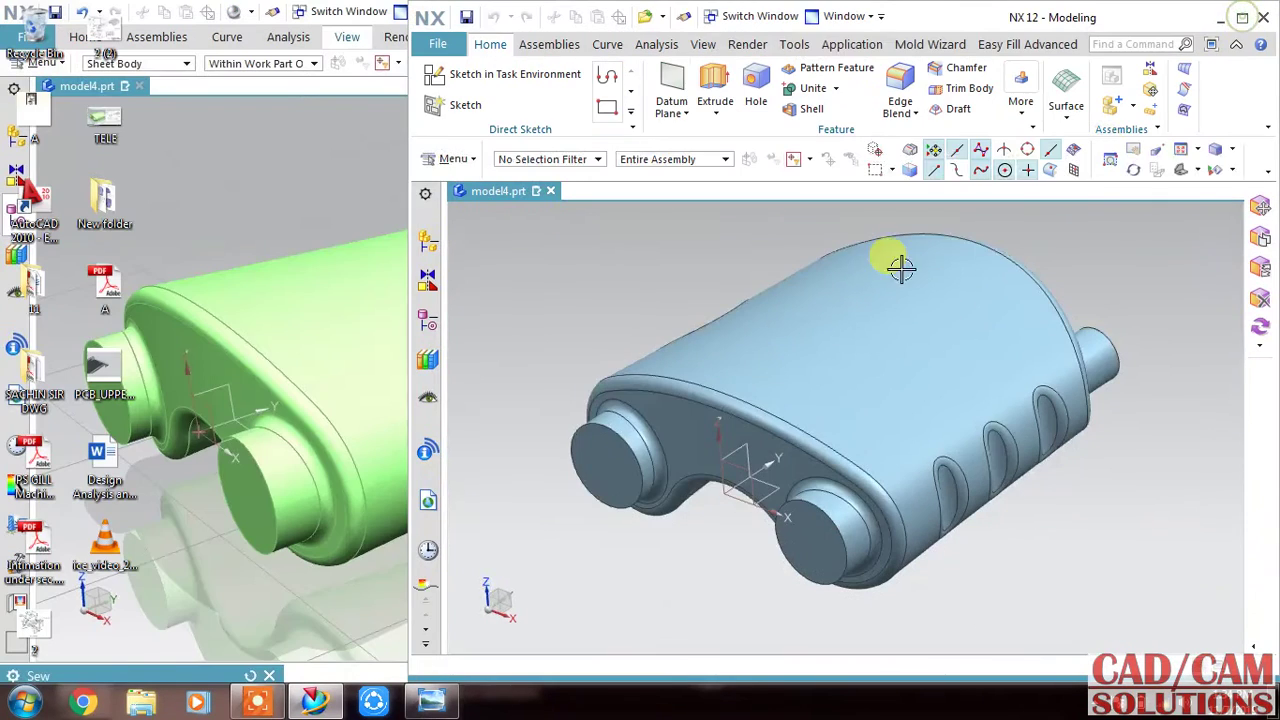
left_click(440, 703)
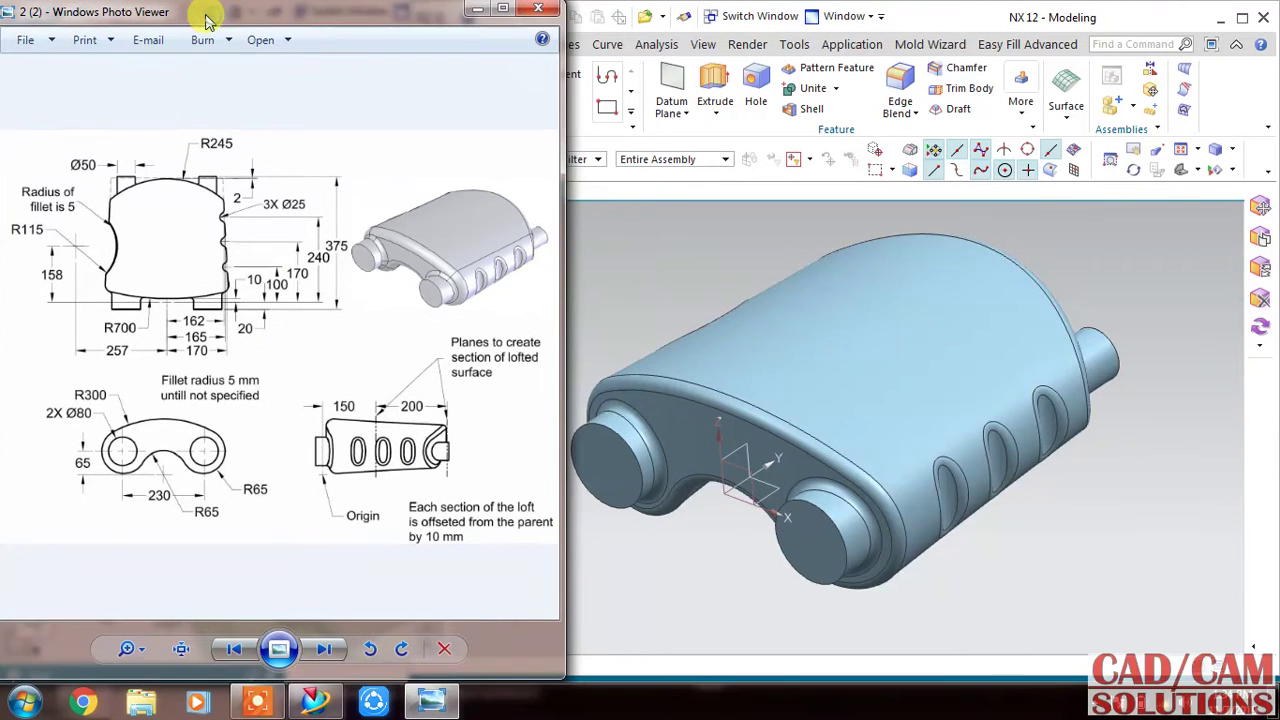
left_click(638, 257)
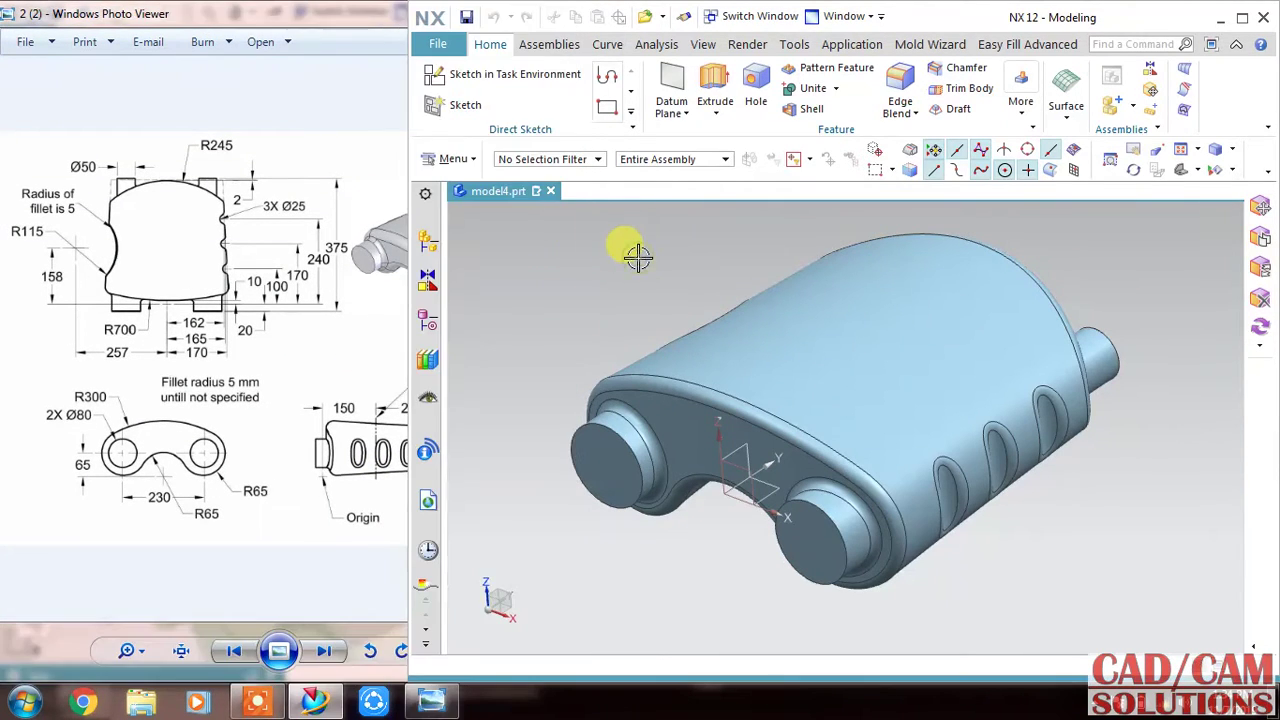
left_click(273, 12)
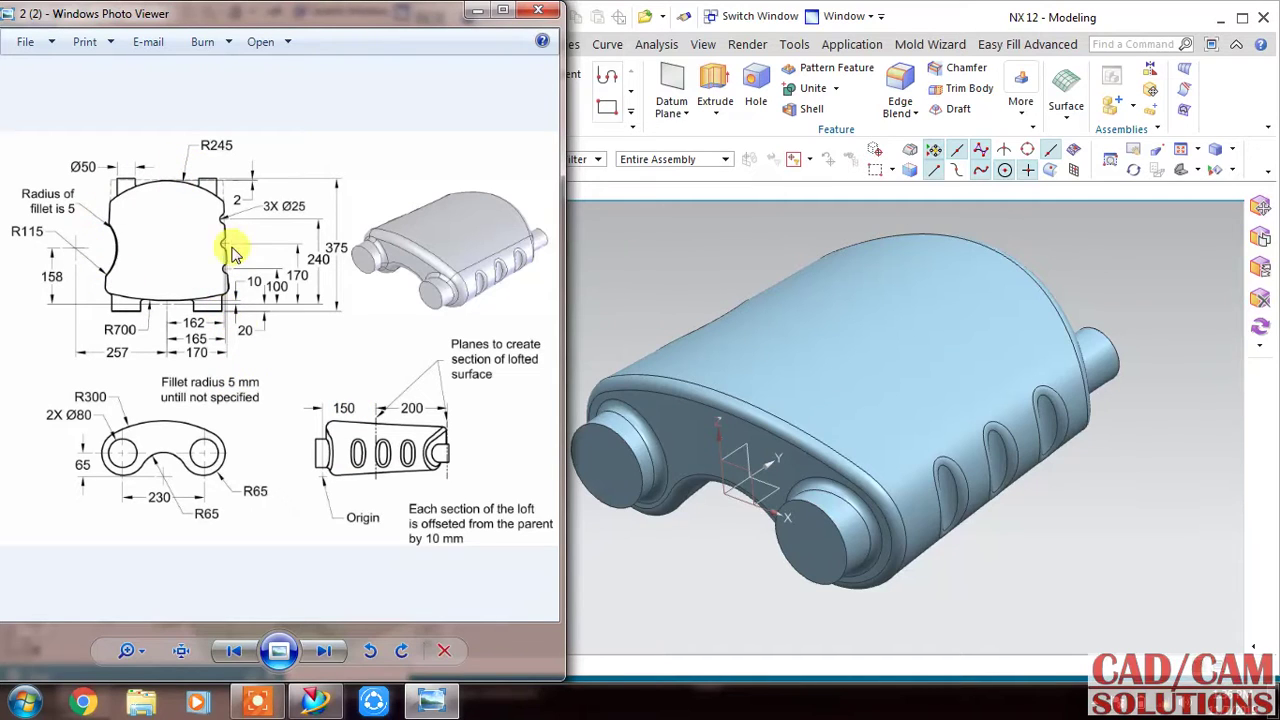
Create the new part model1.prt and start a sketch on the XY plane
left_click(611, 283)
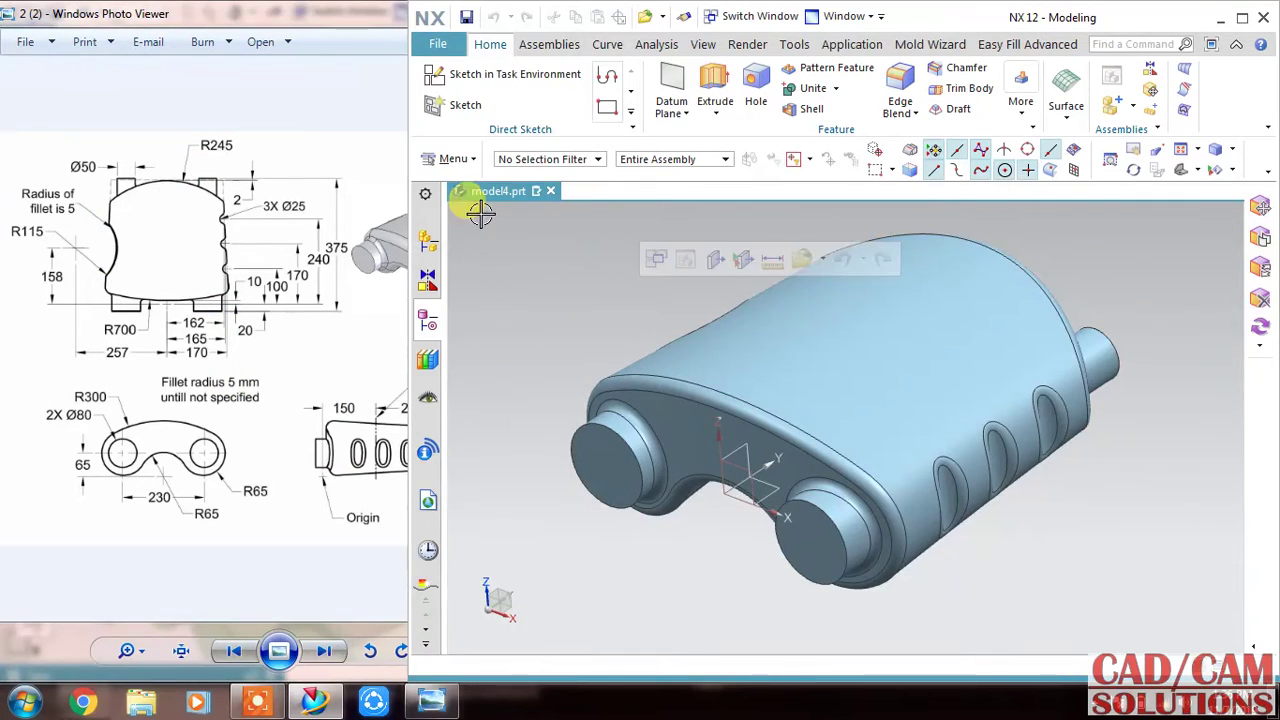
left_click(437, 44)
left_click(437, 44)
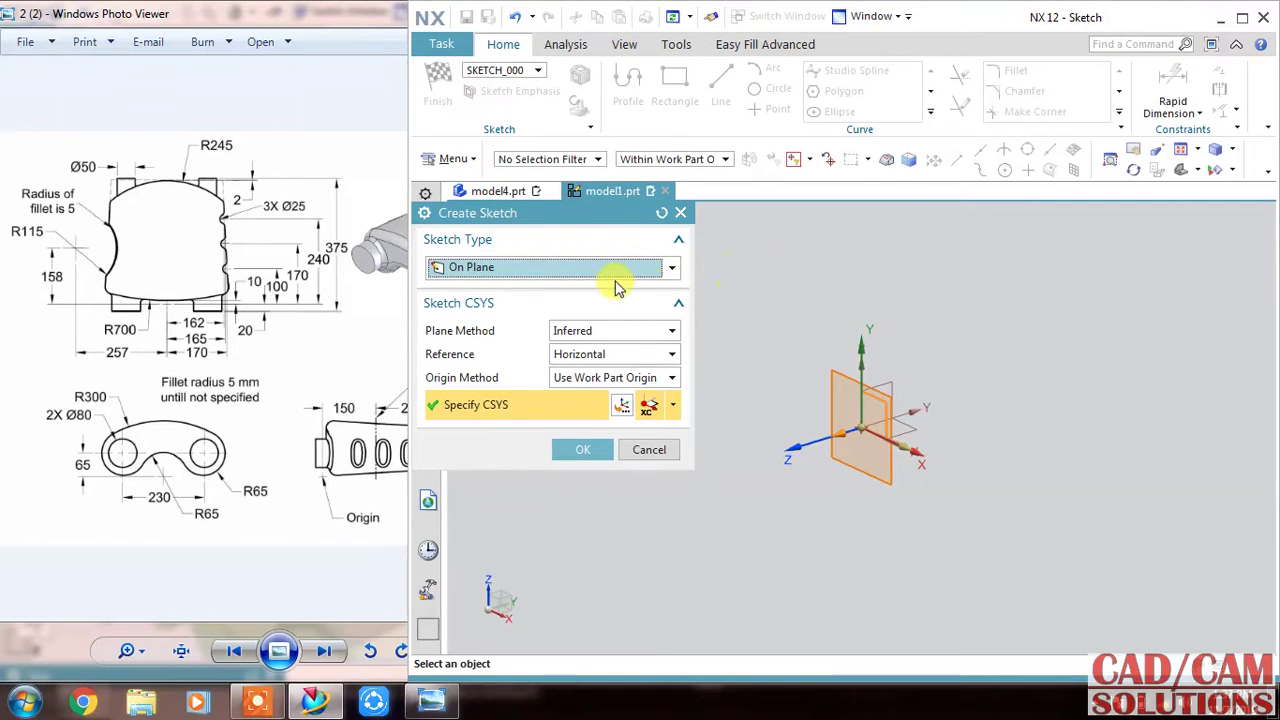
left_click(587, 449)
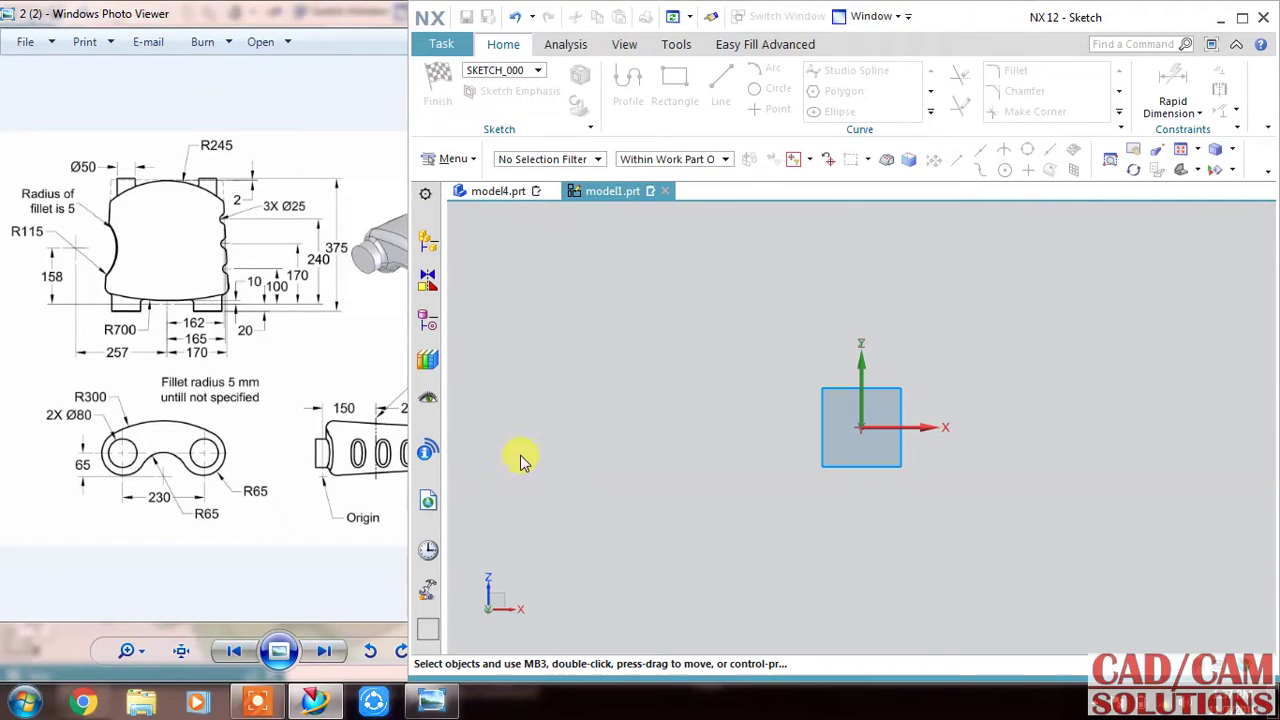
key("z")
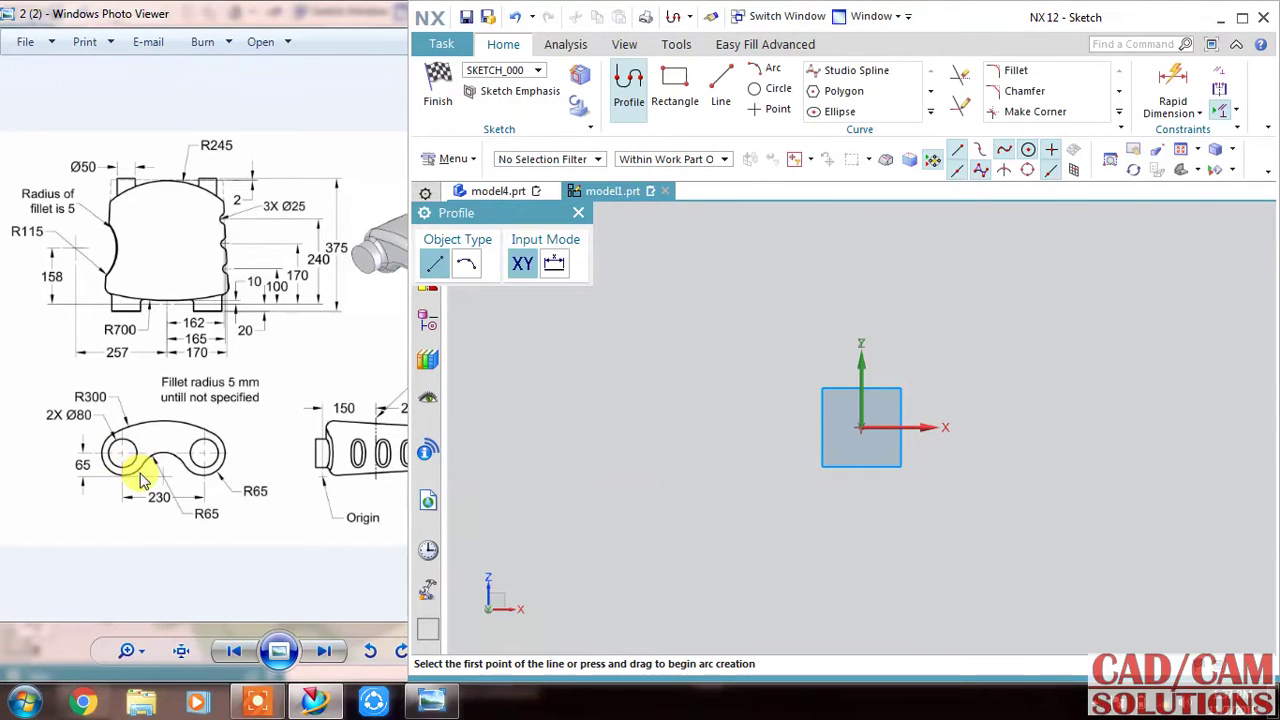
Draw a circle of diameter 130 centred to the left of the sketch origin
left_click(770, 92)
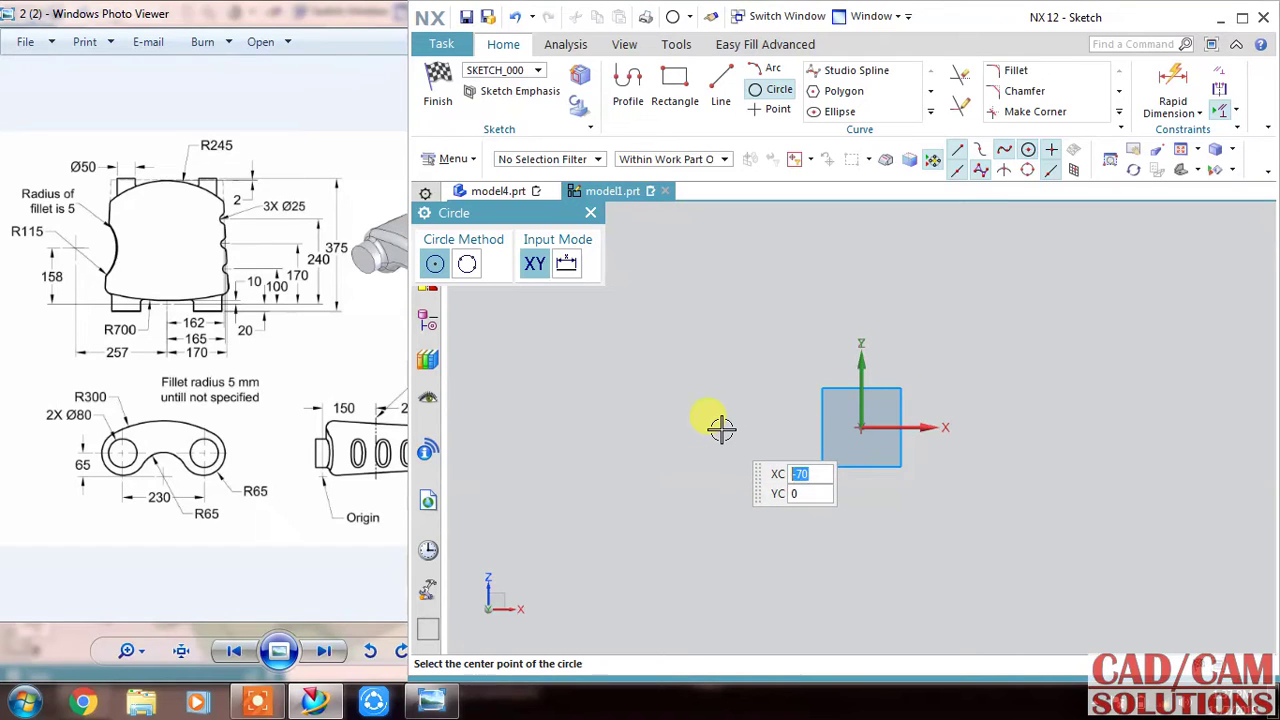
left_click(721, 427)
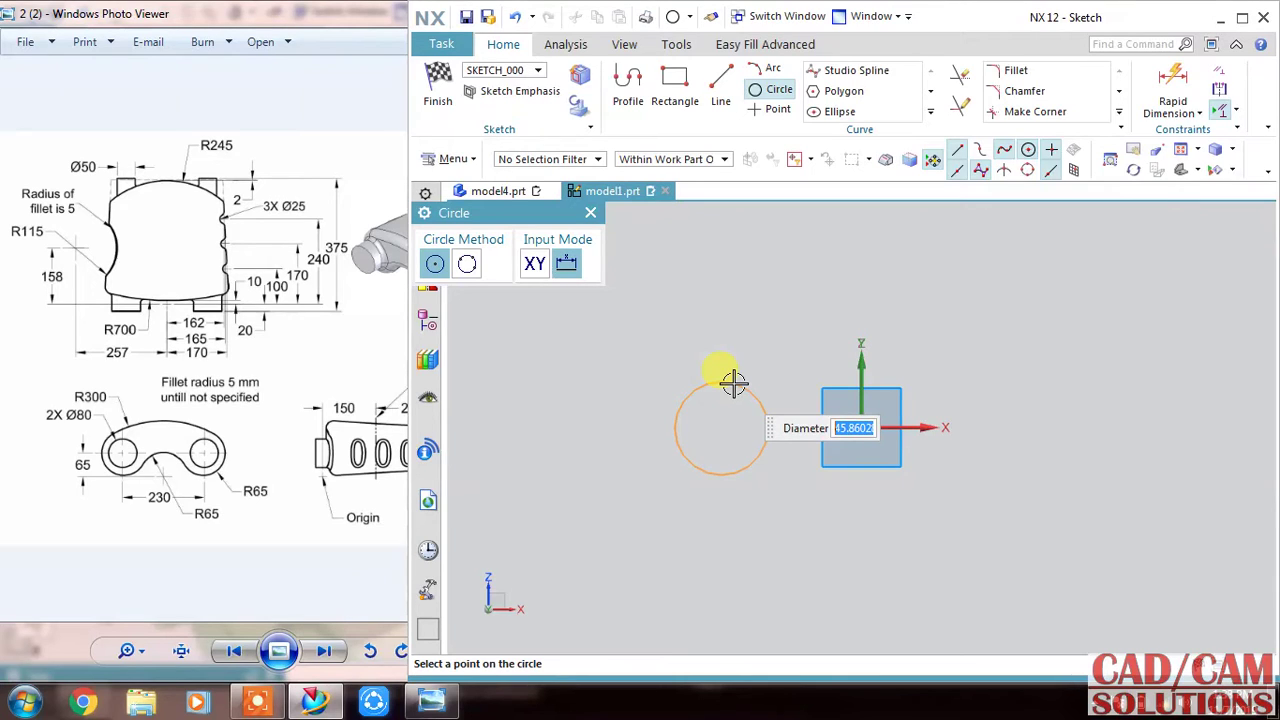
type("130")
left_click(719, 370)
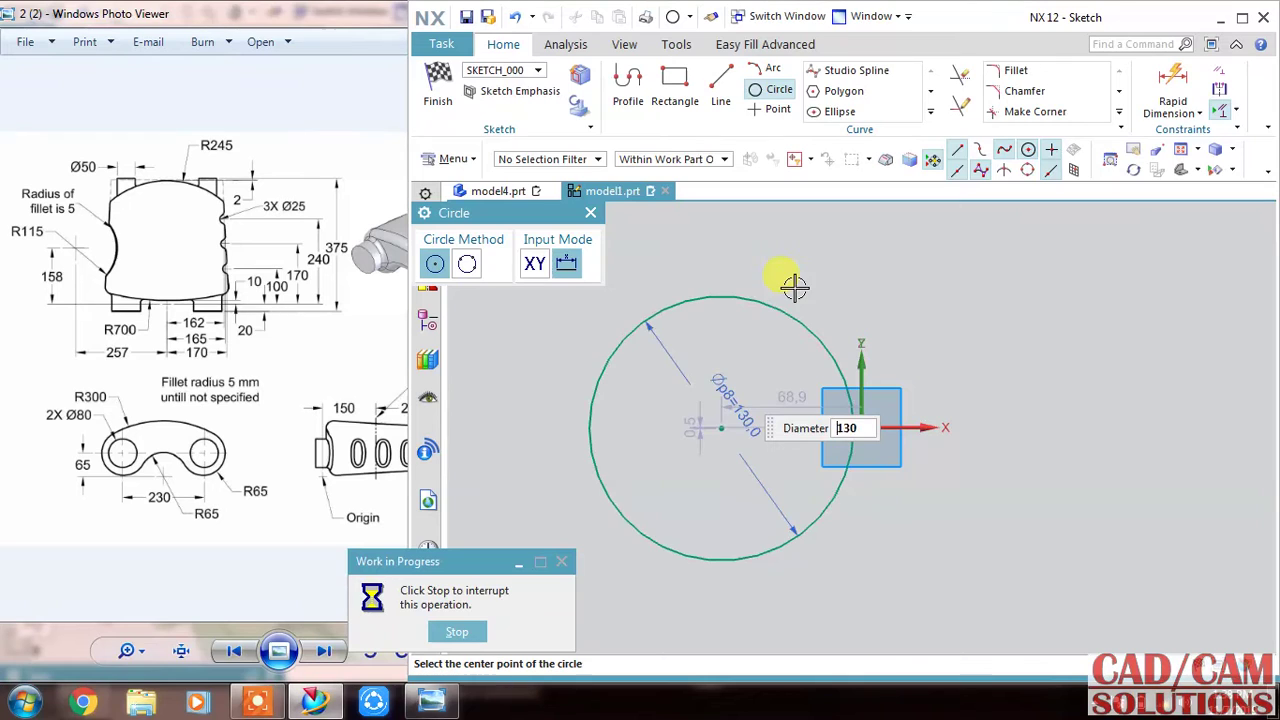
key("Escape")
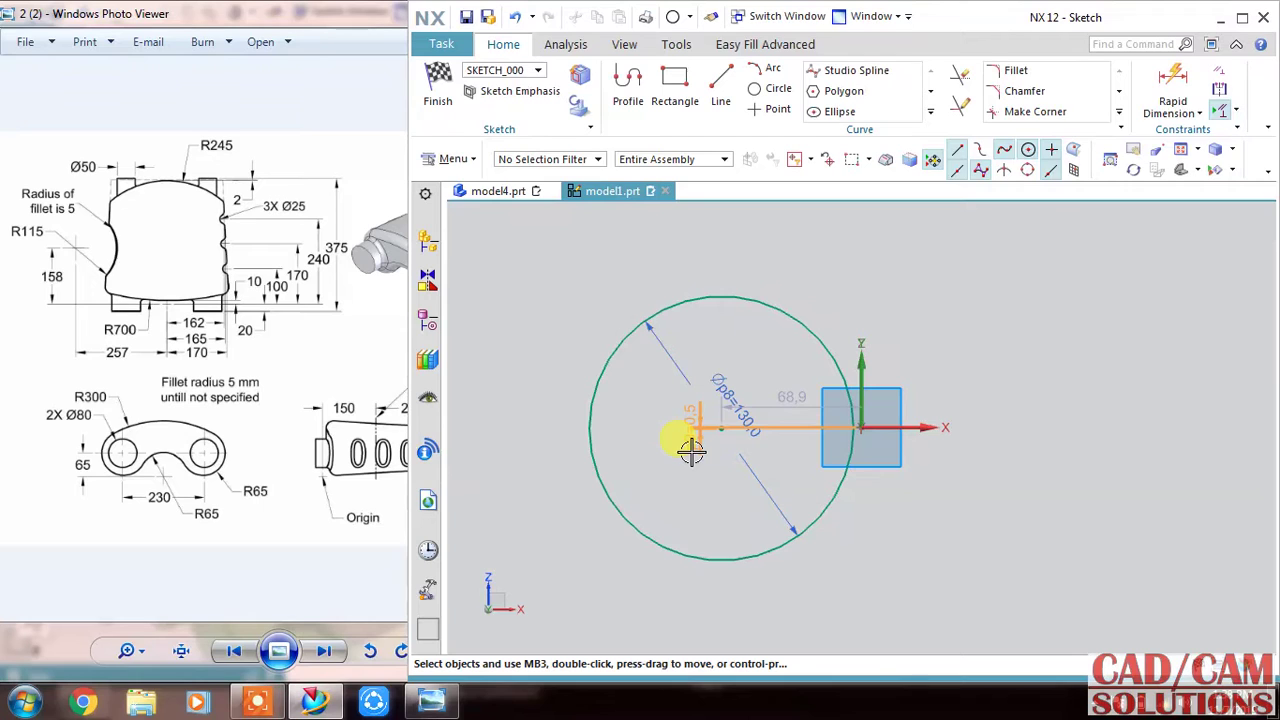
Set the circle centre's vertical offset to 0 and horizontal distance to 230/2
left_click(691, 451)
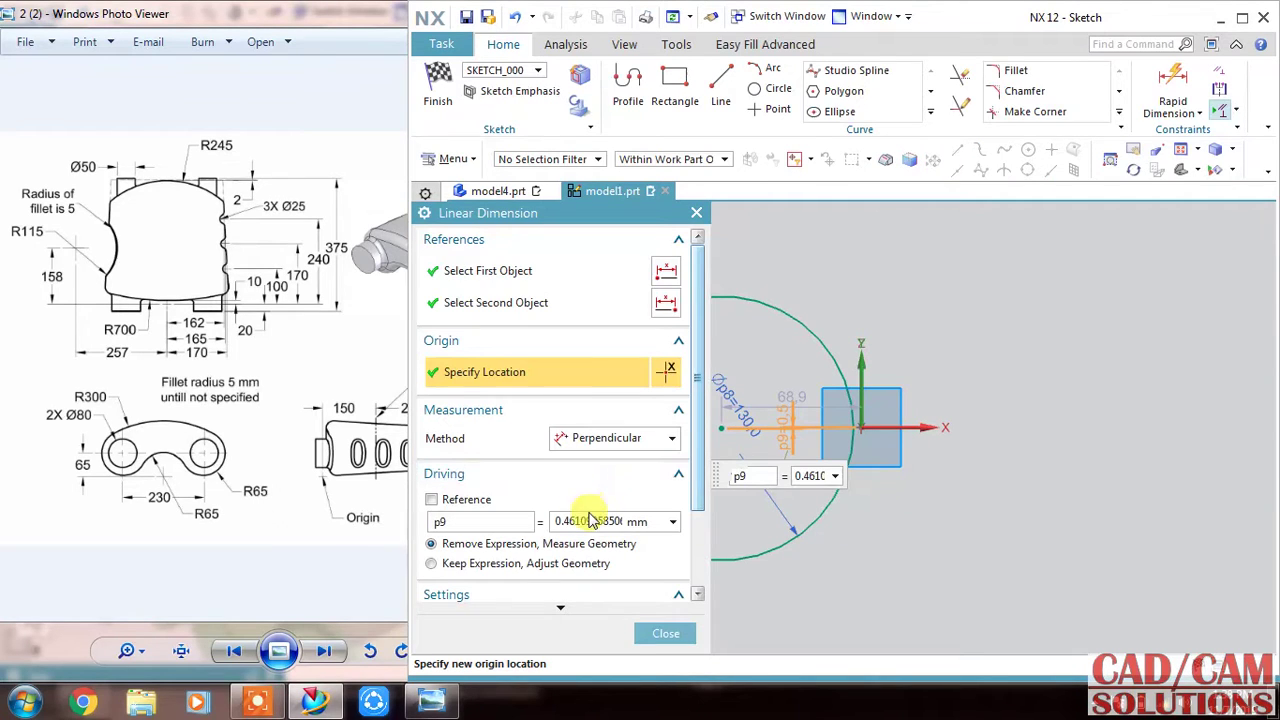
double_click(594, 521)
type("0")
key("Return")
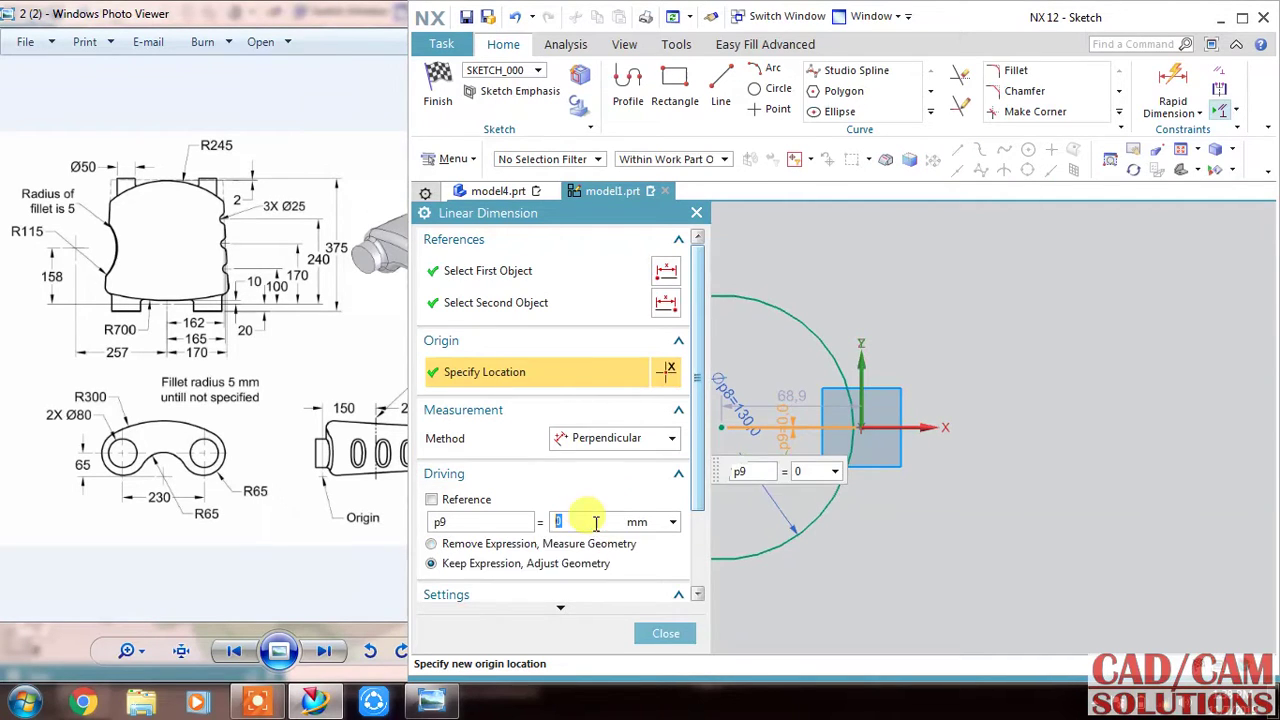
left_click(666, 634)
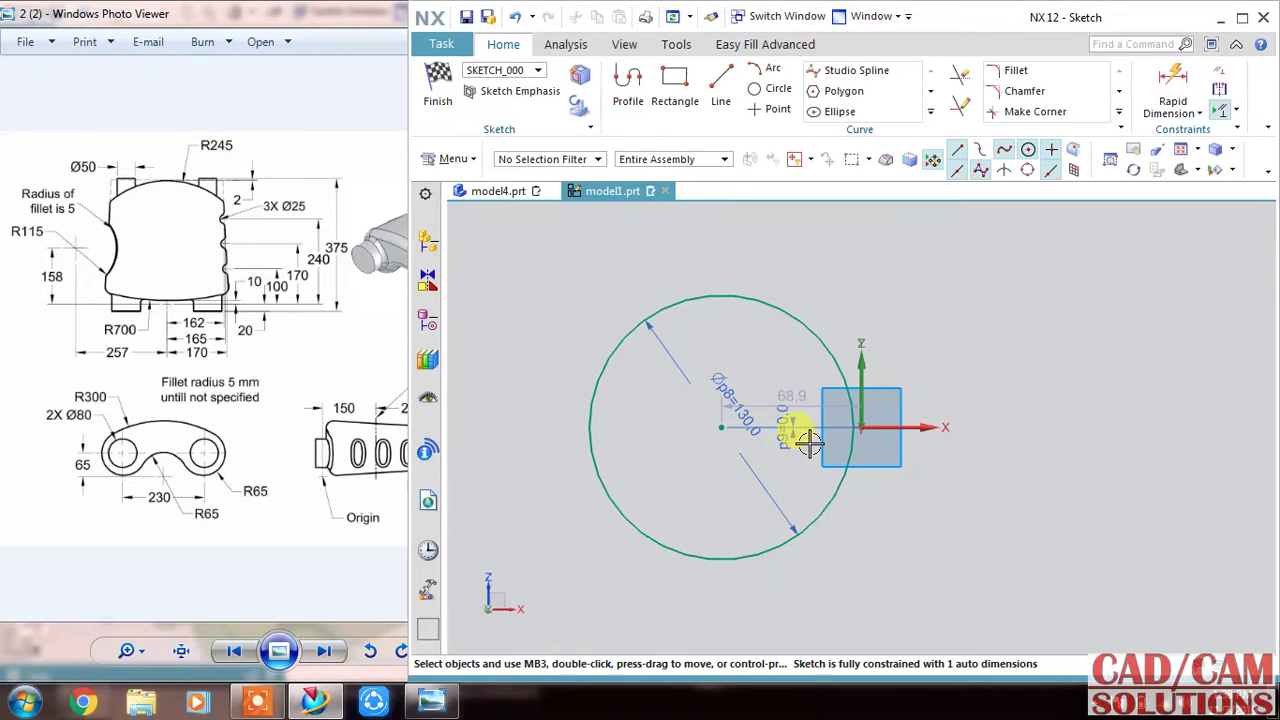
double_click(849, 334)
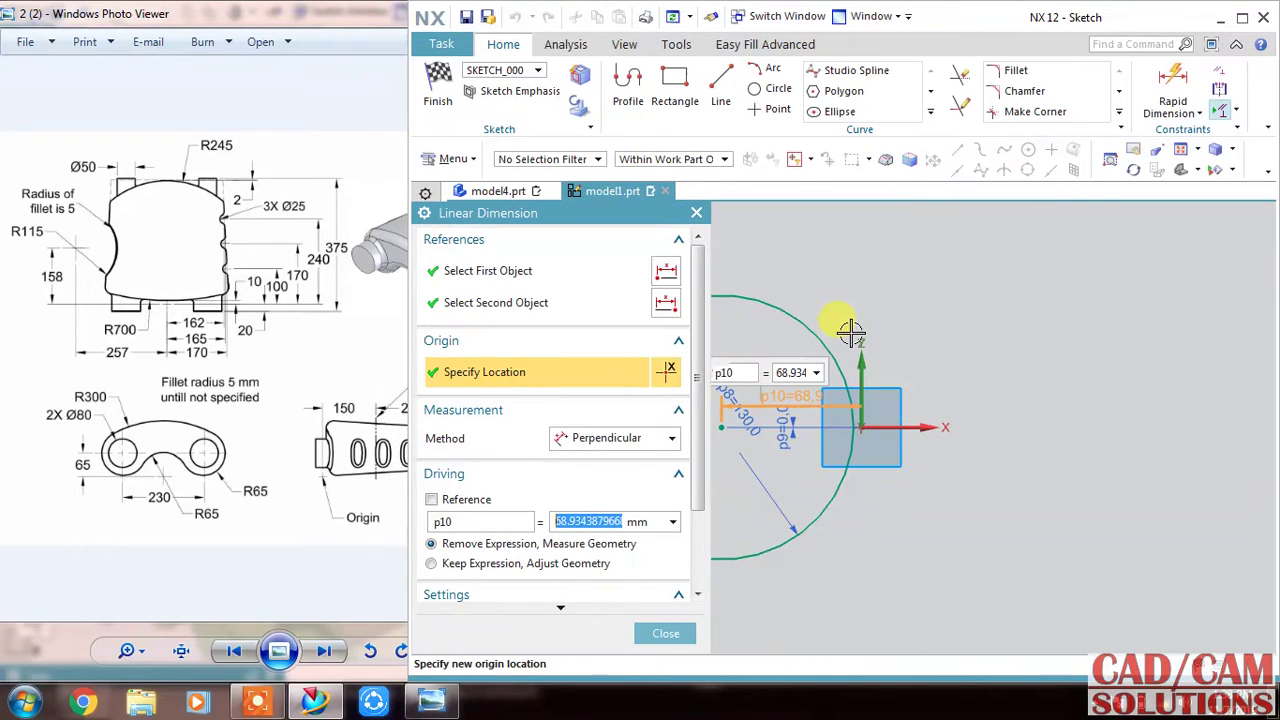
type("230/2")
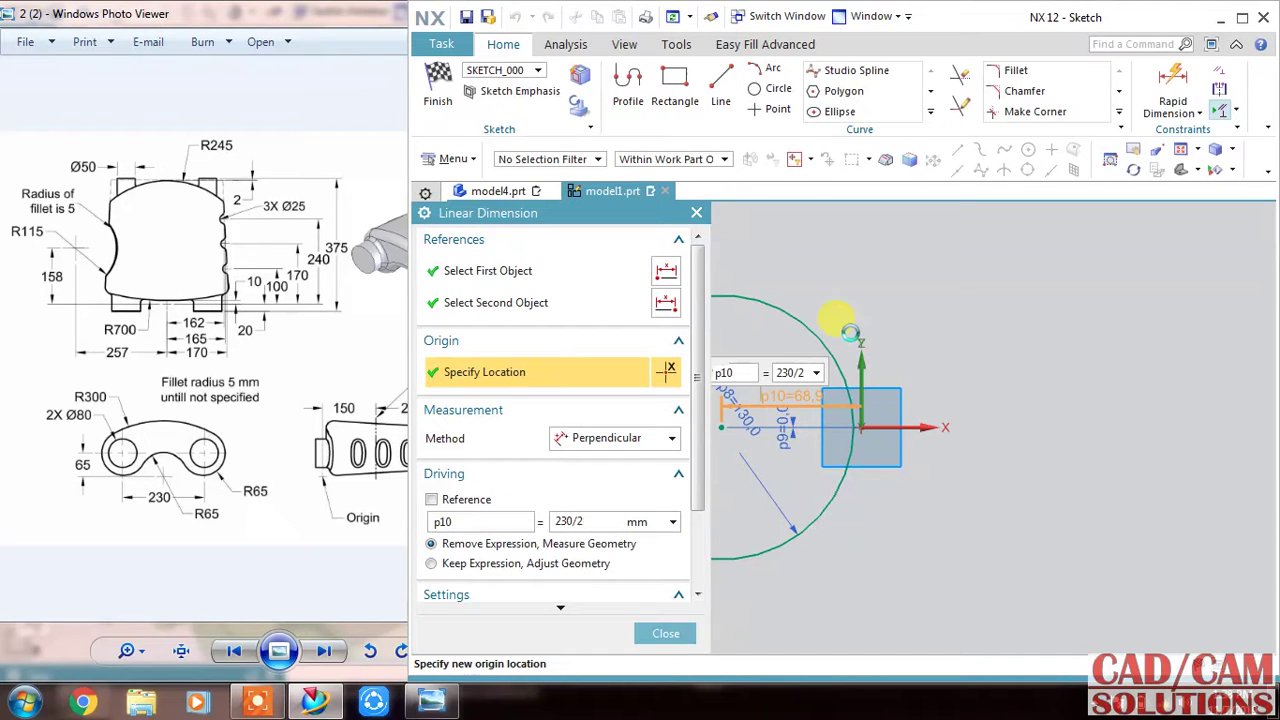
key("Return")
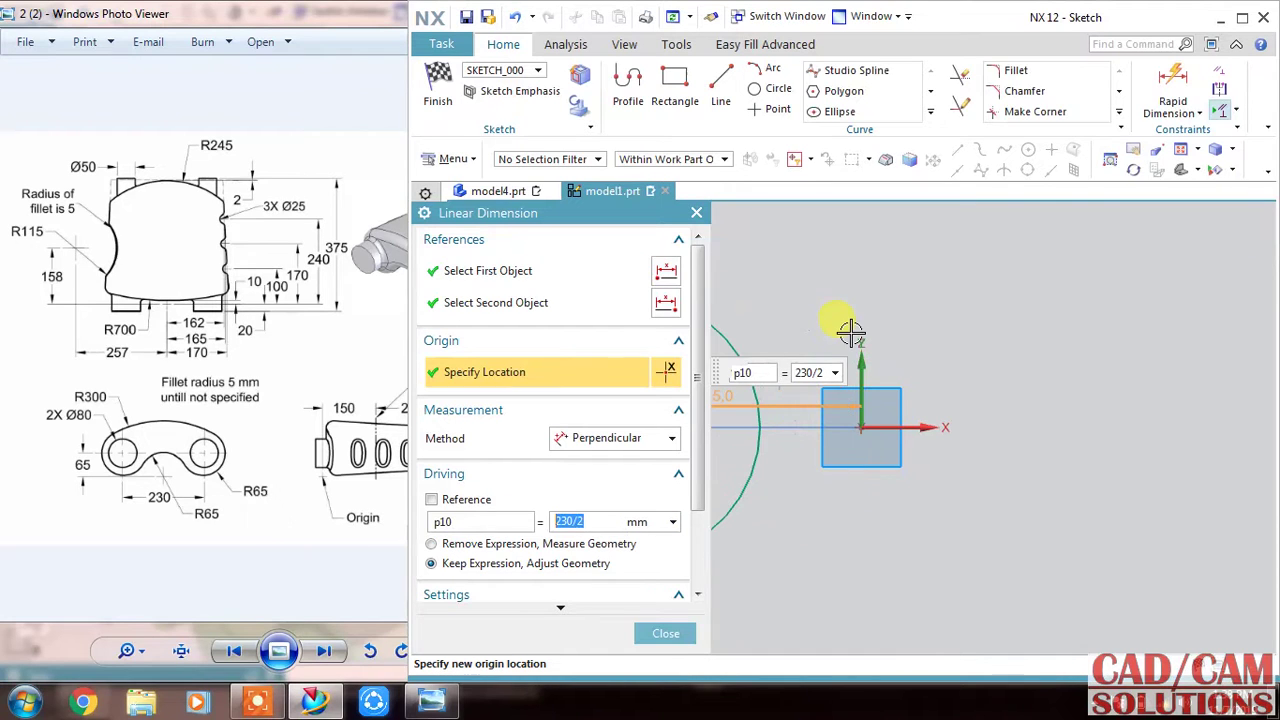
left_click(665, 633)
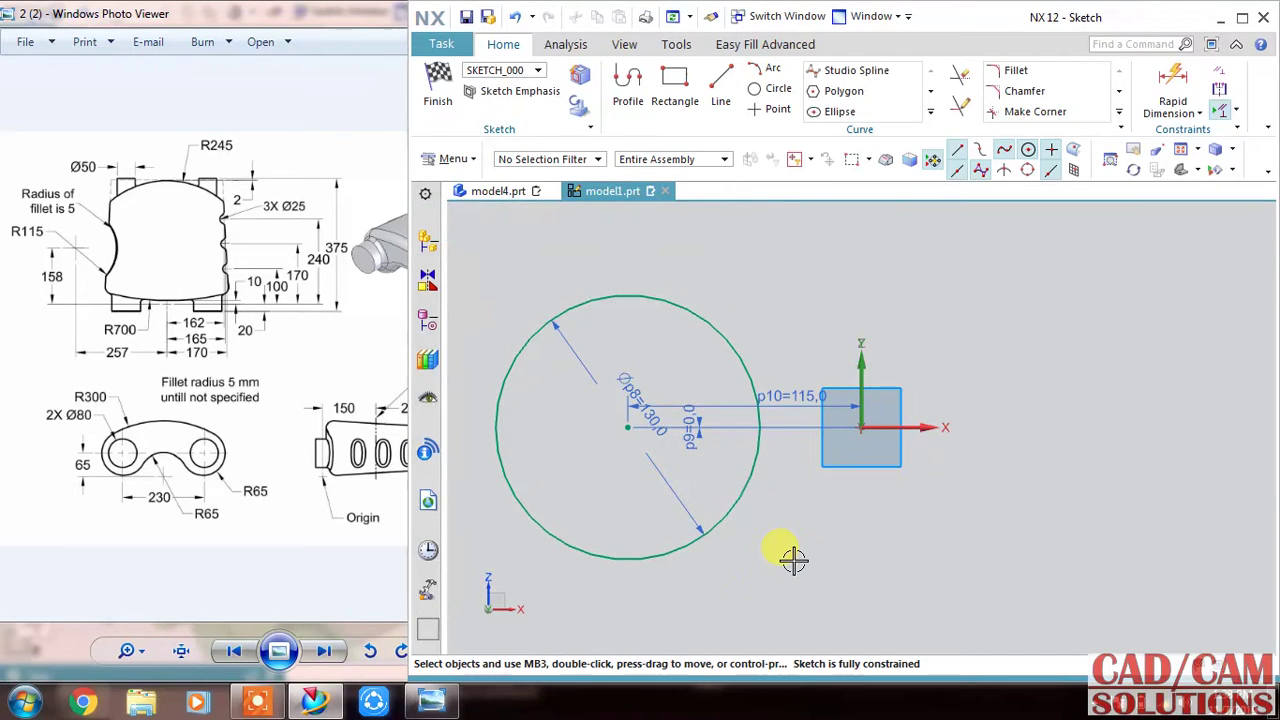
Mirror the Ø130 circle across the Y axis to the right side
scroll(590, 445, "down", 1)
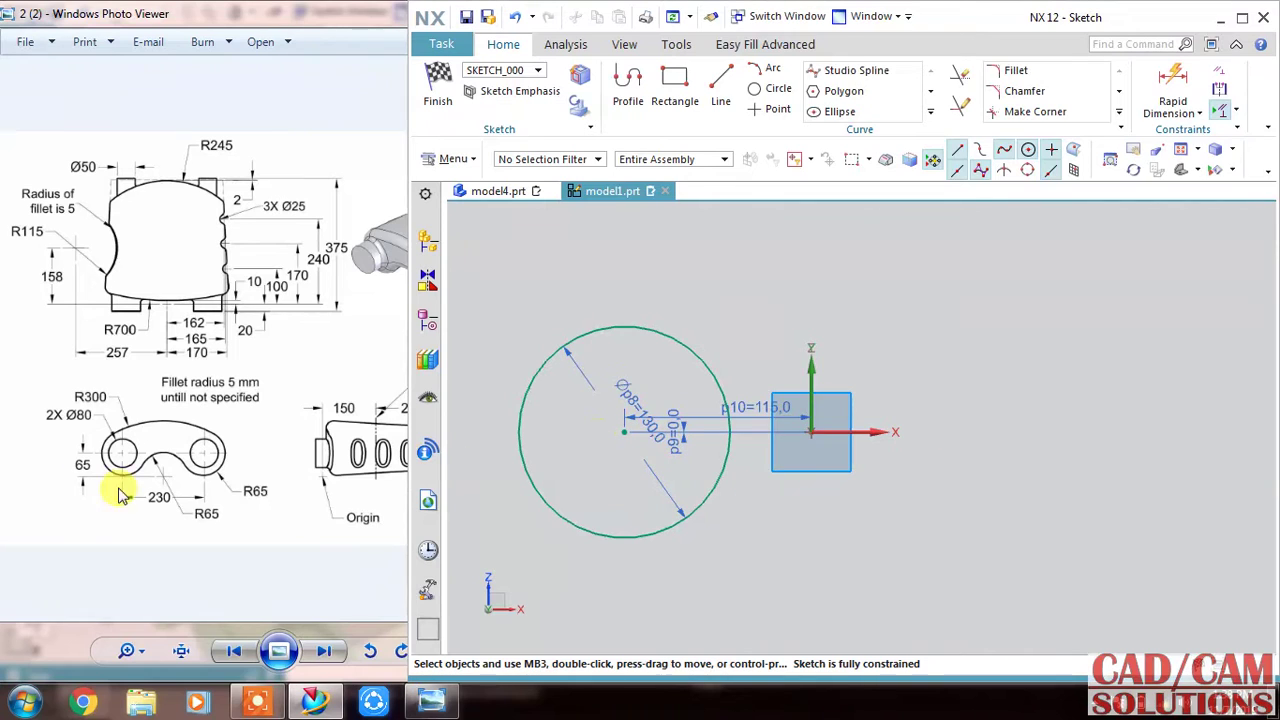
left_click(700, 344)
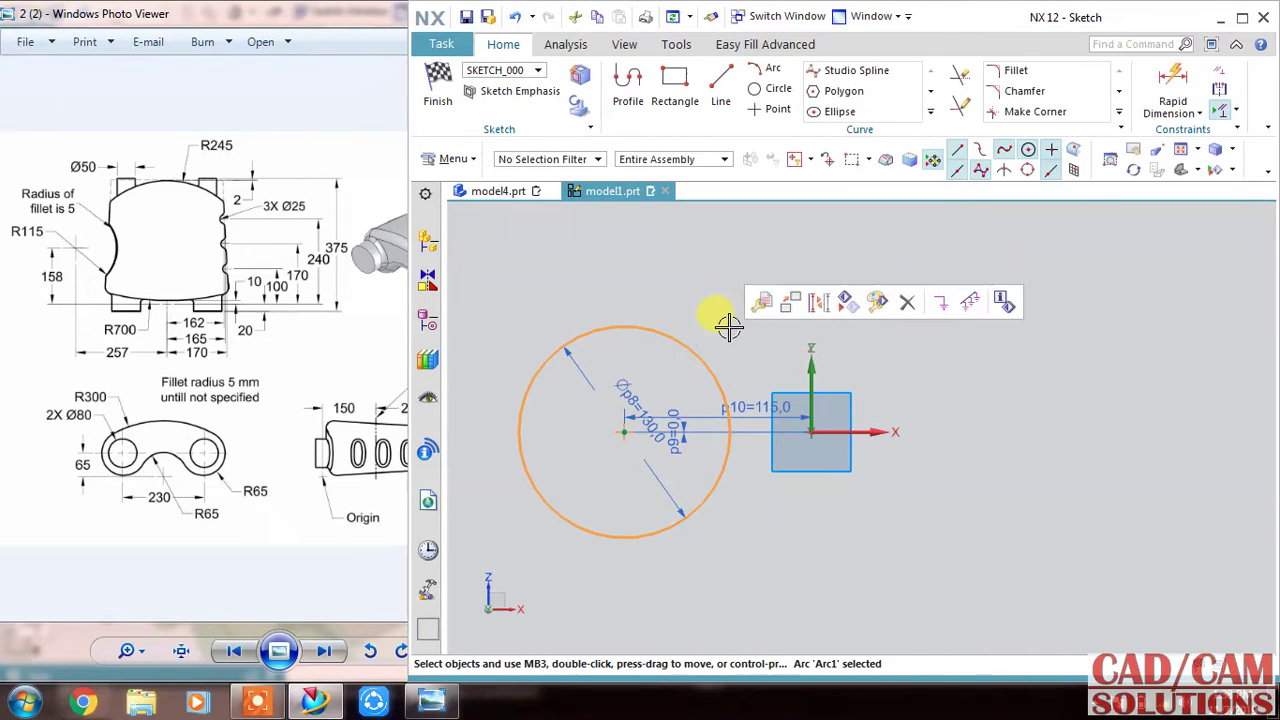
left_click(931, 111)
left_click(852, 132)
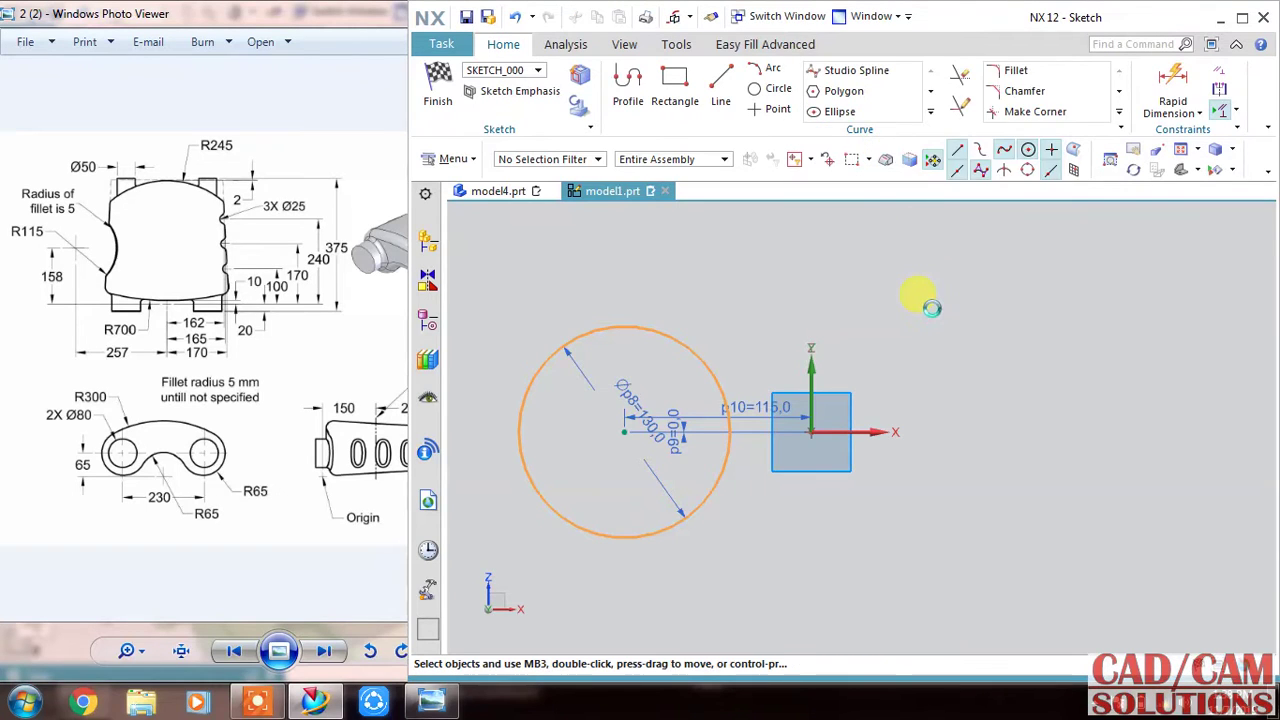
left_click(519, 430)
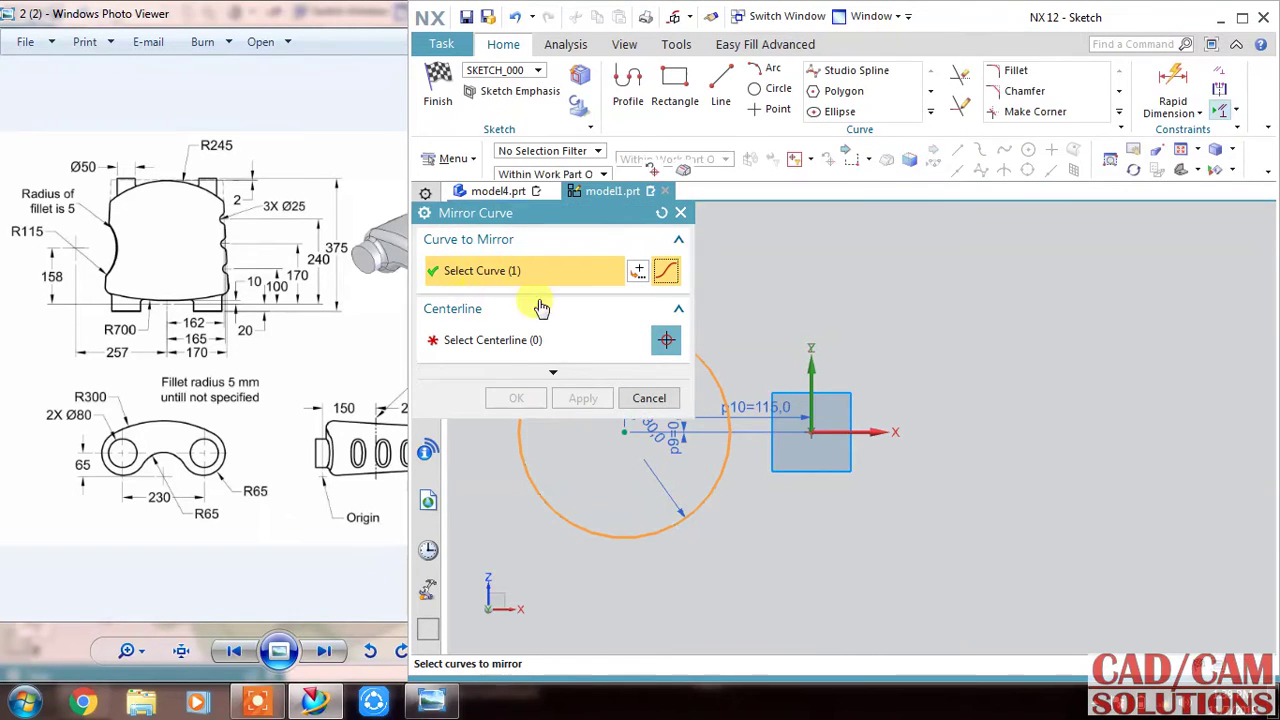
left_click(811, 367)
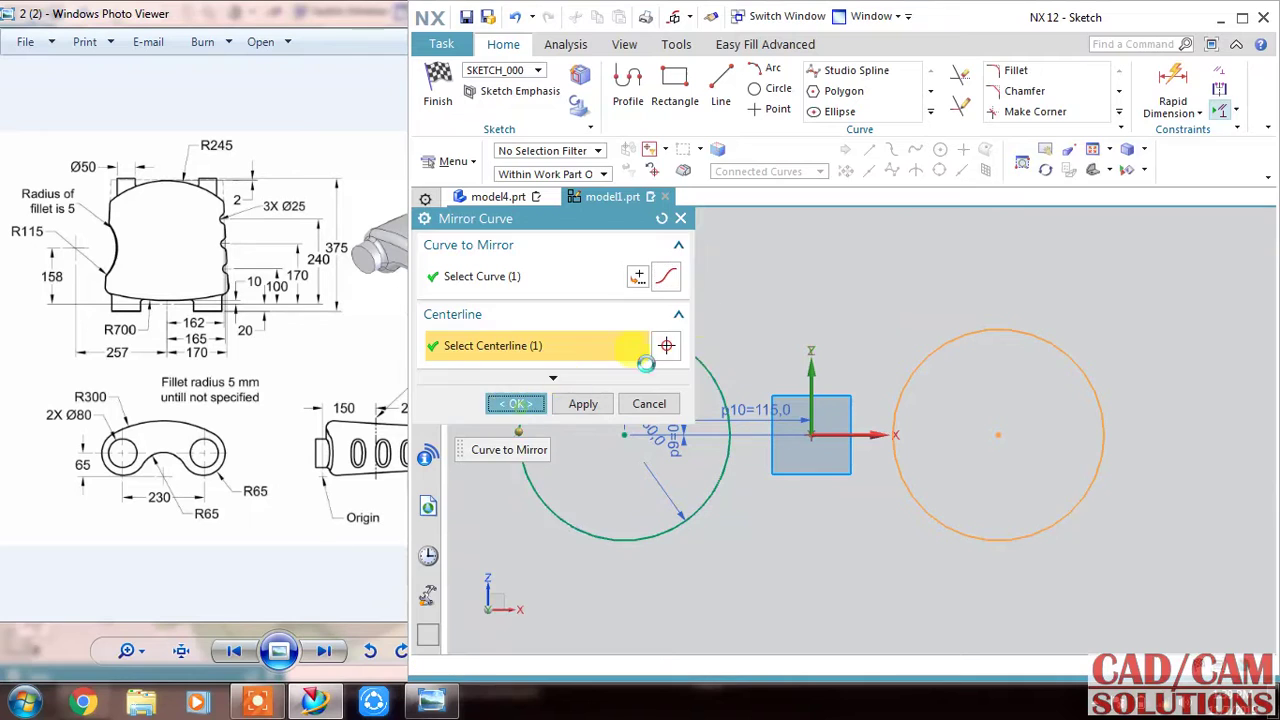
left_click(516, 403)
scroll(747, 317, "down", 1)
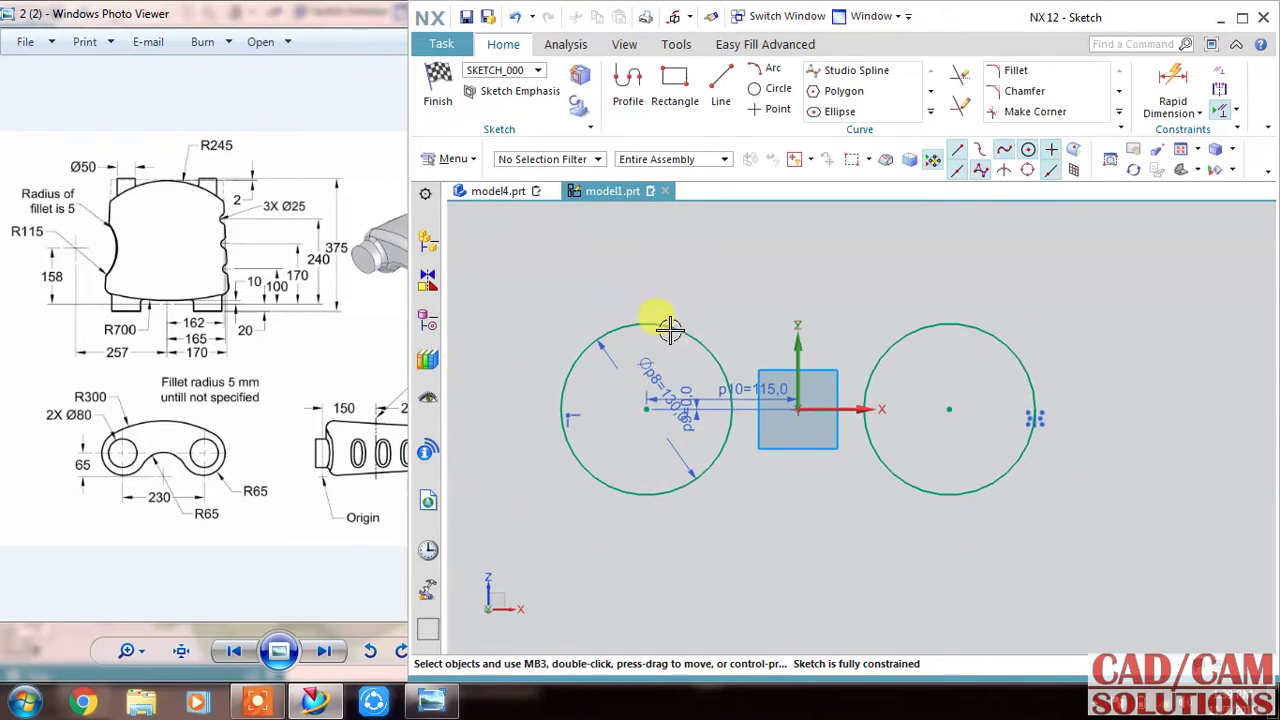
Draw an arc over the top from the left circle to the right circle
left_click(770, 68)
left_click(577, 348)
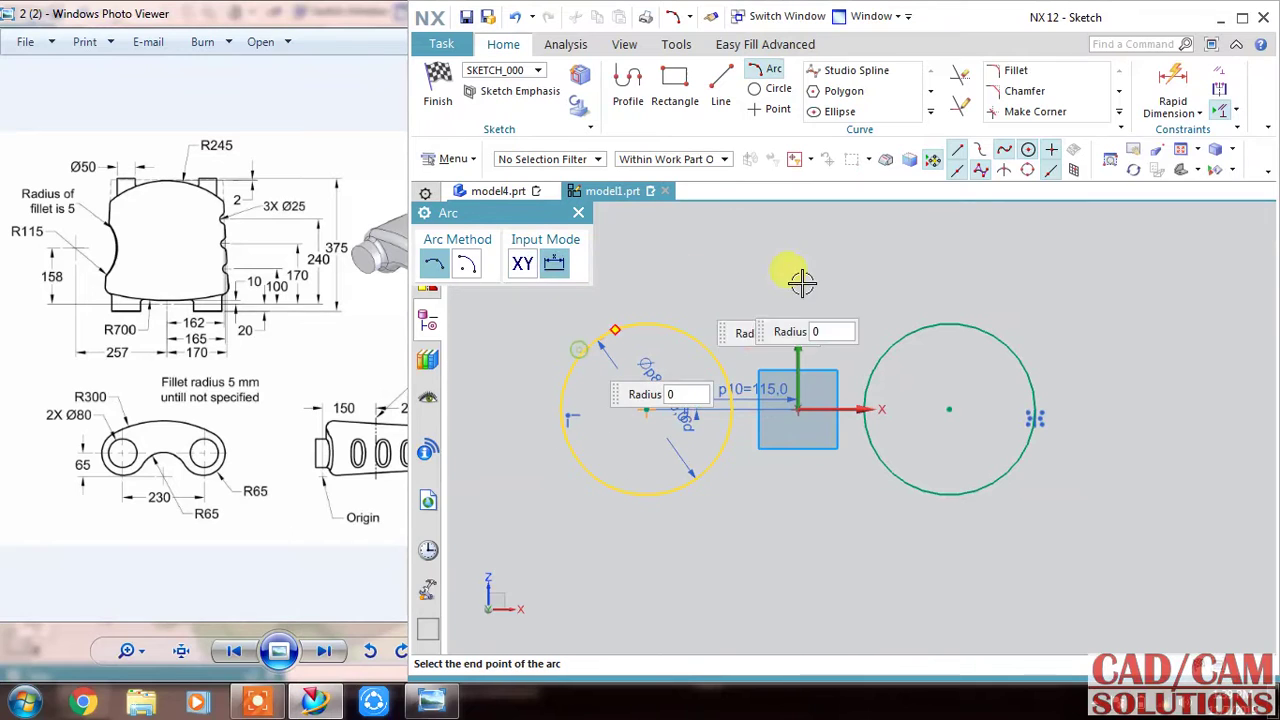
left_click(1019, 358)
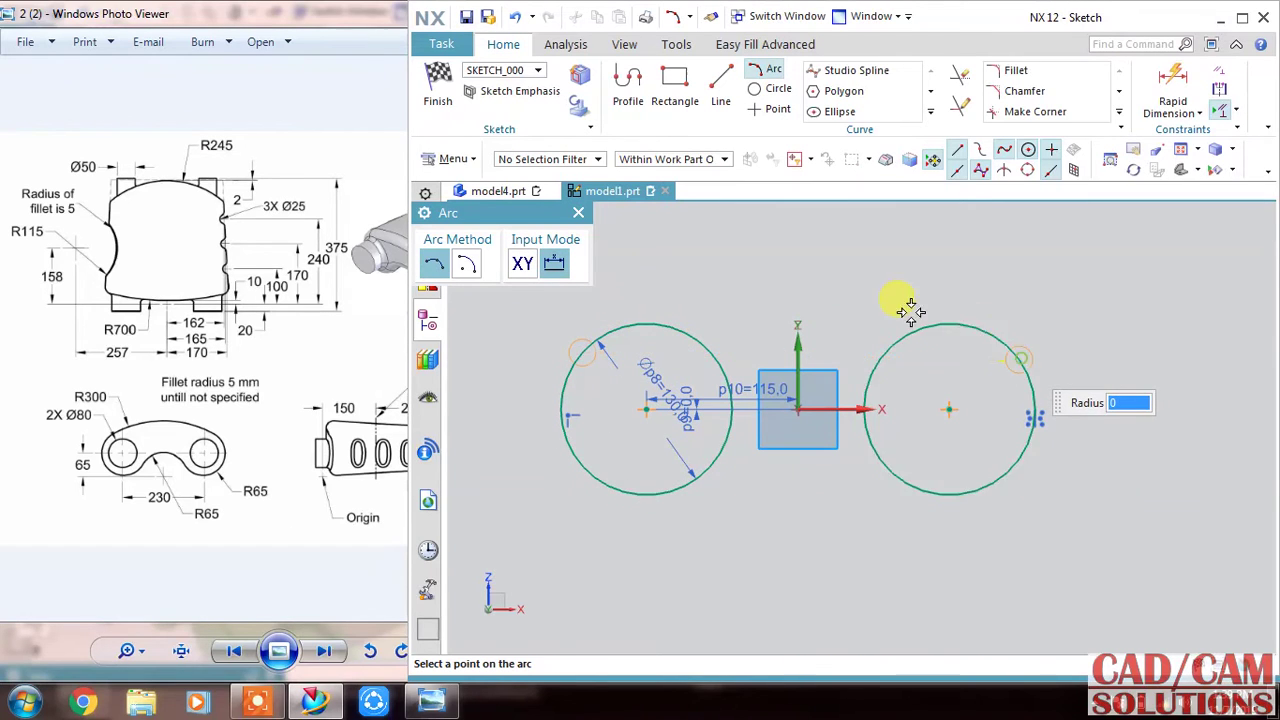
left_click(825, 282)
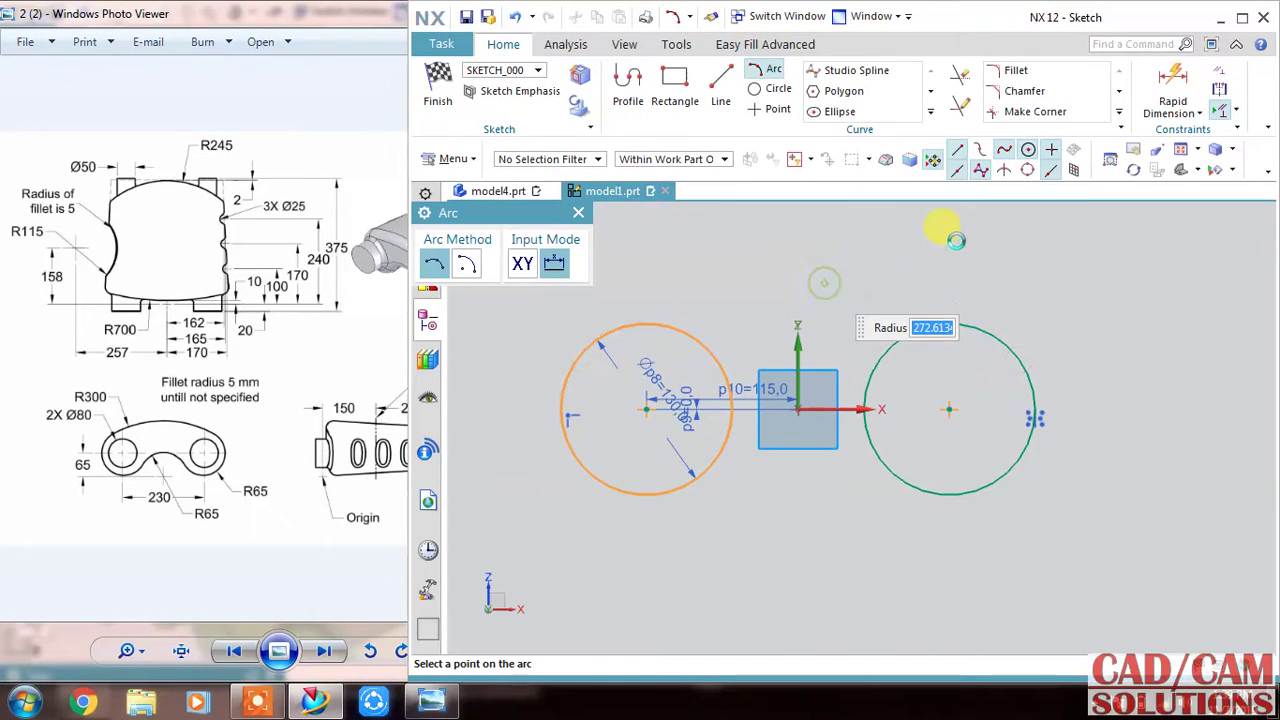
key("Escape")
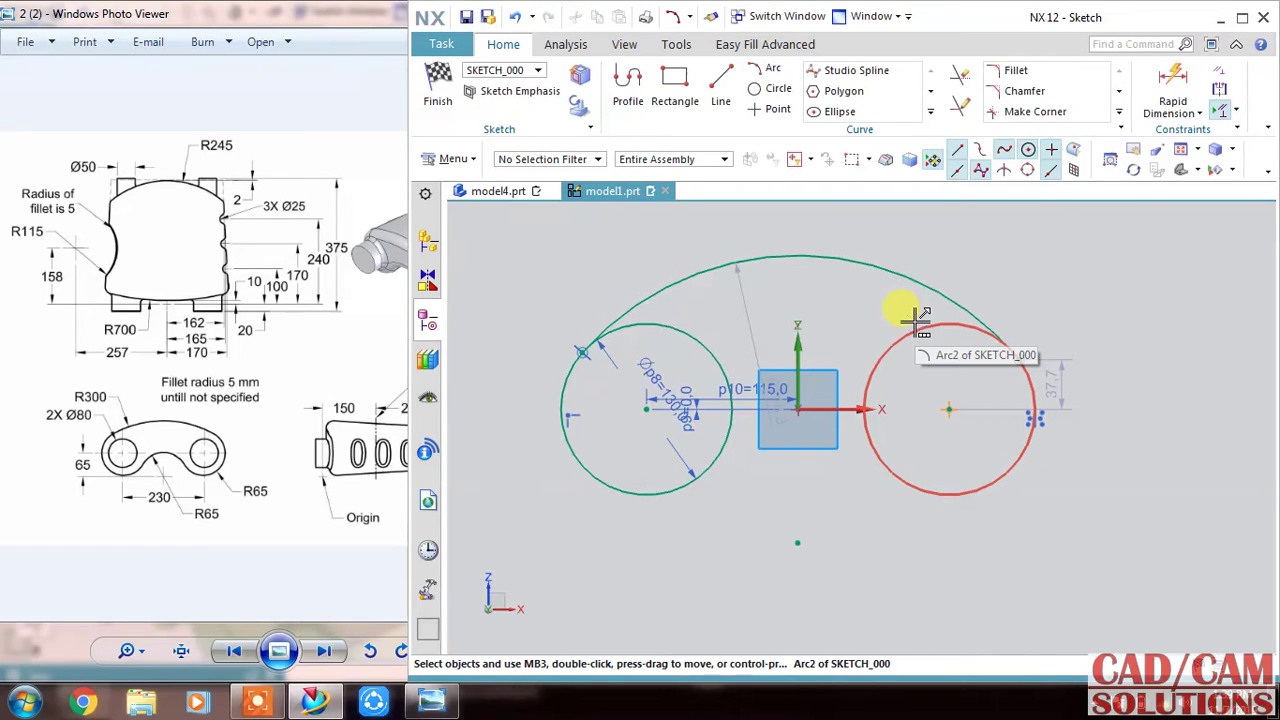
Make the top arc tangent to the right circle and to the left circle
left_click(1003, 330)
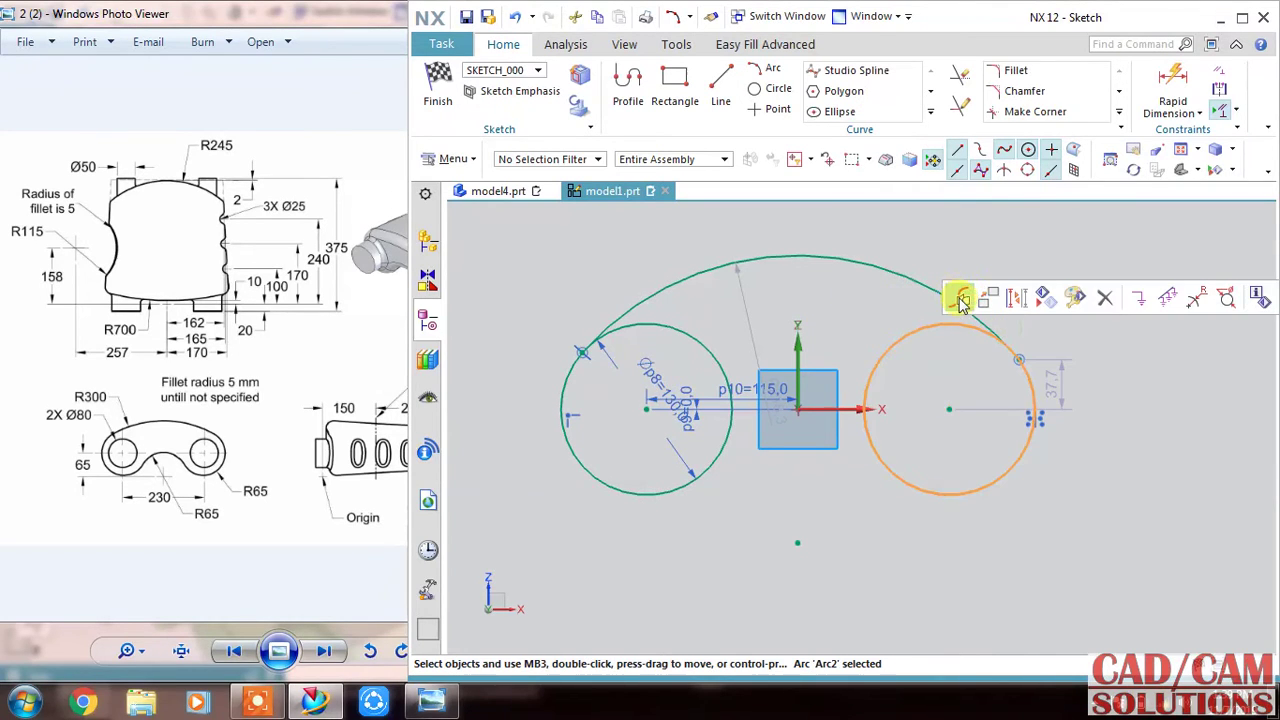
left_click(920, 272)
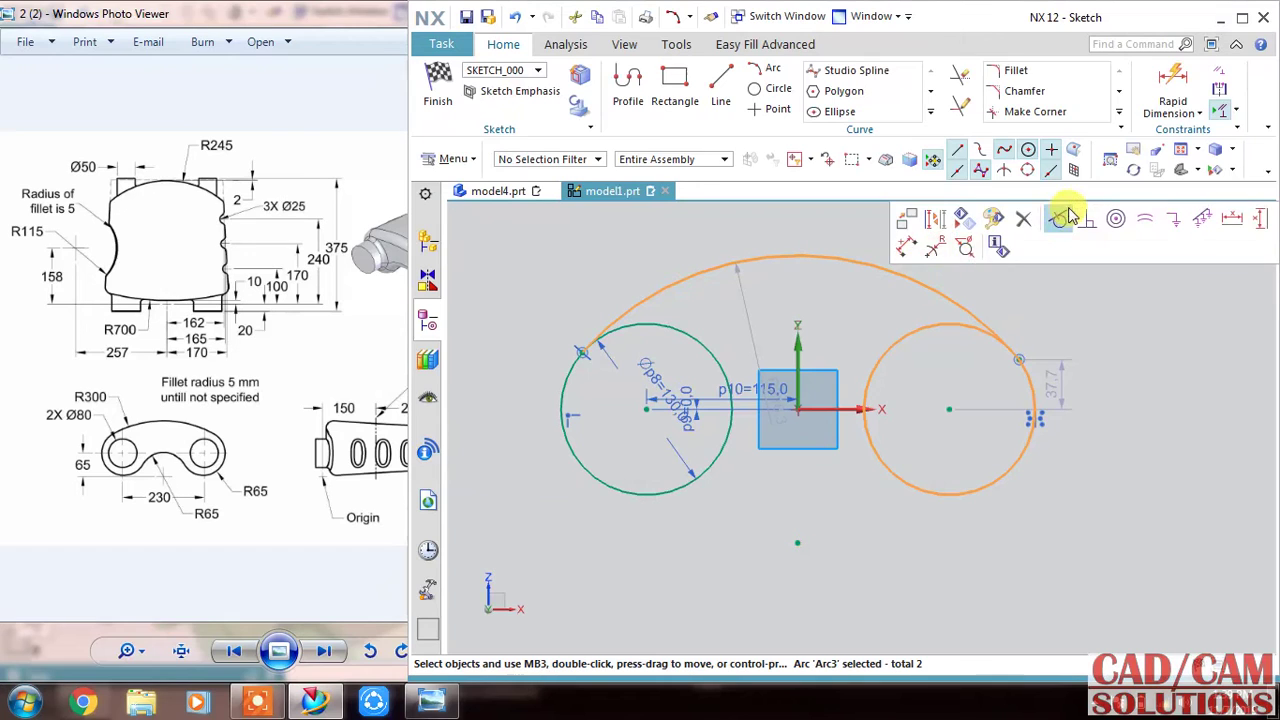
left_click(1068, 215)
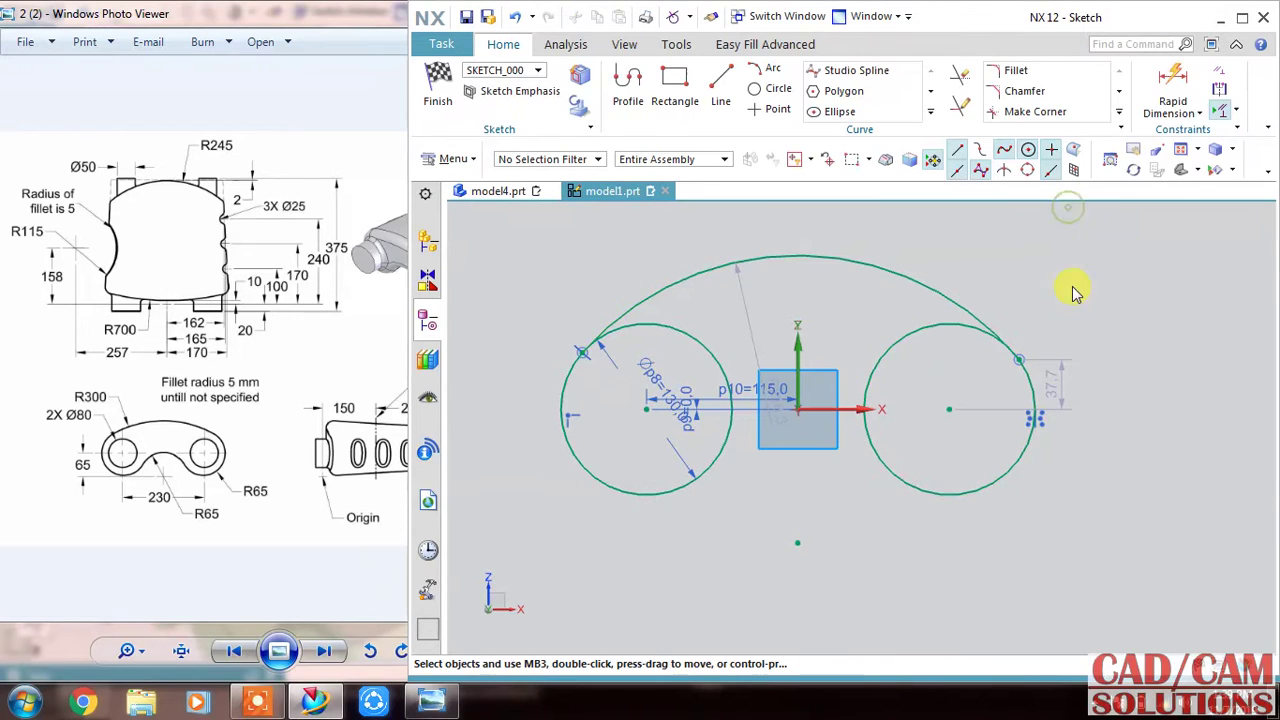
left_click(640, 296)
left_click(665, 316)
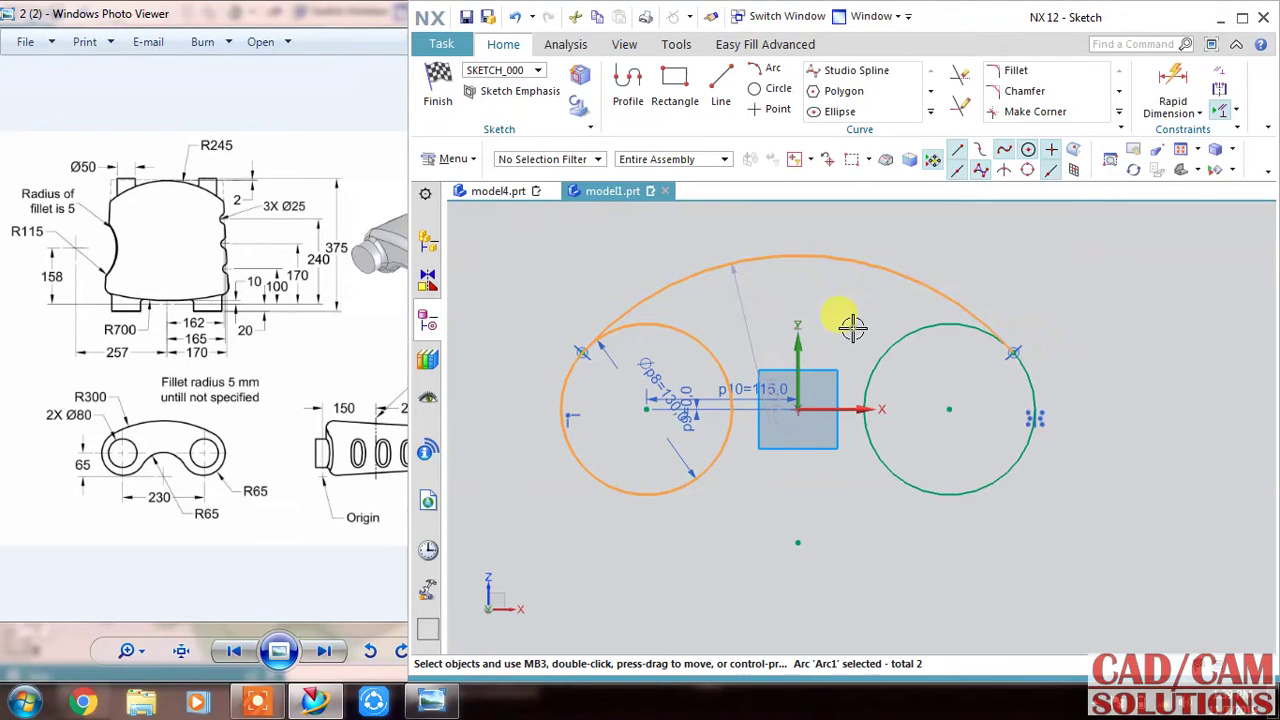
key("Escape")
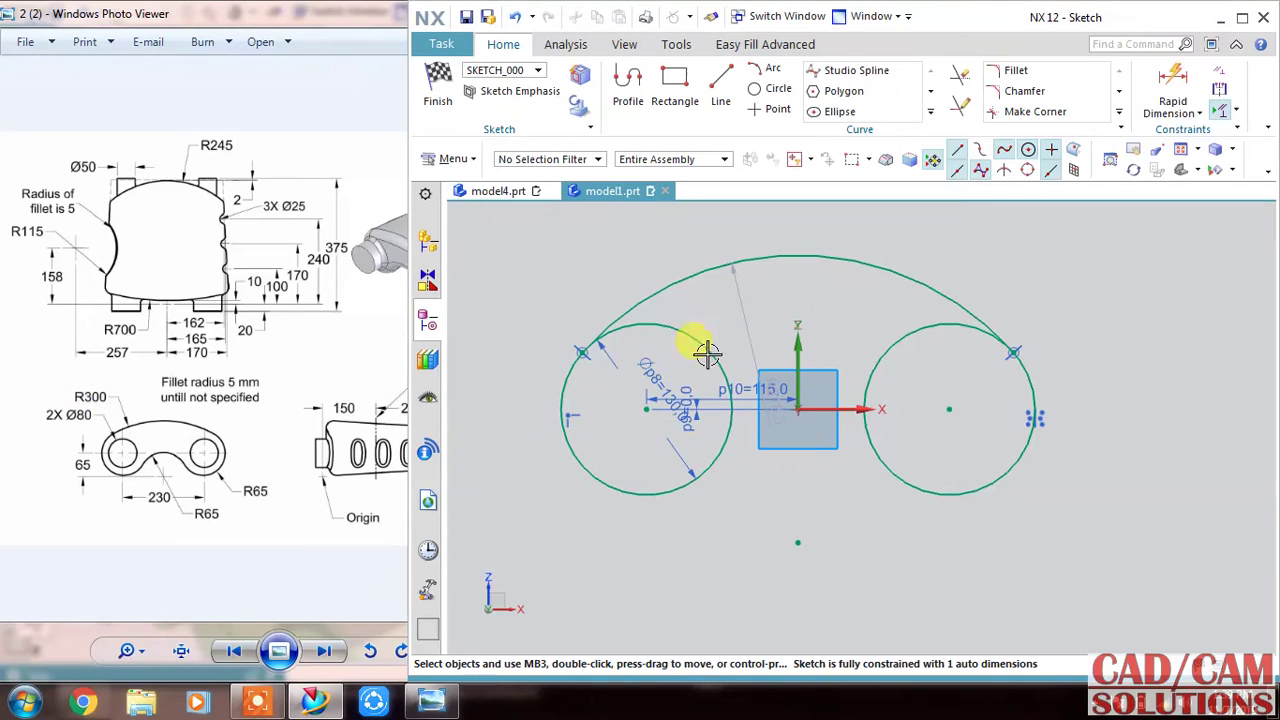
Change the top arc's radial dimension to 300
double_click(746, 325)
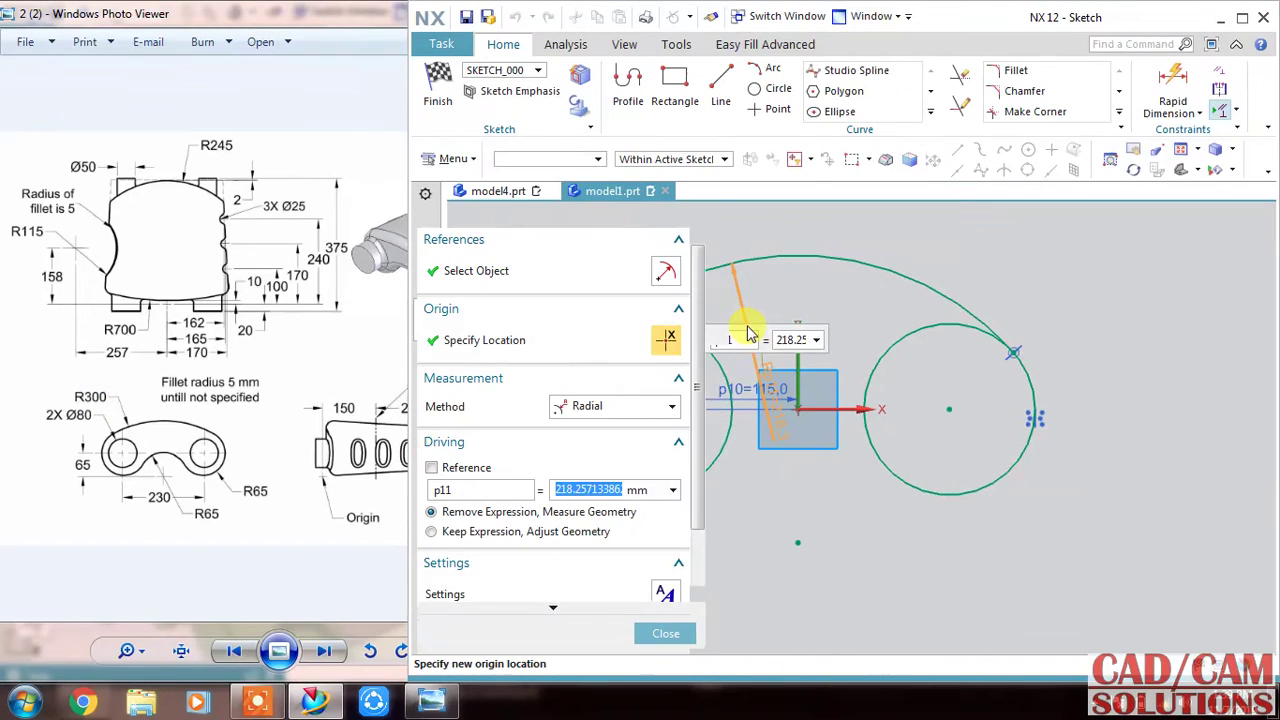
type("300")
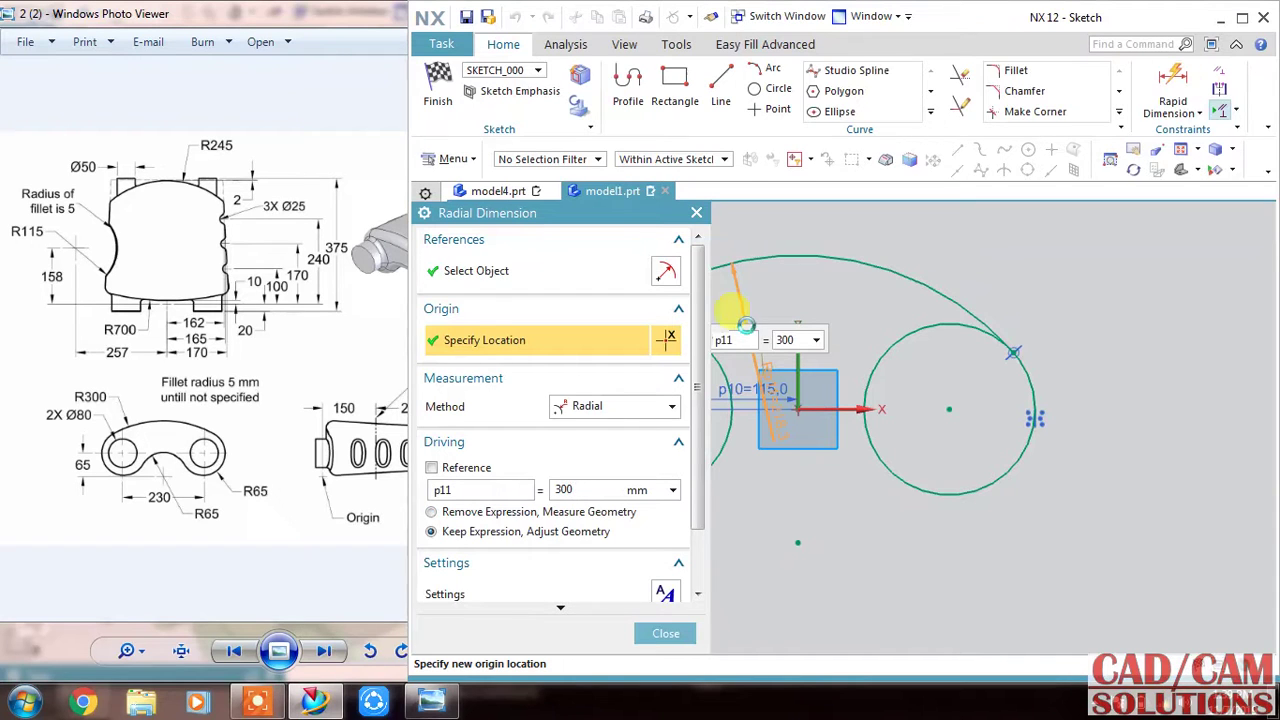
key("Return")
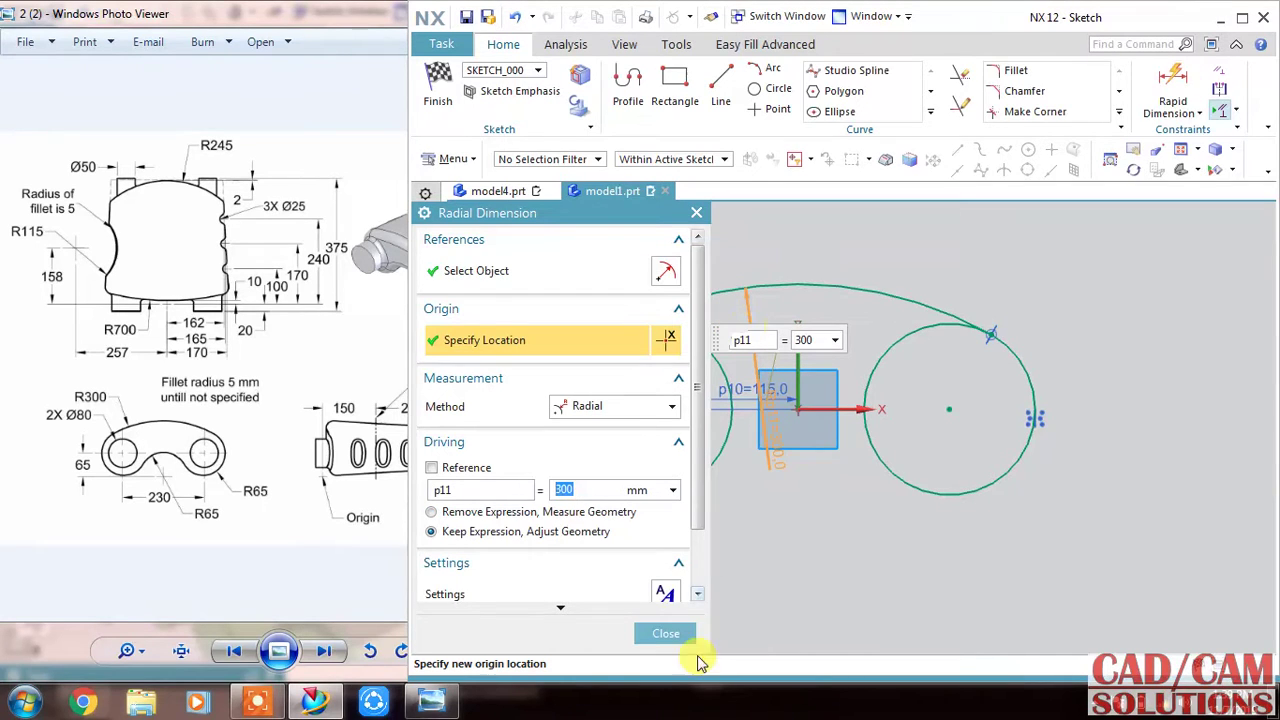
left_click(665, 633)
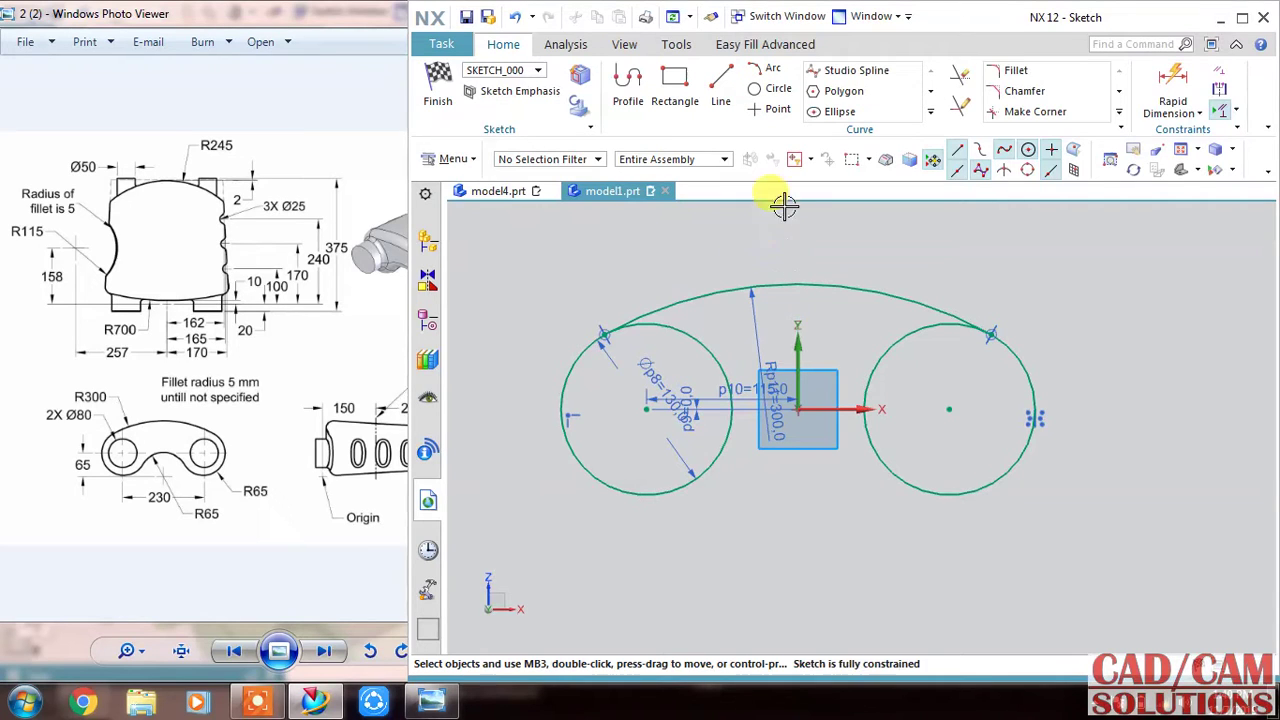
left_click(773, 88)
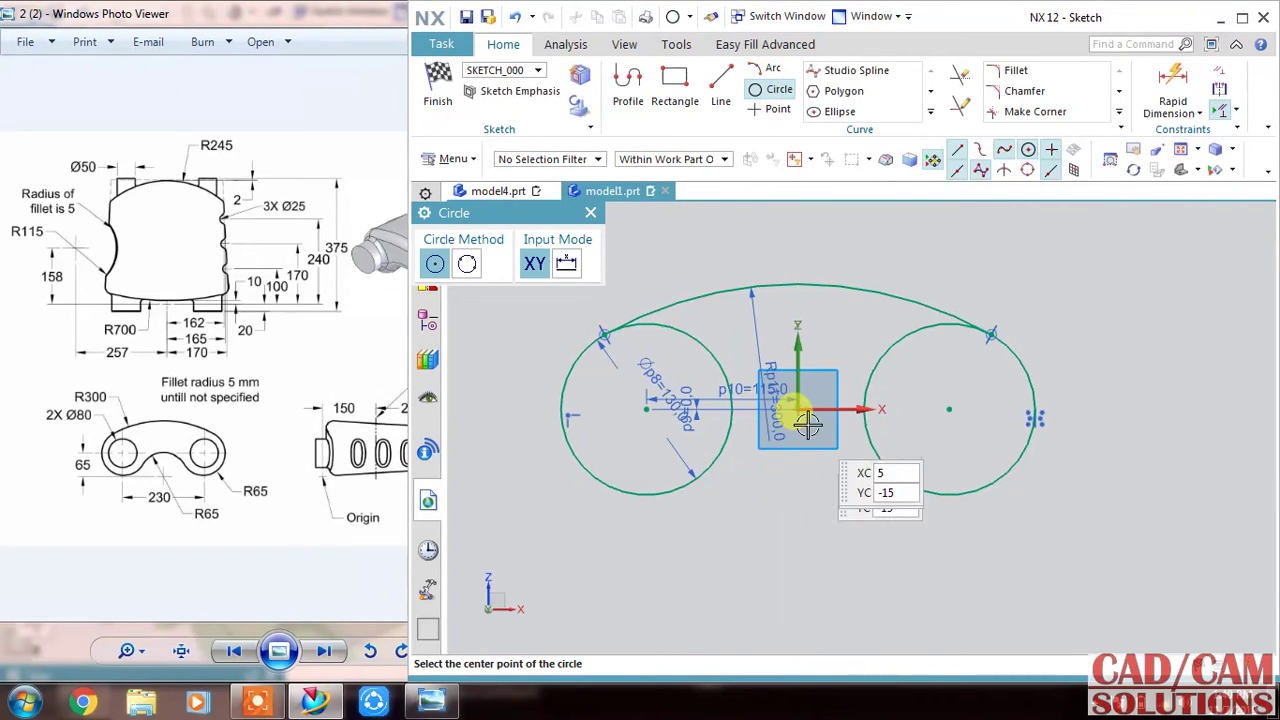
Draw a Ø140 circle centred below the origin
left_click(800, 503)
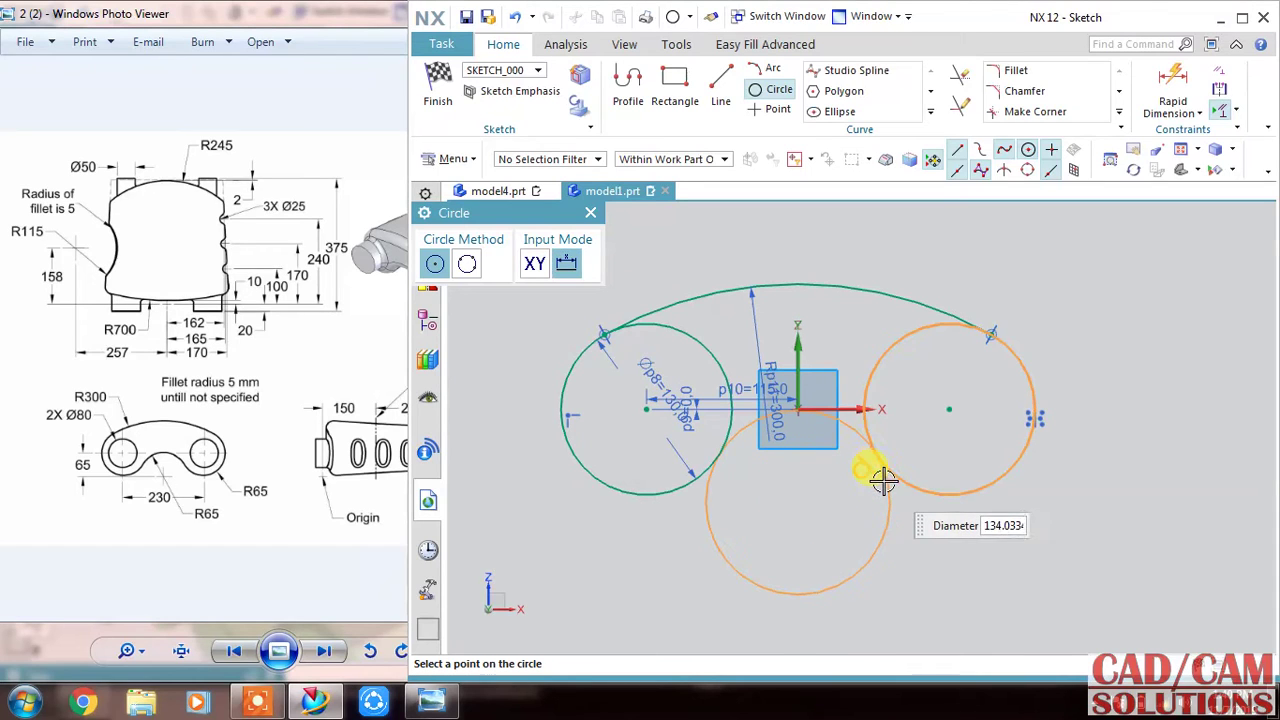
type("140")
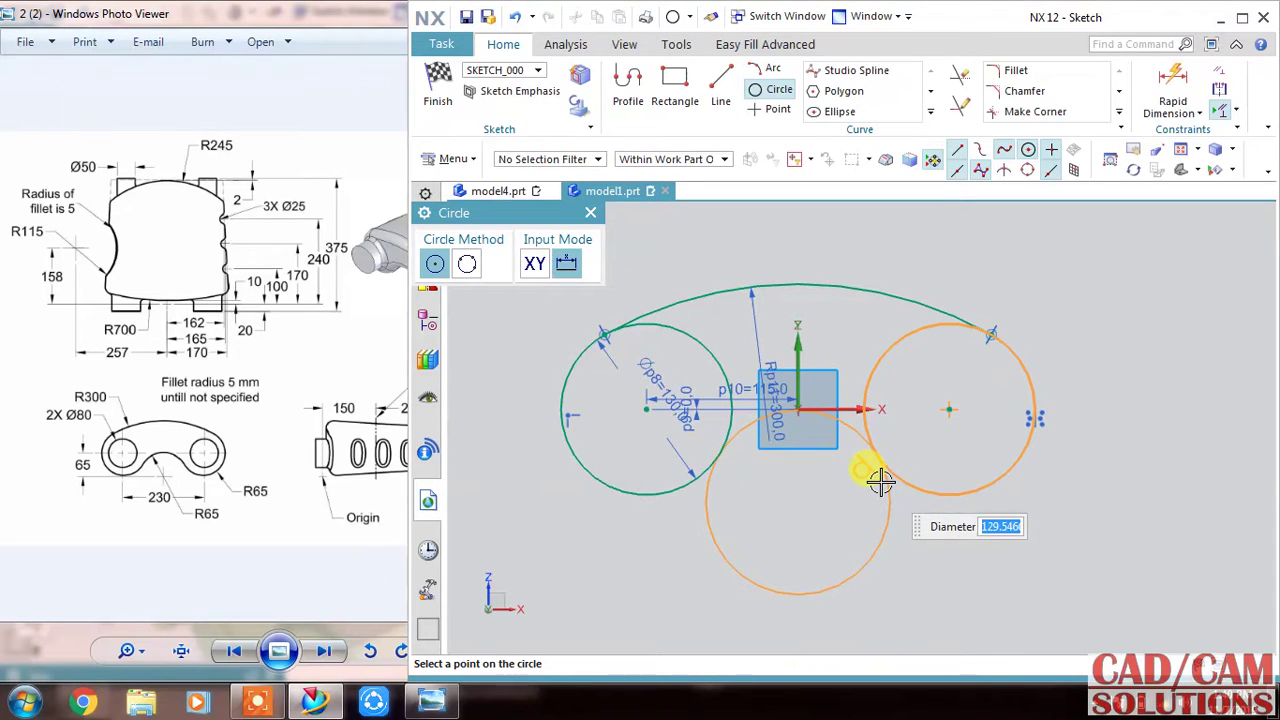
key("Return")
key("Escape")
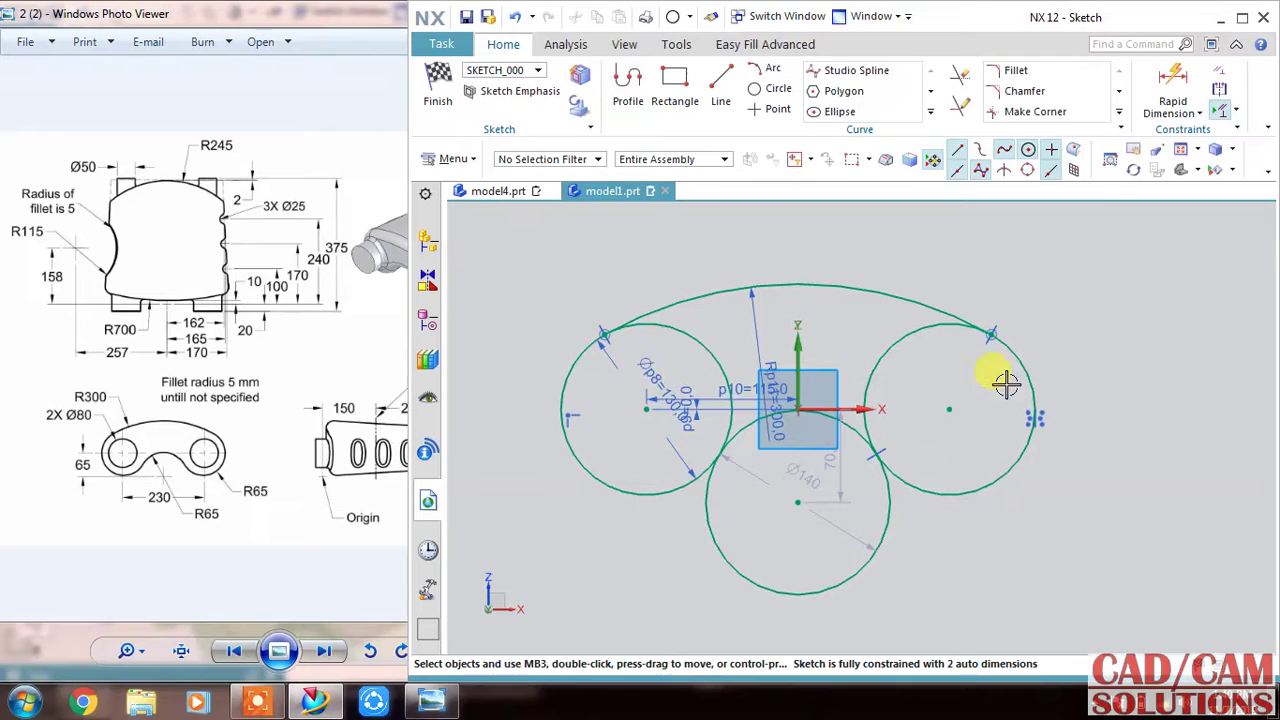
Make the lower circle tangent to both the left and right end circles
left_click(703, 527)
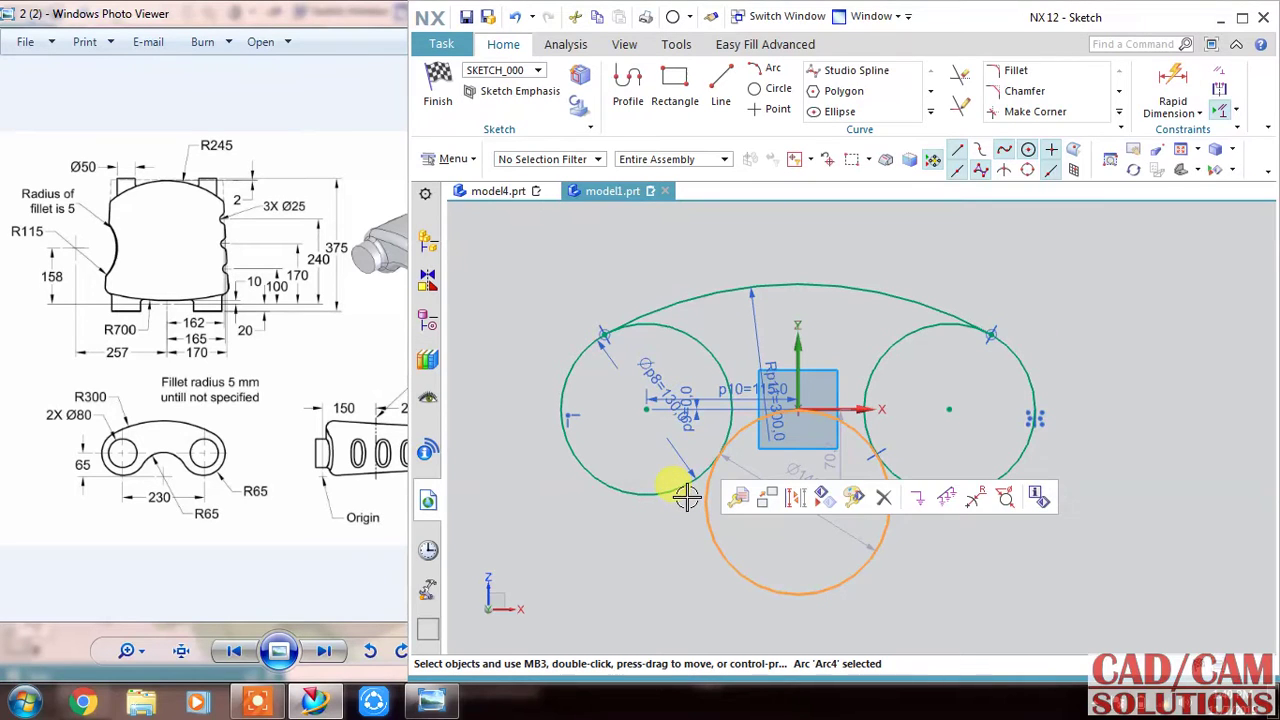
left_click(684, 497)
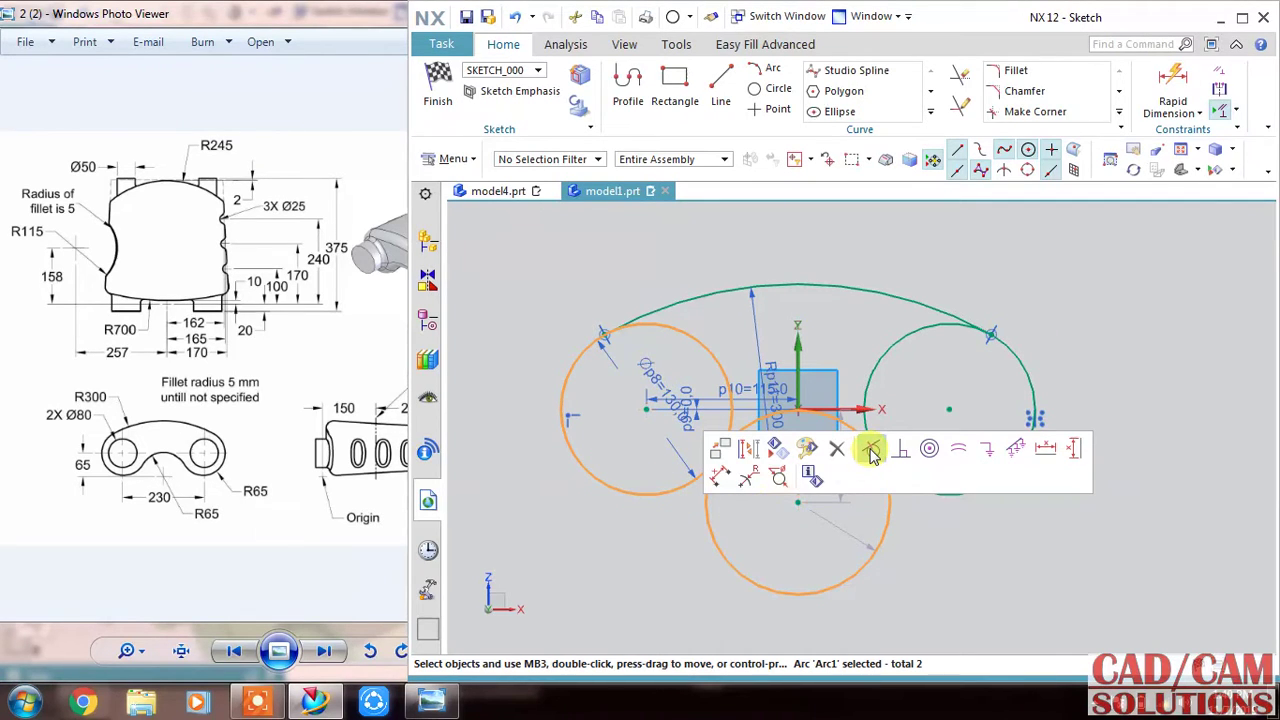
left_click(872, 450)
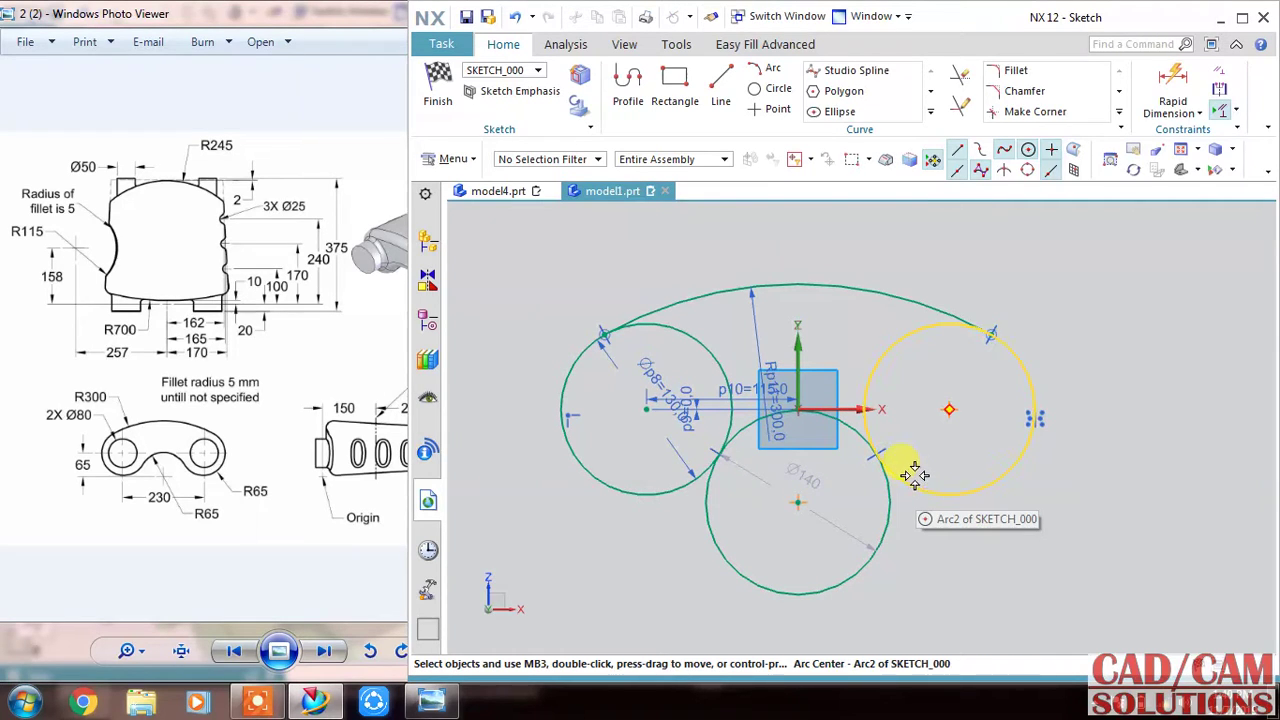
left_click(907, 478)
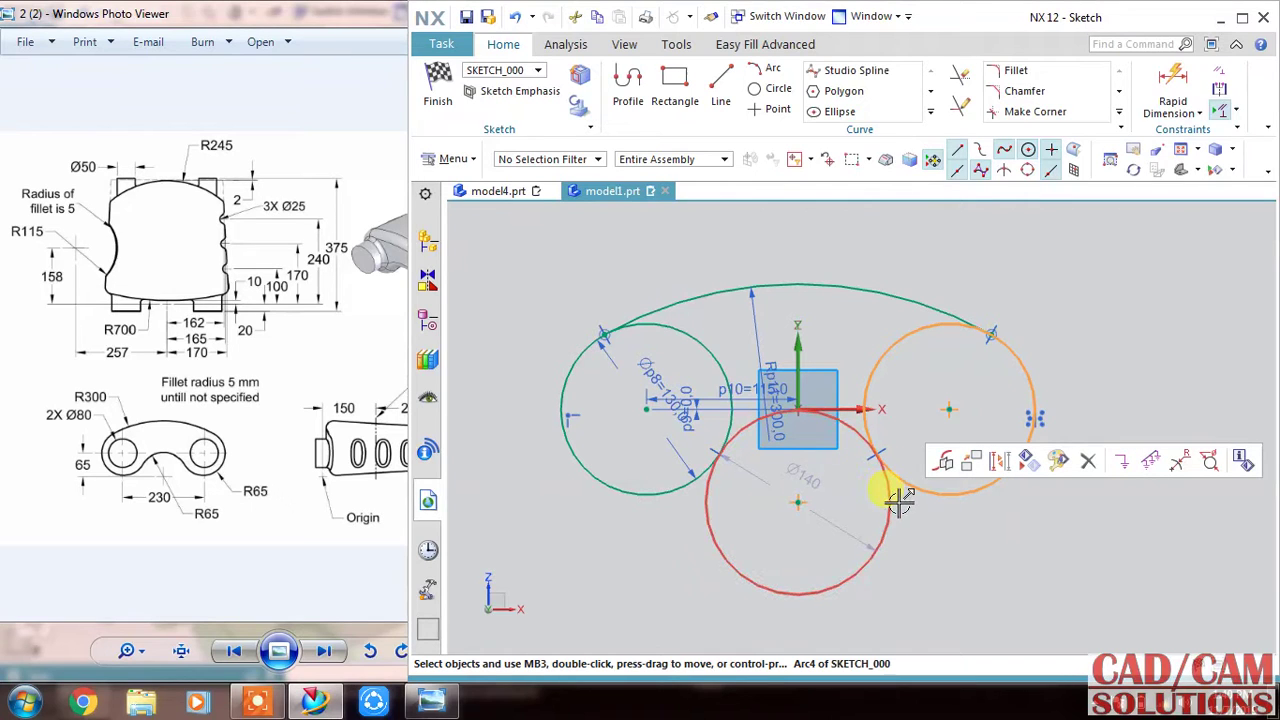
left_click(891, 490)
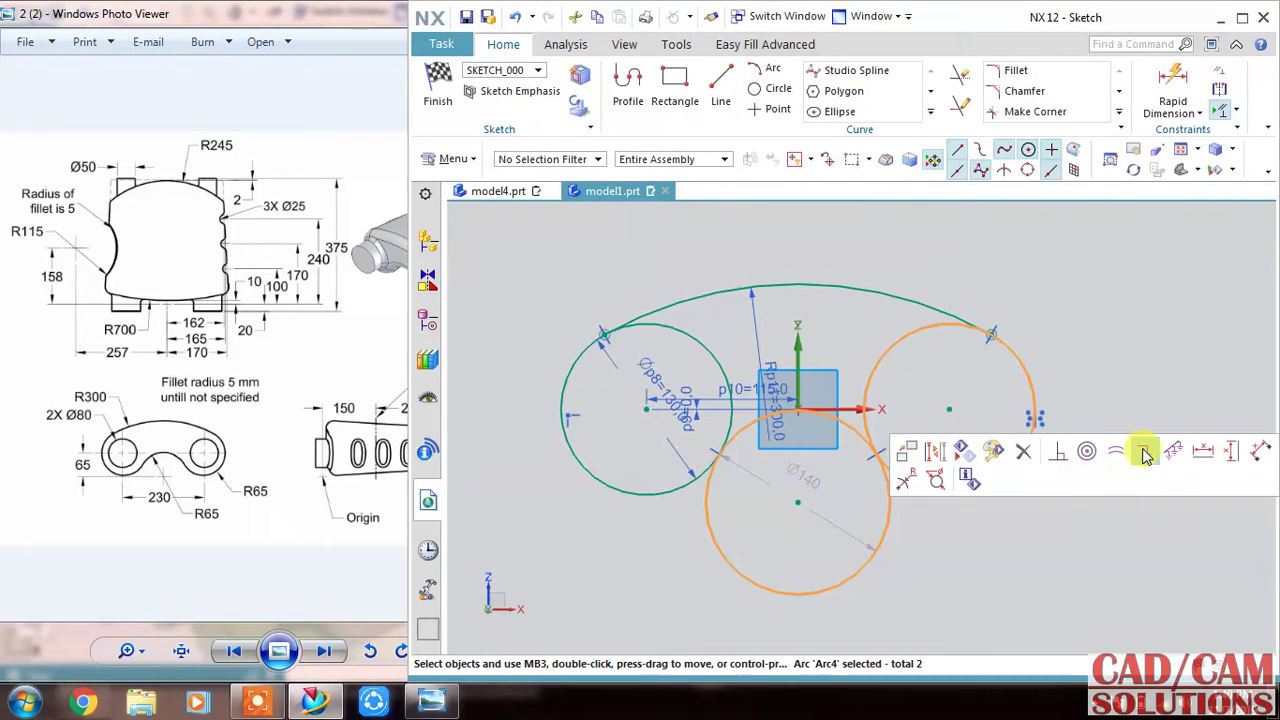
left_click(995, 561)
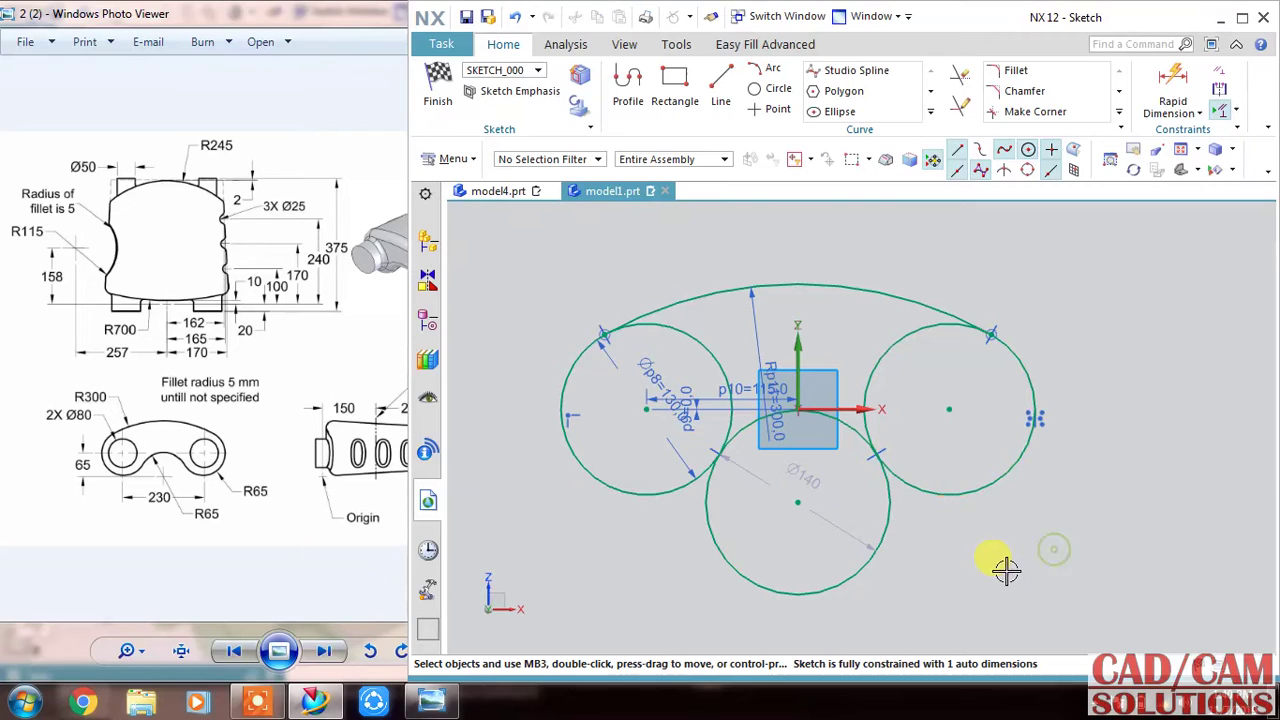
Edit the lower circle's diameter dimension p12 from 140 to 130
left_click(829, 517)
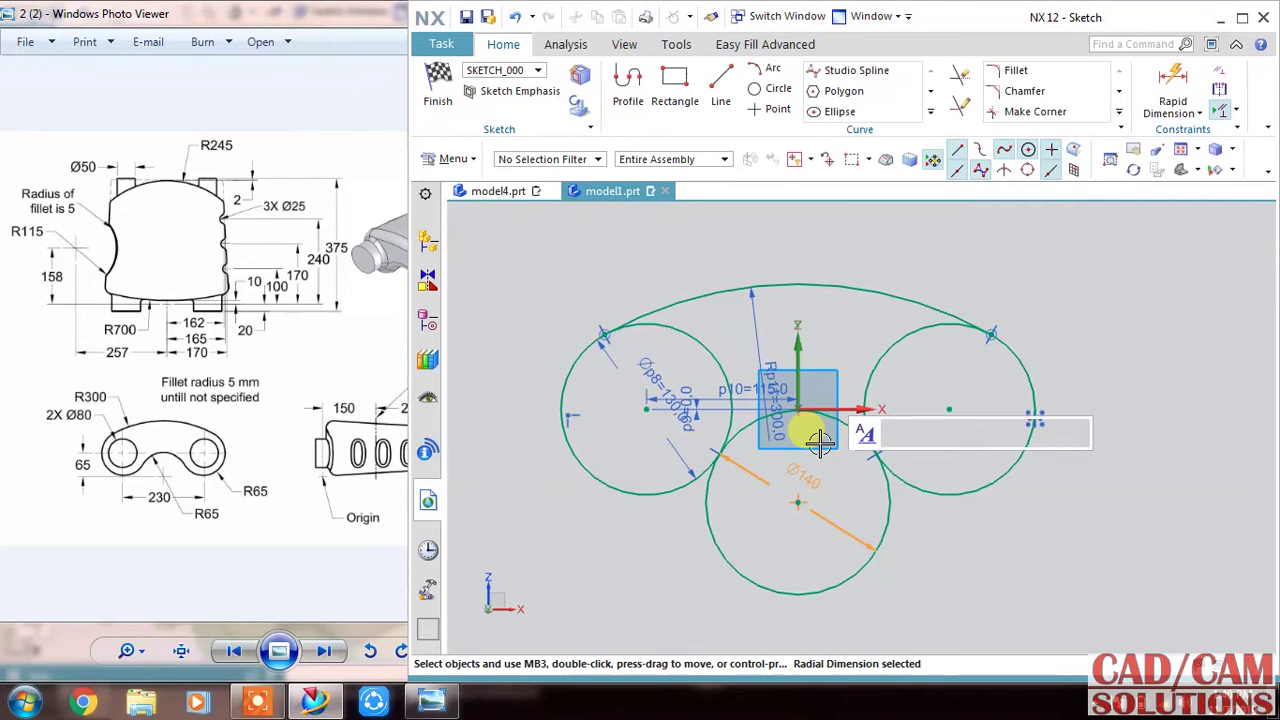
double_click(814, 514)
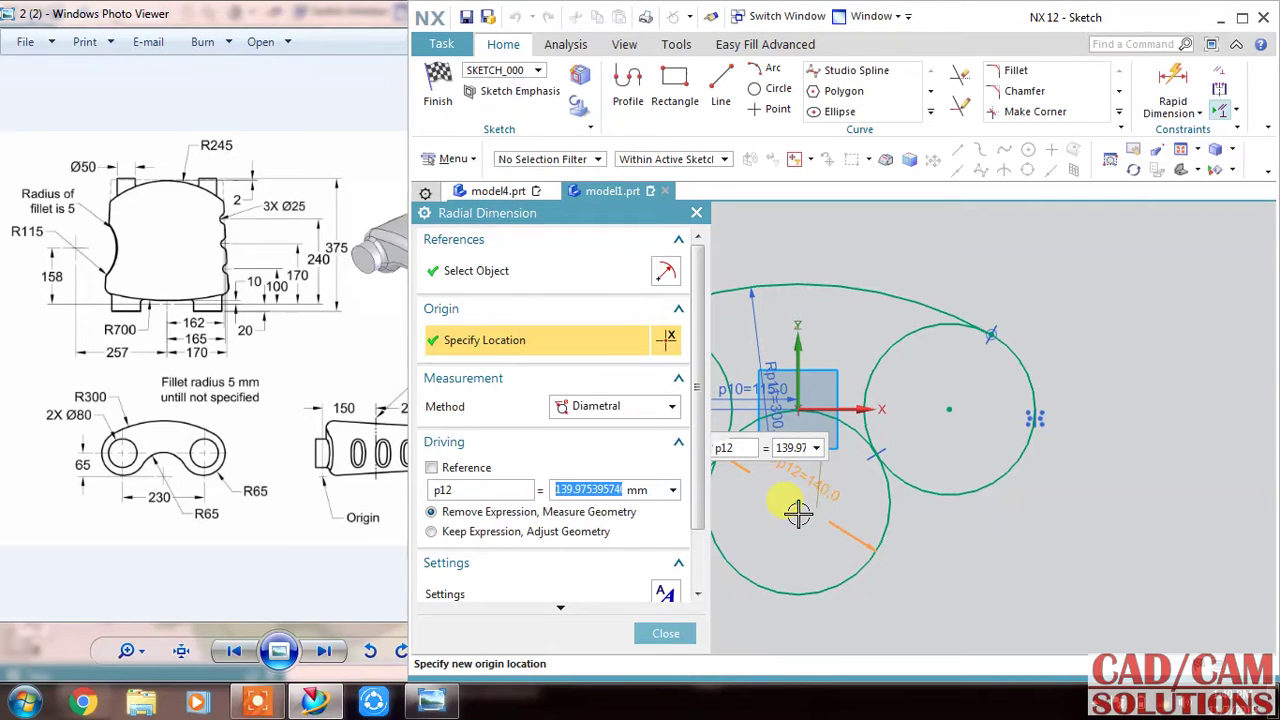
type("130")
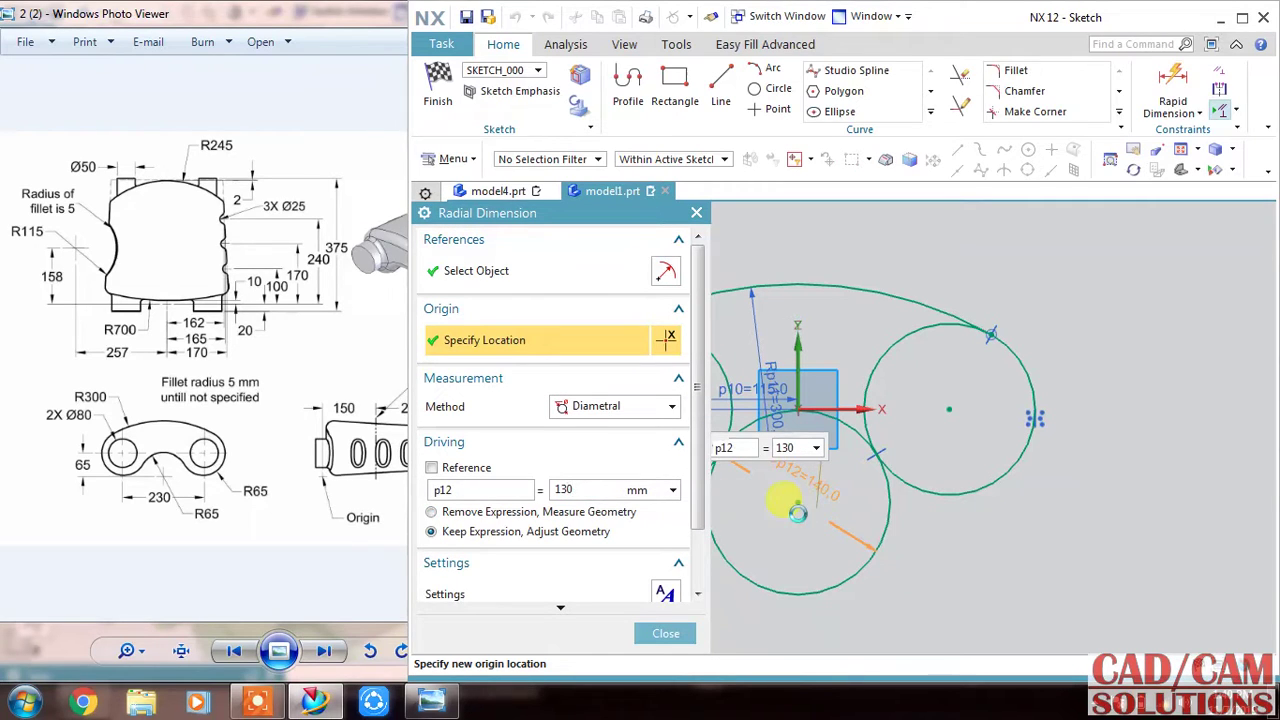
key("Return")
left_click(665, 633)
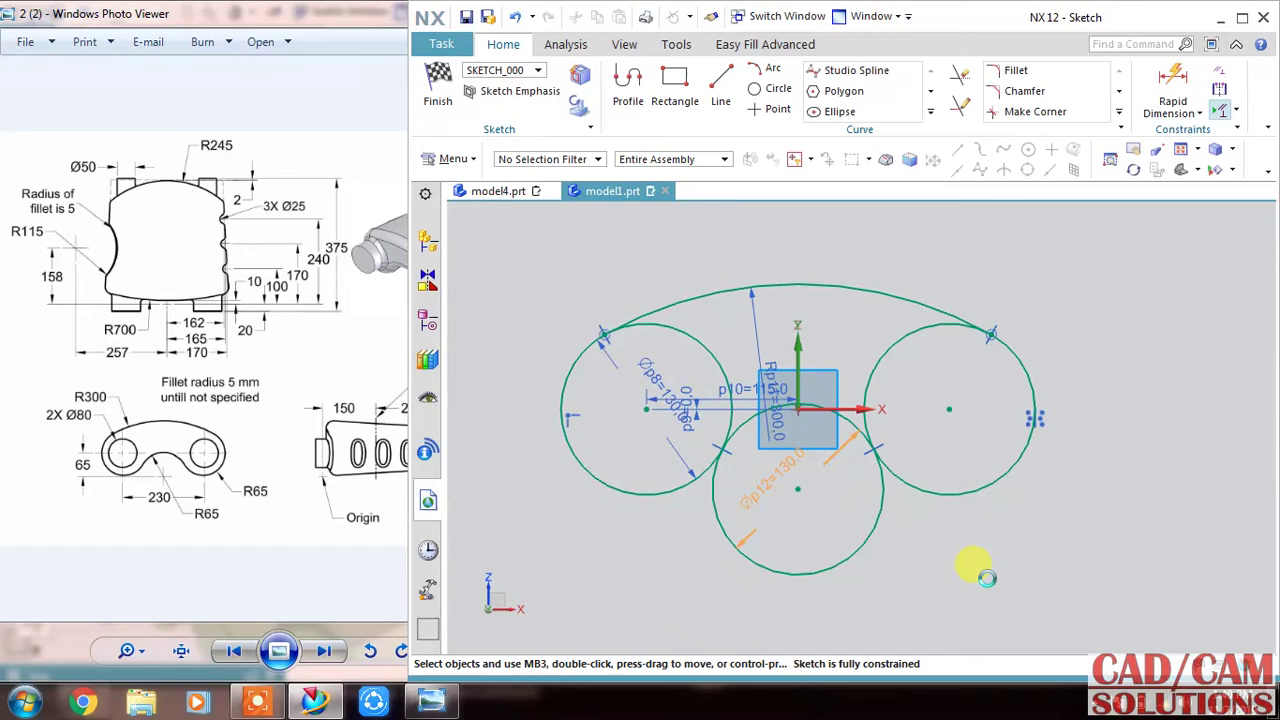
Quick-trim the lower circle's bottom arc and both end circles' inner arcs, then finish the sketch
left_click(960, 76)
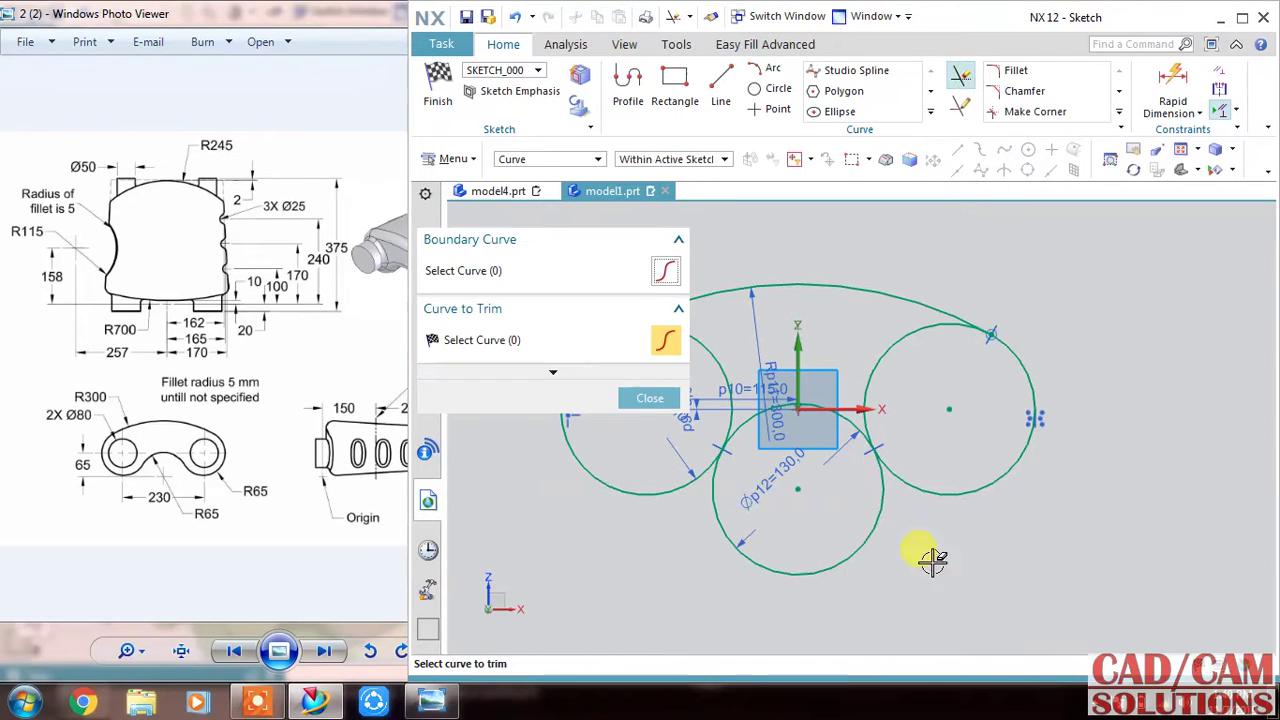
left_click(879, 541)
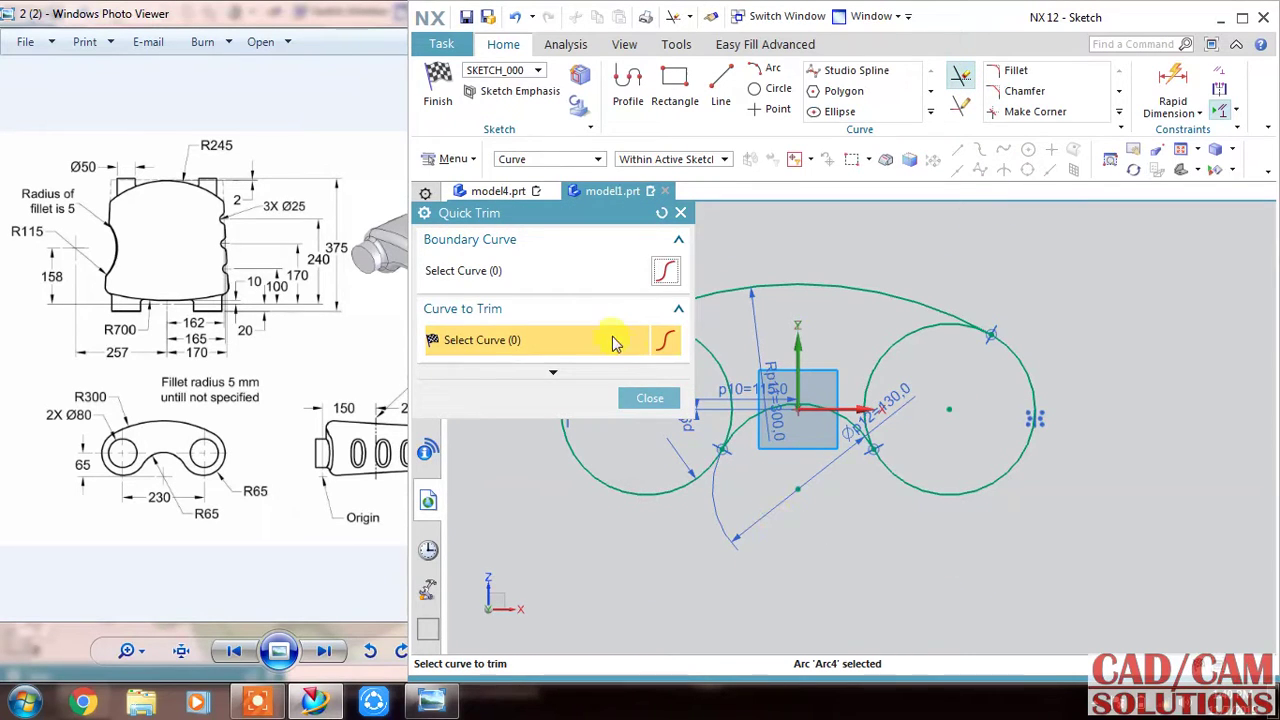
left_click(852, 362)
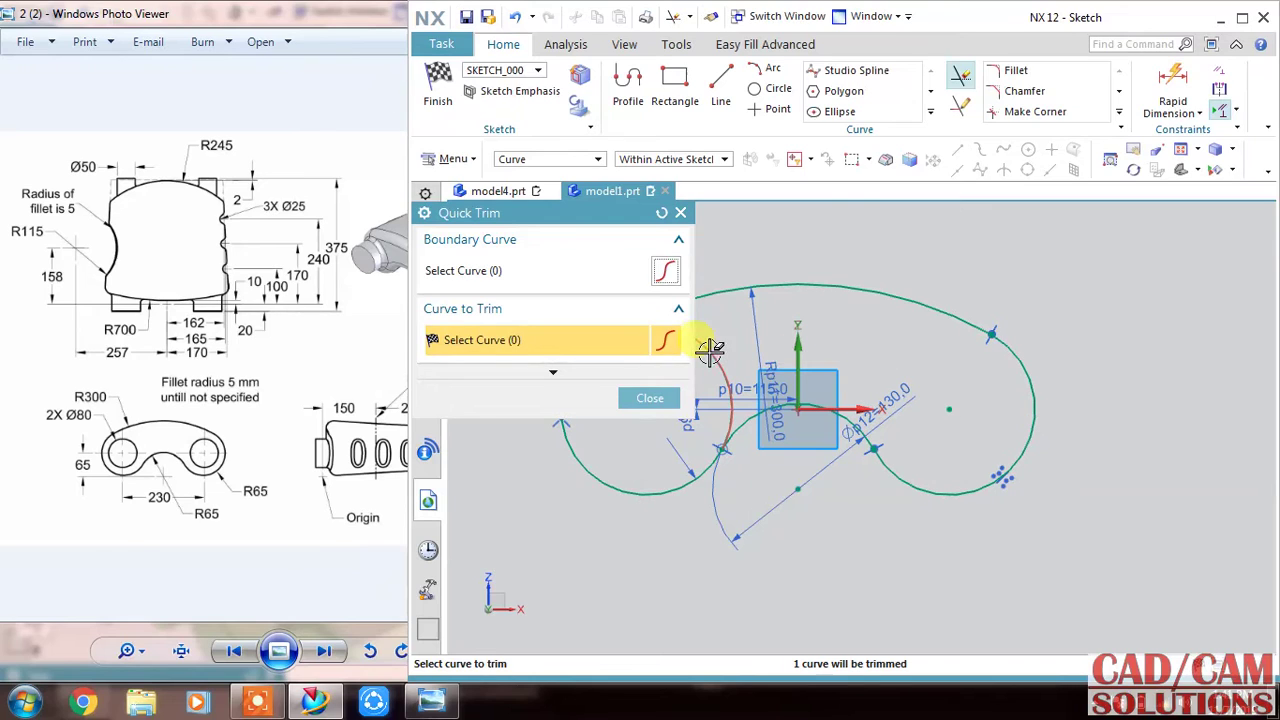
left_click(714, 356)
left_click(631, 401)
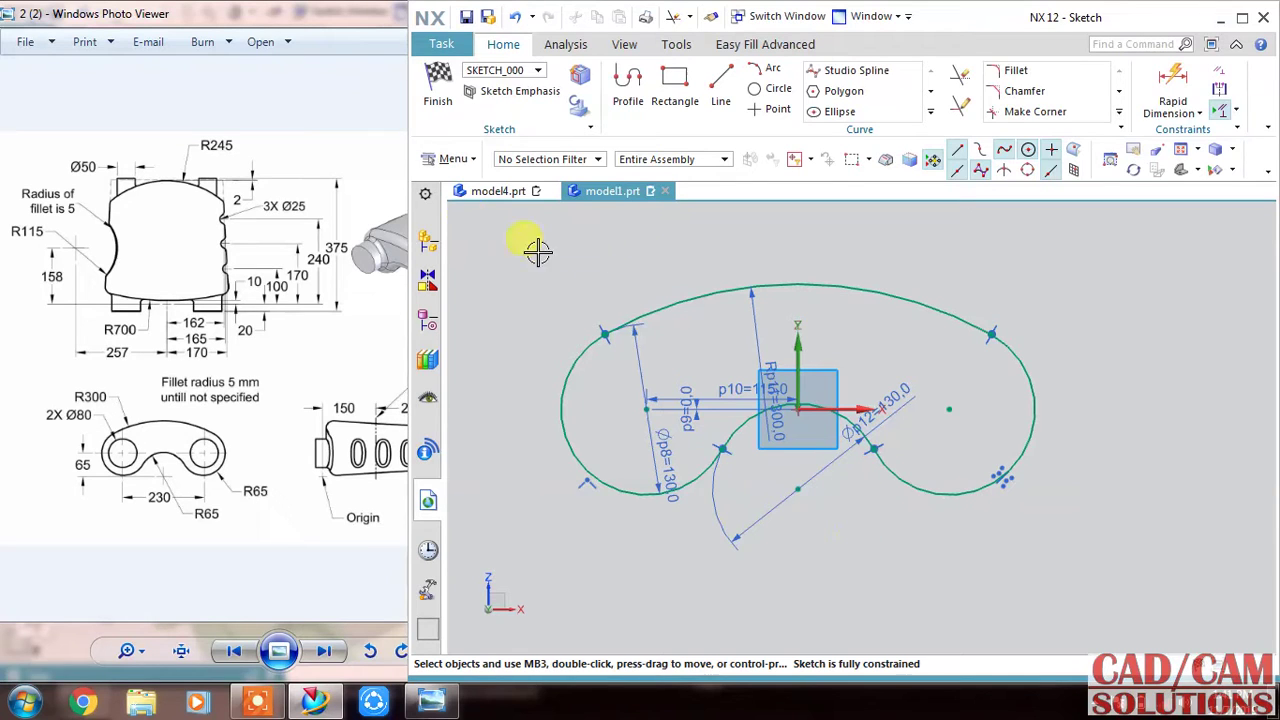
left_click(432, 84)
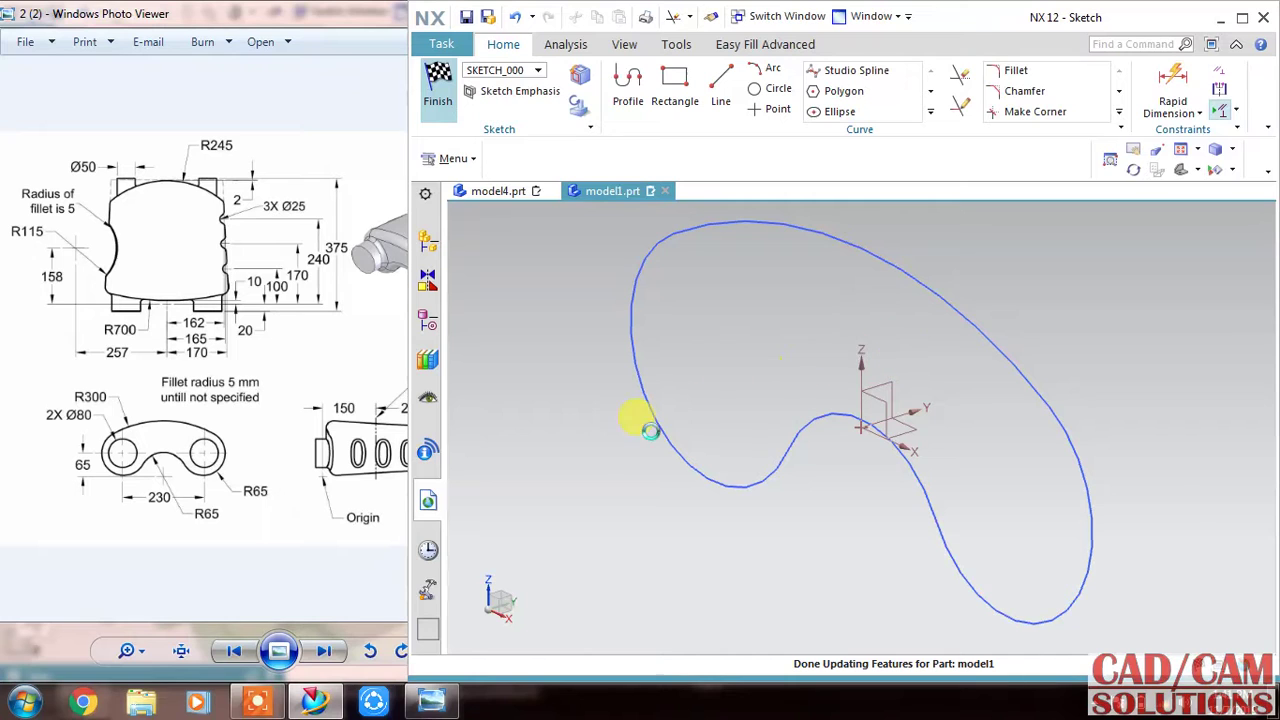
Check the reference drawing in Photo Viewer, then start an At Distance datum plane in NX
left_click(253, 453)
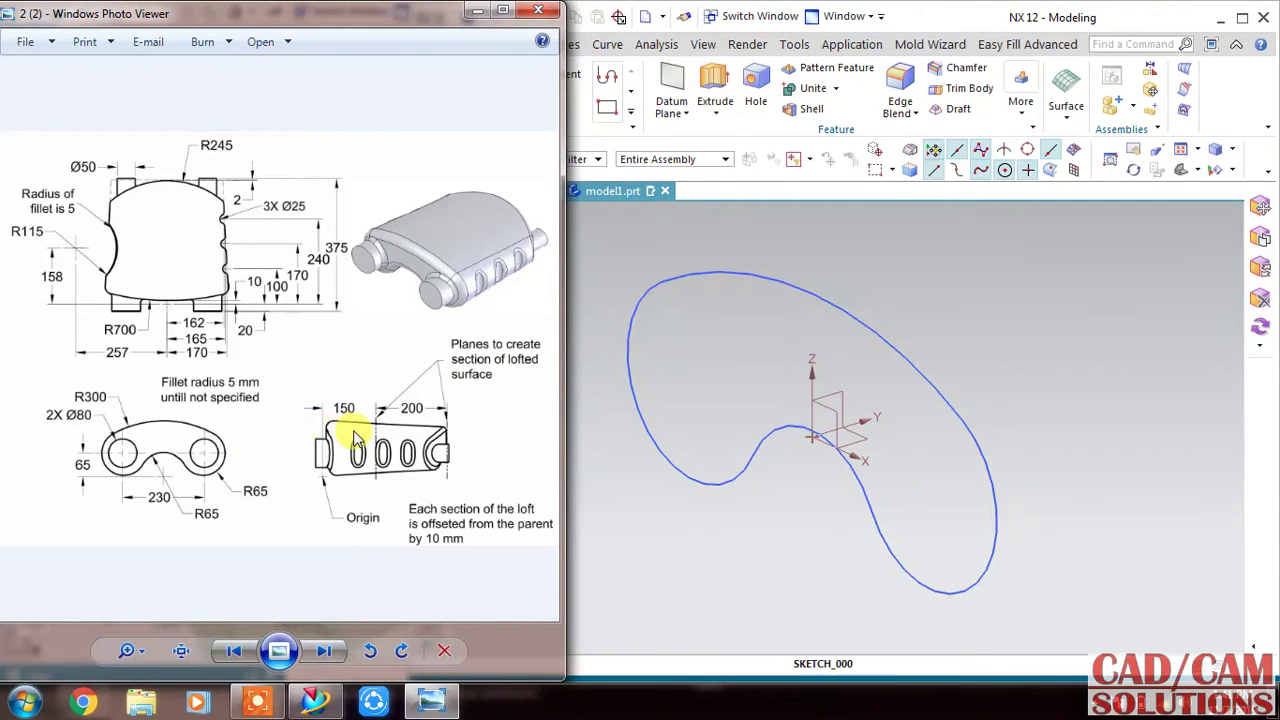
left_click(722, 527)
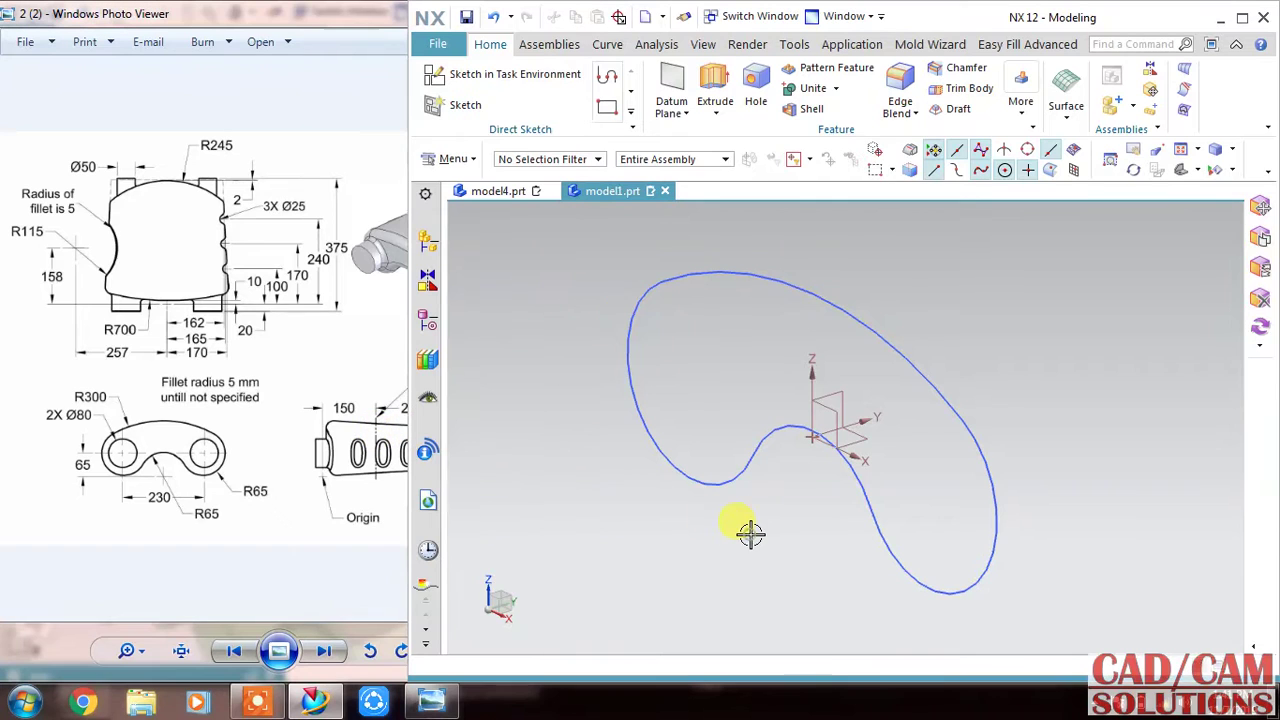
left_click(670, 85)
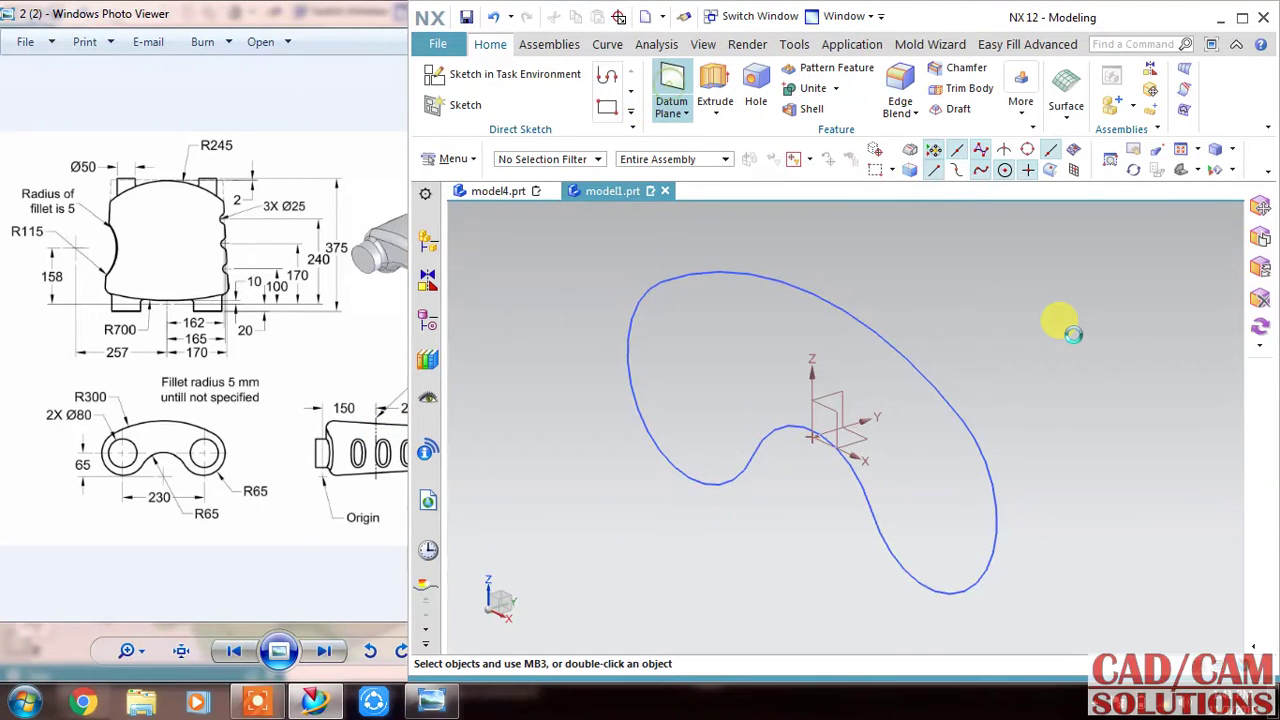
Offset a datum plane 150 mm from the XZ plane, then another 200 mm beyond it
left_click(830, 402)
type("150")
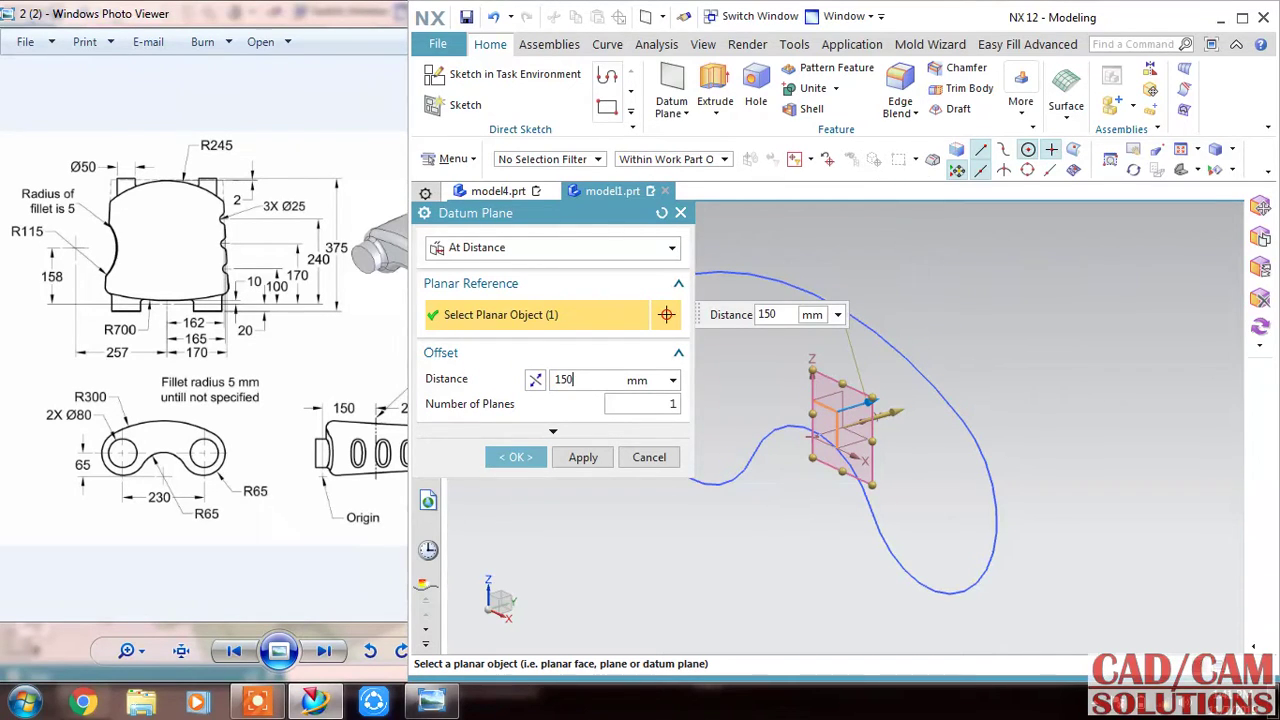
key("Return")
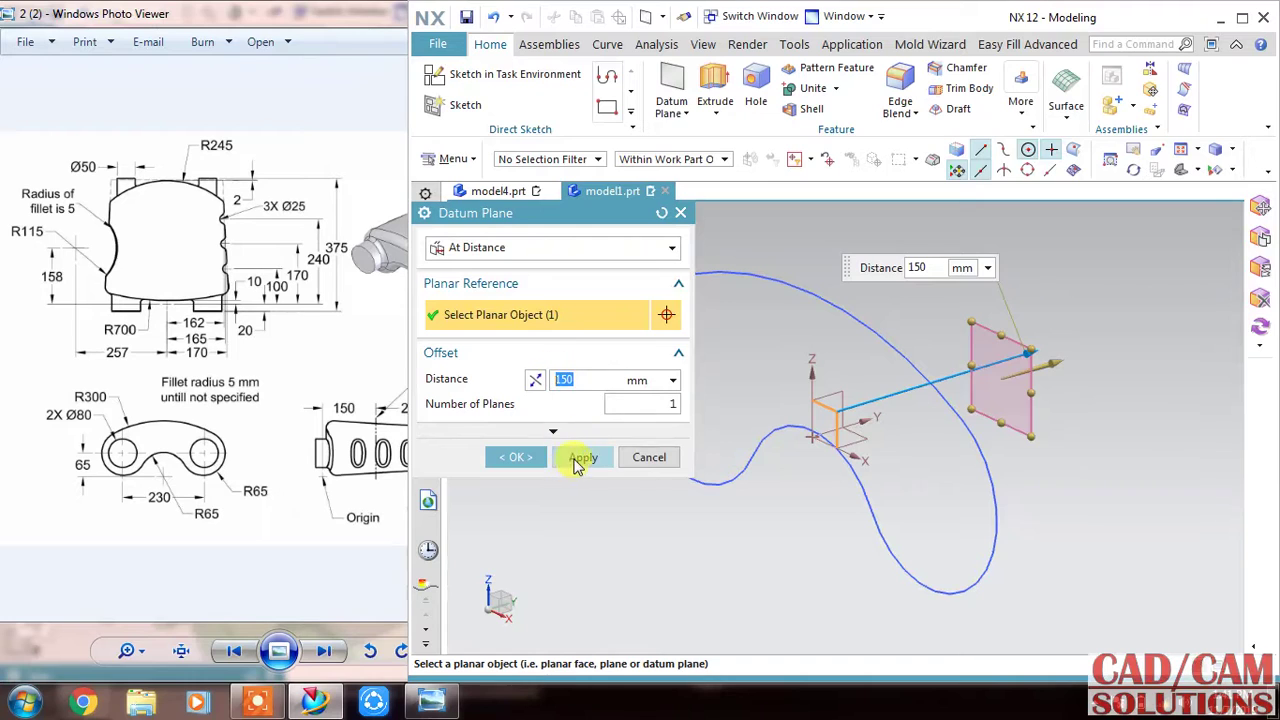
left_click(583, 457)
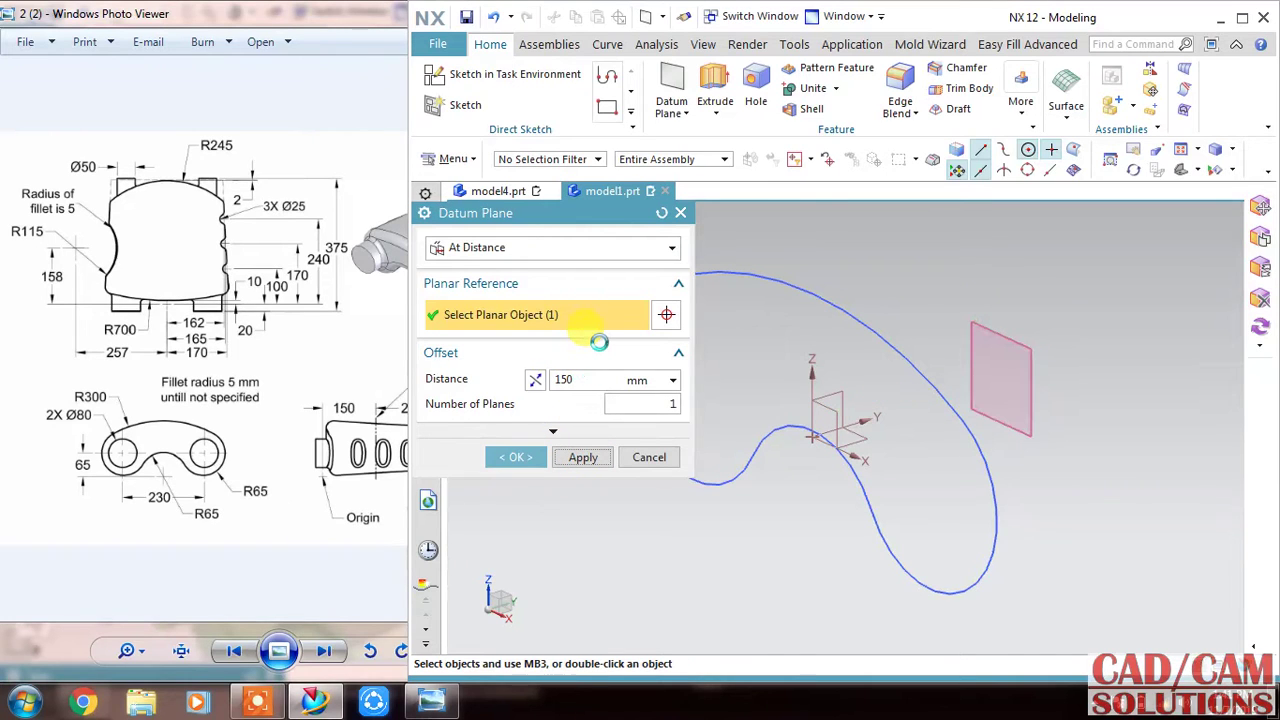
left_click(1016, 334)
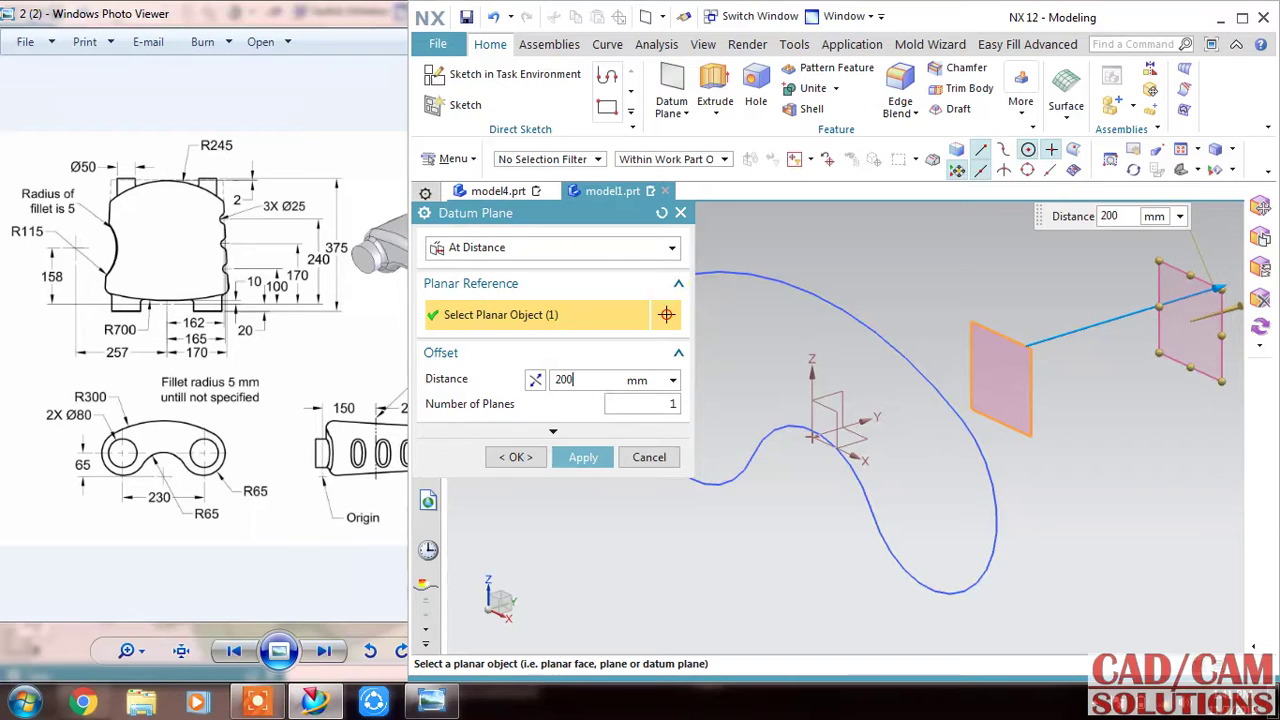
left_click(512, 456)
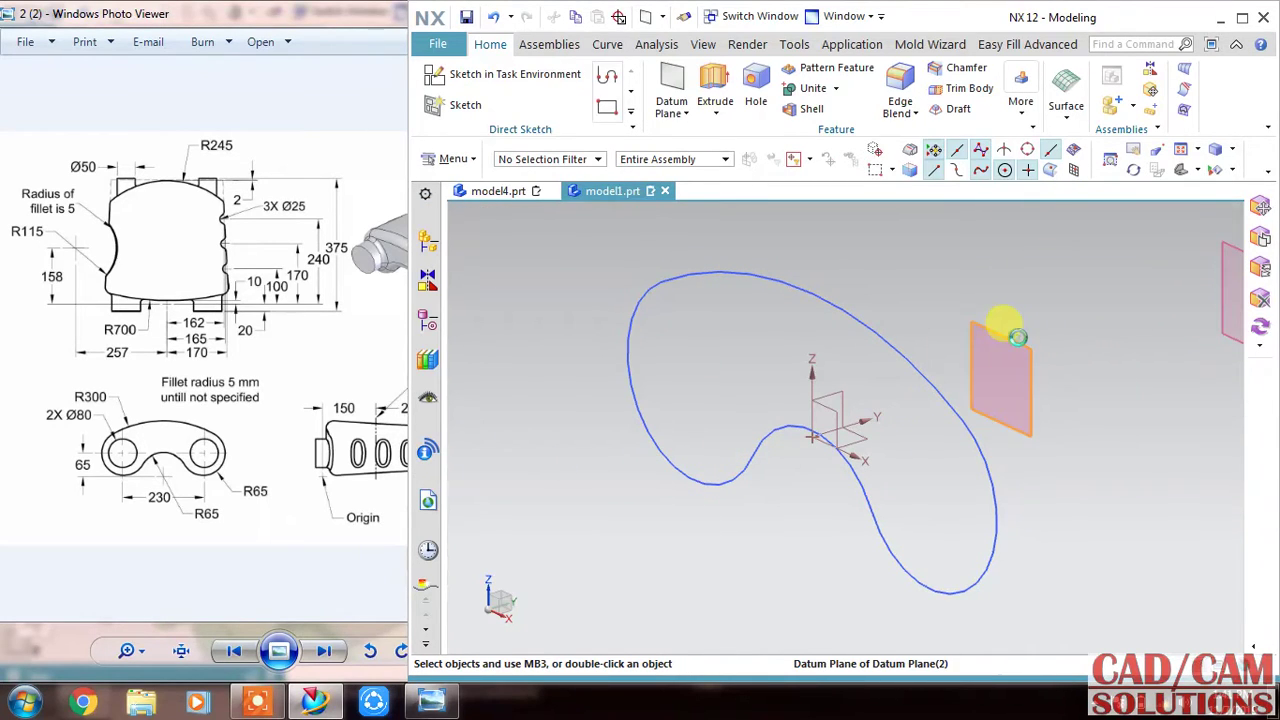
left_click(1000, 328)
Place SKETCH_001 on the 150 mm datum plane with its horizontal along X and normal reversed
left_click(458, 77)
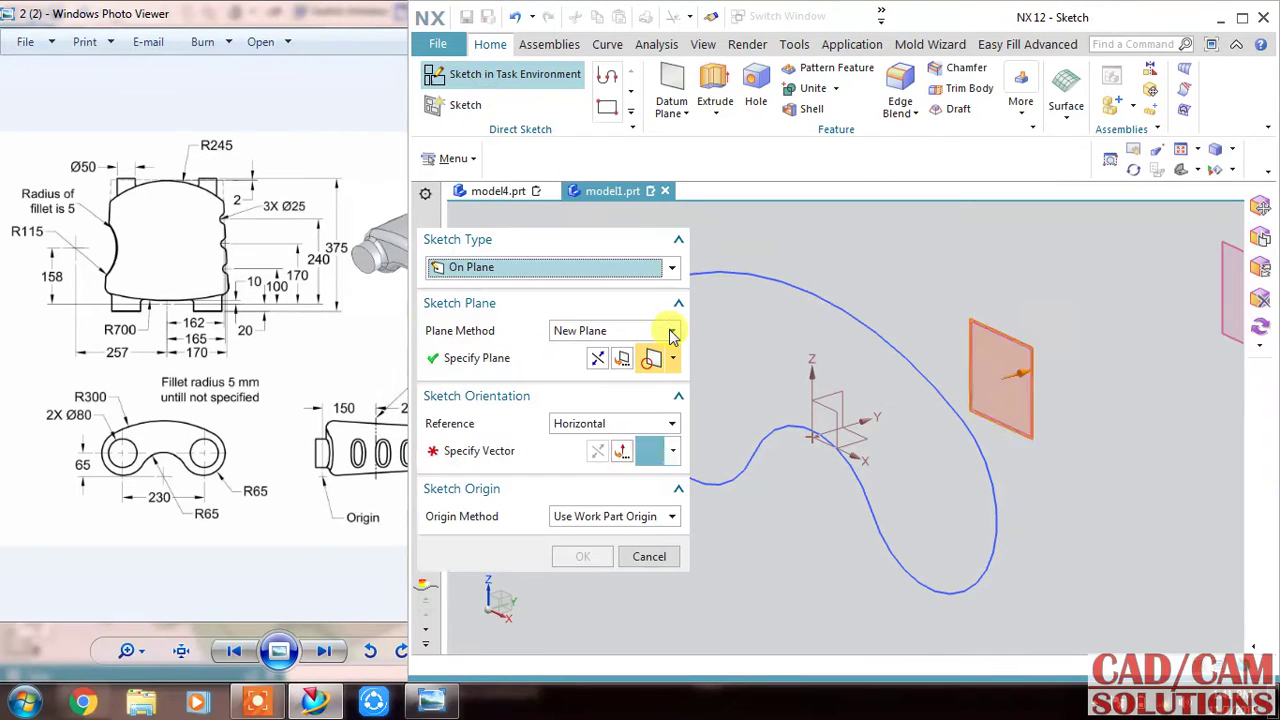
left_click(480, 451)
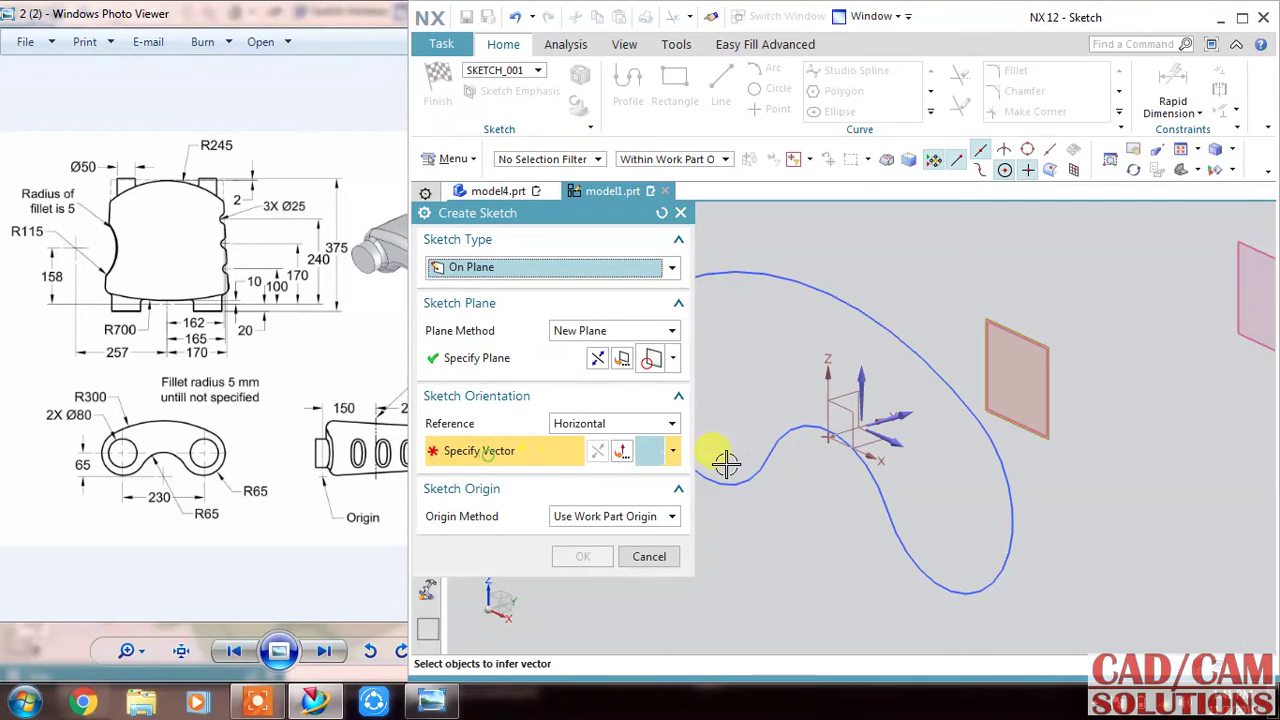
left_click(886, 443)
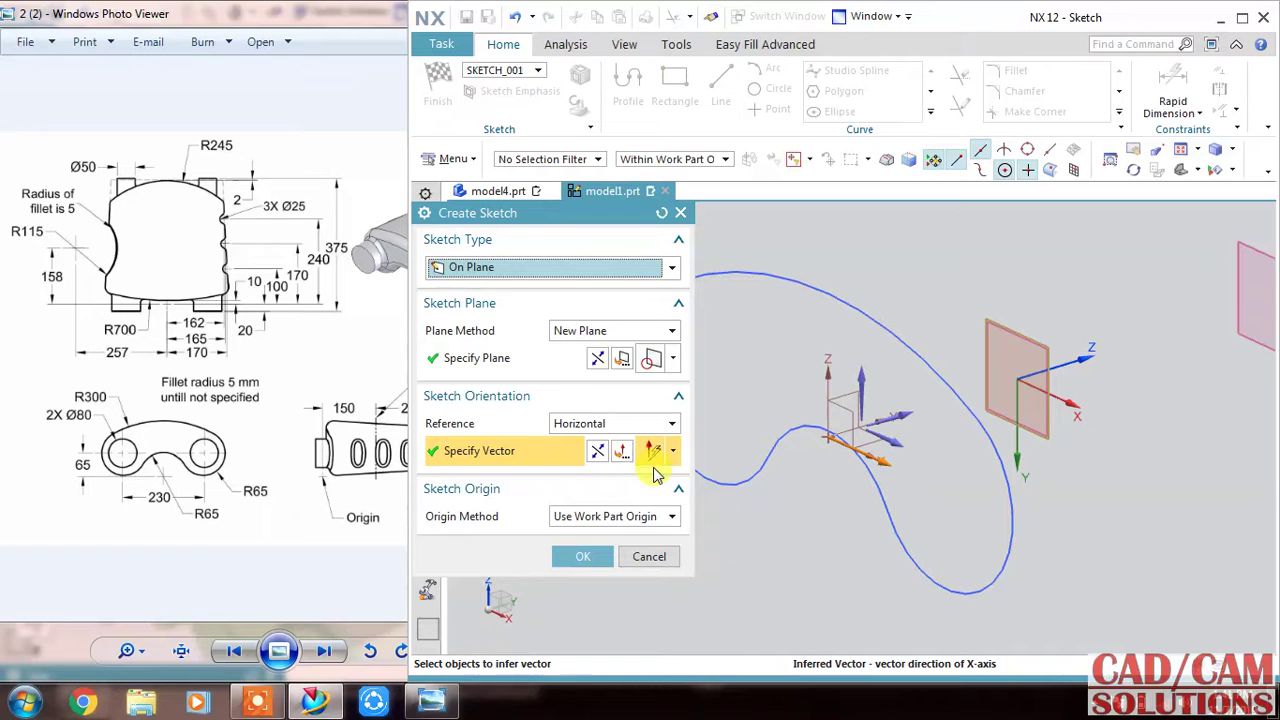
left_click(596, 359)
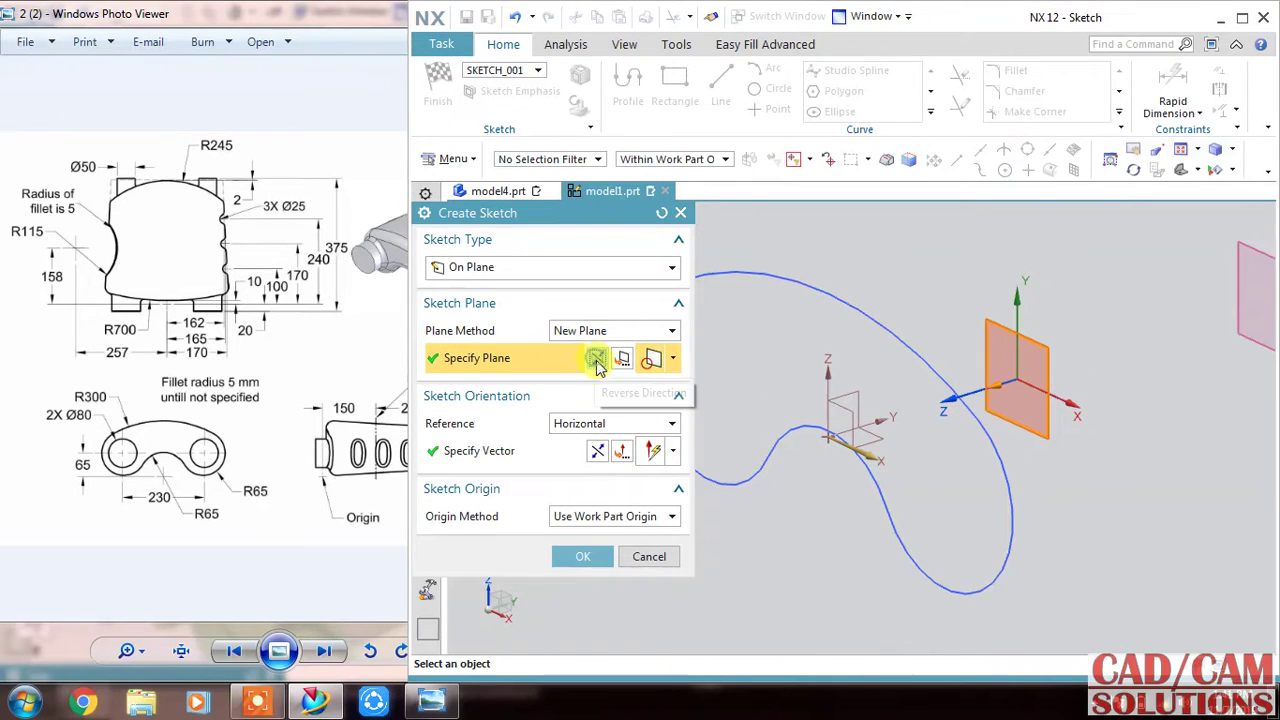
left_click(599, 452)
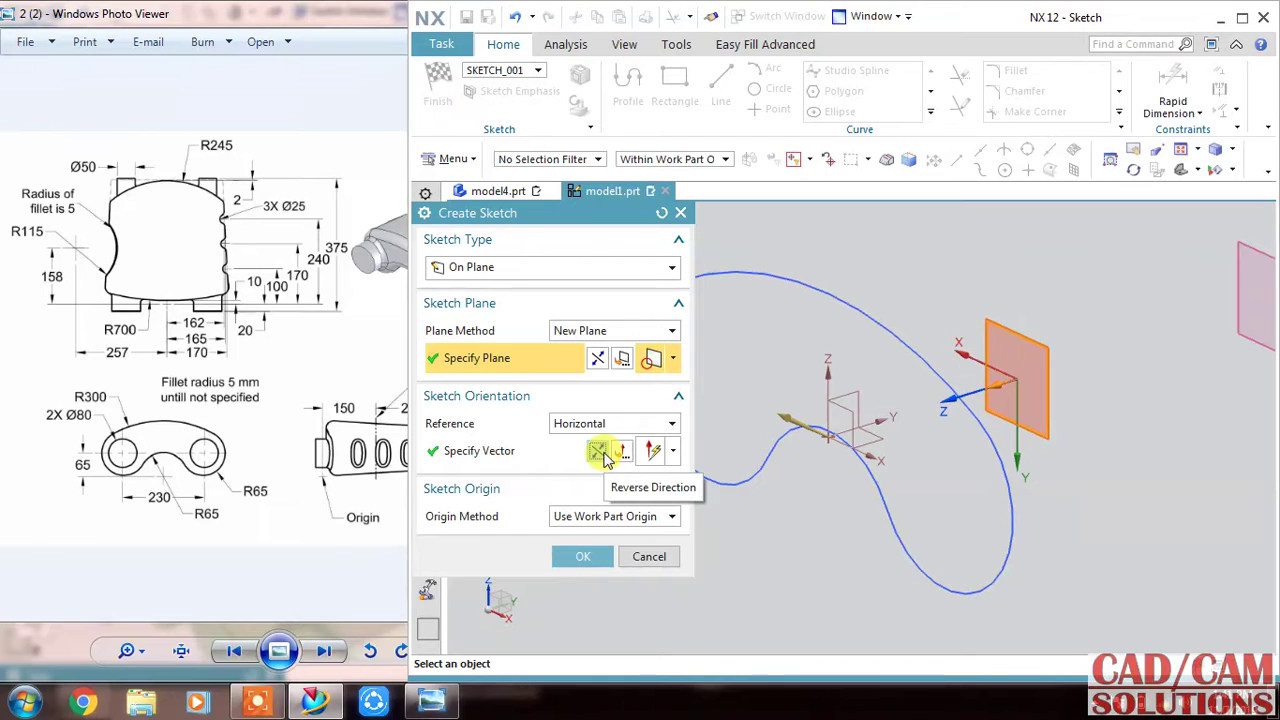
left_click(603, 456)
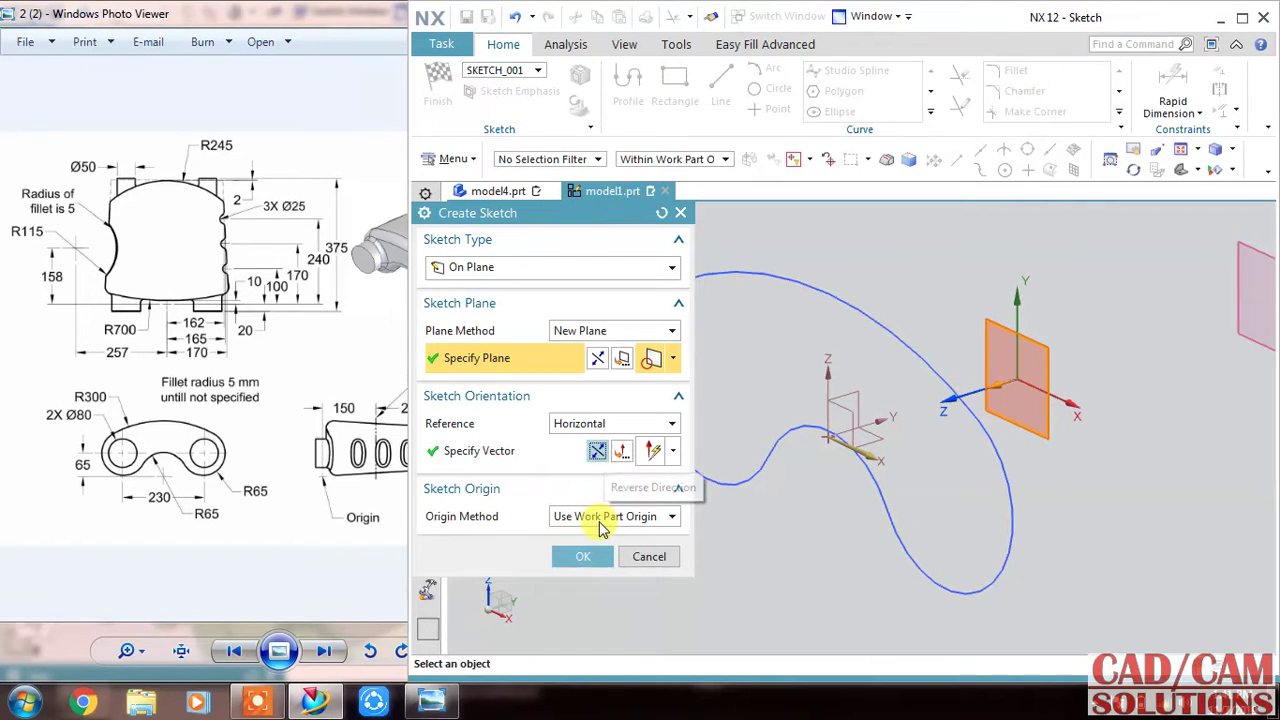
left_click(578, 556)
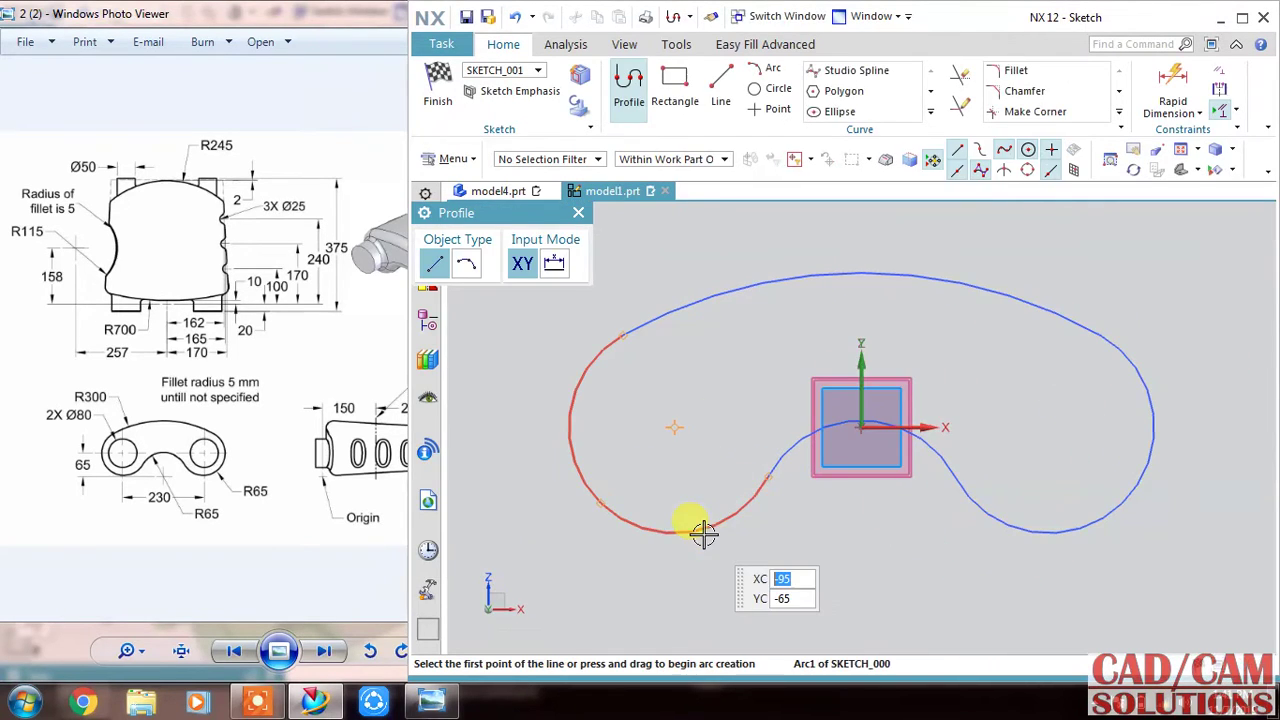
Offset the connected original profile 10 mm inward into SKETCH_001 and finish the sketch
left_click(930, 111)
left_click(856, 113)
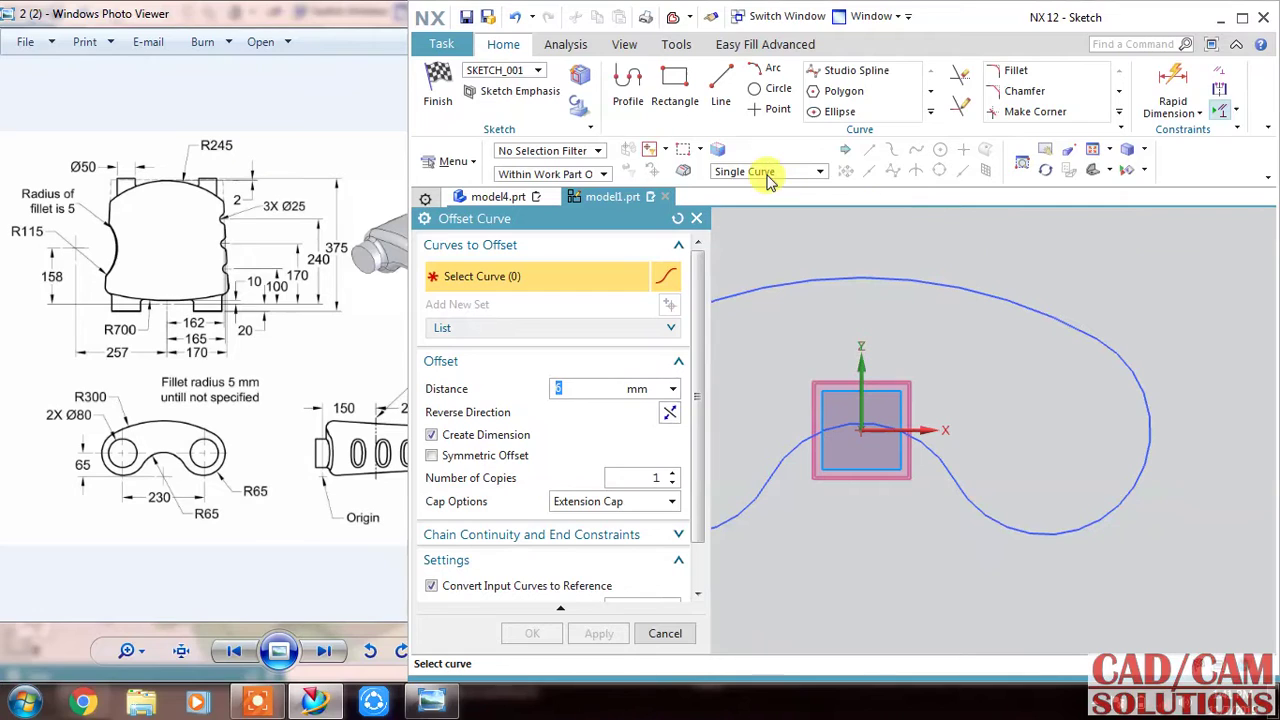
left_click(765, 171)
left_click(772, 199)
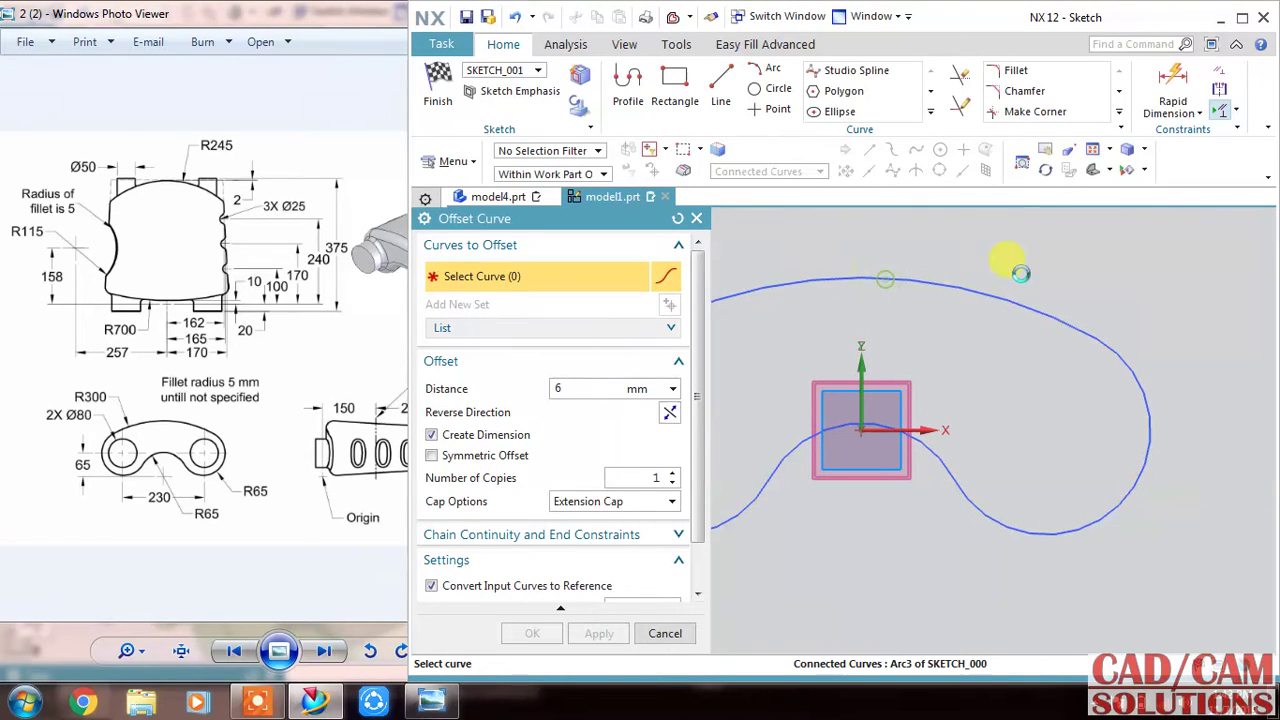
left_click(1020, 273)
type("10")
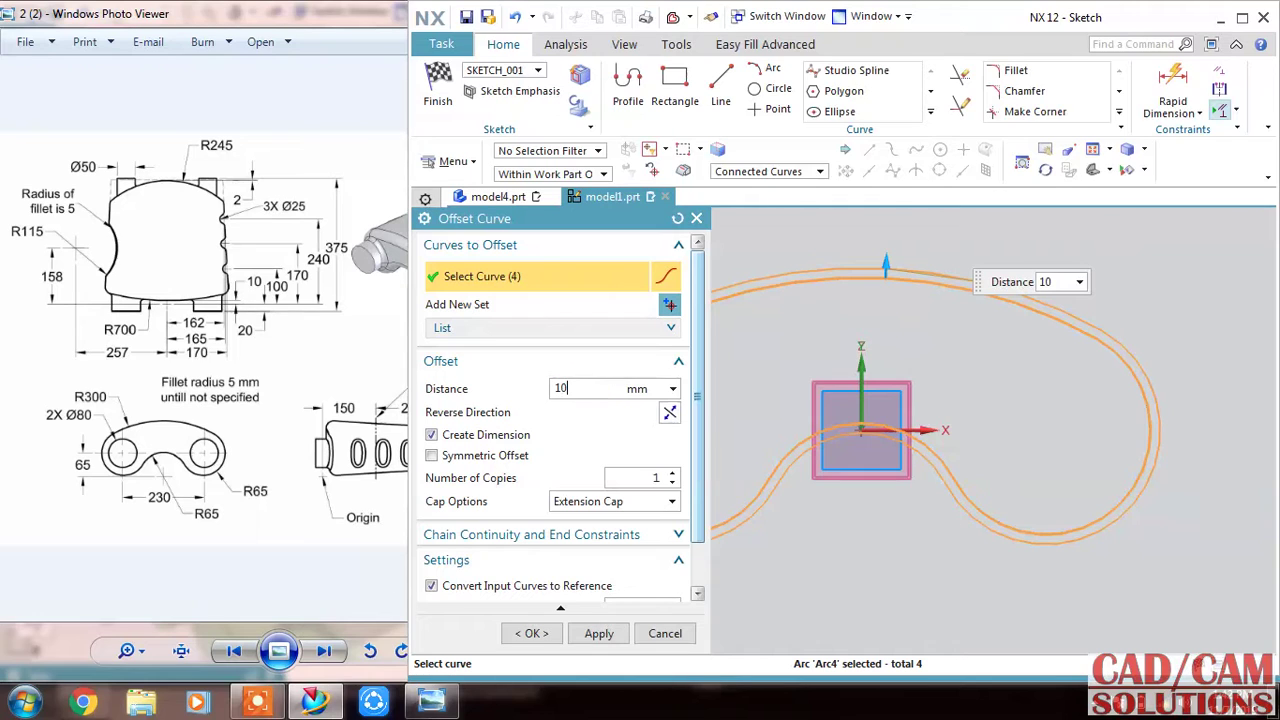
left_click(669, 412)
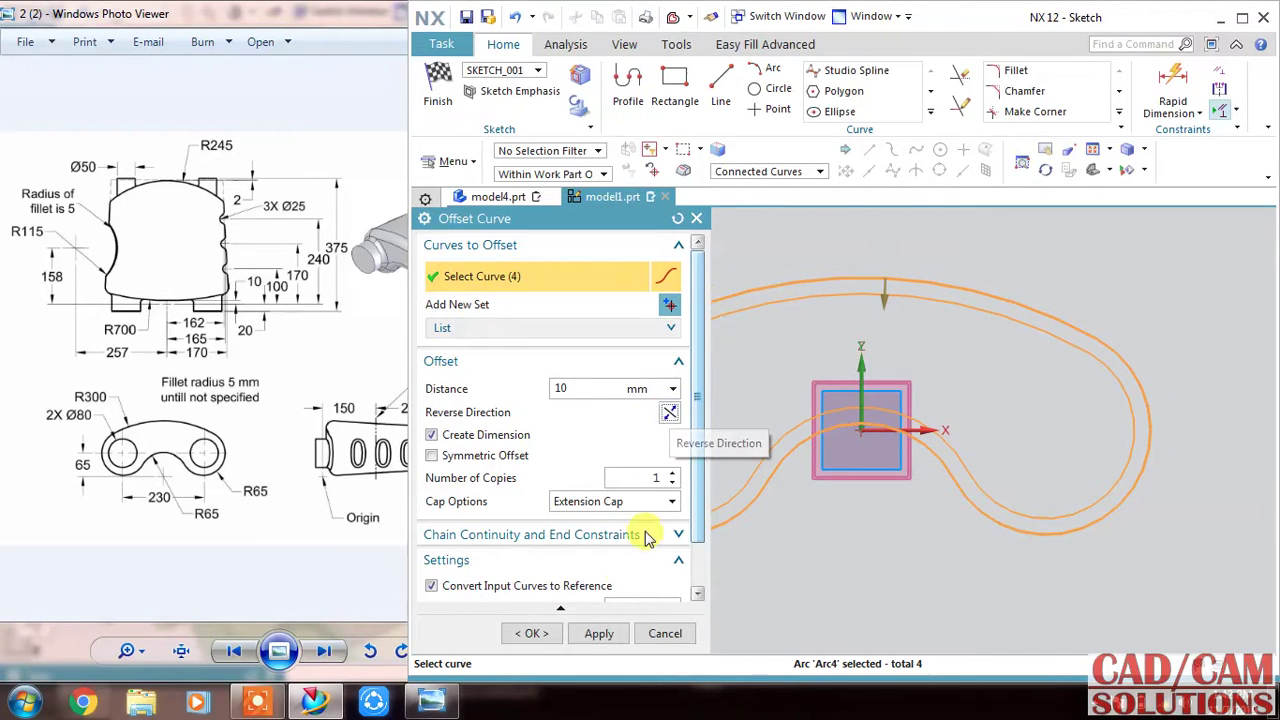
left_click(547, 635)
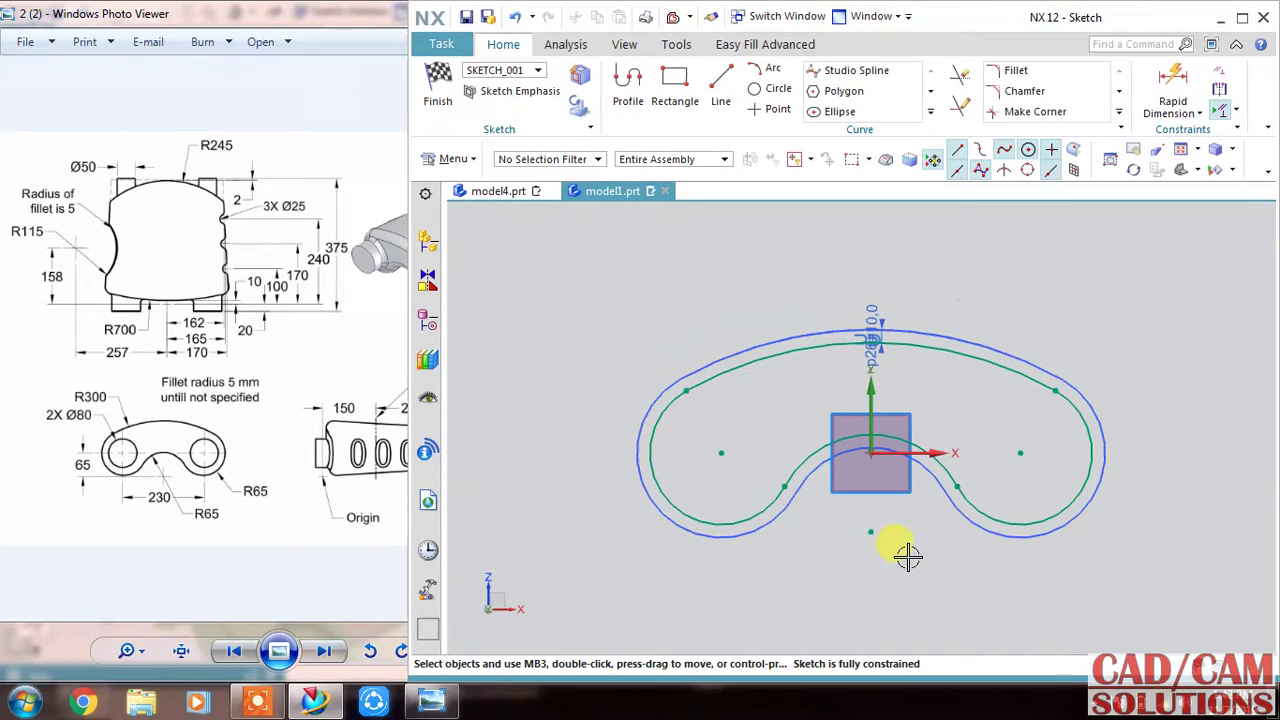
middle_click_drag(908, 553, 880, 571)
left_click(437, 90)
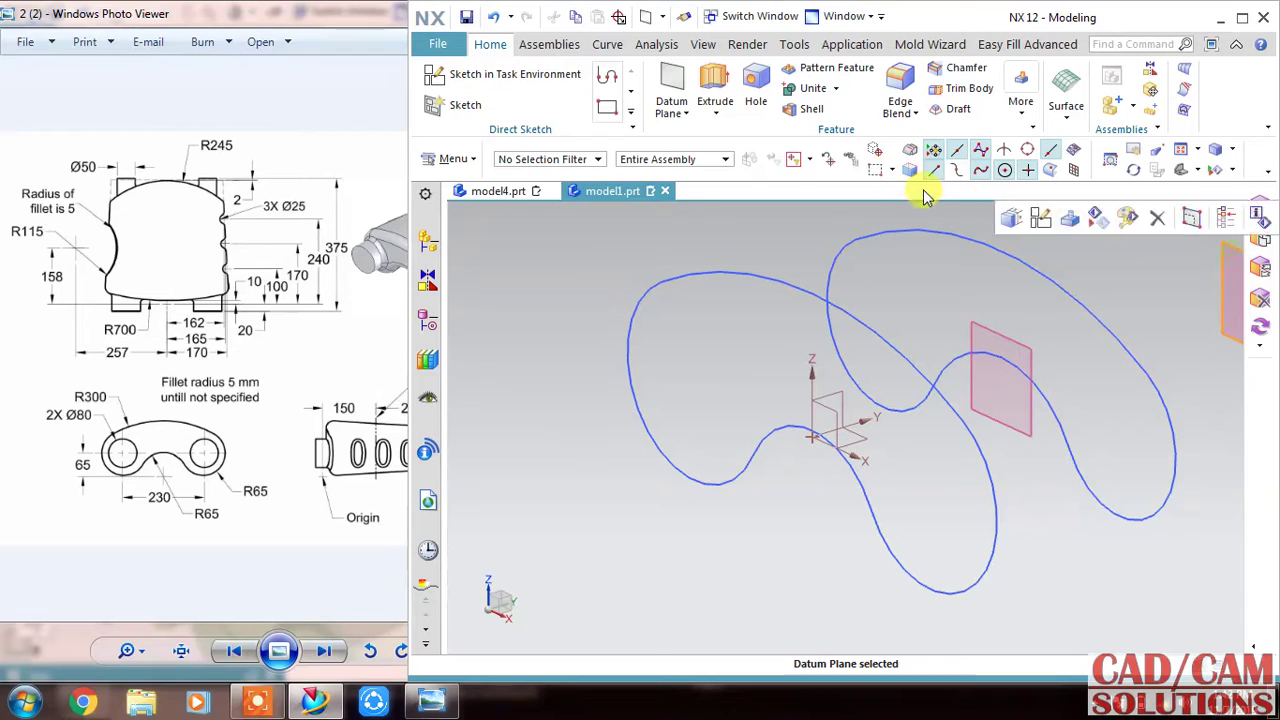
Start SKETCH_002 on the 200 mm datum plane, oriented horizontally along the X axis
left_click(450, 76)
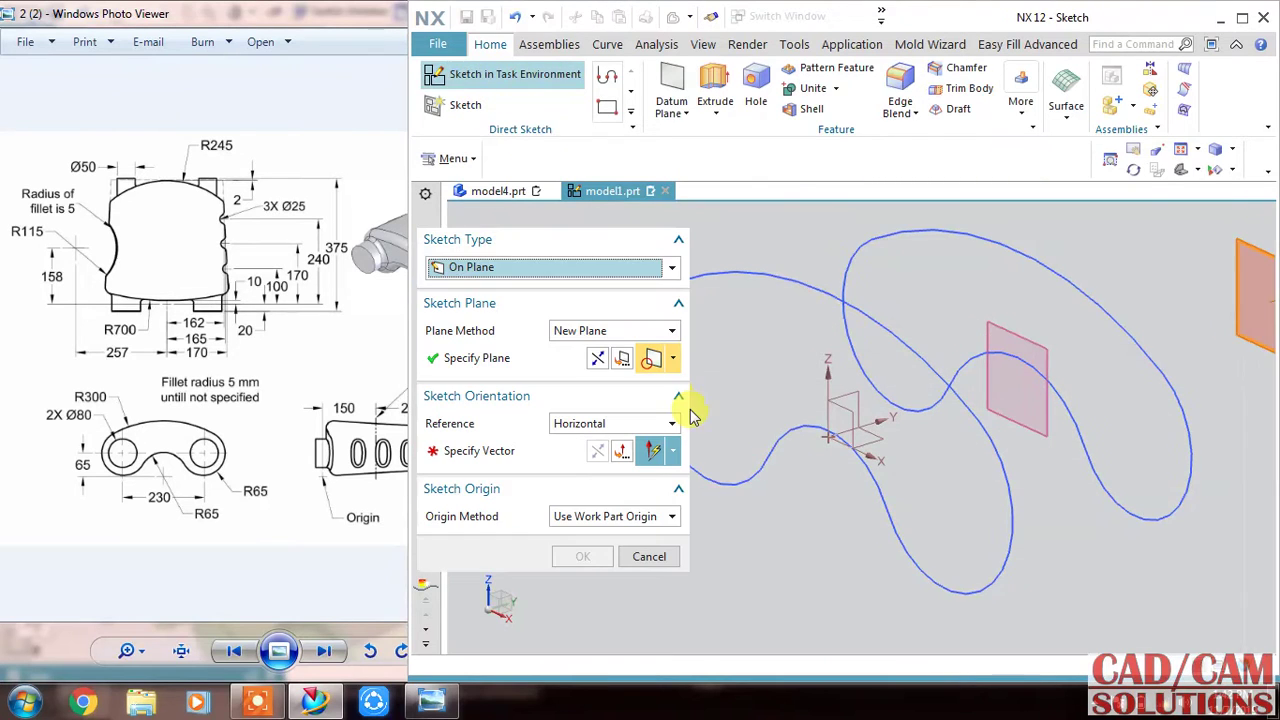
left_click(521, 451)
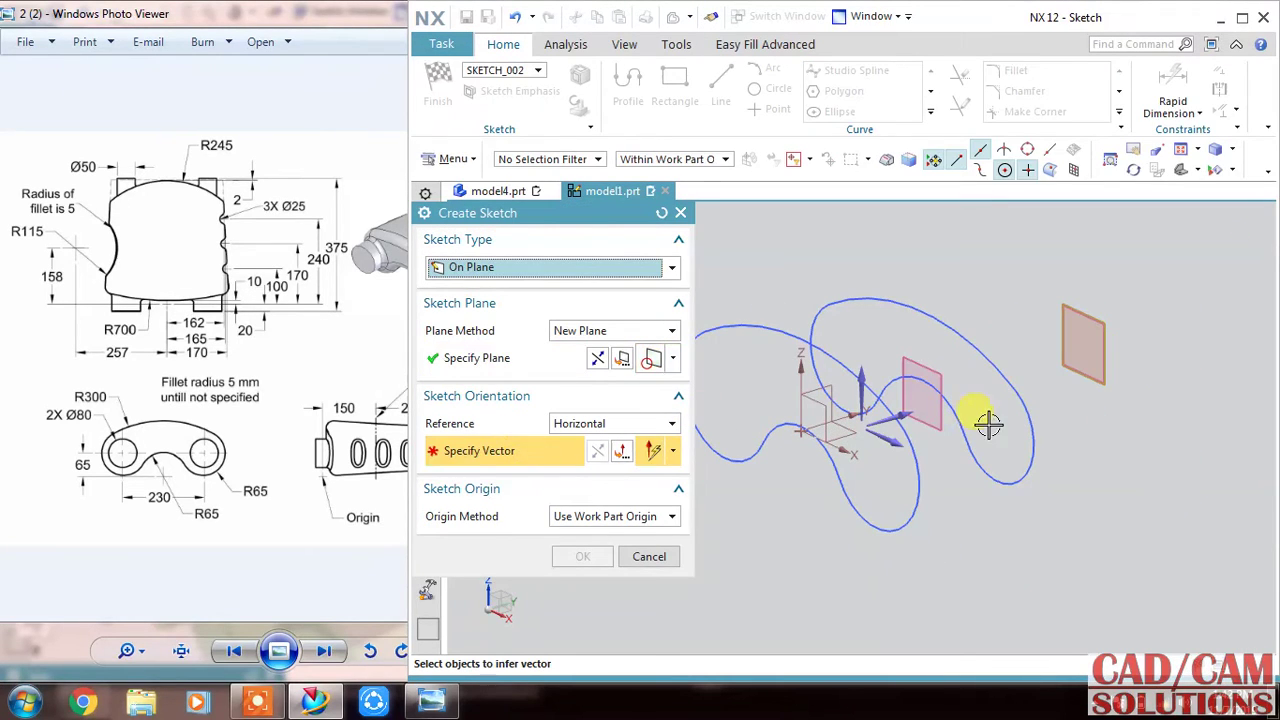
left_click(885, 427)
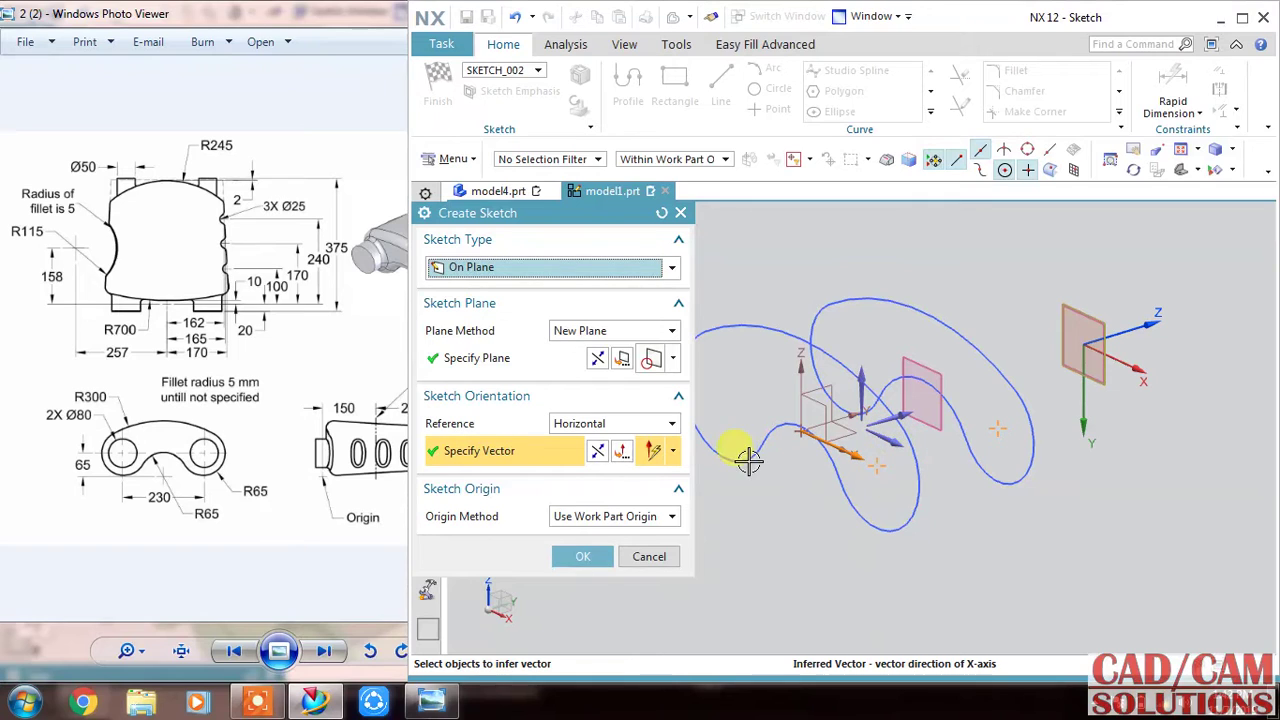
left_click(598, 451)
left_click(598, 451)
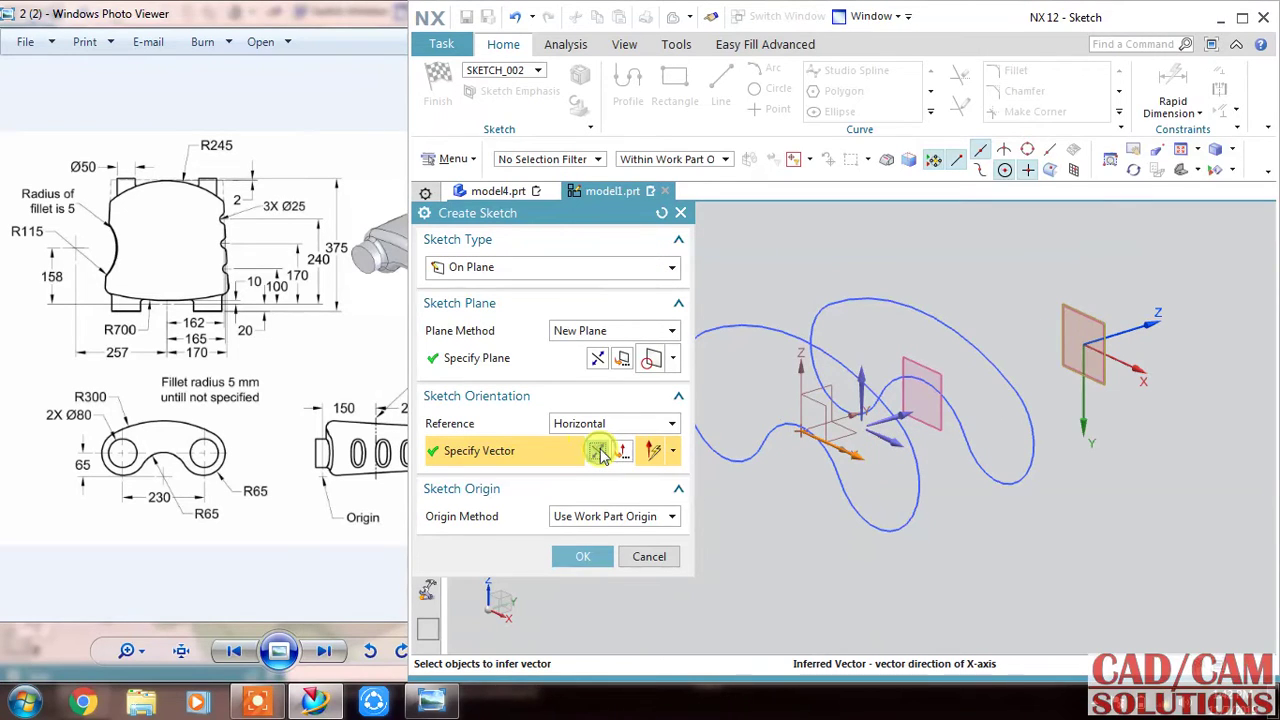
left_click(598, 451)
left_click(594, 357)
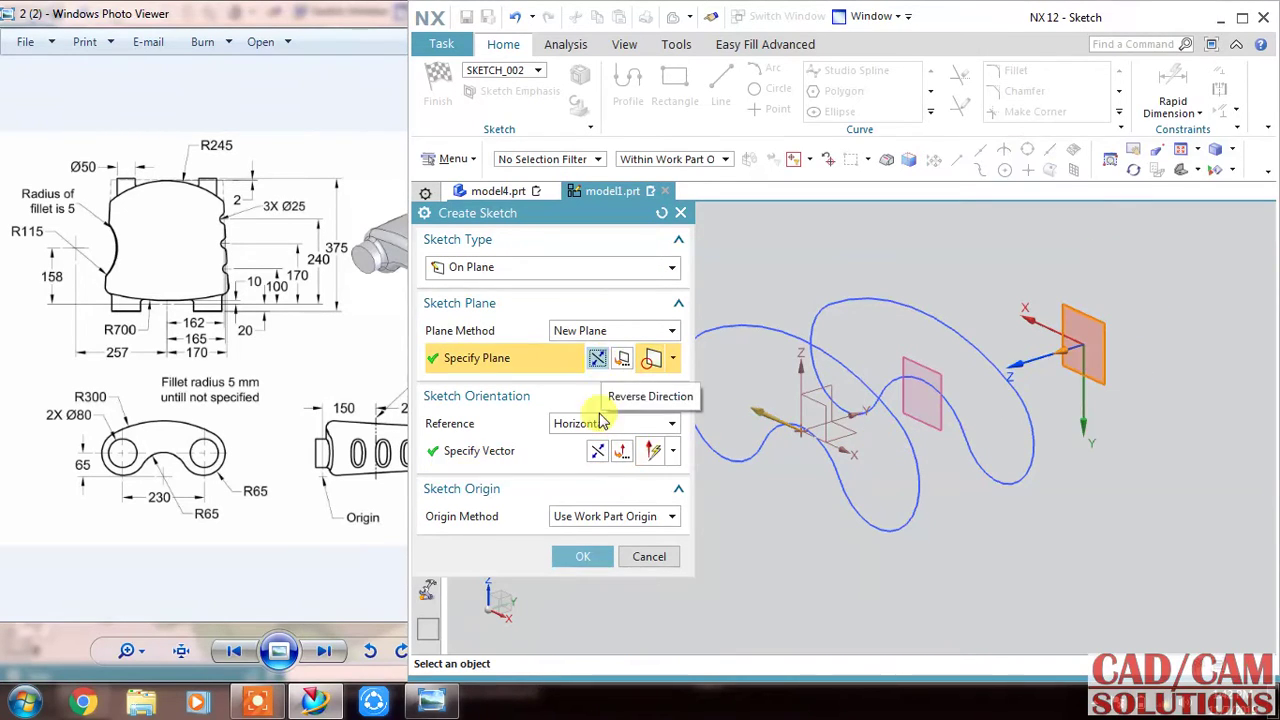
left_click(597, 452)
left_click(583, 556)
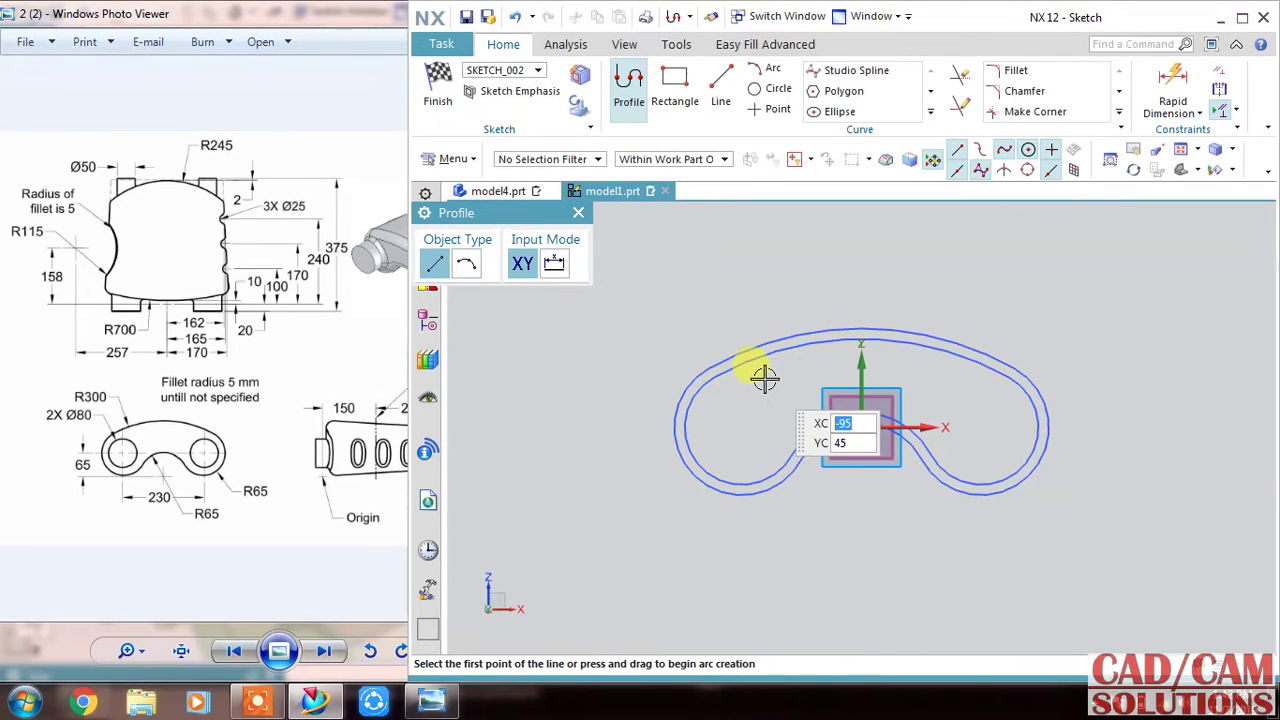
Offset the original profile chain by 20 mm and finish the sketch
left_click(930, 111)
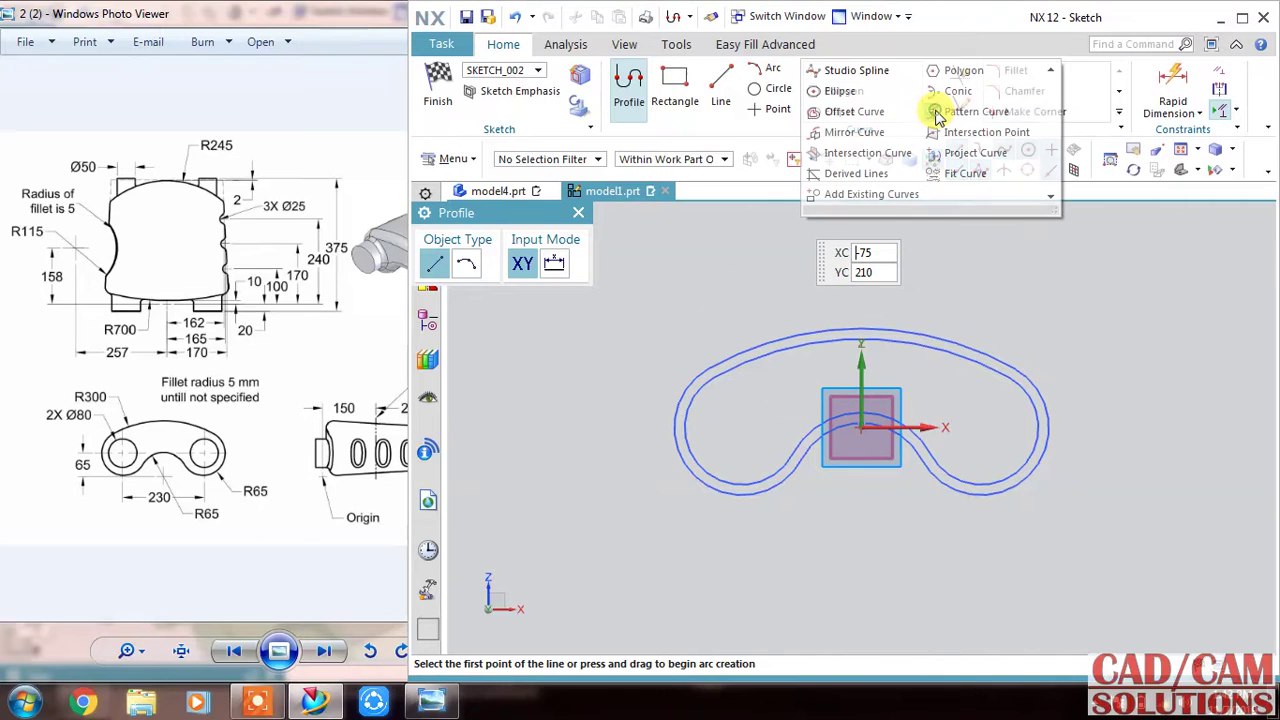
left_click(850, 111)
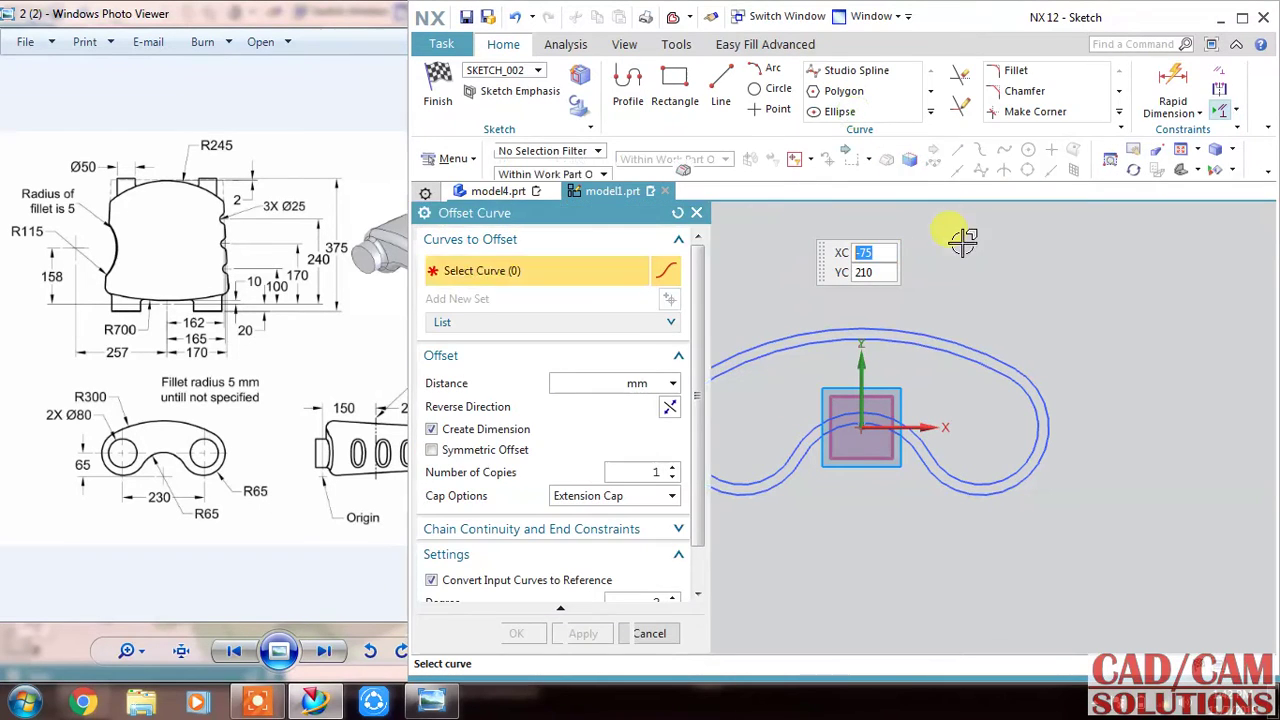
left_click(840, 338)
type("20")
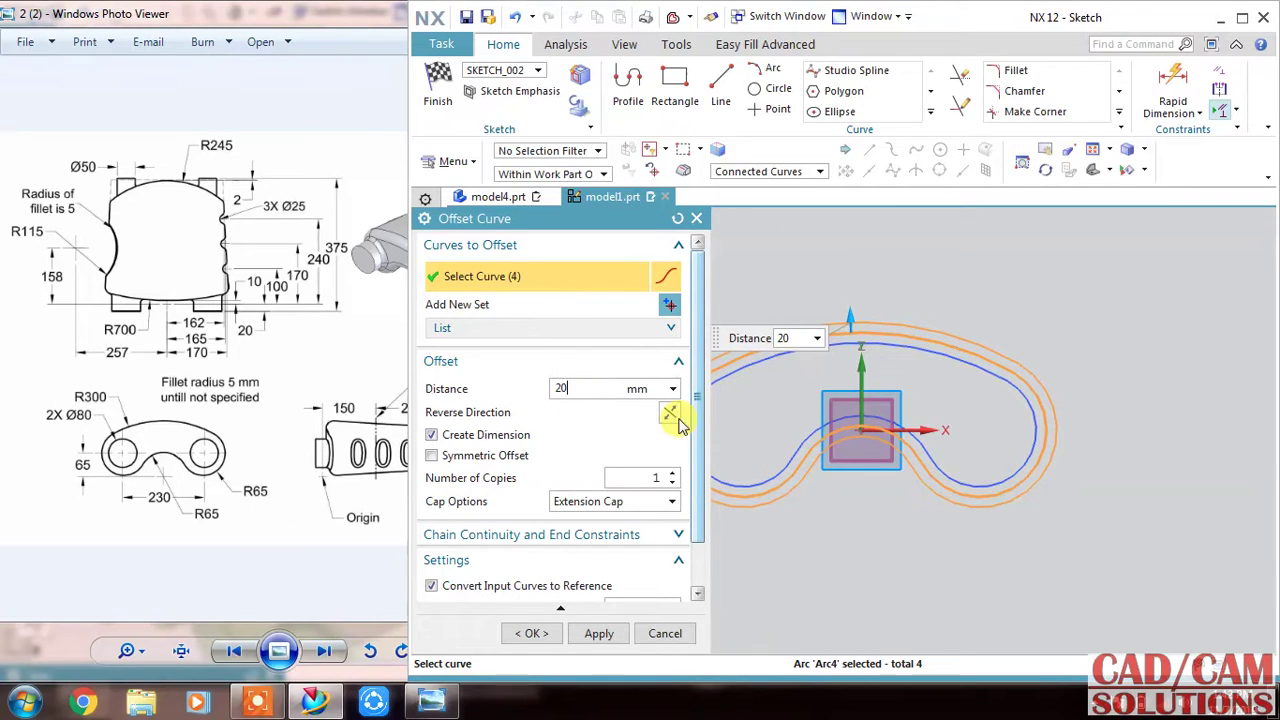
left_click(531, 633)
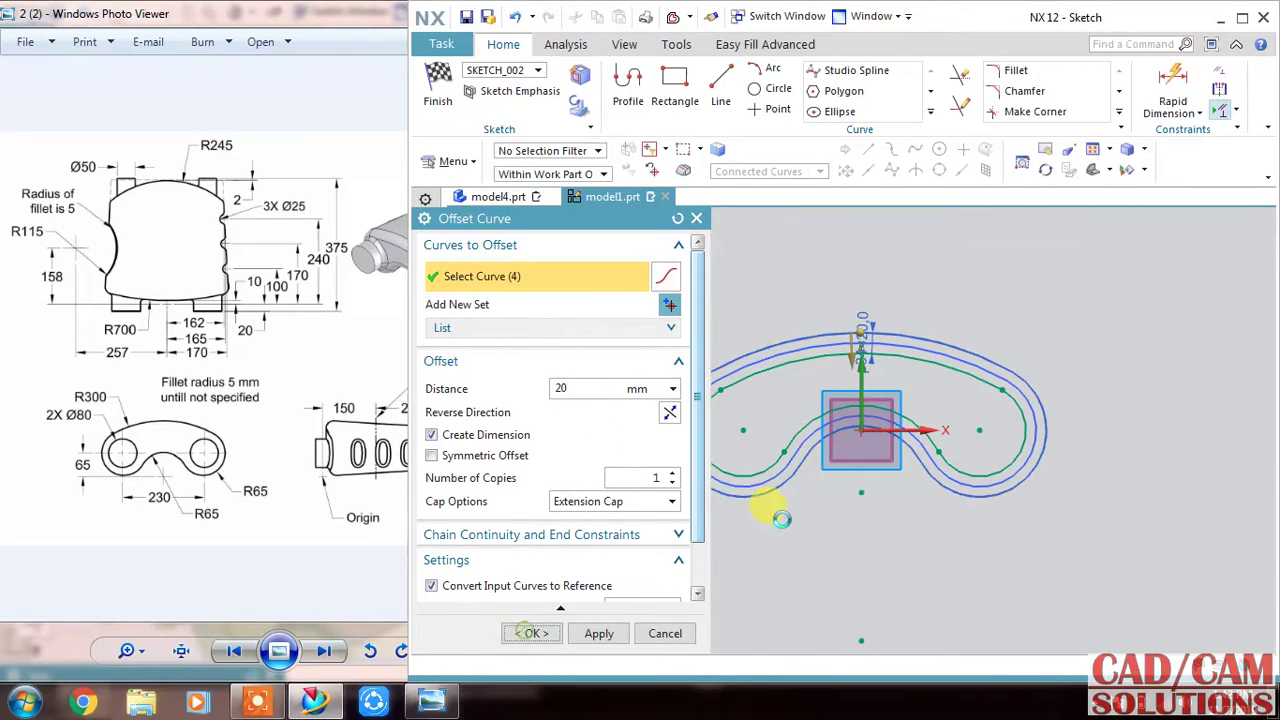
left_click(437, 88)
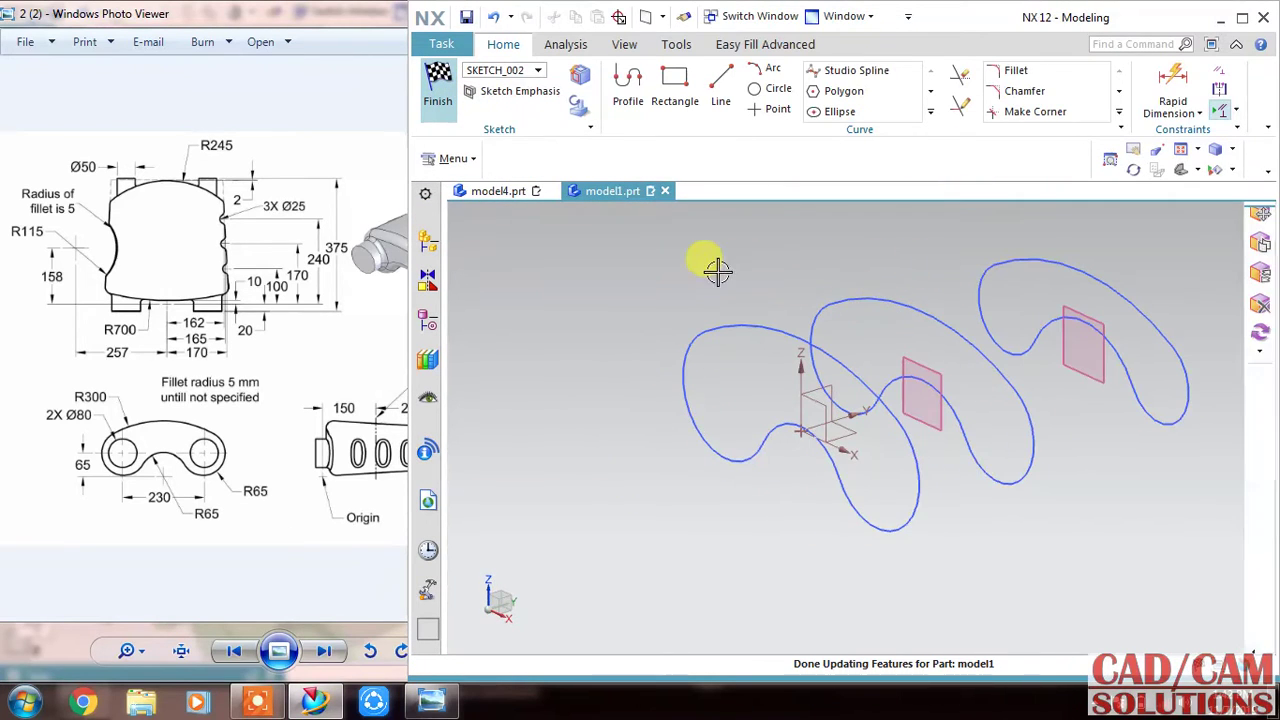
Open Through Curves, reset the section picks, and set the Connected Curves selection rule
key("ctrl+f")
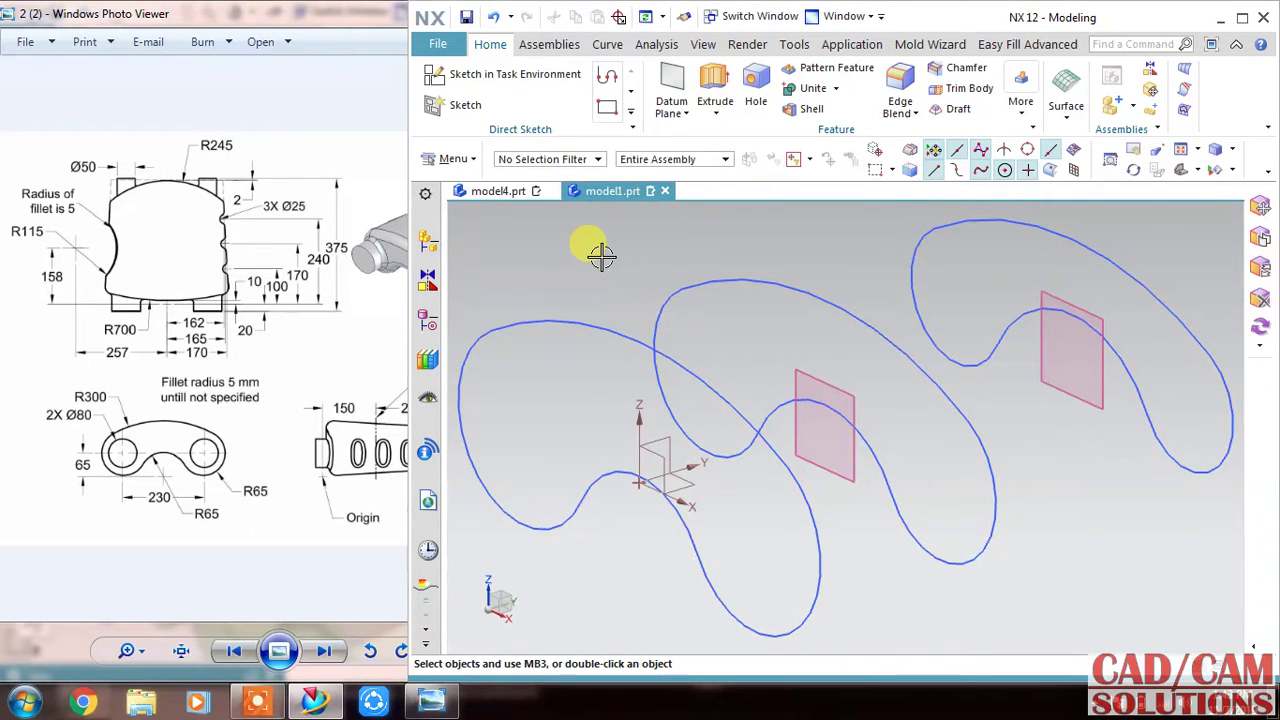
left_click(1184, 76)
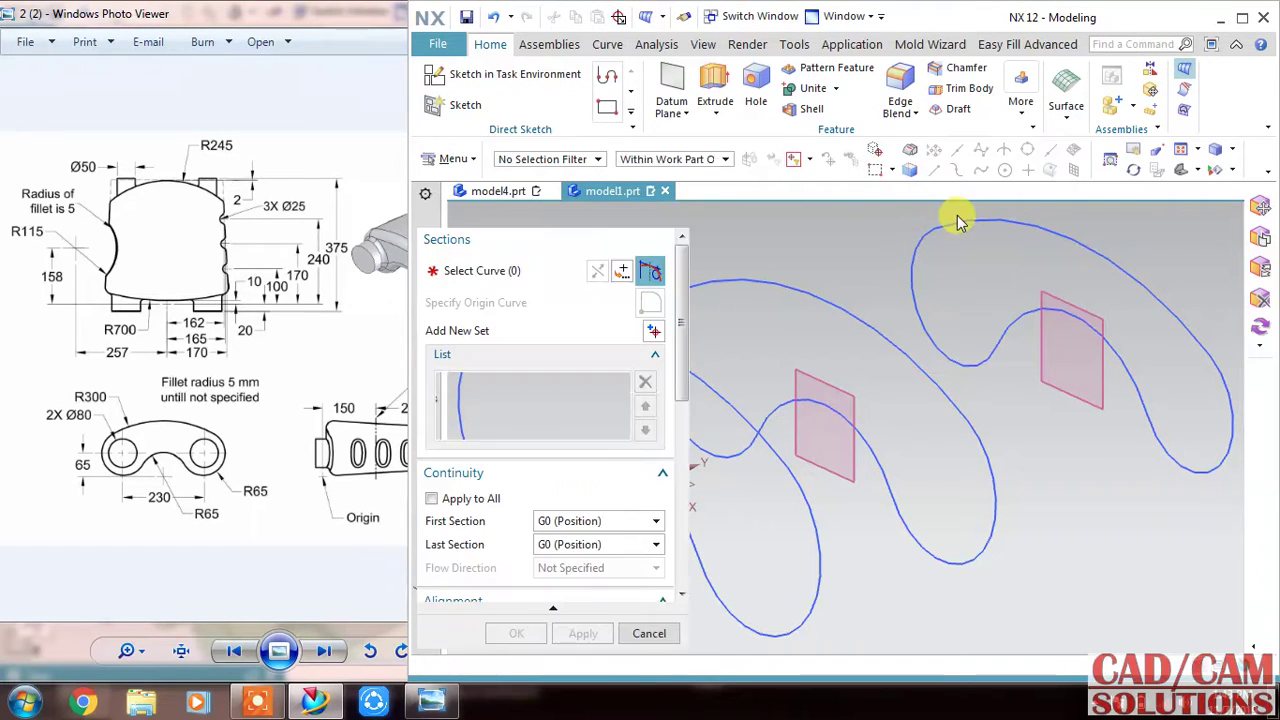
left_click(956, 225)
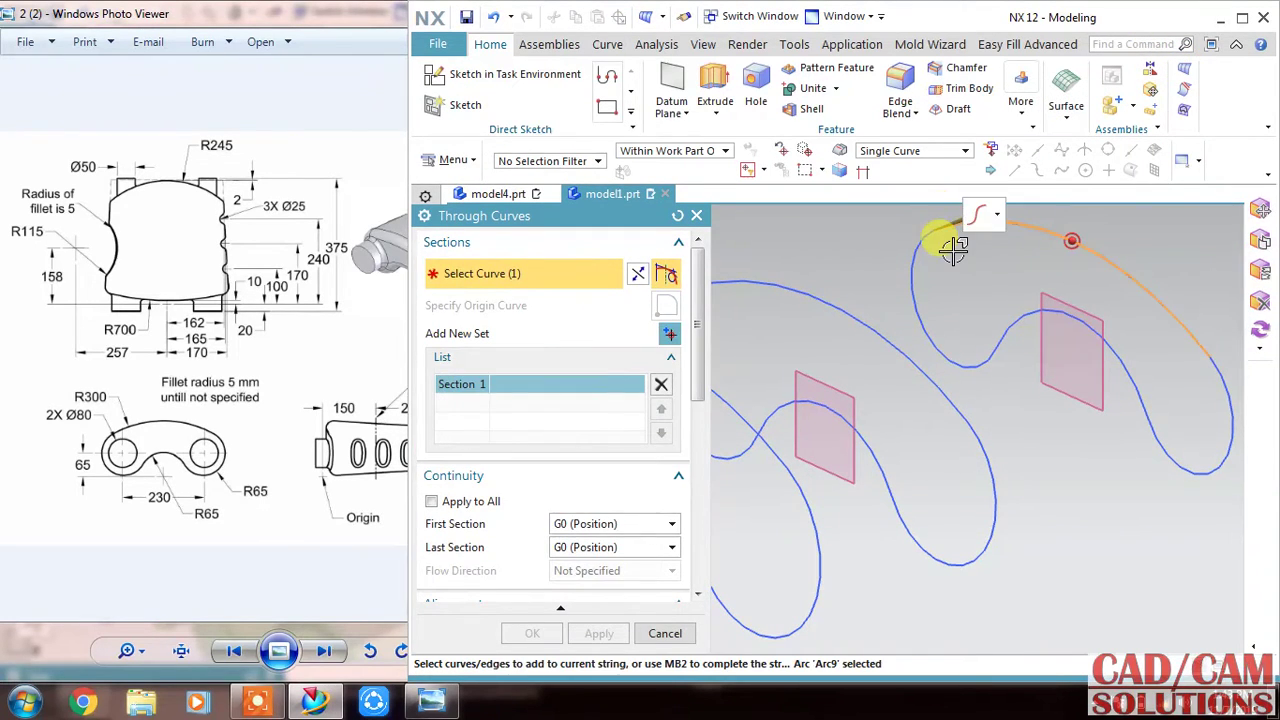
left_click(671, 333)
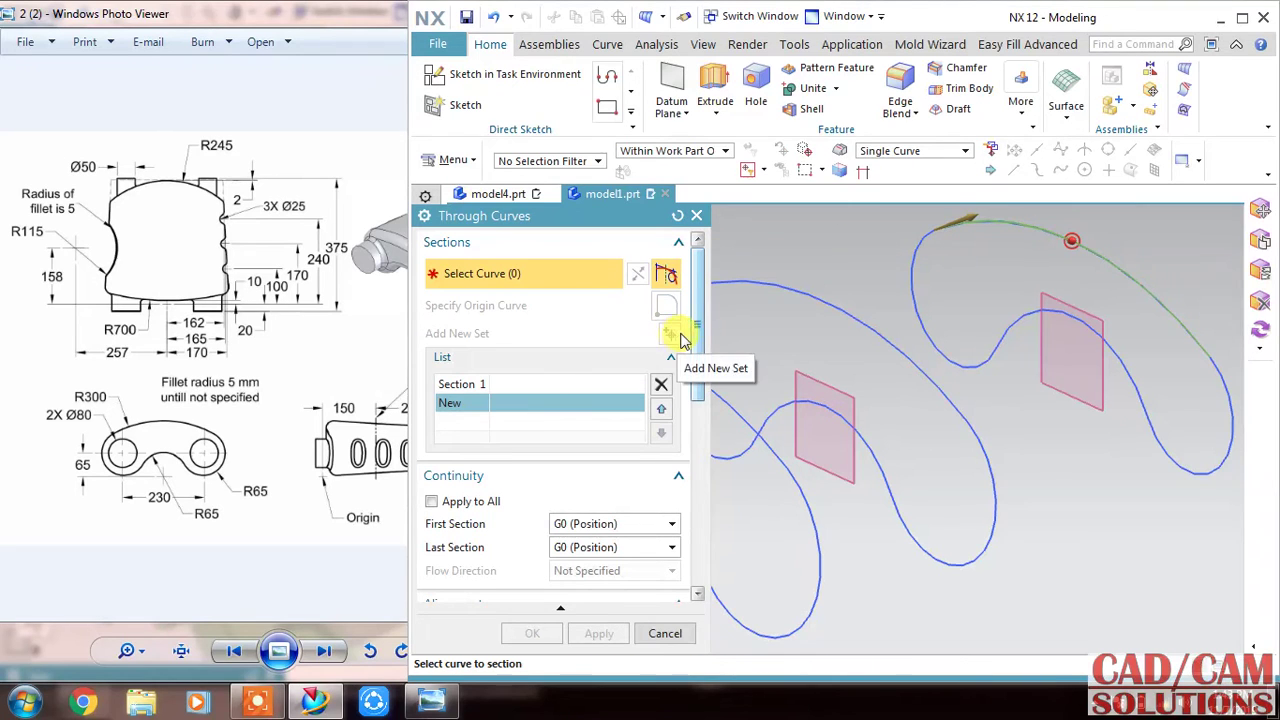
left_click(699, 217)
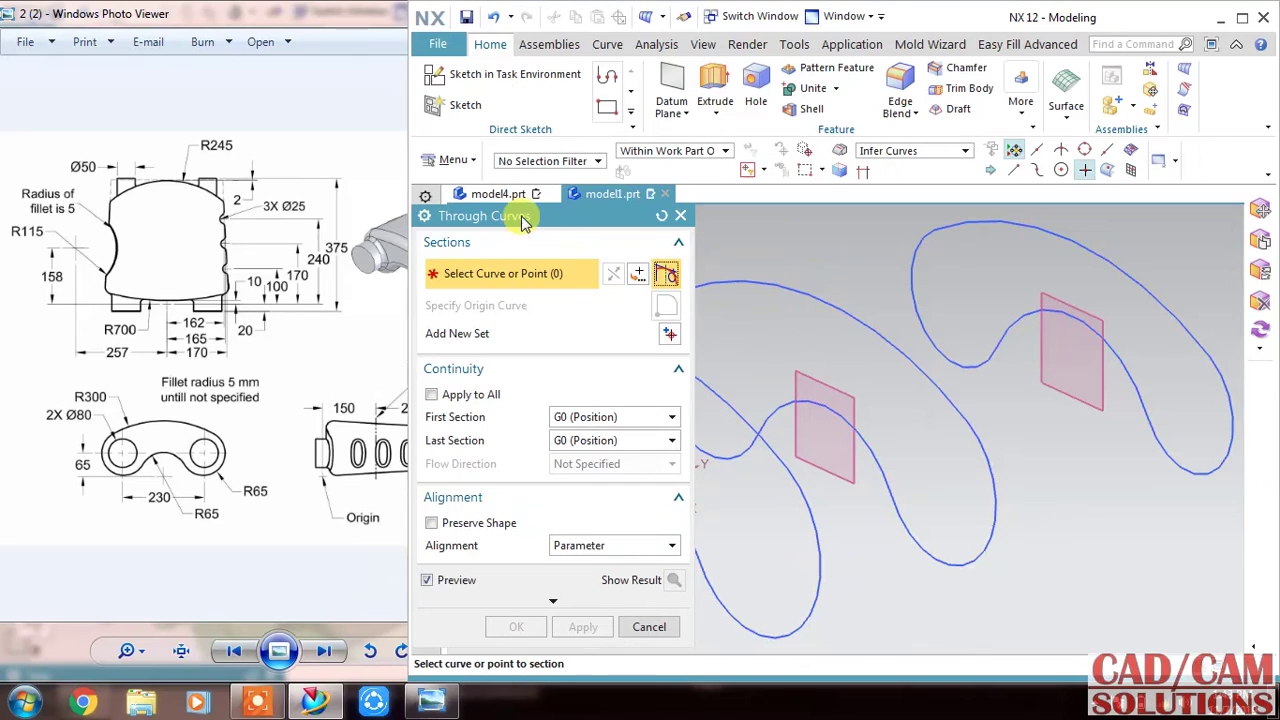
left_click_drag(521, 222, 373, 123)
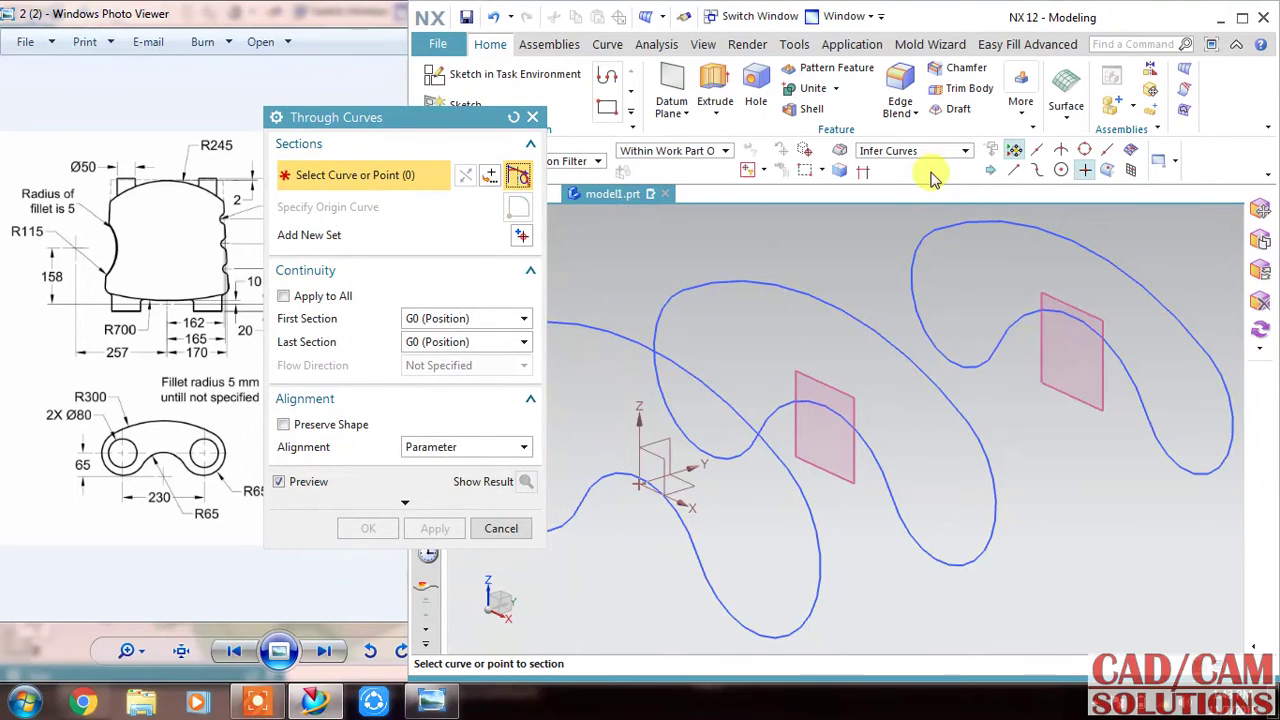
left_click(914, 152)
left_click(890, 180)
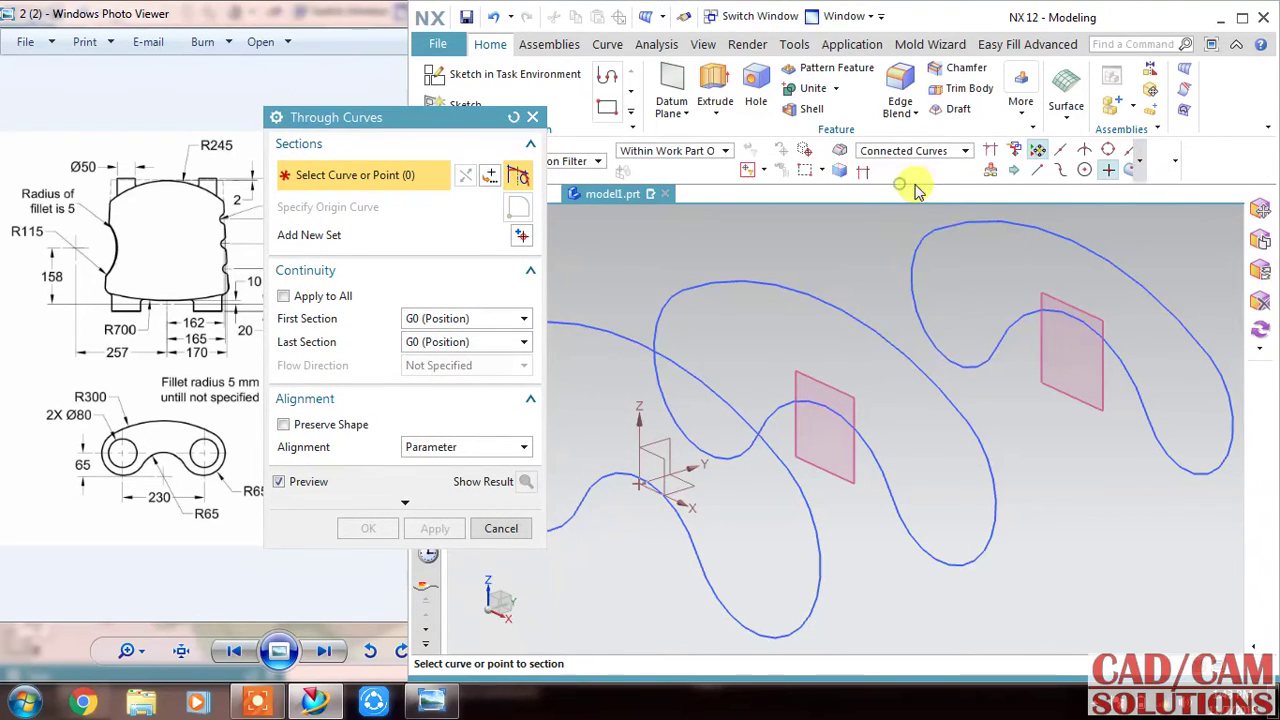
Pick the far, middle and near profiles as three separate loft sections
left_click(973, 218)
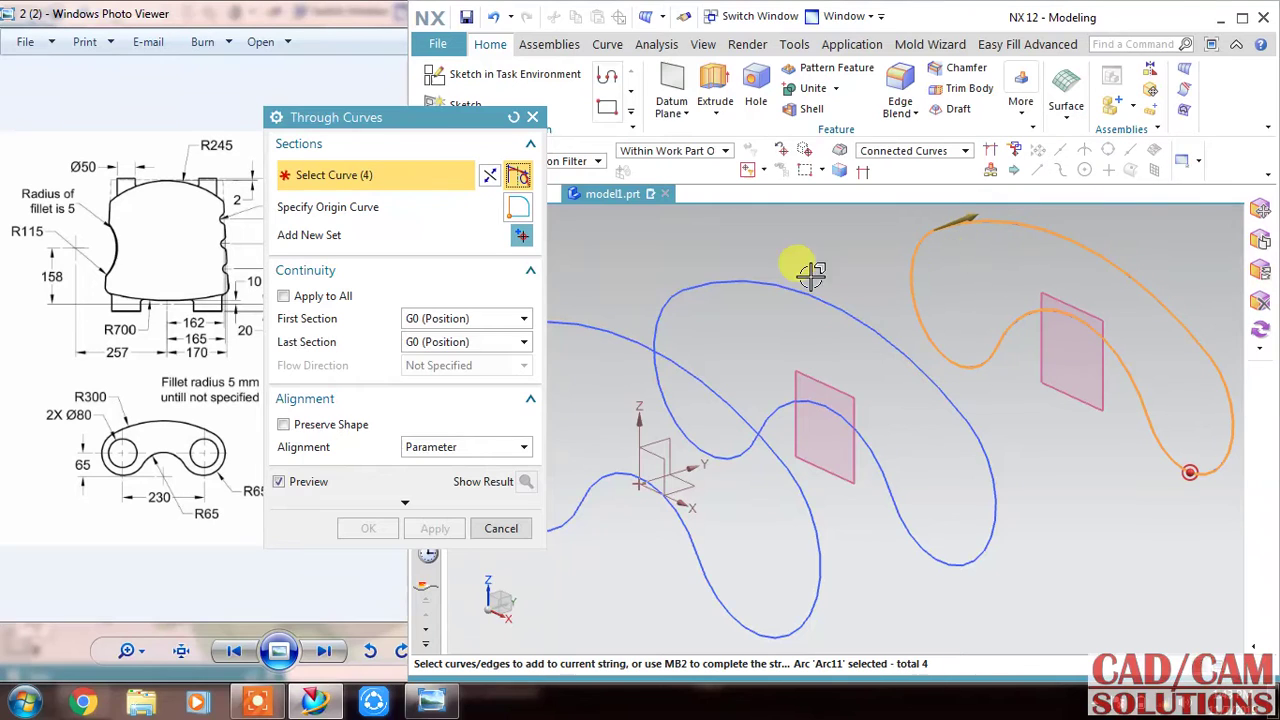
left_click(521, 236)
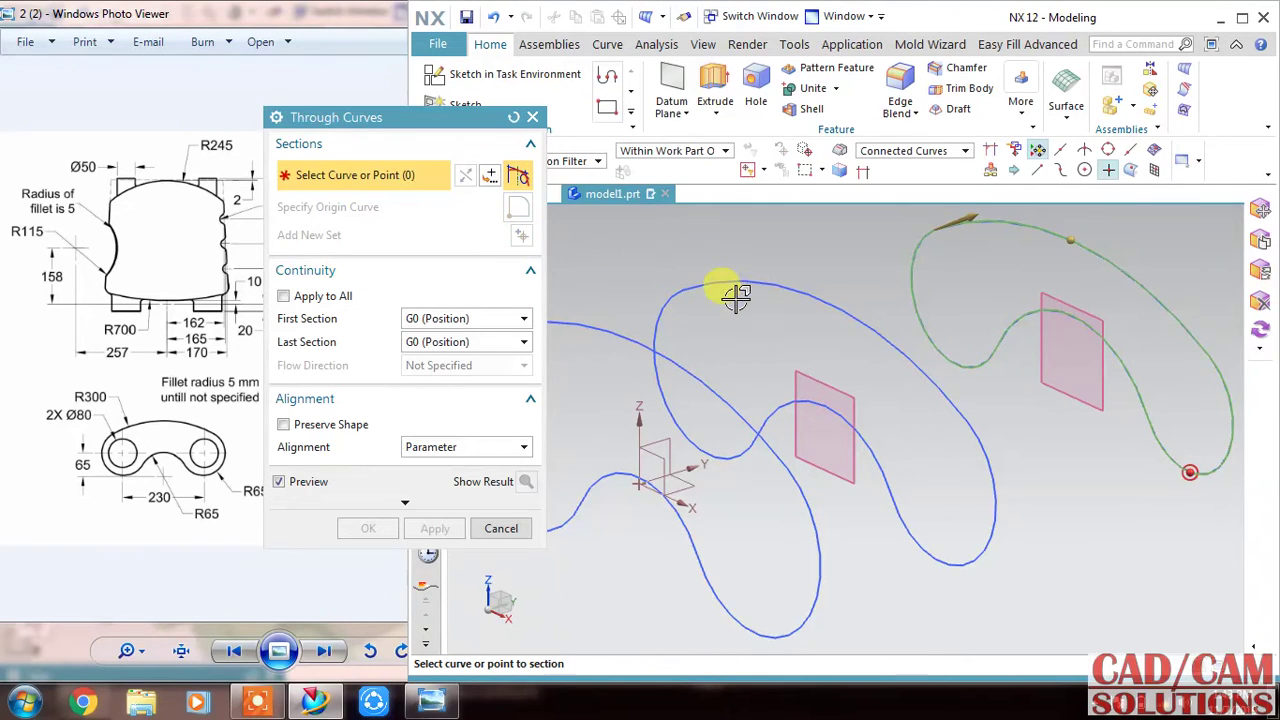
left_click(716, 276)
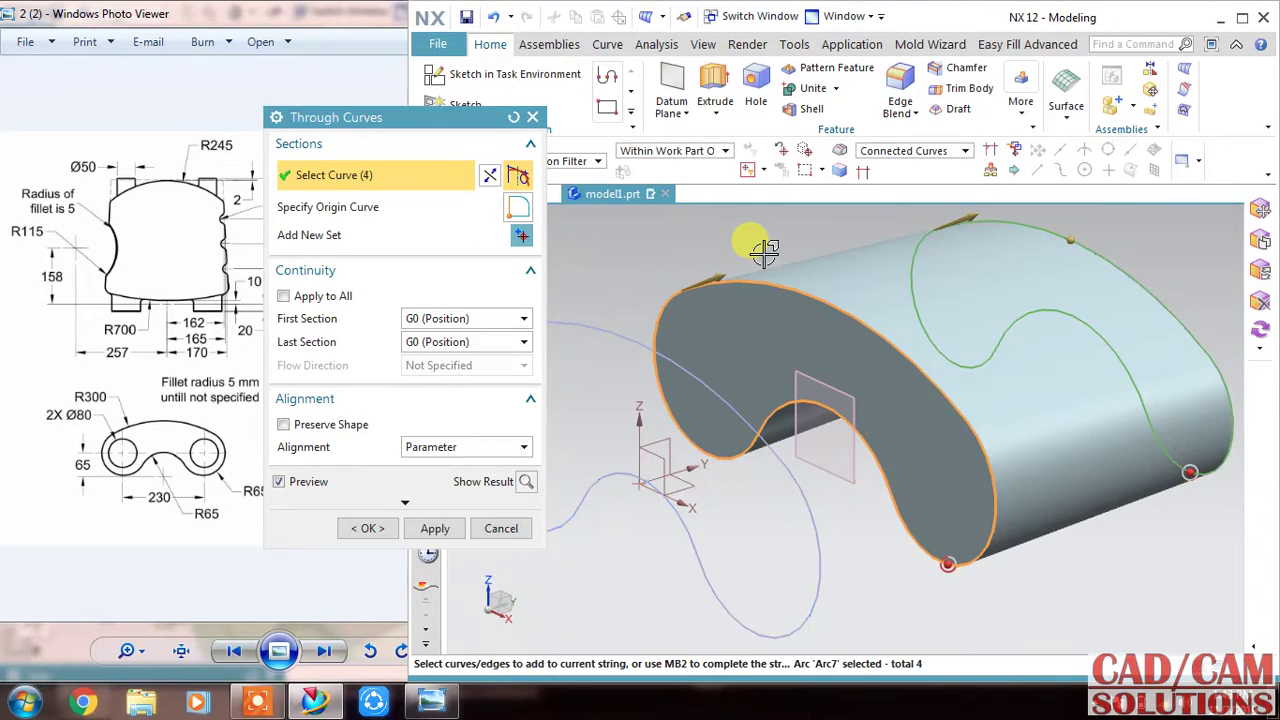
left_click(521, 236)
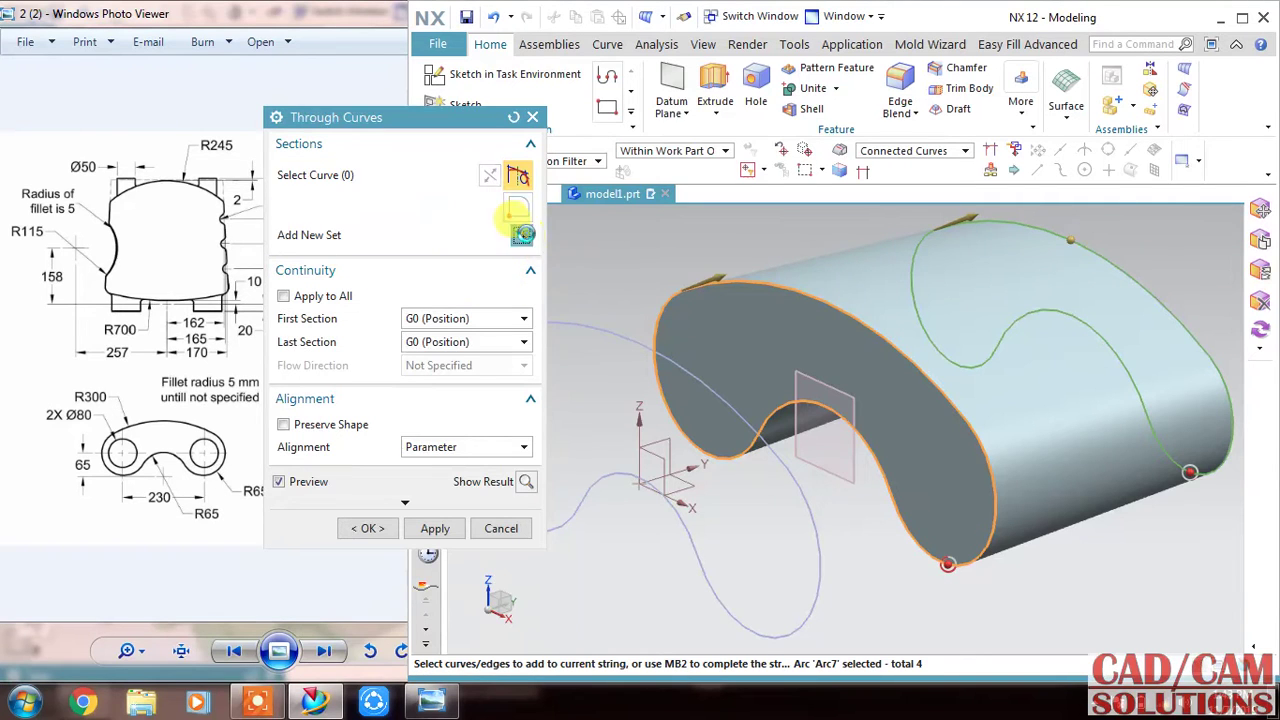
left_click(566, 310)
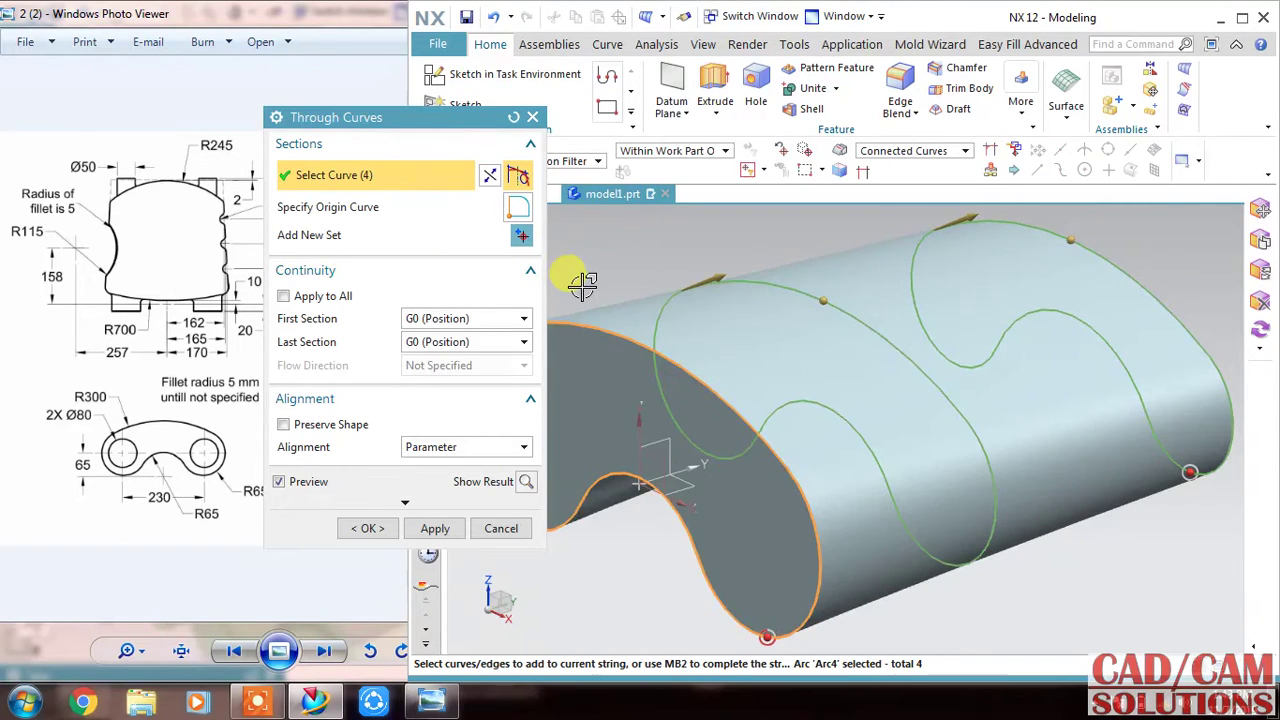
middle_click_drag(846, 337, 794, 337)
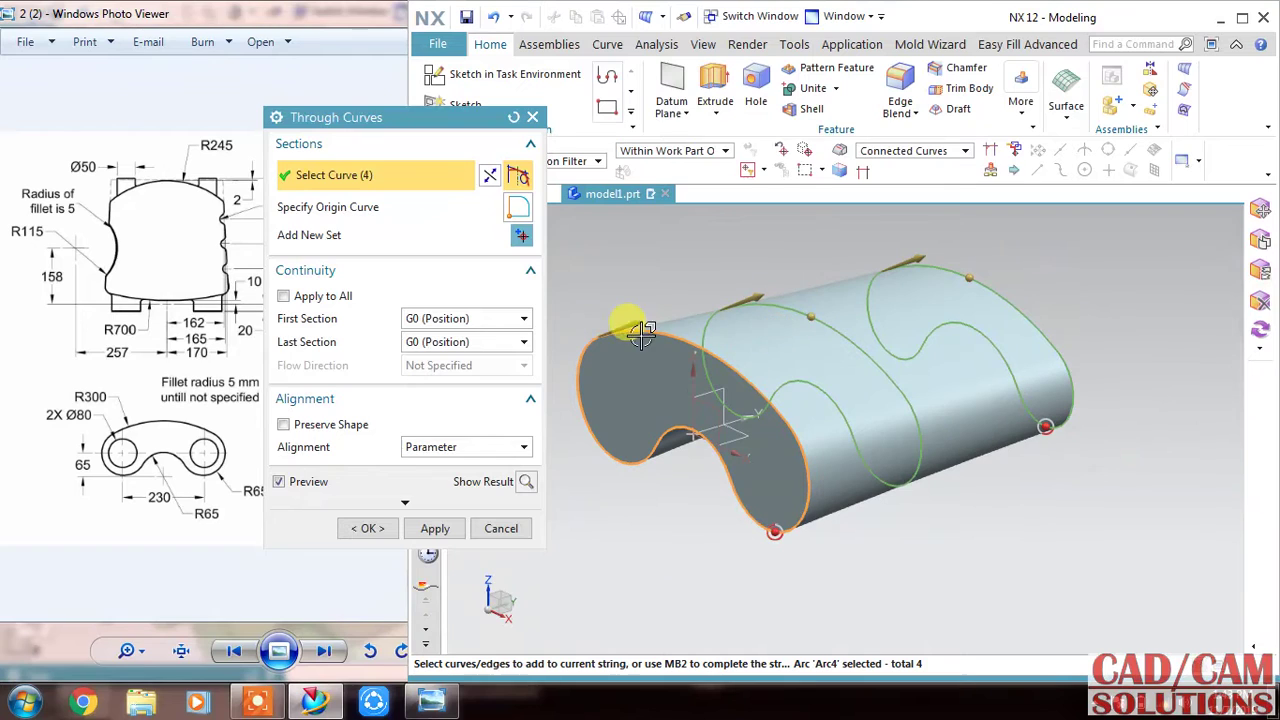
Set Body Type to Sheet, create the lofted surface, and inspect it in the feature history
left_click(405, 502)
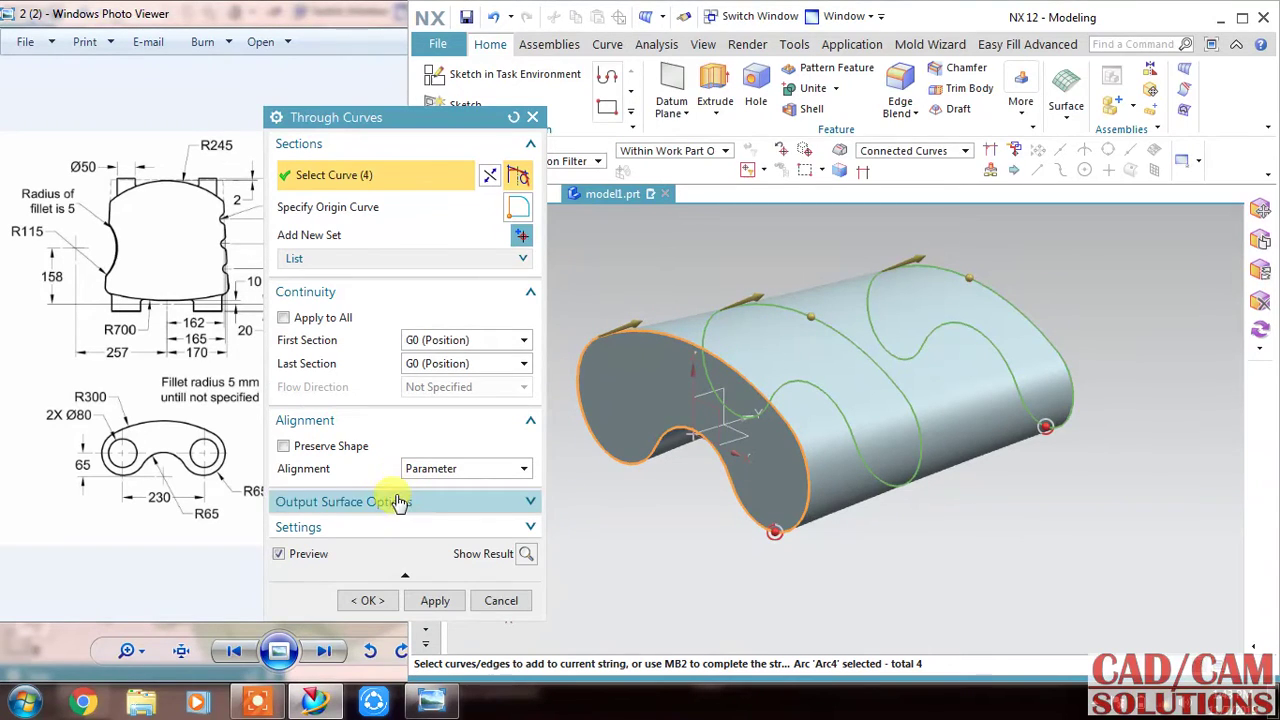
left_click(392, 527)
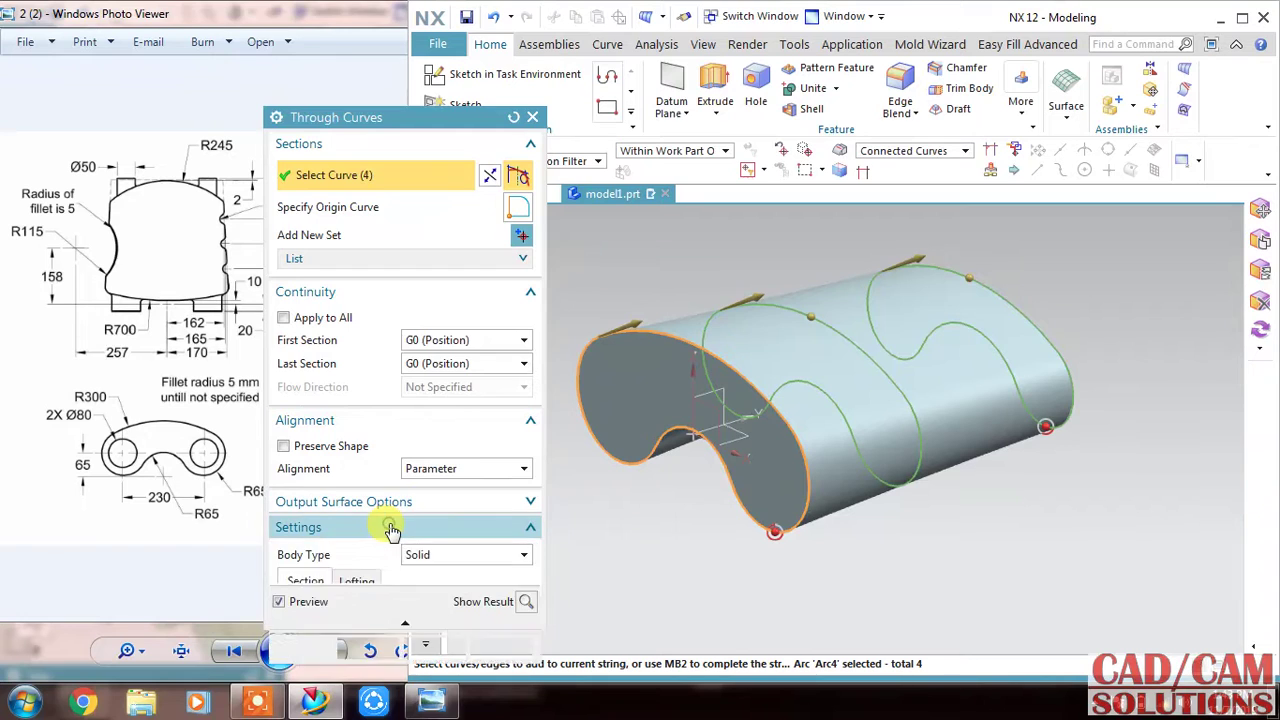
left_click(450, 418)
left_click(437, 451)
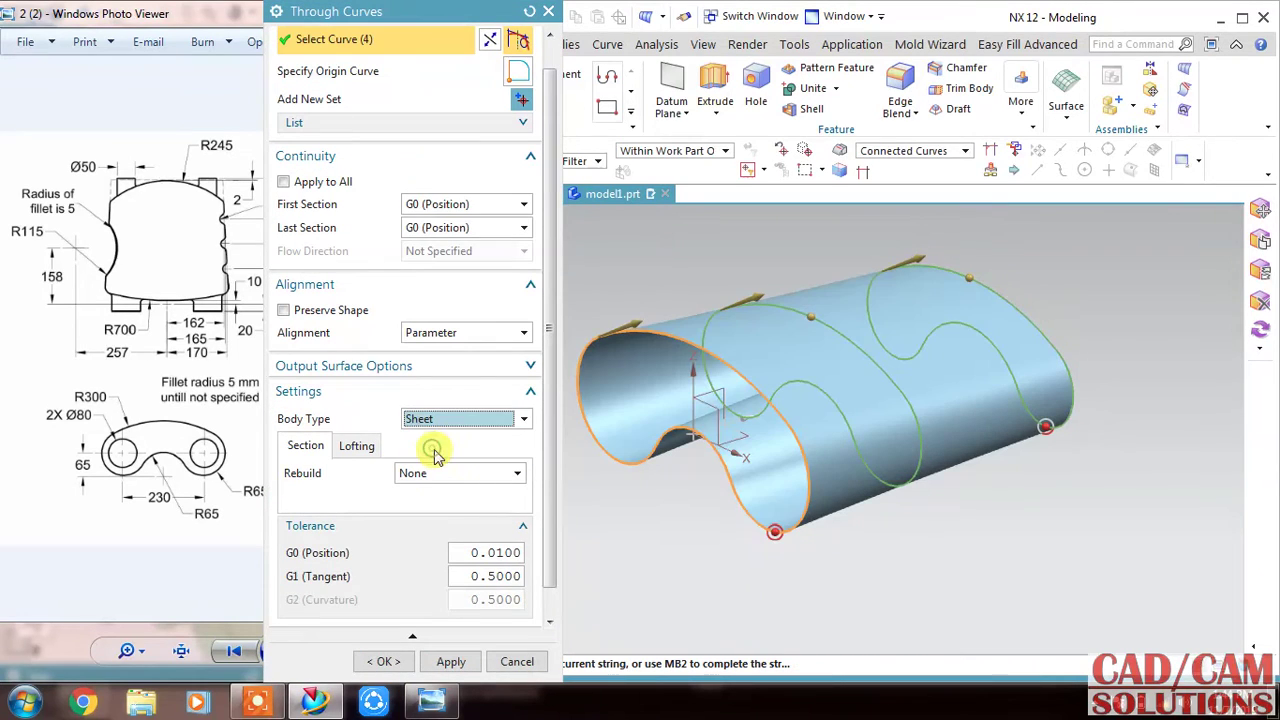
left_click(378, 661)
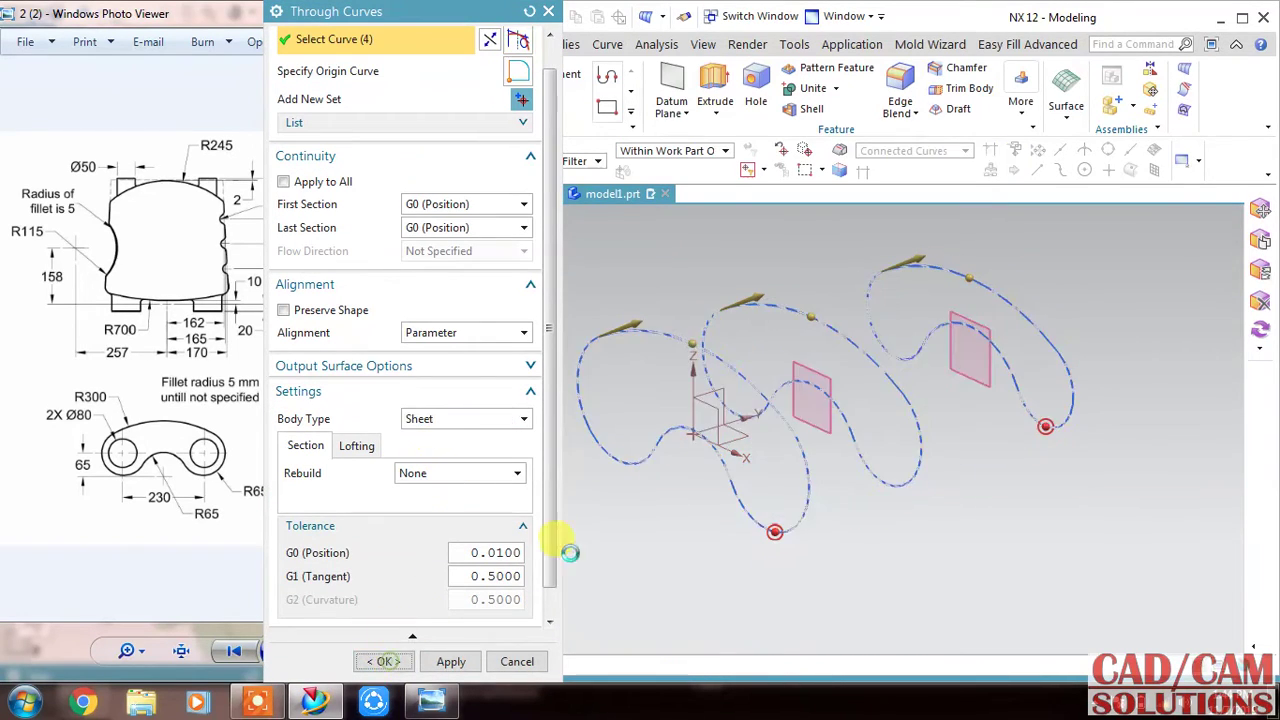
middle_click_drag(597, 510, 622, 514)
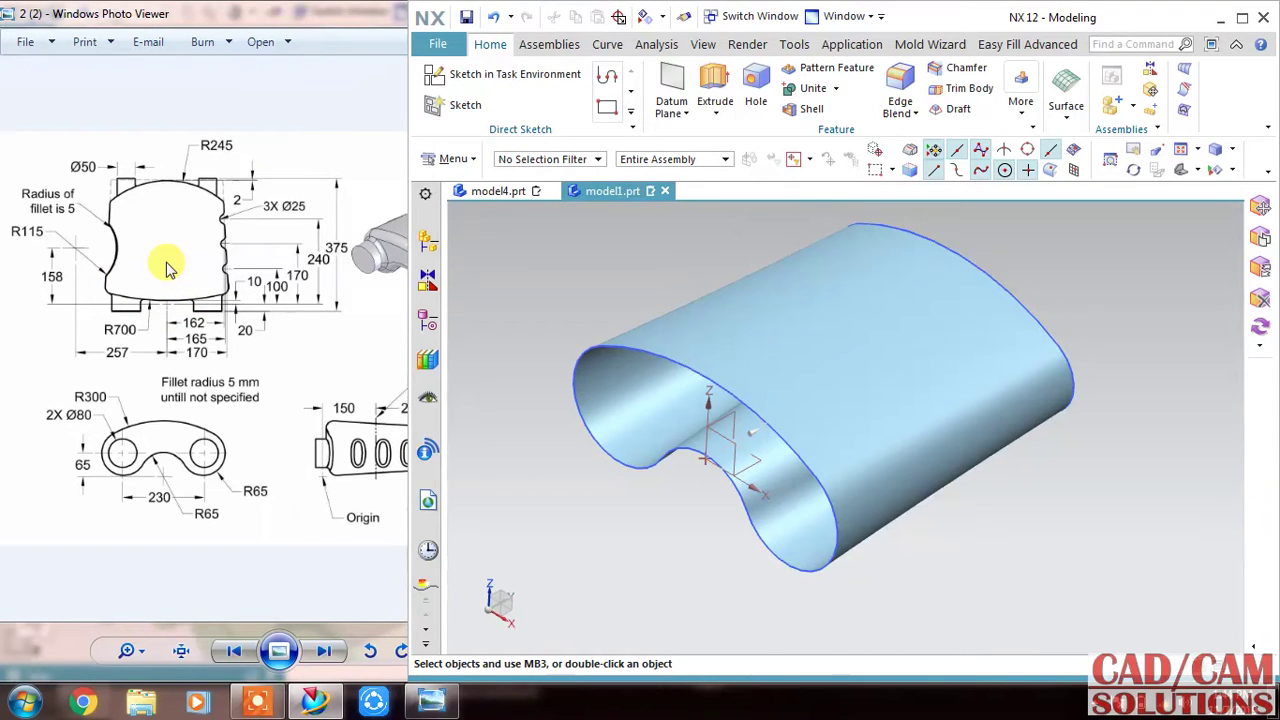
left_click(428, 320)
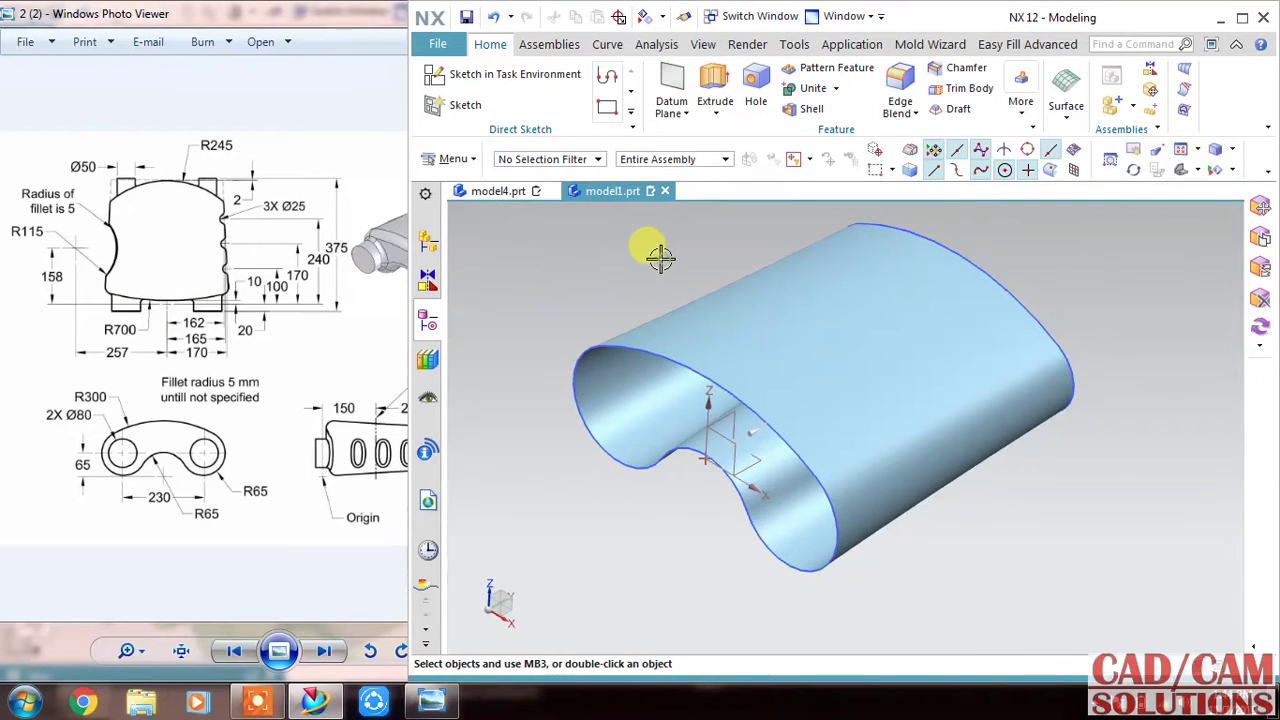
left_click(465, 75)
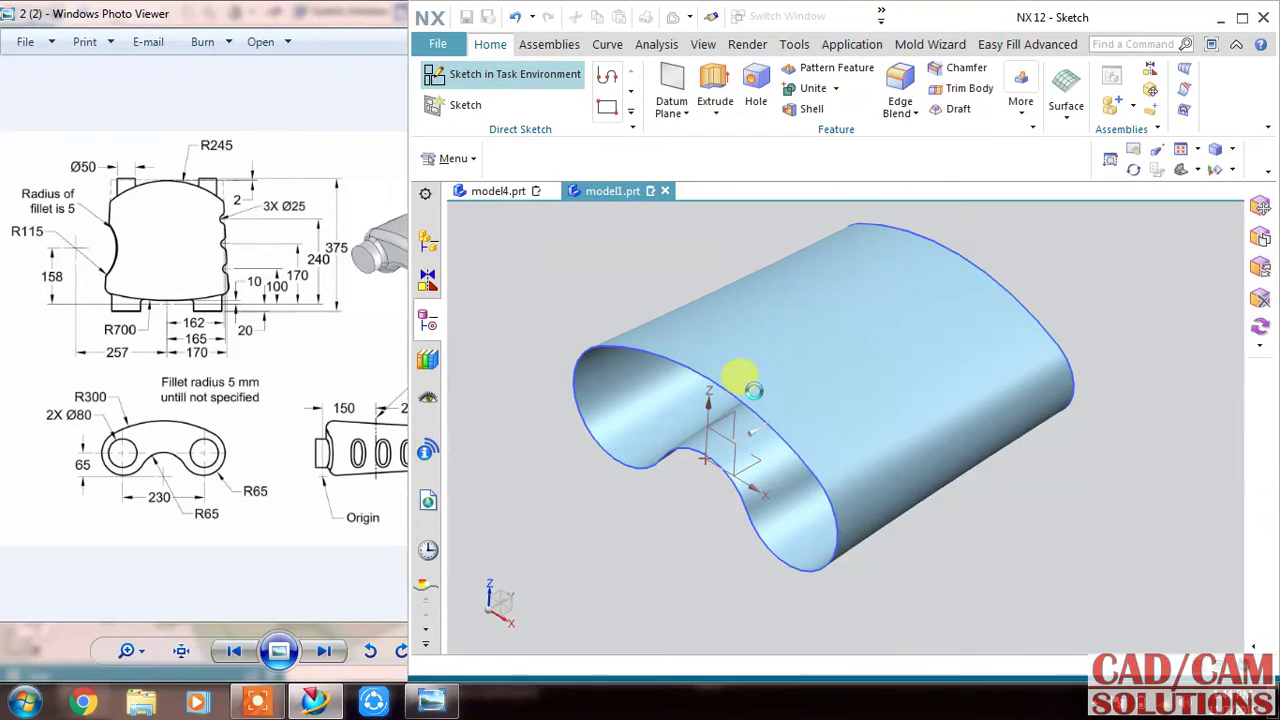
Start SKETCH_003 on the XY datum plane
left_click(755, 449)
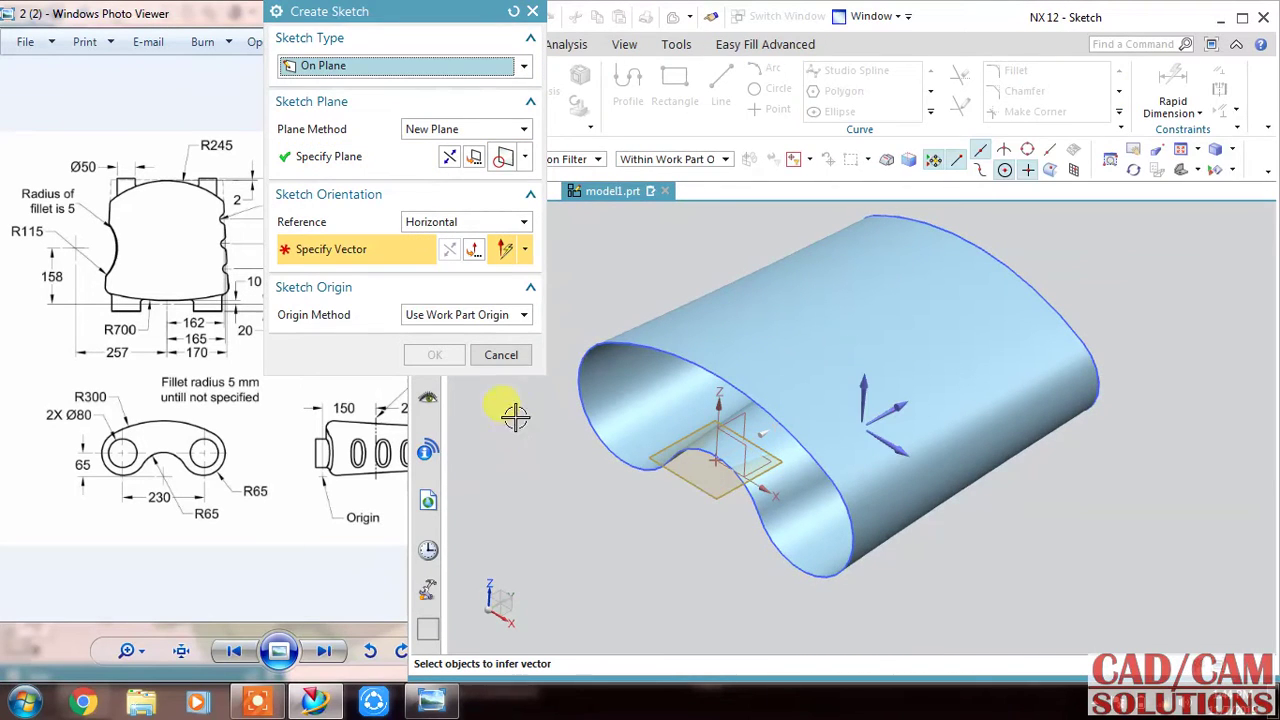
left_click(898, 450)
left_click(435, 355)
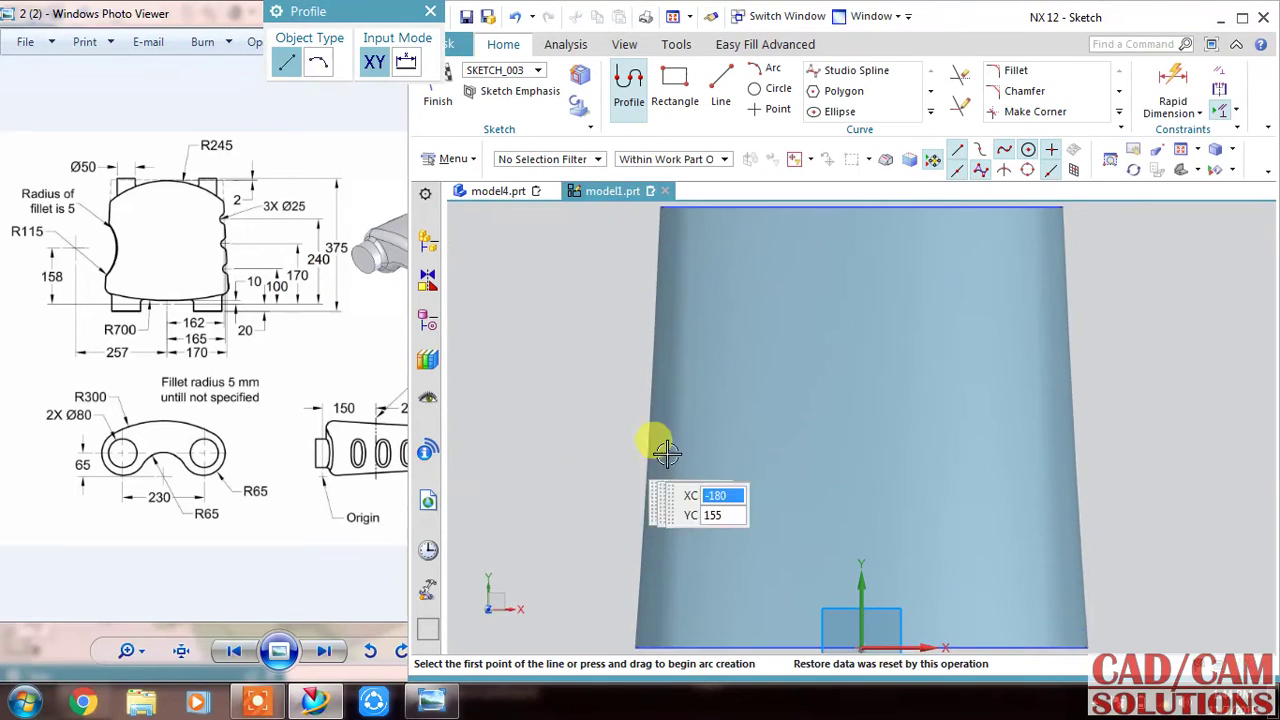
scroll(757, 453, "down", 3)
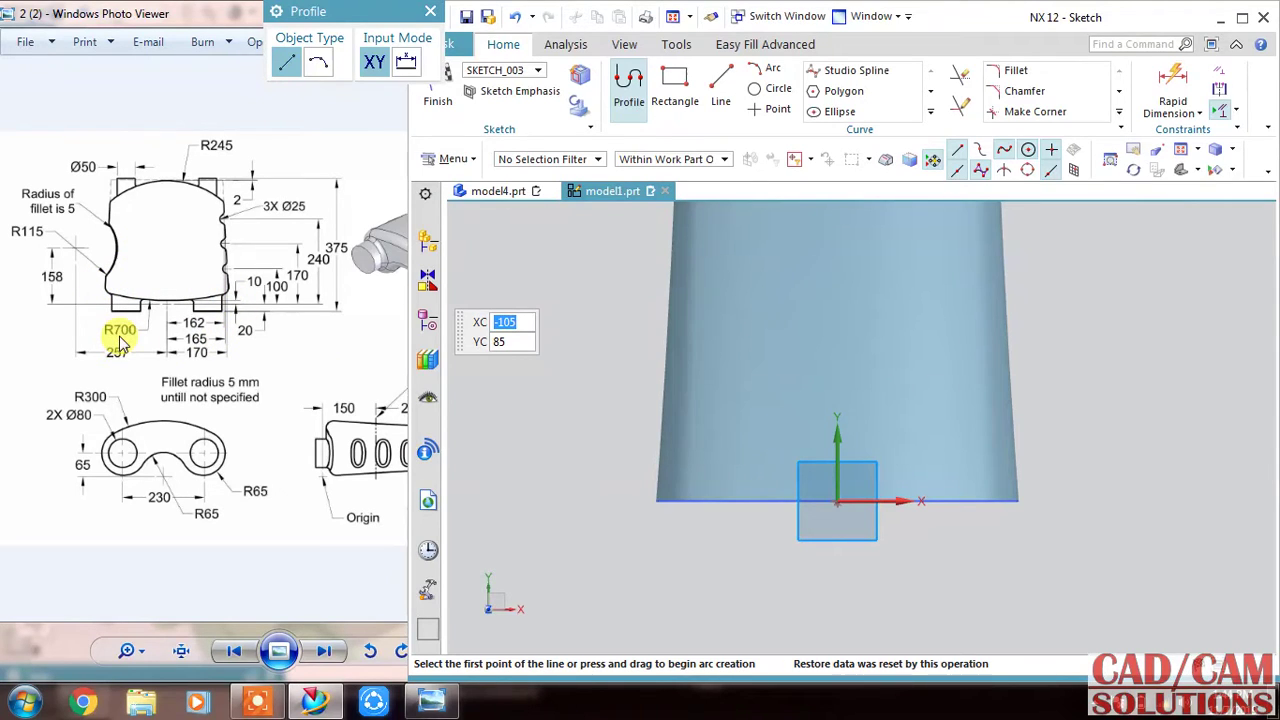
Draw a 3-point arc across the body's base edge and set its radius to 700 mm
left_click(766, 70)
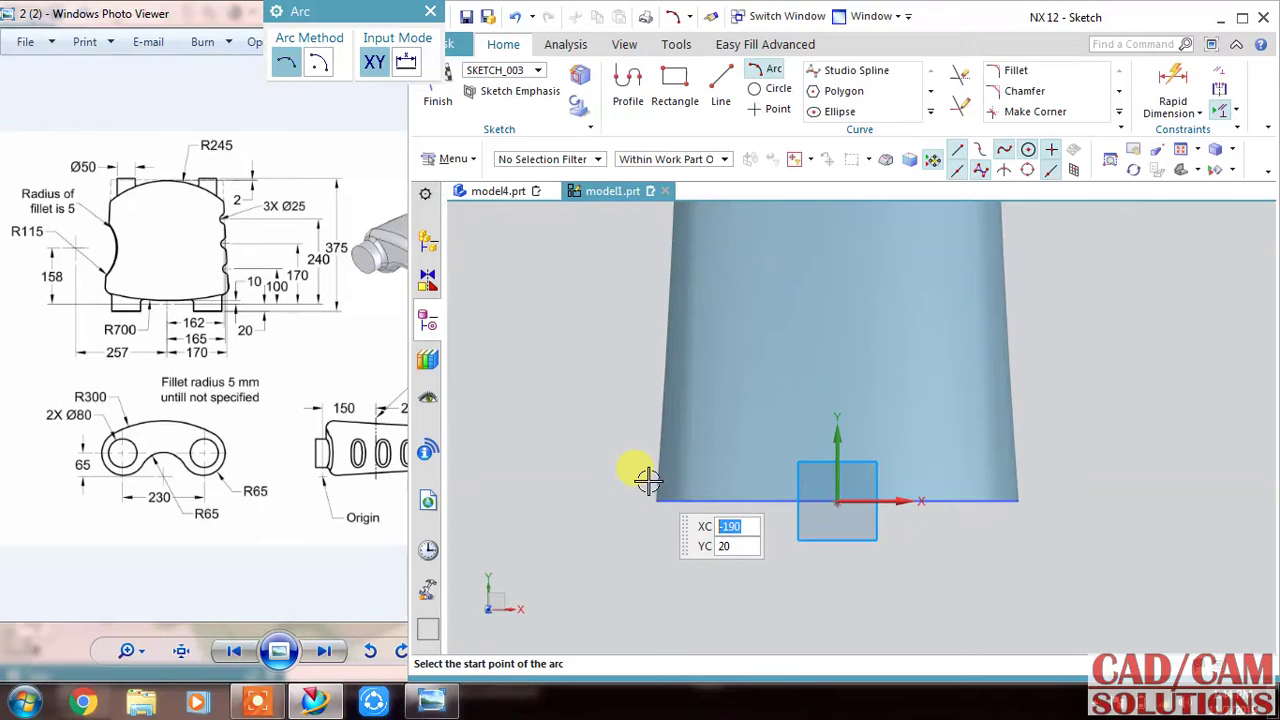
left_click(648, 480)
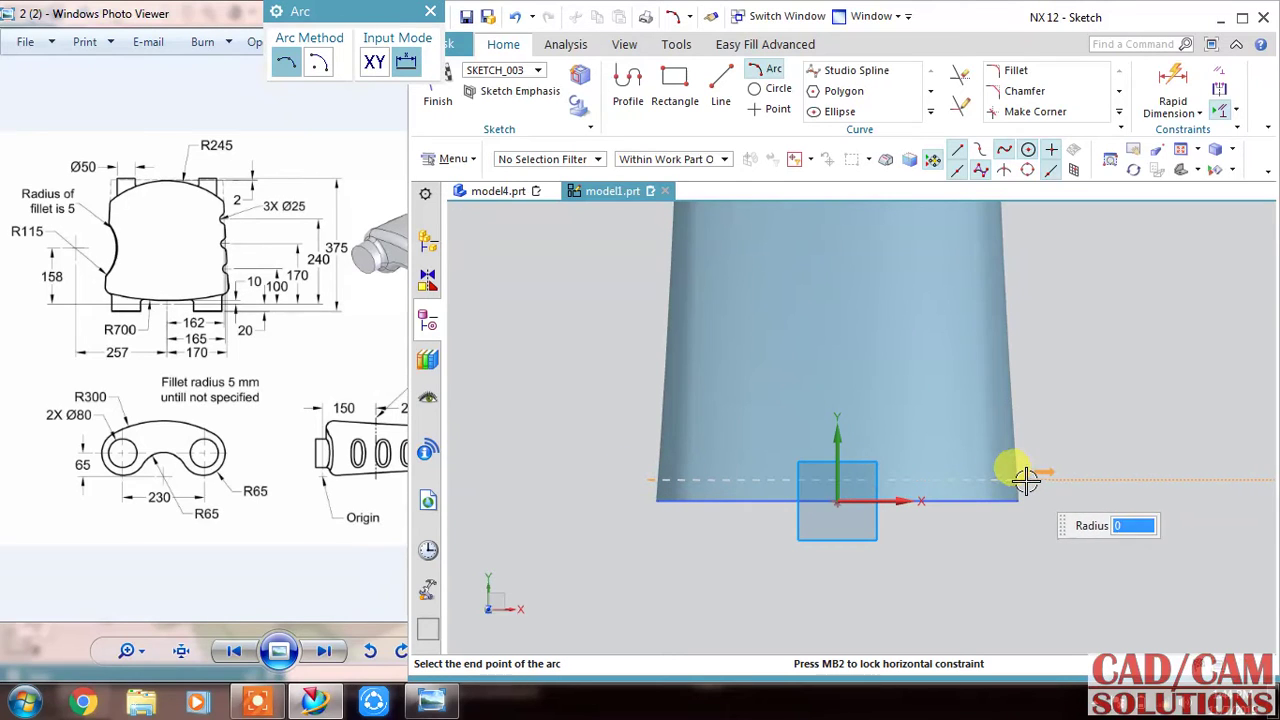
left_click(1025, 480)
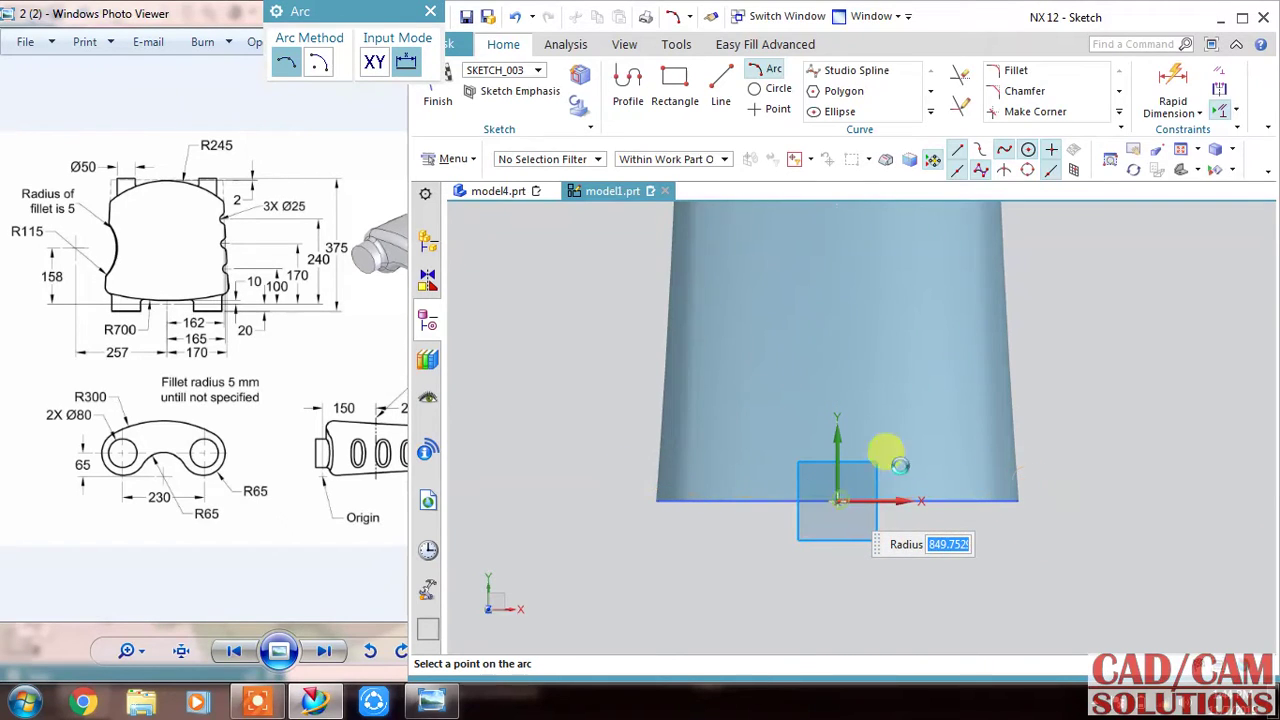
left_click(900, 466)
key("Escape")
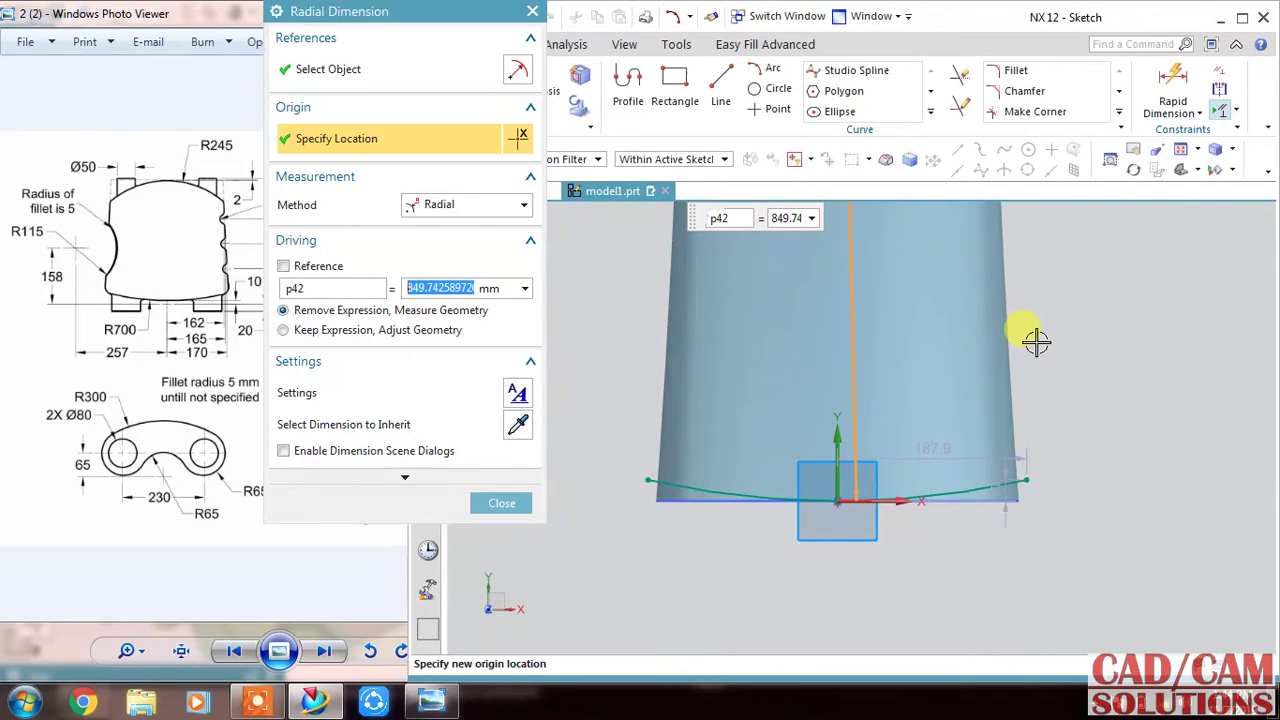
type("700")
key("Return")
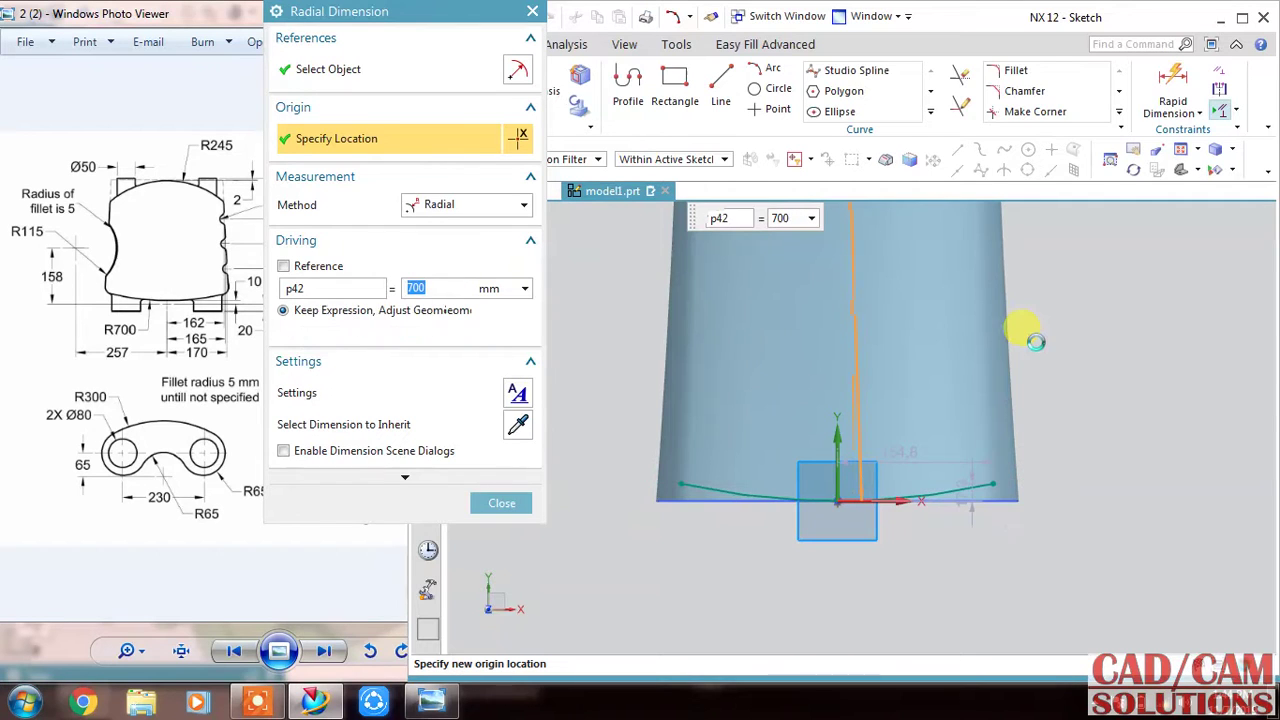
Horizontally align both arc endpoints, set dimension p43 to 25 mm, and finish SKETCH_003
left_click(501, 500)
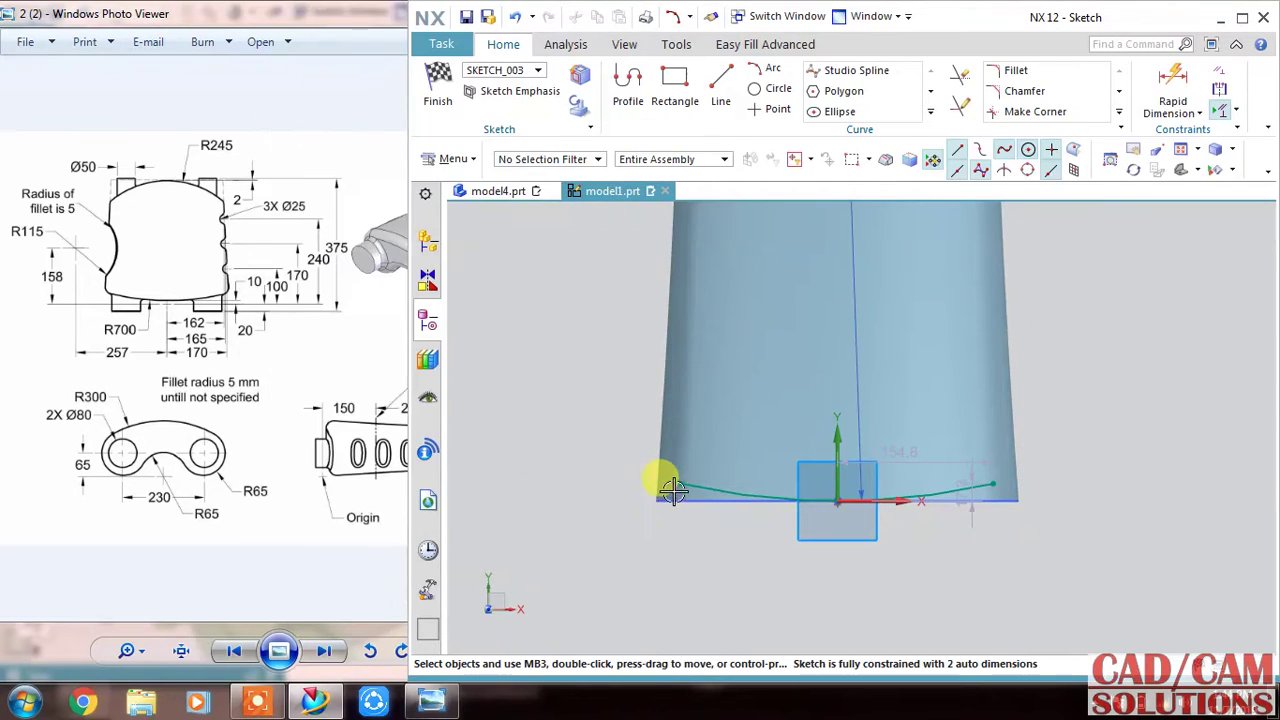
left_click_drag(645, 475, 636, 472)
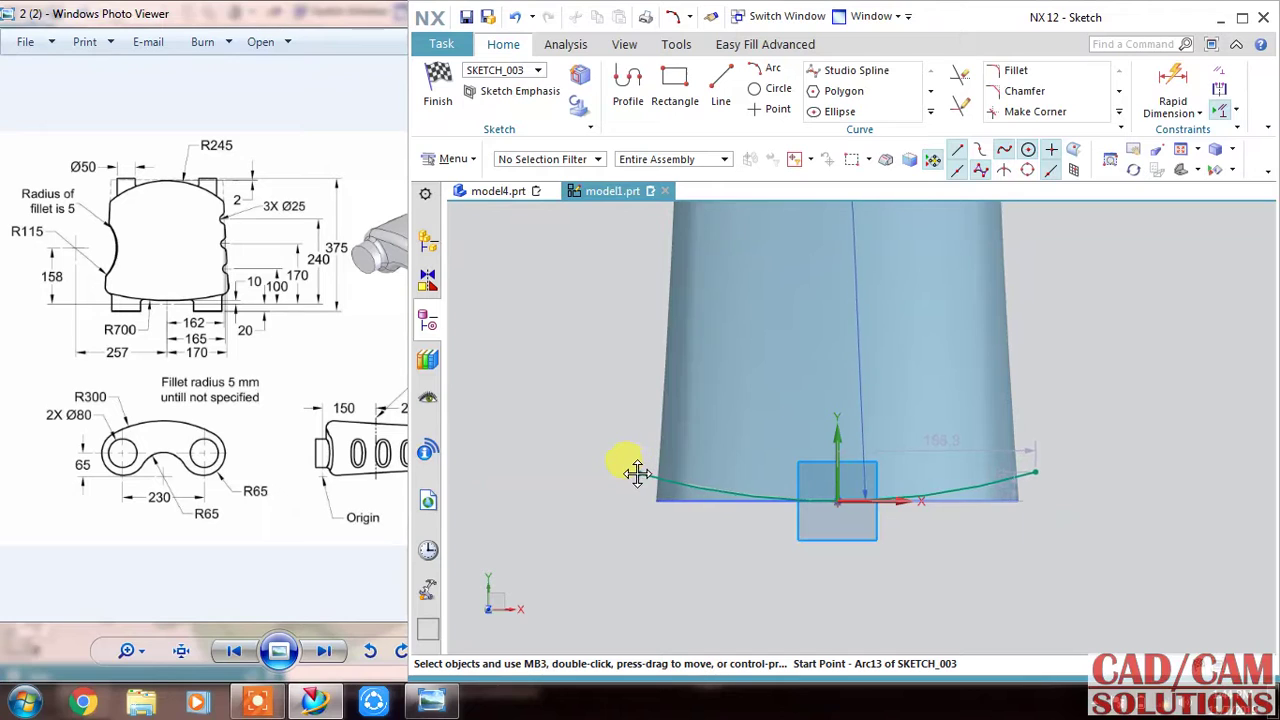
left_click(635, 388)
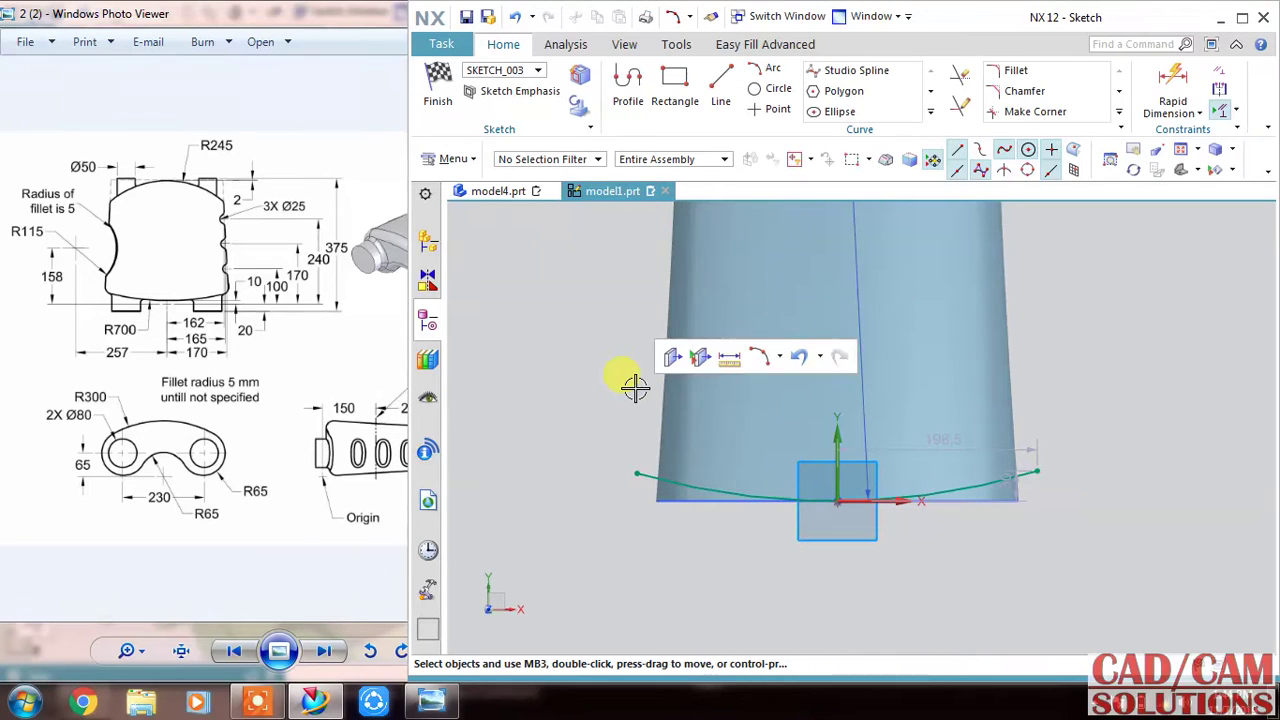
left_click(1040, 468)
left_click(632, 470)
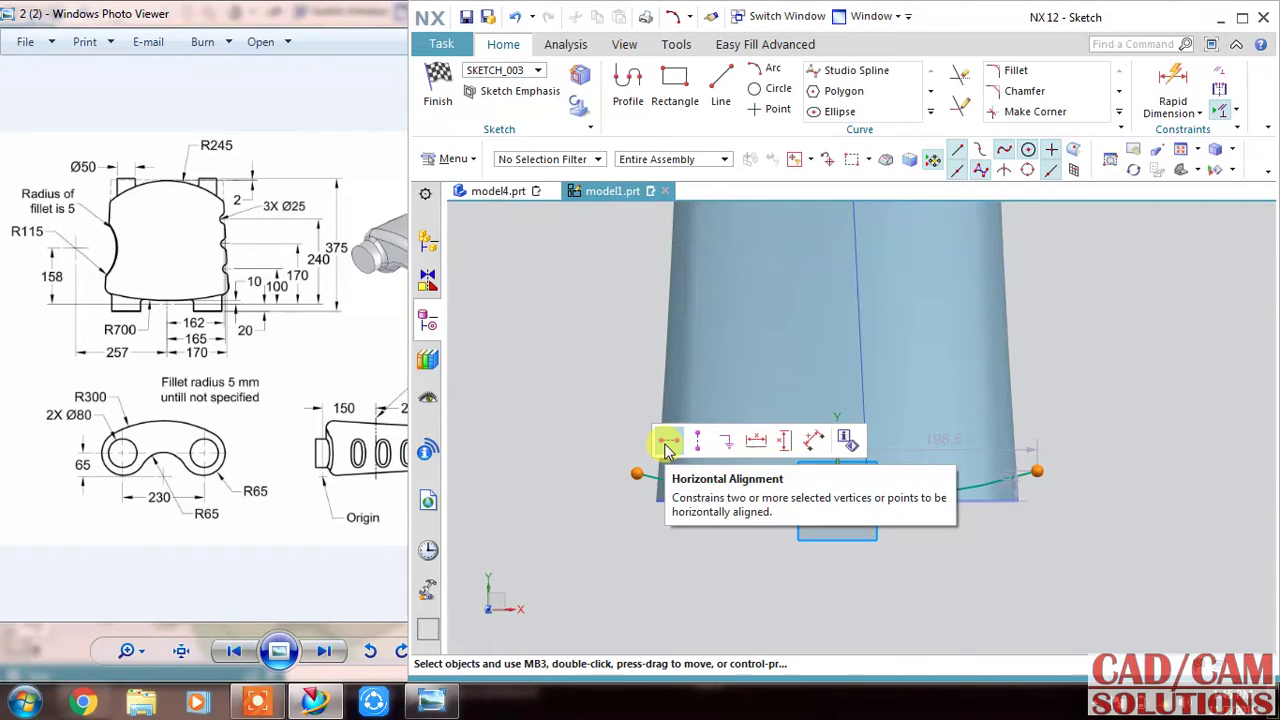
left_click(668, 445)
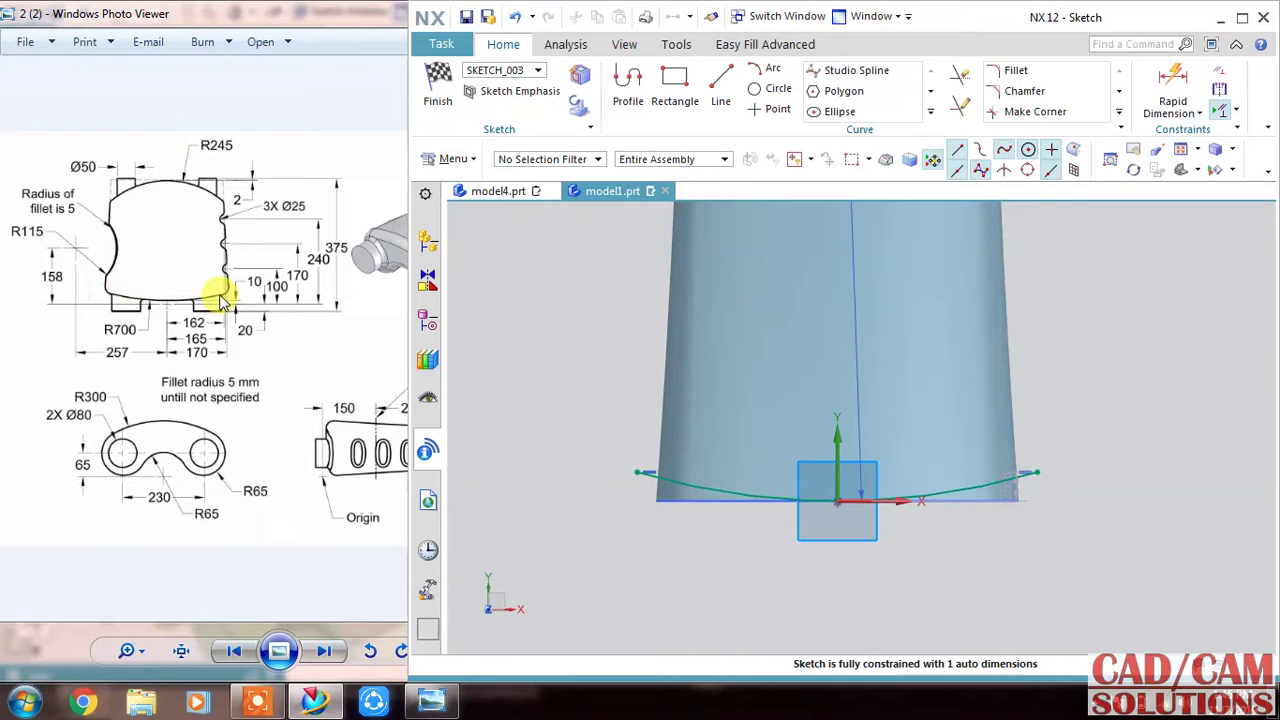
double_click(1015, 486)
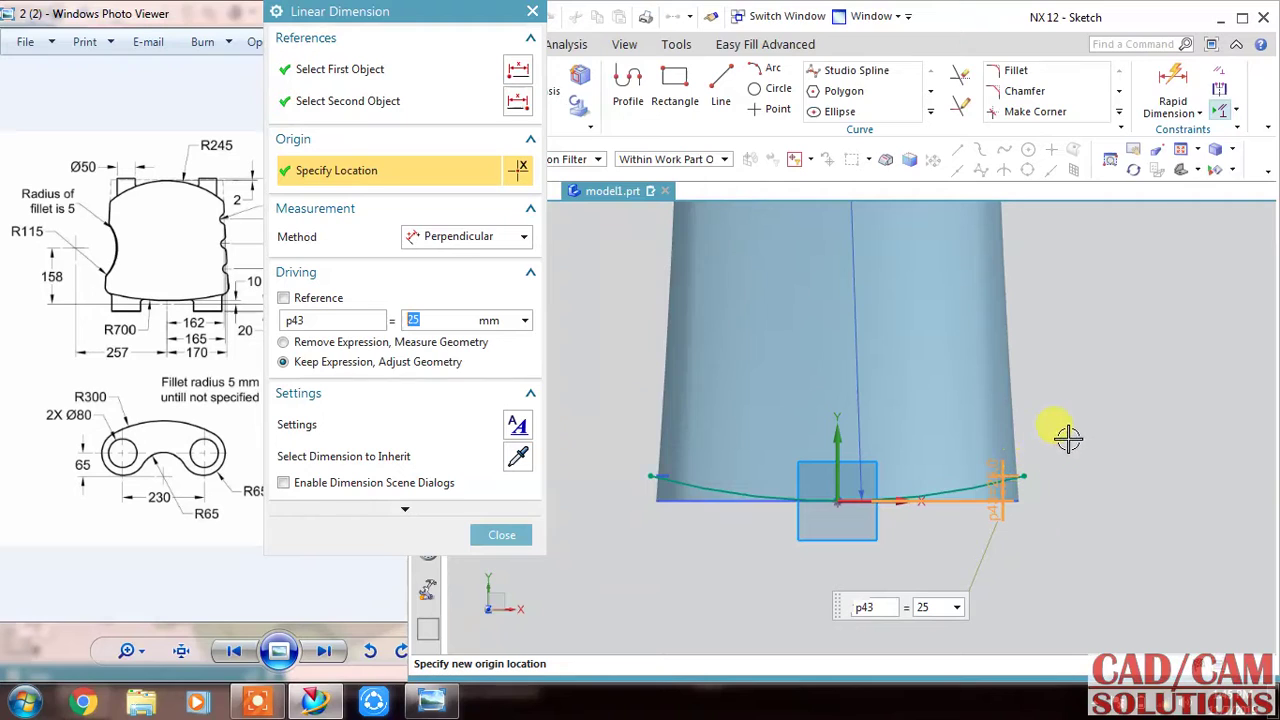
left_click(517, 536)
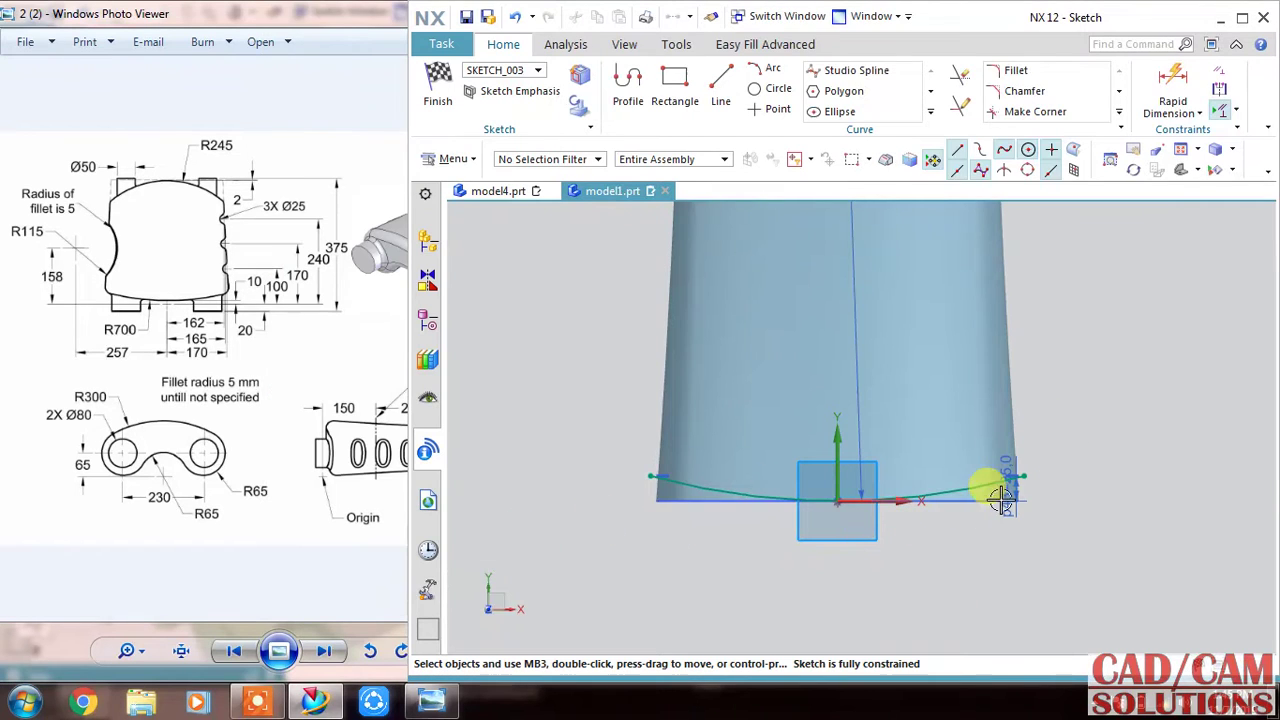
left_click(438, 90)
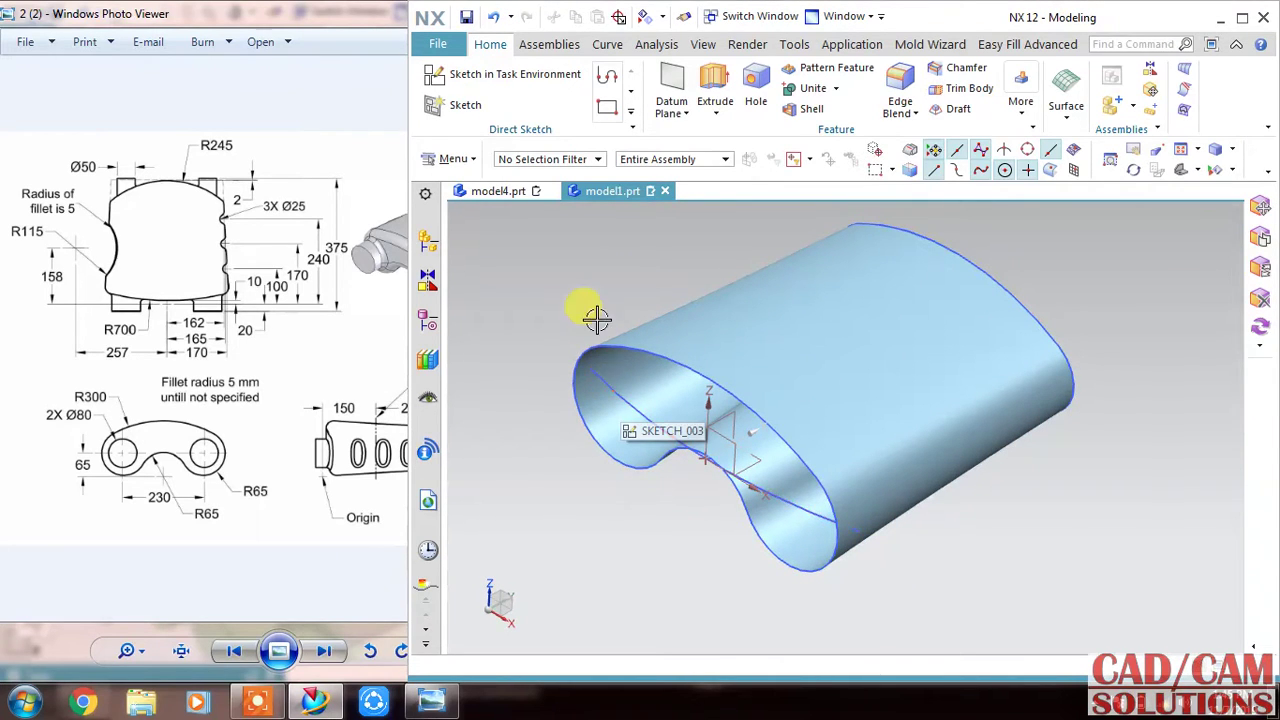
Extrude the R700 arc with a Symmetric Value end of 110 mm into a sheet
left_click(715, 85)
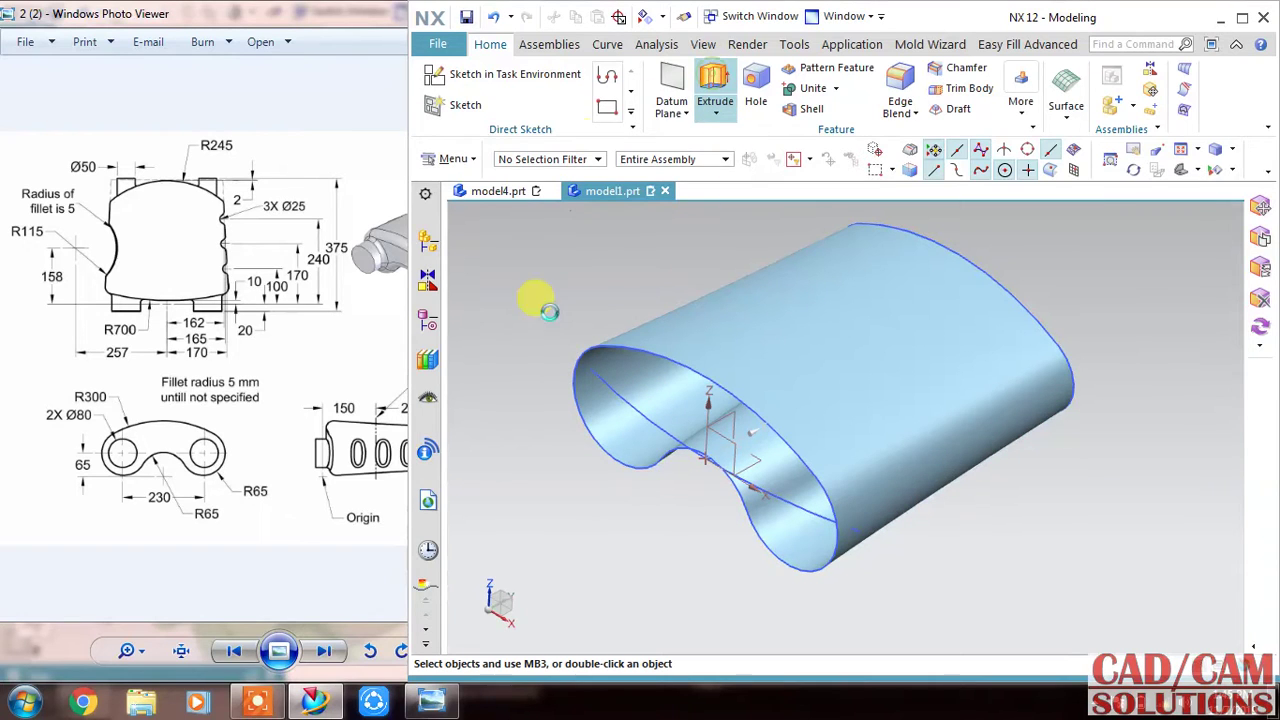
left_click(624, 400)
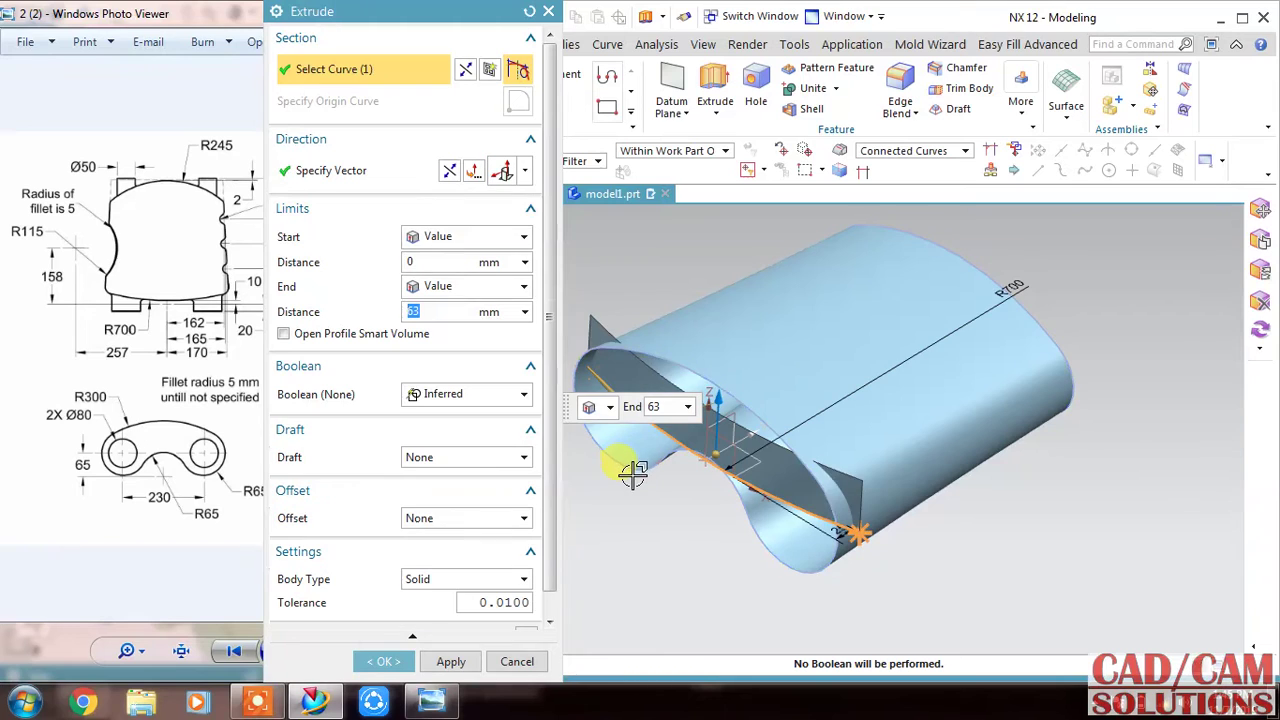
left_click(470, 237)
left_click(462, 277)
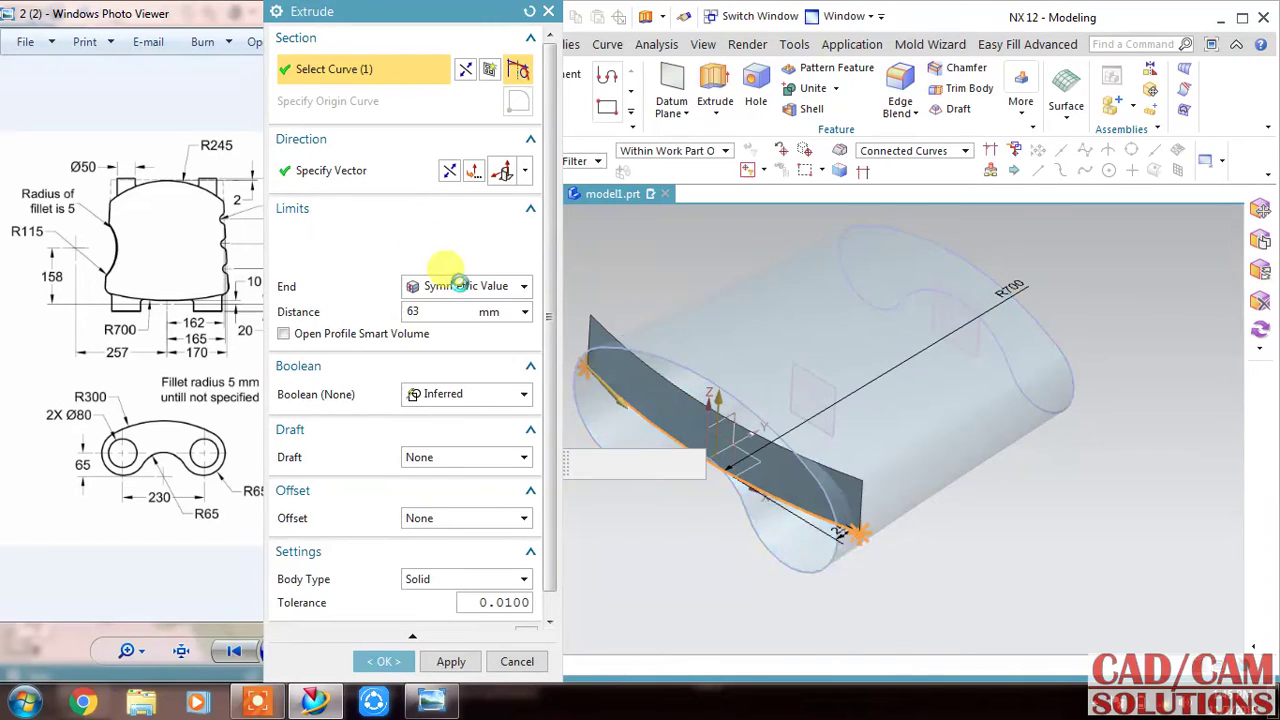
mouse_move(720, 395)
left_mouse_down()
mouse_move(721, 366)
mouse_move(701, 354)
left_mouse_up()
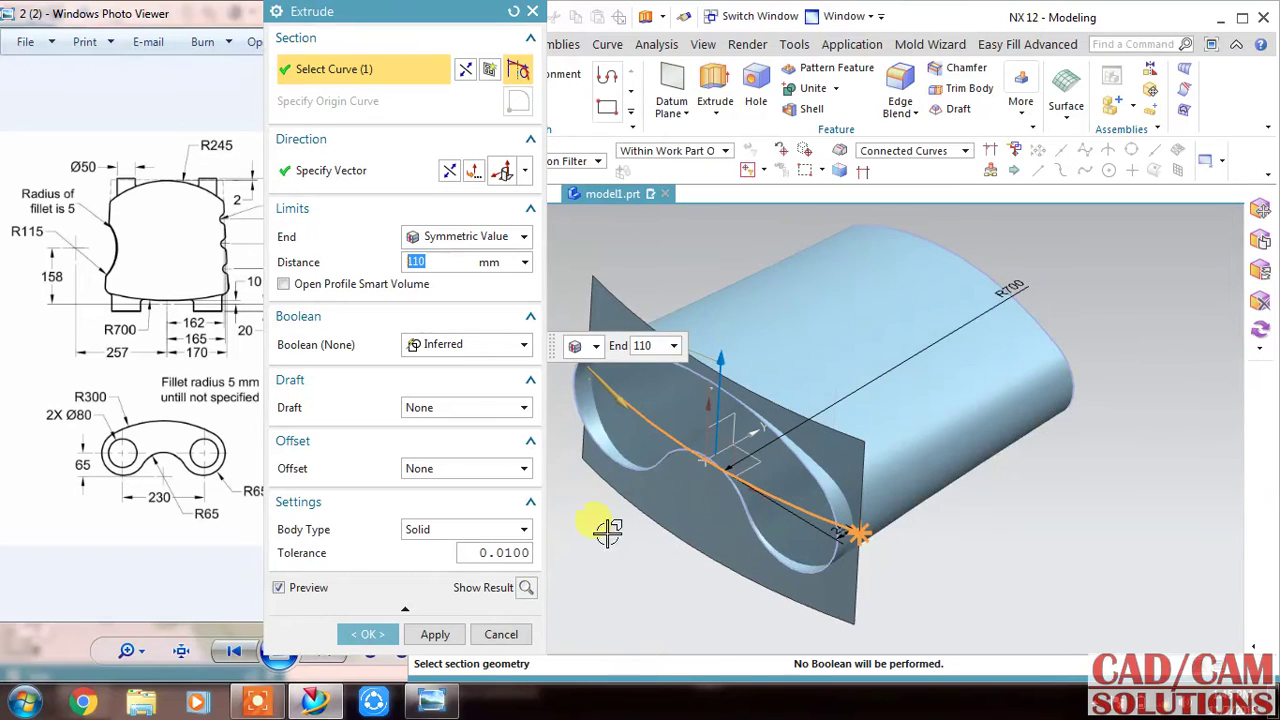
left_click(372, 635)
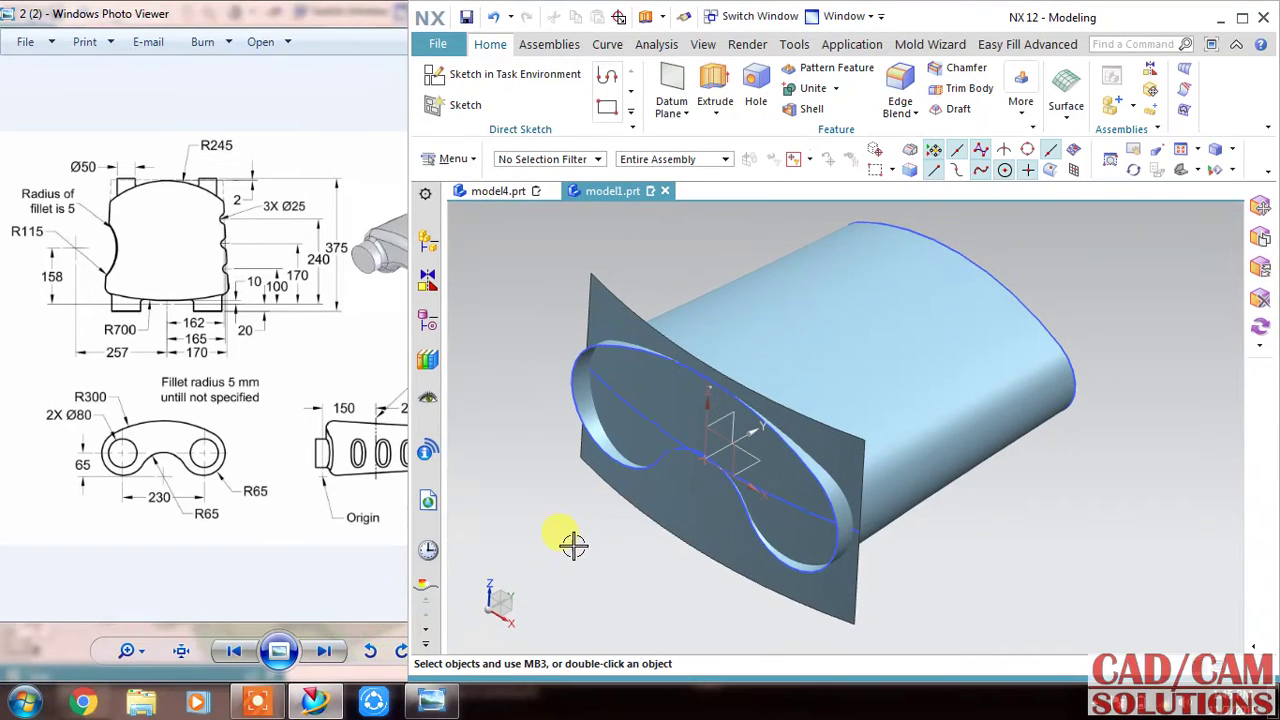
Start SKETCH_004 on the XY datum plane with its horizontal reference along X
left_click(455, 76)
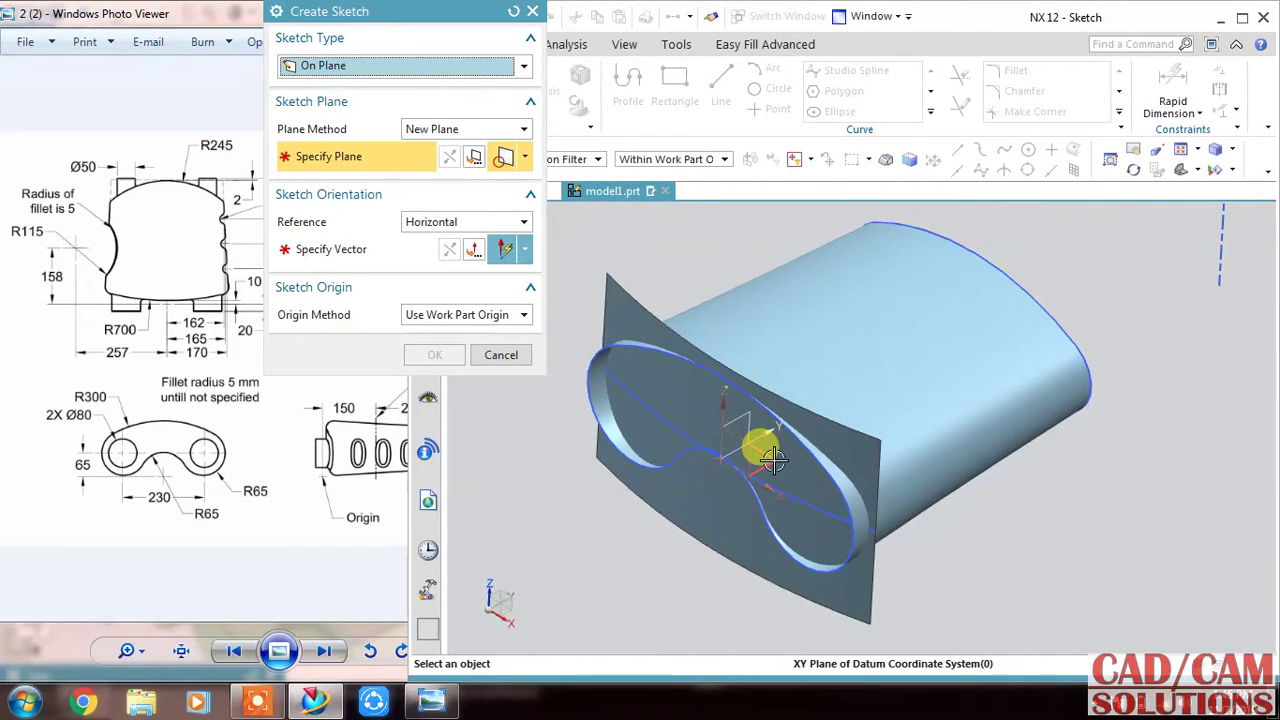
left_click(760, 443)
left_click(716, 453)
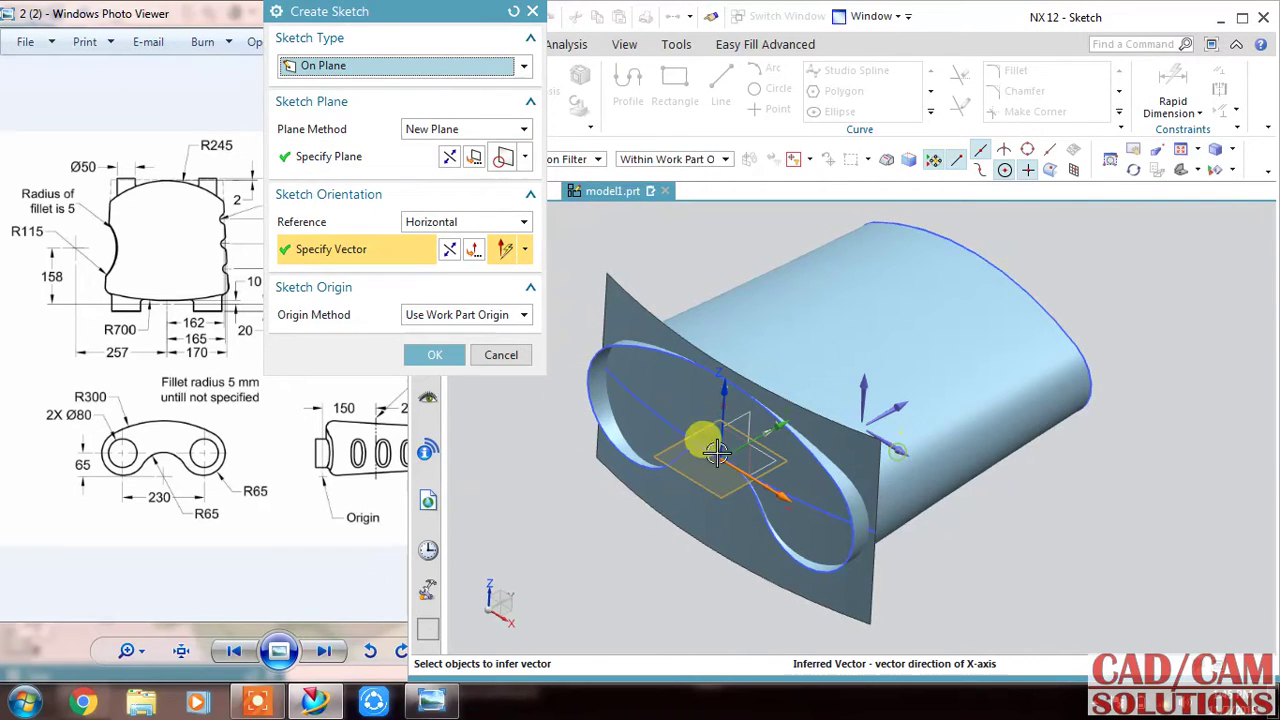
left_click(450, 358)
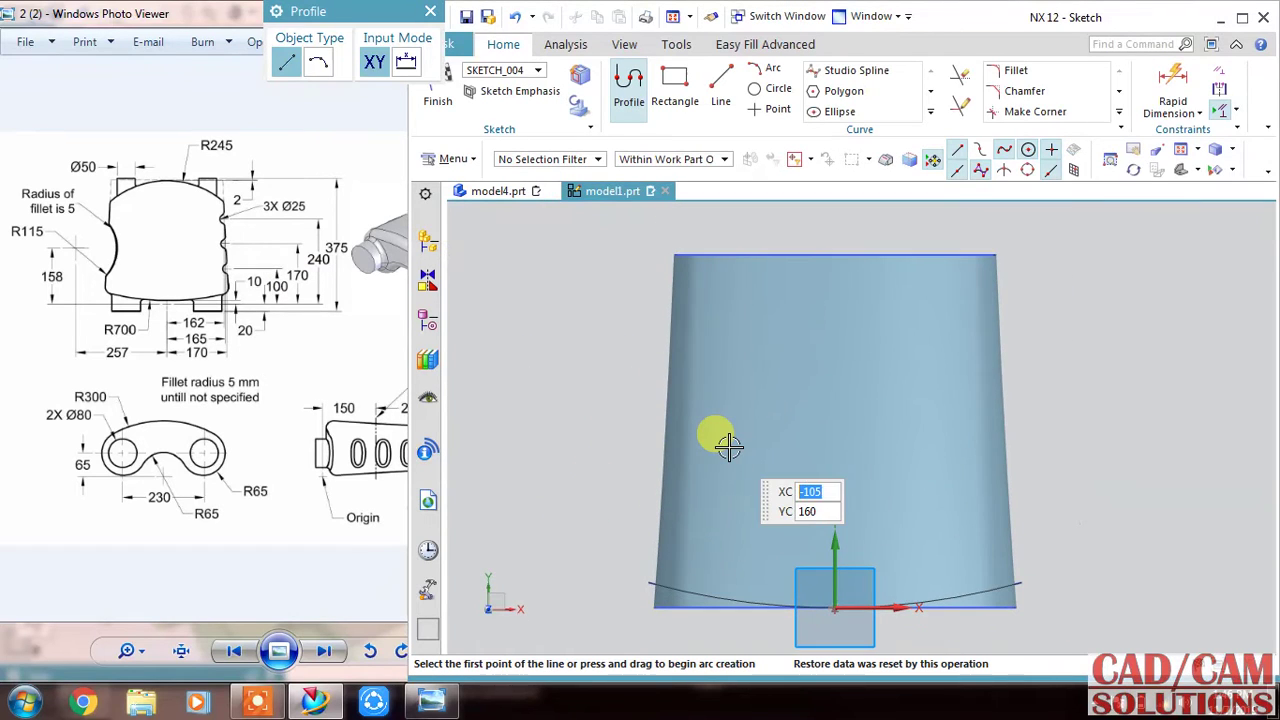
Draw a 3-point arc from the top-left to the top-right corner of the body
left_click(768, 70)
left_click(663, 272)
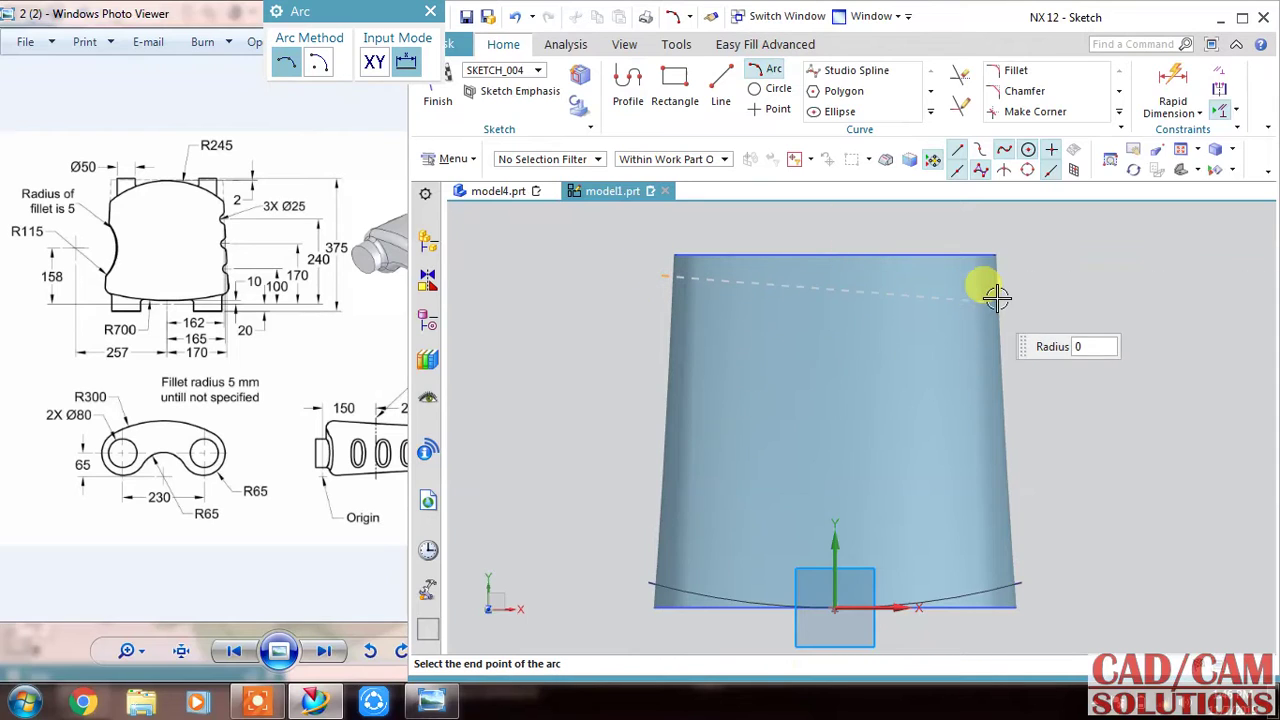
left_click(1005, 273)
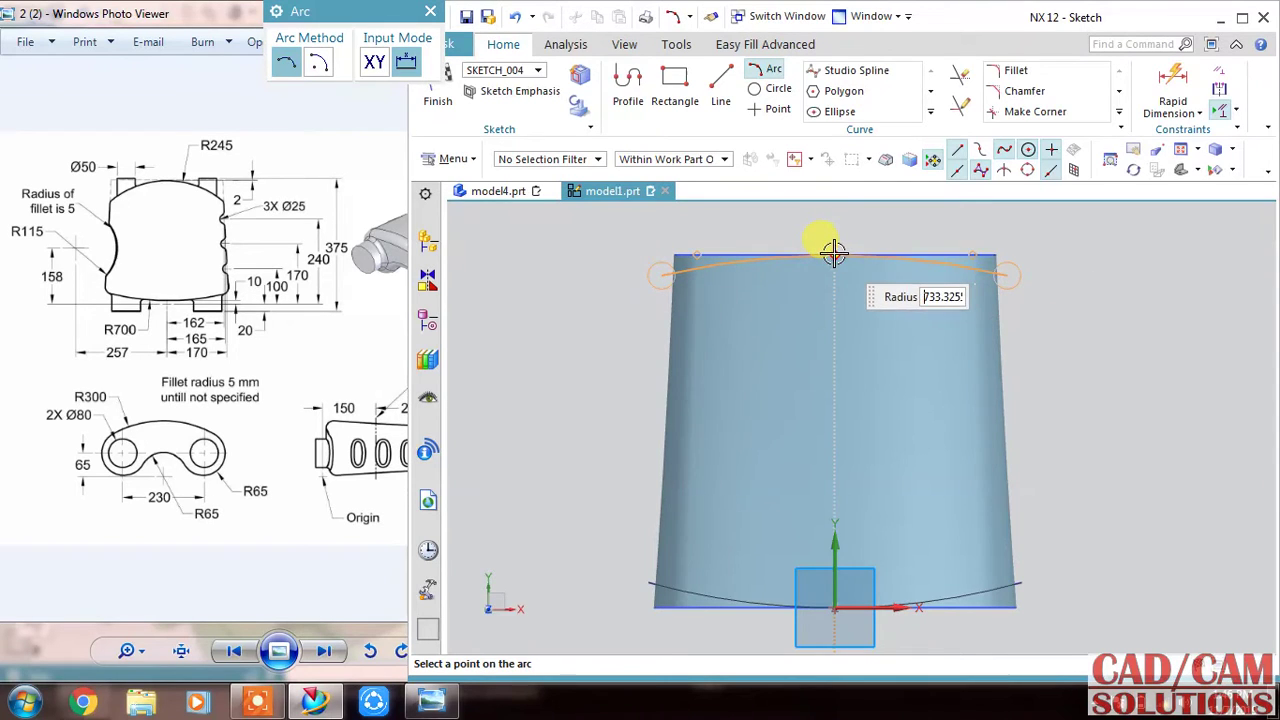
left_click(833, 253)
key("Escape")
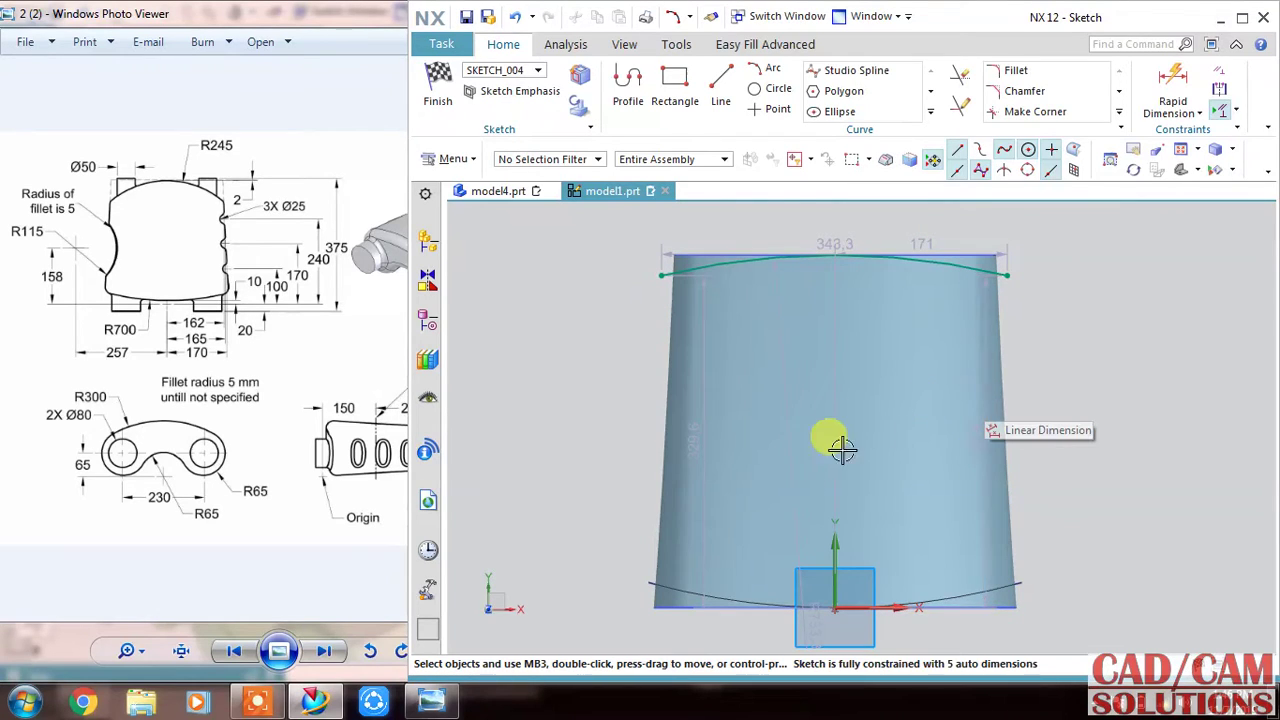
double_click(795, 497)
type("245")
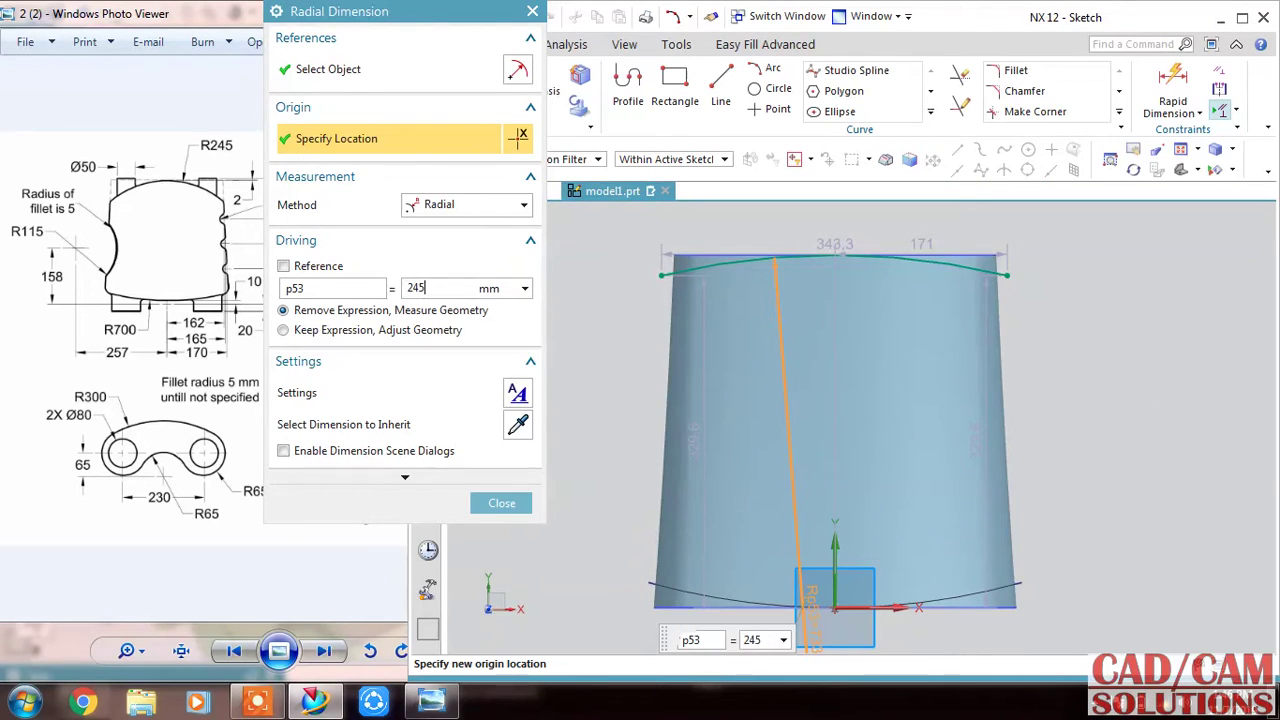
key("Return")
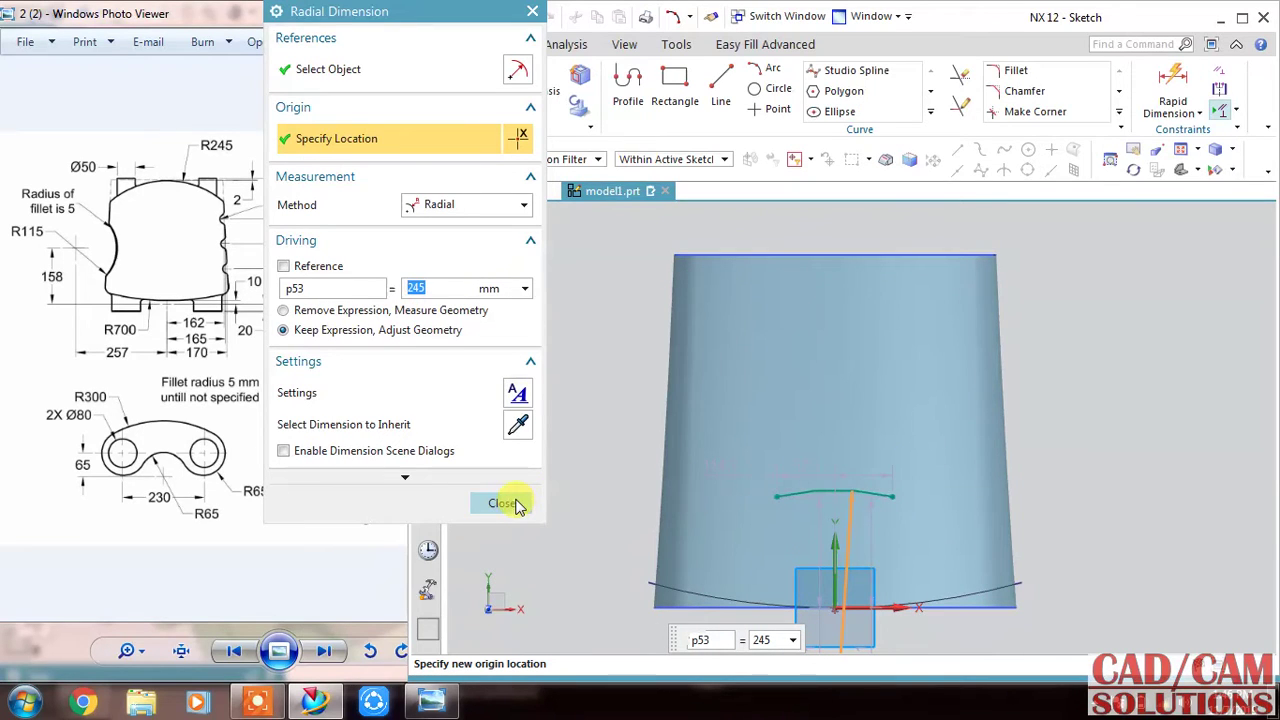
left_click(503, 503)
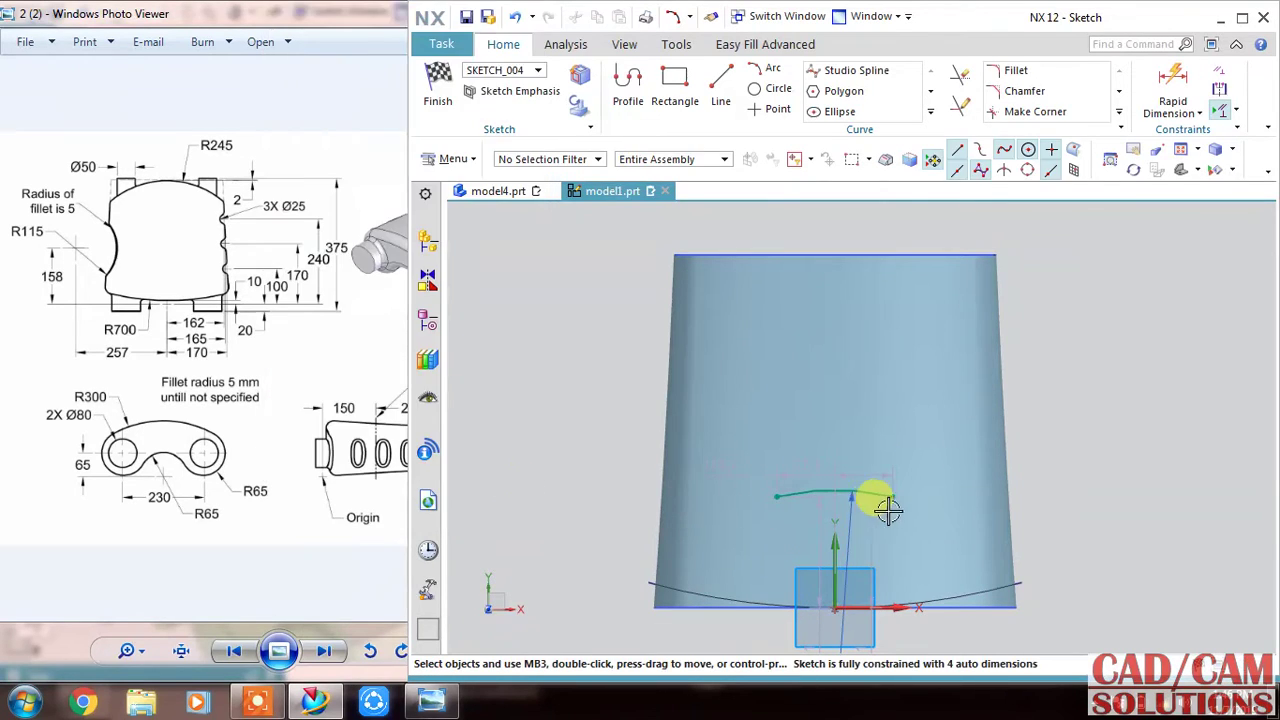
left_click(833, 488)
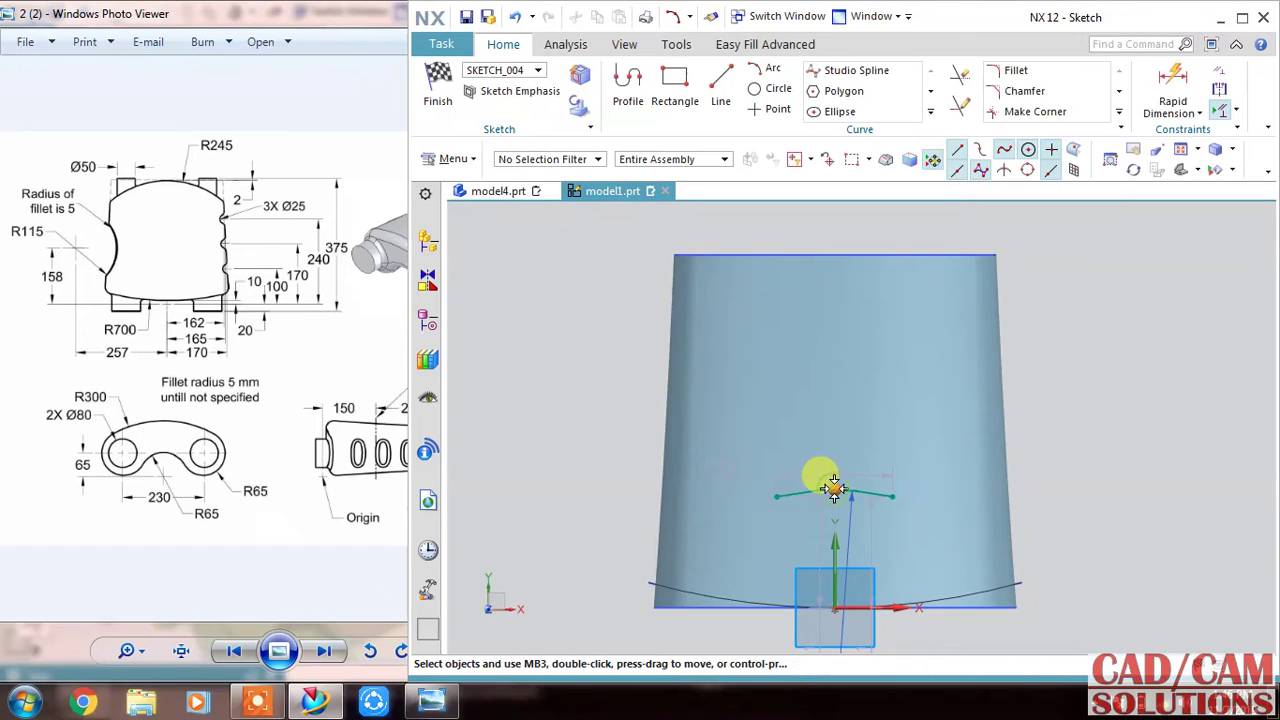
left_click(834, 254)
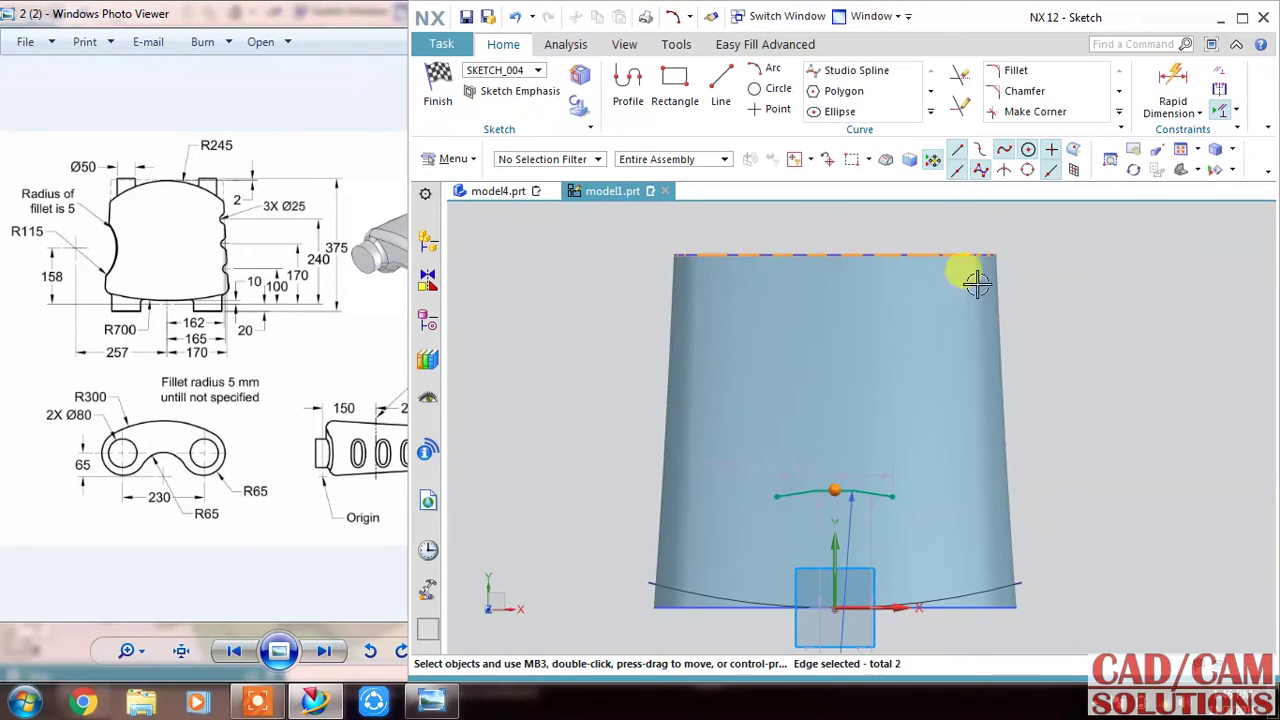
left_click(1123, 283)
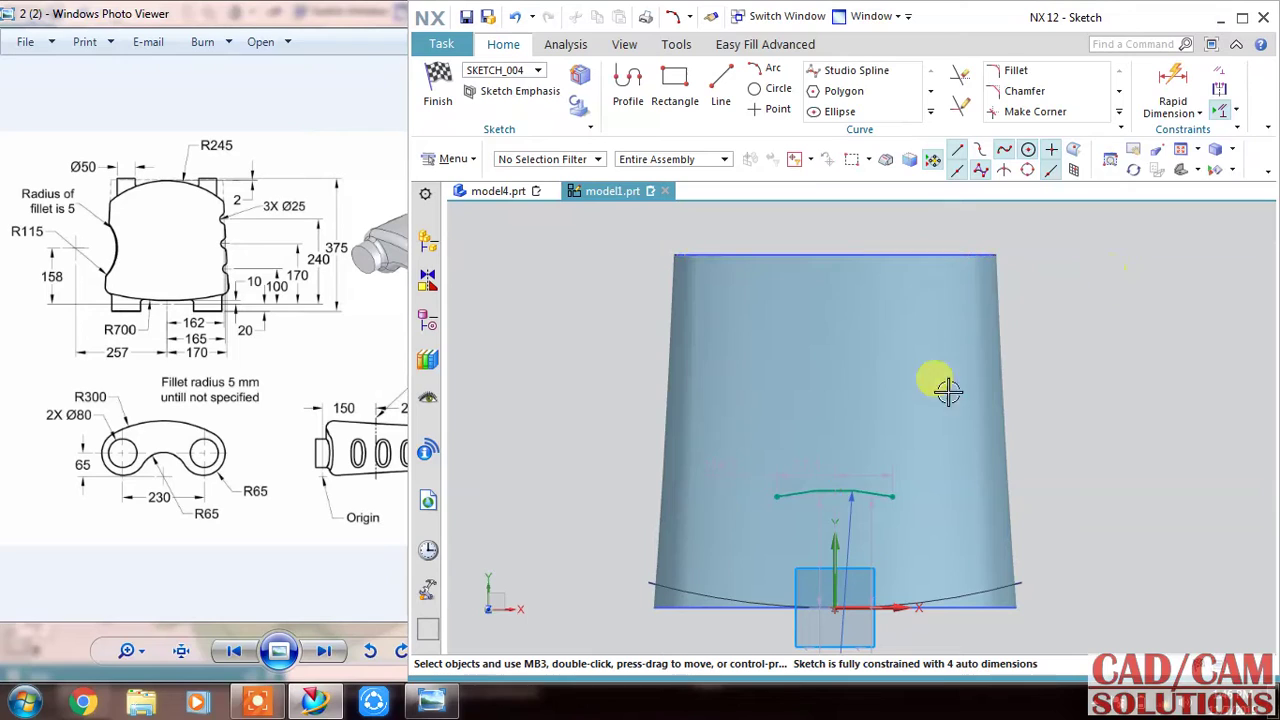
left_click_drag(833, 490, 837, 253)
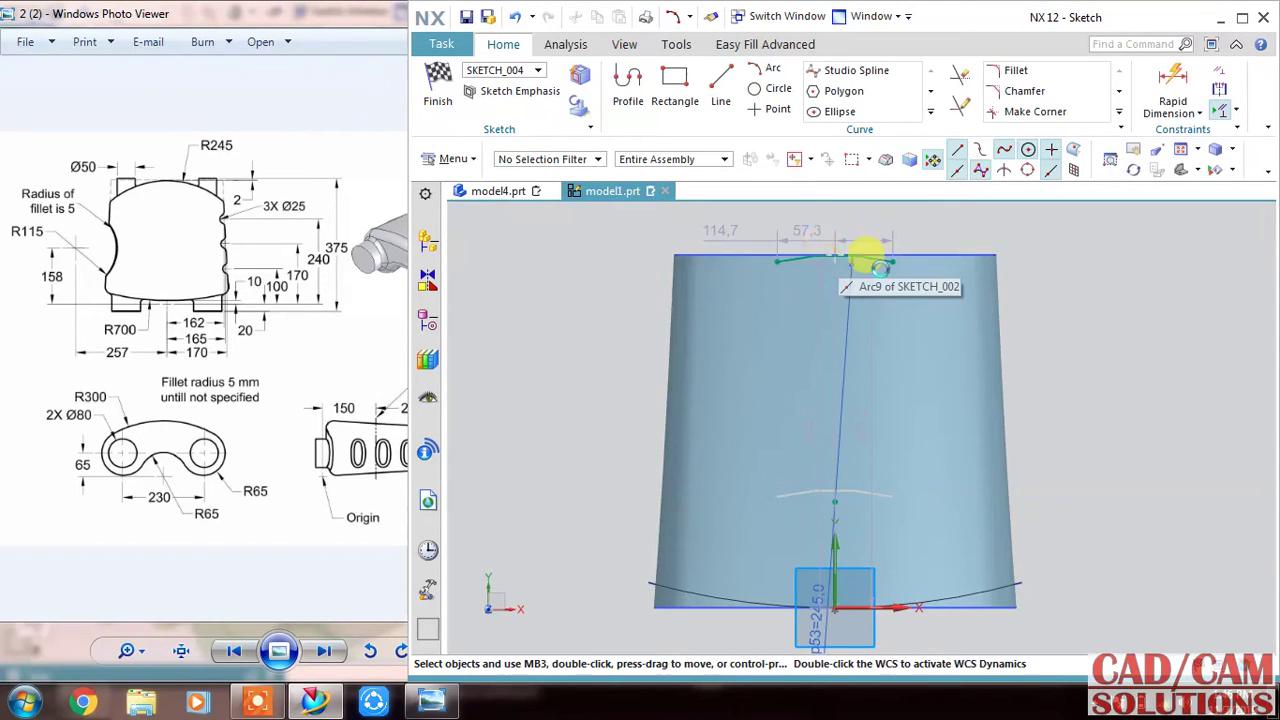
left_click_drag(837, 253, 900, 262)
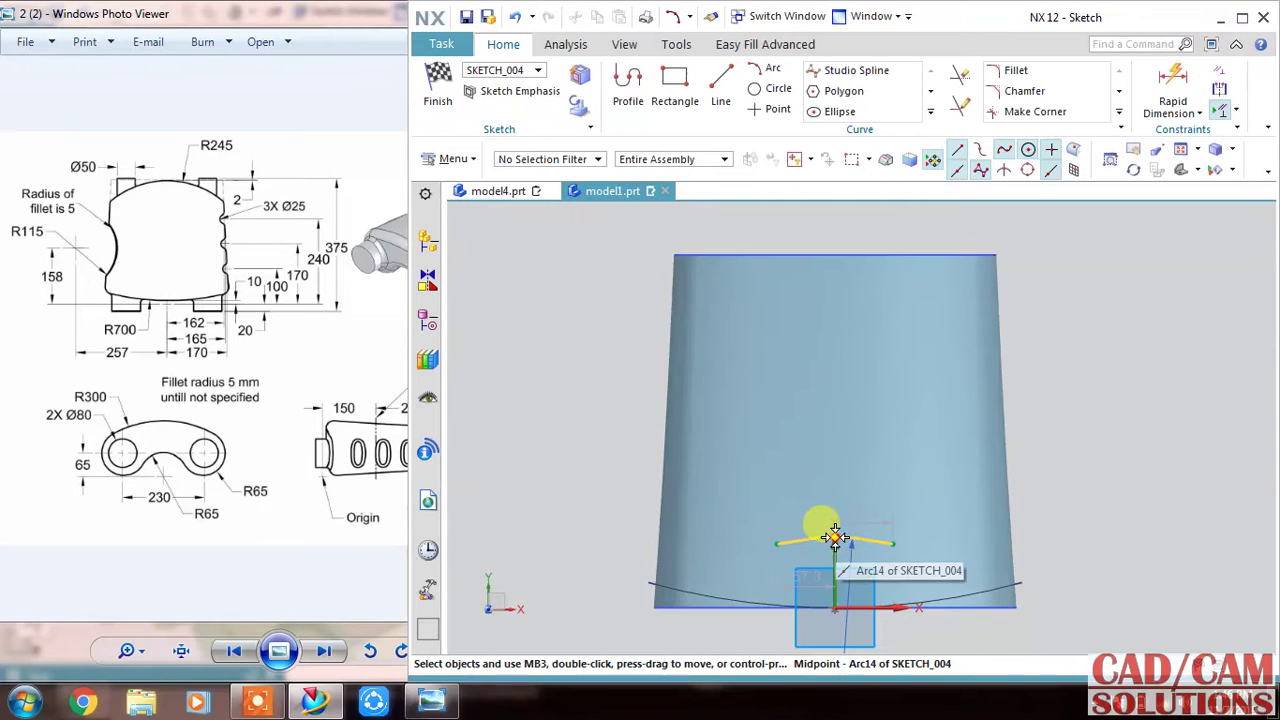
left_click_drag(821, 530, 821, 322)
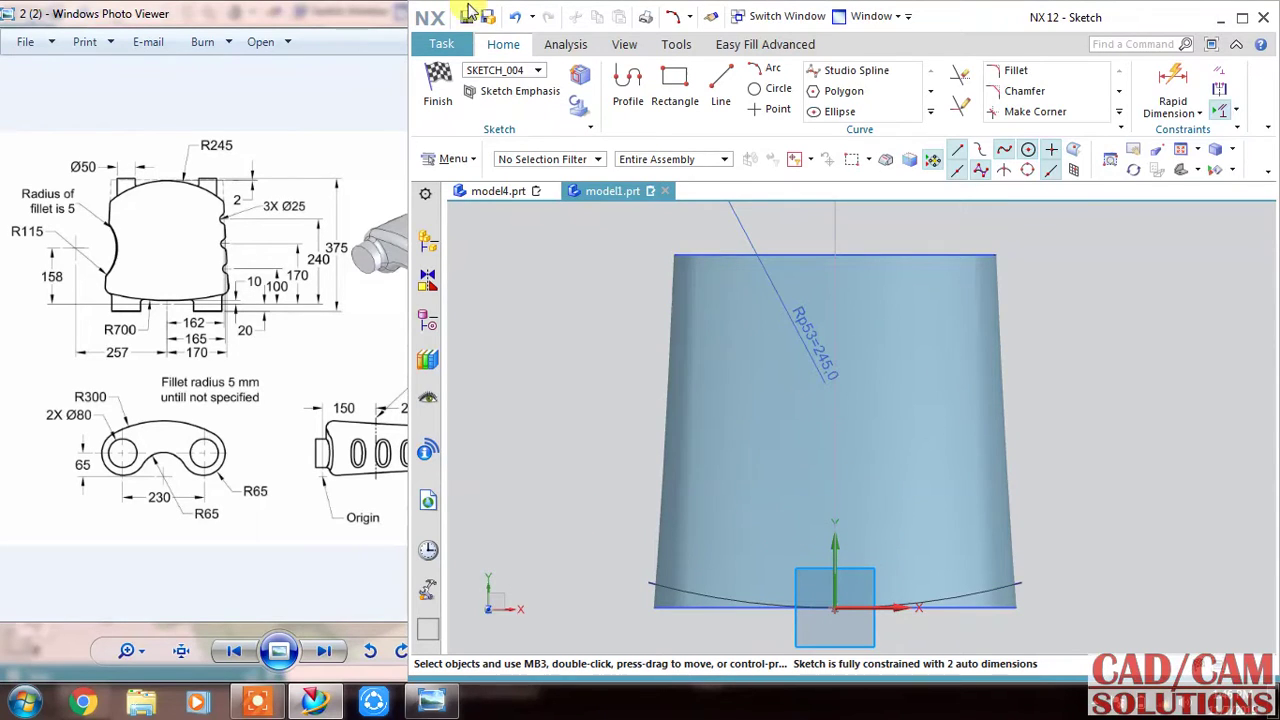
left_click(512, 17)
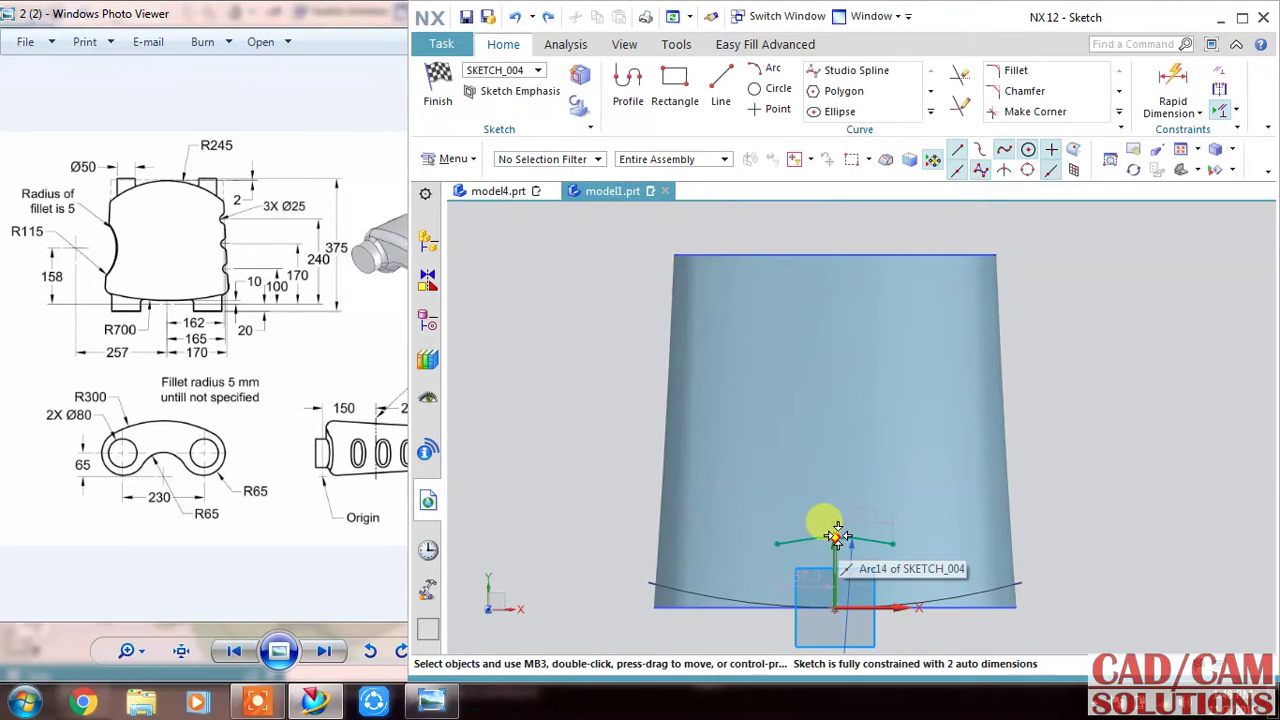
left_click_drag(836, 502, 904, 344)
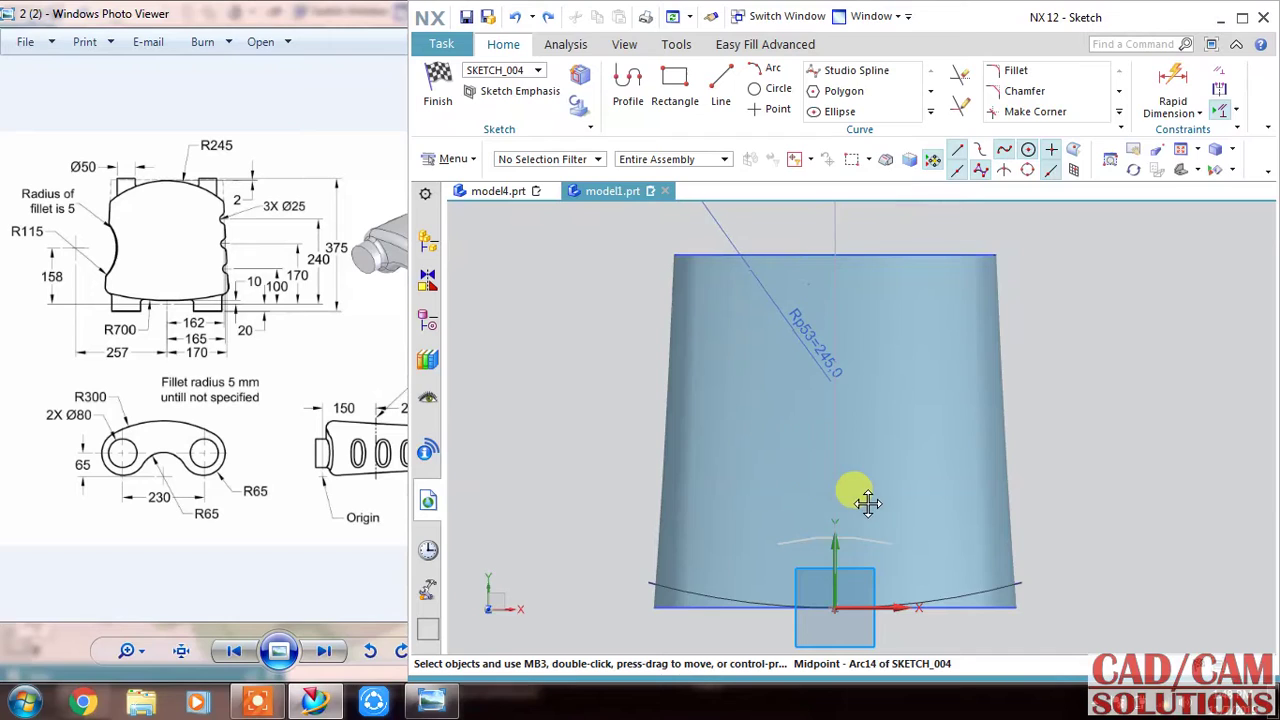
left_click(515, 18)
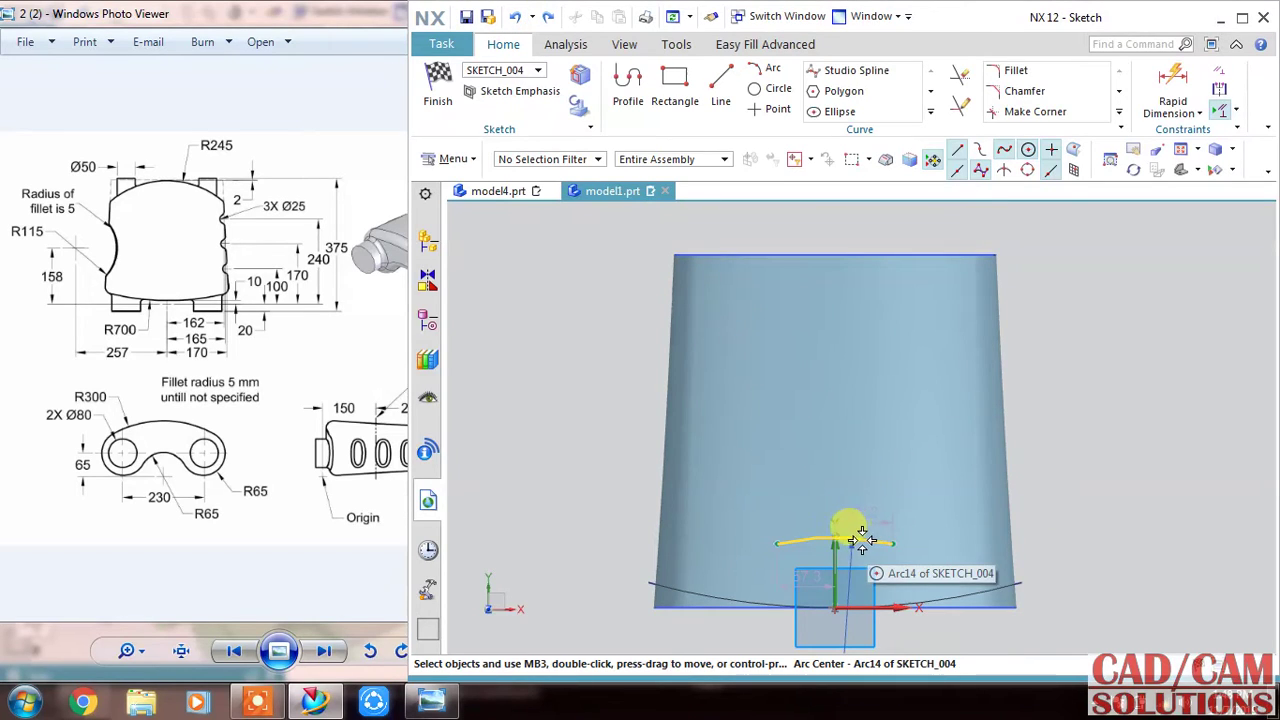
left_click(1048, 350)
left_click(1161, 116)
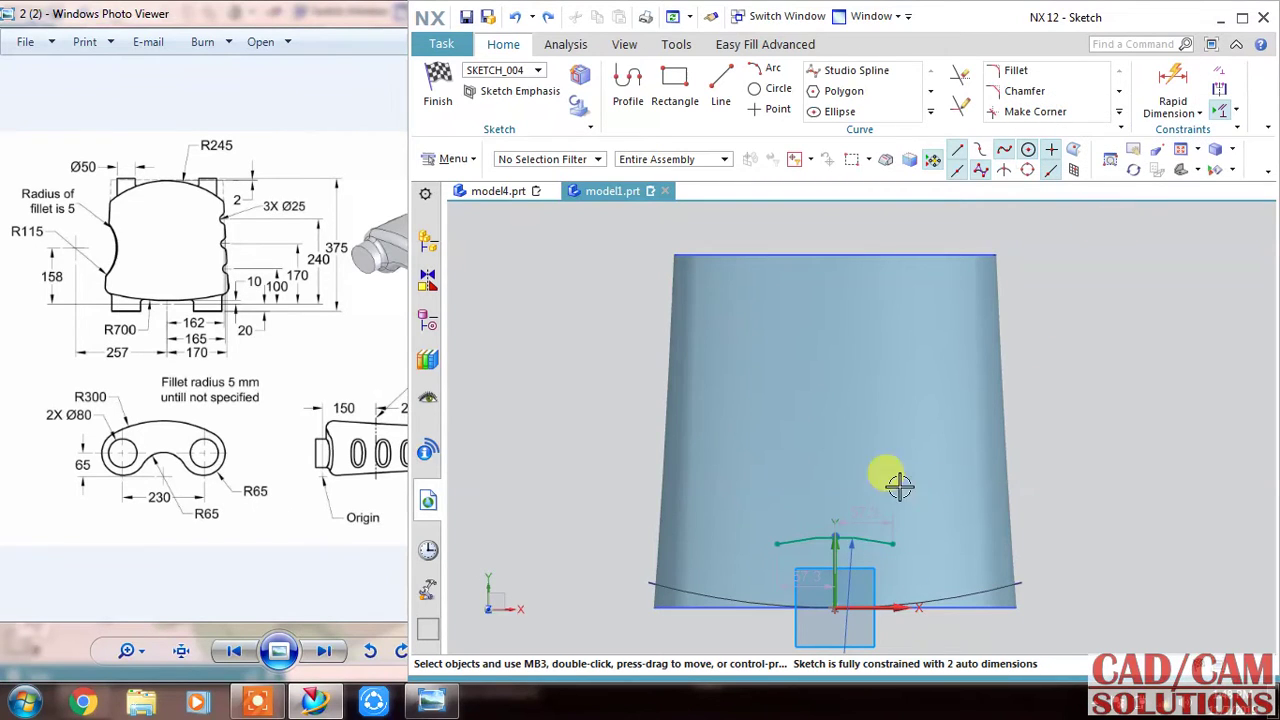
left_click(512, 17)
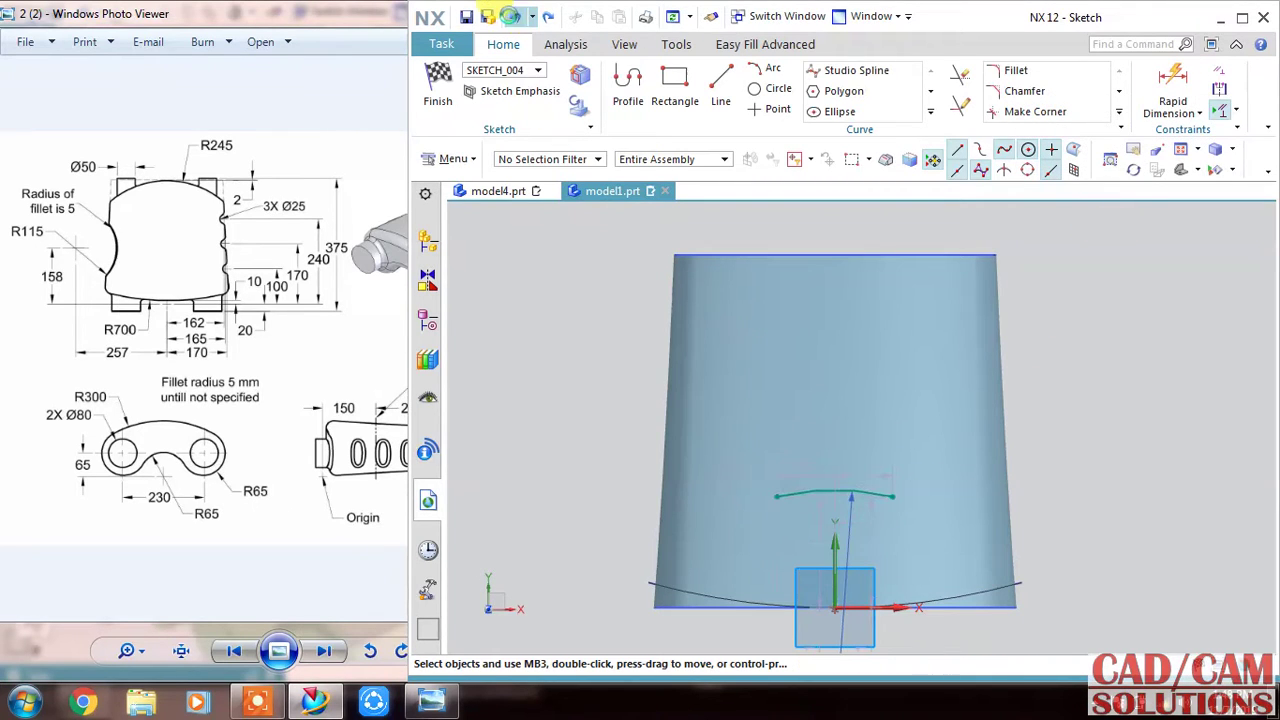
left_click(510, 17)
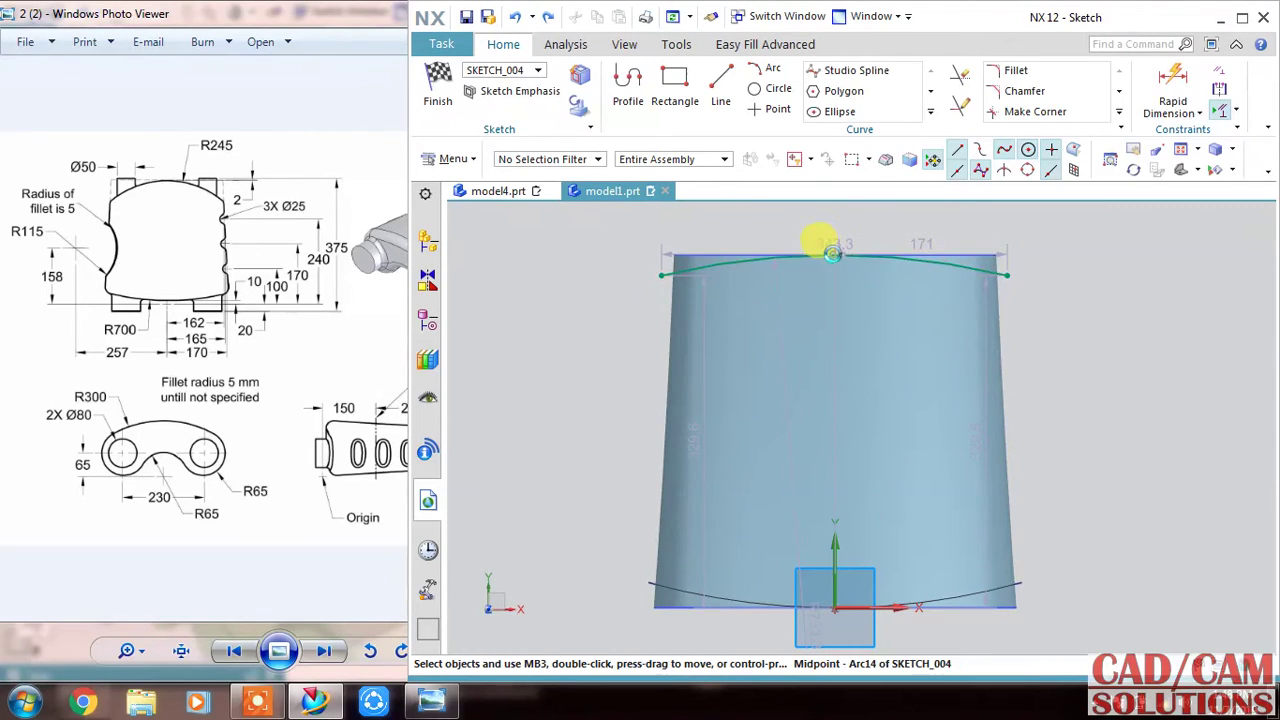
Align the arc's midpoint horizontally with the body's top-left corner point
left_click(835, 255)
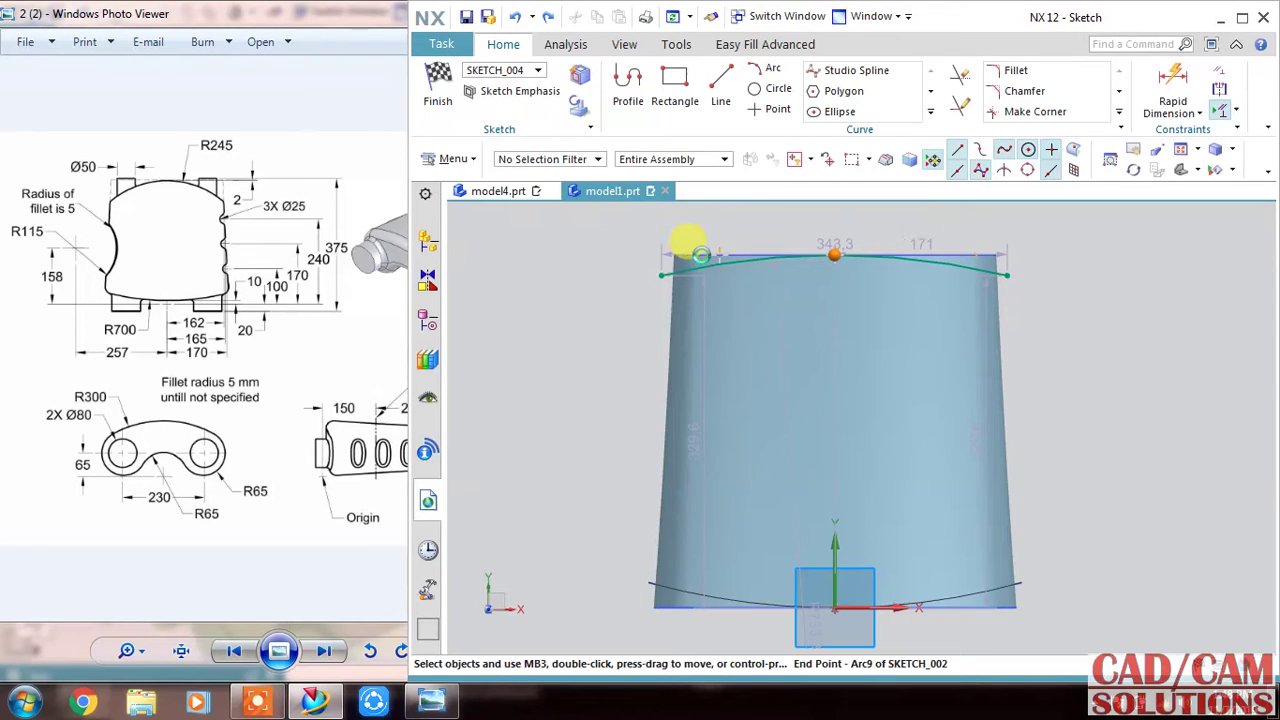
left_click(695, 254)
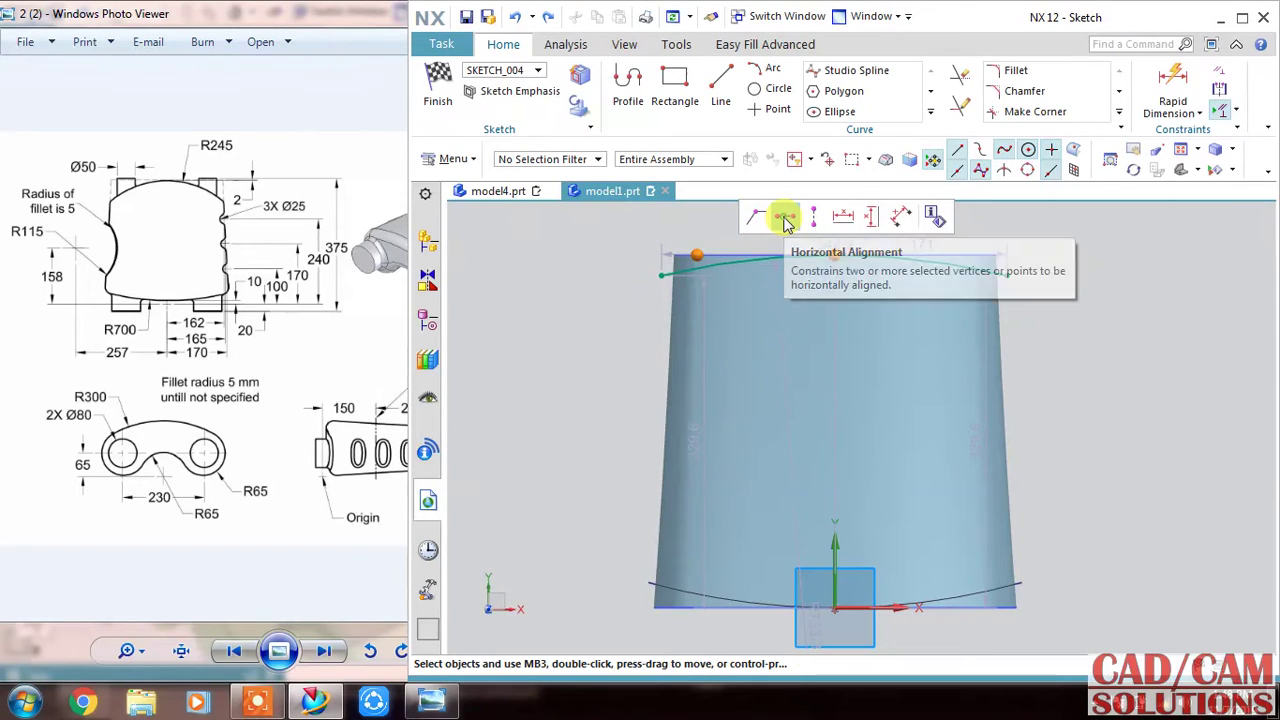
left_click(785, 220)
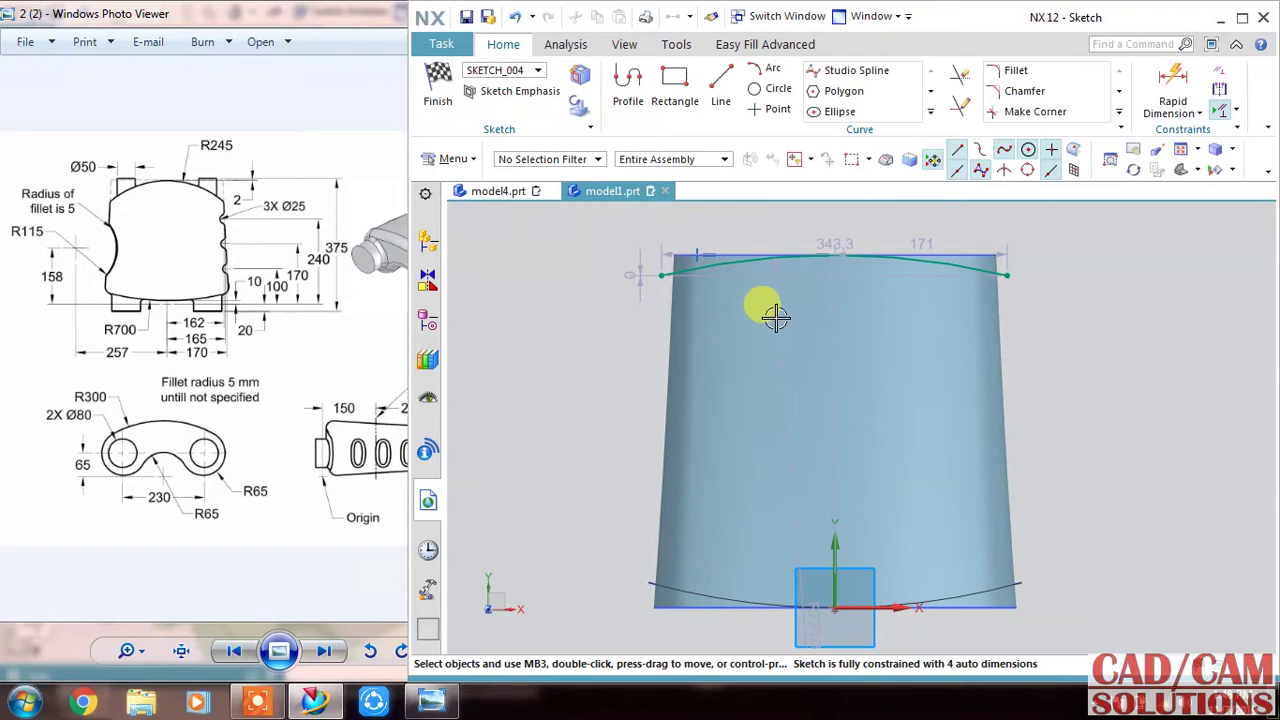
Set the arc's radius dimension p53 to 245
double_click(778, 316)
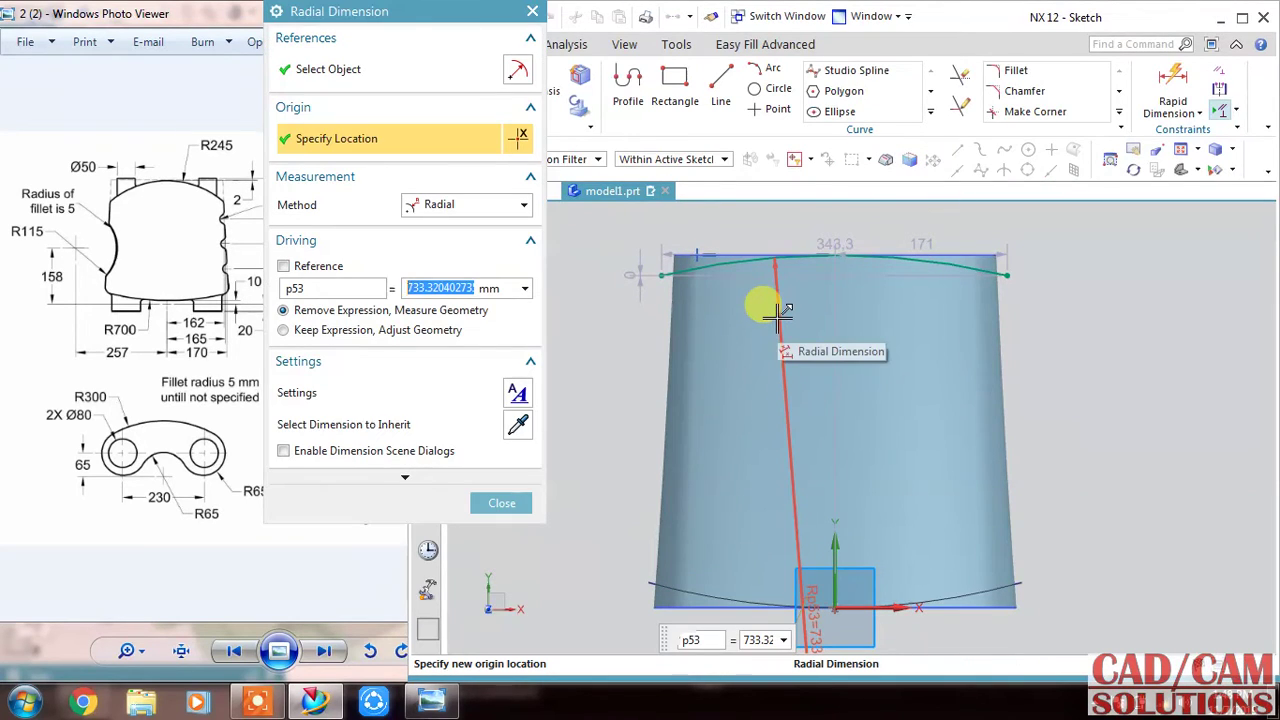
type("245")
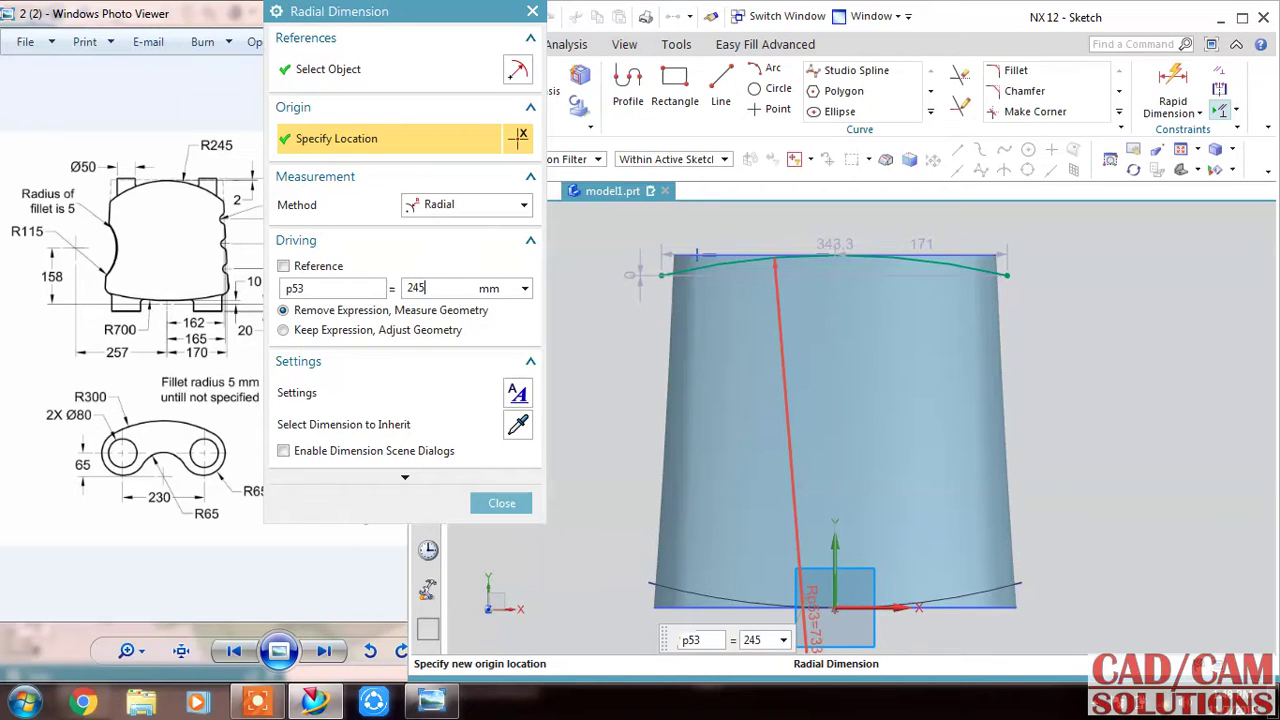
left_click(776, 313)
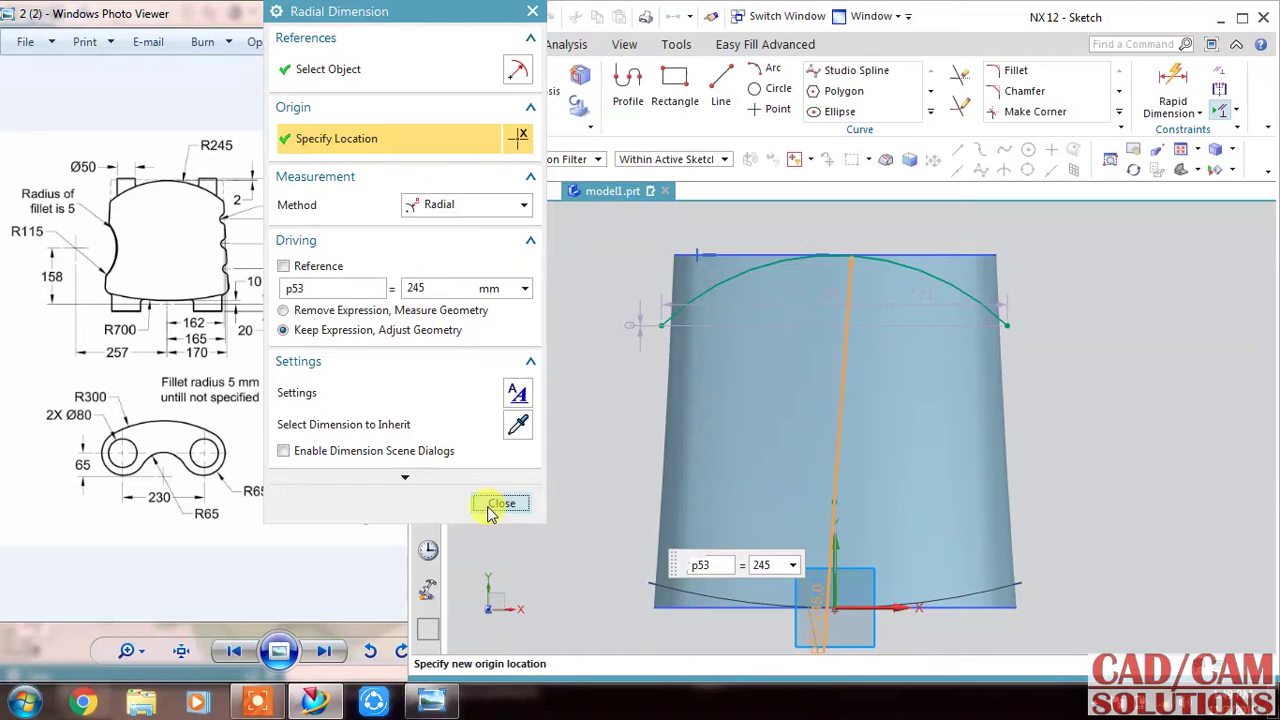
left_click(490, 512)
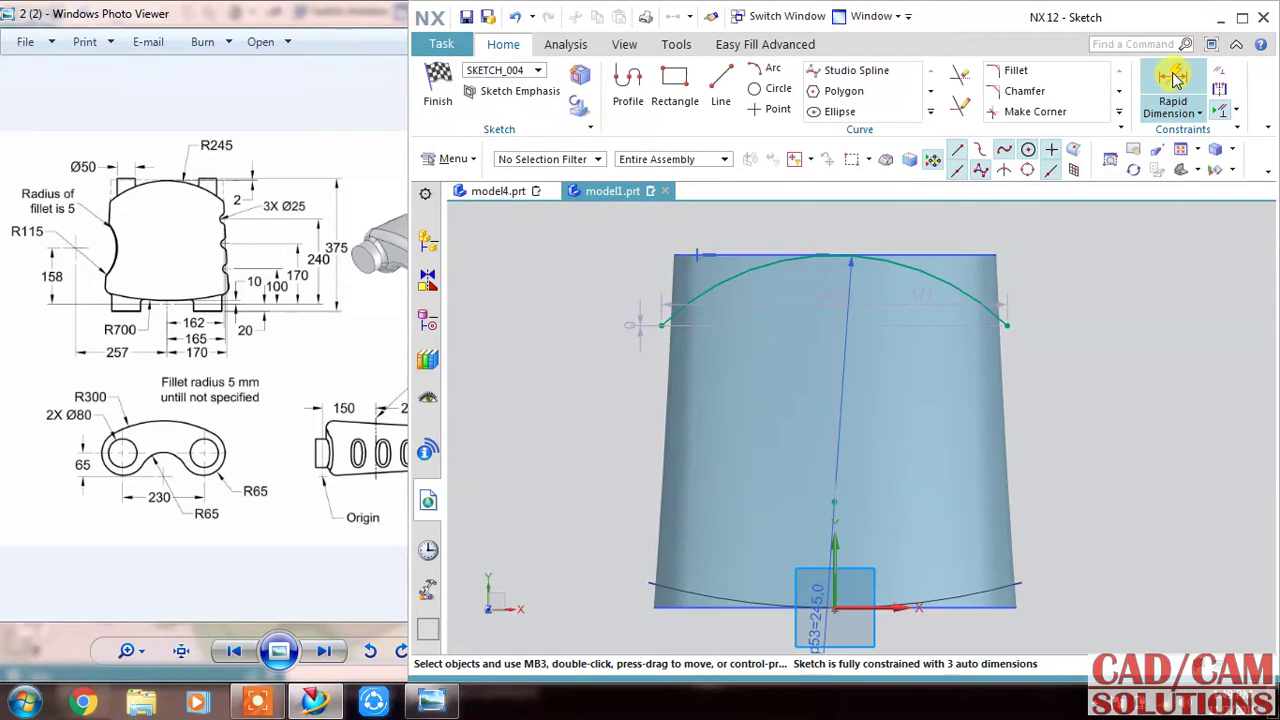
left_click(1173, 108)
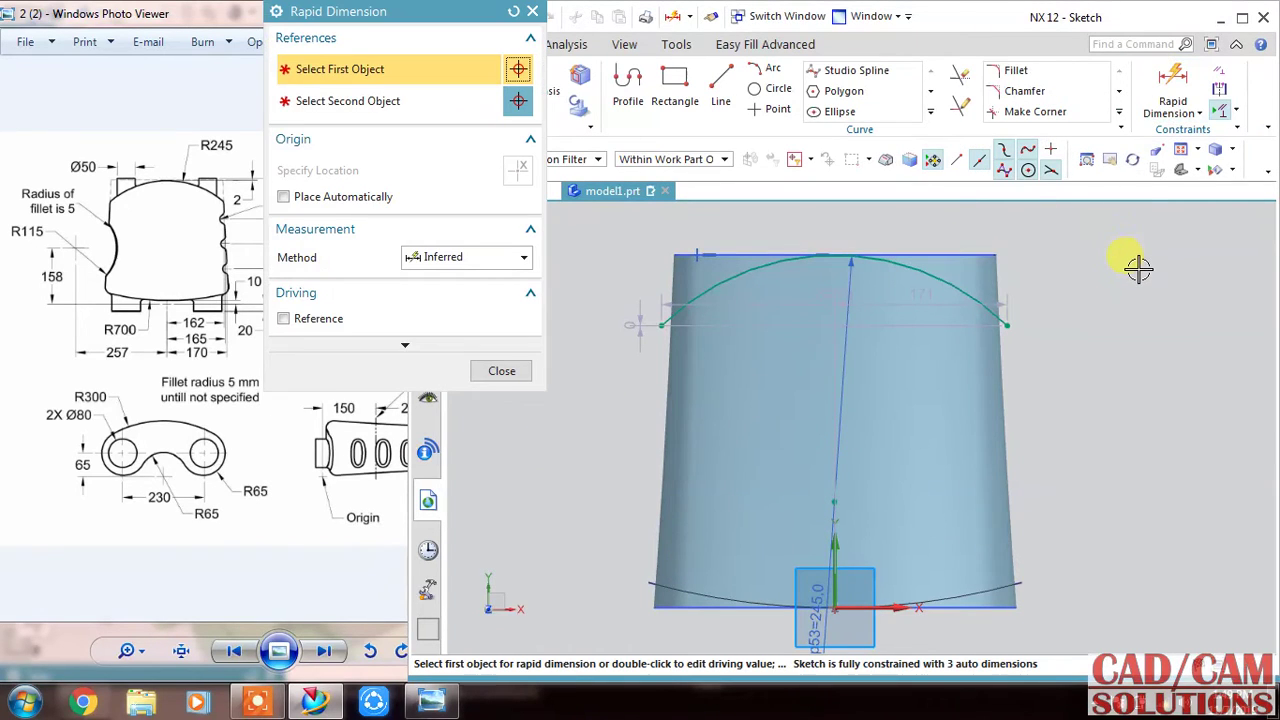
Constrain the arc's two endpoints to the same height
left_click(537, 370)
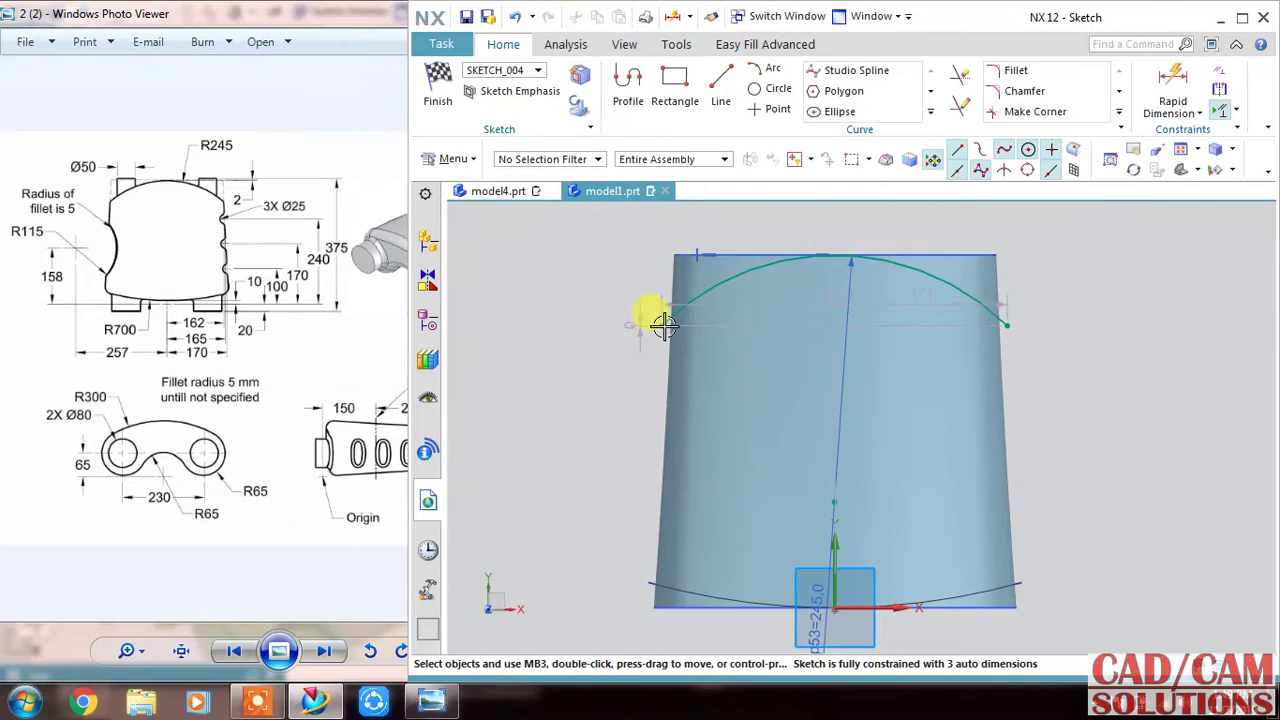
left_click(661, 325)
left_click(1006, 321)
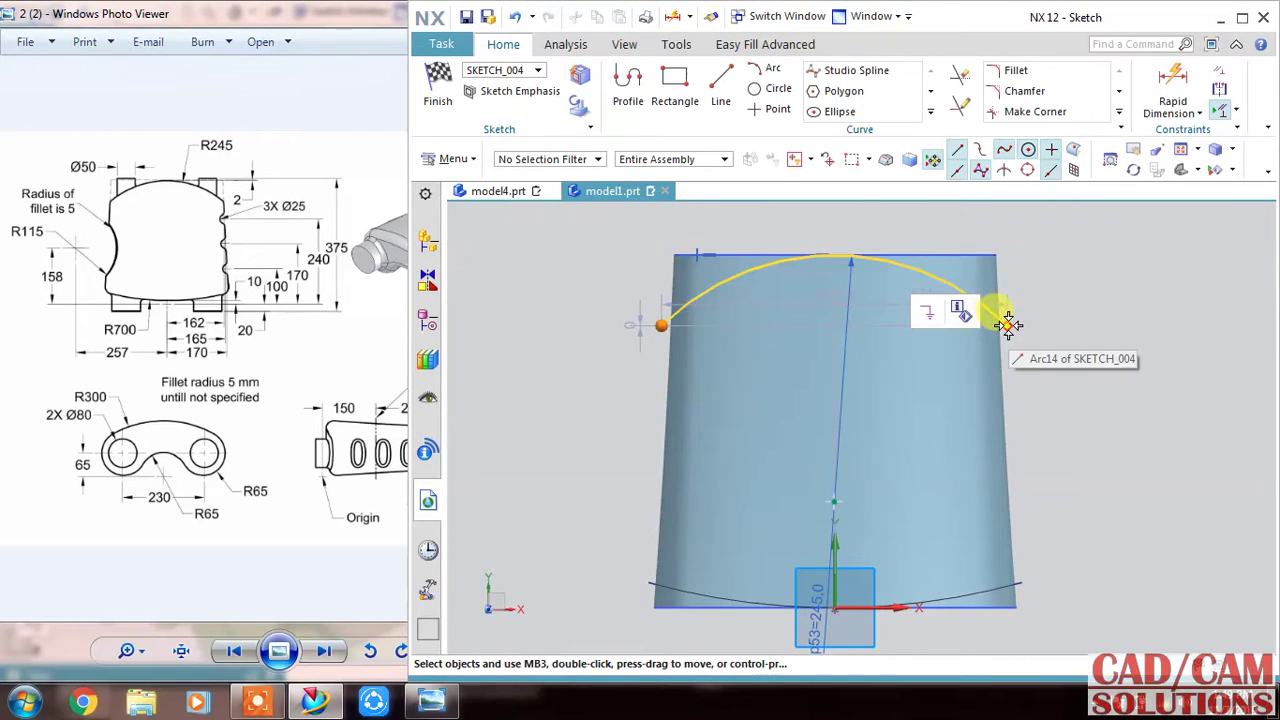
left_click(1084, 309)
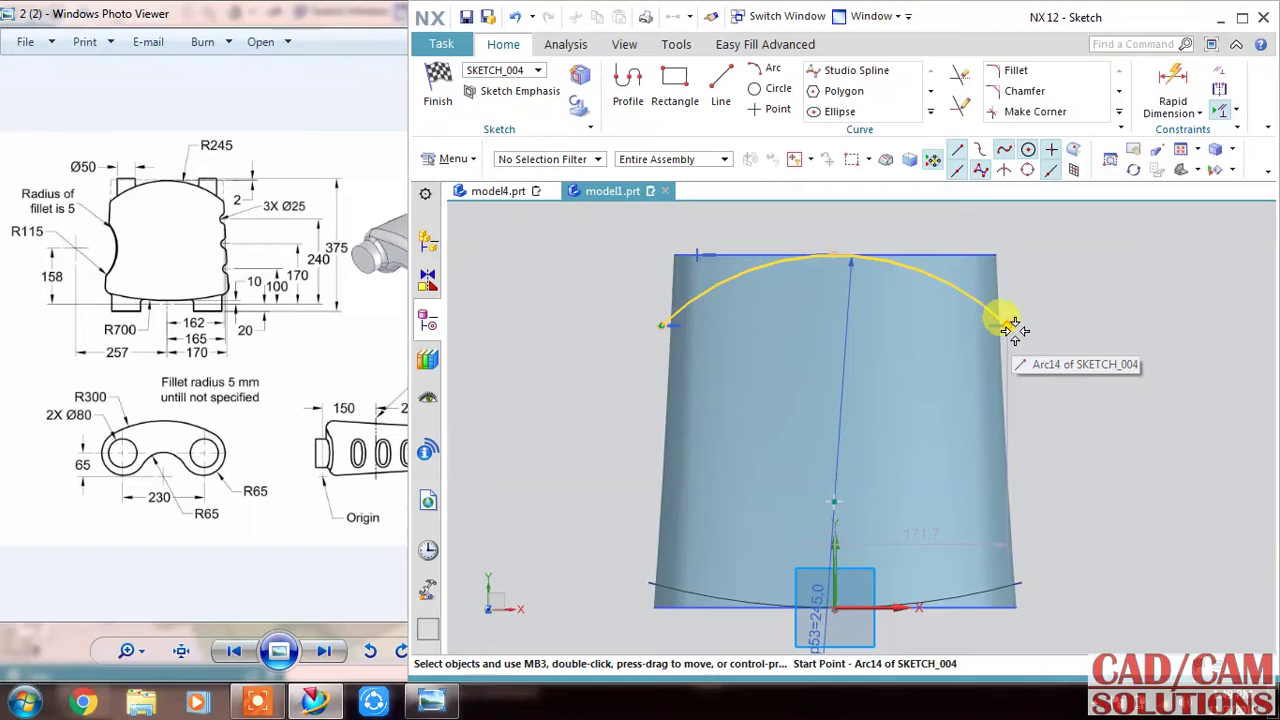
Set the arc width to 172 and its offset from the vertical axis to 0, then finish the sketch
left_click(1005, 366)
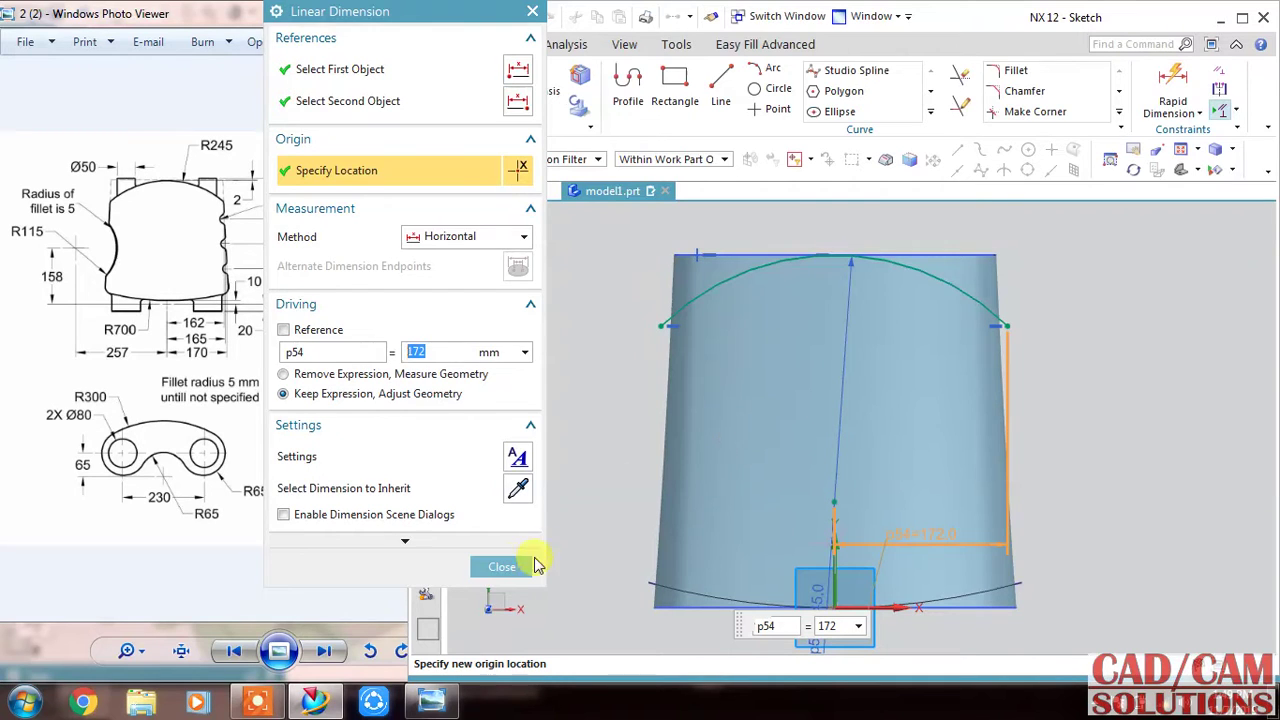
left_click(502, 566)
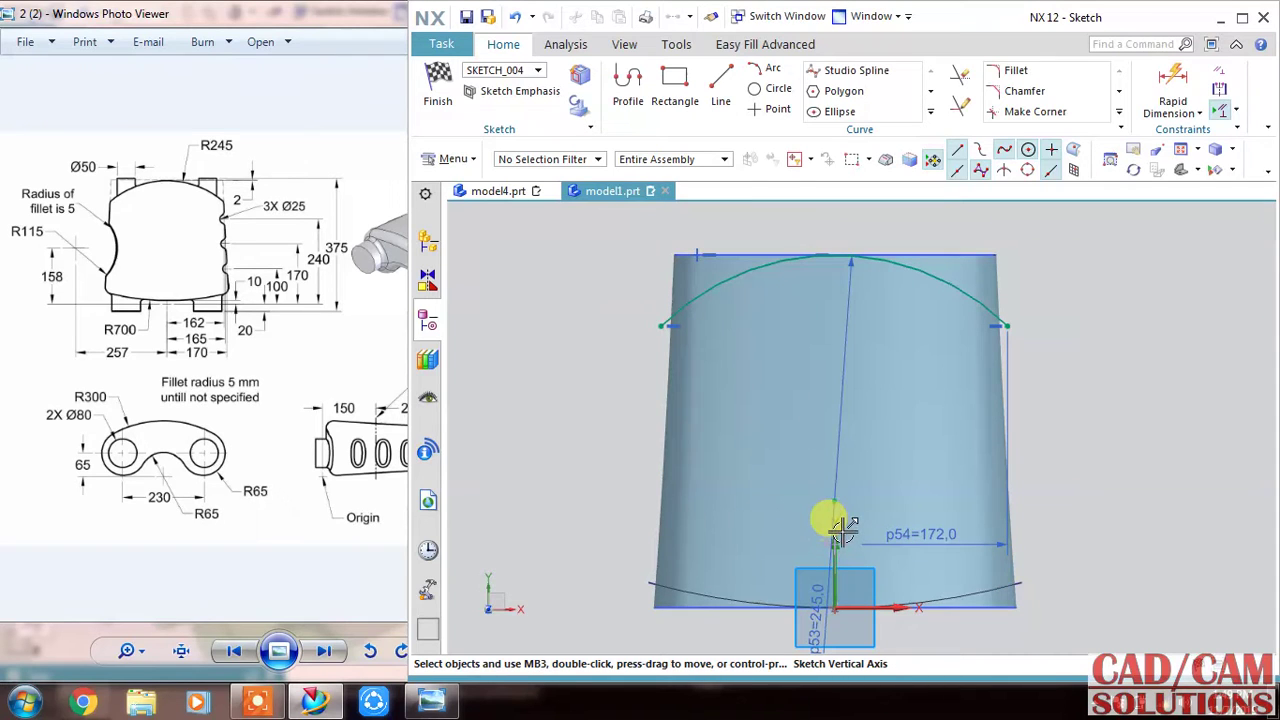
left_click(975, 458)
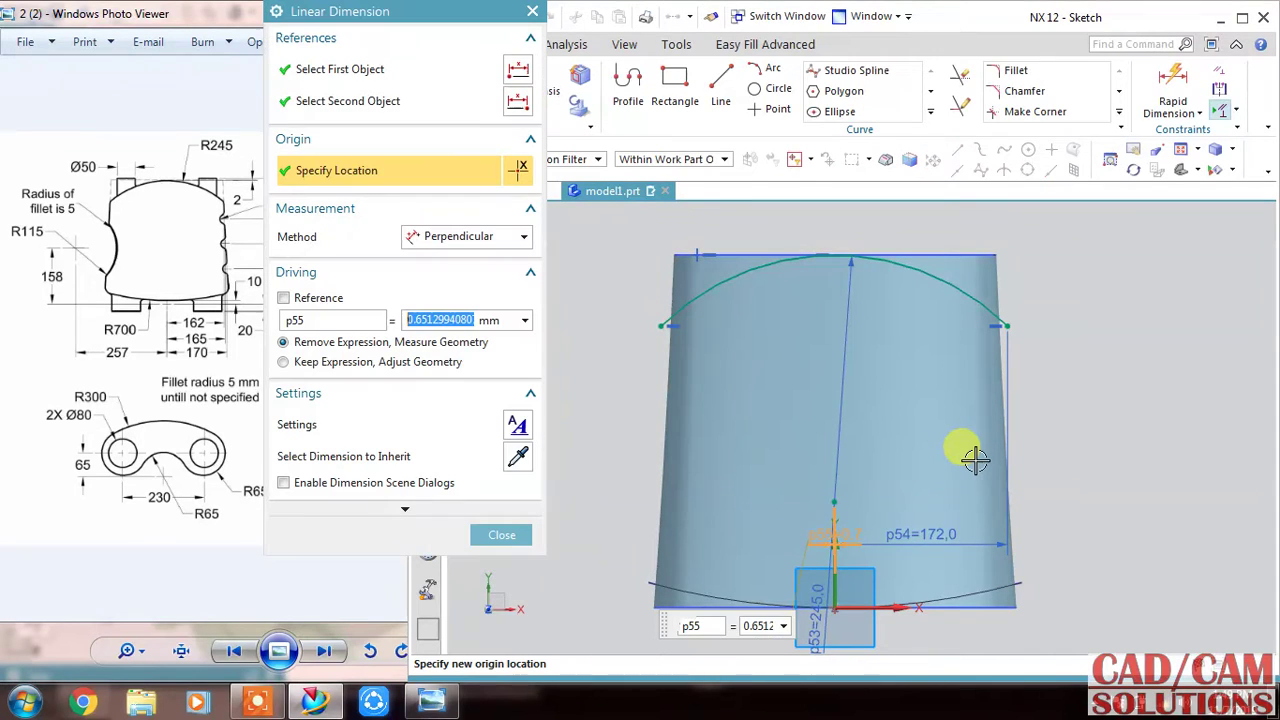
type("0")
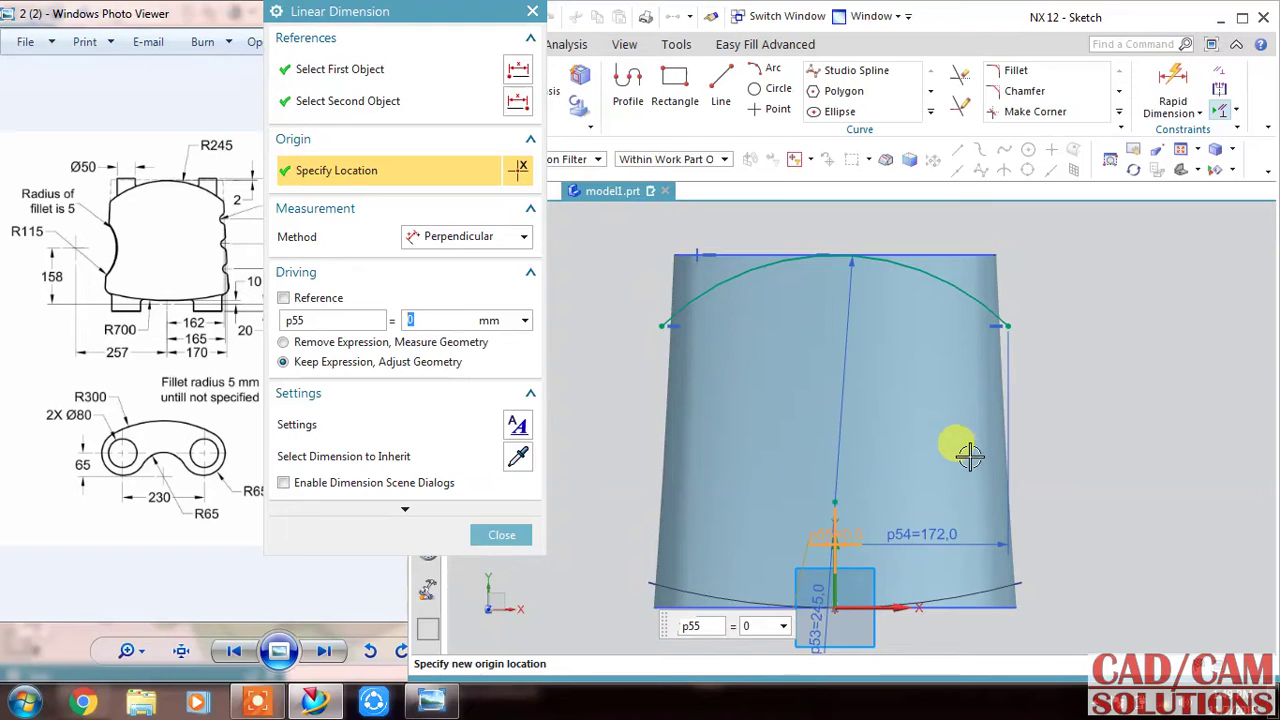
left_click(500, 535)
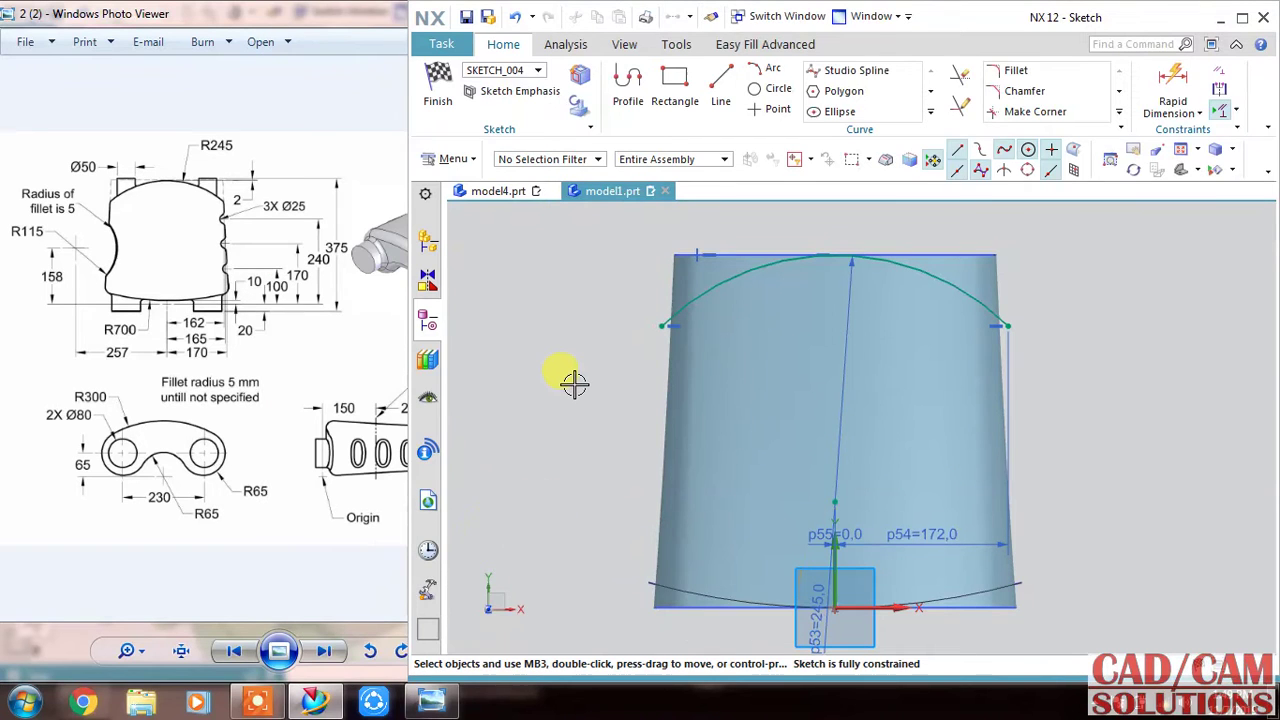
left_click(438, 86)
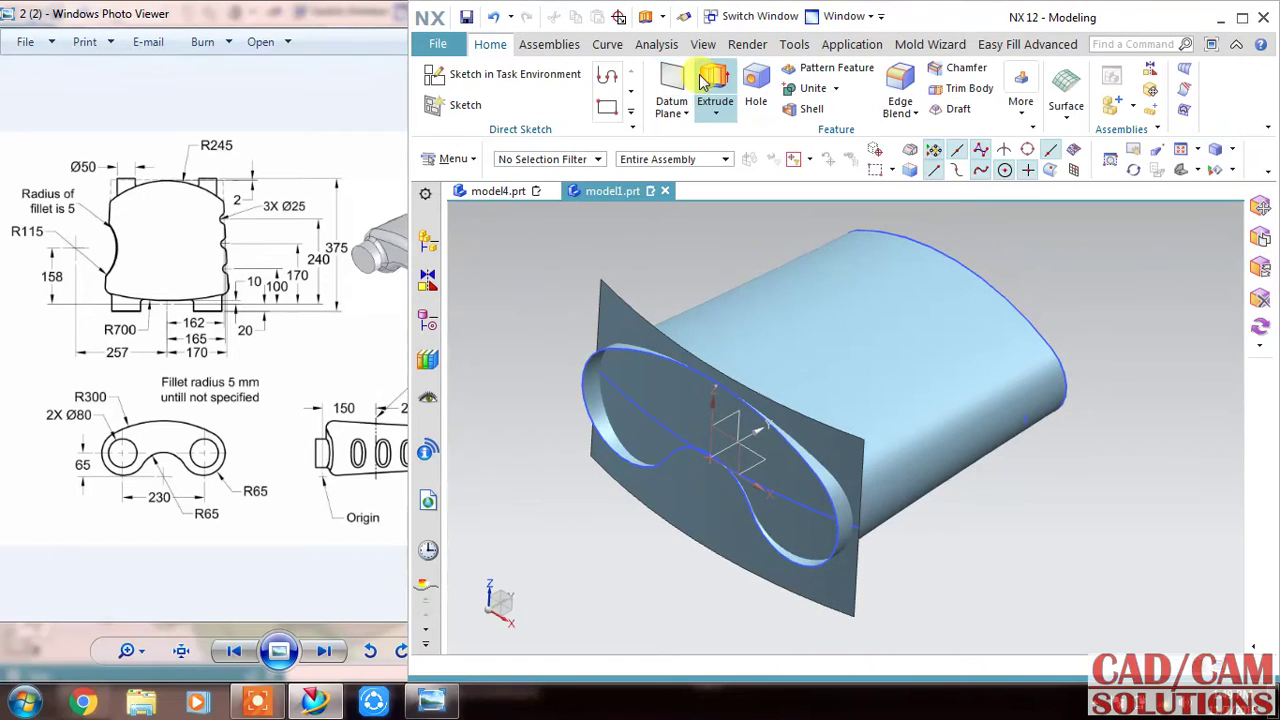
Extrude the R245 arc symmetrically 110 mm into a curved sheet and maximize the NX window
left_click(708, 80)
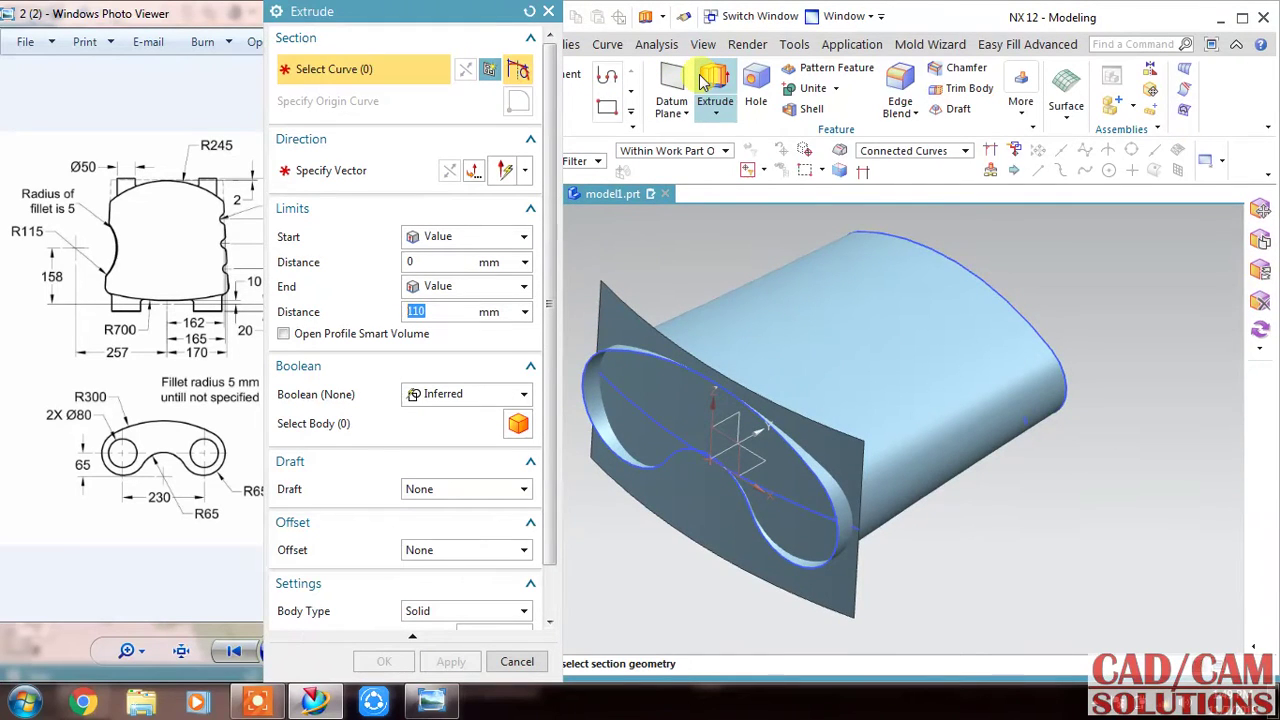
left_click(1028, 449)
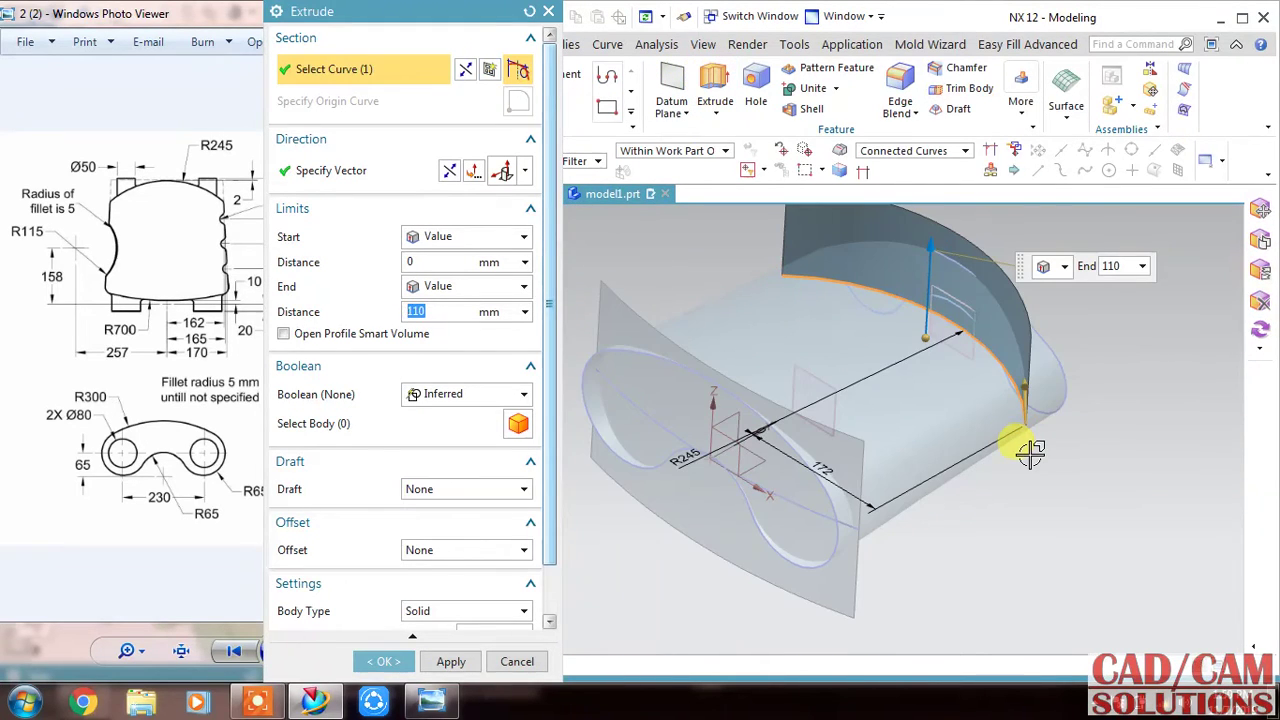
left_click(522, 237)
left_click(462, 275)
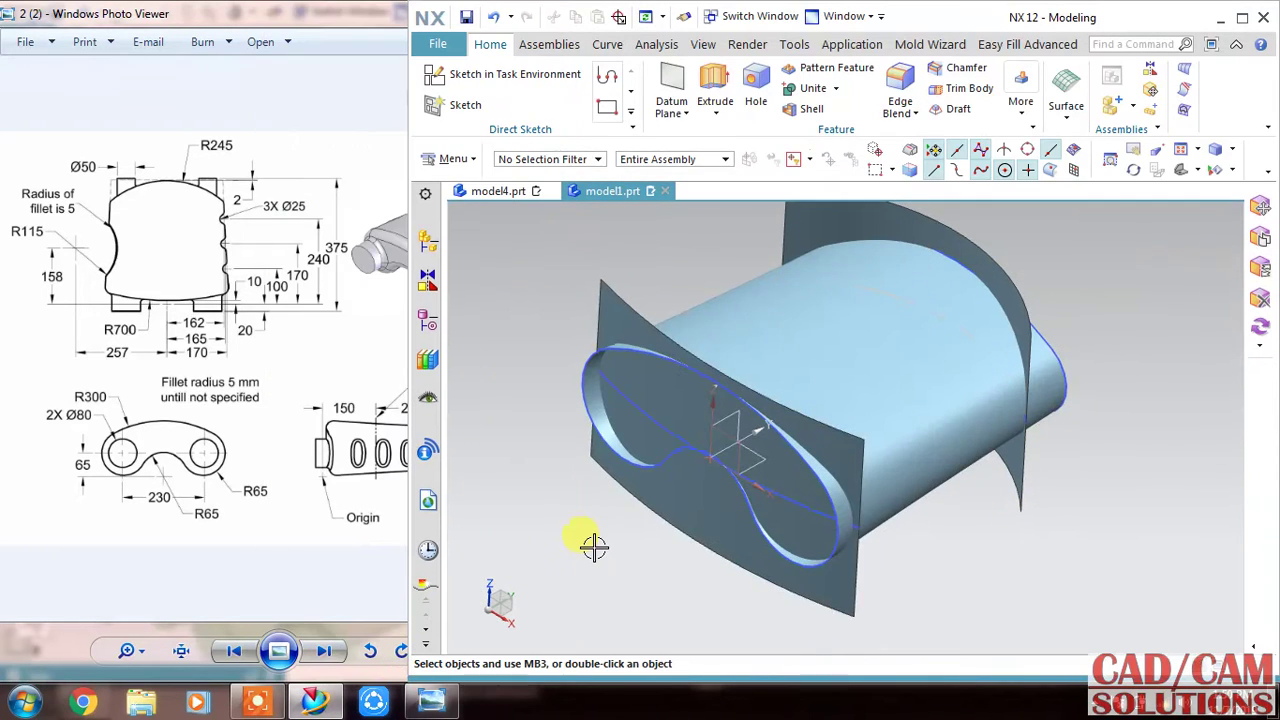
mouse_move(562, 500)
middle_mouse_down()
mouse_move(583, 437)
mouse_move(645, 485)
middle_mouse_up()
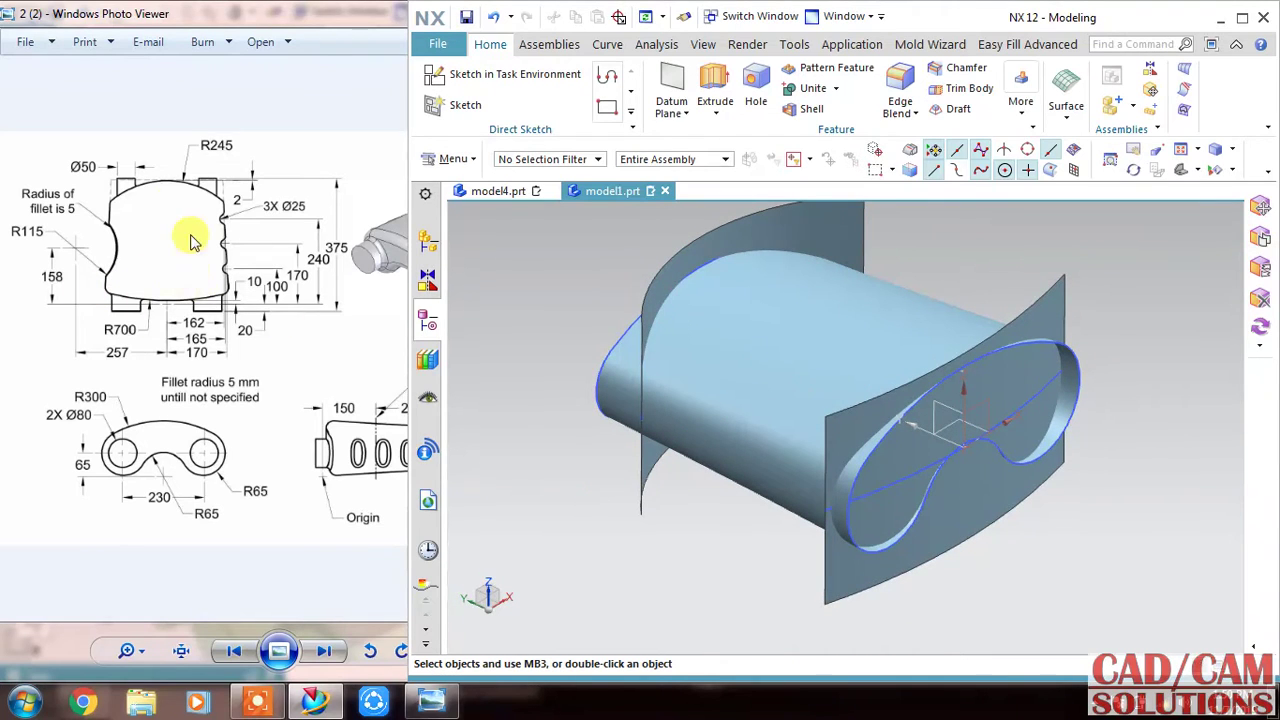
left_click(1240, 18)
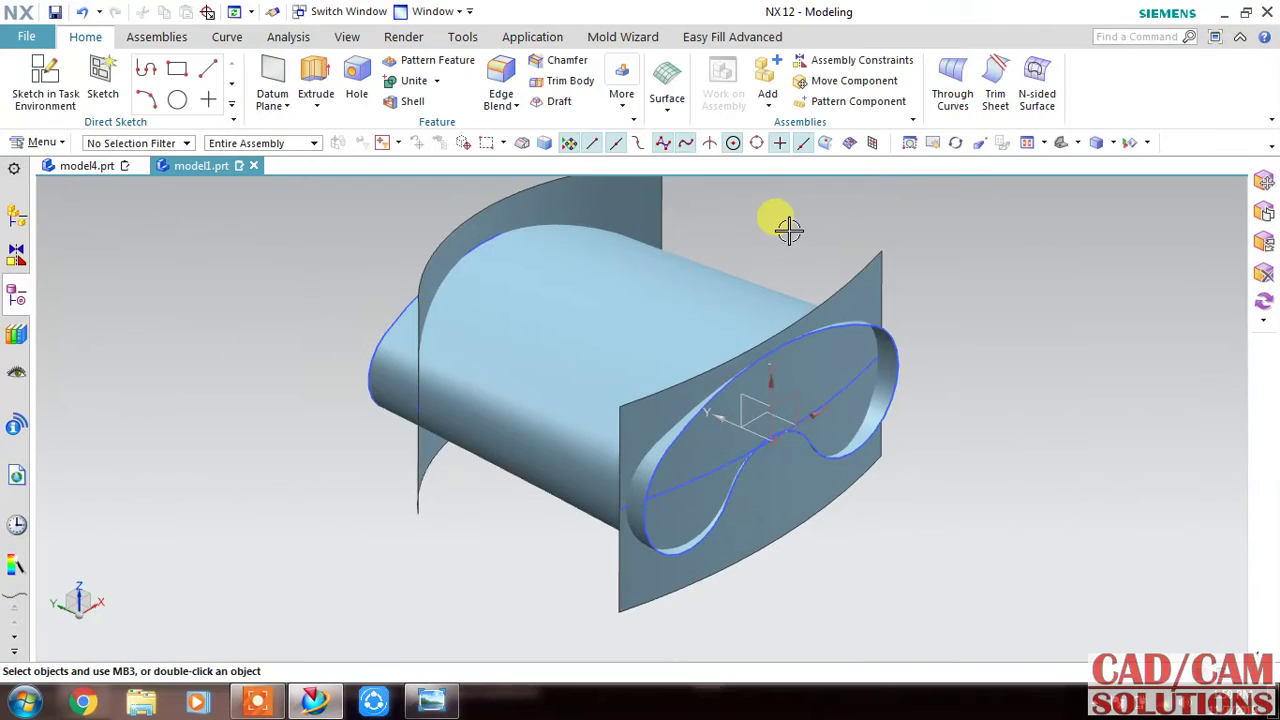
Trim the lofted body as a sheet with Trim Sheet, previewing before applying
left_click(994, 88)
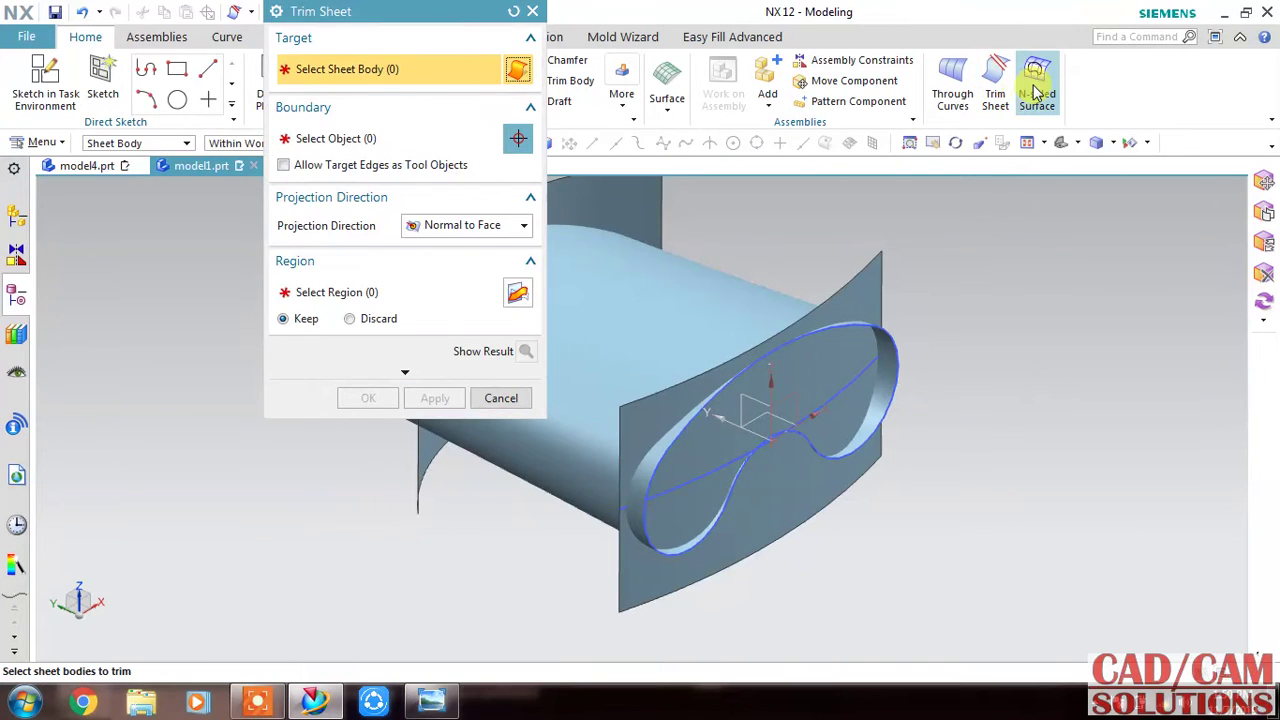
left_click_drag(416, 12, 262, 85)
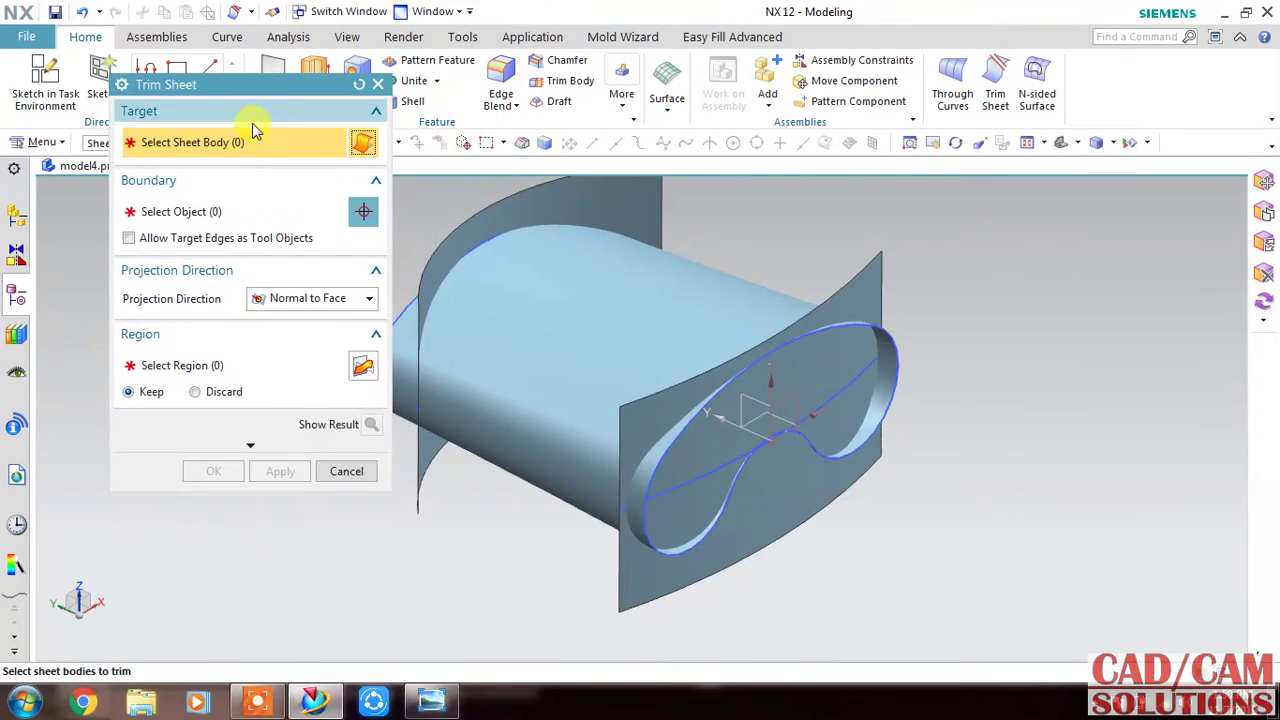
left_click(619, 364)
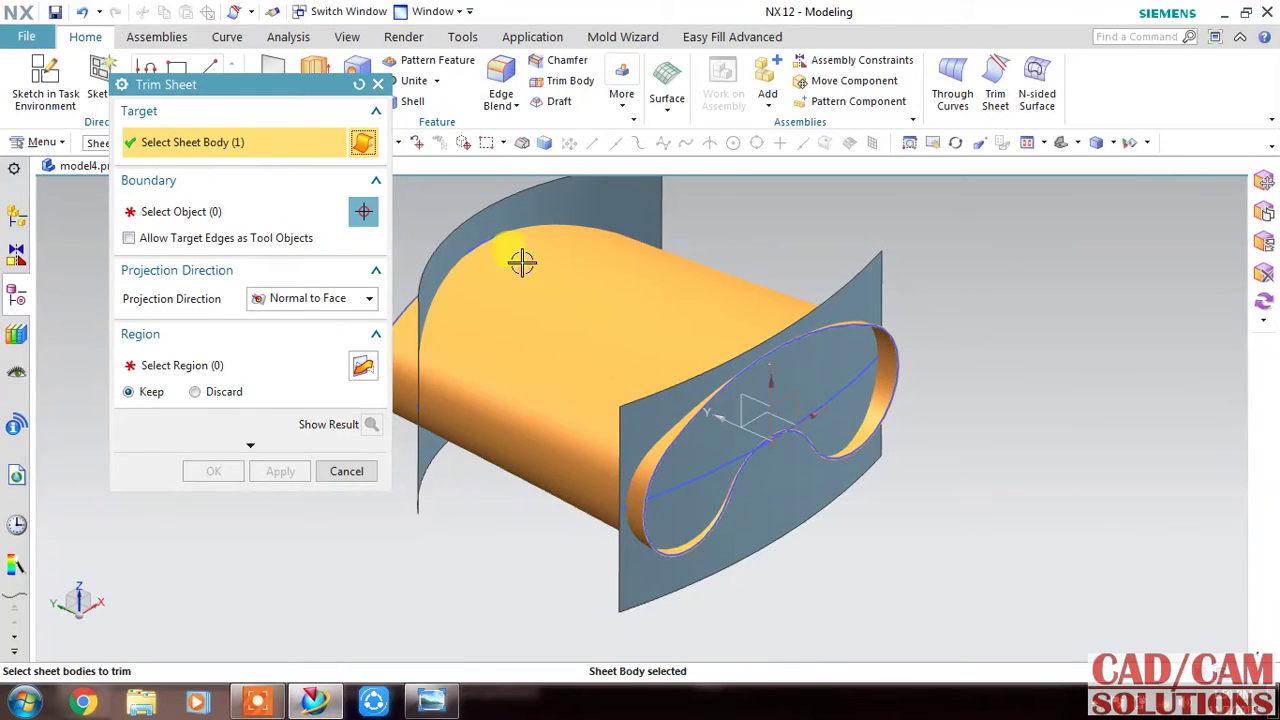
left_click(172, 212)
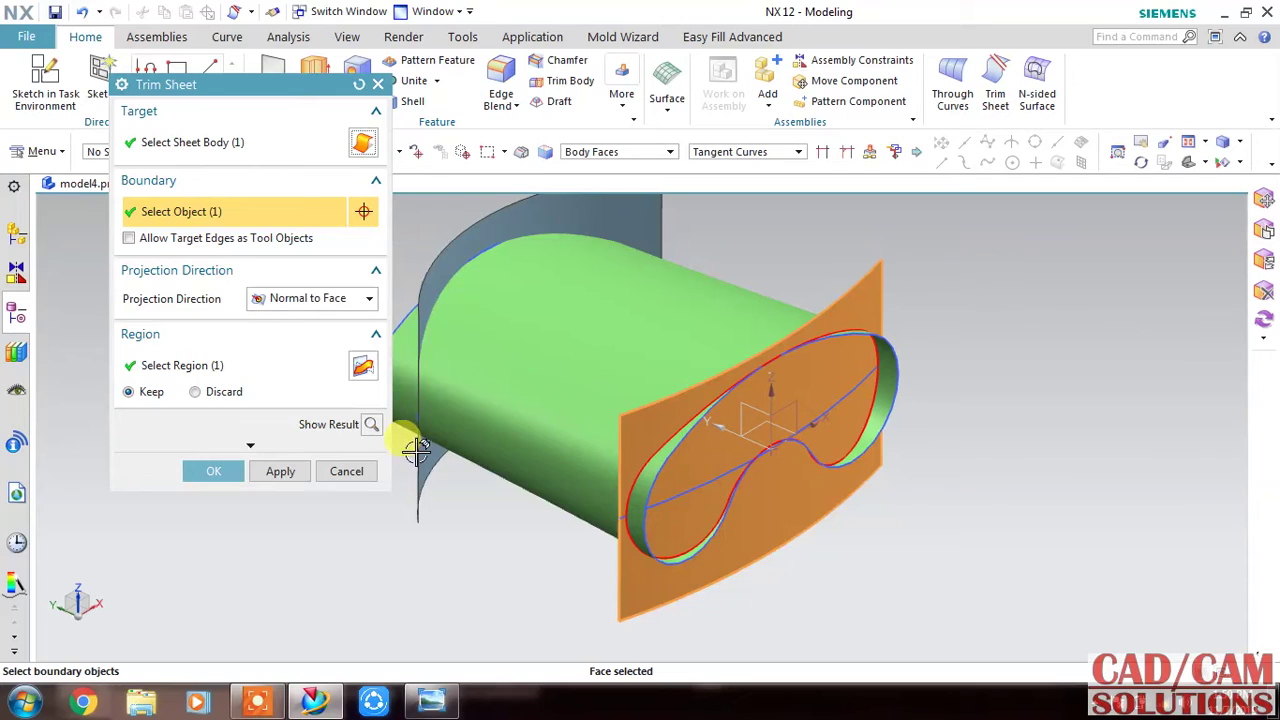
left_click(371, 425)
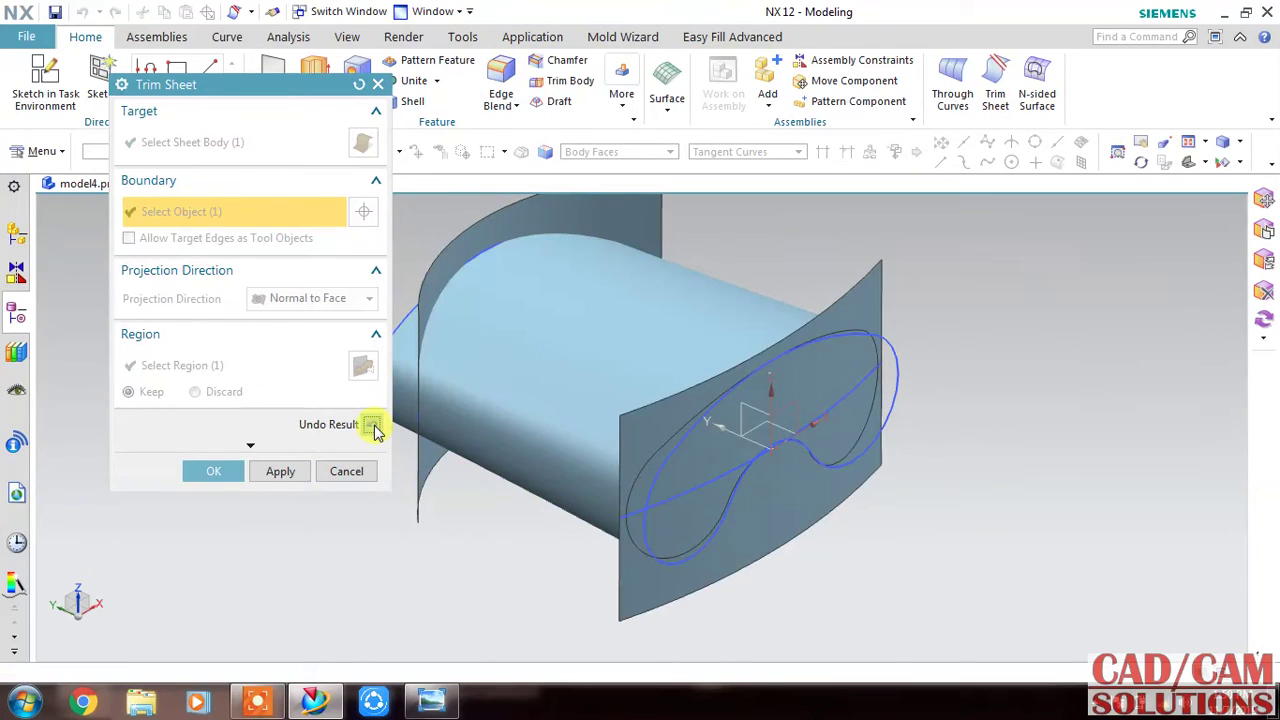
left_click(294, 475)
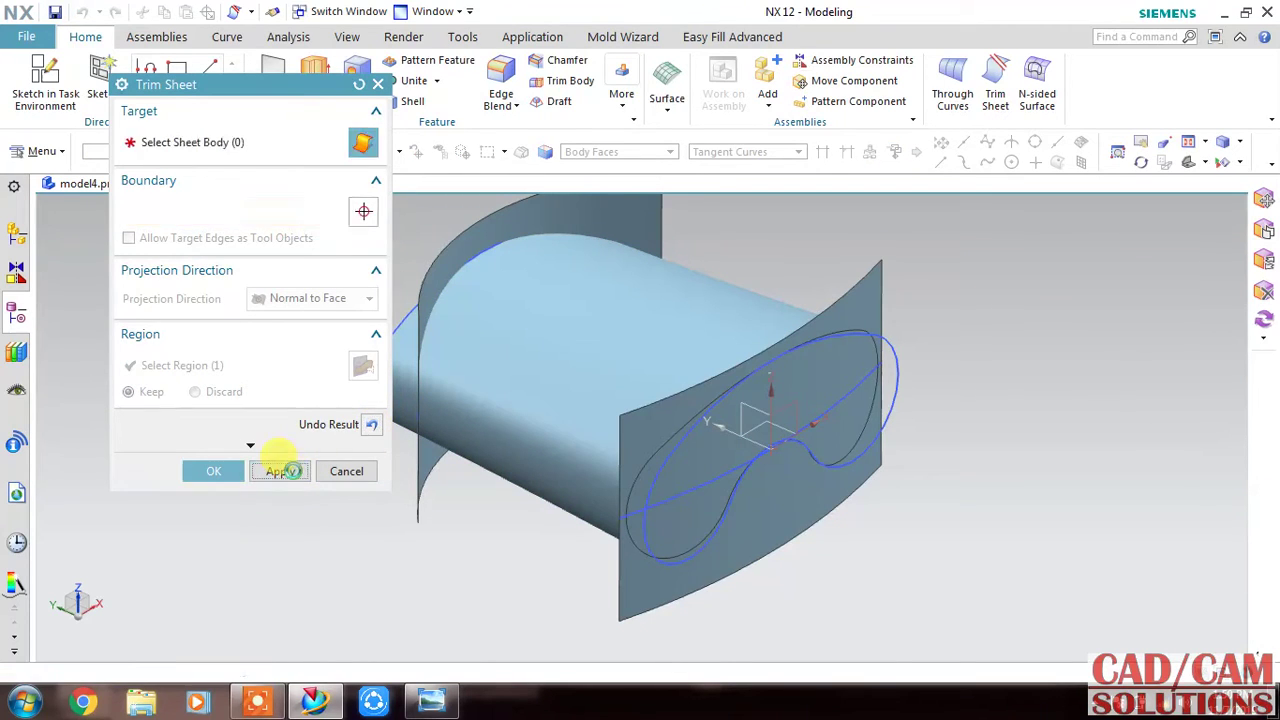
Trim the end sheet using the lofted body face as the boundary
left_click(829, 364)
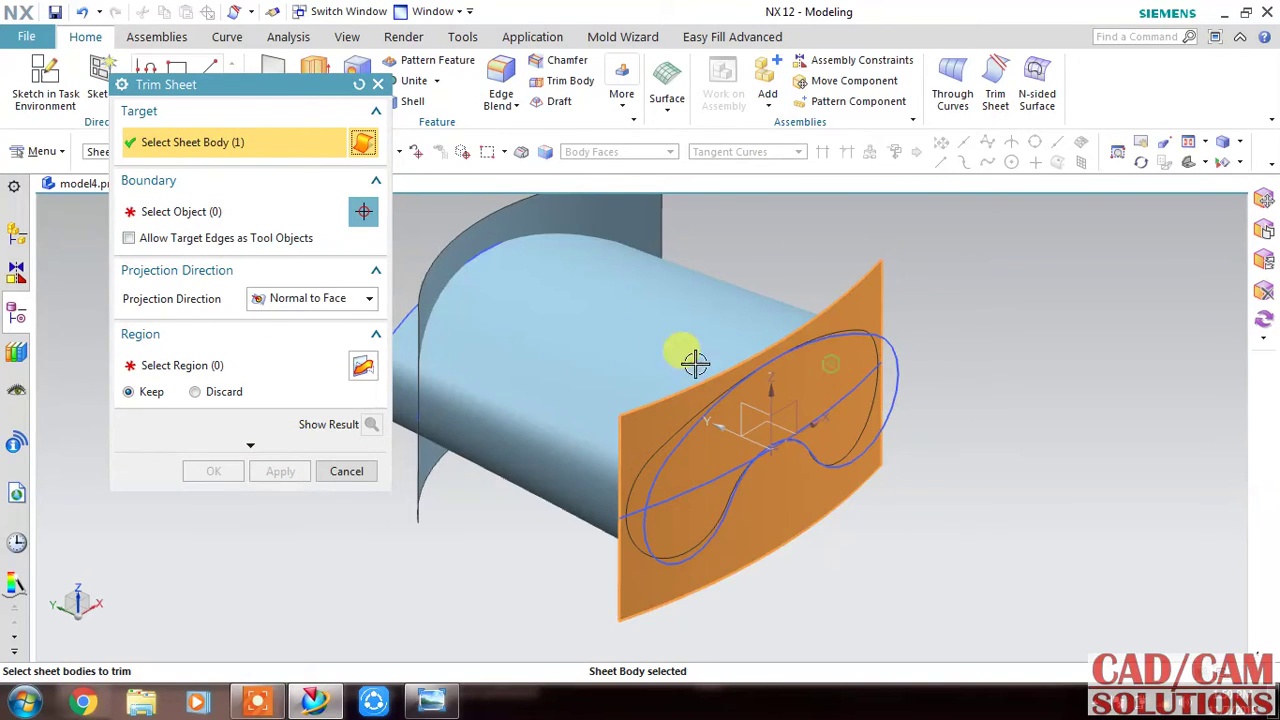
left_click(229, 211)
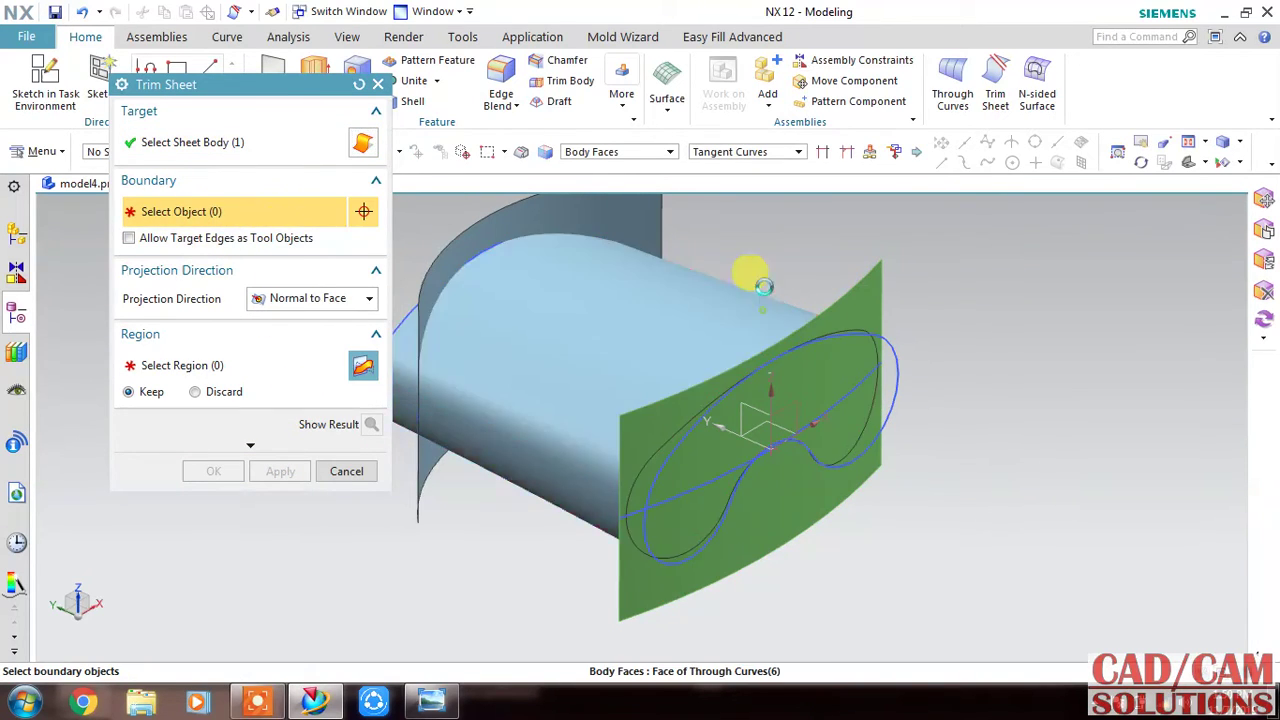
left_click(430, 393)
left_click(372, 425)
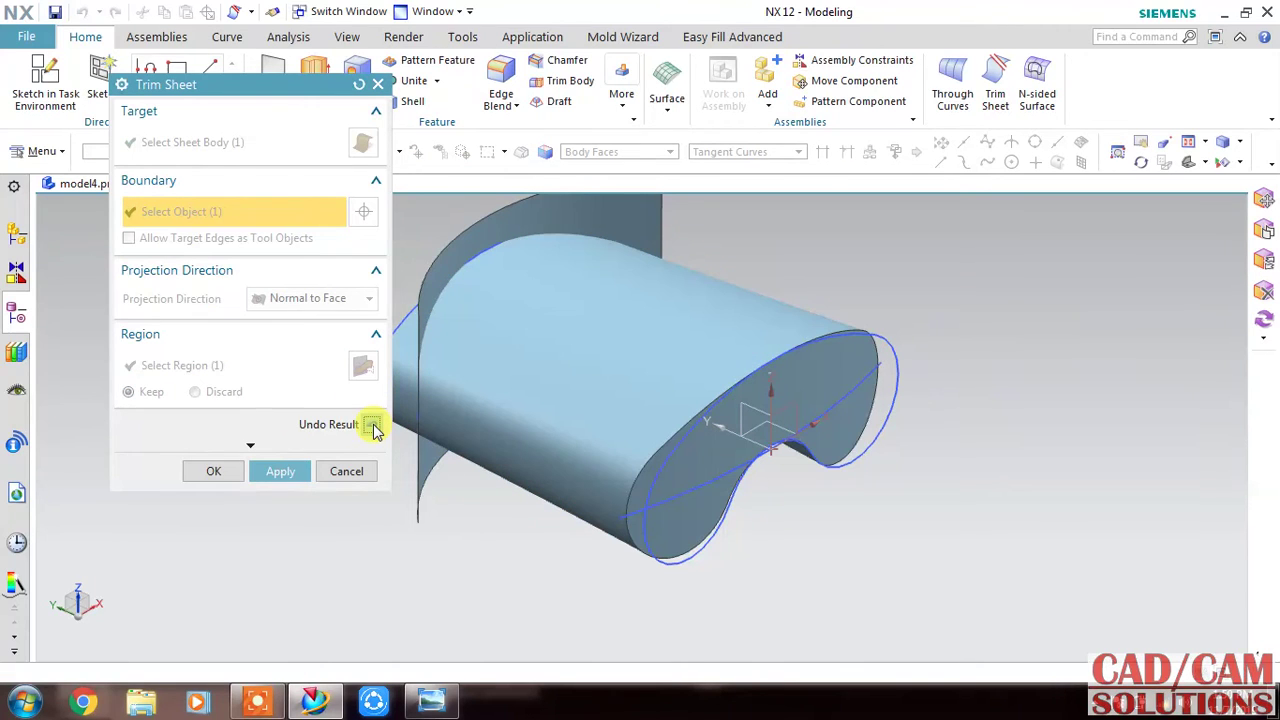
left_click(315, 470)
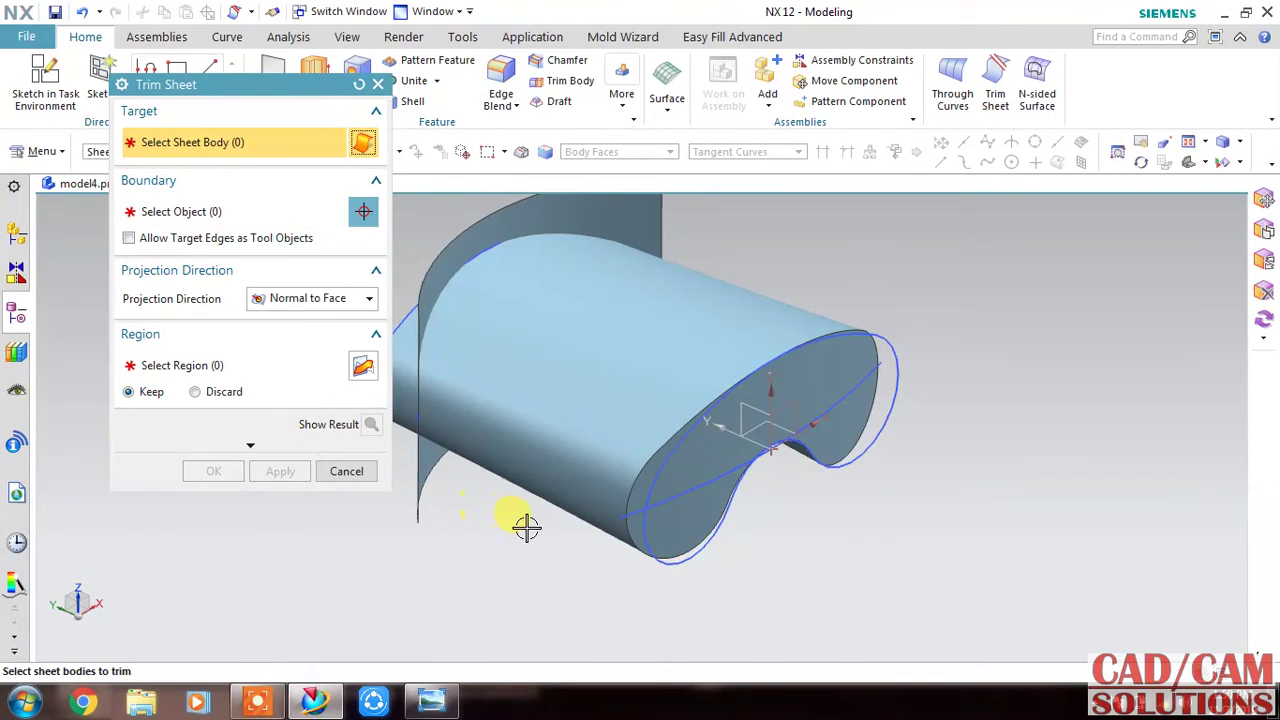
Trim the lofted body again using the extruded arc sheet as the boundary
left_click(519, 368)
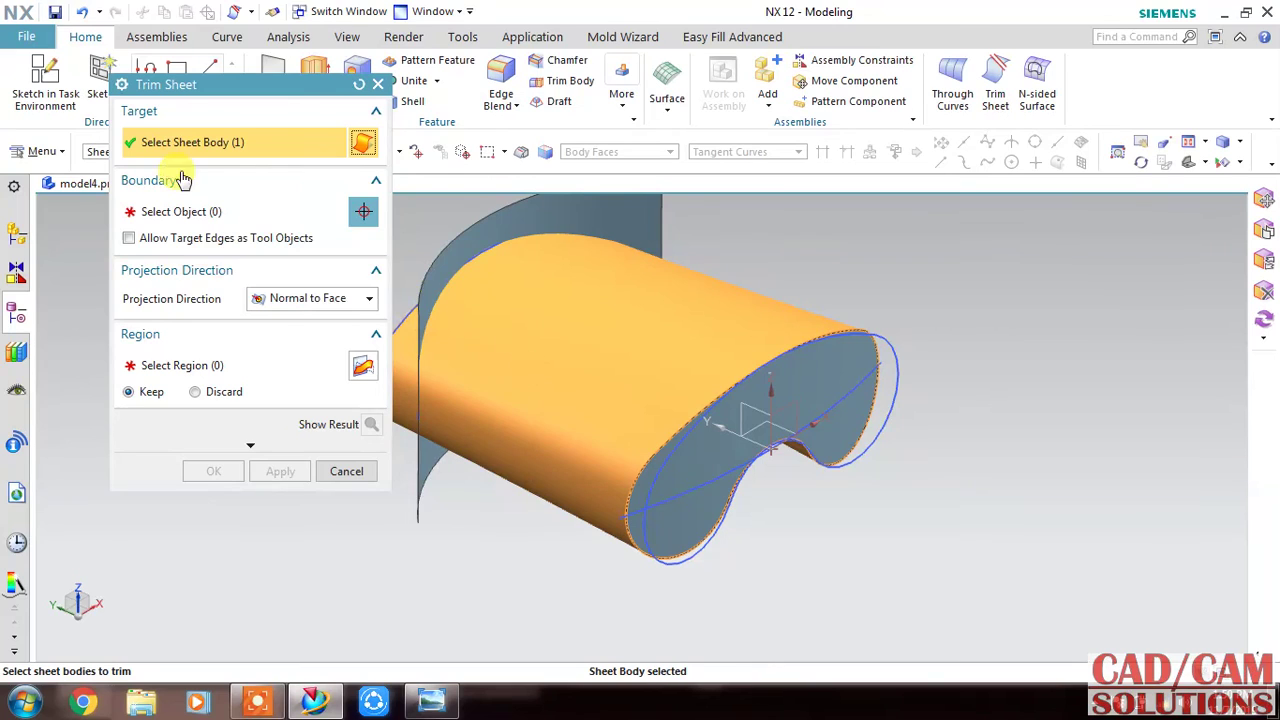
left_click(172, 211)
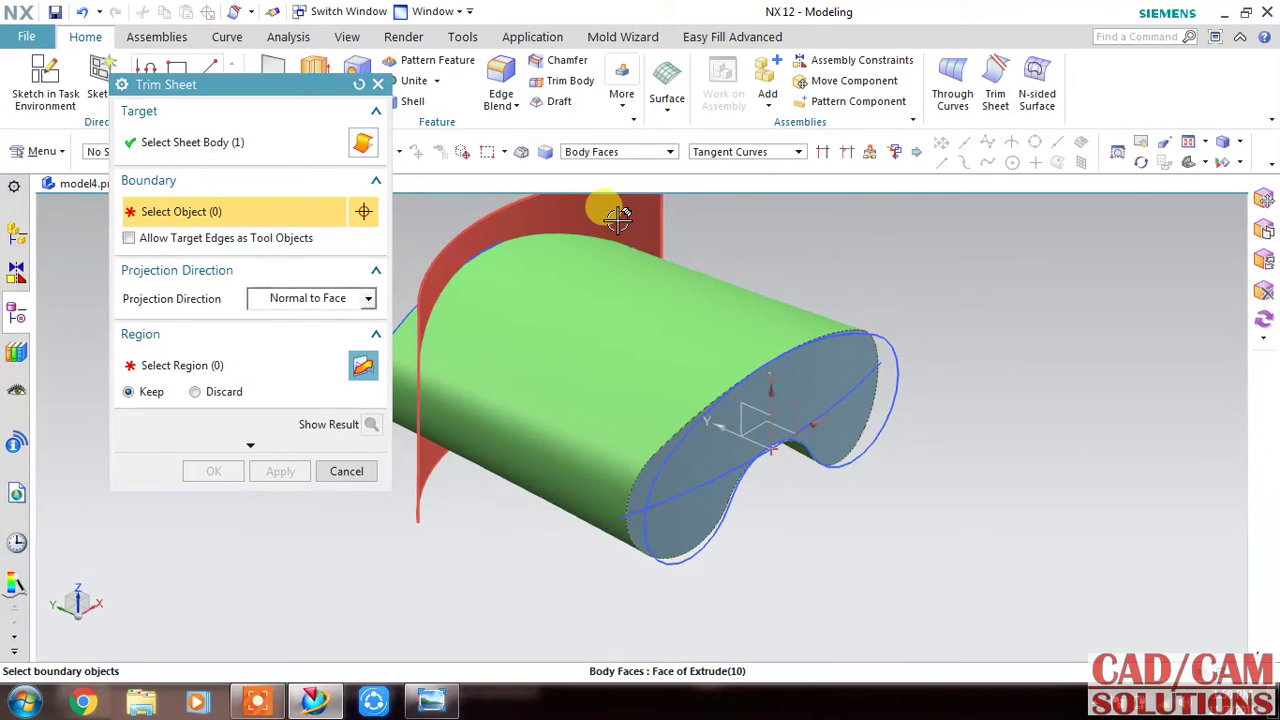
left_click(618, 218)
left_click(370, 424)
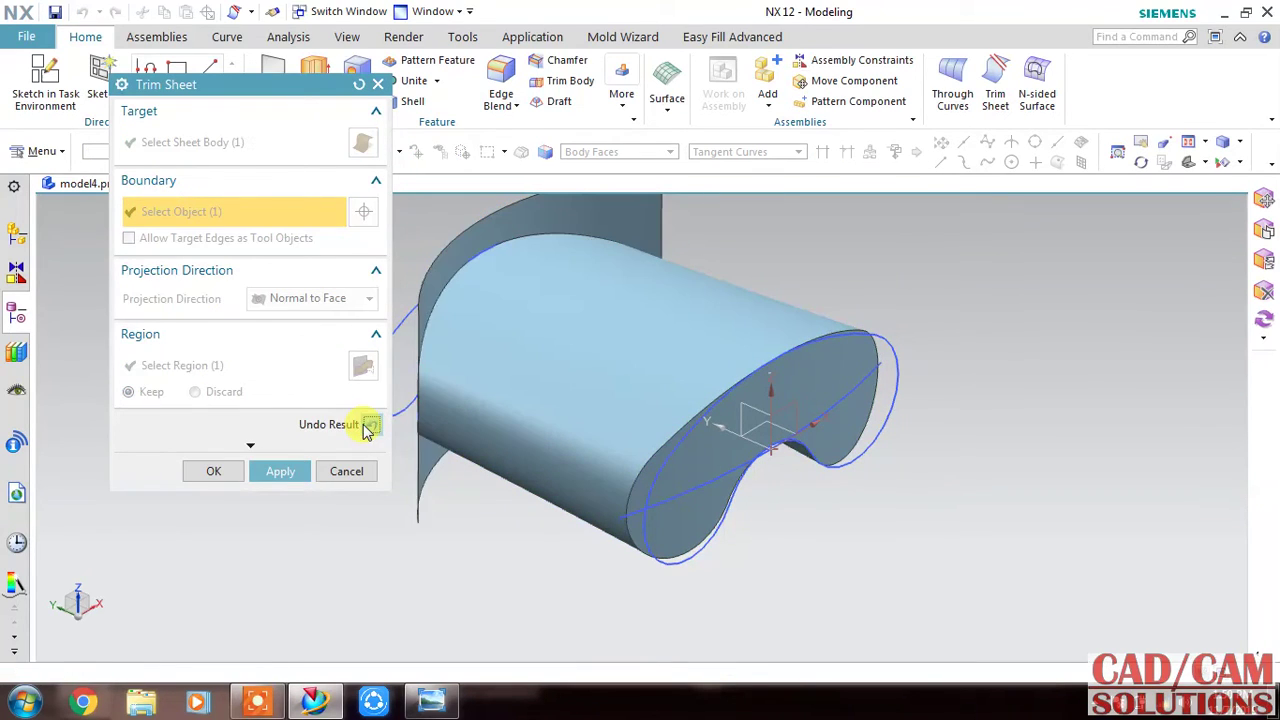
mouse_move(623, 510)
middle_mouse_down()
mouse_move(706, 423)
mouse_move(746, 457)
mouse_move(373, 507)
mouse_move(509, 491)
middle_mouse_up()
left_click(308, 481)
Trim the extruded arc sheet, keeping the selected region
left_click(788, 391)
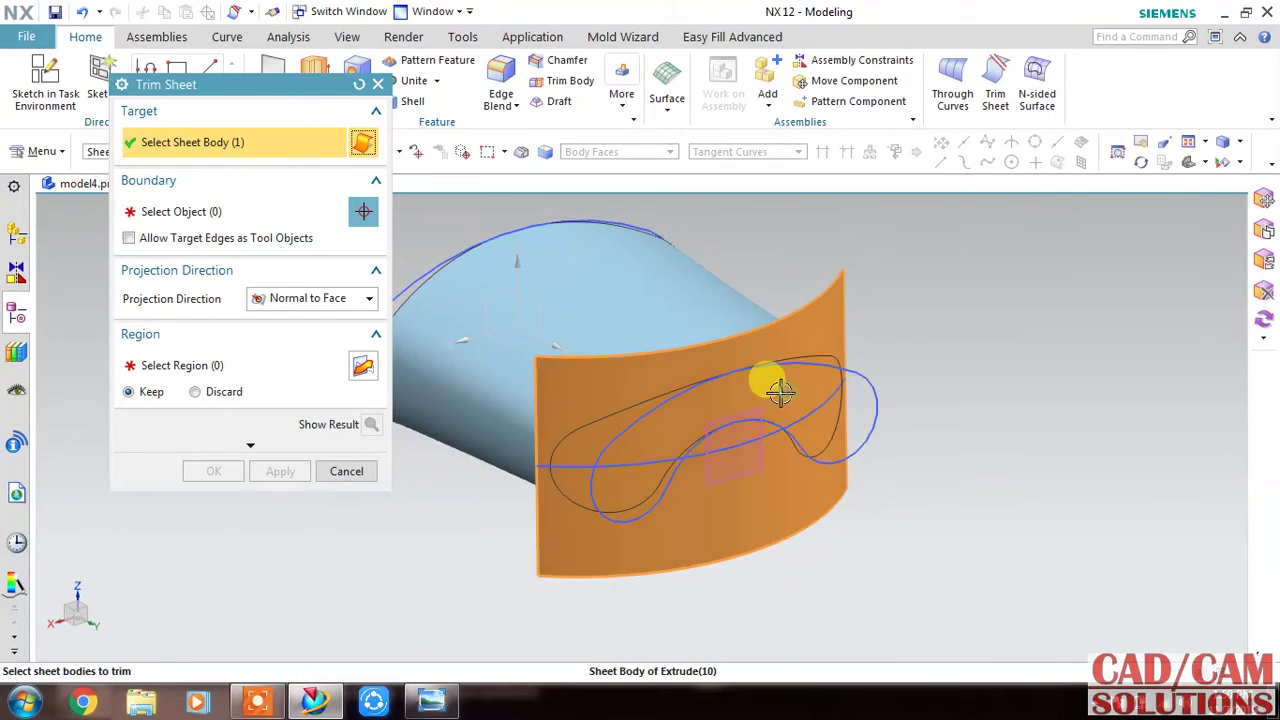
left_click(197, 214)
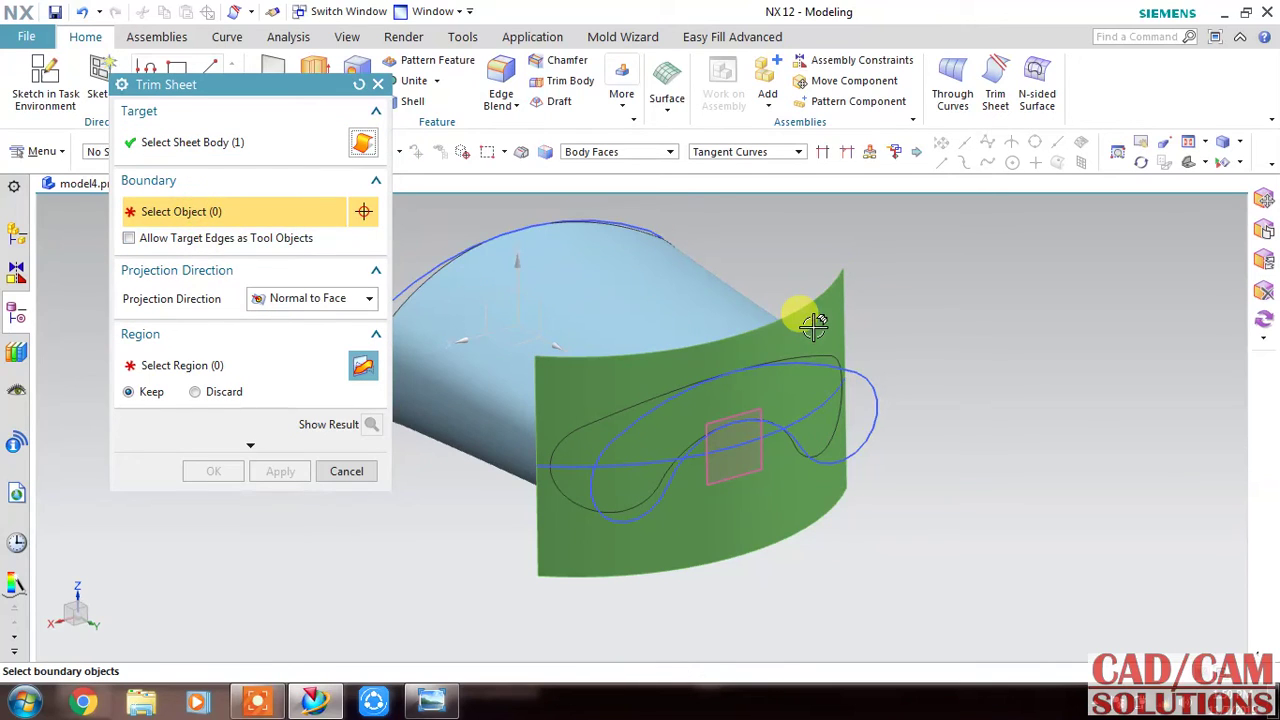
left_click(617, 310)
left_click(368, 424)
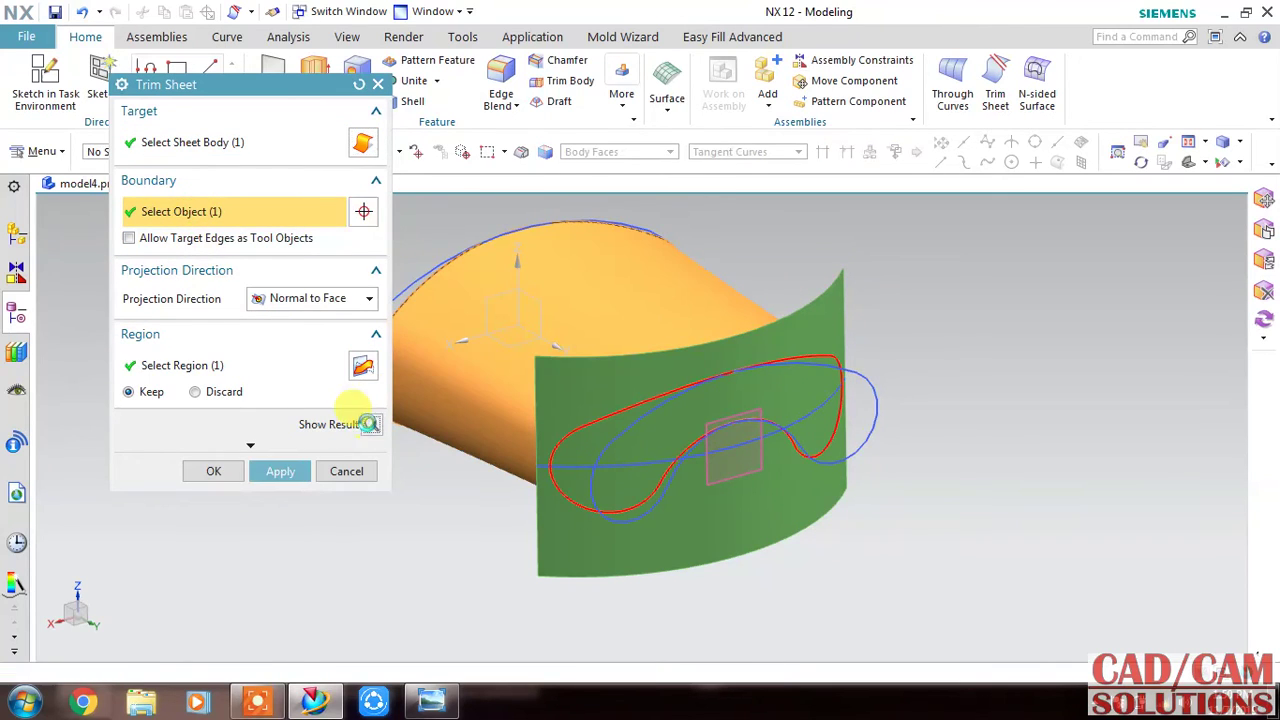
left_click(216, 472)
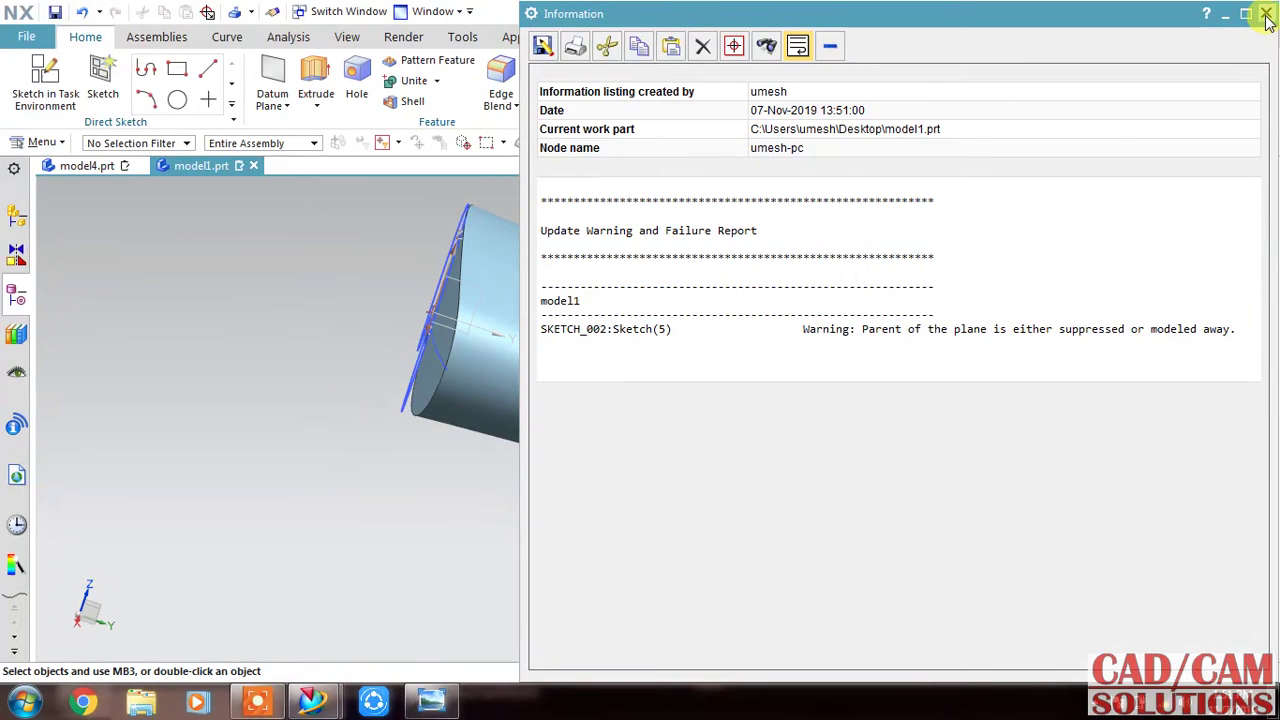
Close the Information window, orbit to the recessed end, and restore NX beside the reference drawing
left_click(1266, 14)
mouse_move(906, 271)
middle_mouse_down()
mouse_move(880, 351)
mouse_move(991, 346)
mouse_move(1006, 374)
mouse_move(990, 390)
middle_mouse_up()
left_click(707, 531)
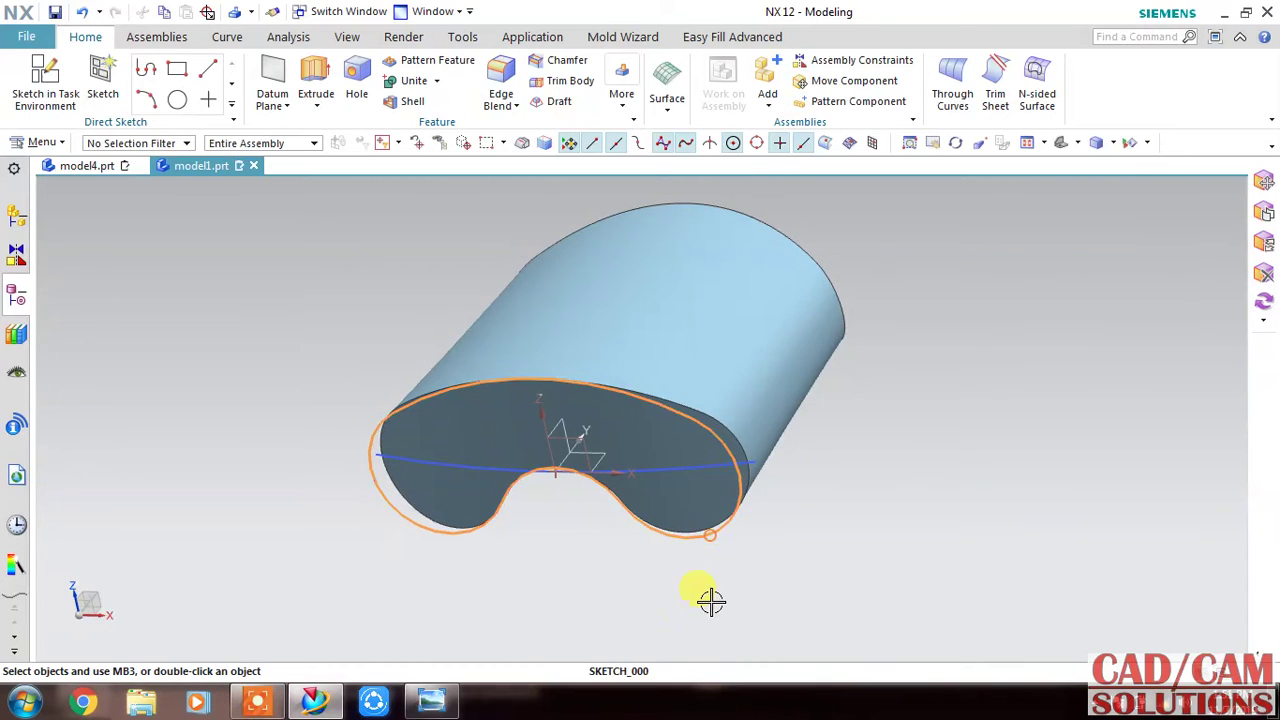
key("Escape")
mouse_move(583, 526)
middle_mouse_down()
mouse_move(803, 489)
mouse_move(803, 526)
mouse_move(824, 545)
mouse_move(777, 569)
mouse_move(723, 526)
mouse_move(756, 505)
mouse_move(757, 529)
mouse_move(747, 500)
middle_mouse_up()
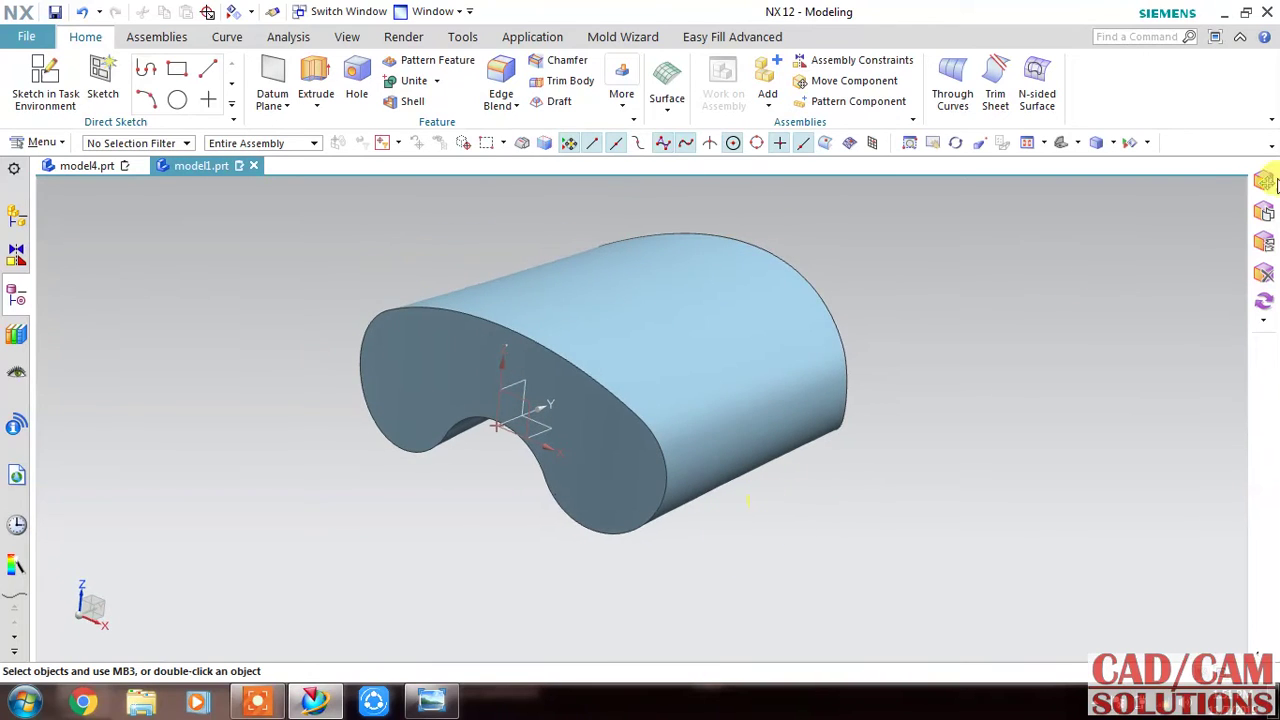
left_click(1246, 14)
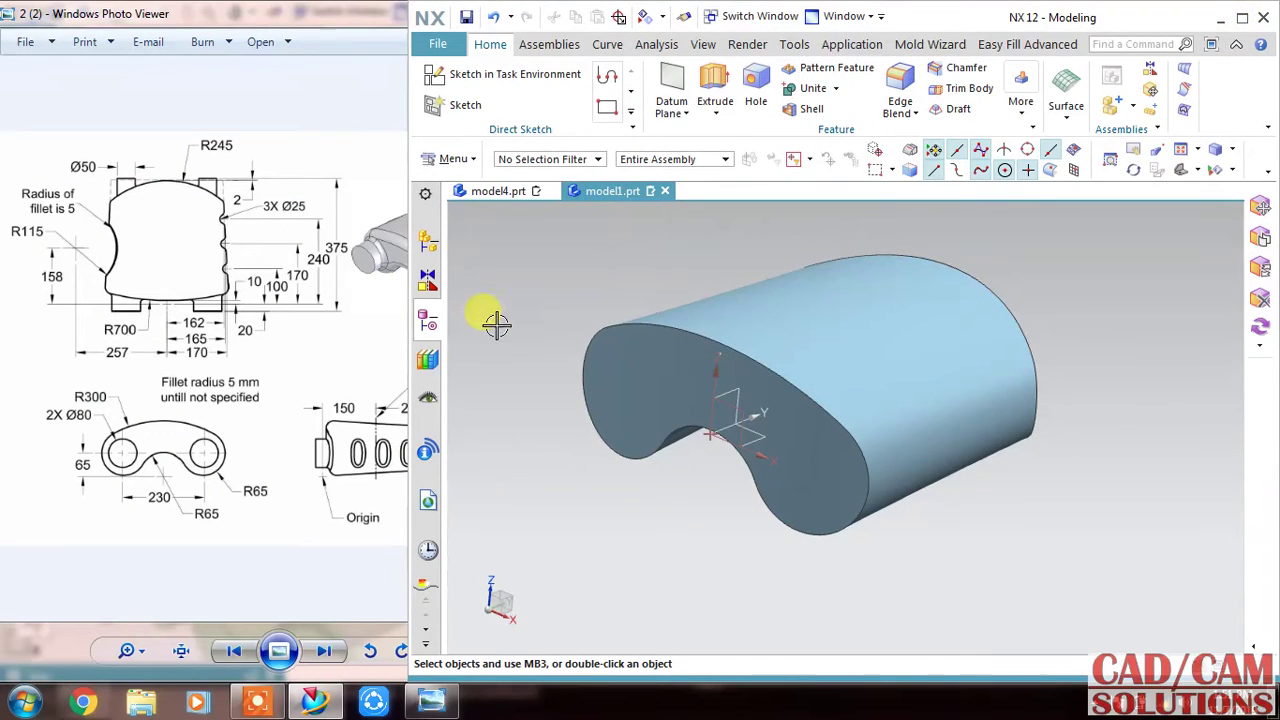
mouse_move(1006, 372)
middle_mouse_down()
mouse_move(1021, 339)
mouse_move(920, 495)
middle_mouse_up()
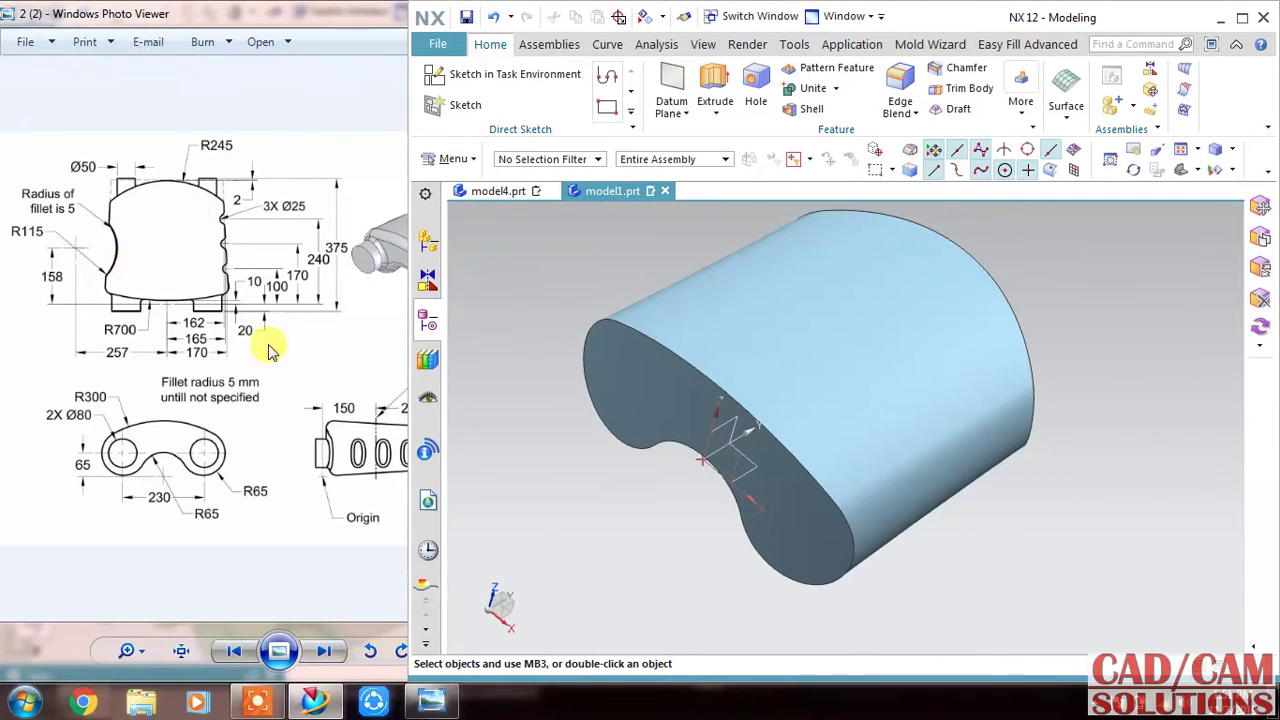
Create a new sketch on a plane through the body, oriented along the X-axis
left_click(500, 76)
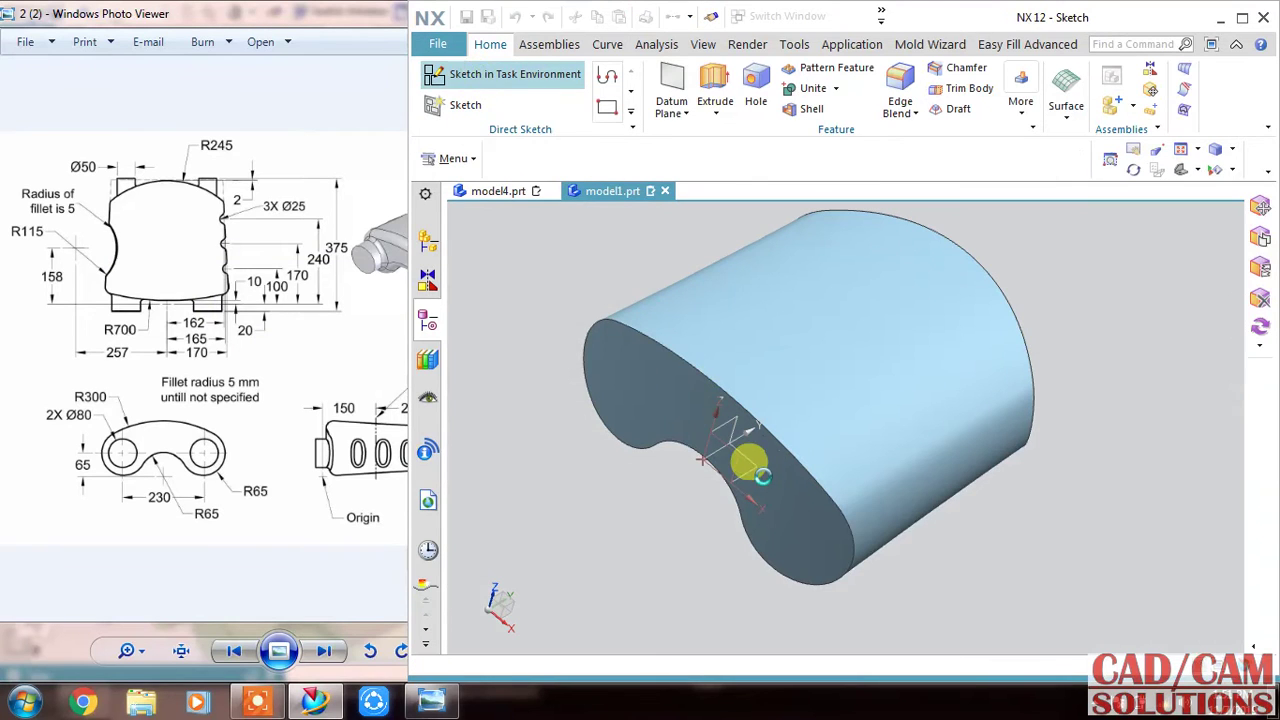
left_click(767, 469)
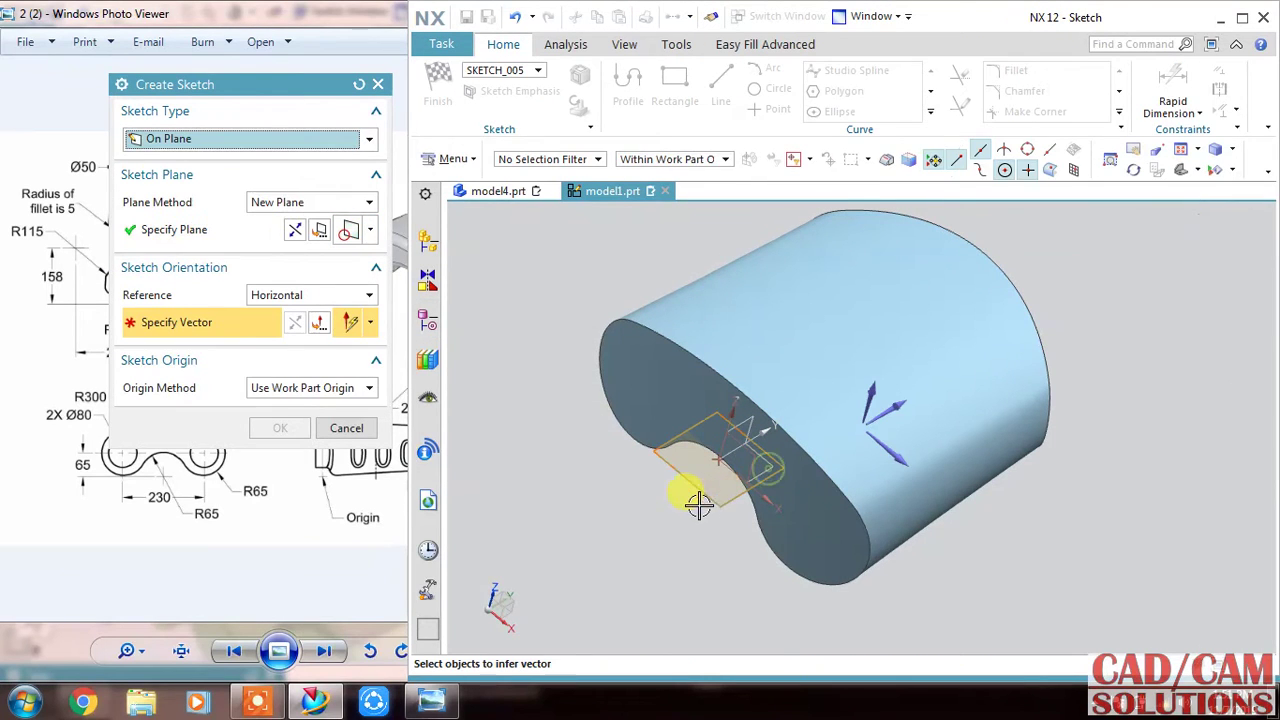
left_click(864, 452)
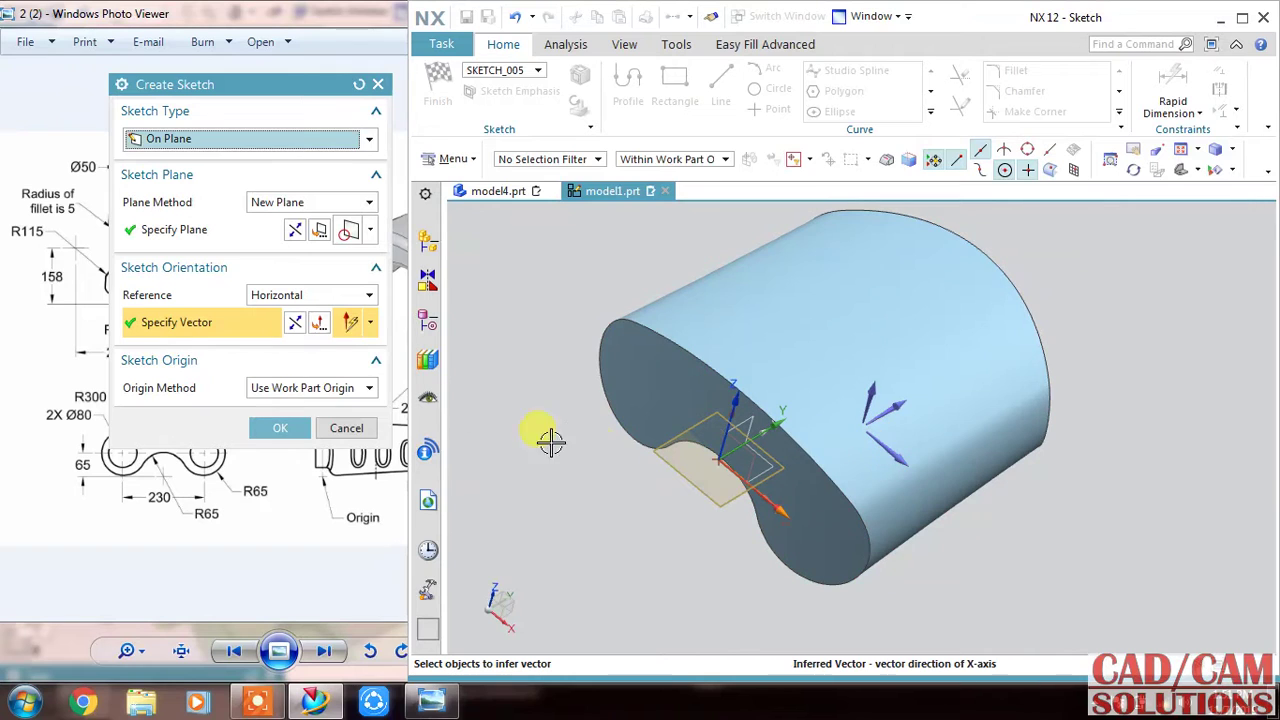
left_click(280, 428)
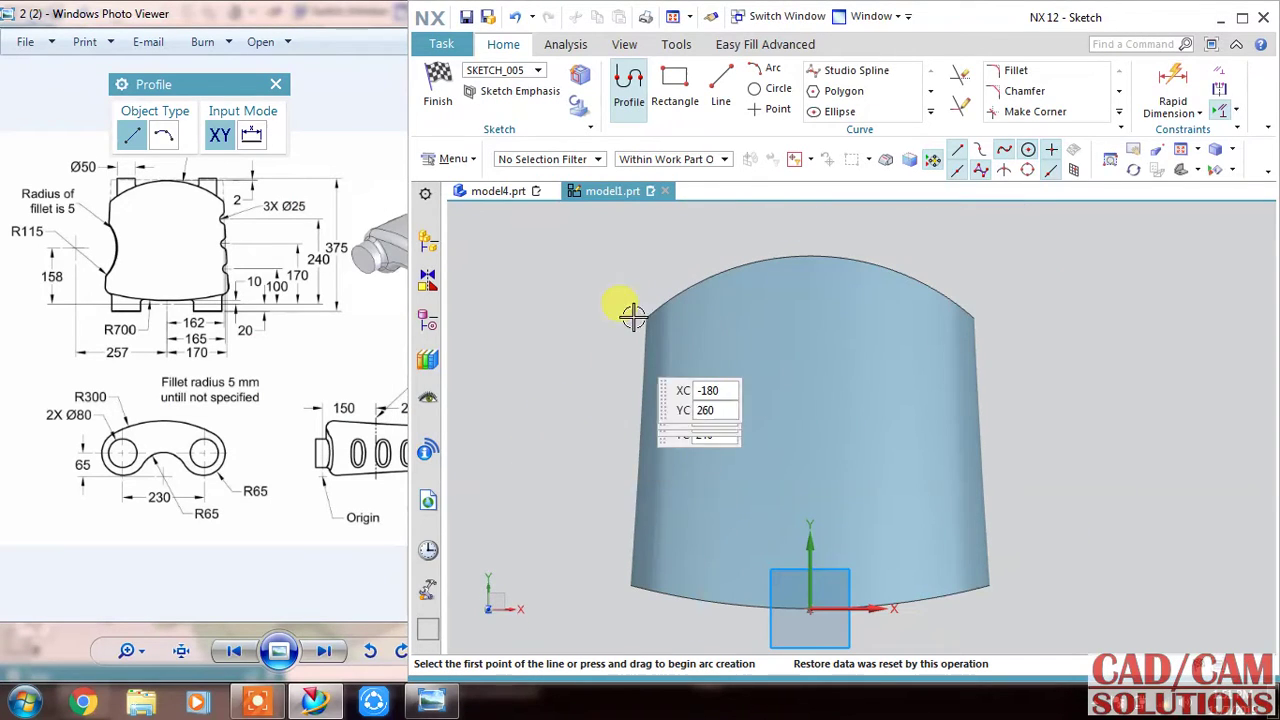
Draw a three-point arc beside the body's left side
left_click(762, 70)
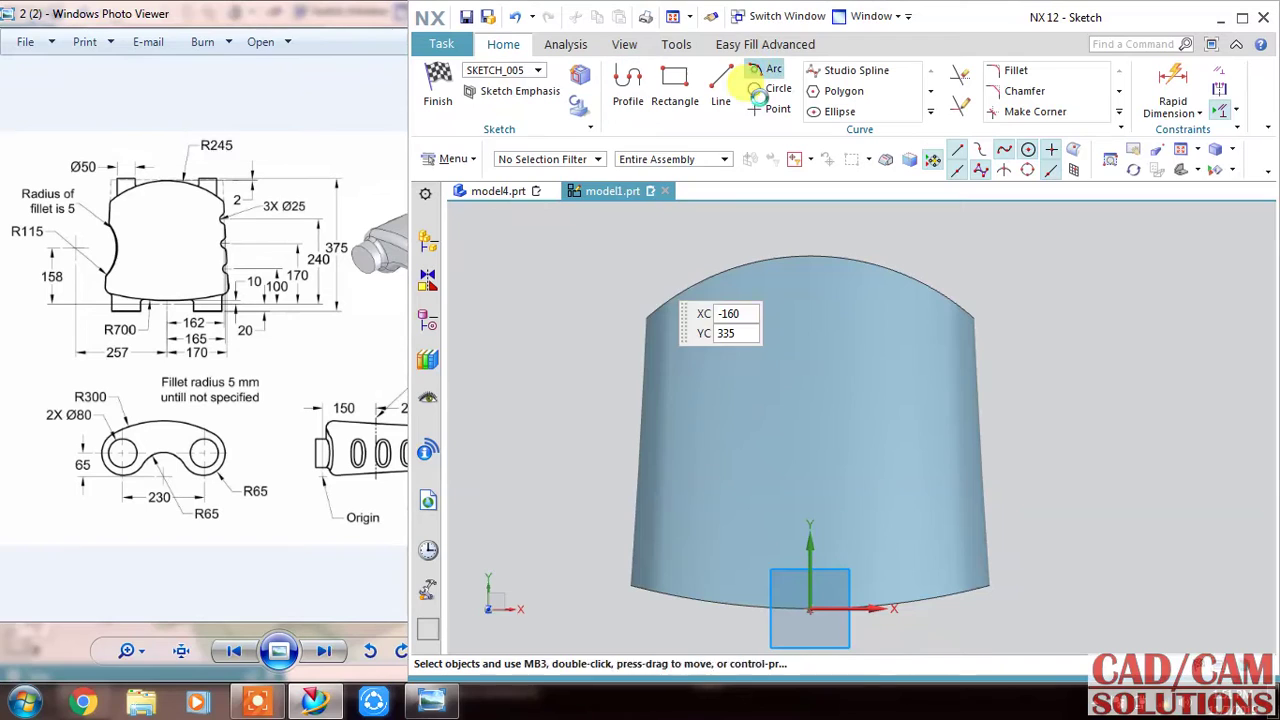
left_click(642, 358)
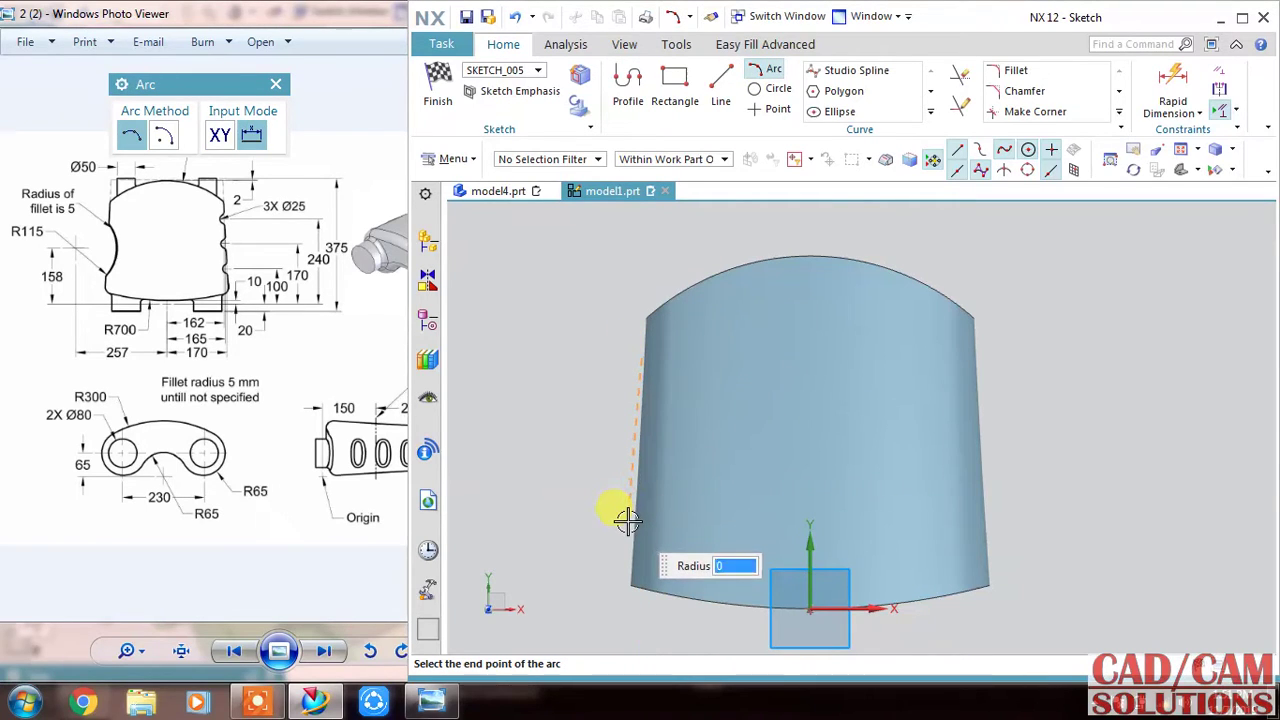
left_click(627, 520)
left_click(564, 302)
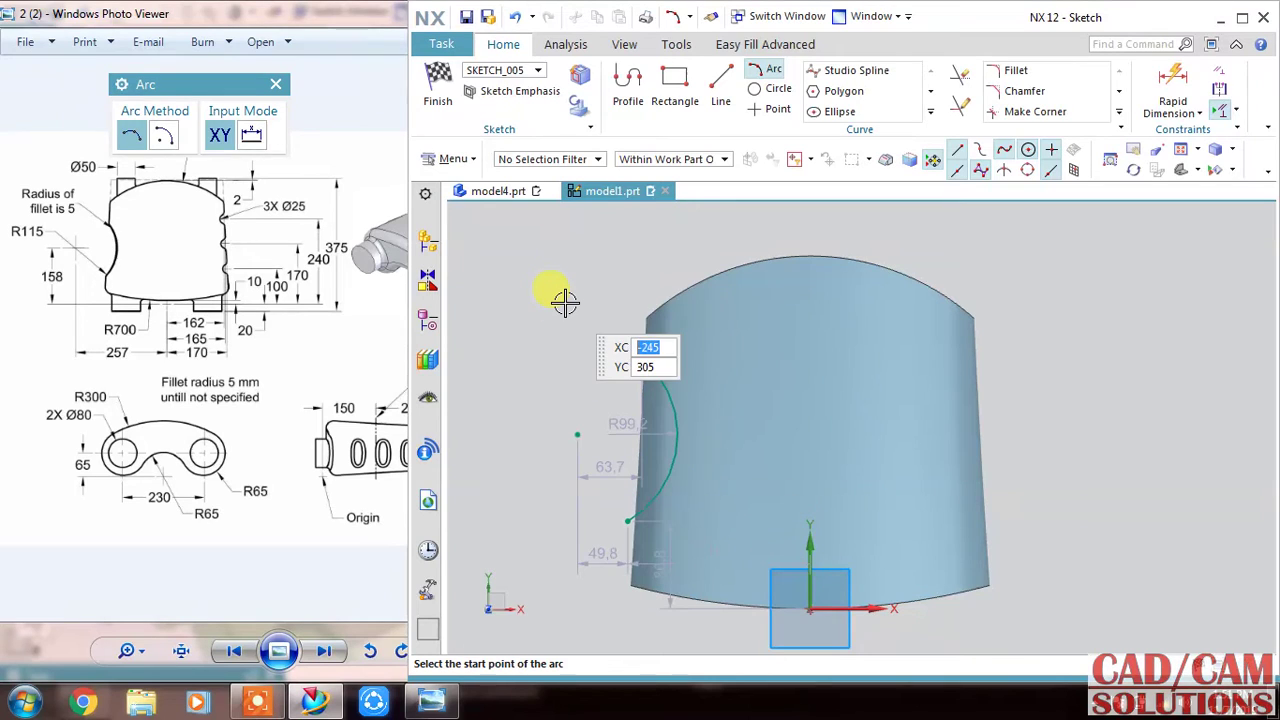
key("Escape")
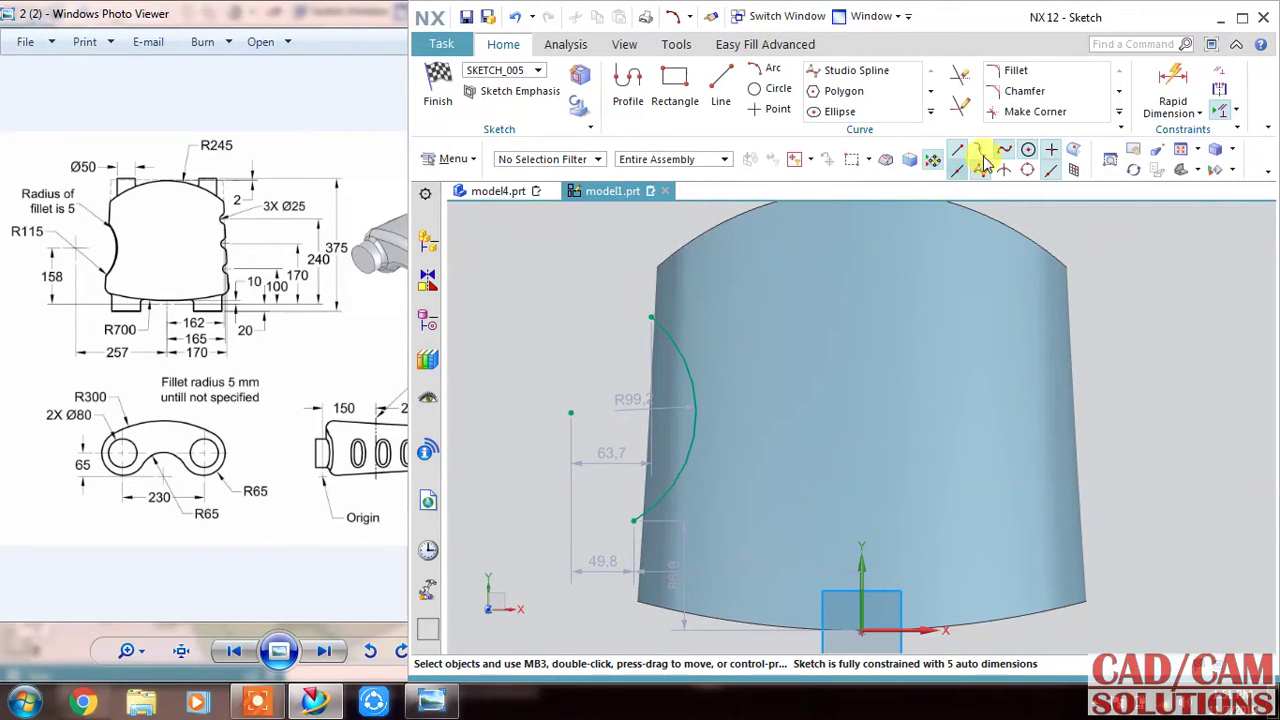
Dimension the arc centre 158 above the X-axis (p65)
left_click(1172, 80)
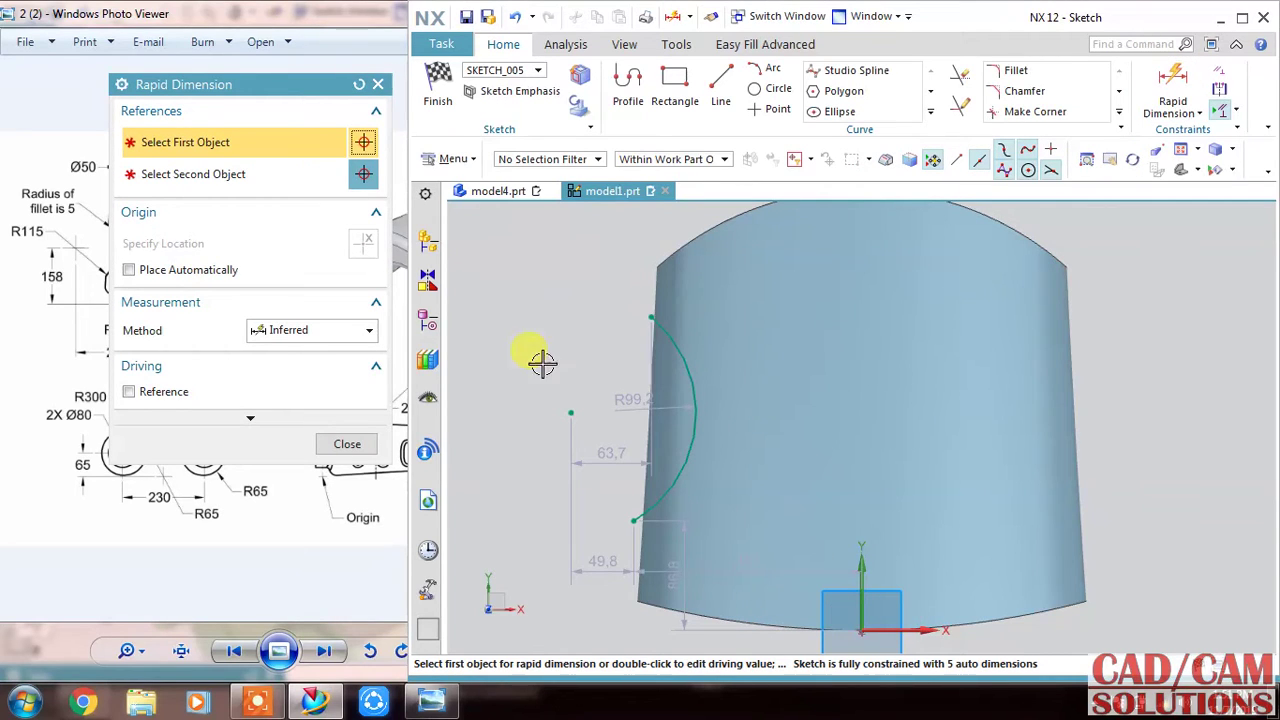
left_click(926, 628)
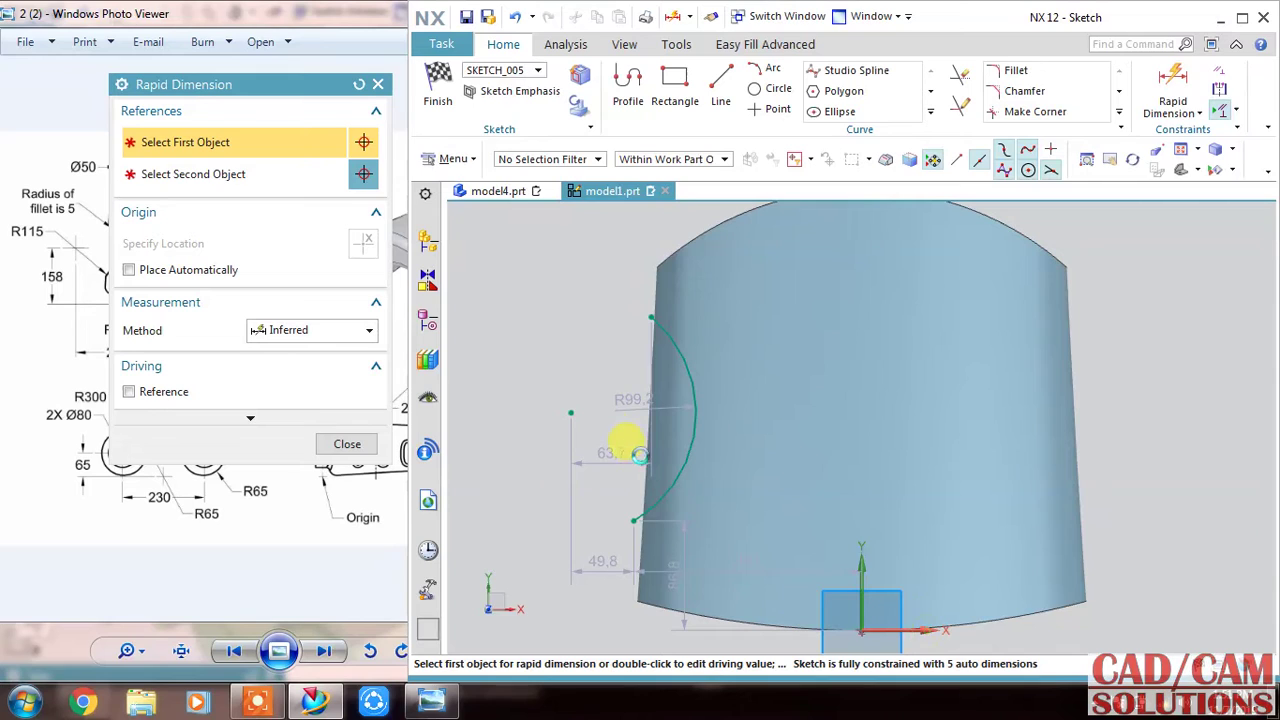
left_click(518, 490)
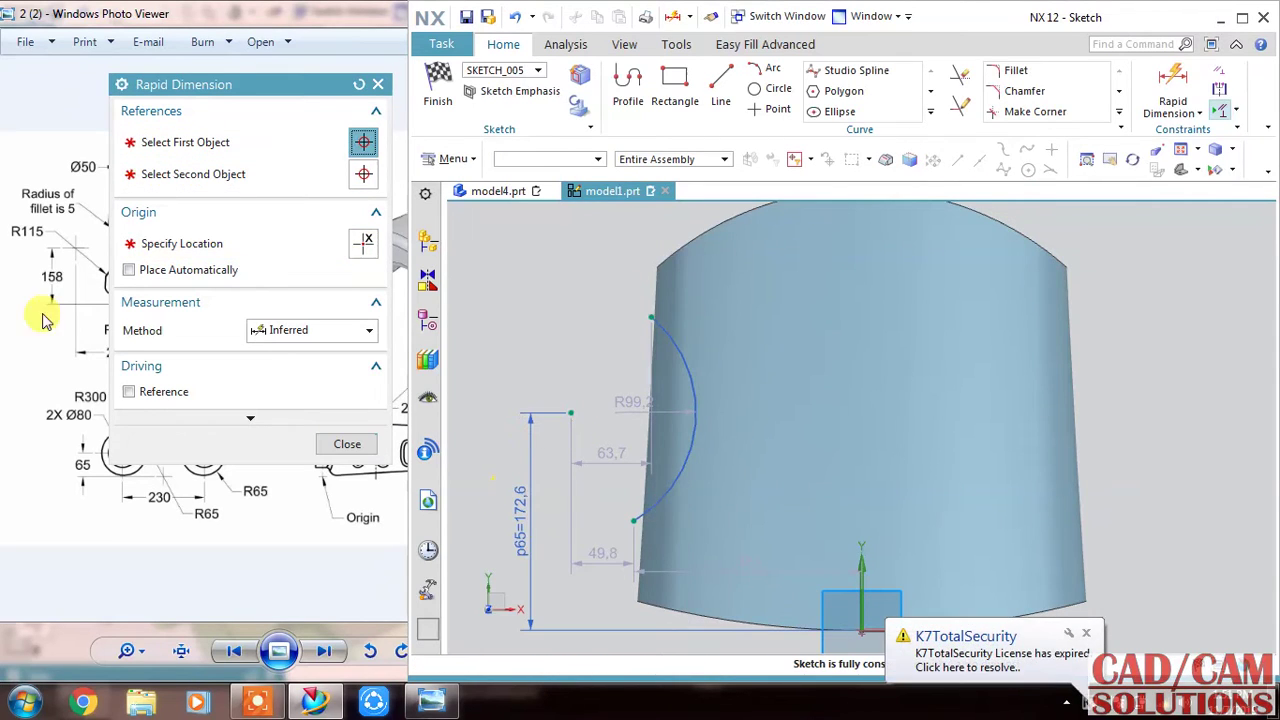
left_click_drag(222, 90, 436, 23)
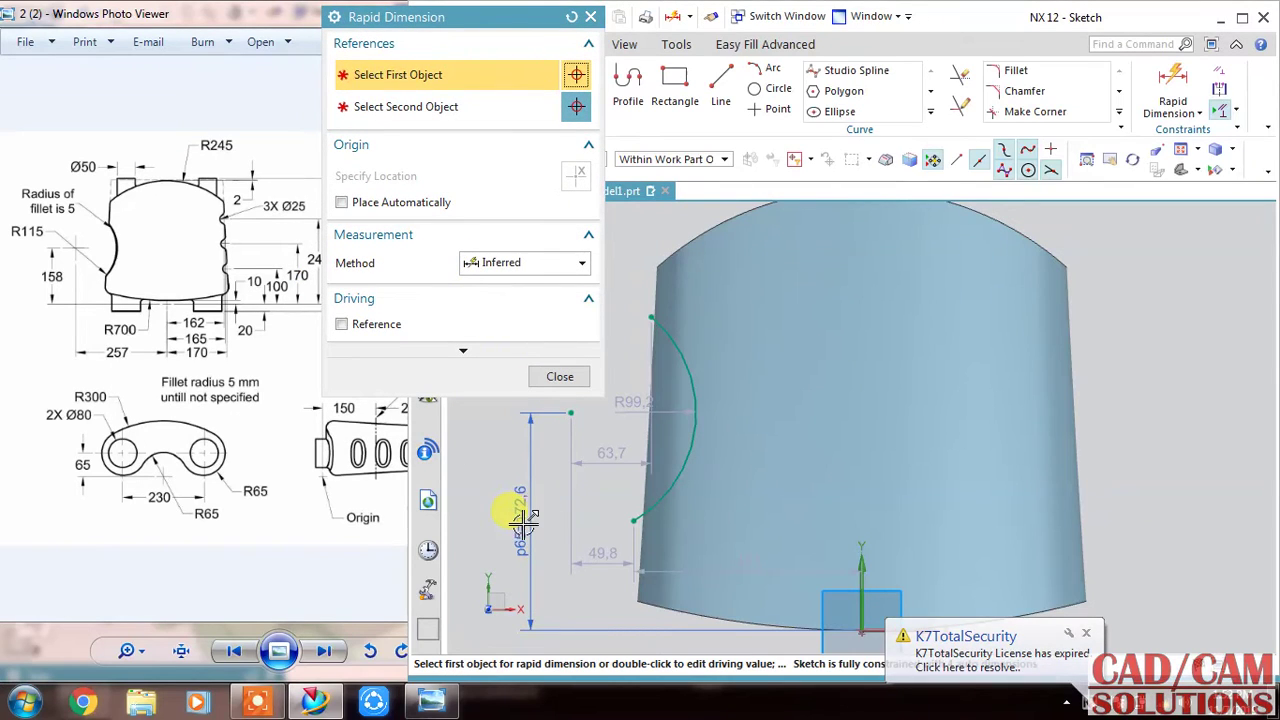
double_click(522, 520)
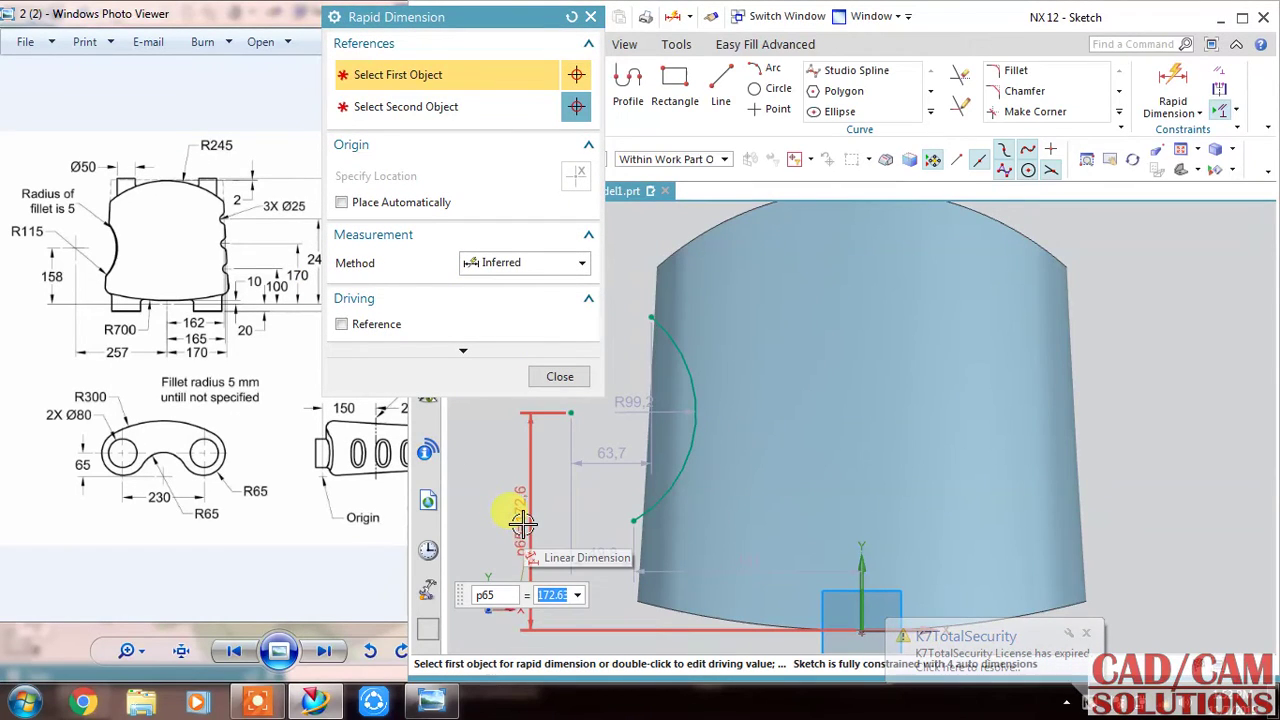
type("158")
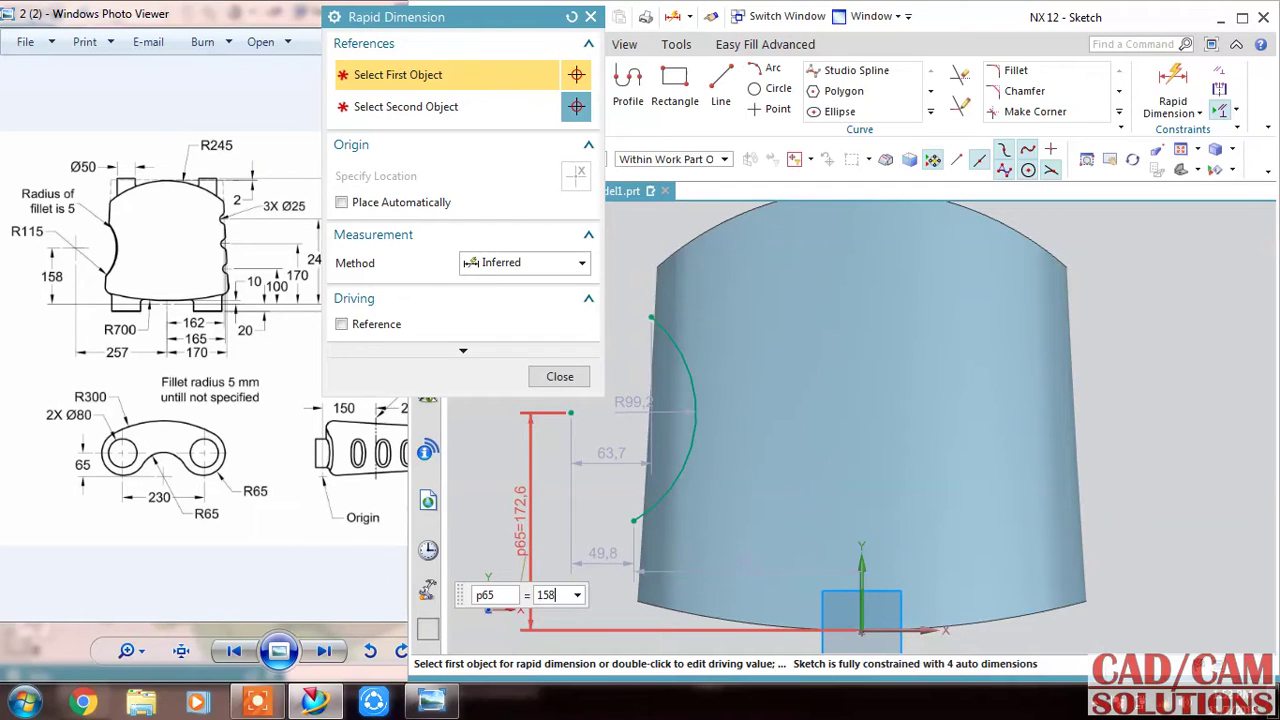
key("Return")
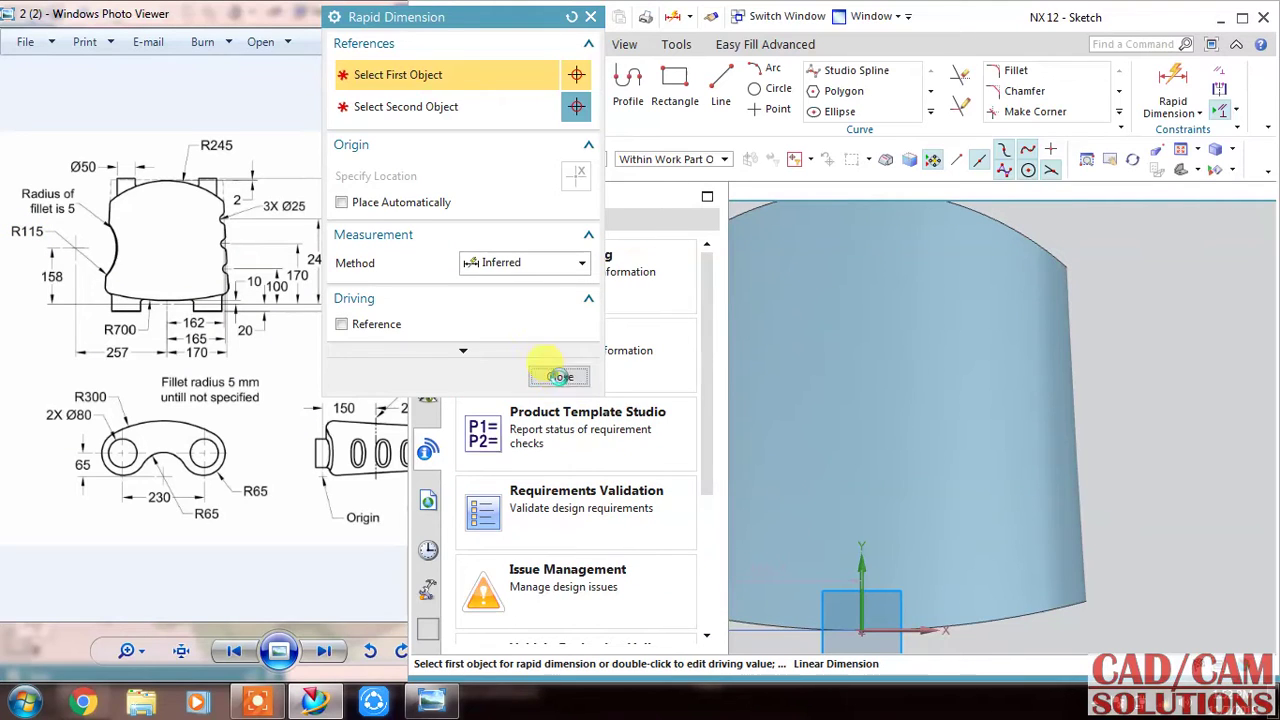
left_click(559, 376)
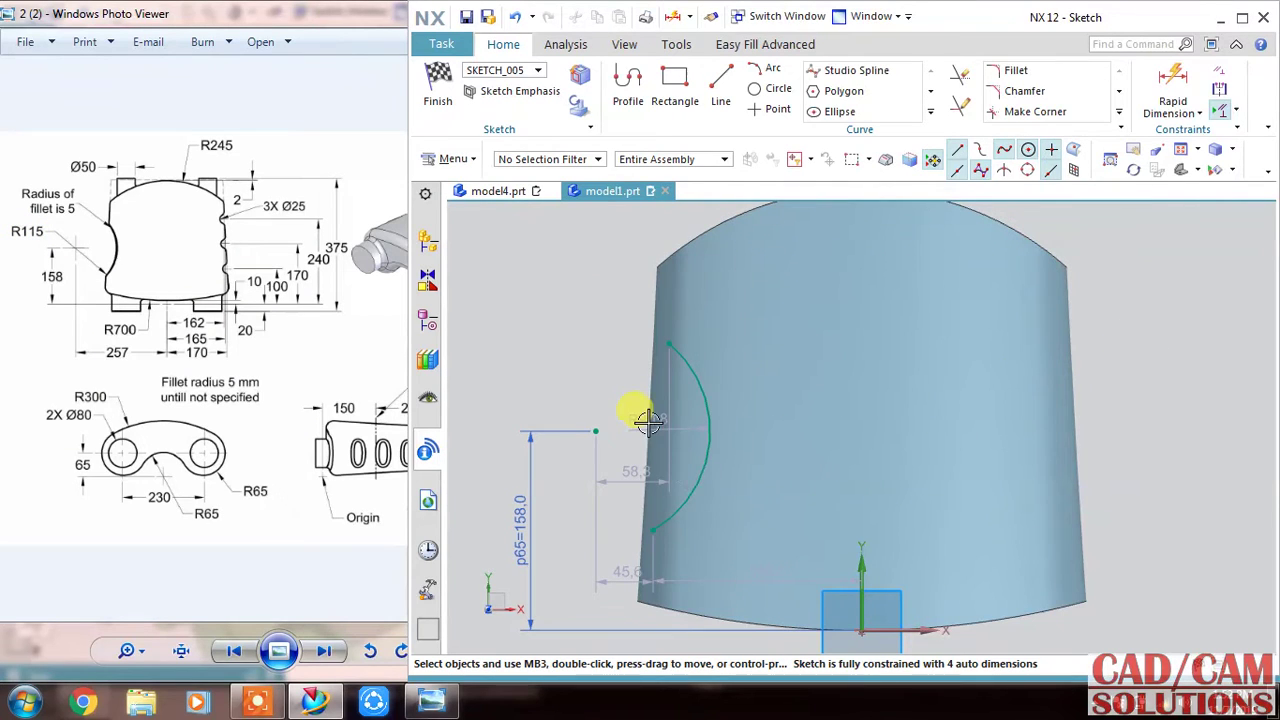
Give the arc a 115 radius and shift it further left
left_click(620, 393)
type("115")
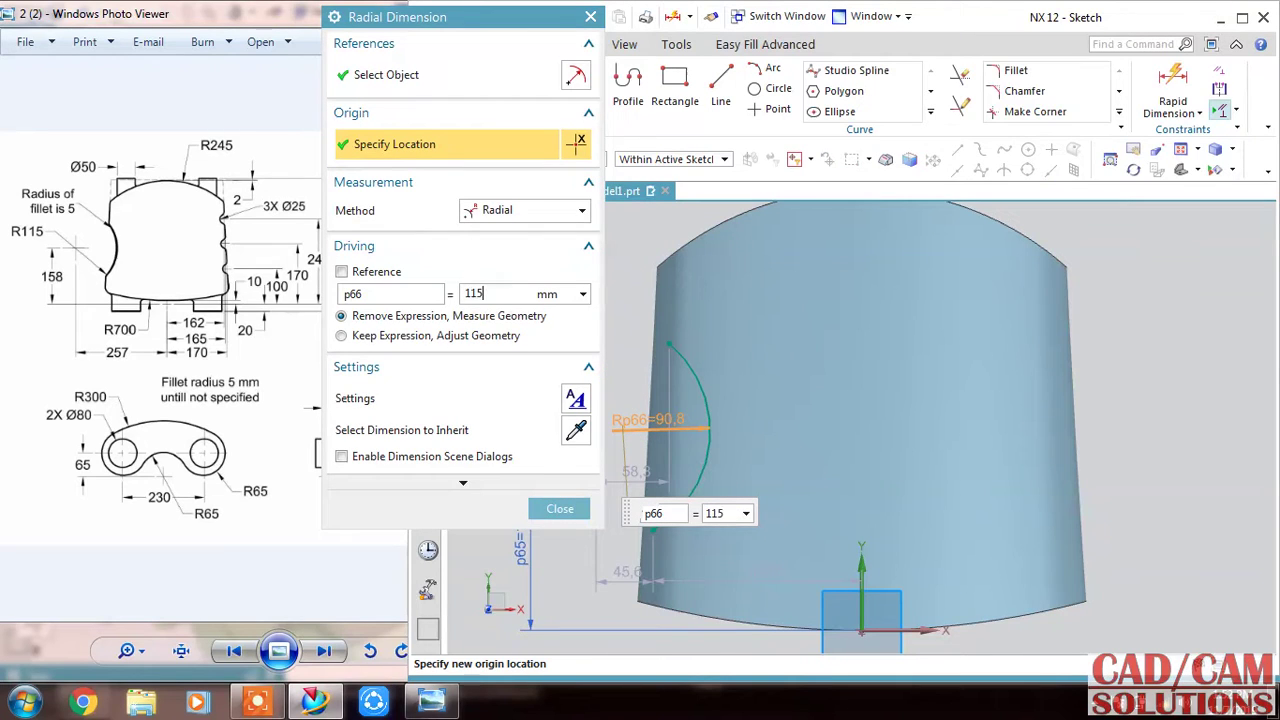
key("Return")
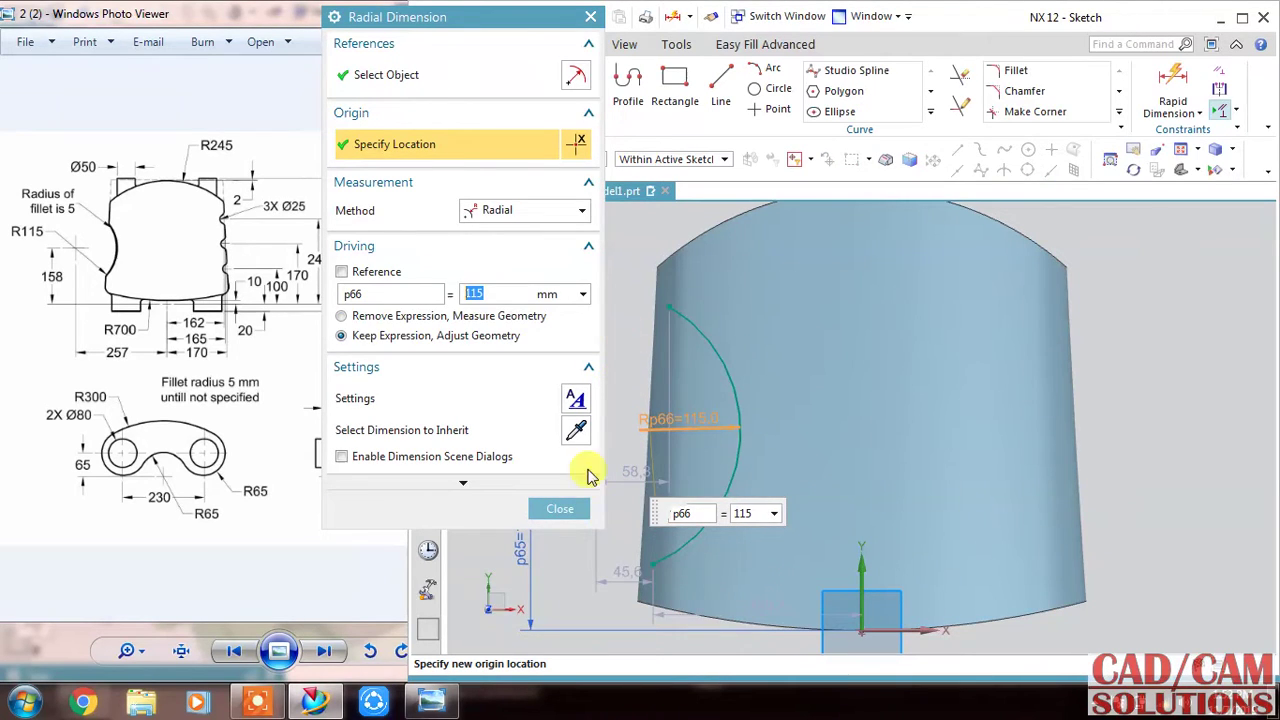
left_click(550, 508)
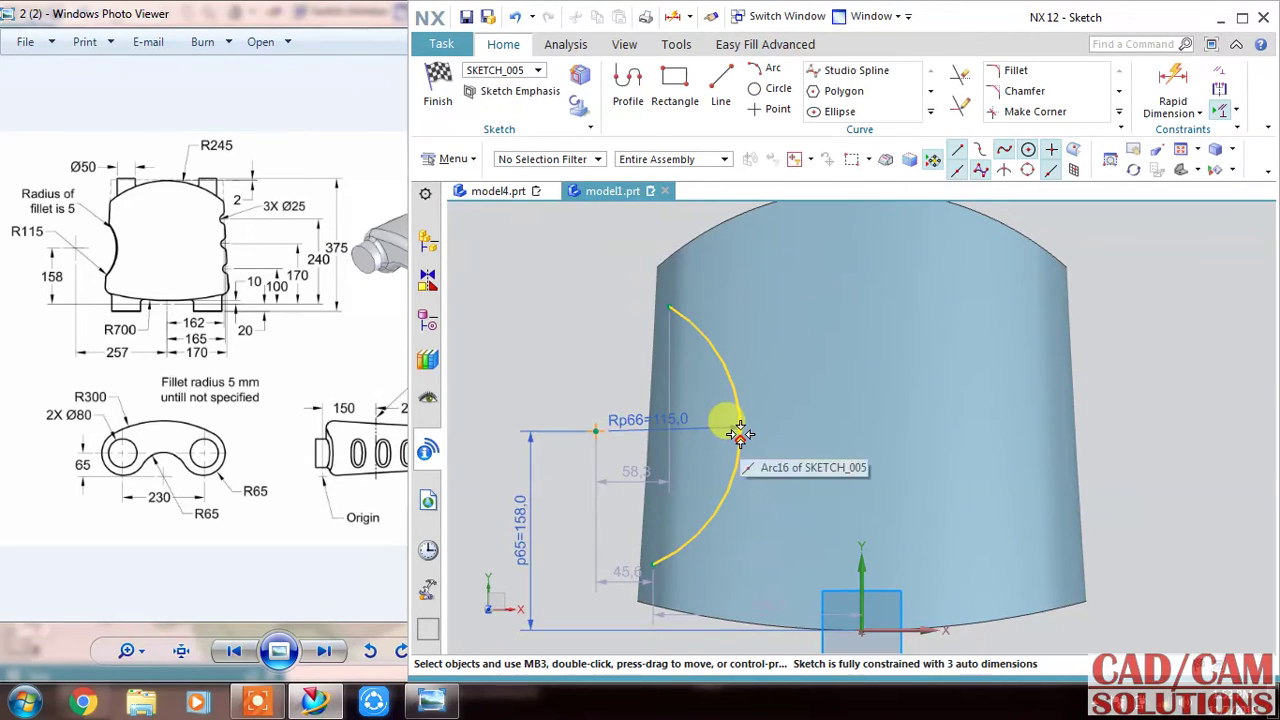
left_click_drag(740, 433, 697, 436)
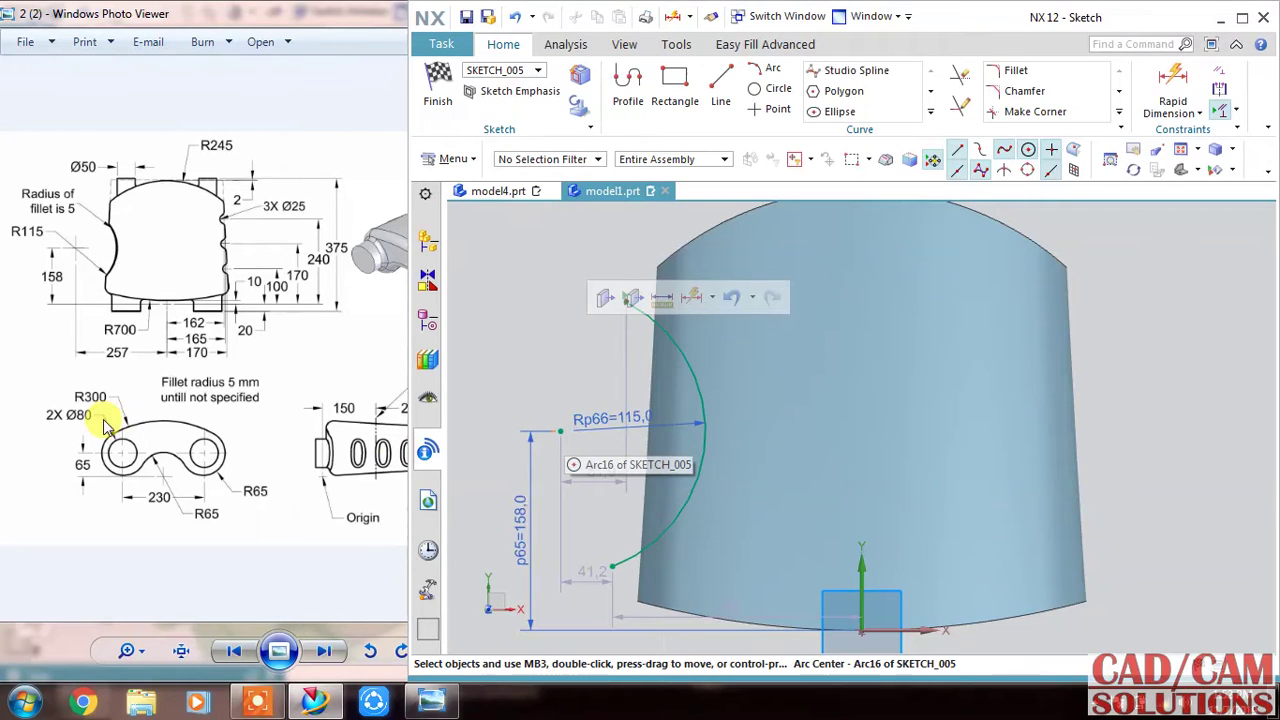
scroll(750, 483, "down", 2)
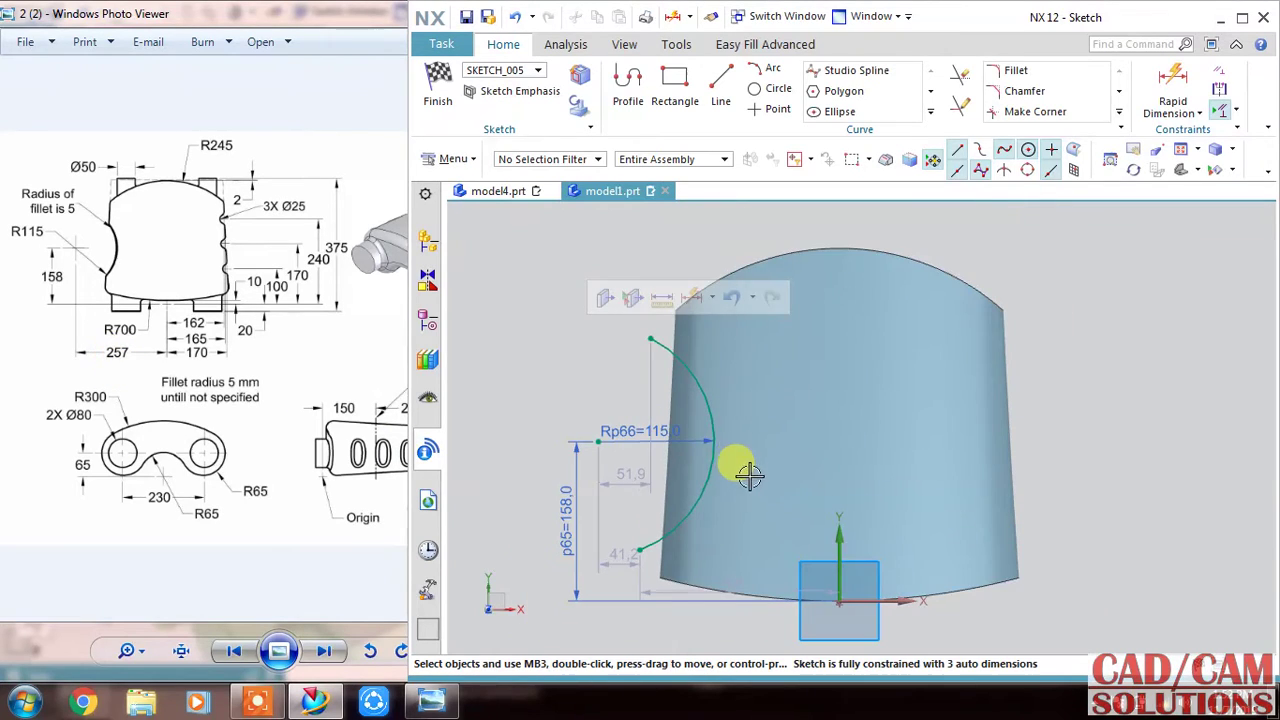
Add a horizontal dimension of 257 from the origin to the arc centre
left_click(1172, 88)
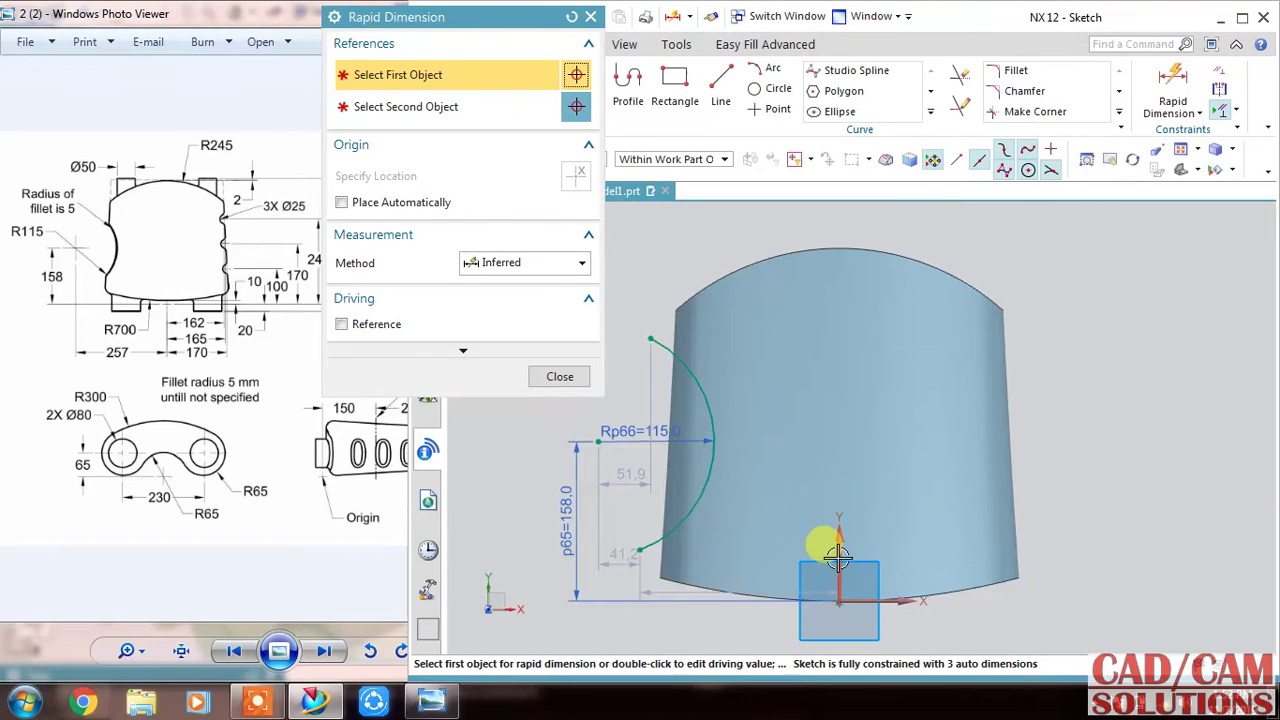
left_click(842, 553)
left_click(598, 441)
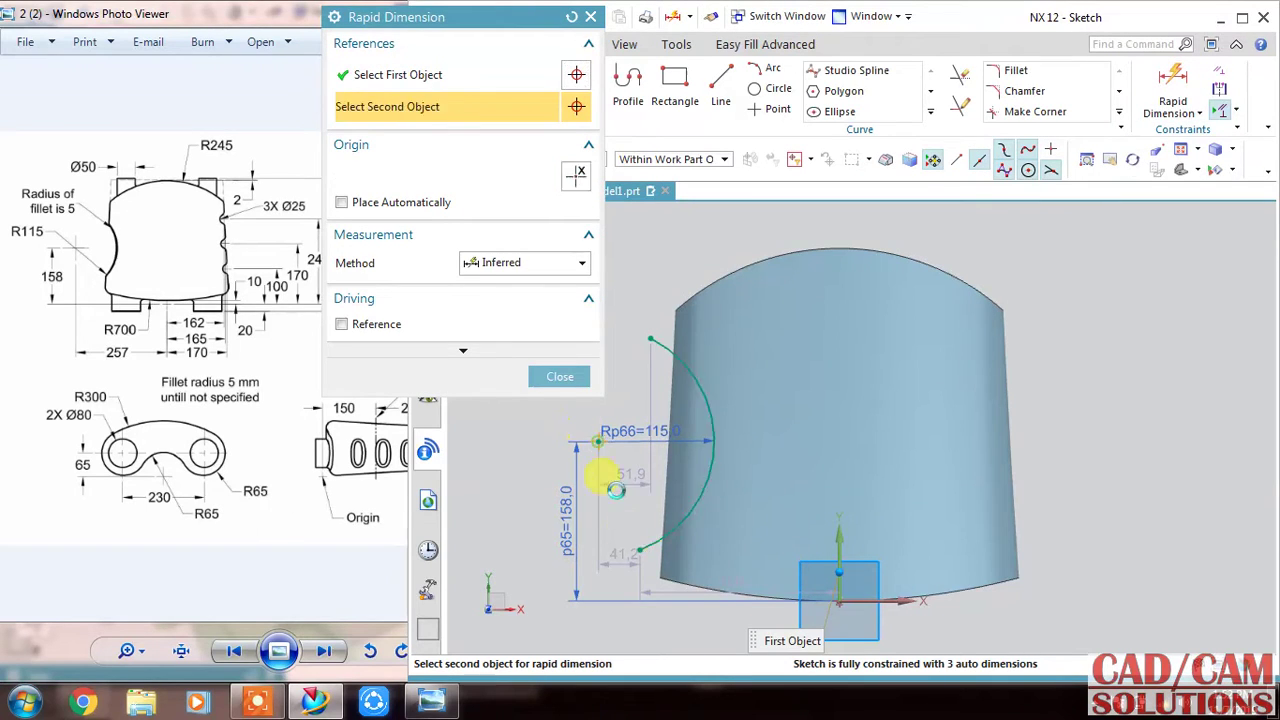
left_click(685, 622)
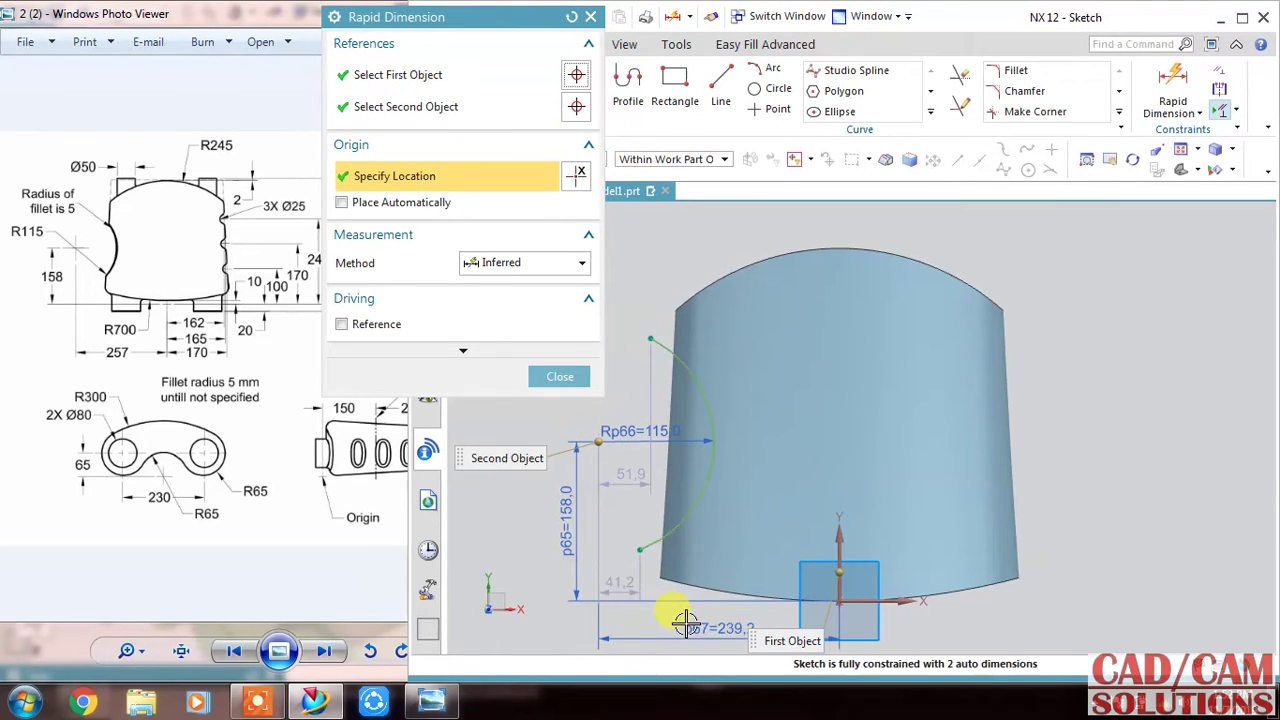
type("2")
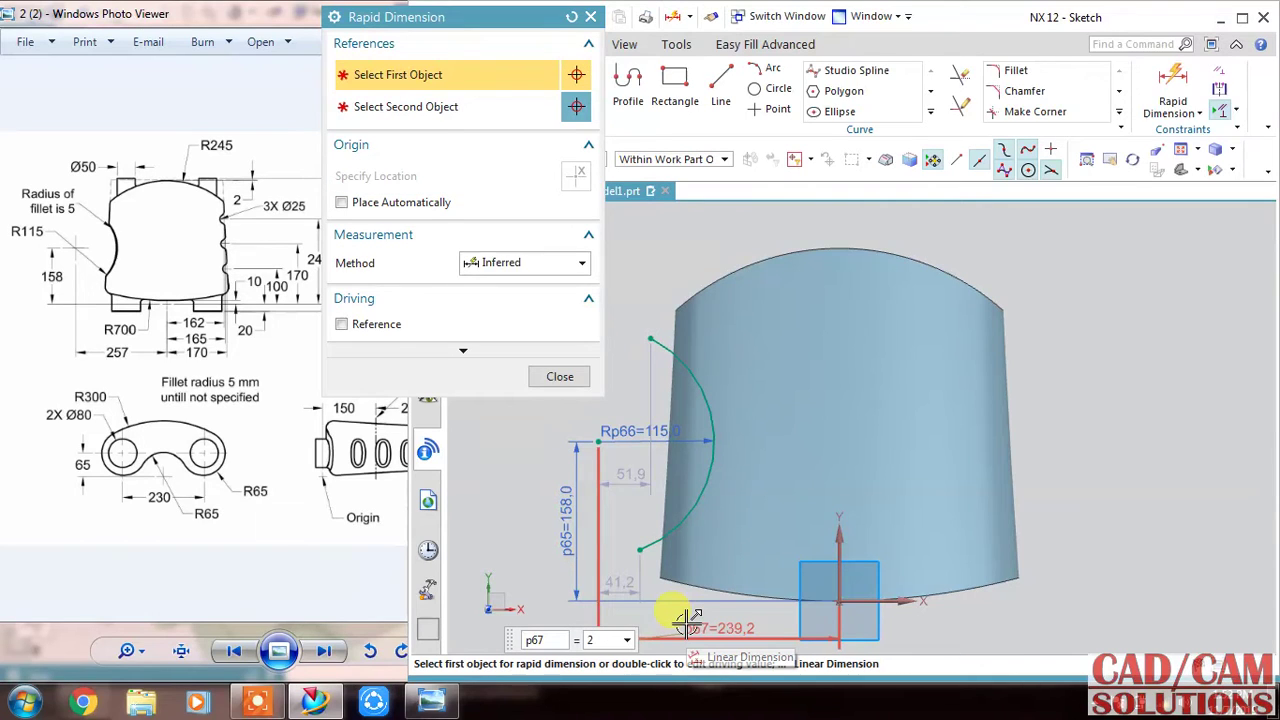
type("57")
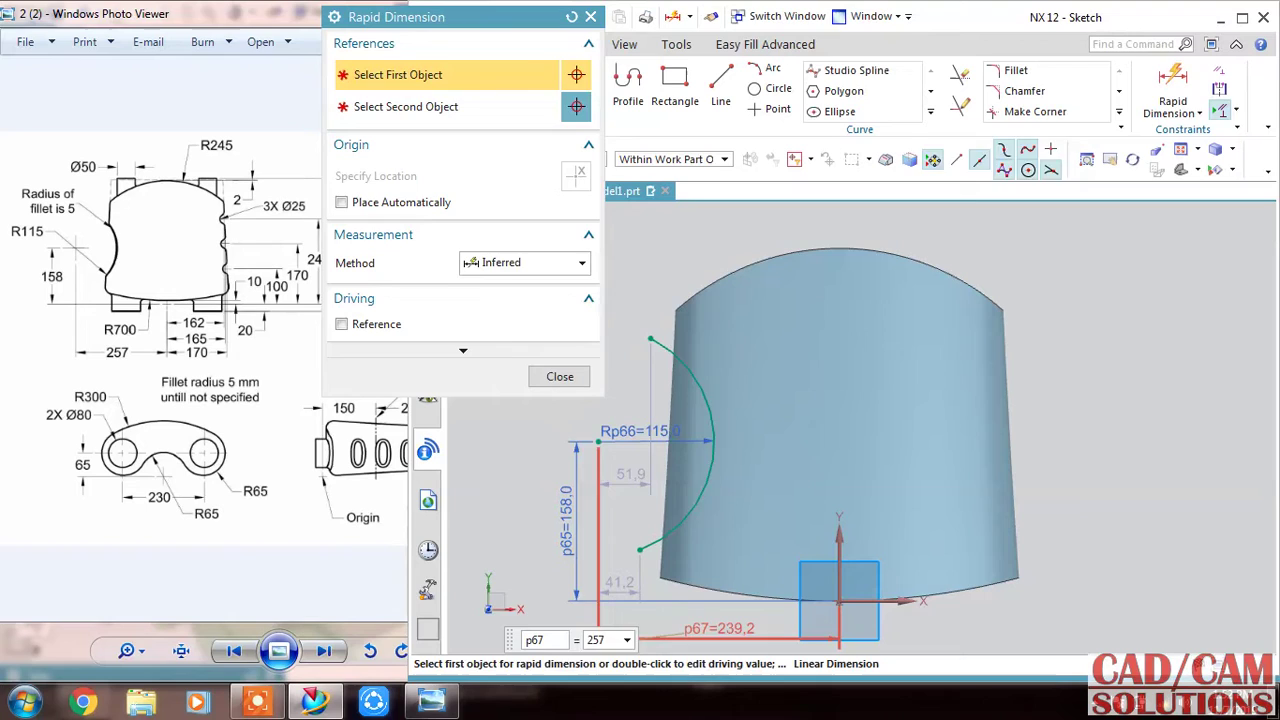
key("Return")
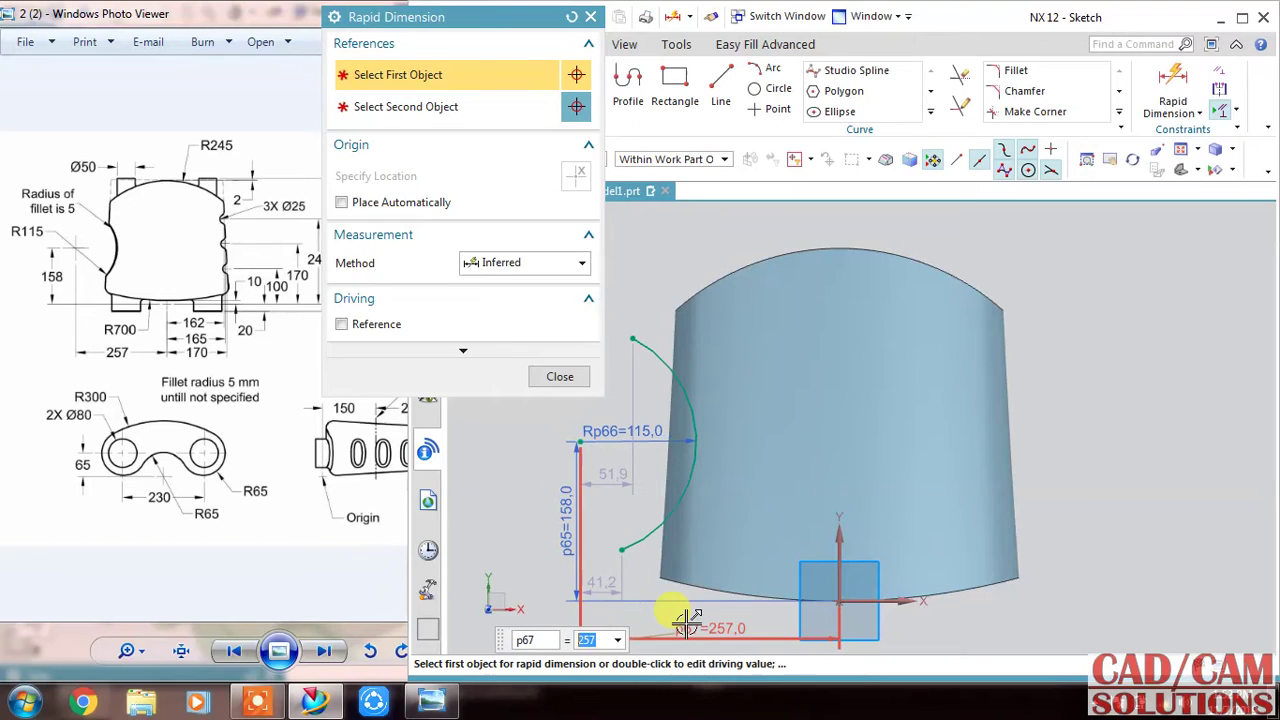
left_click(563, 376)
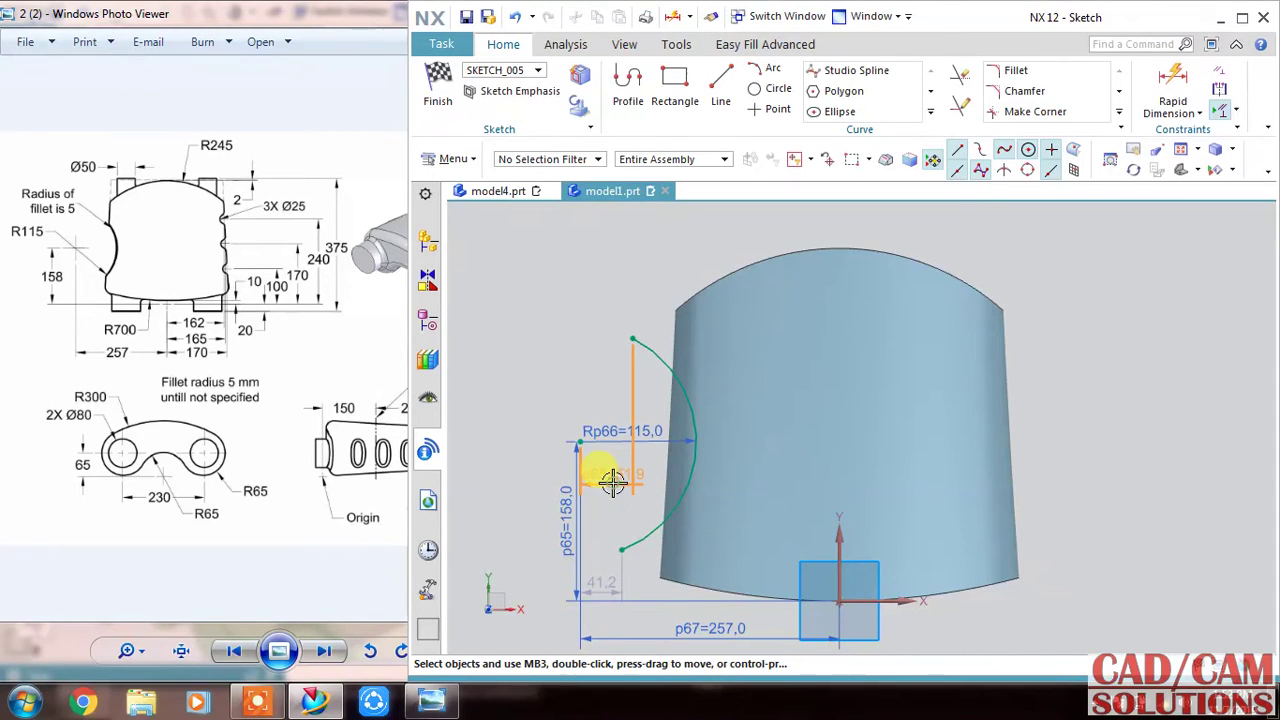
Set dimensions p68 to 50 and p69 to 40, then finish the sketch
double_click(614, 479)
type("50")
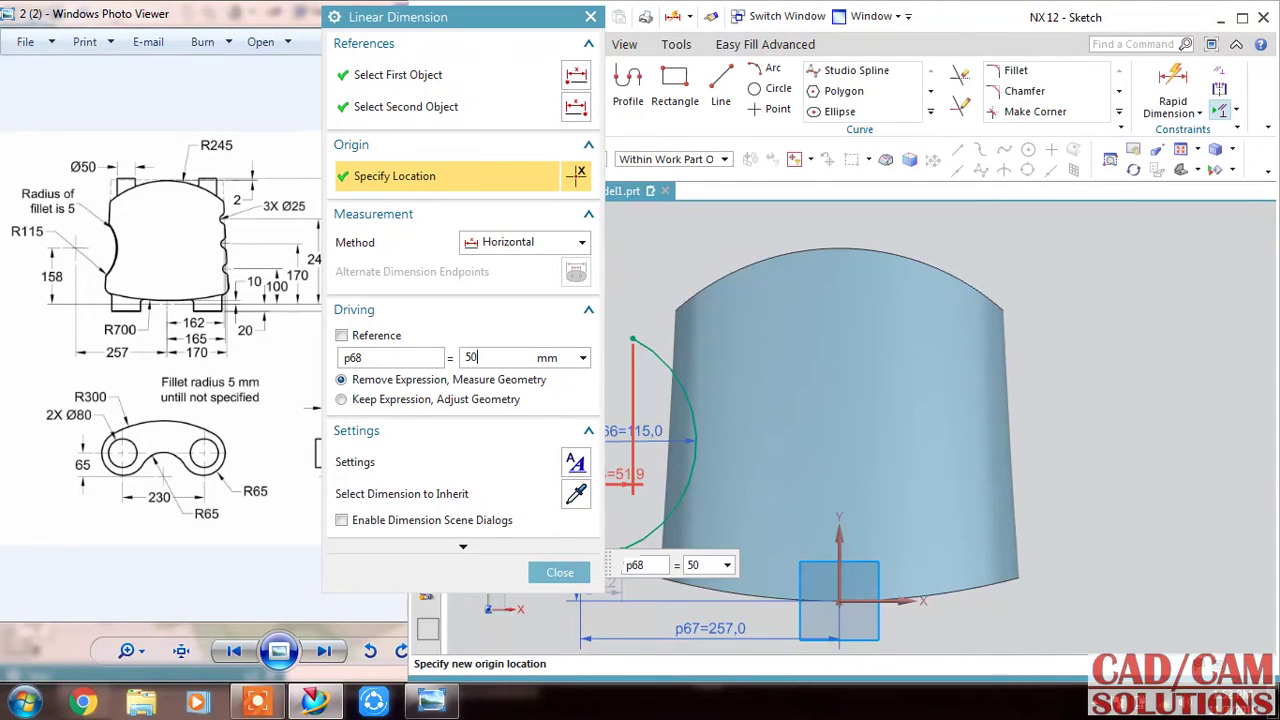
key("Return")
left_click(558, 572)
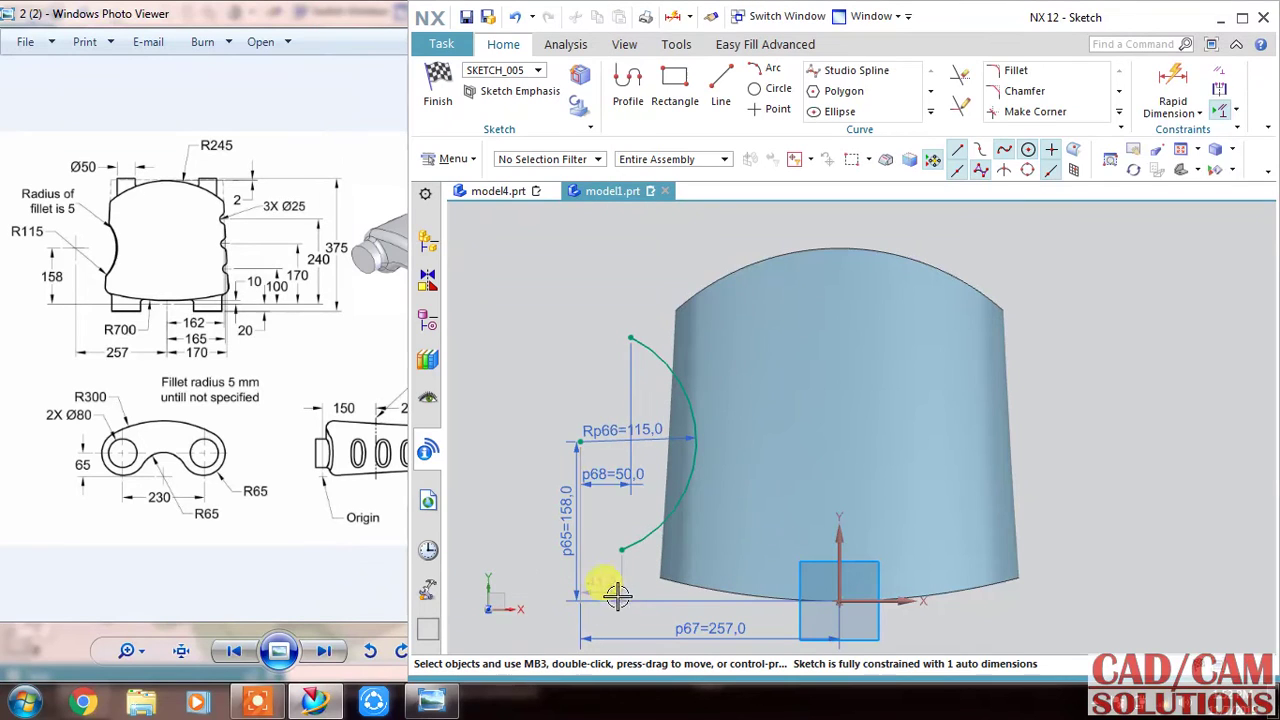
double_click(616, 590)
type("4")
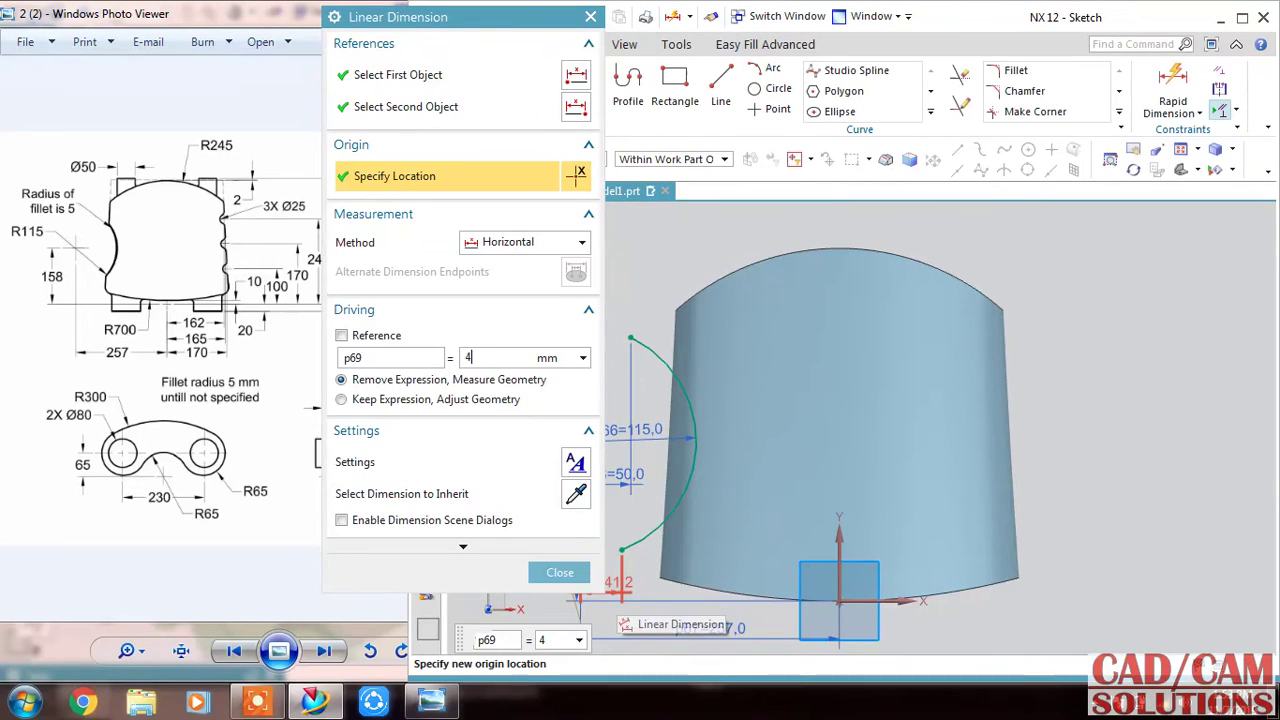
key("Return")
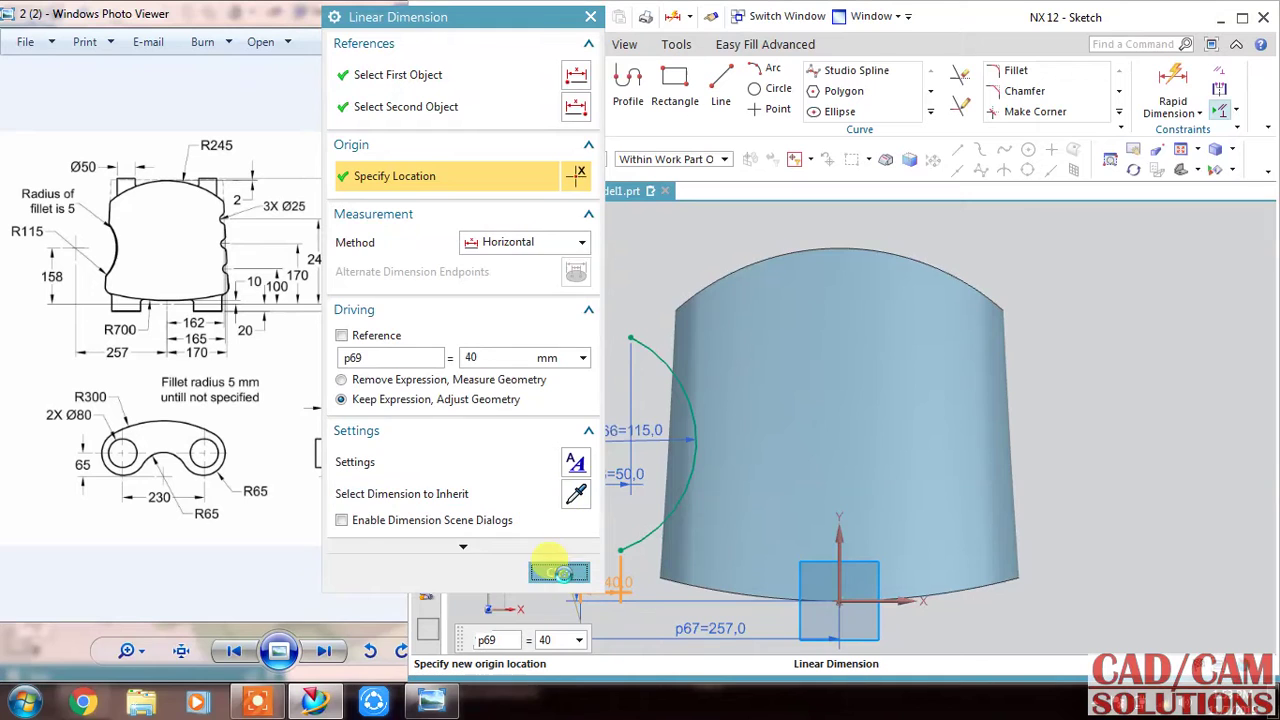
left_click(559, 572)
left_click(438, 86)
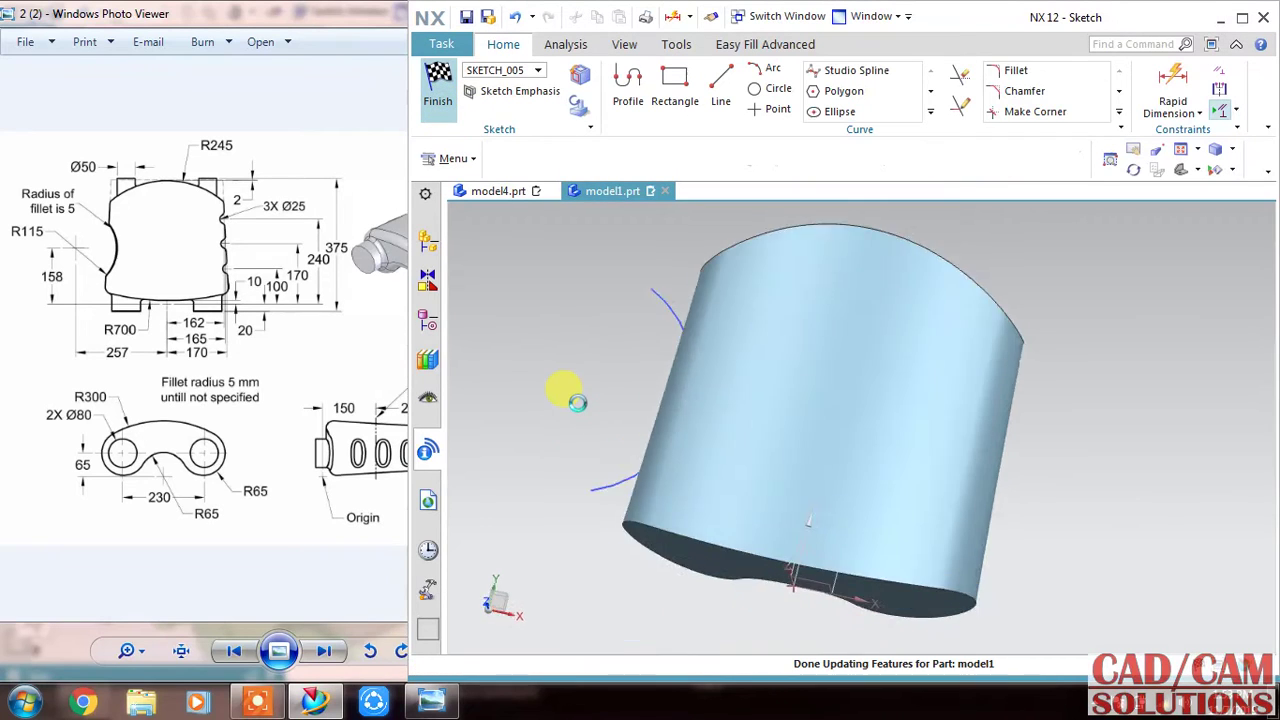
Extrude the R115 arc 110 mm into a curved sheet wall
middle_click_drag(613, 408, 686, 414)
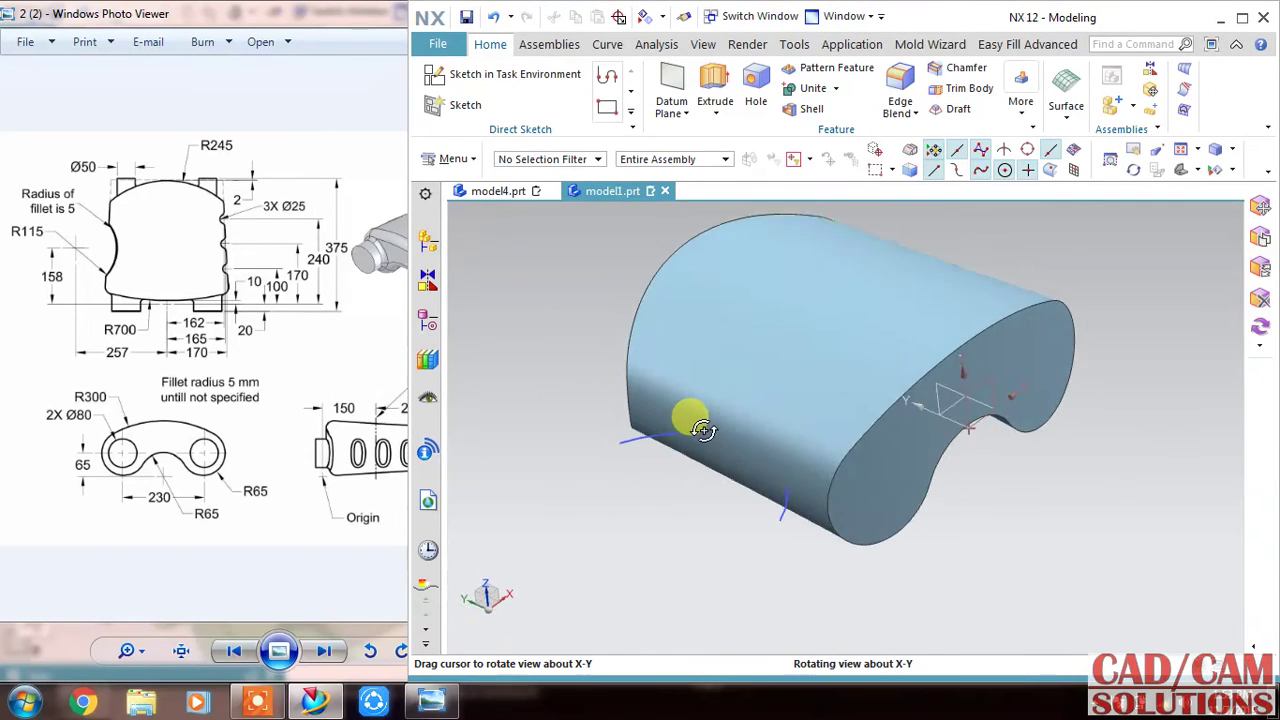
left_click(715, 80)
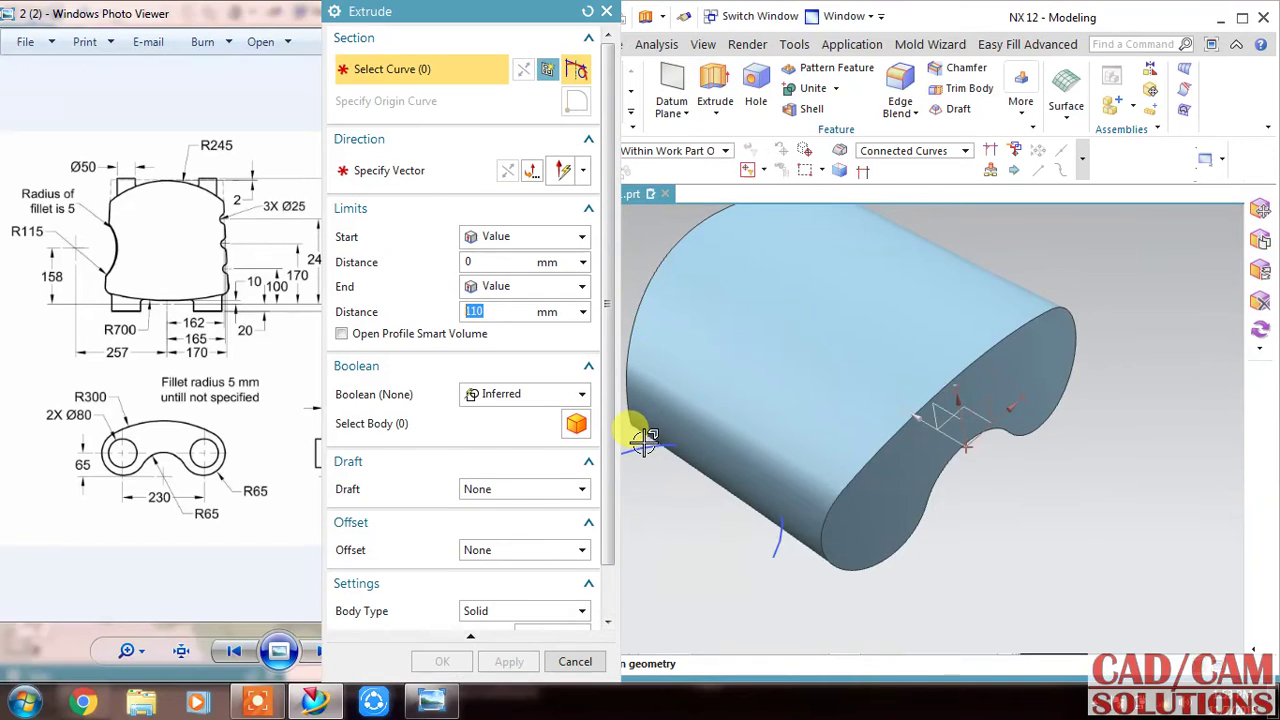
left_click(638, 445)
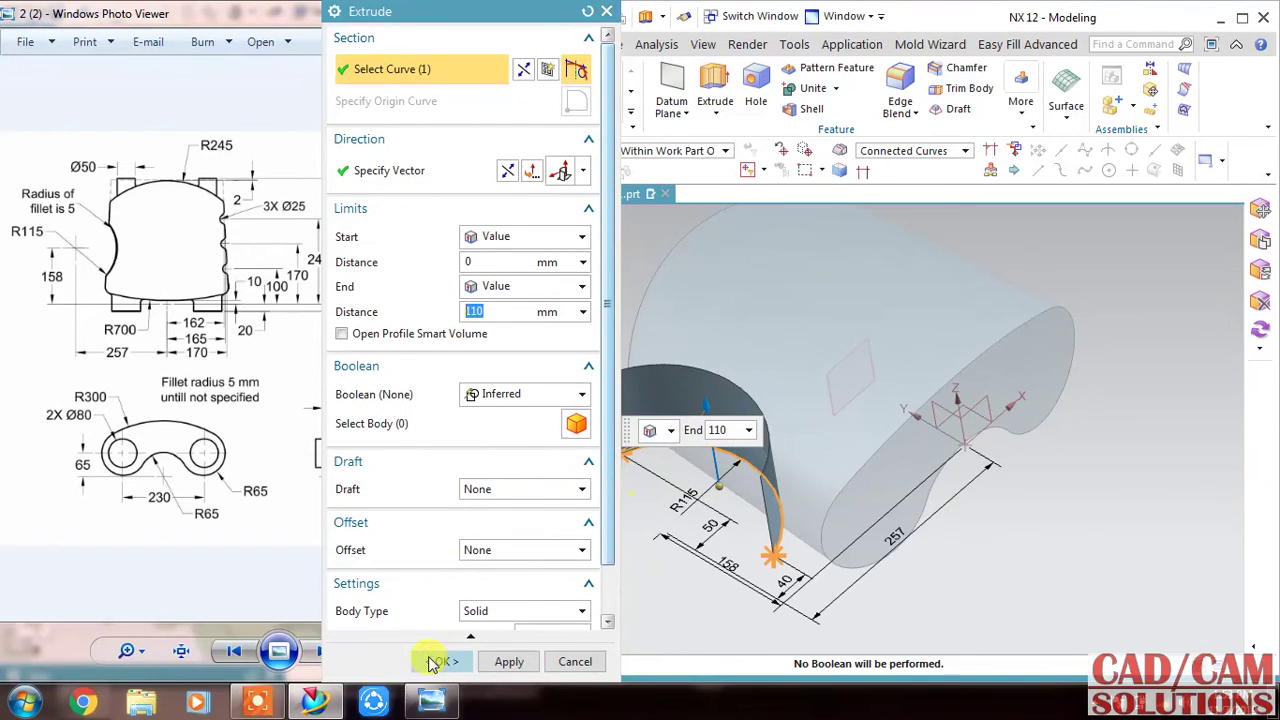
left_click(440, 662)
Edit the wall extrusion so its limits are a symmetric value
mouse_move(528, 600)
middle_mouse_down()
mouse_move(597, 537)
mouse_move(571, 571)
middle_mouse_up()
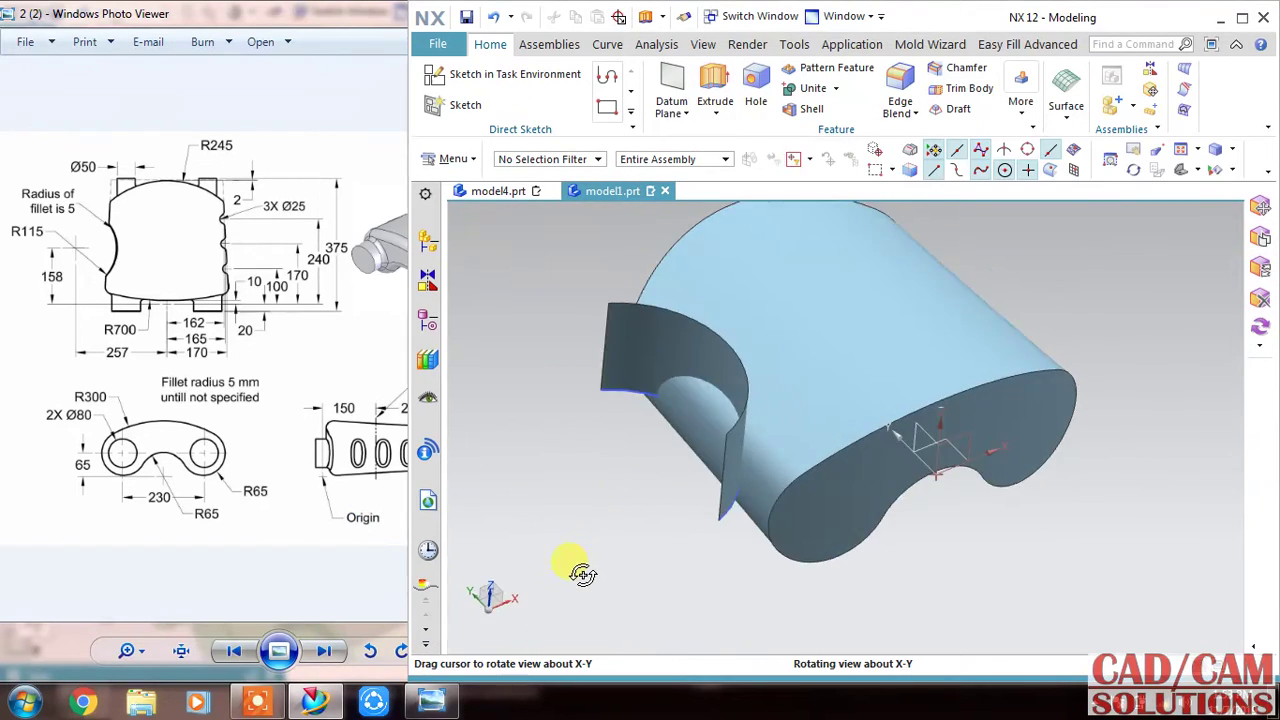
double_click(596, 340)
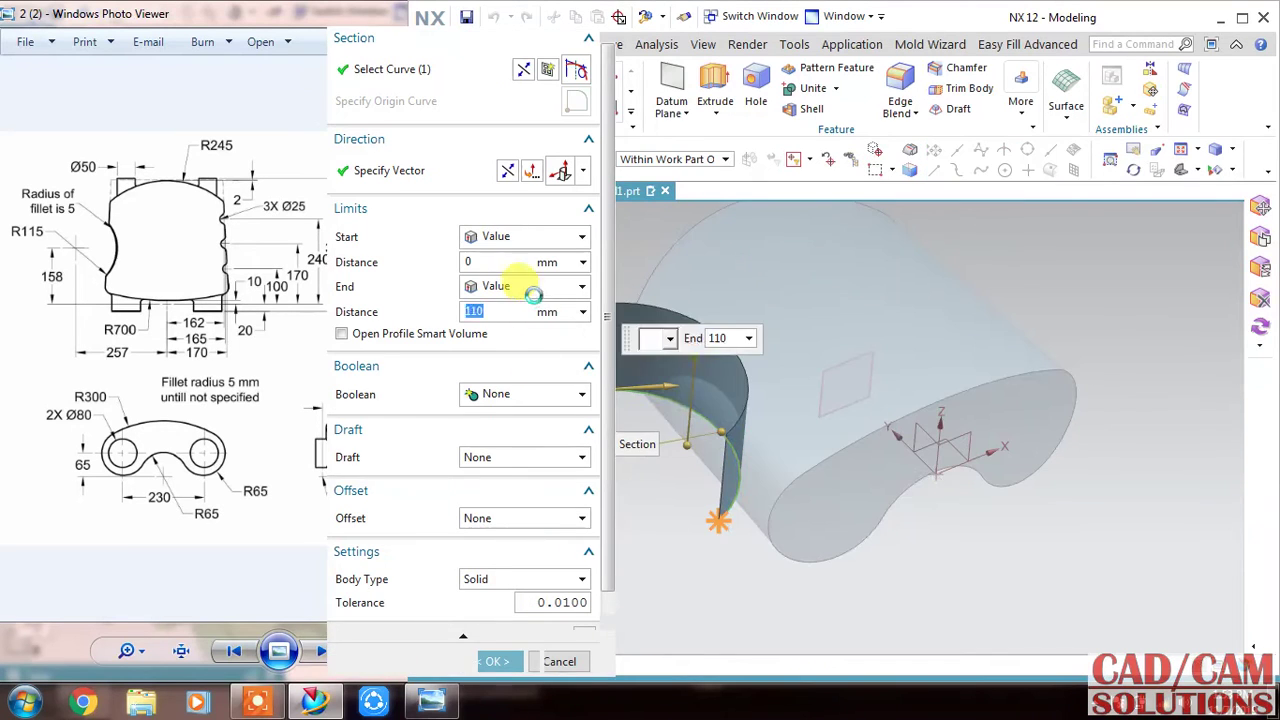
left_click(524, 237)
left_click(520, 277)
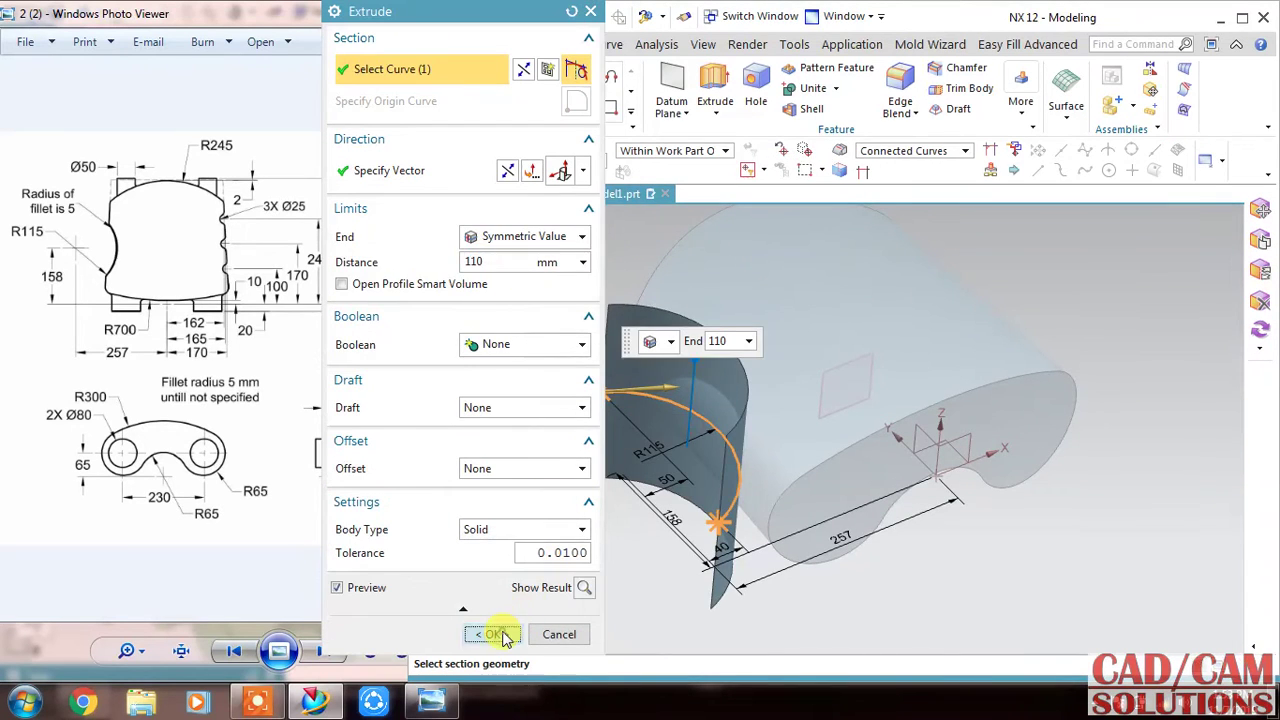
left_click(490, 632)
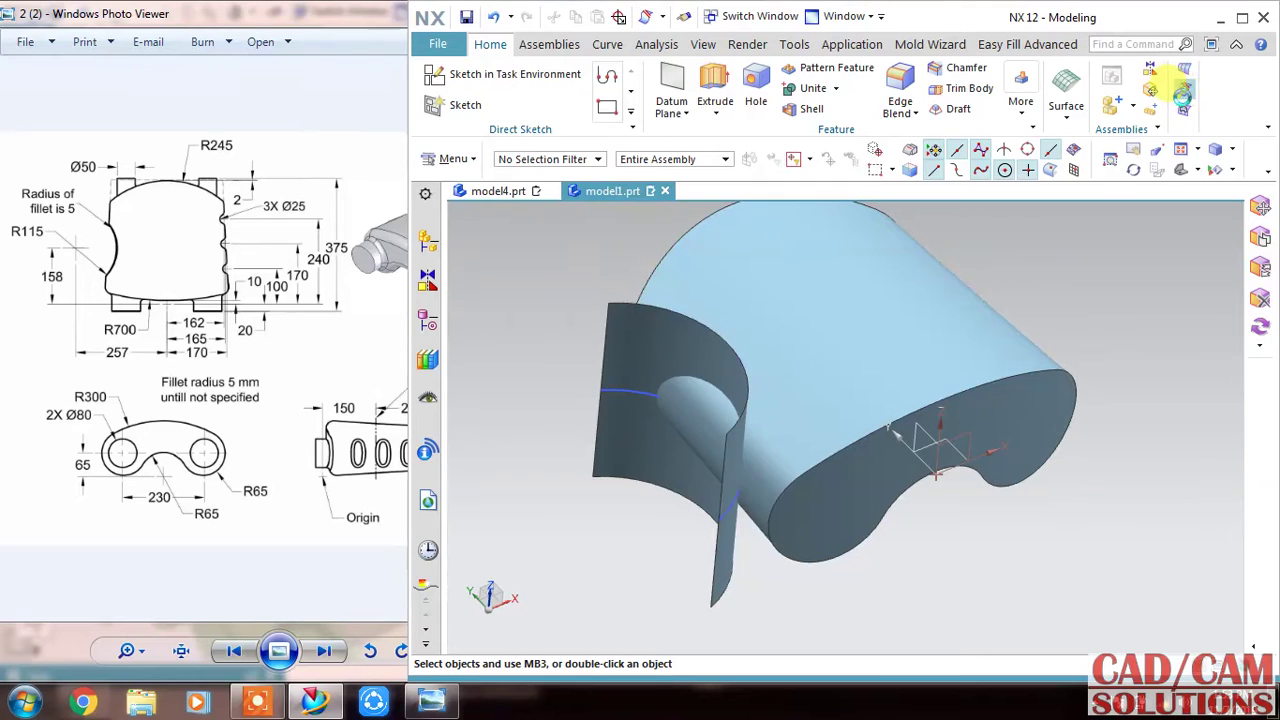
left_click(1183, 92)
Trim the muffler body using the arc wall as the boundary
left_click(886, 310)
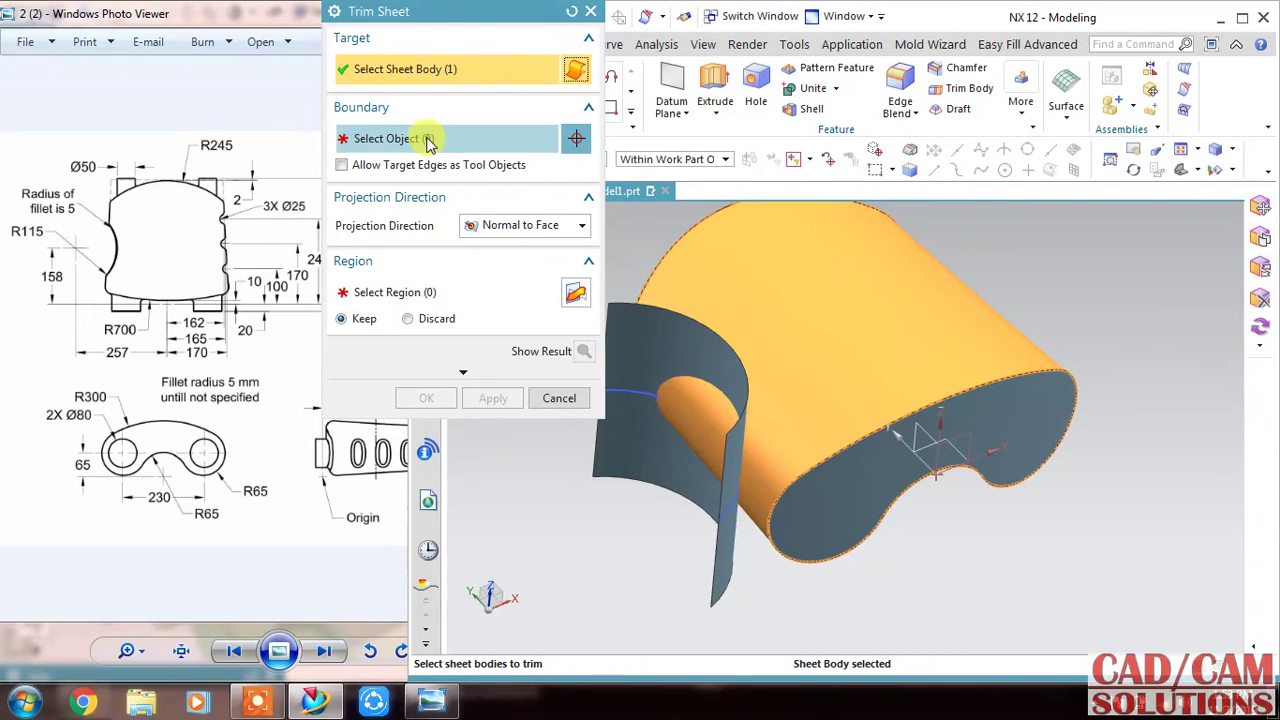
left_click(650, 455)
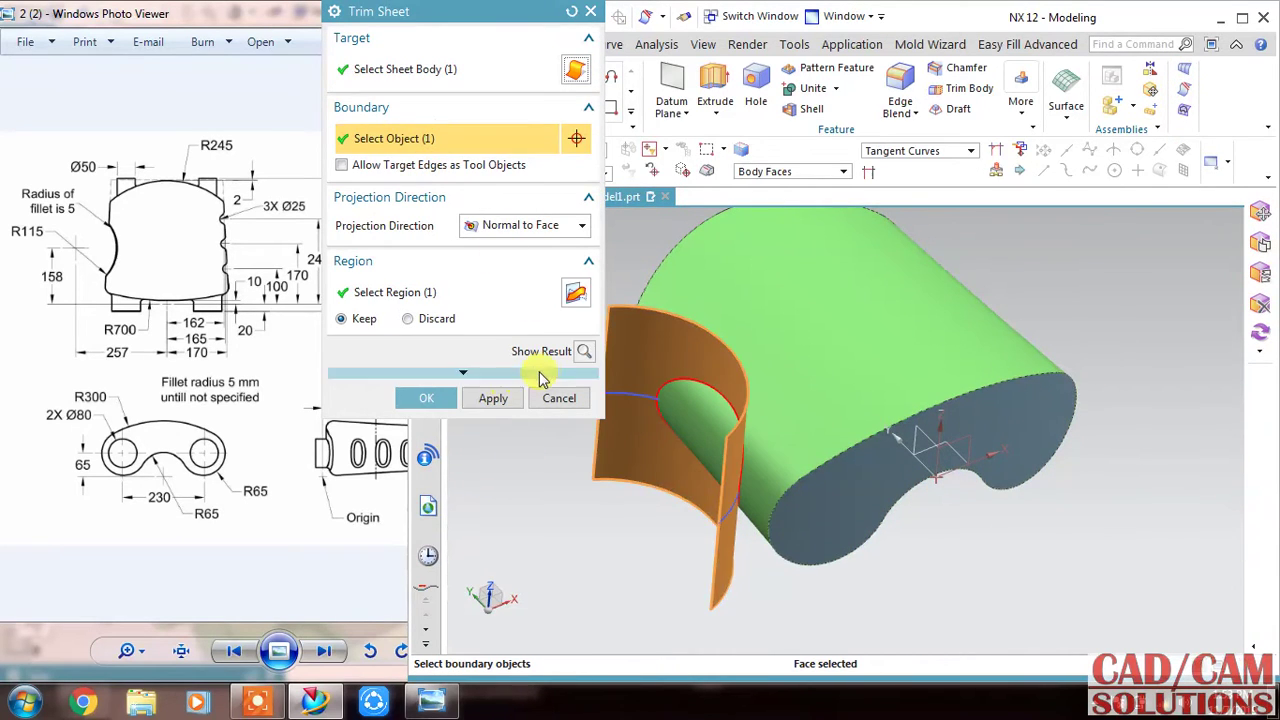
left_click(584, 351)
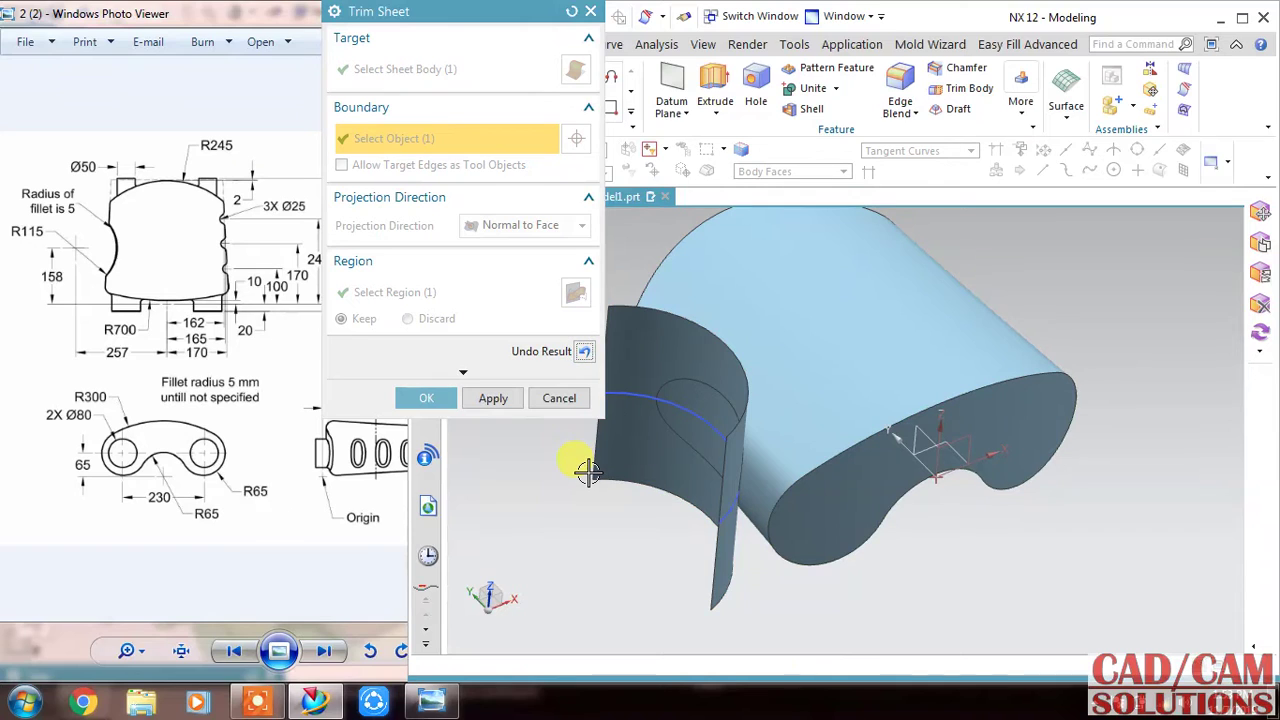
left_click(493, 400)
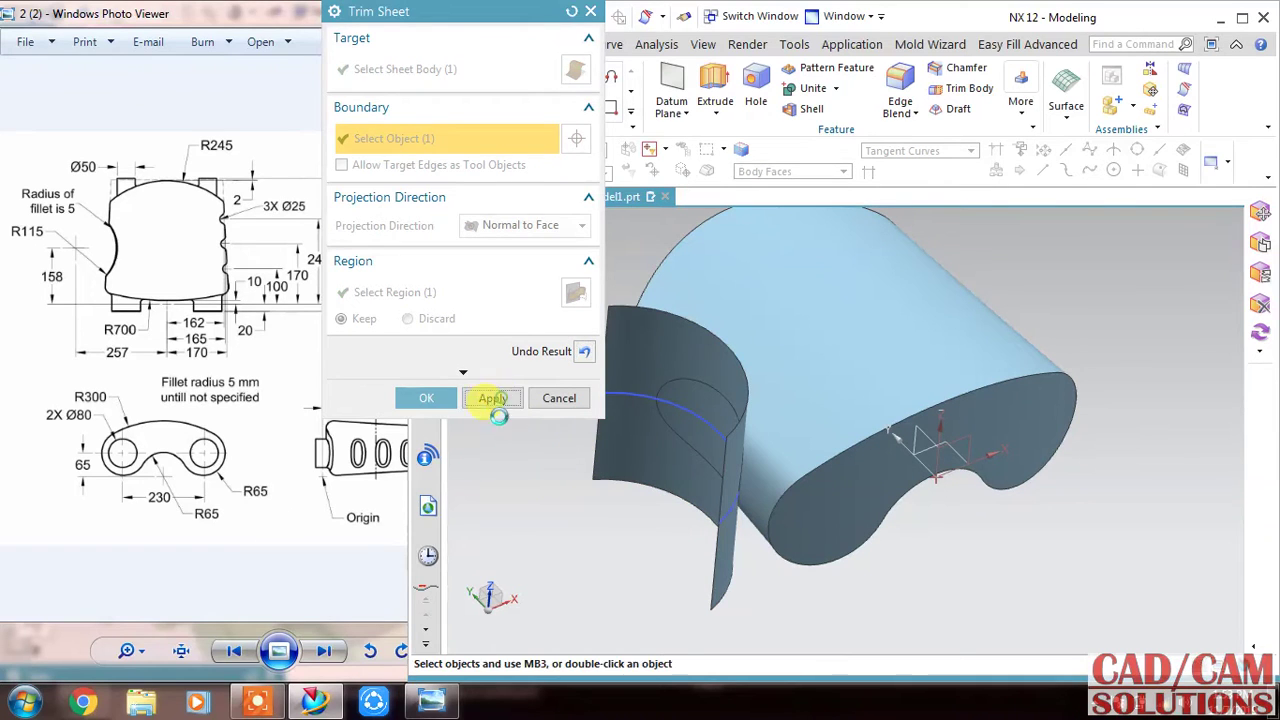
Trim the arc wall against the muffler body, keeping the chosen region
left_click(697, 402)
left_click(412, 292)
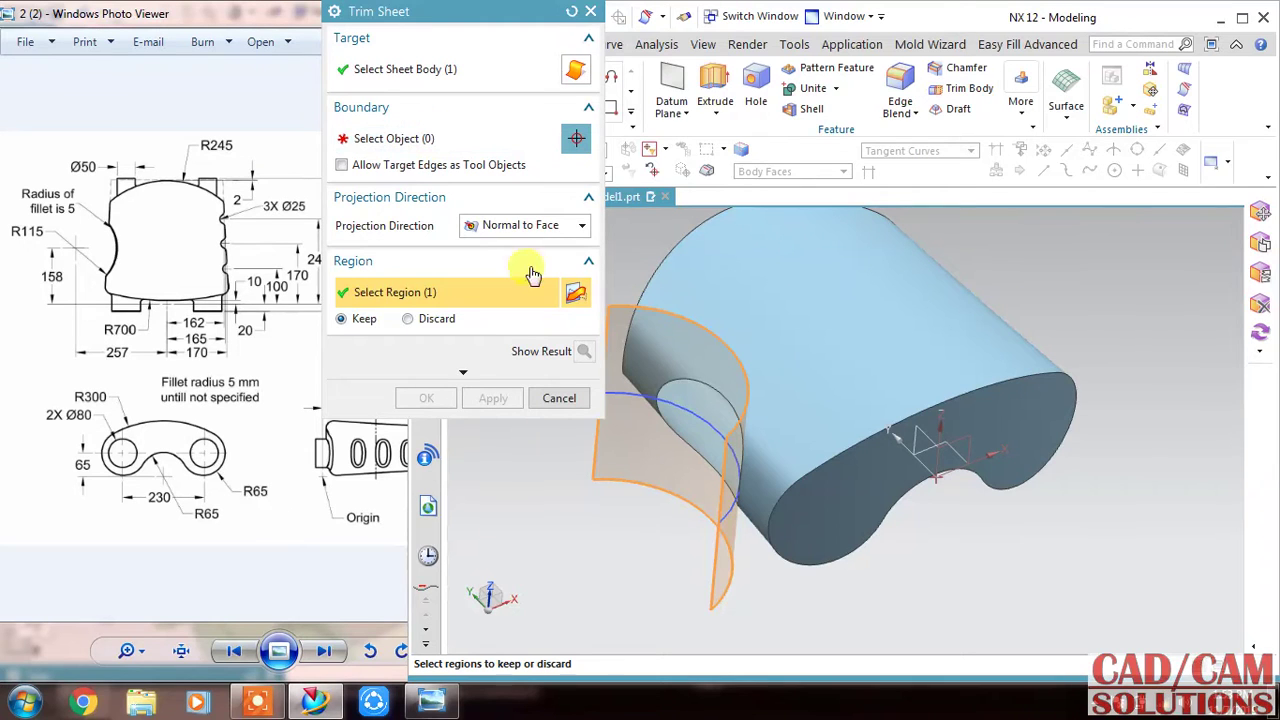
left_click(559, 398)
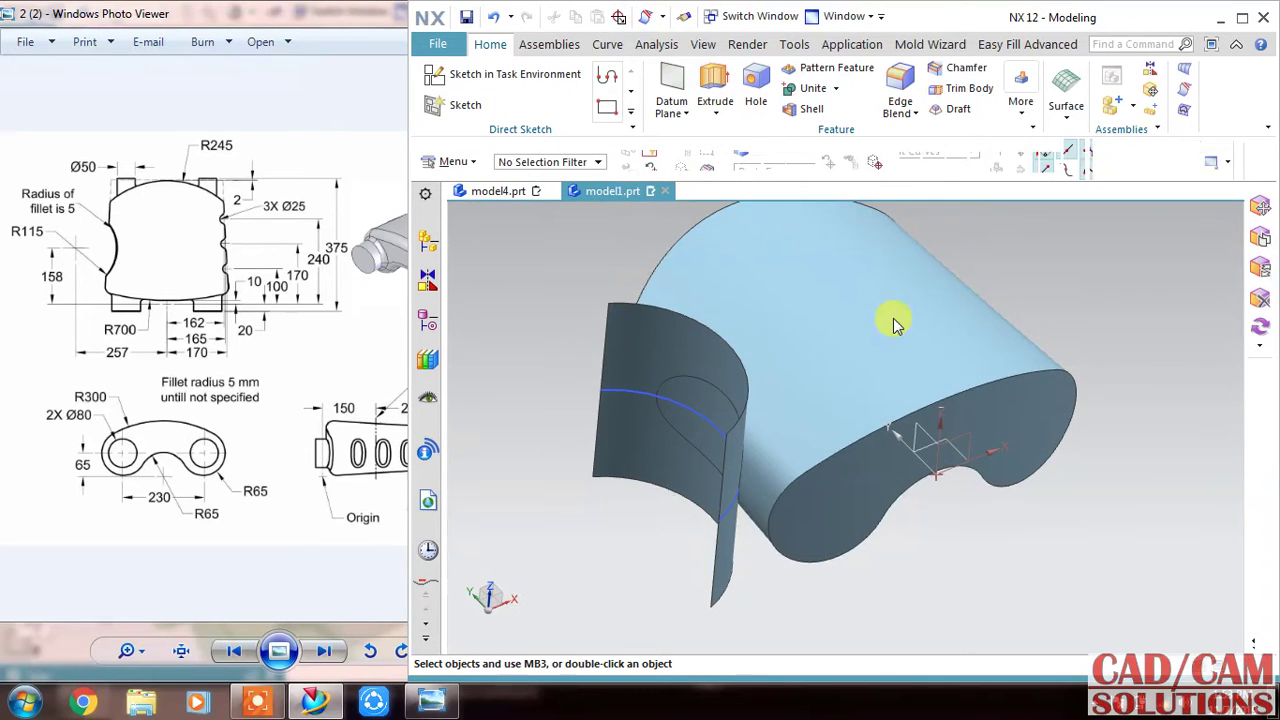
left_click(1184, 94)
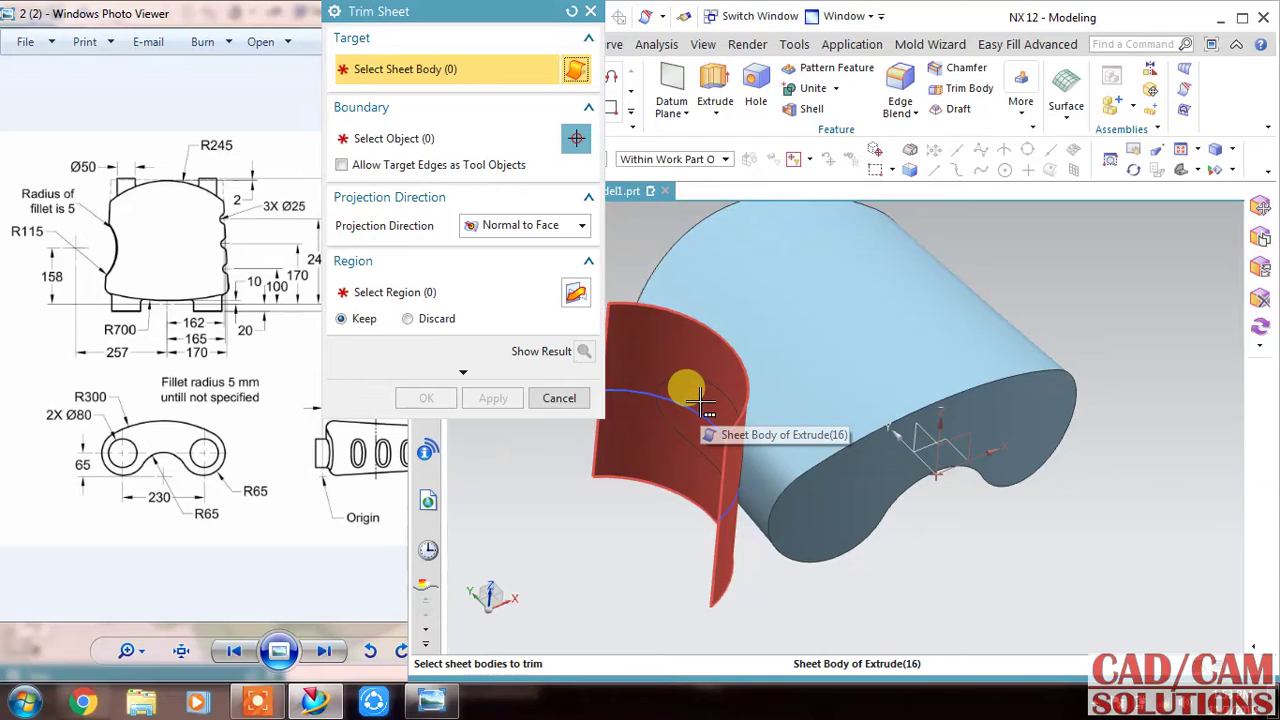
left_click(688, 395)
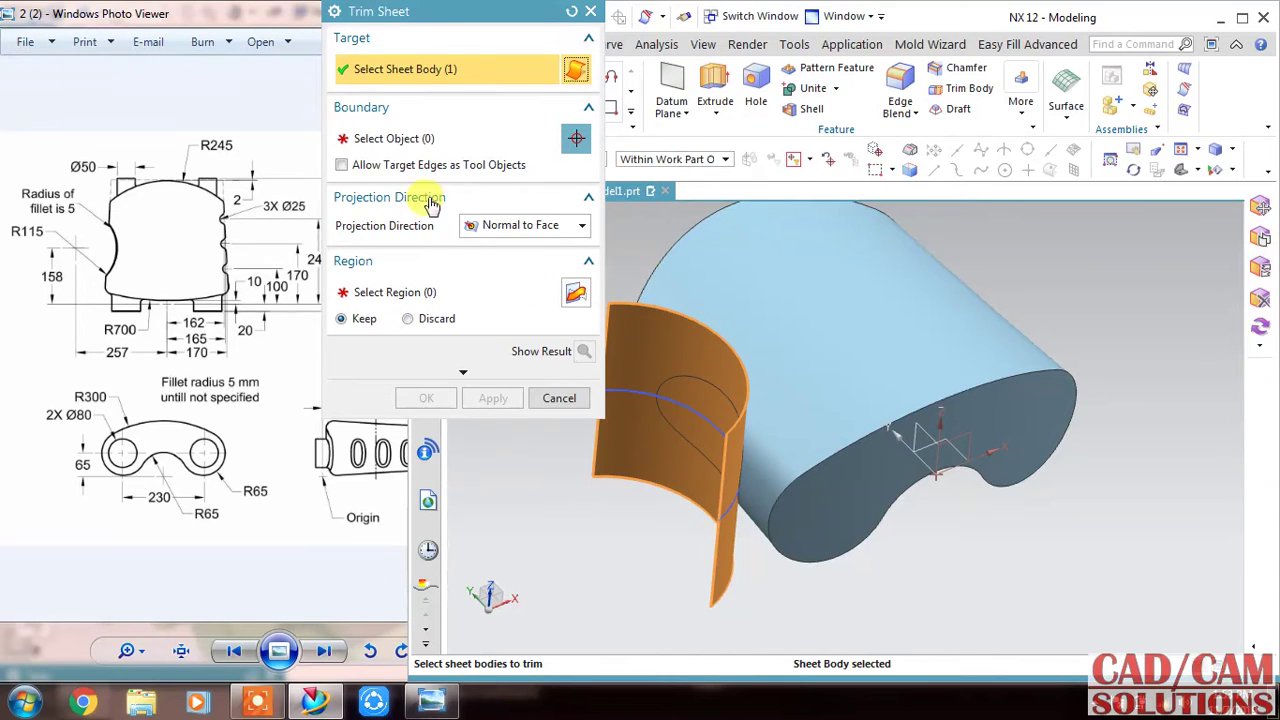
left_click(412, 138)
left_click(755, 300)
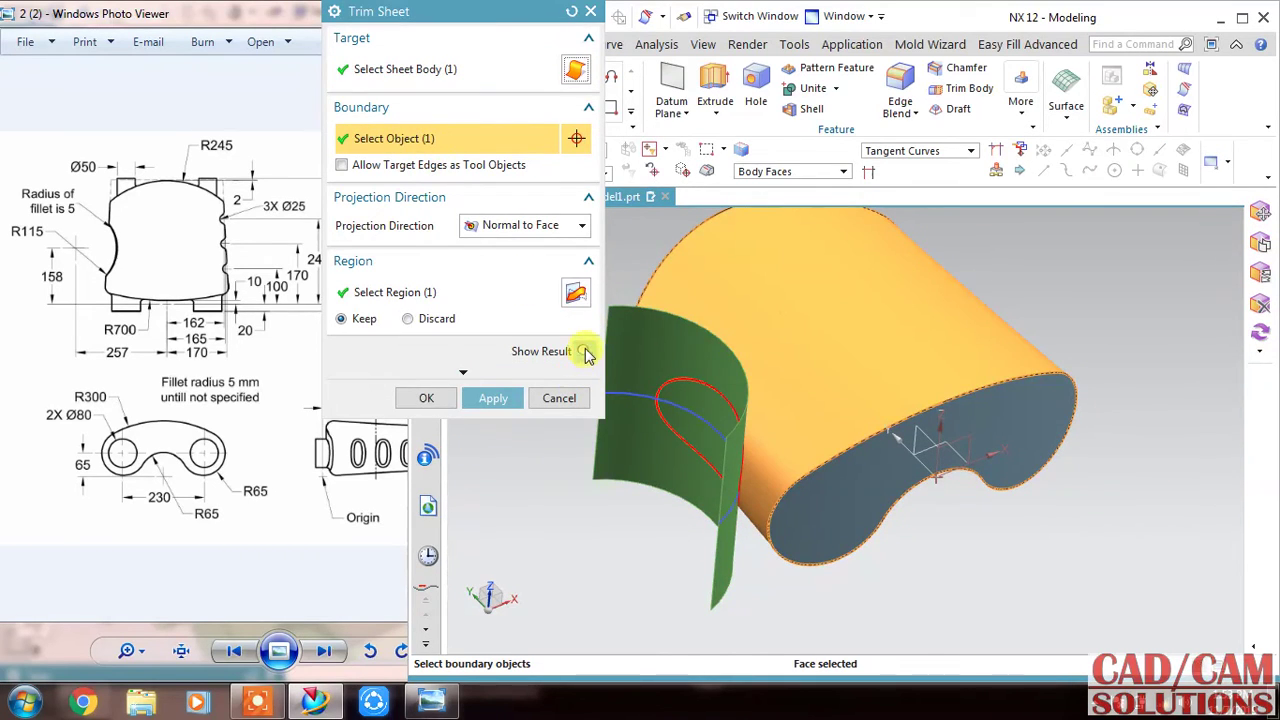
left_click(585, 352)
left_click(438, 398)
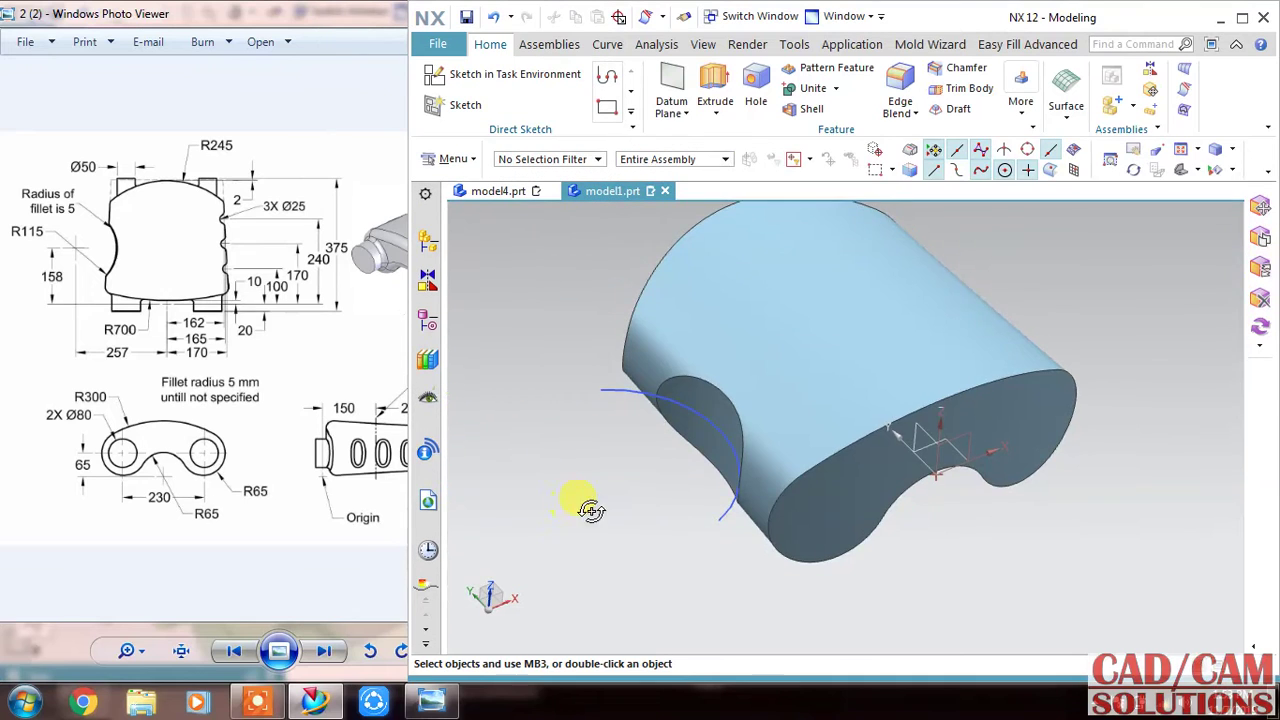
mouse_move(586, 509)
middle_mouse_down()
mouse_move(625, 497)
mouse_move(580, 514)
mouse_move(586, 477)
middle_mouse_up()
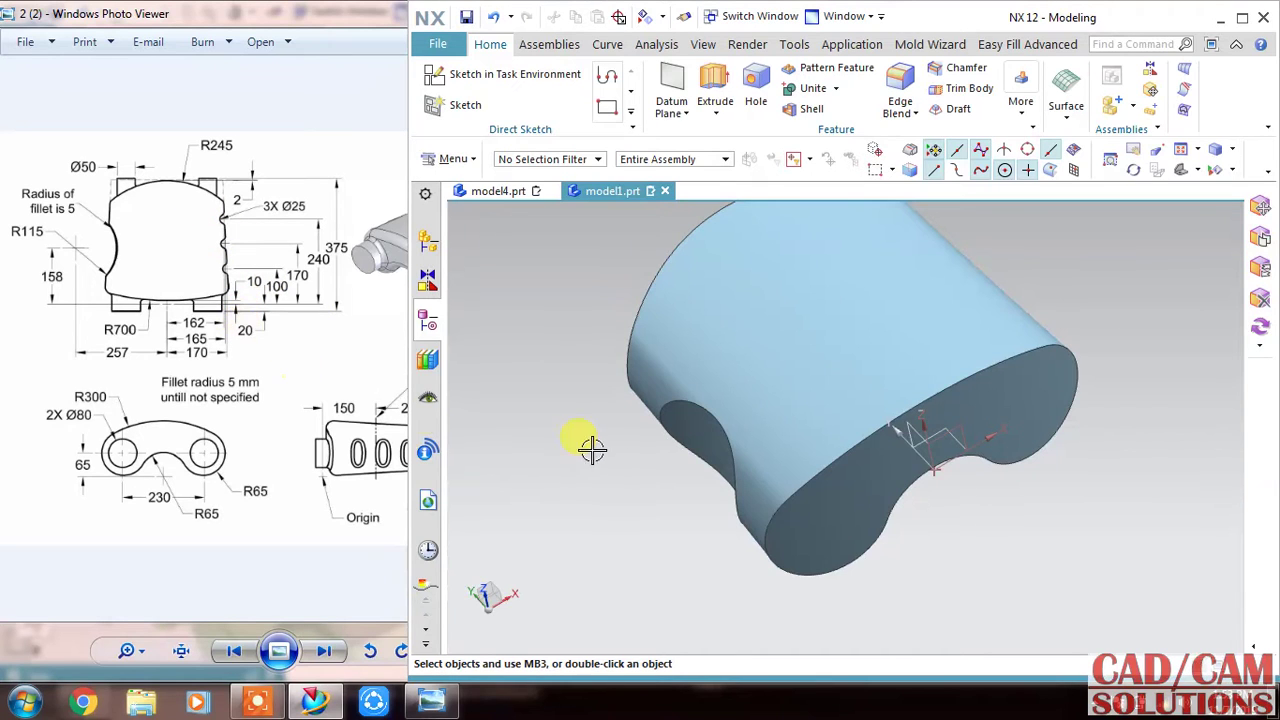
mouse_move(591, 450)
middle_mouse_down()
mouse_move(606, 417)
mouse_move(583, 406)
mouse_move(605, 418)
middle_mouse_up()
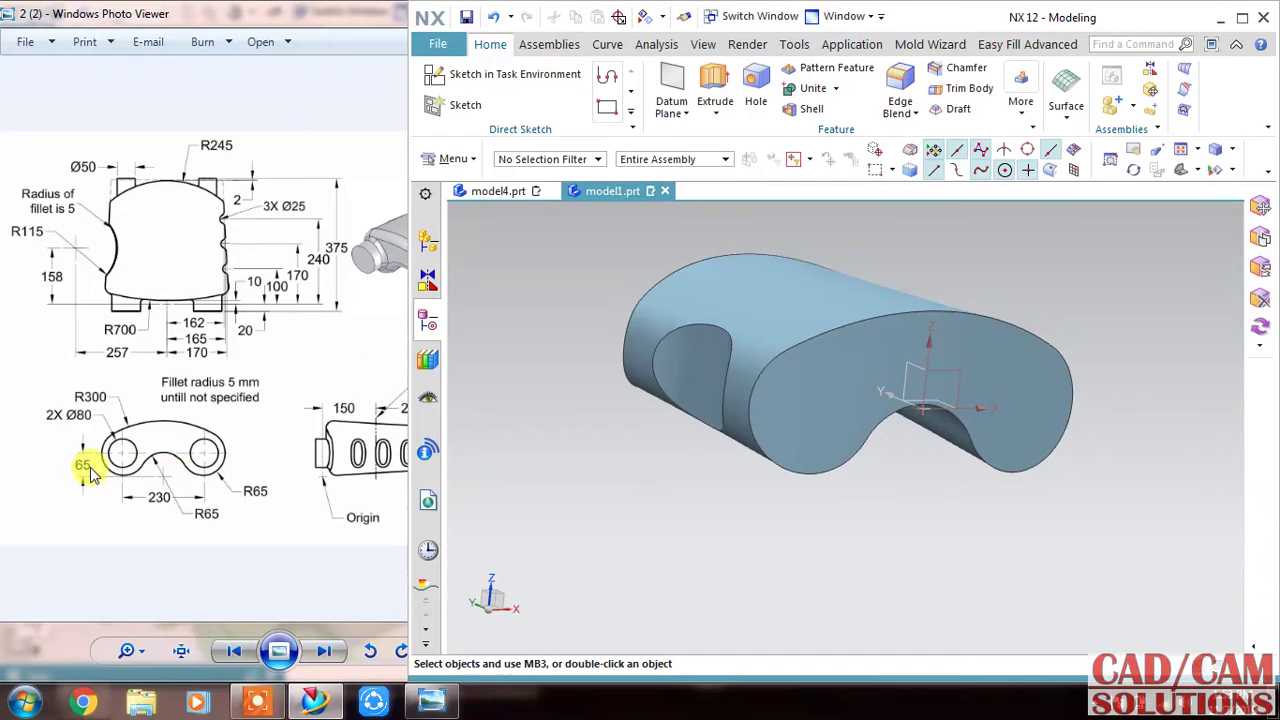
right_click(846, 528)
middle_click_drag(782, 524, 756, 543)
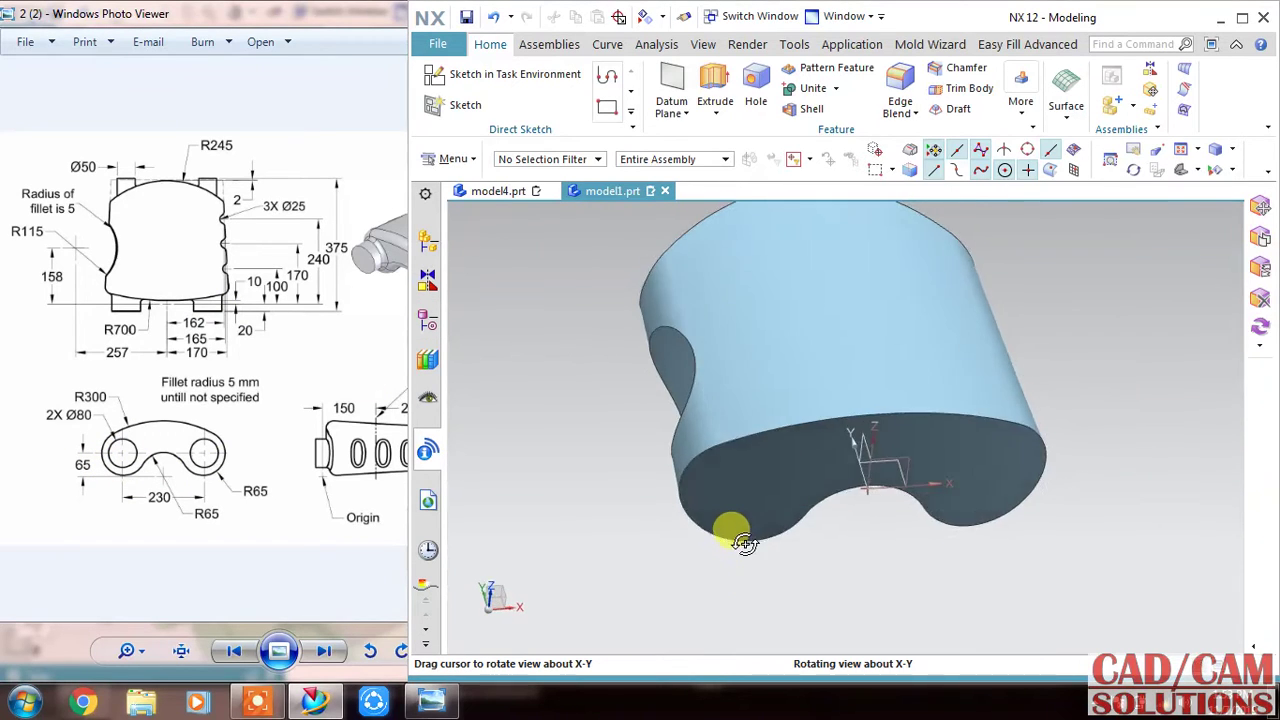
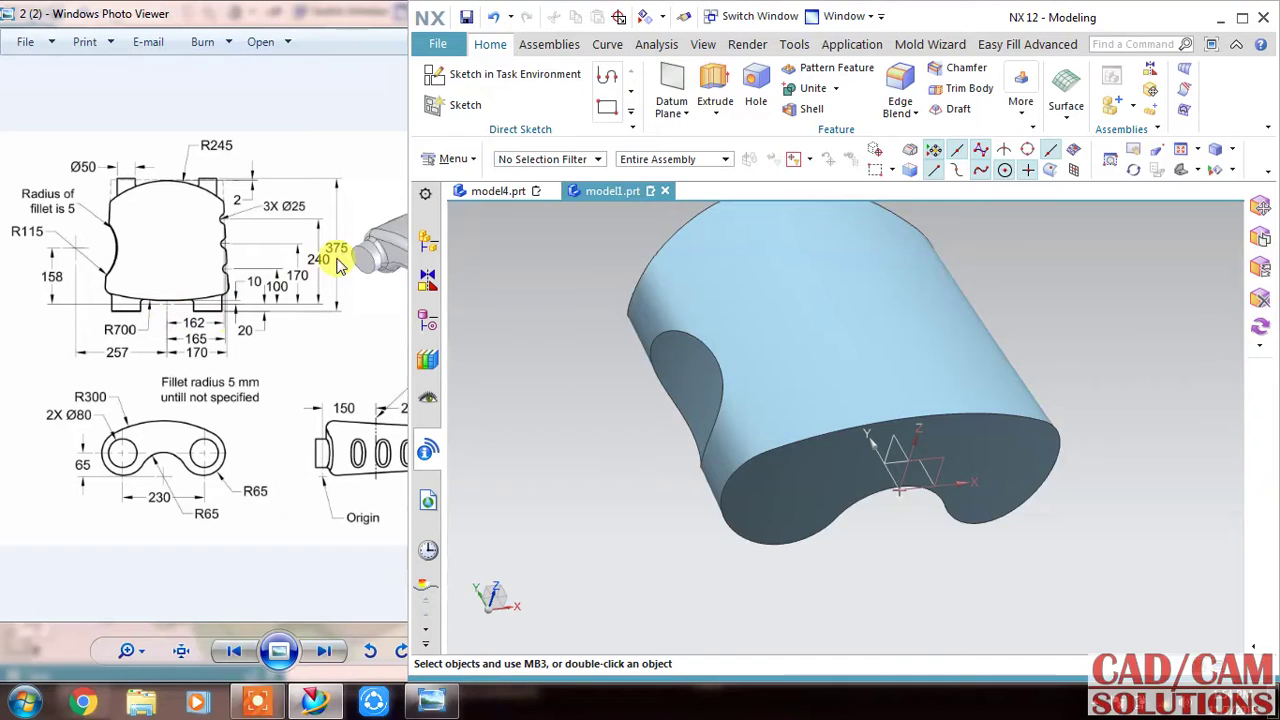
Show the hidden Datum Plane (3) from the Part Navigator and orbit to a side view
left_click(428, 320)
left_click(495, 391)
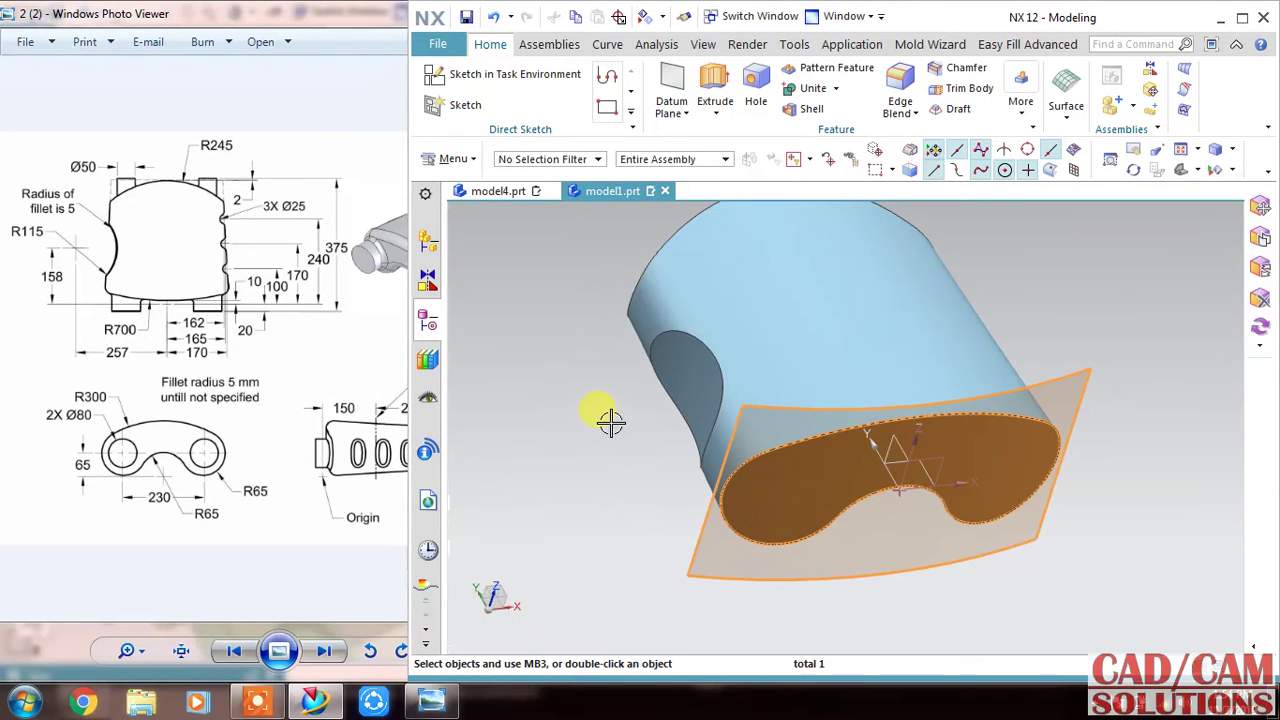
left_click(441, 327)
scroll(588, 420, "down", 1)
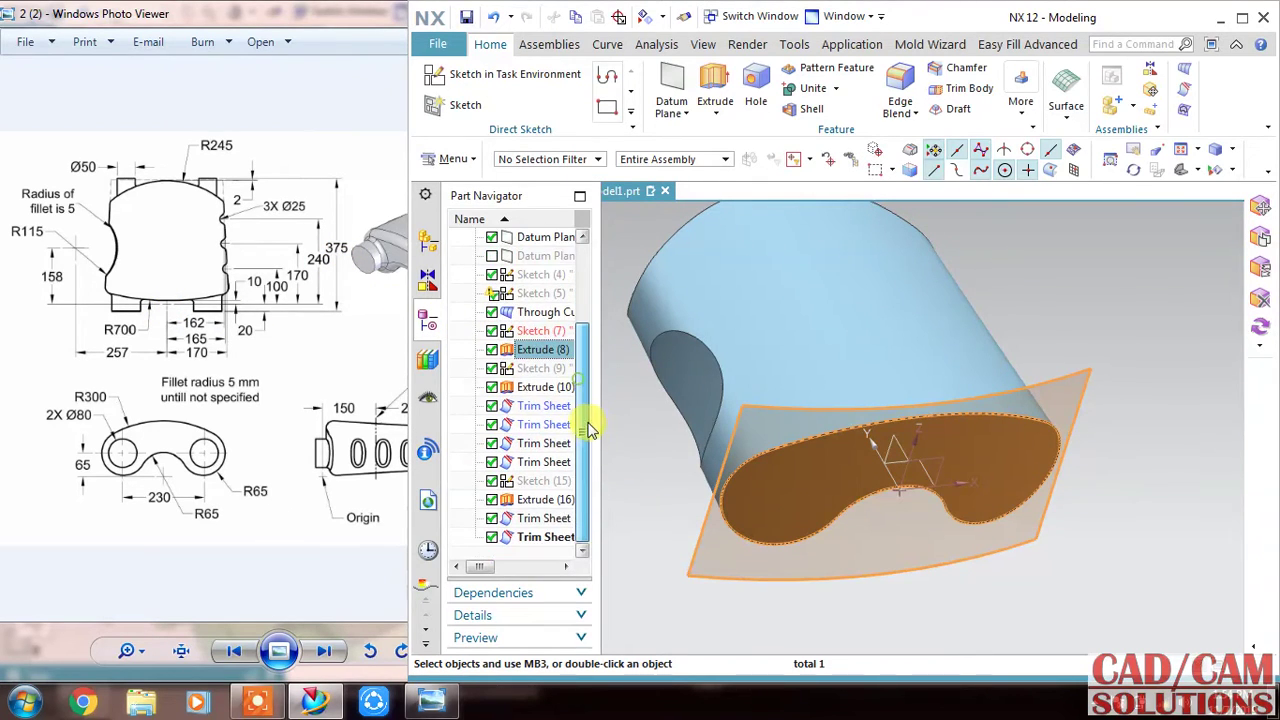
left_click(543, 262)
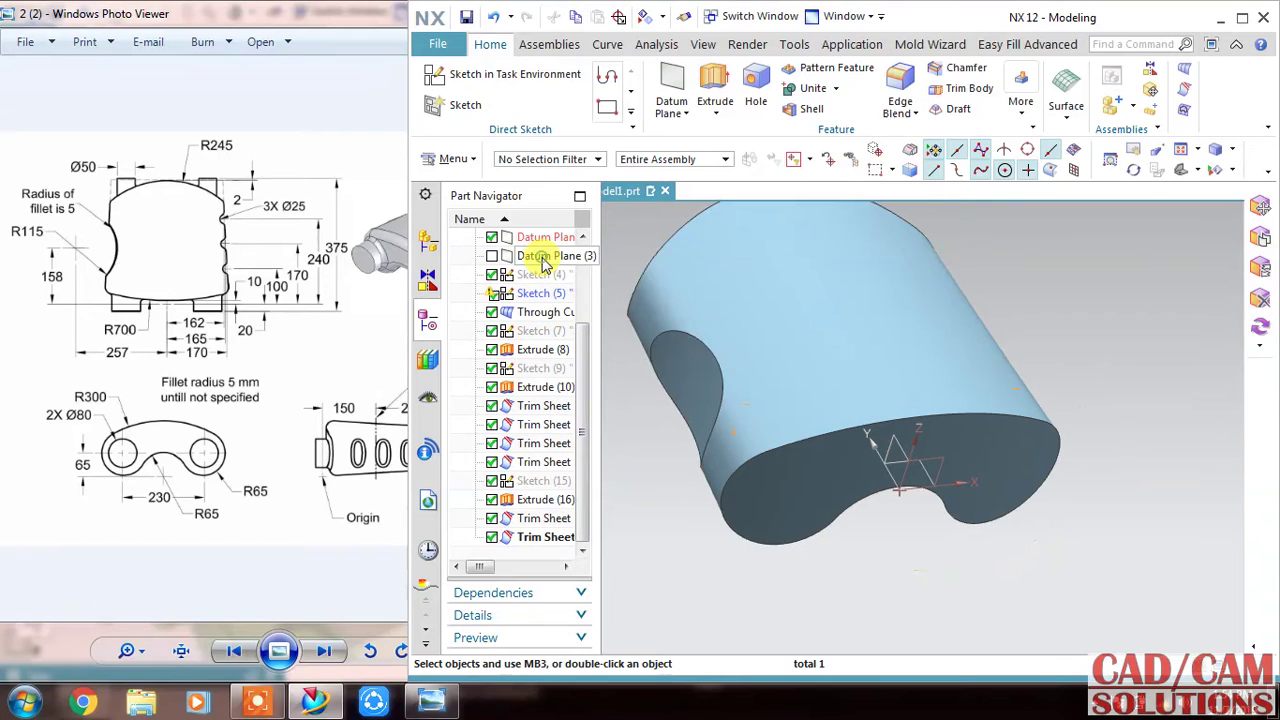
right_click(543, 260)
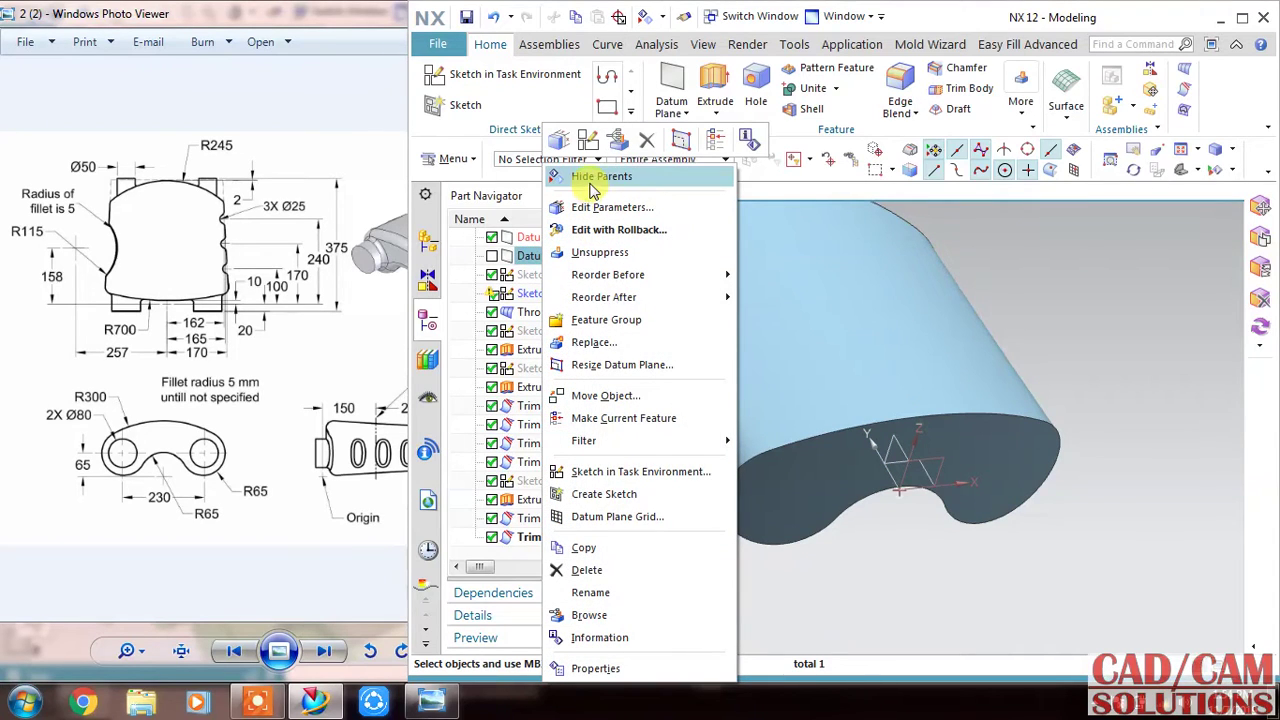
left_click(490, 256)
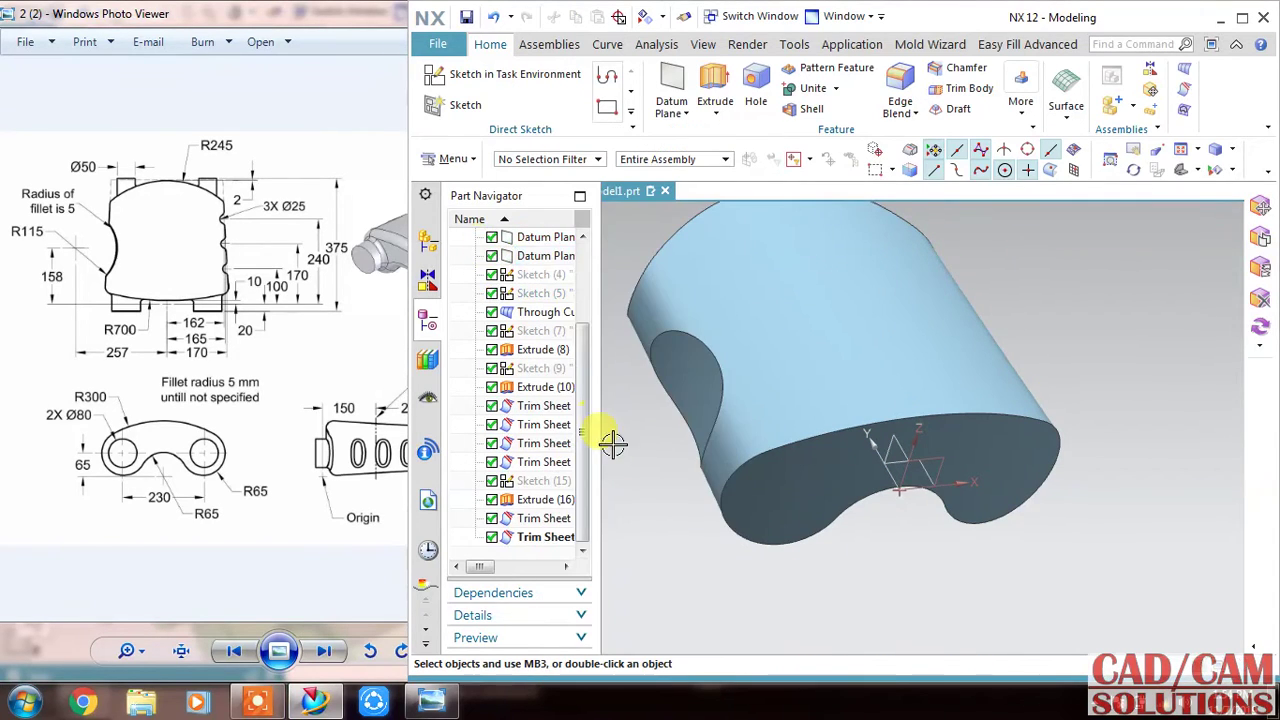
right_click(632, 492)
mouse_move(640, 486)
middle_mouse_down()
mouse_move(722, 469)
mouse_move(728, 420)
middle_mouse_up()
Create a datum plane offset 375 mm from Datum Plane (3)
left_click(670, 90)
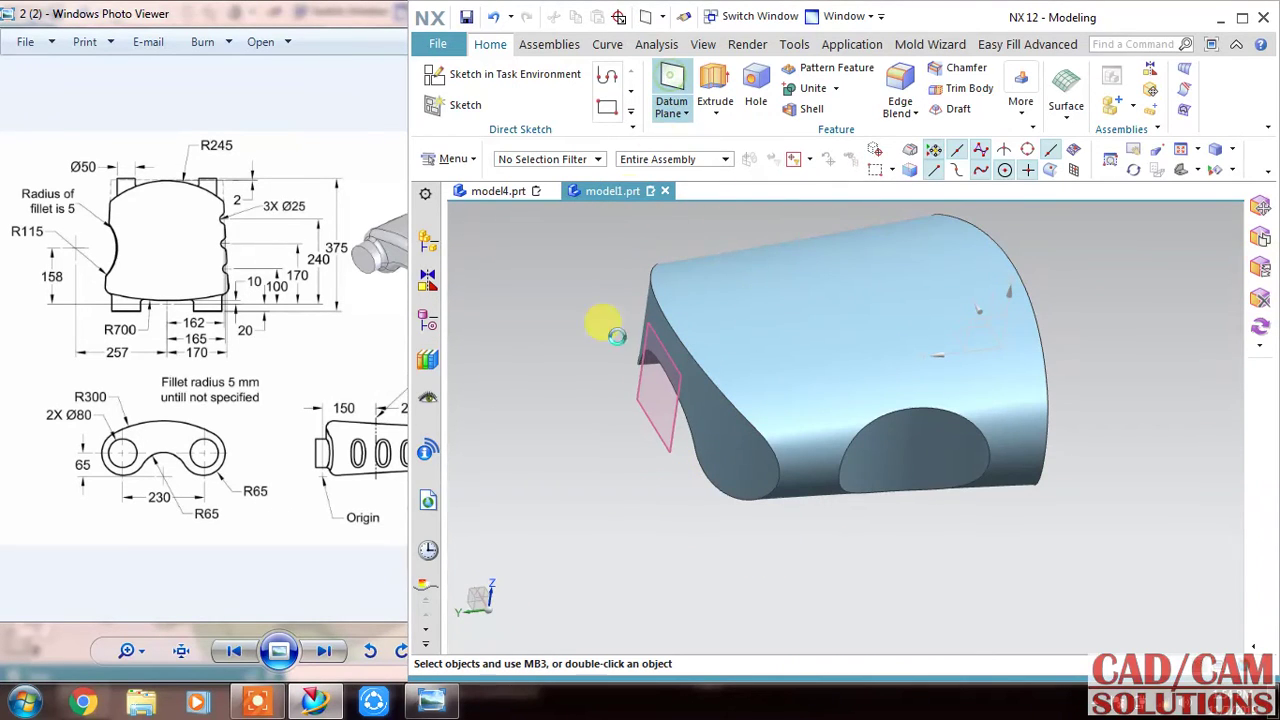
left_click(626, 456)
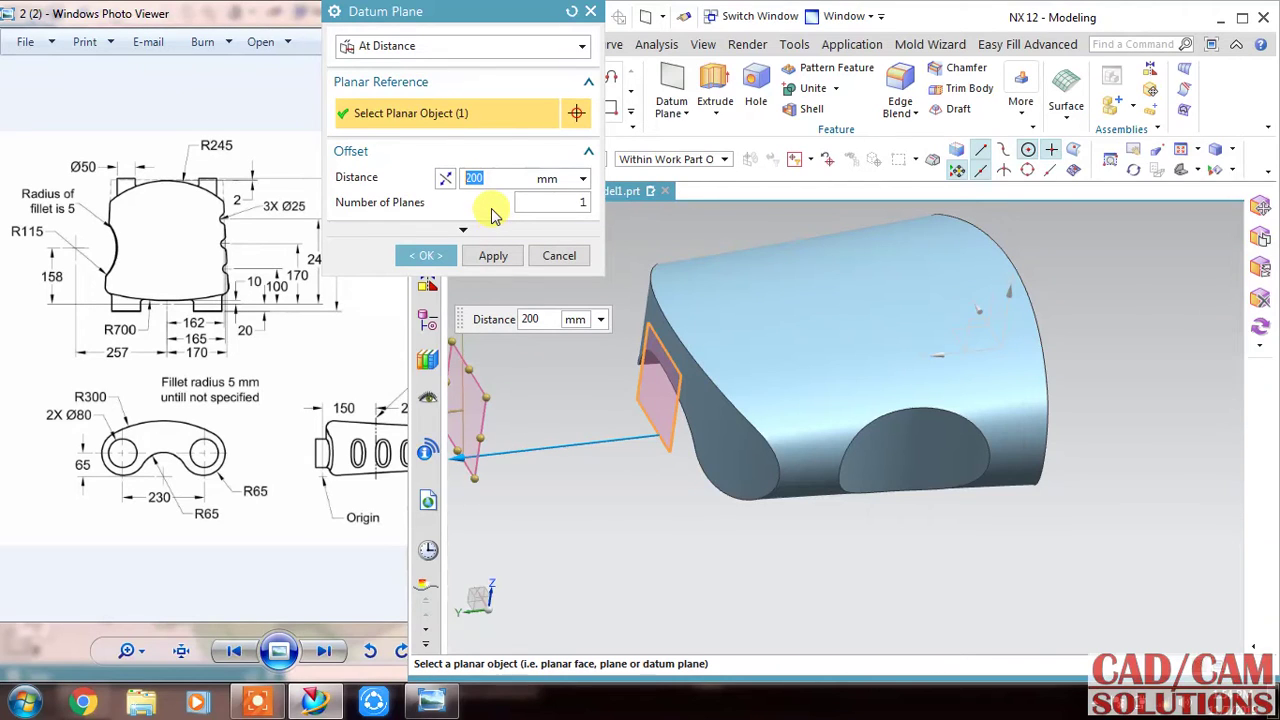
left_click_drag(385, 17, 470, 17)
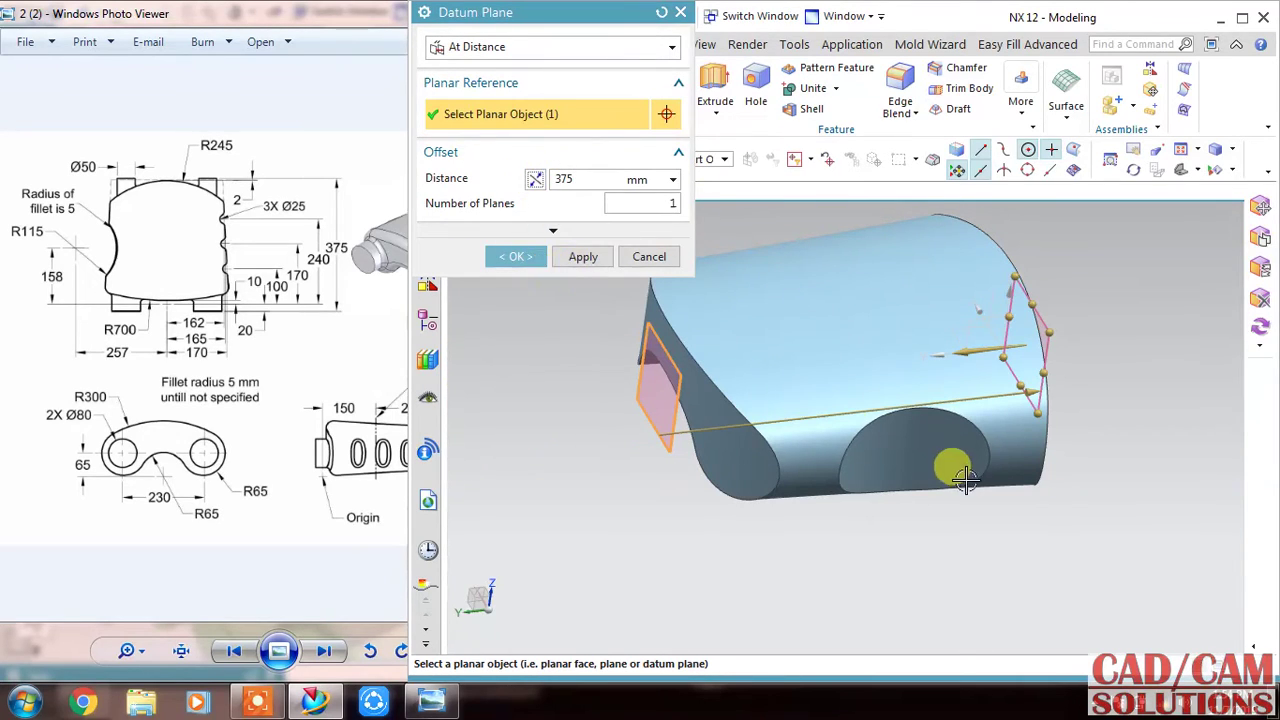
mouse_move(930, 470)
middle_mouse_down()
mouse_move(934, 482)
mouse_move(929, 471)
middle_mouse_up()
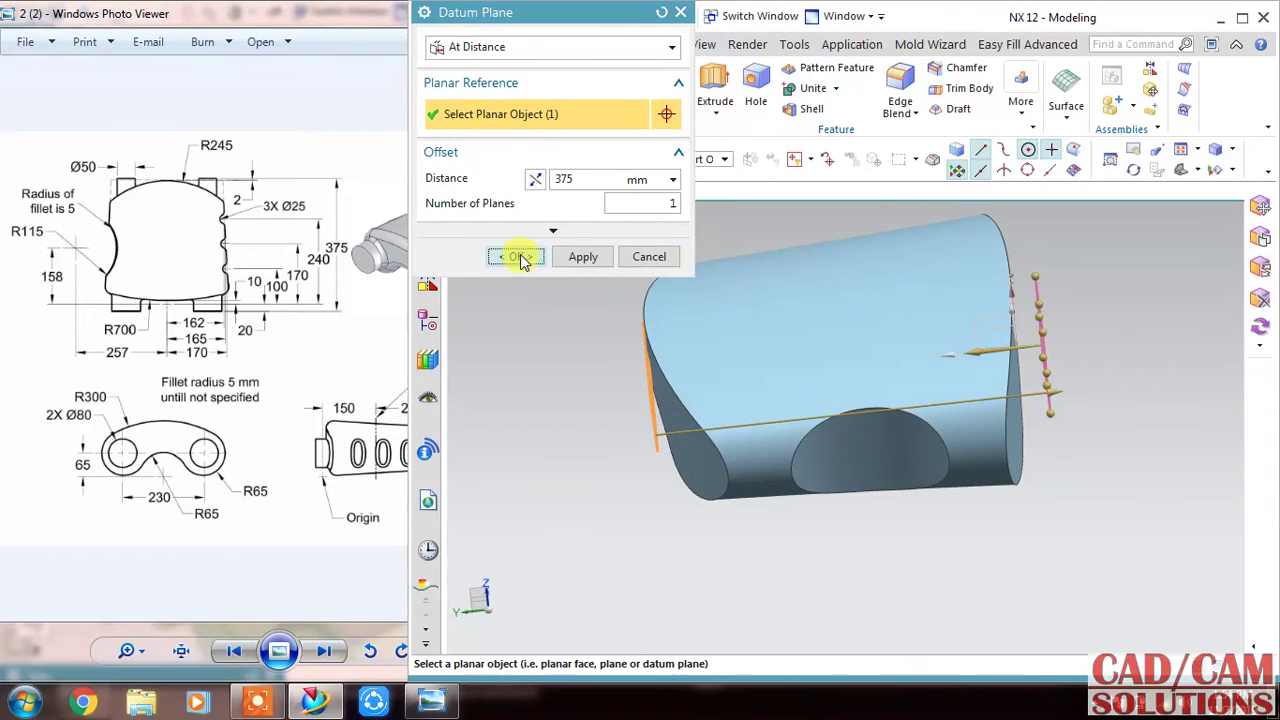
left_click(515, 256)
left_click(460, 78)
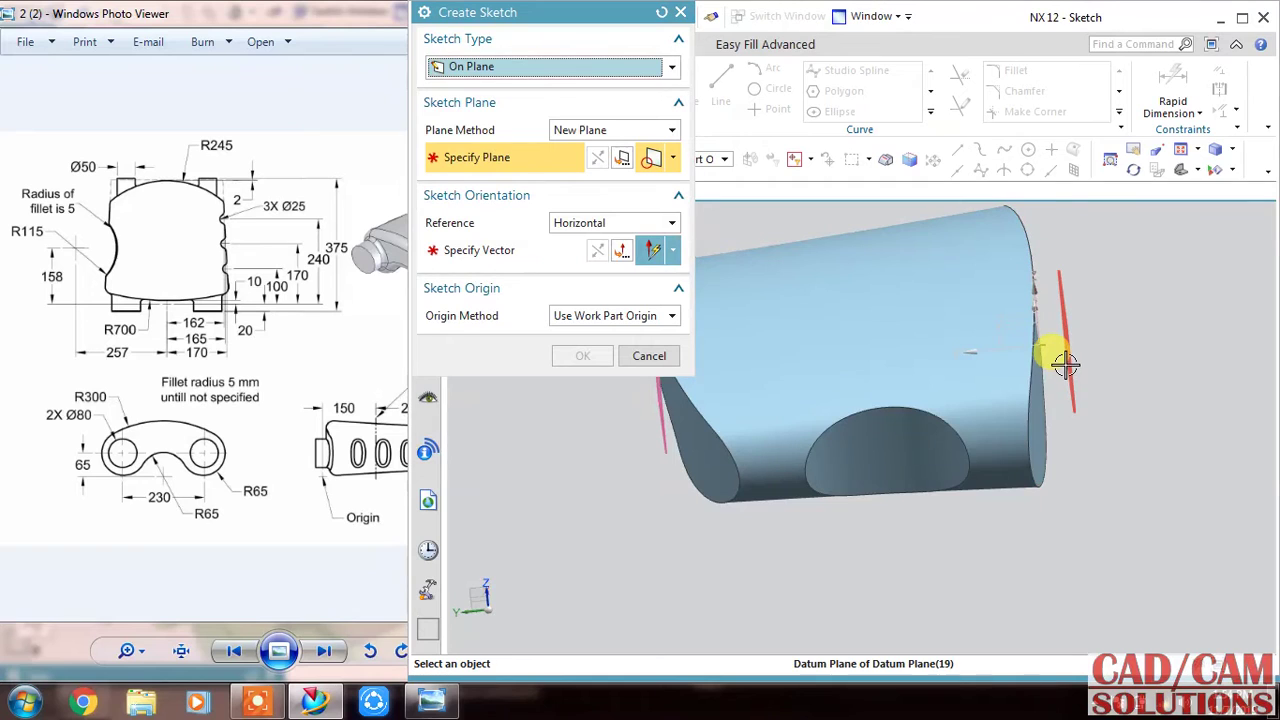
Place a sketch on the 375 mm datum plane with the horizontal reference reversed
left_click(1060, 360)
middle_click_drag(1103, 525, 1006, 486)
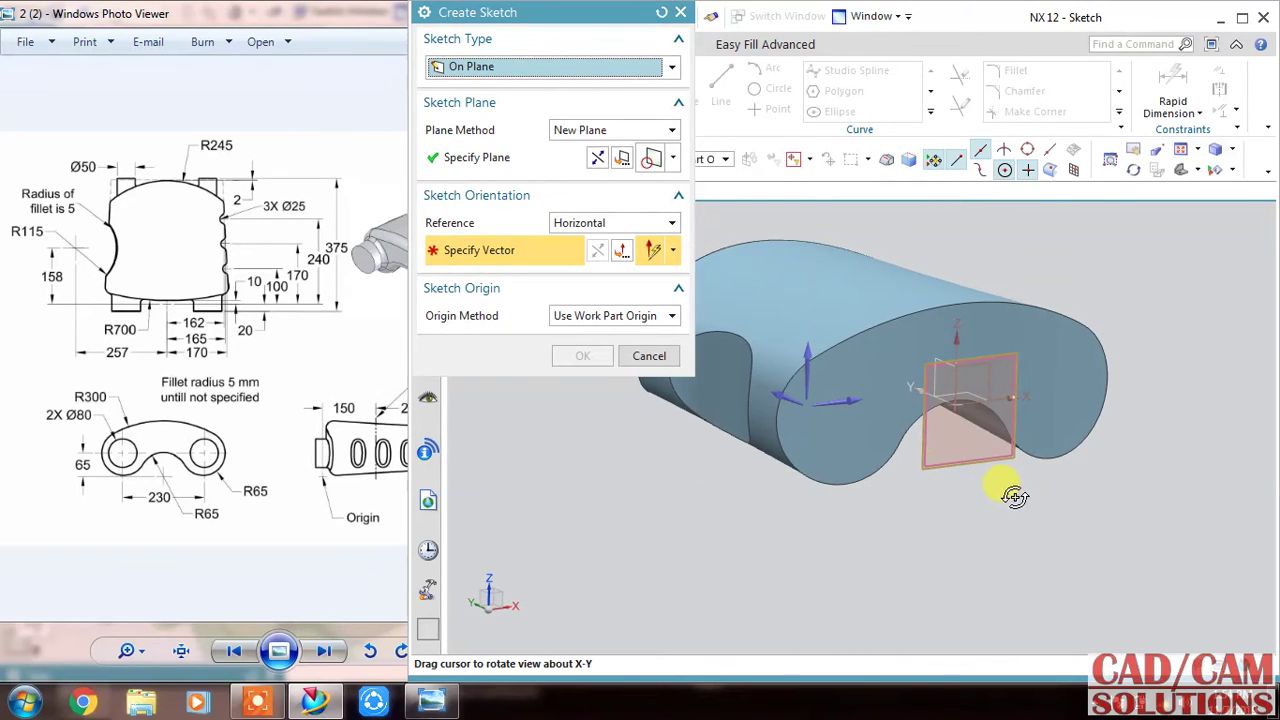
left_click(838, 403)
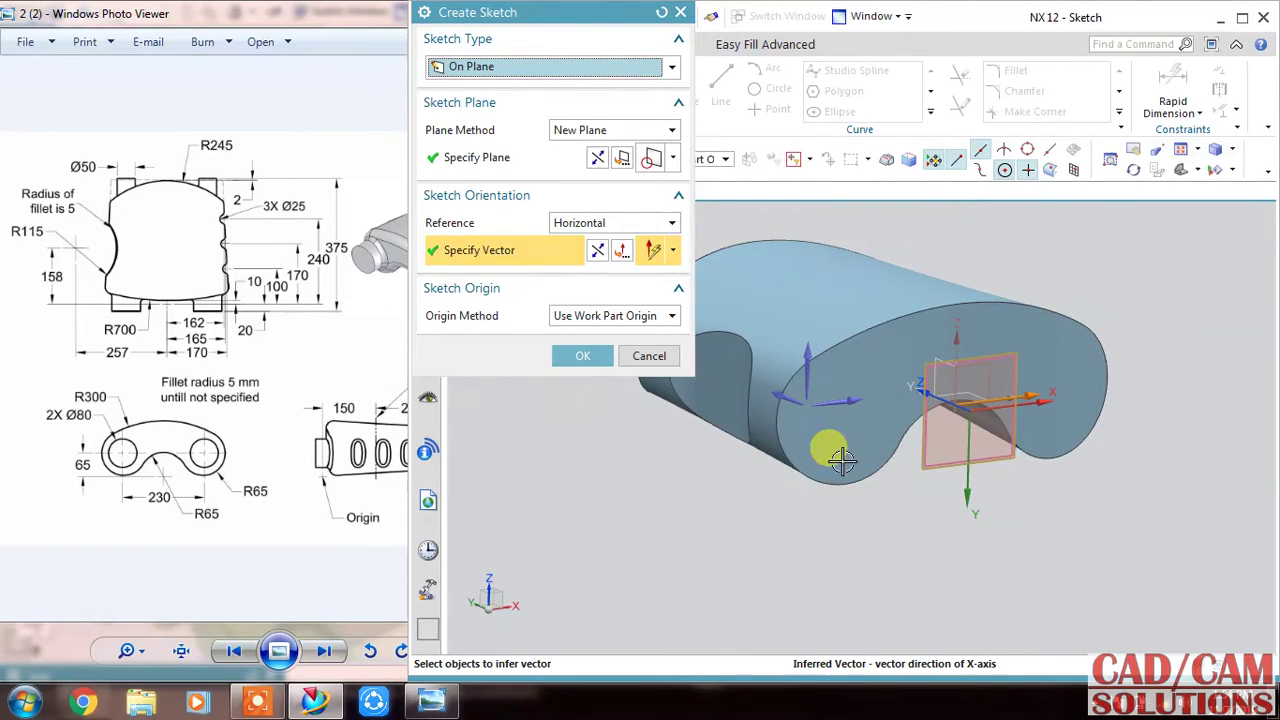
left_click(597, 250)
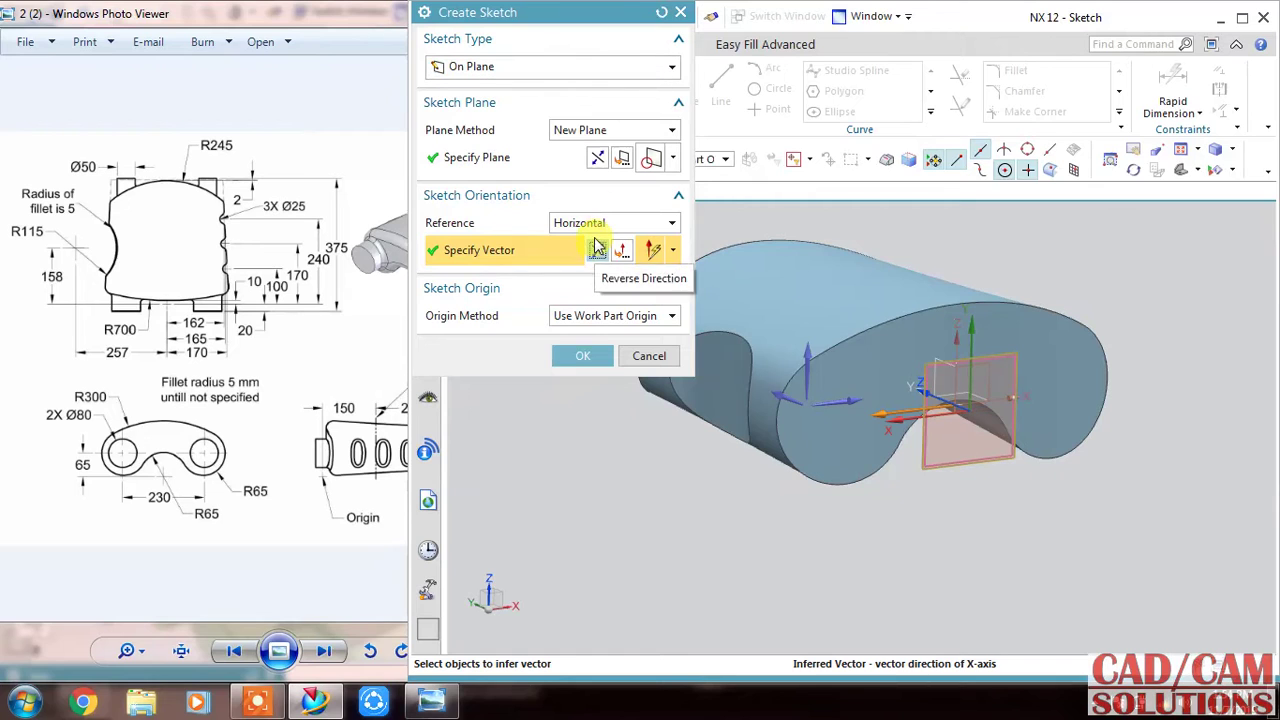
left_click(597, 158)
left_click(598, 250)
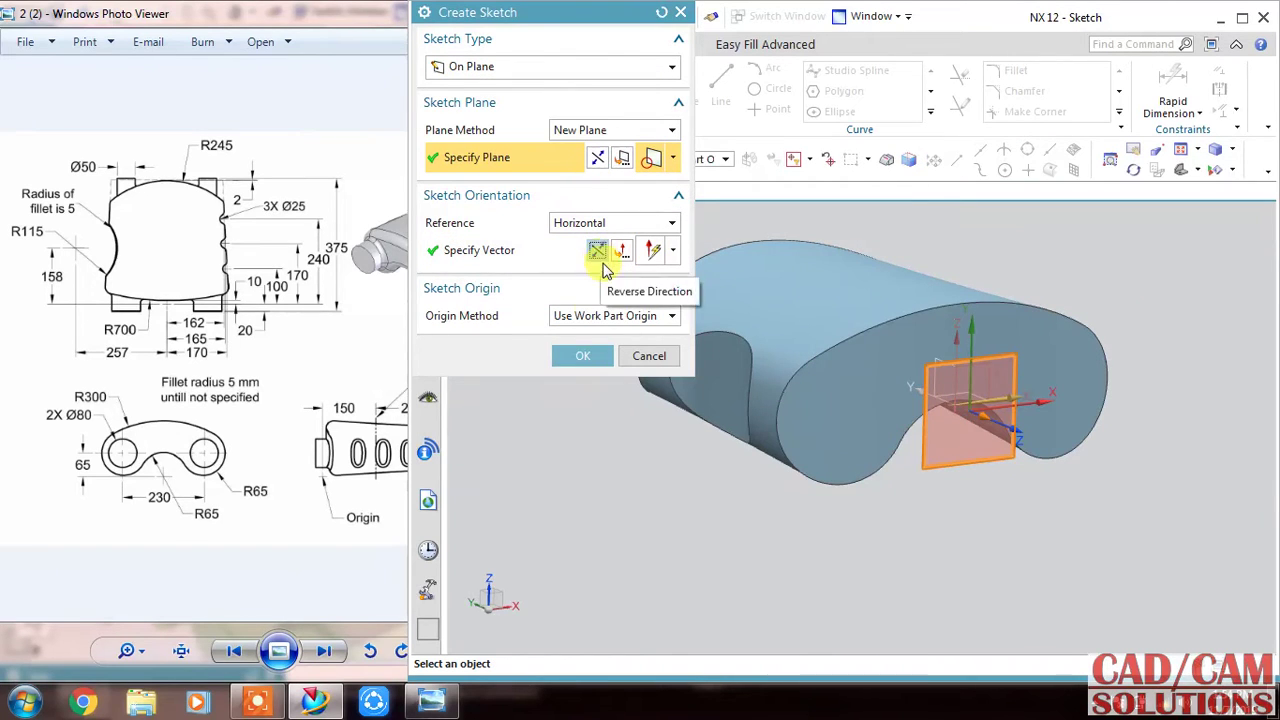
left_click(582, 358)
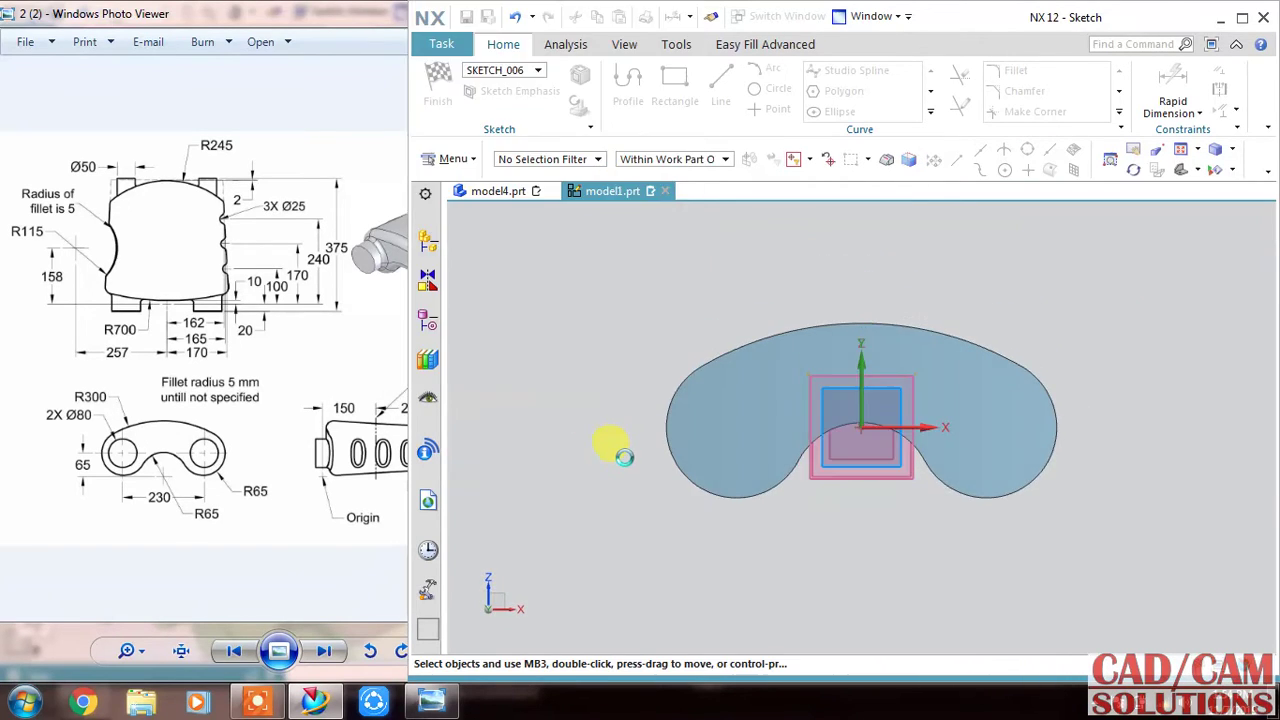
Draw a circle centred inside the left lobe of the profile
left_click(766, 86)
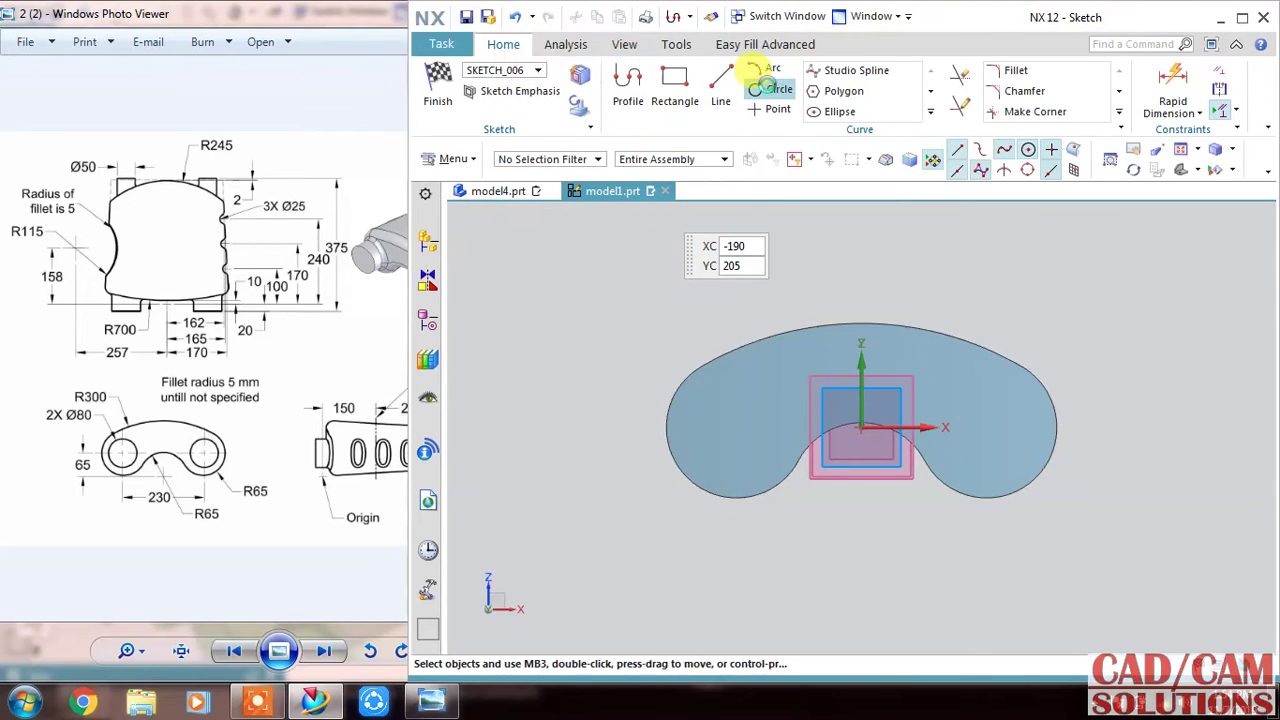
left_click(731, 438)
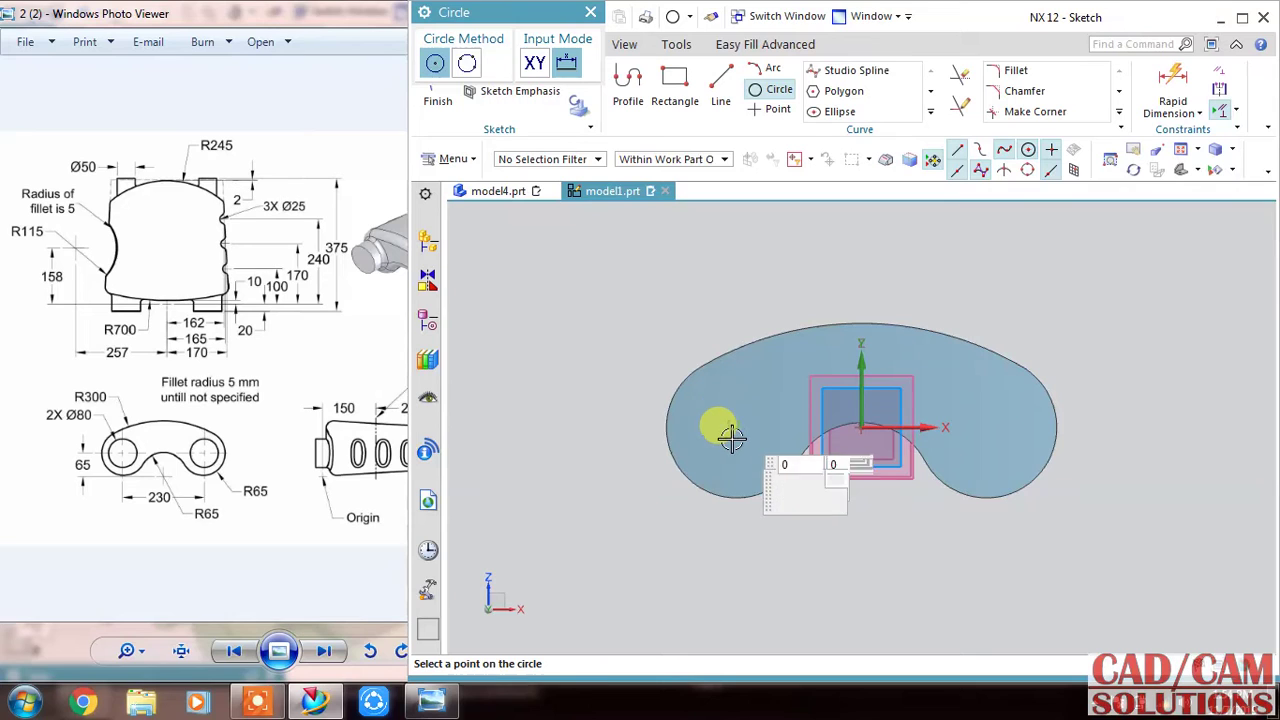
key("Return")
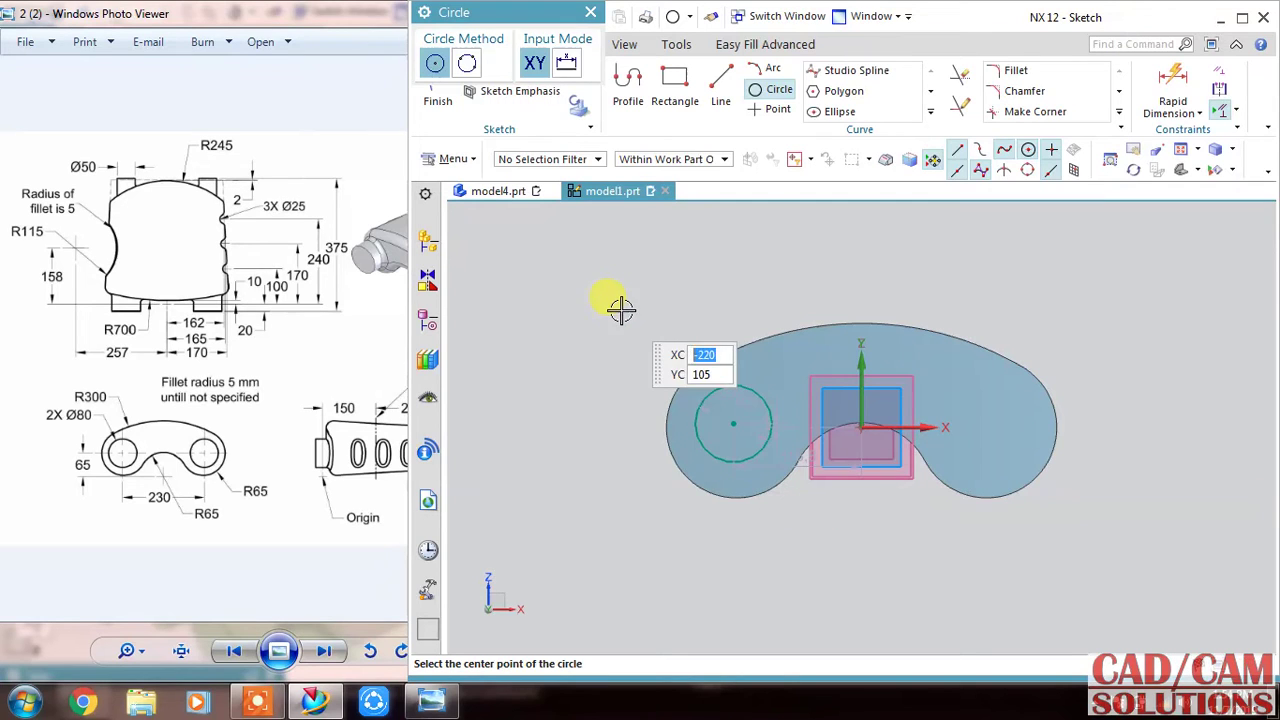
key("Escape")
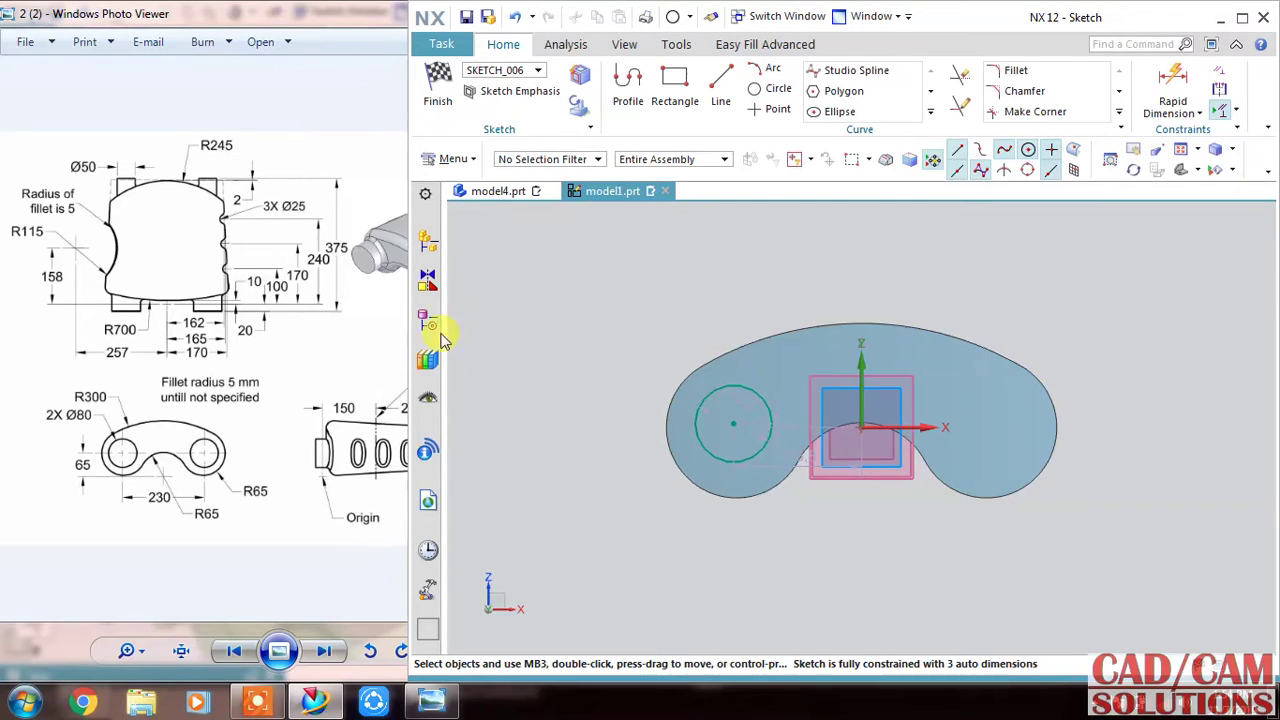
Show the curves of Sketch (4) and Sketch (5) from the feature history tree
left_click(428, 283)
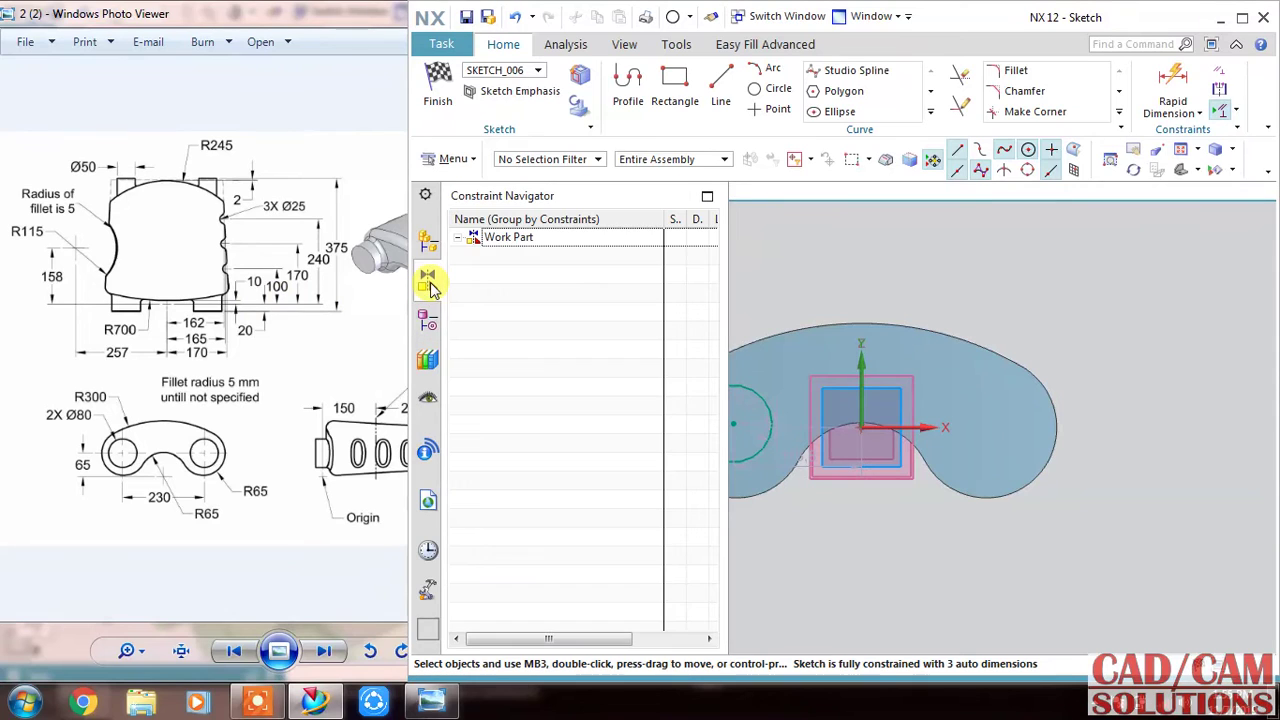
left_click(430, 320)
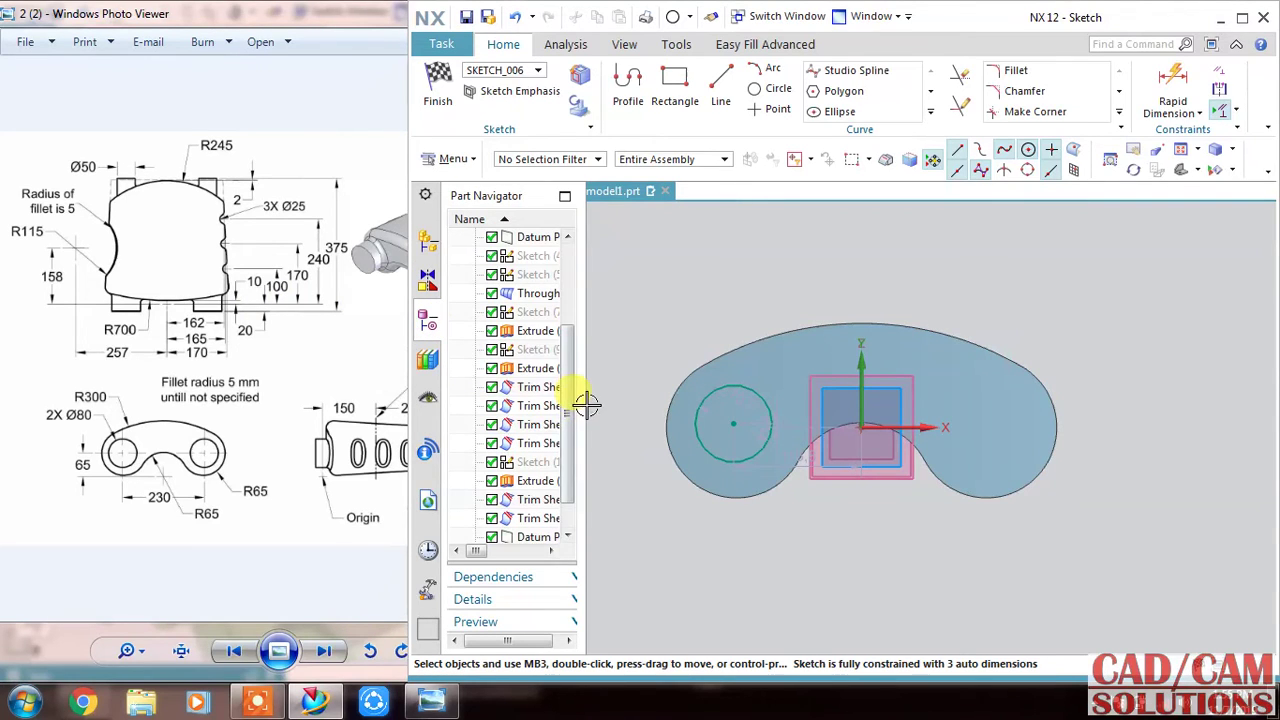
left_click_drag(585, 403, 597, 403)
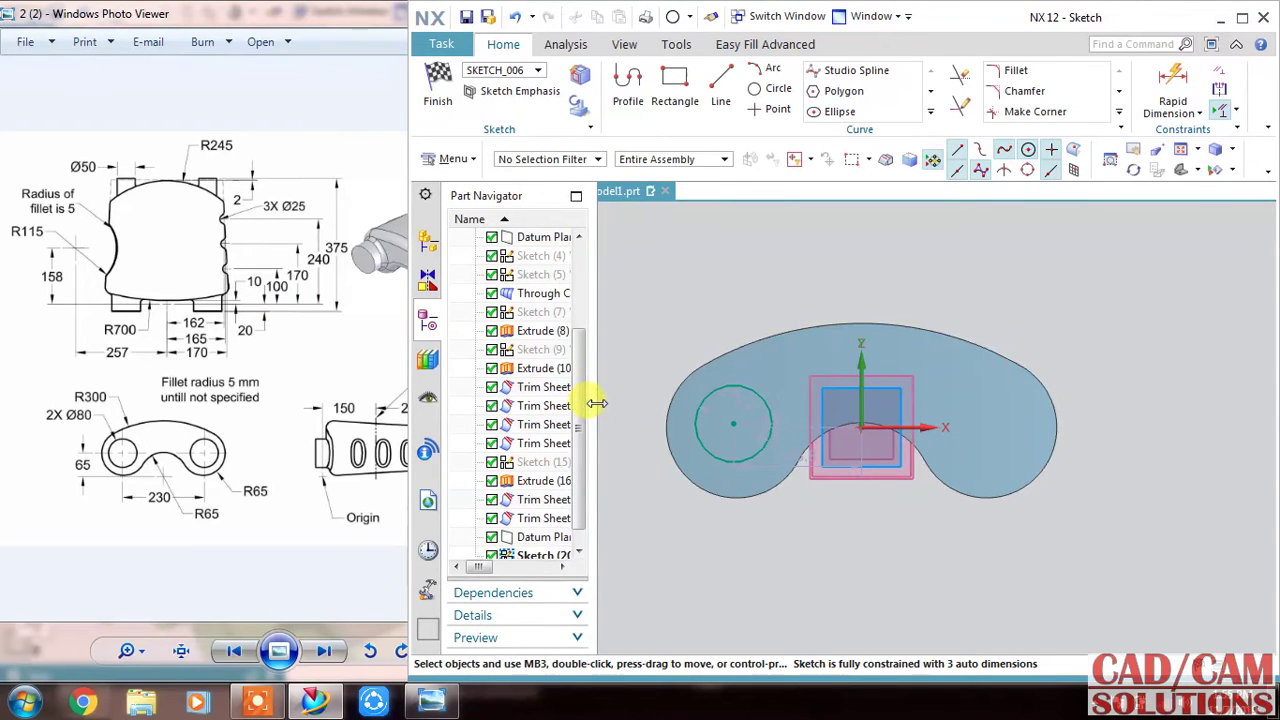
right_click(512, 260)
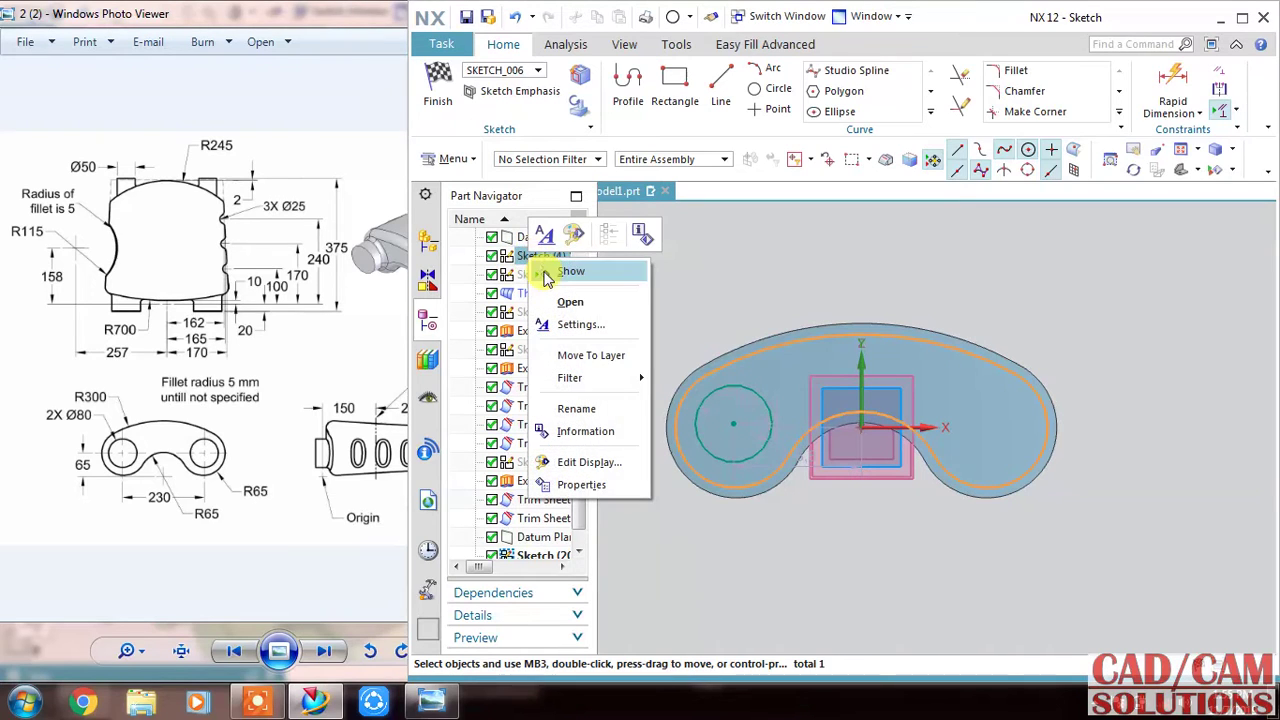
left_click(546, 272)
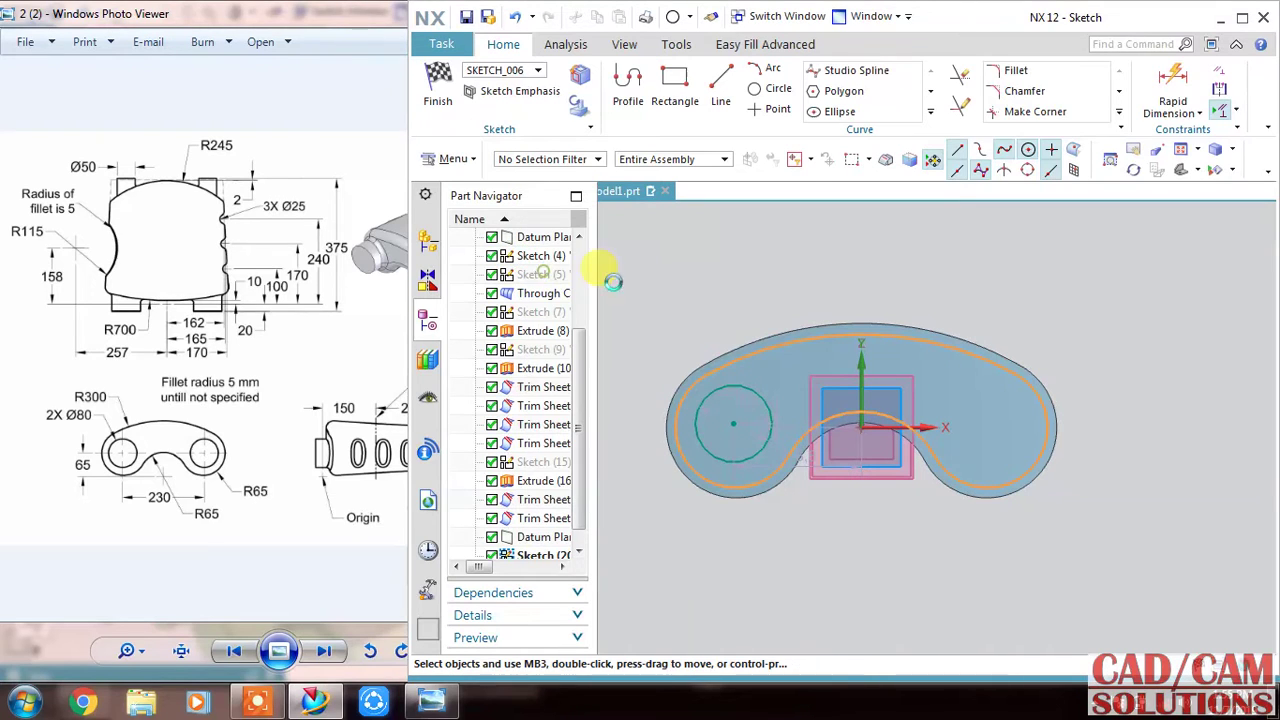
left_click(540, 280)
right_click(540, 280)
left_click(578, 286)
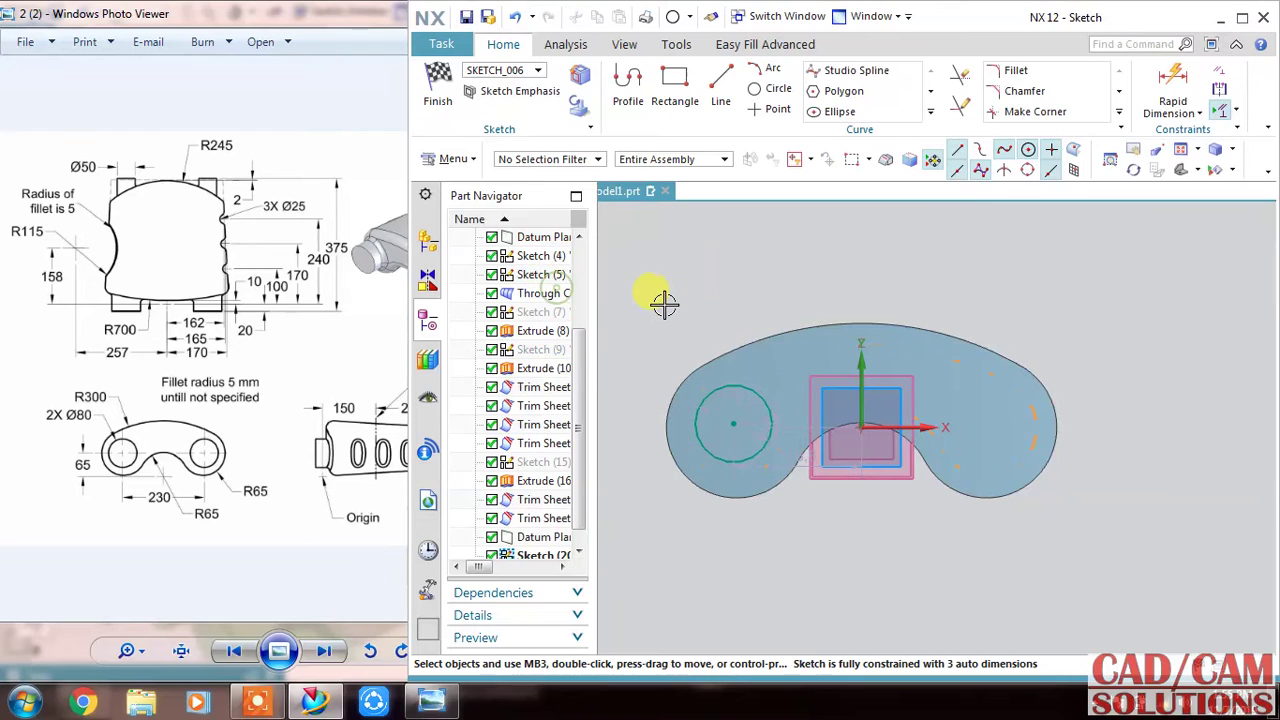
Finish the sketch, show the Sketch (1) curves, and close the Part Navigator
left_click(437, 88)
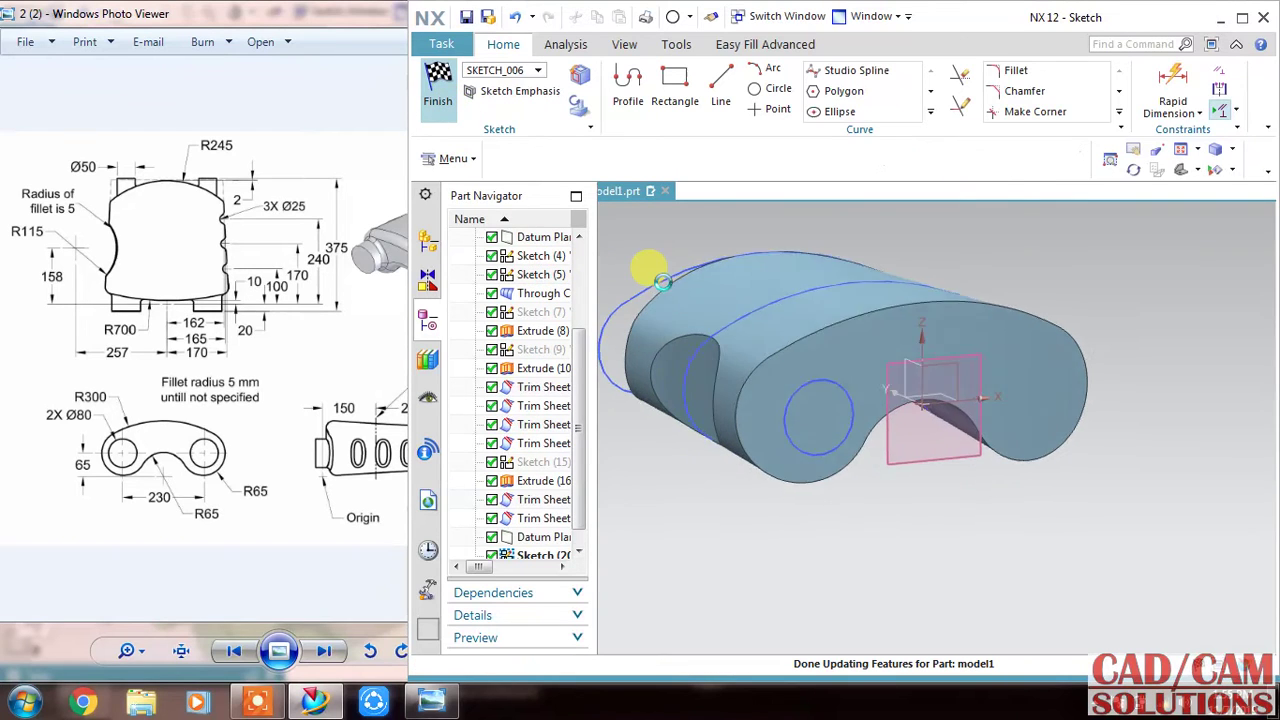
left_click(437, 320)
scroll(585, 335, "up", 2)
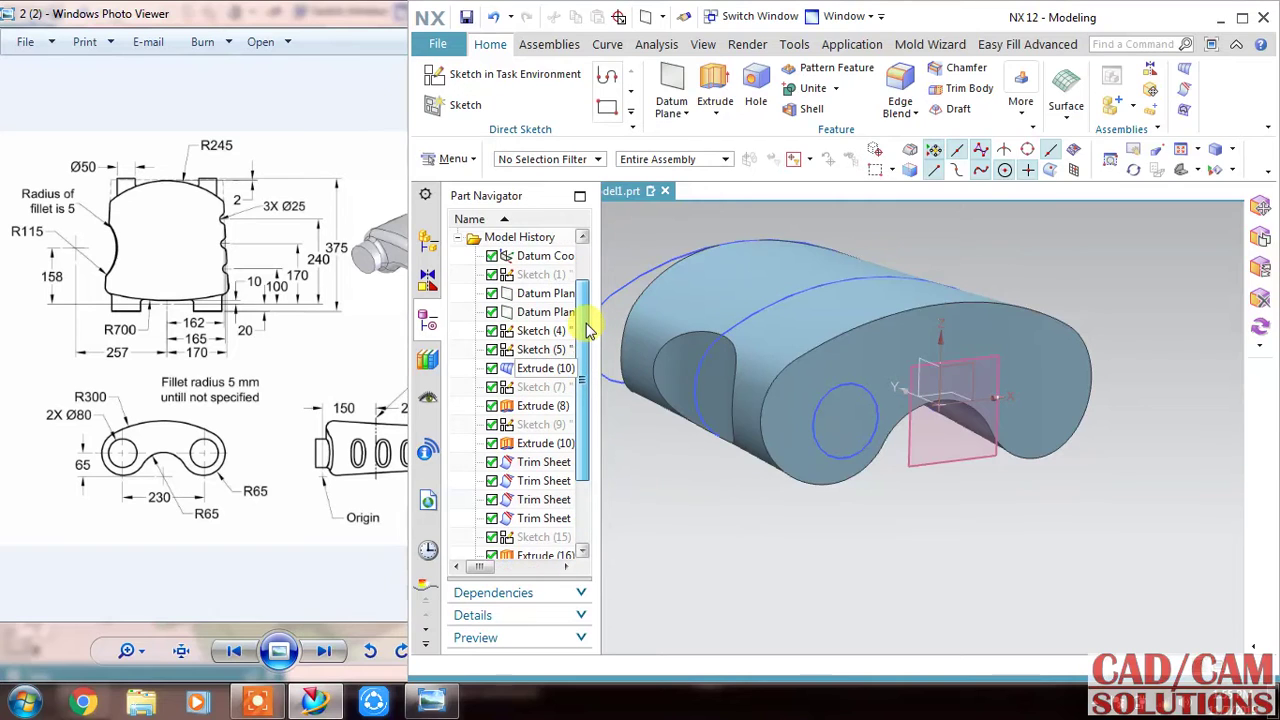
right_click(540, 274)
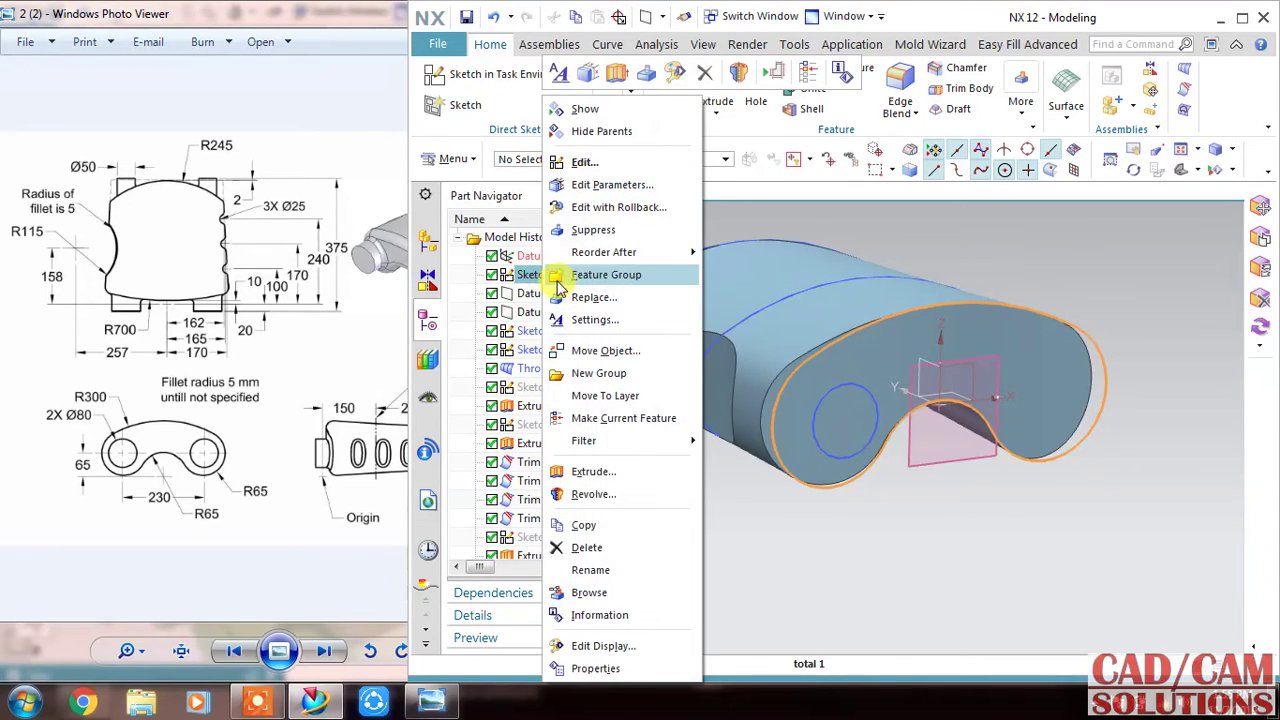
left_click(578, 110)
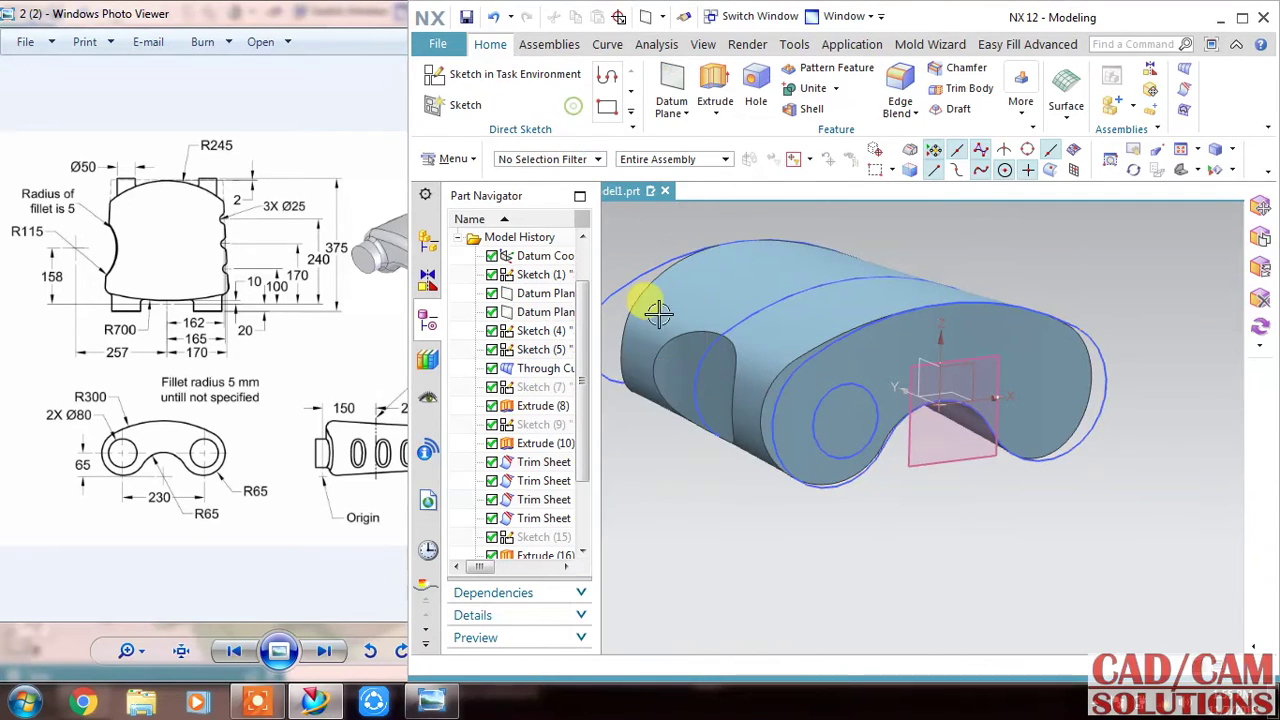
left_click(692, 475)
left_click(600, 370)
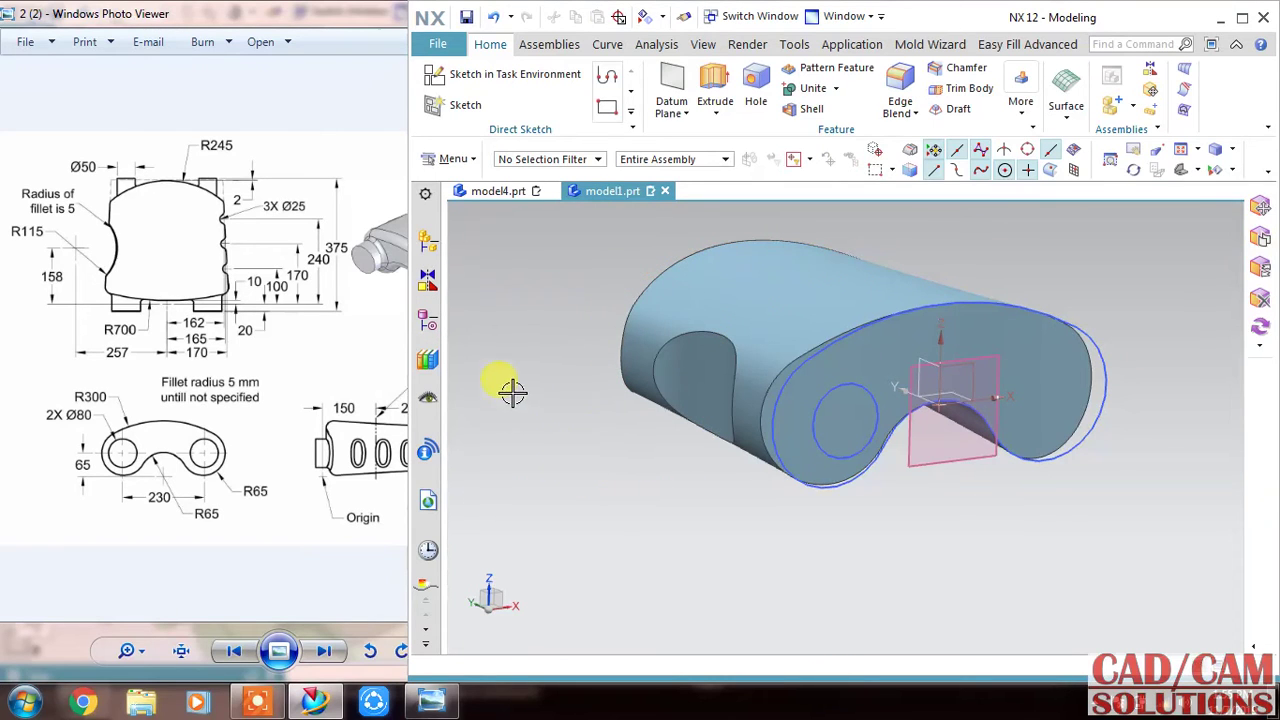
Edit SKETCH_006 and constrain its circle concentric with the outer lobe arc via QuickPick
double_click(829, 396)
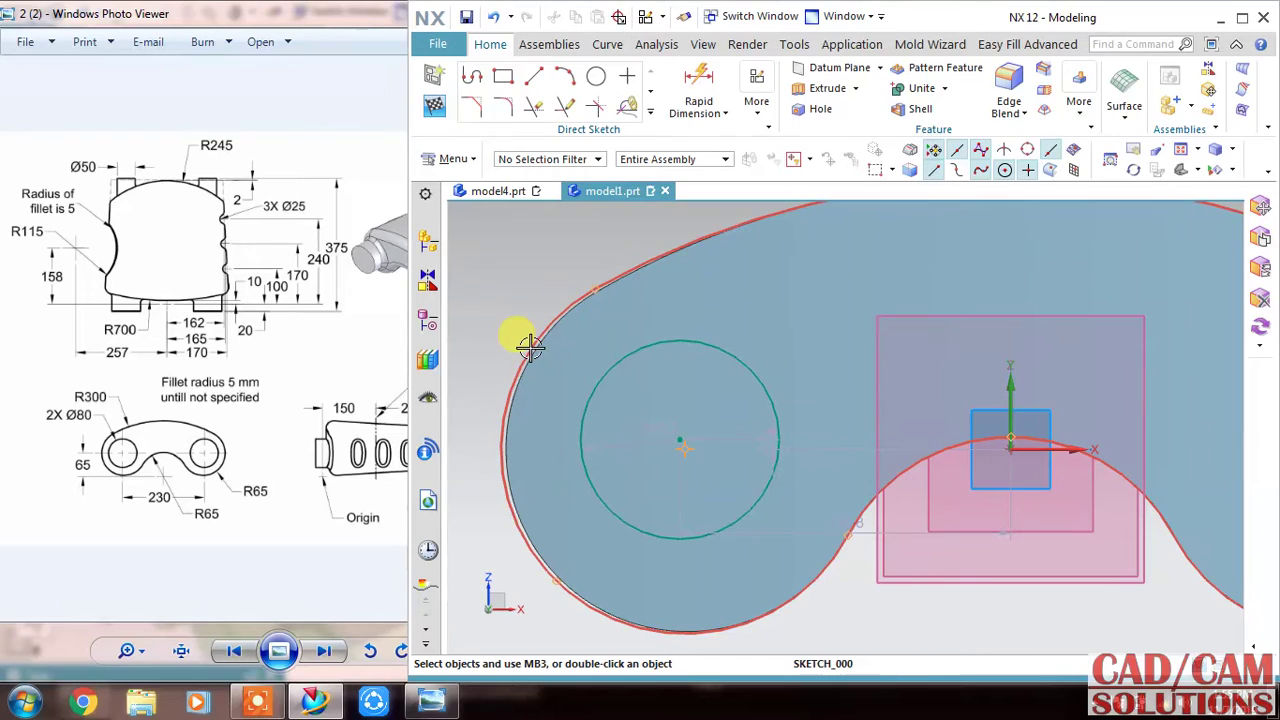
left_click(515, 340)
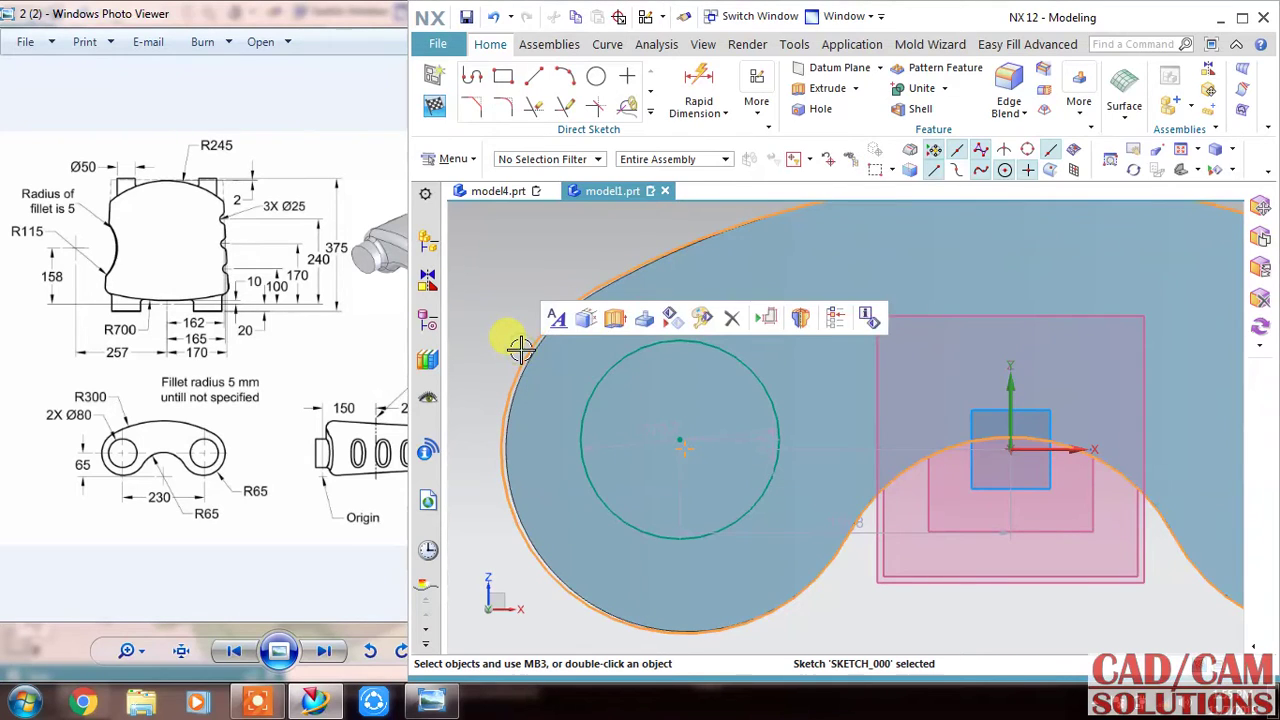
left_click(563, 274)
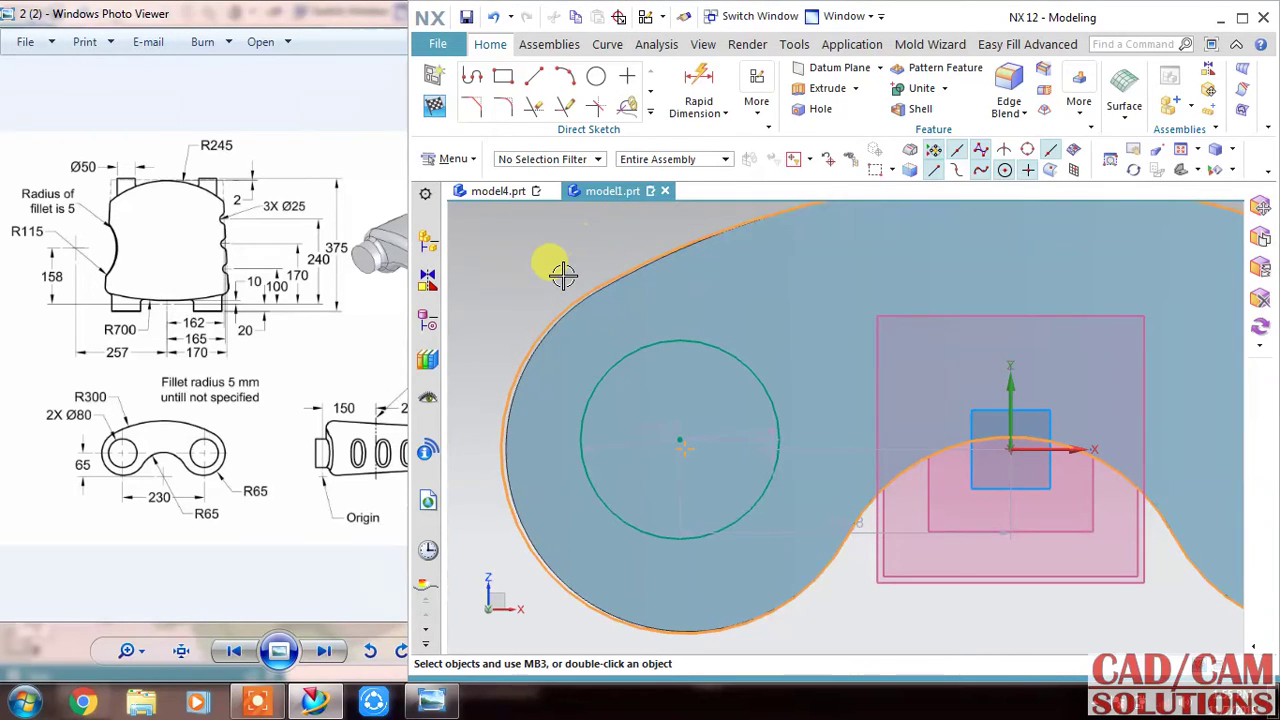
left_click(563, 274)
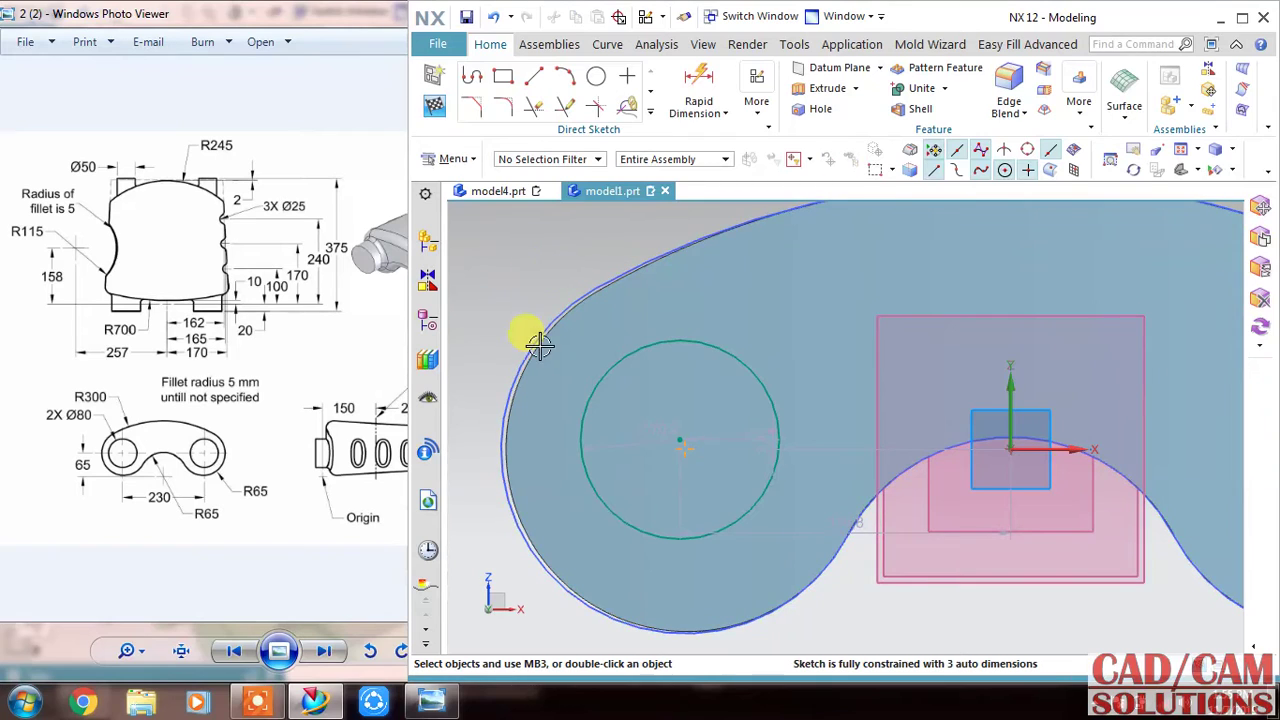
left_click(604, 366)
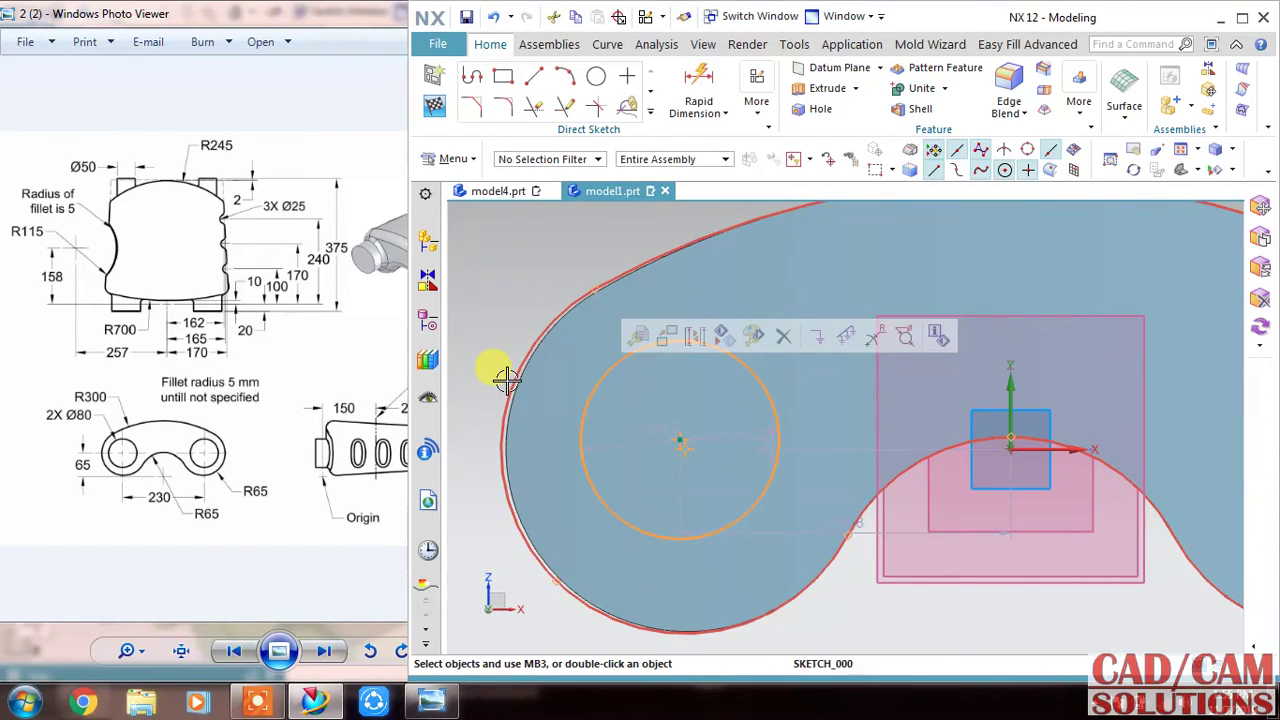
left_click(503, 375)
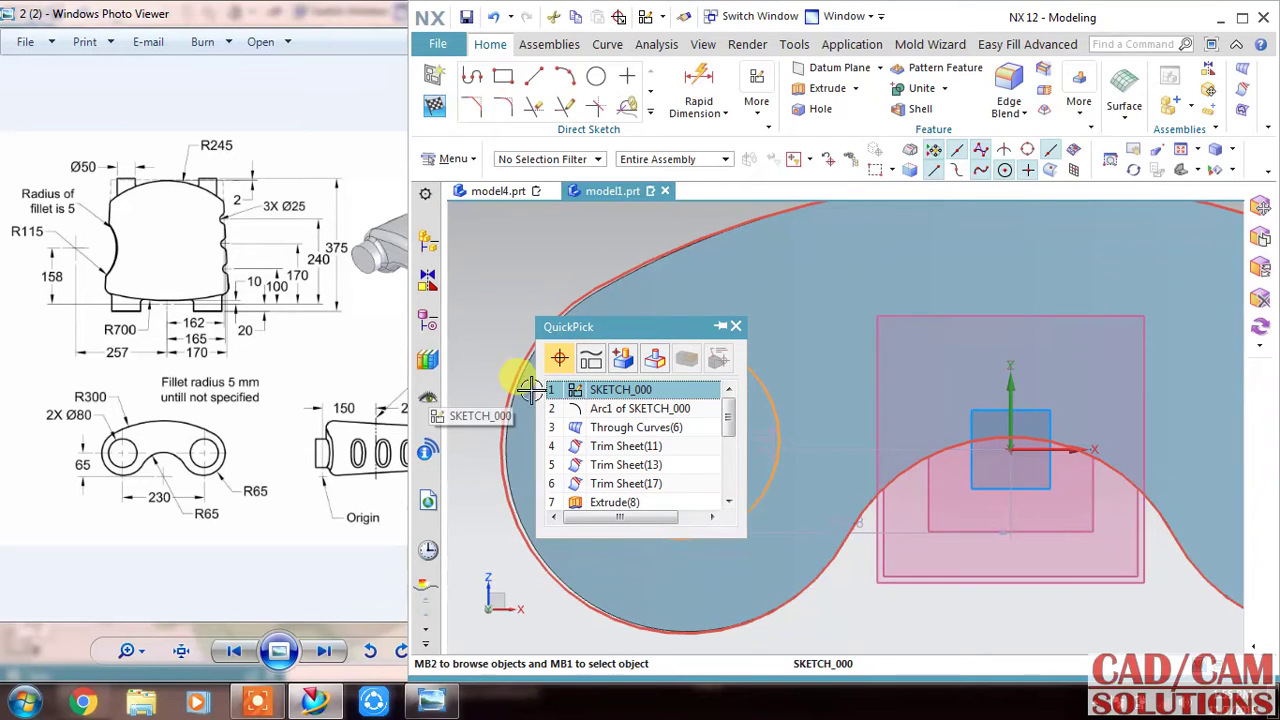
left_click(608, 408)
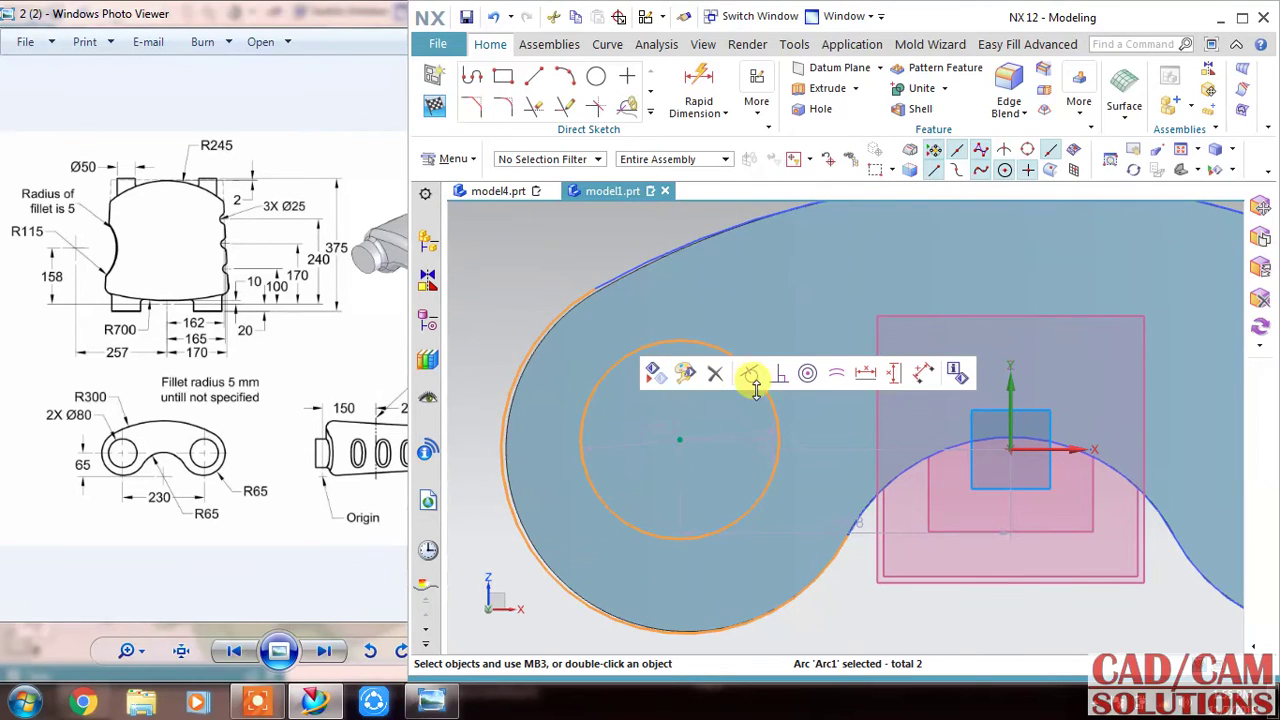
left_click(810, 376)
scroll(820, 440, "down", 2)
scroll(820, 466, "down", 2)
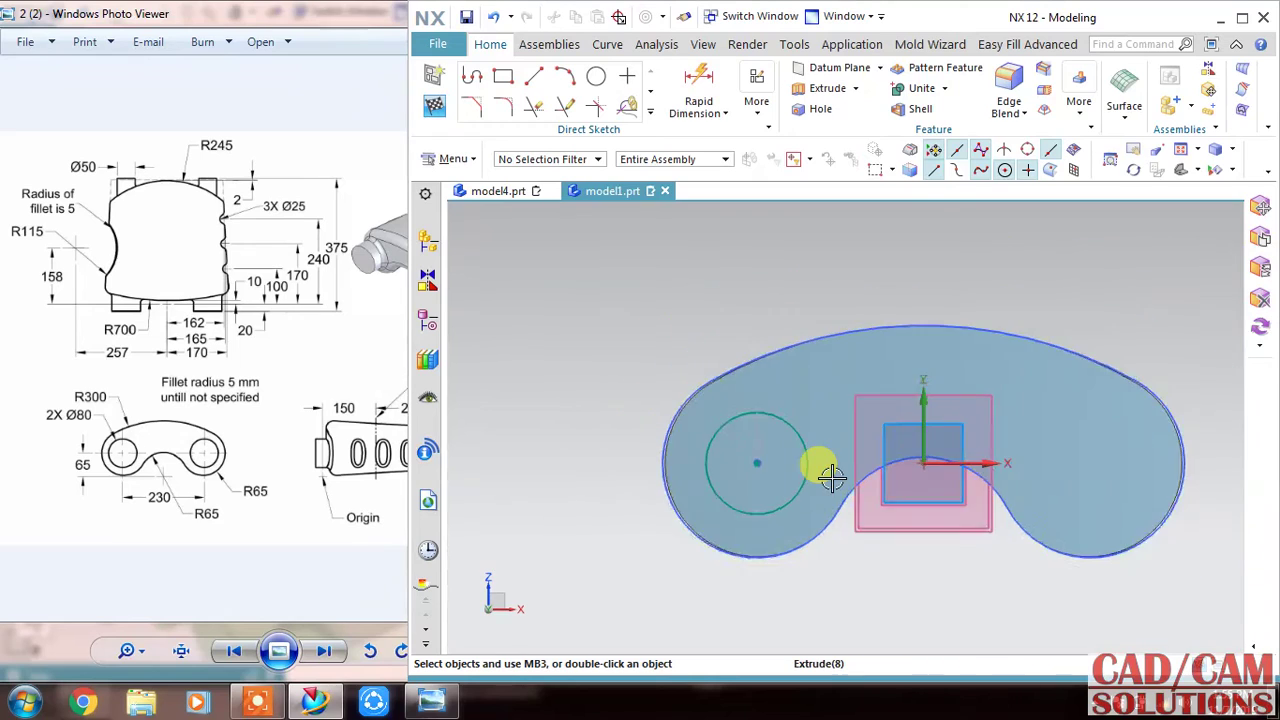
scroll(780, 466, "down", 2)
Dimension the sketch circle to an 80 mm diameter
left_click(638, 382)
type("80")
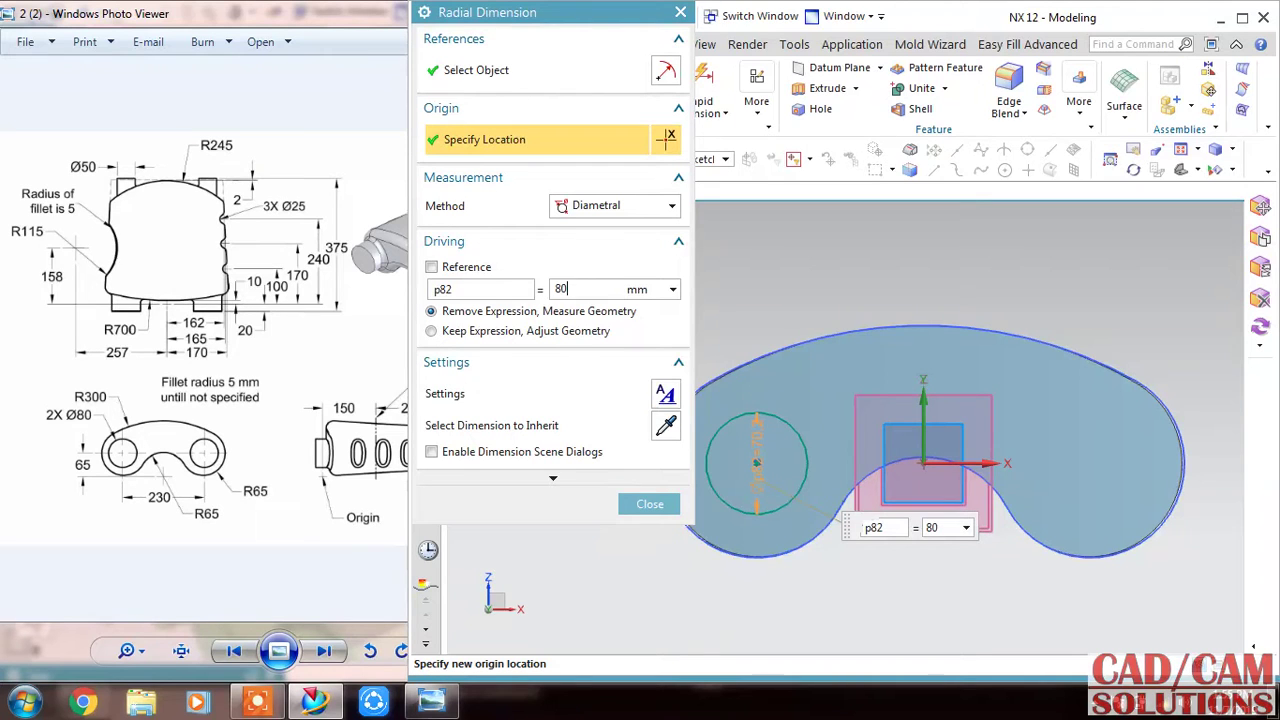
key("Return")
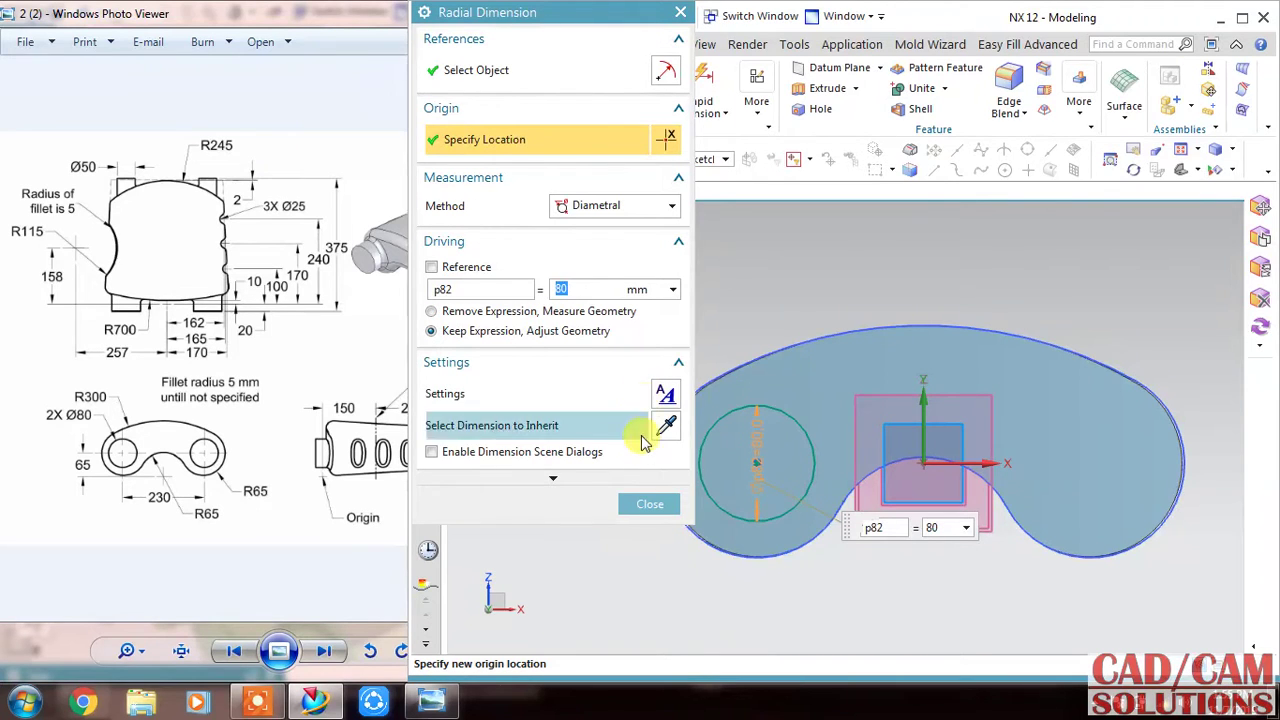
left_click(645, 505)
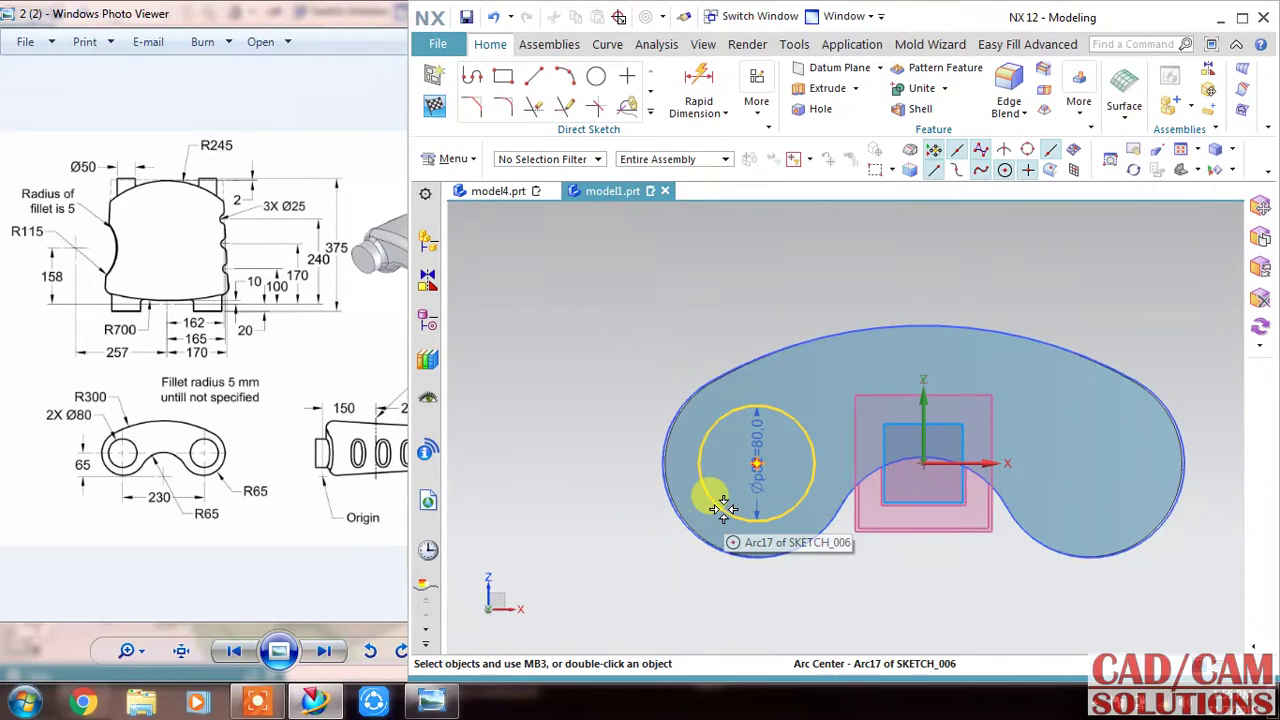
Mirror the 80 mm circle about the vertical sketch axis into the opposite lobe
left_click(708, 497)
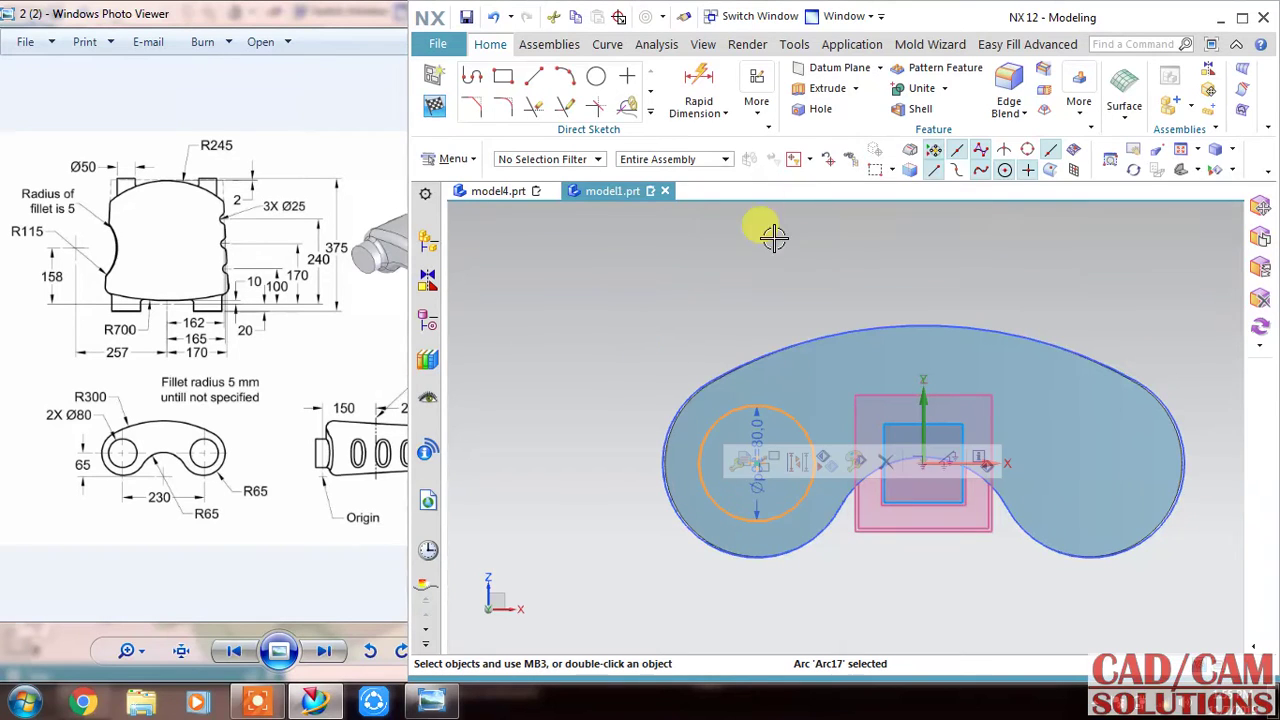
left_click(650, 112)
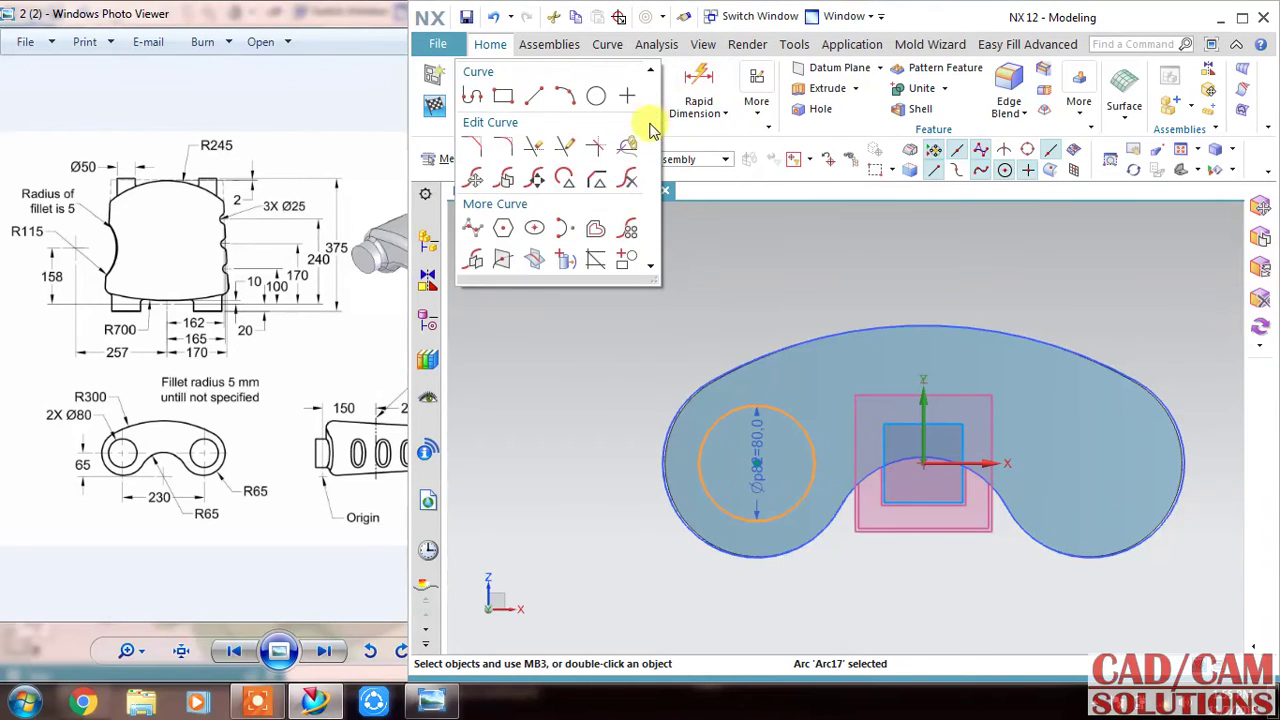
left_click(474, 258)
left_click(500, 139)
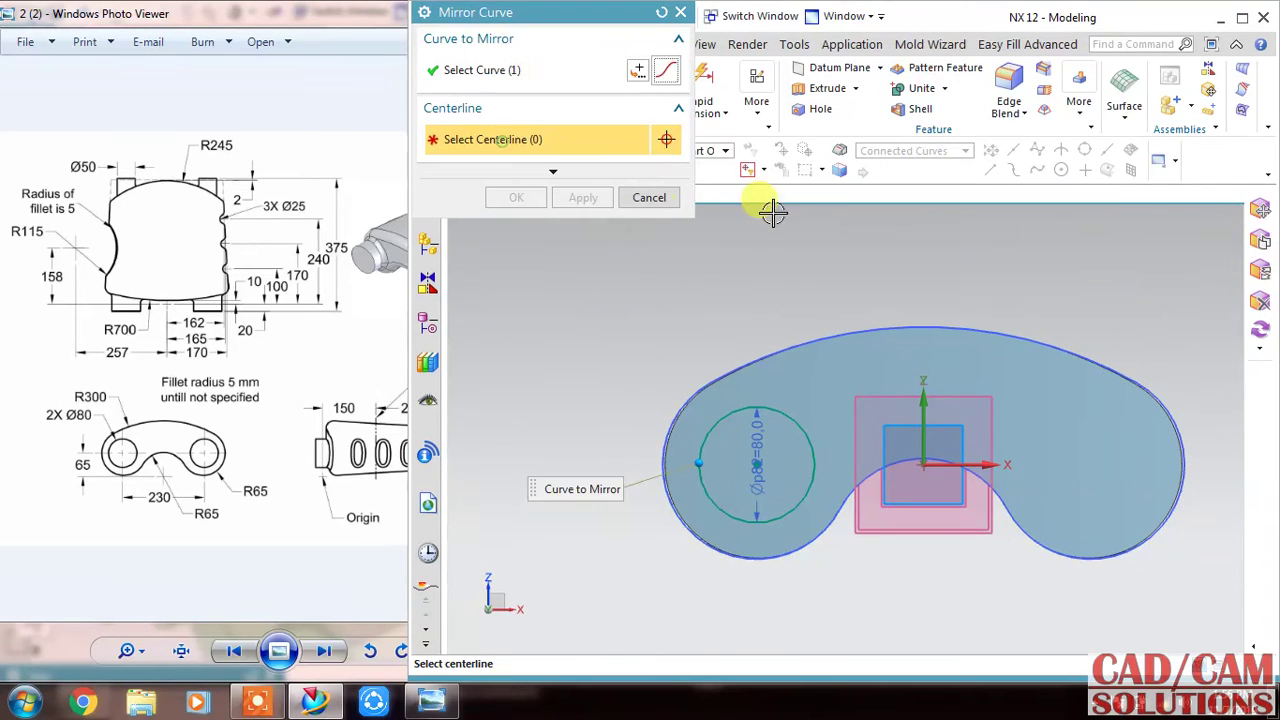
left_click(924, 397)
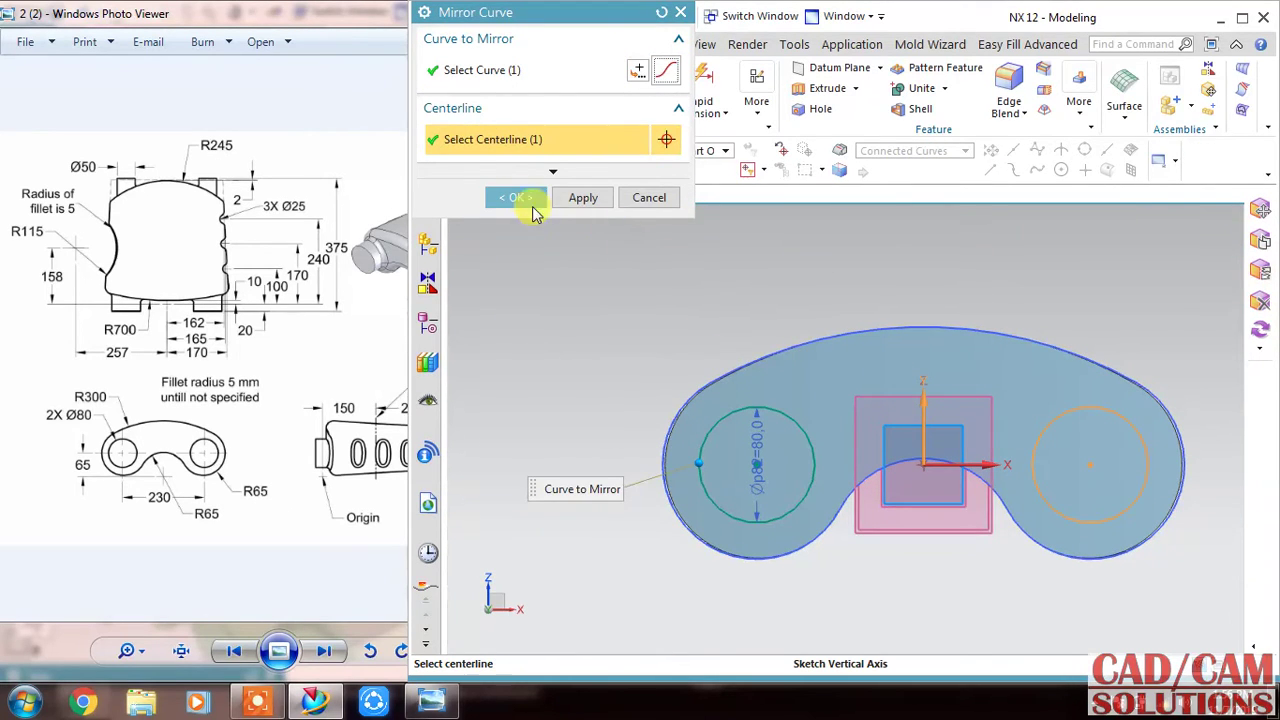
left_click(520, 198)
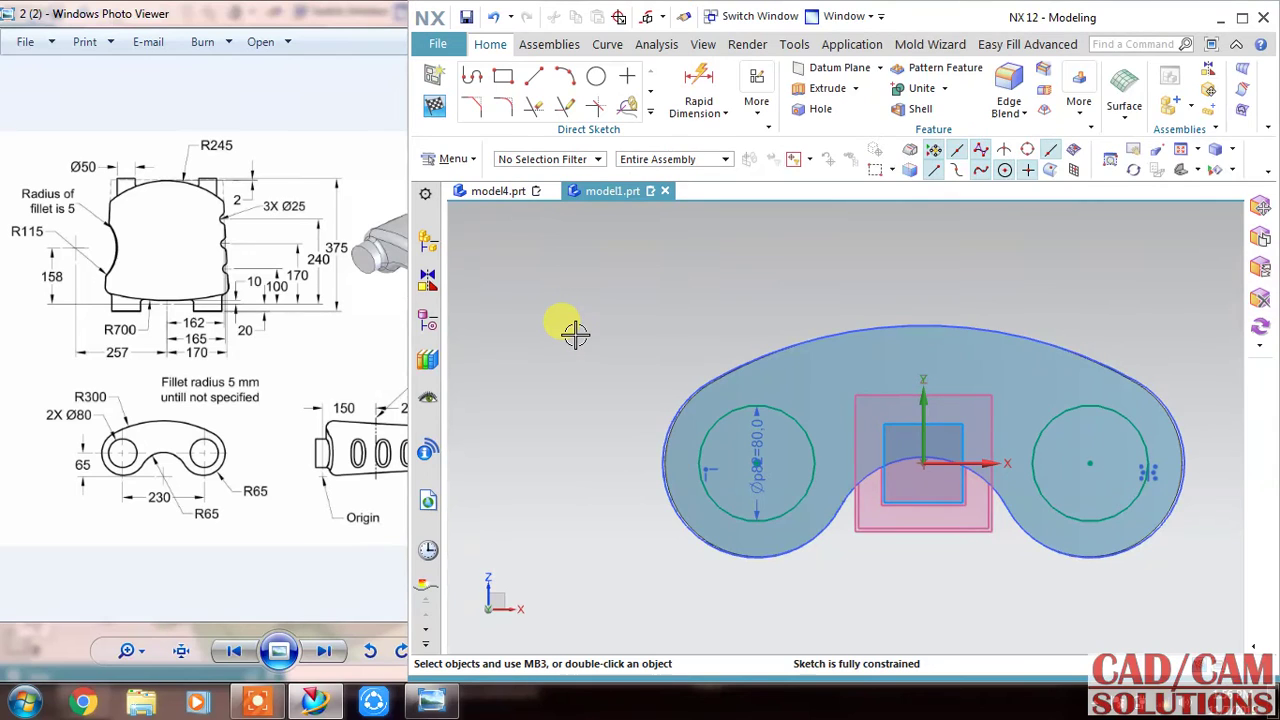
middle_click_drag(575, 333, 600, 334)
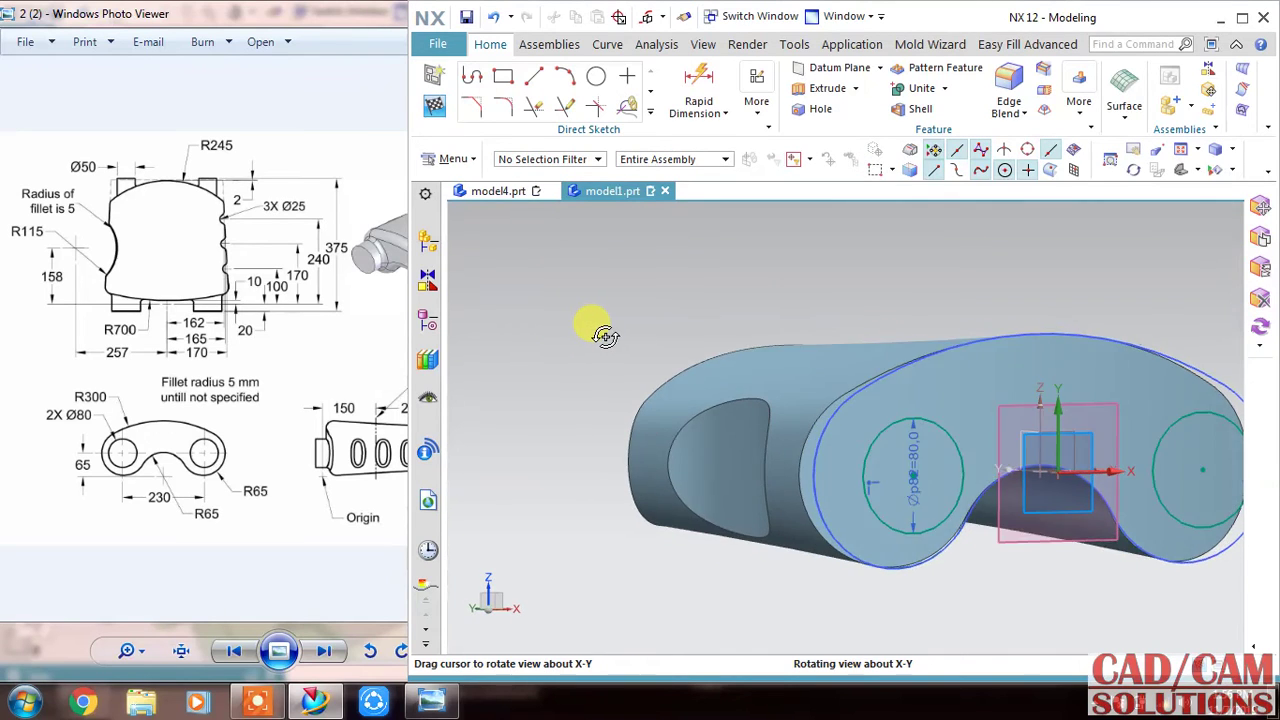
Finish the sketch and start extruding a lobe circle in the reversed direction
left_click(436, 108)
middle_click_drag(586, 409, 878, 617)
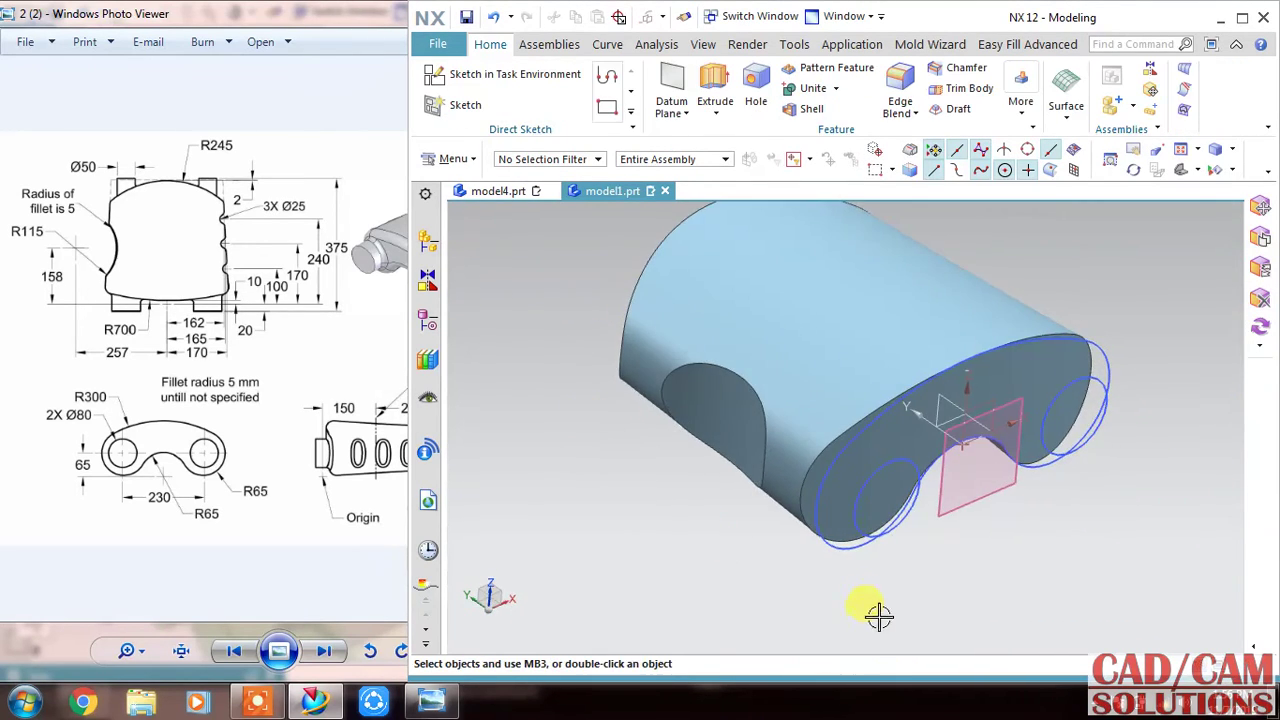
left_click(822, 546)
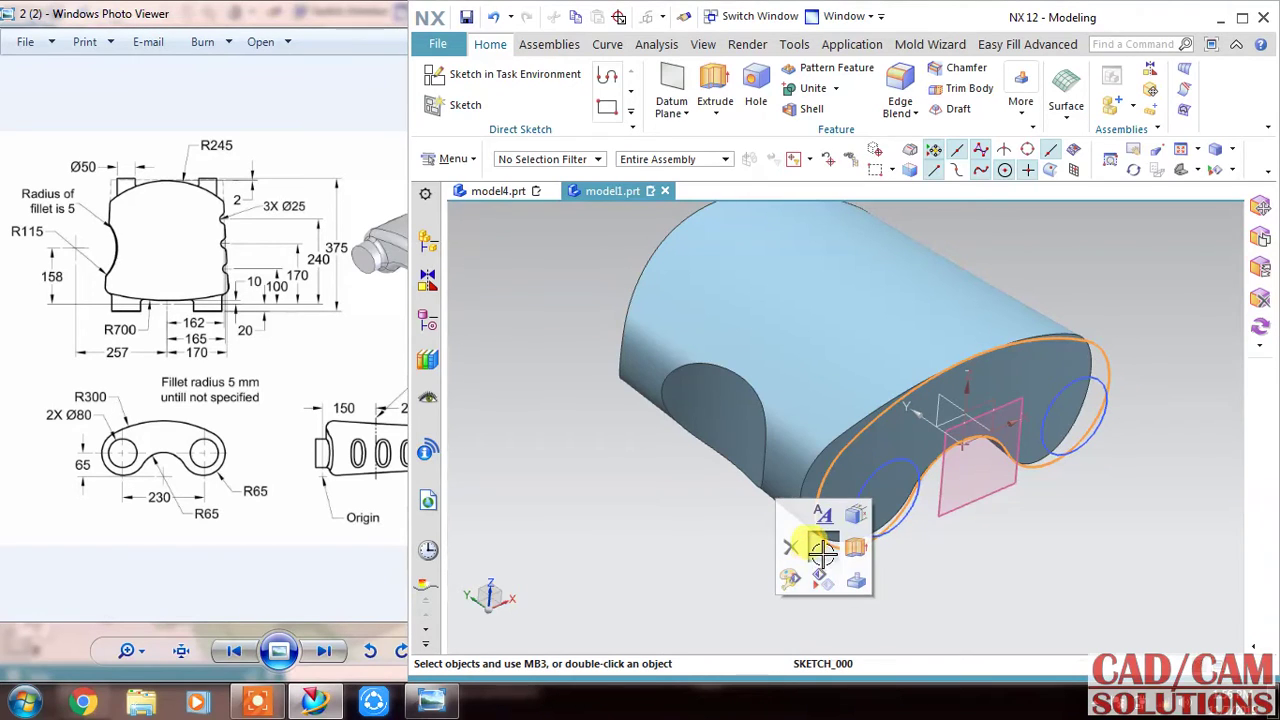
left_click(840, 558)
left_click(714, 100)
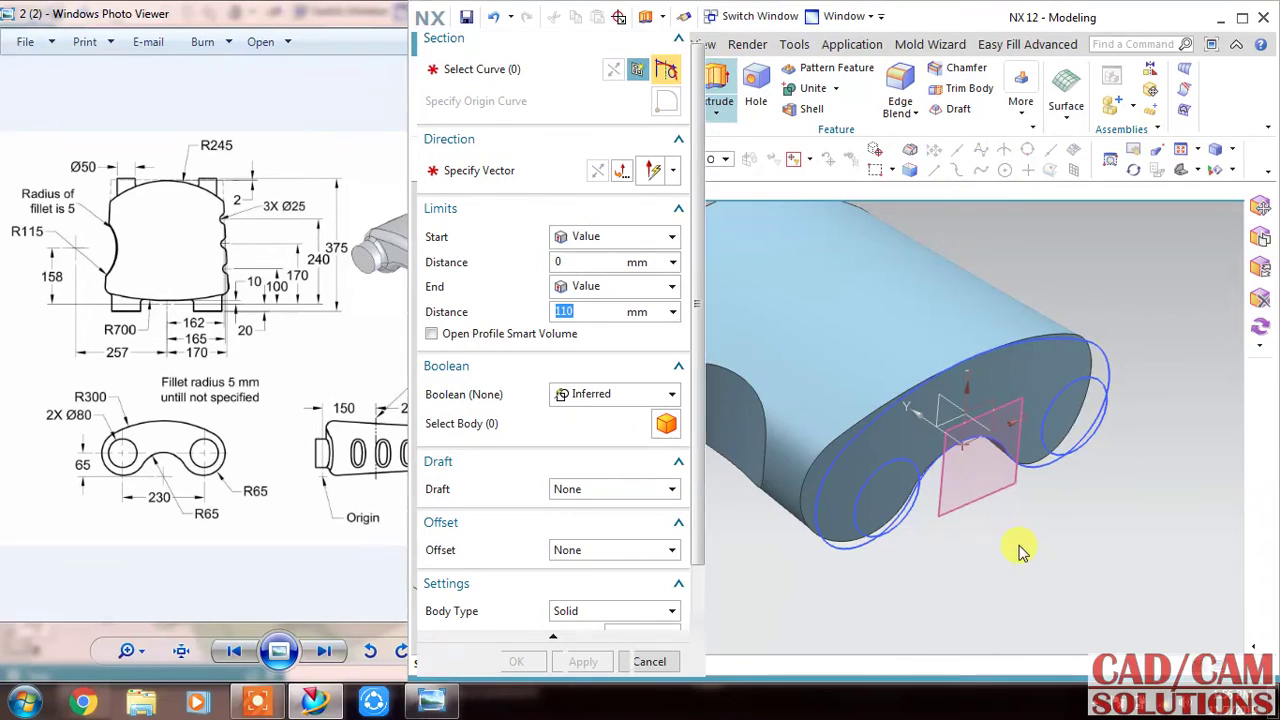
left_click(908, 468)
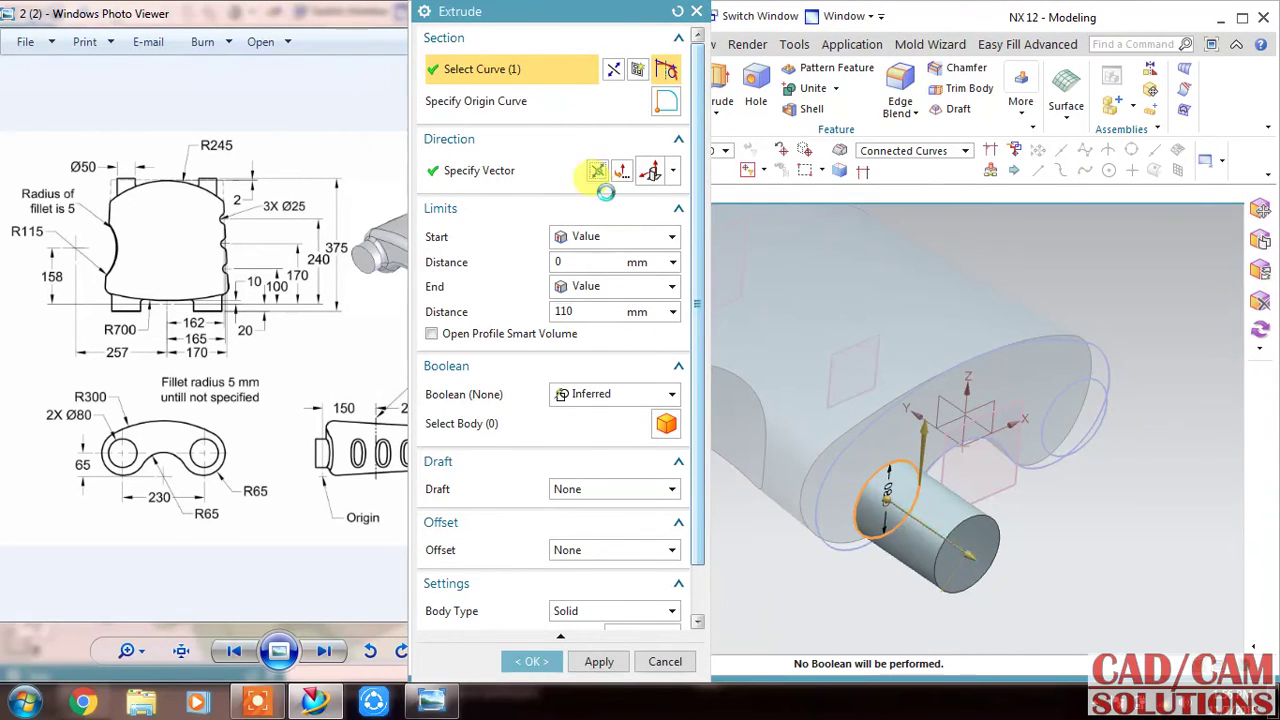
left_click(597, 170)
left_click(621, 242)
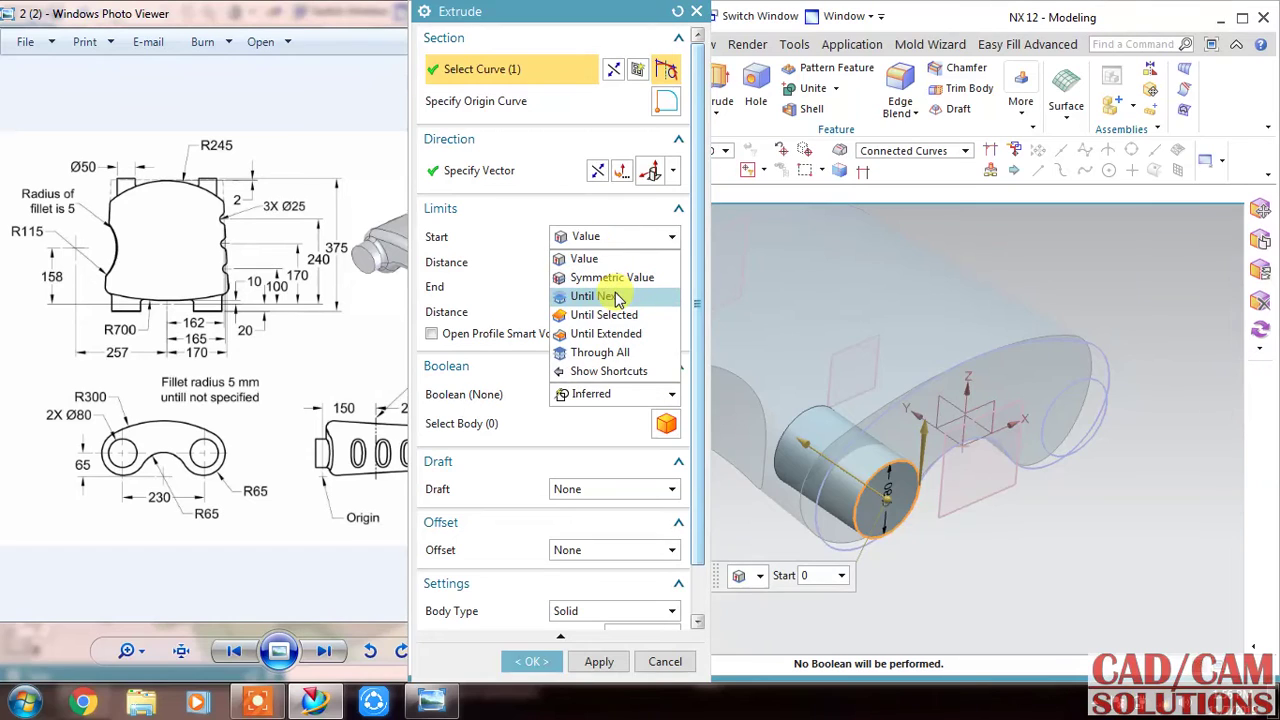
left_click(614, 290)
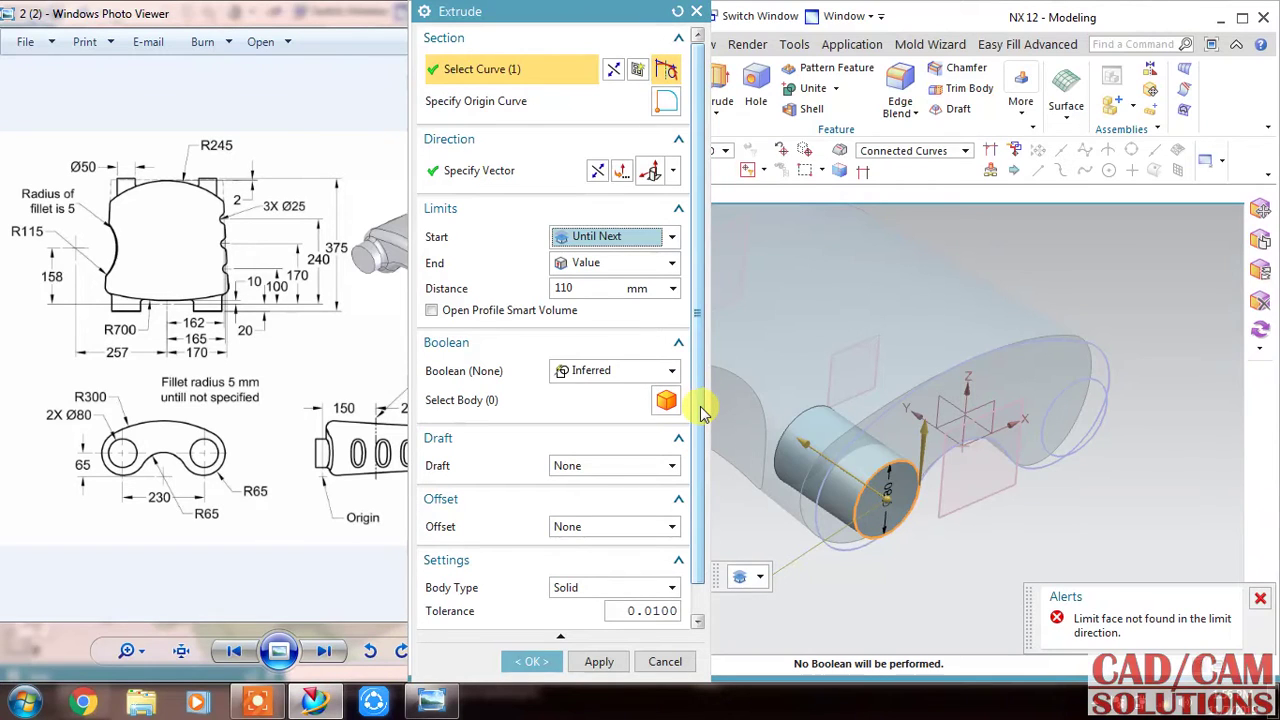
Make the extrusion a Sheet body with no Boolean, starting Until Selected at the body face, and preview
scroll(700, 410, "down", 1)
left_click(566, 556)
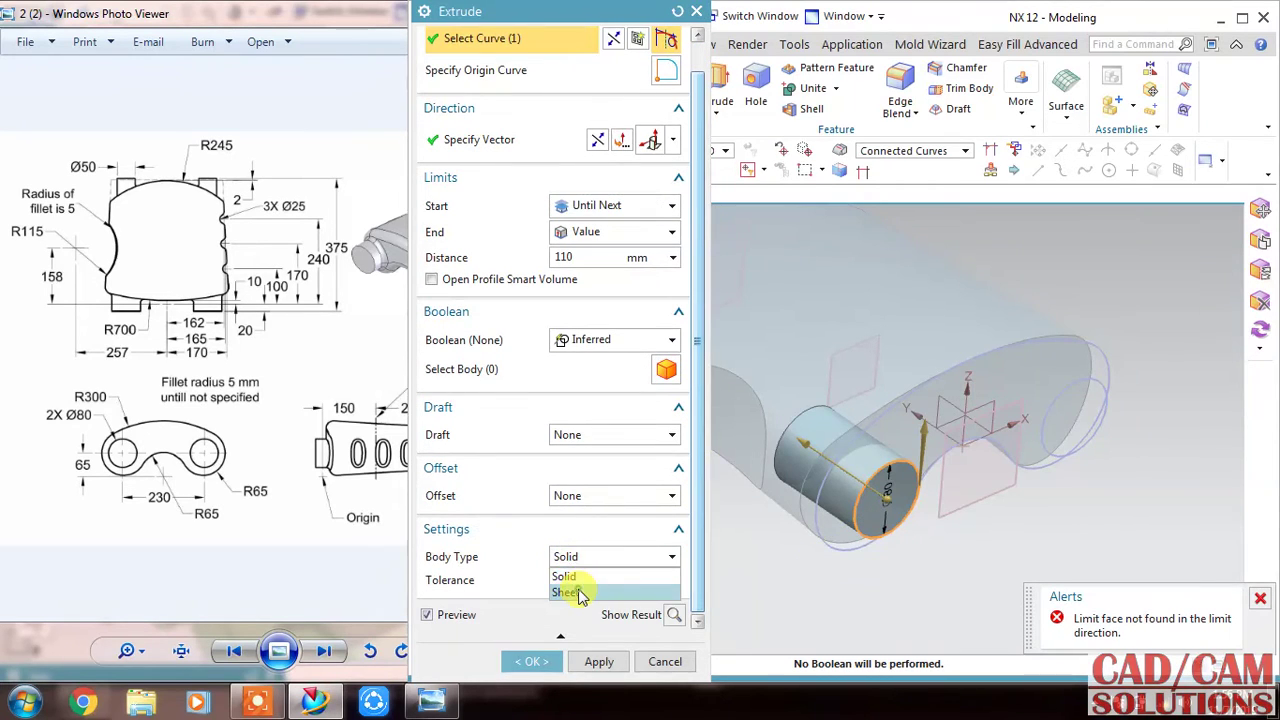
left_click(568, 593)
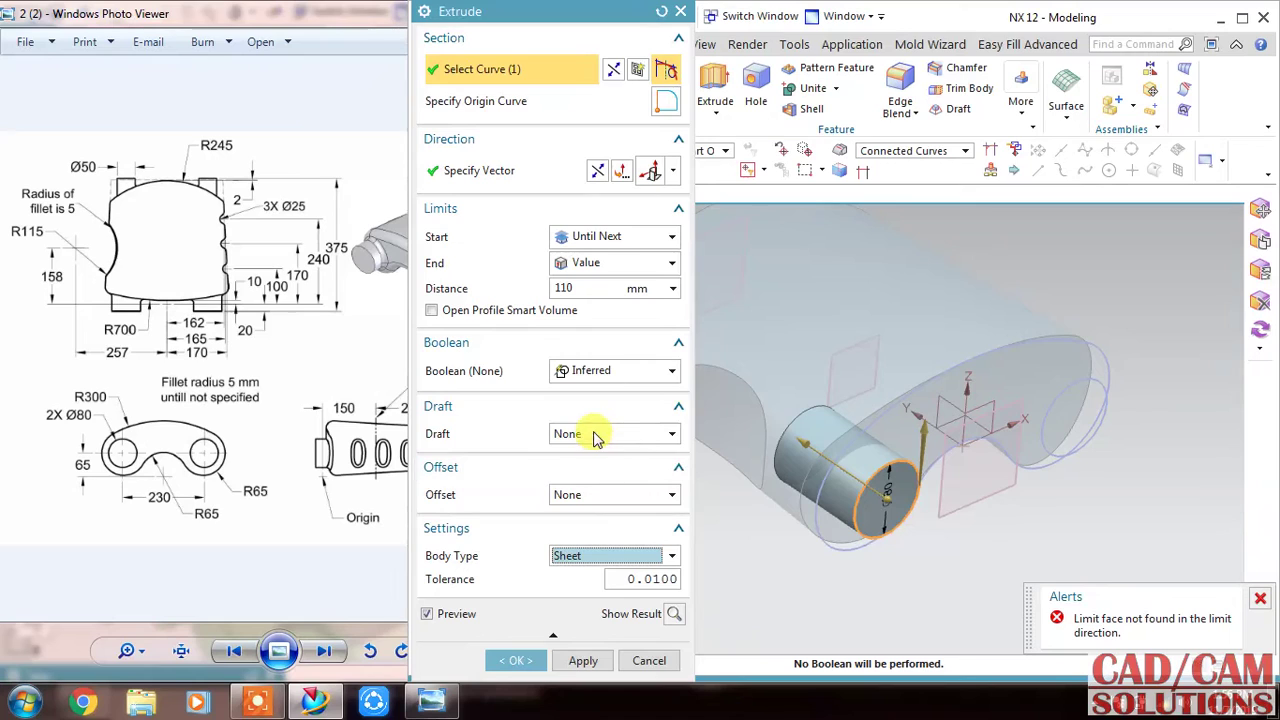
left_click(603, 375)
left_click(585, 394)
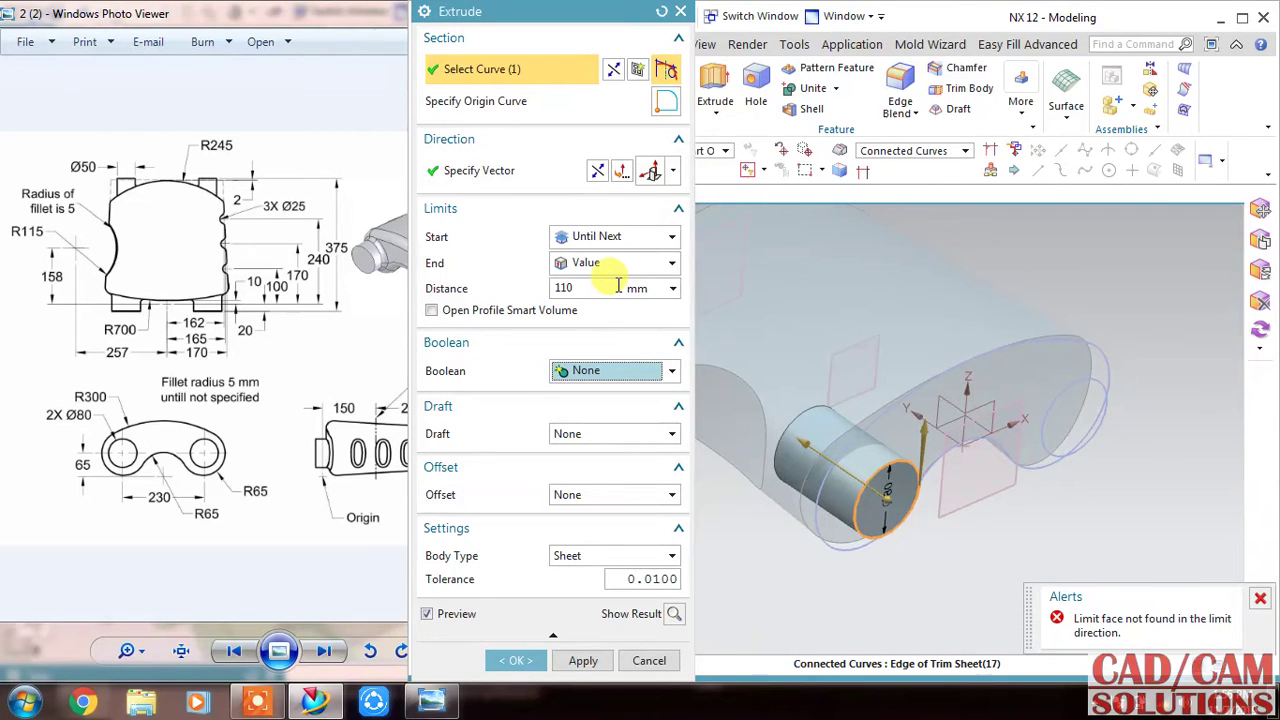
left_click(625, 237)
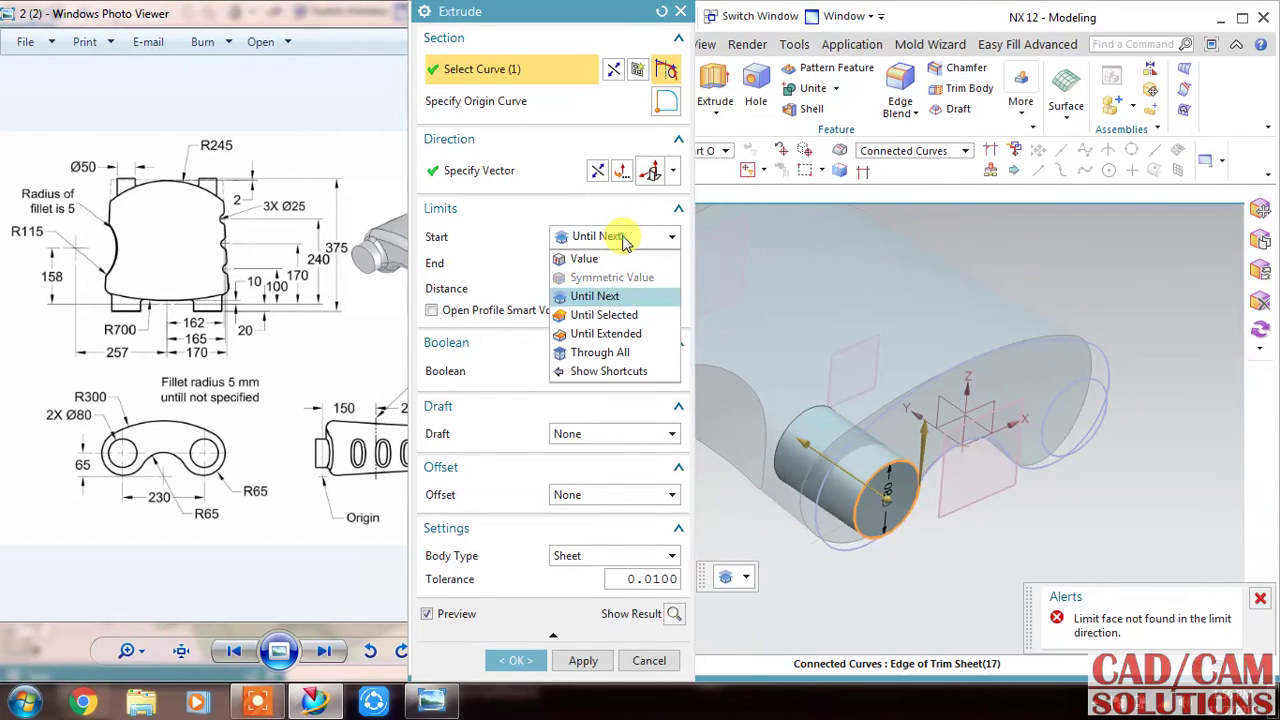
left_click(625, 315)
left_click(775, 473)
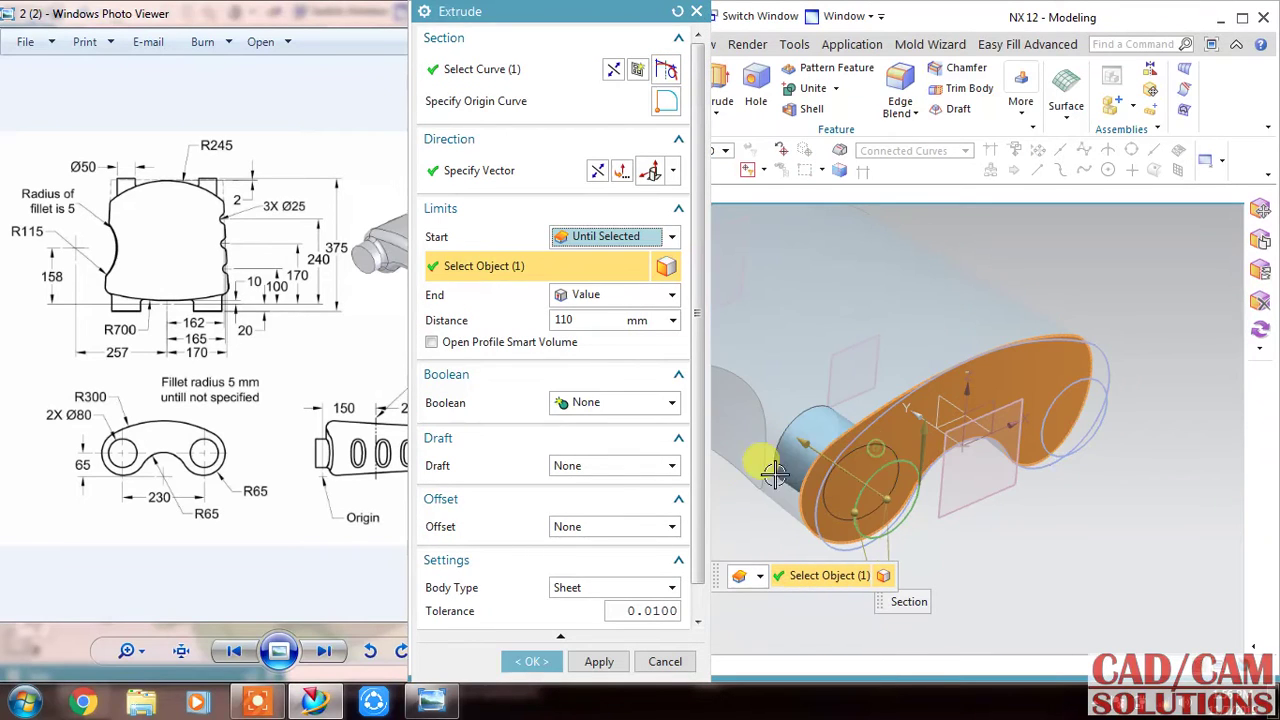
scroll(668, 614, "down", 1)
left_click(674, 617)
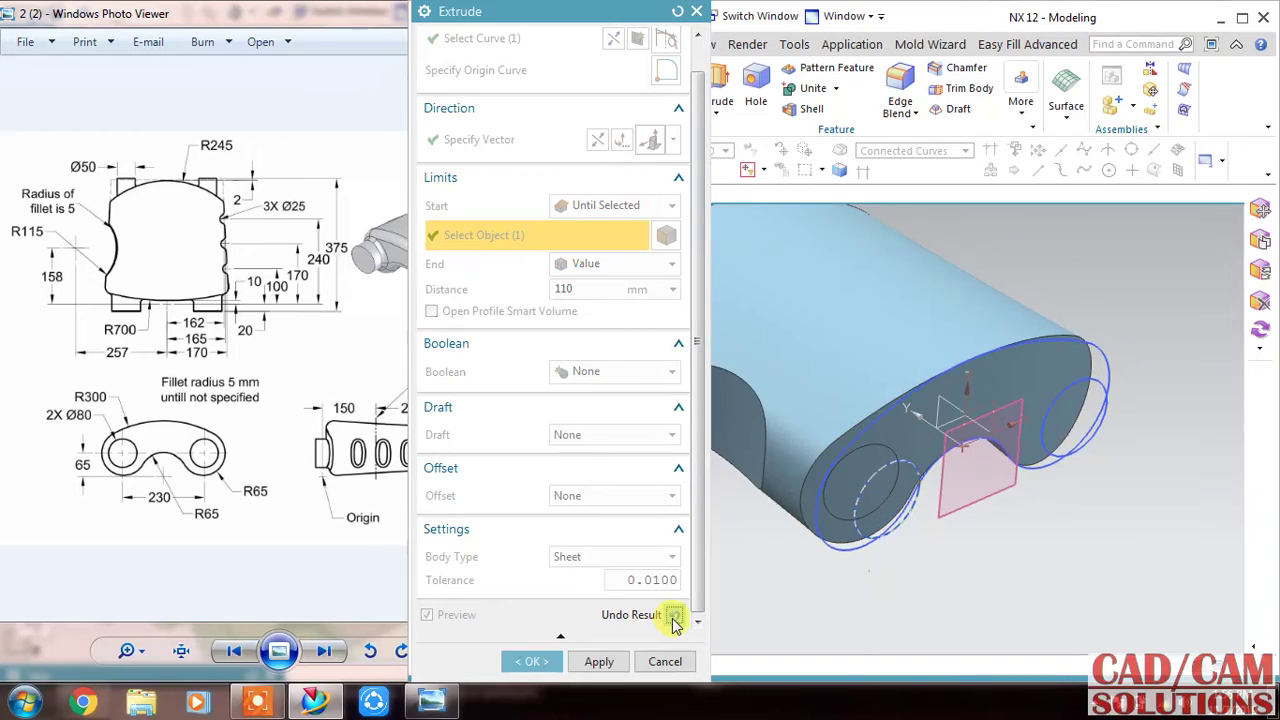
Change the extrusion to start at Value 0 and end Until Selected at the lobed end face
left_click(674, 617)
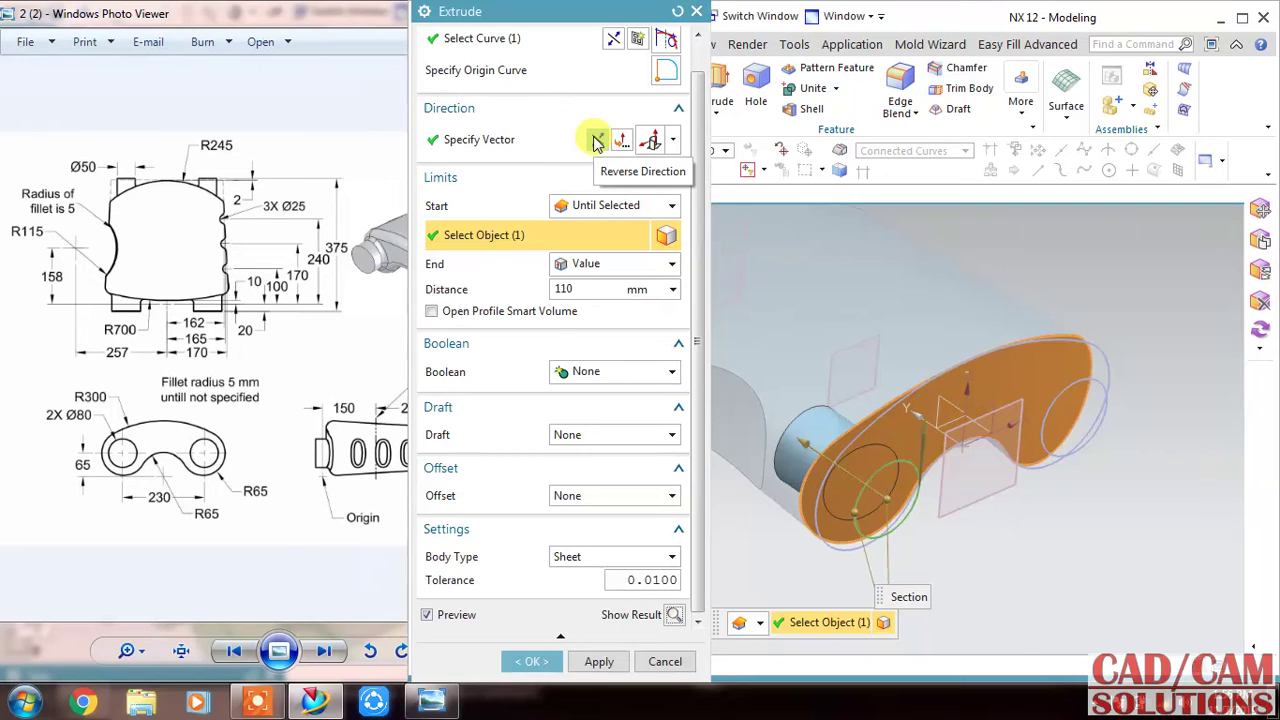
left_click(608, 205)
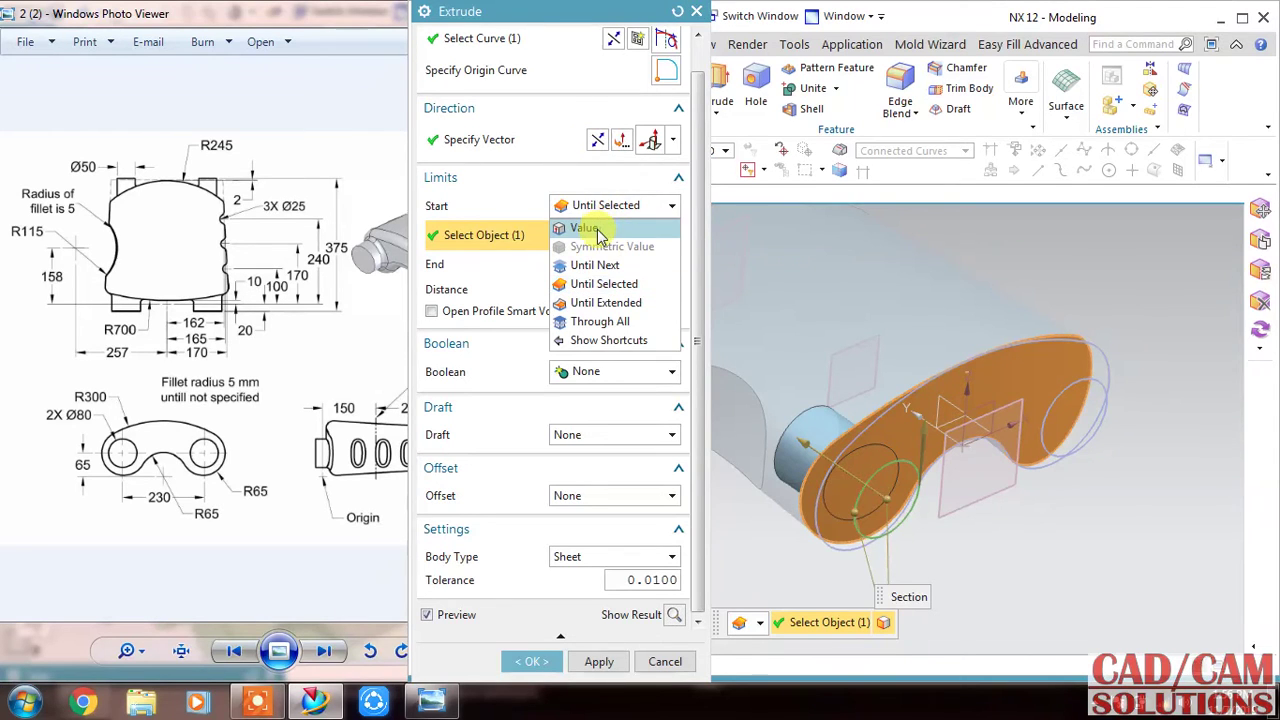
left_click(598, 228)
left_click(593, 266)
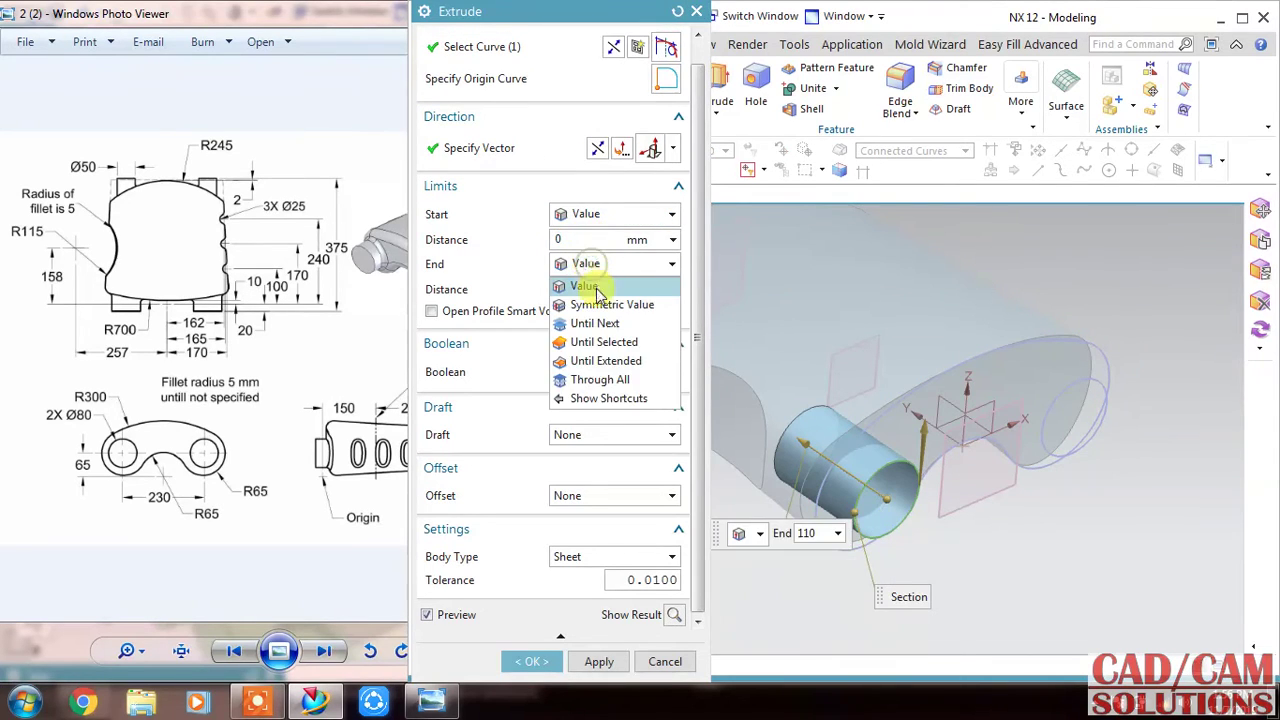
left_click(598, 340)
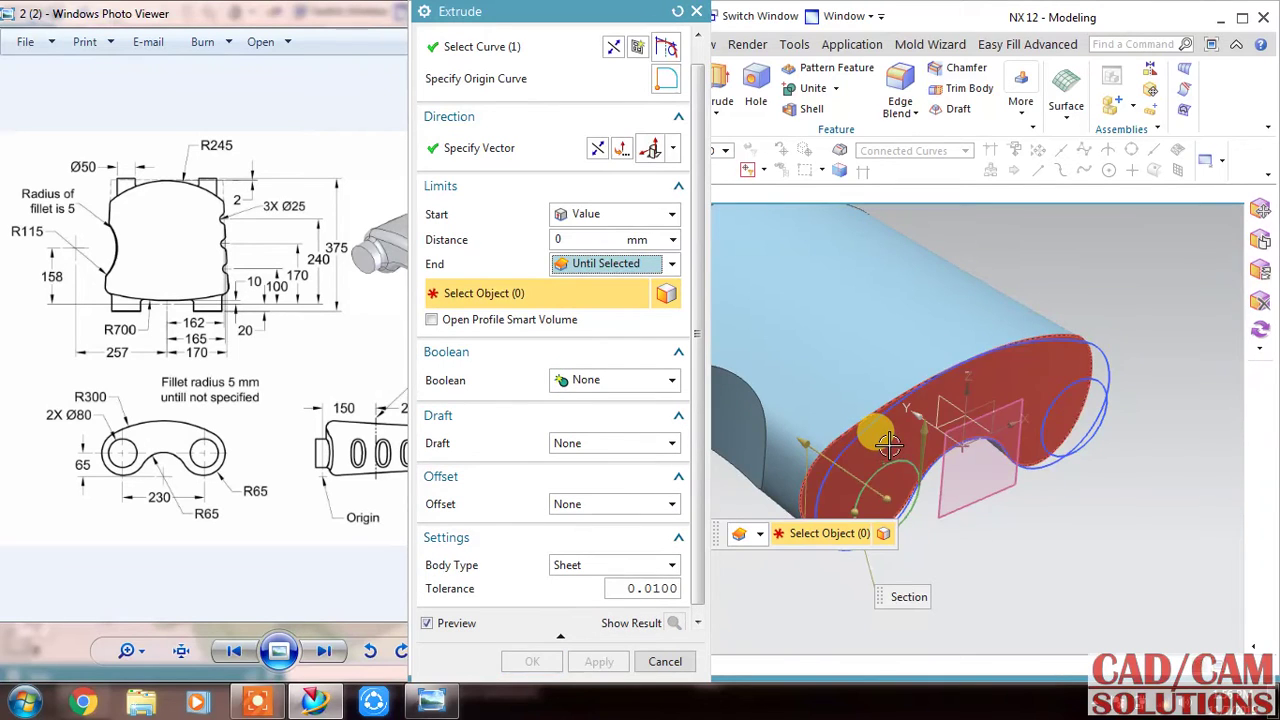
left_click(836, 446)
left_click(677, 623)
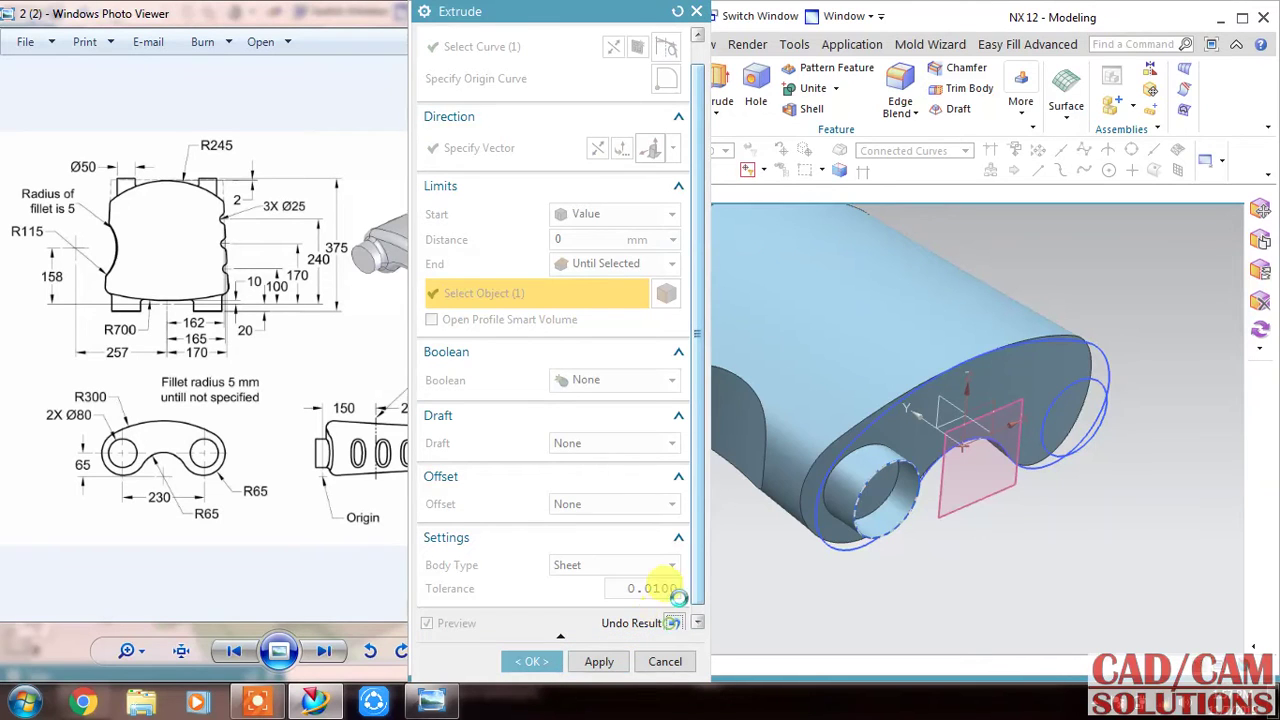
Add the second hole circle to the extrusion and create both sheet cylinders
left_click(673, 622)
left_click(520, 45)
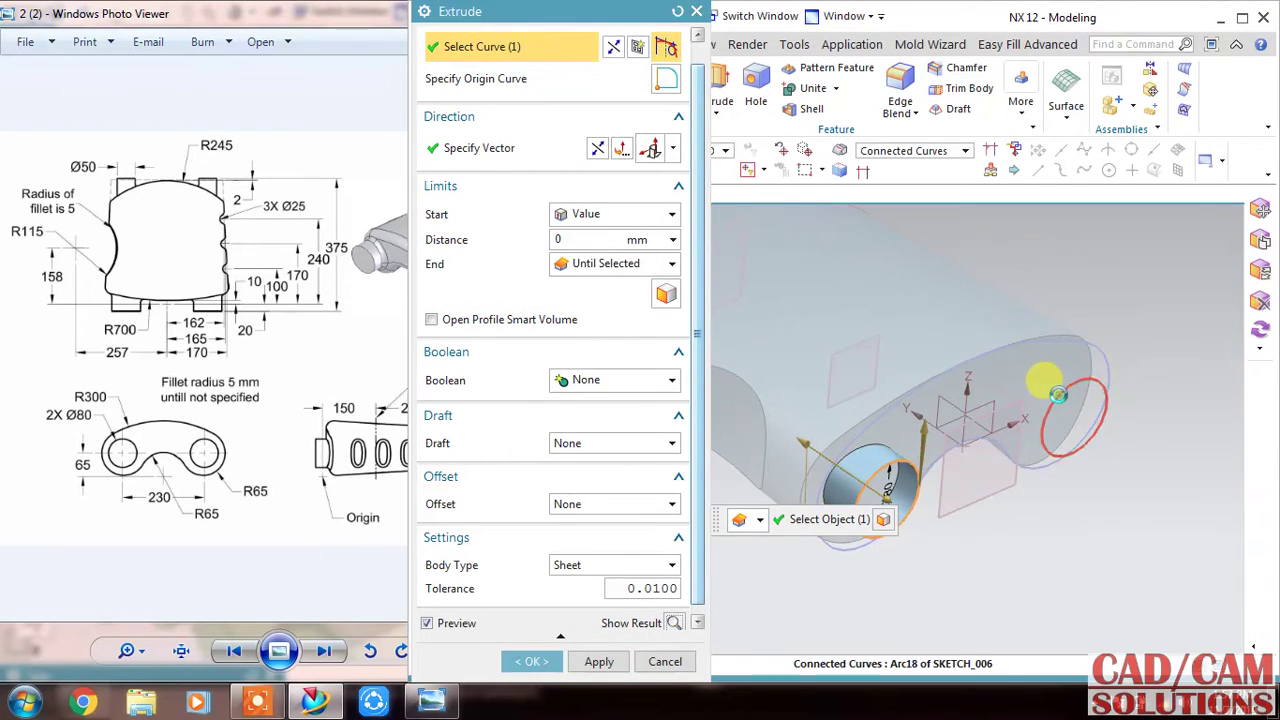
left_click(1058, 394)
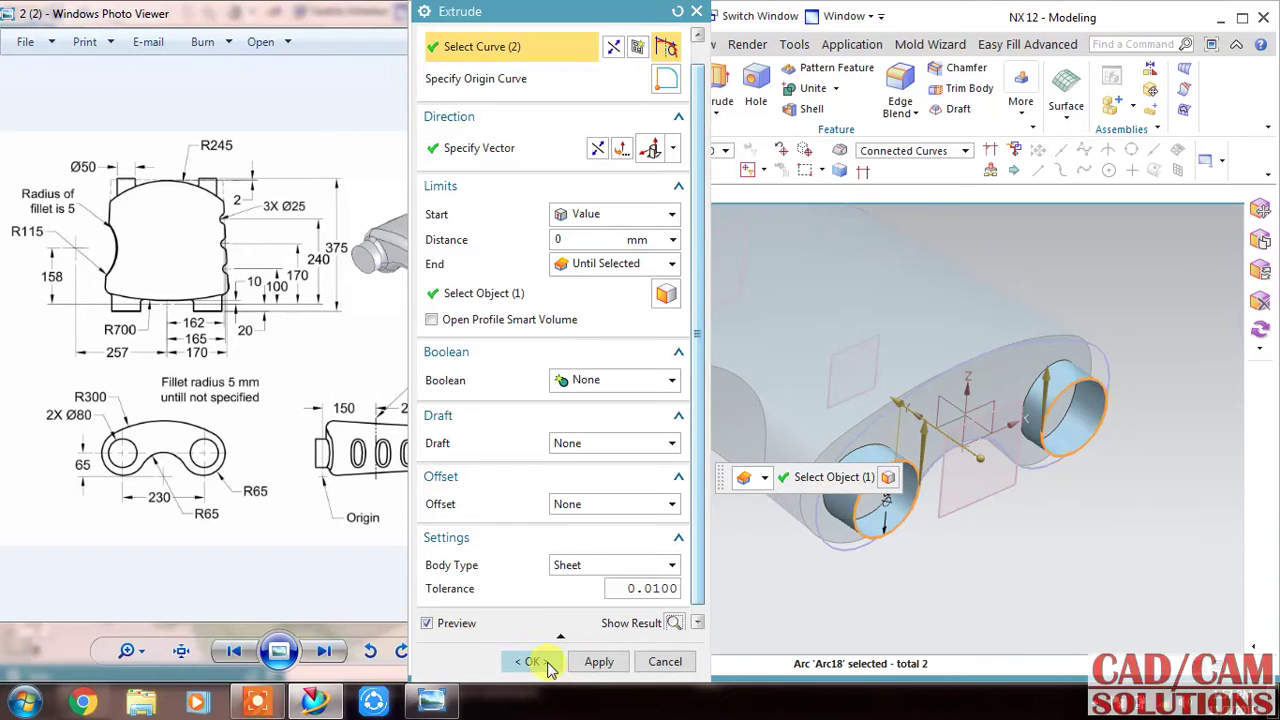
left_click(532, 662)
mouse_move(1111, 540)
middle_mouse_down()
mouse_move(1078, 500)
mouse_move(1116, 509)
middle_mouse_up()
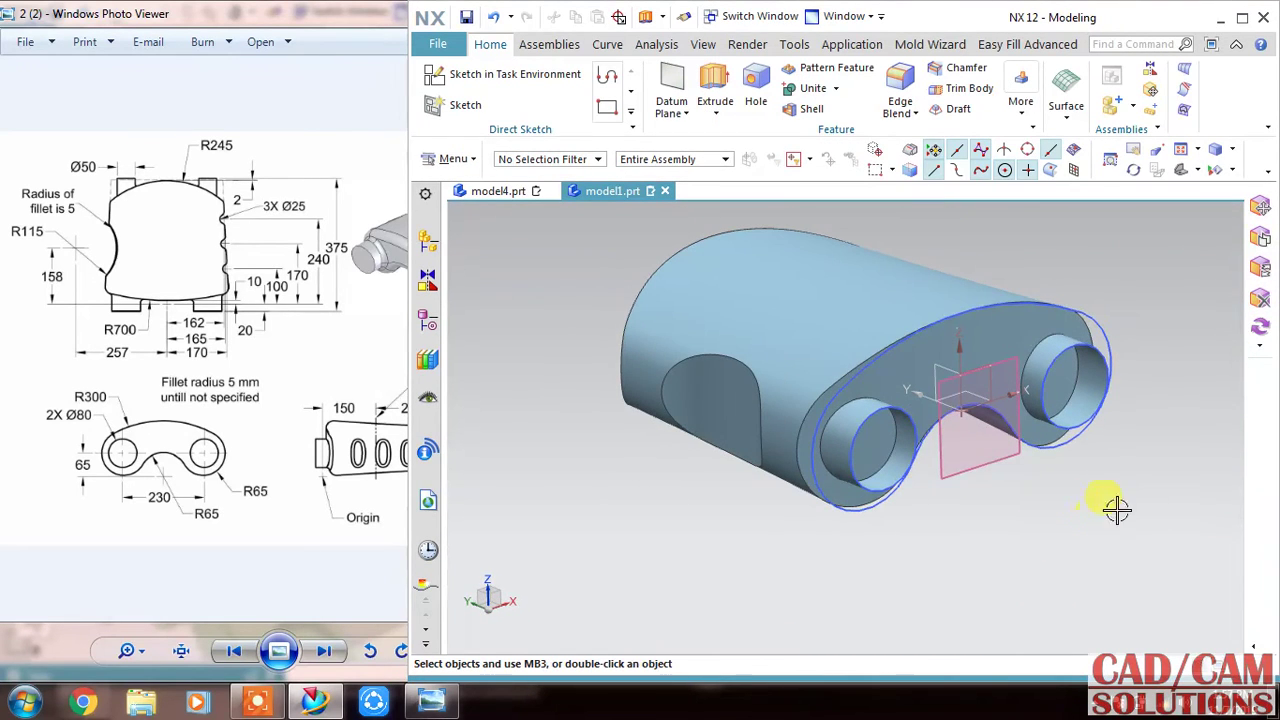
Cap the far and front hole edges with N-Sided Surfaces
left_click(1184, 109)
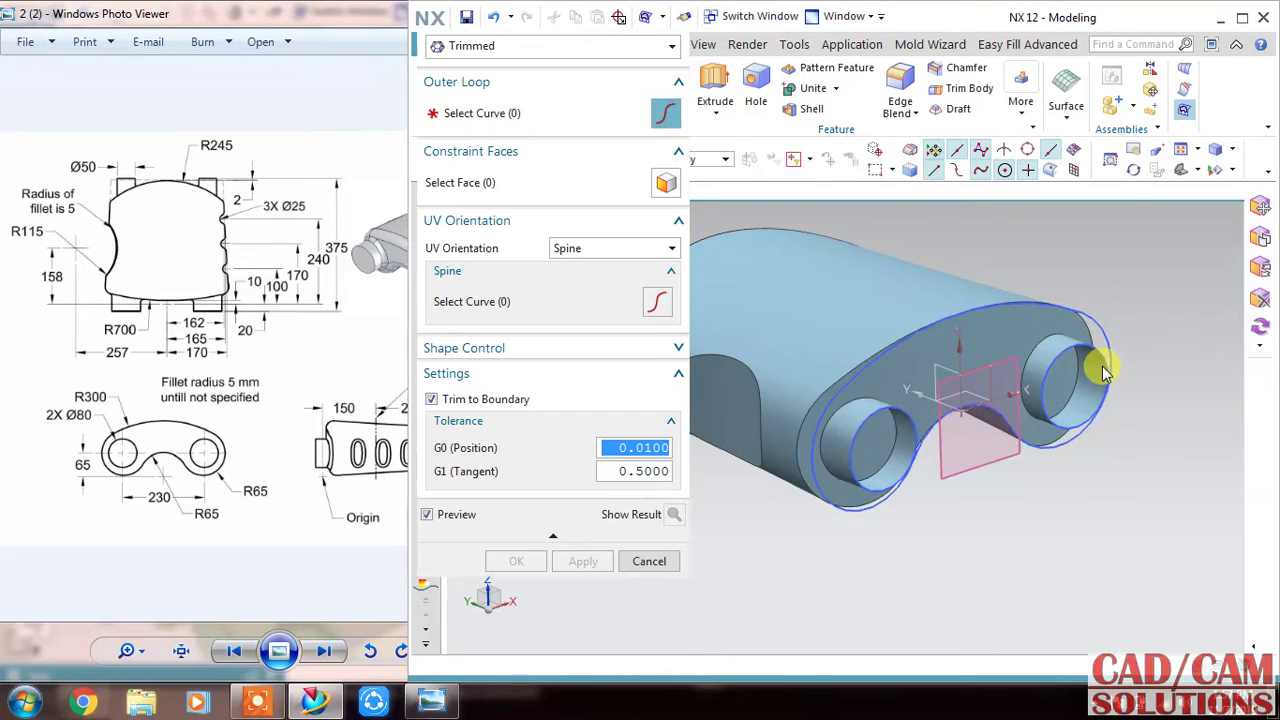
left_click(1108, 382)
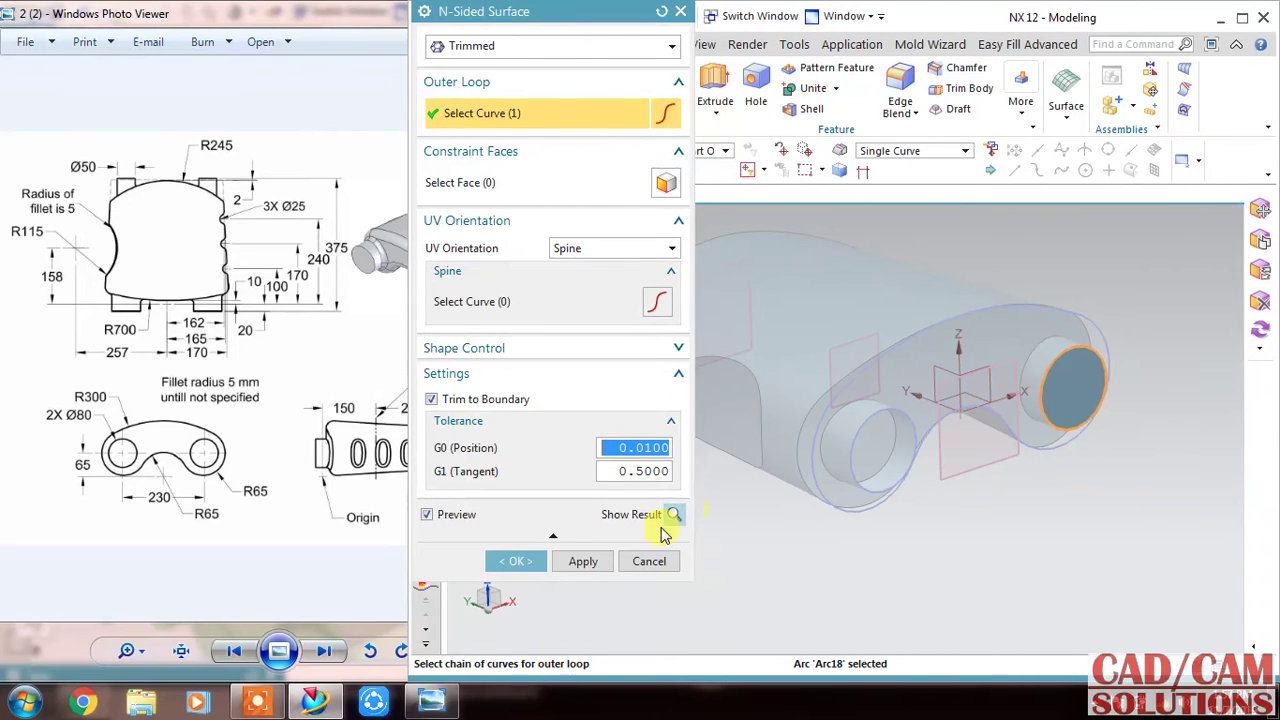
left_click(583, 562)
left_click(856, 425)
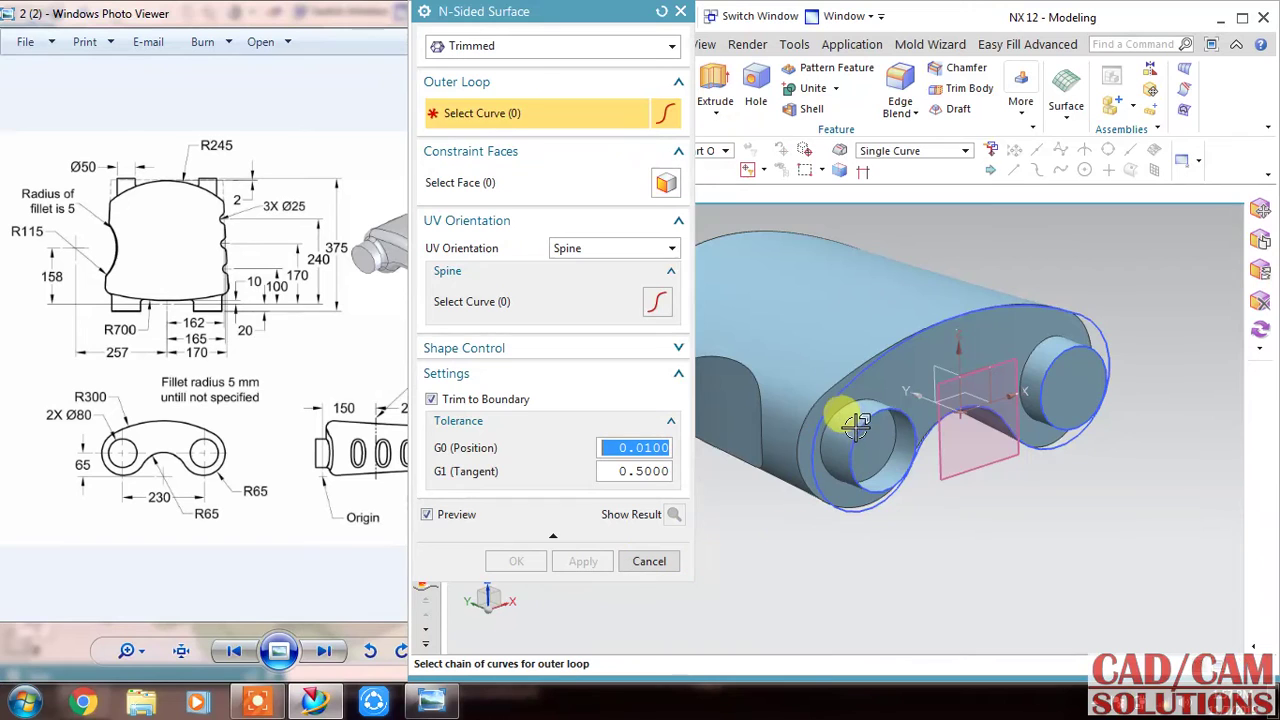
left_click(583, 561)
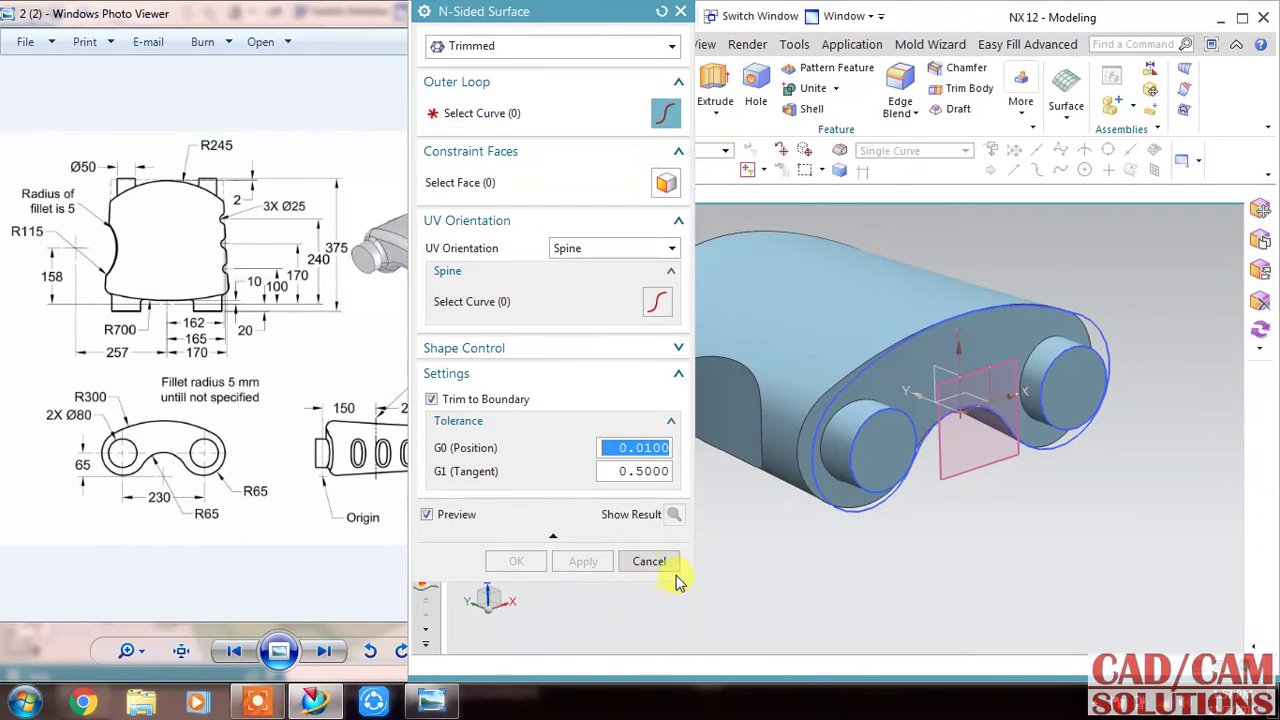
left_click(647, 561)
mouse_move(708, 569)
middle_mouse_down()
mouse_move(695, 520)
mouse_move(383, 465)
middle_mouse_up()
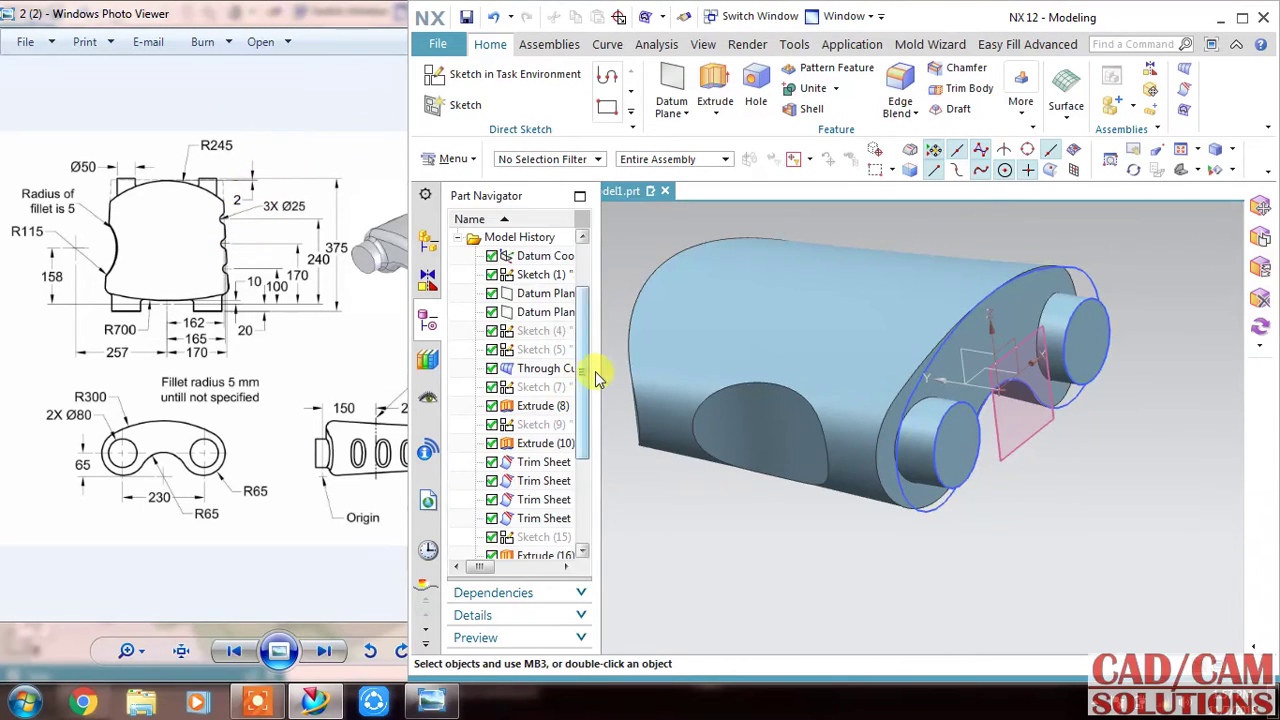
Show the hidden SKETCH_002 outline from the Part Navigator and begin a new sketch
mouse_move(616, 456)
middle_mouse_down()
mouse_move(686, 486)
mouse_move(686, 414)
middle_mouse_up()
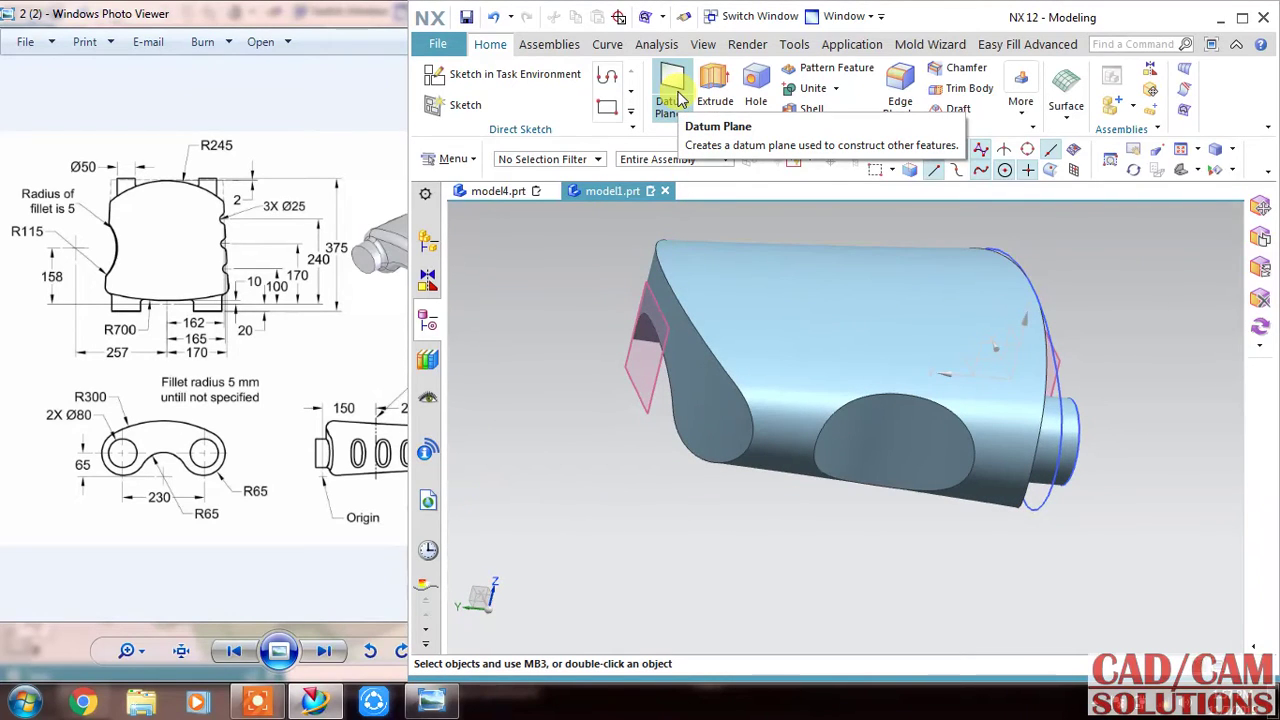
left_click(632, 385)
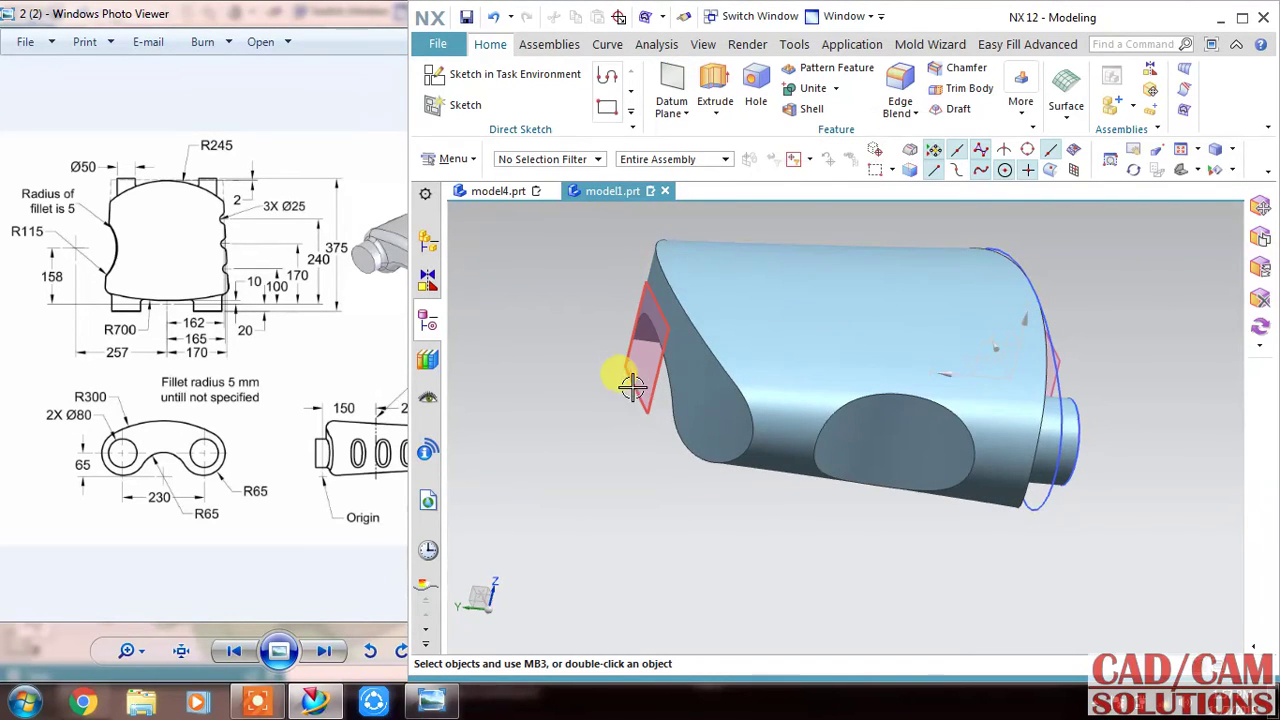
left_click(428, 321)
left_click(540, 350)
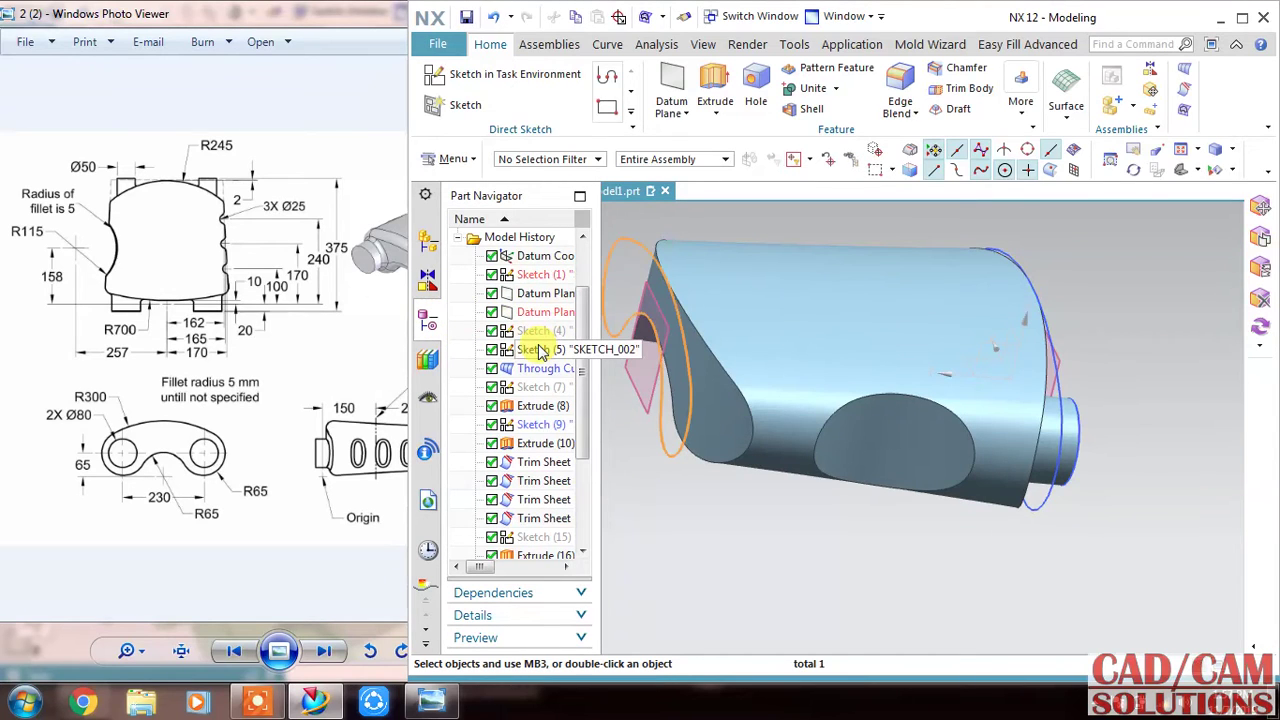
left_click(636, 453)
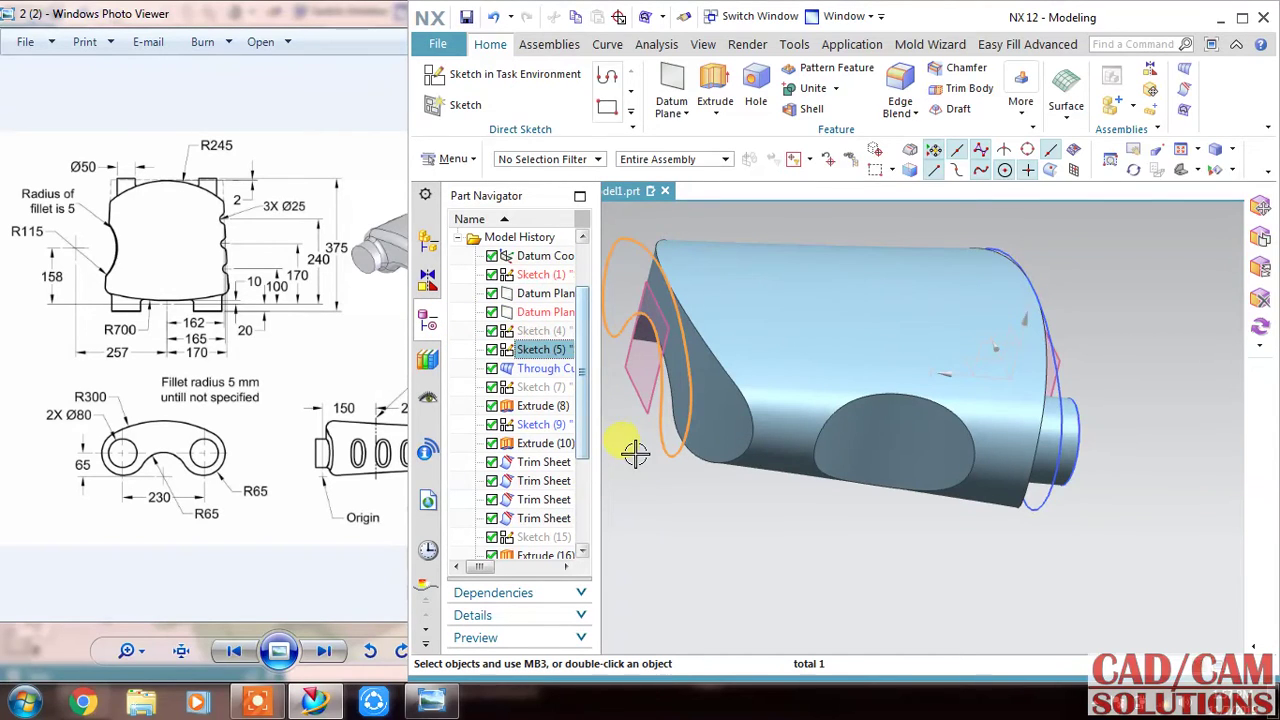
right_click(545, 350)
left_click(726, 258)
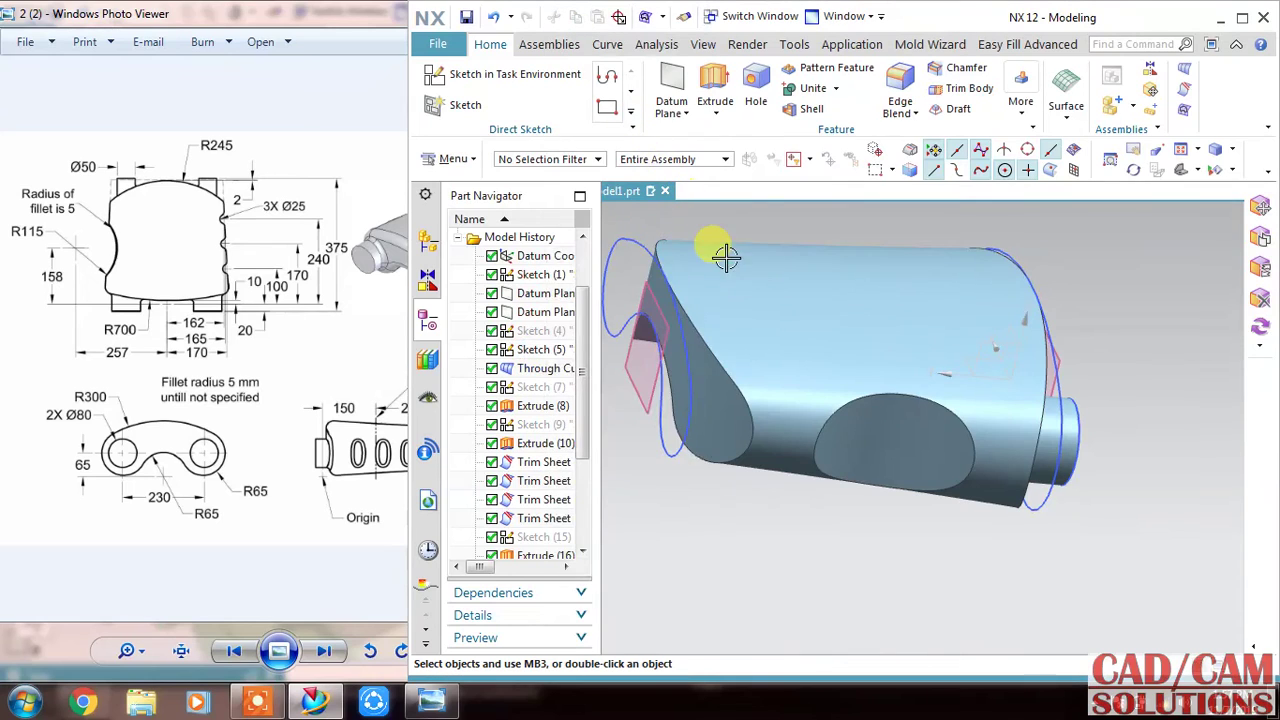
left_click(512, 74)
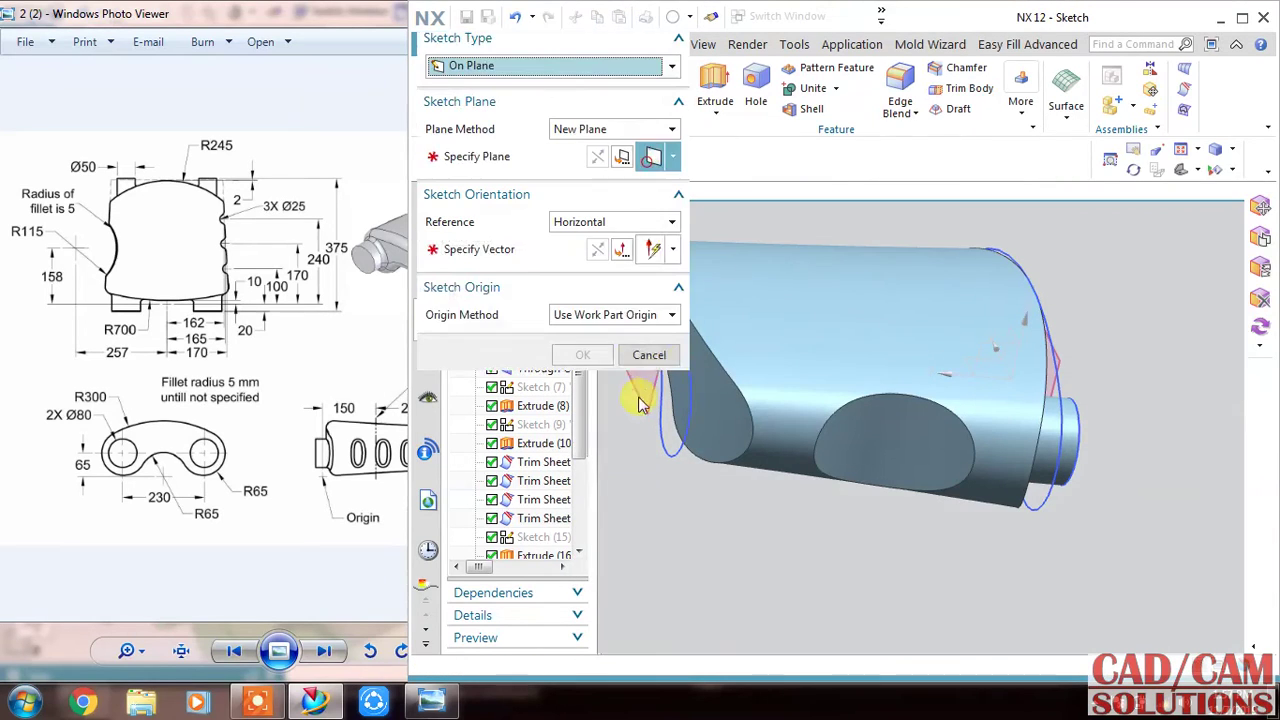
Create a new sketch on the chosen plane with its horizontal reference direction set
left_click(608, 423)
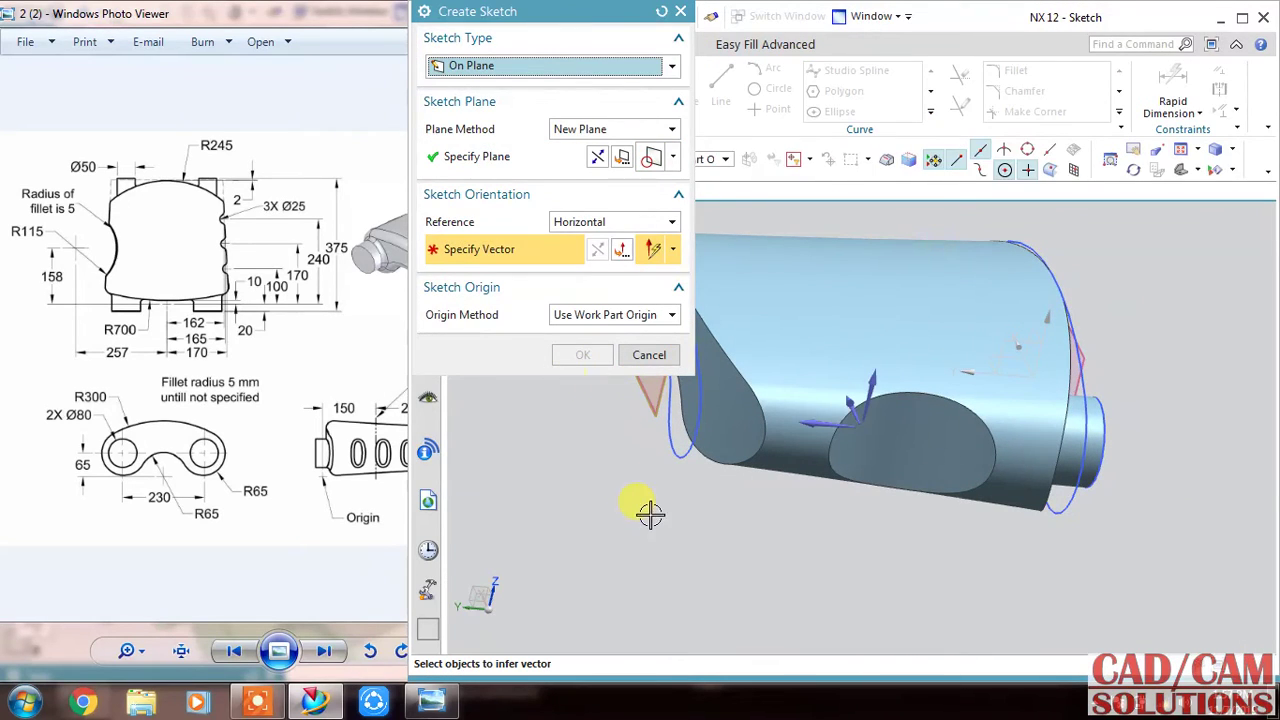
mouse_move(650, 514)
middle_mouse_down()
mouse_move(743, 434)
mouse_move(749, 486)
middle_mouse_up()
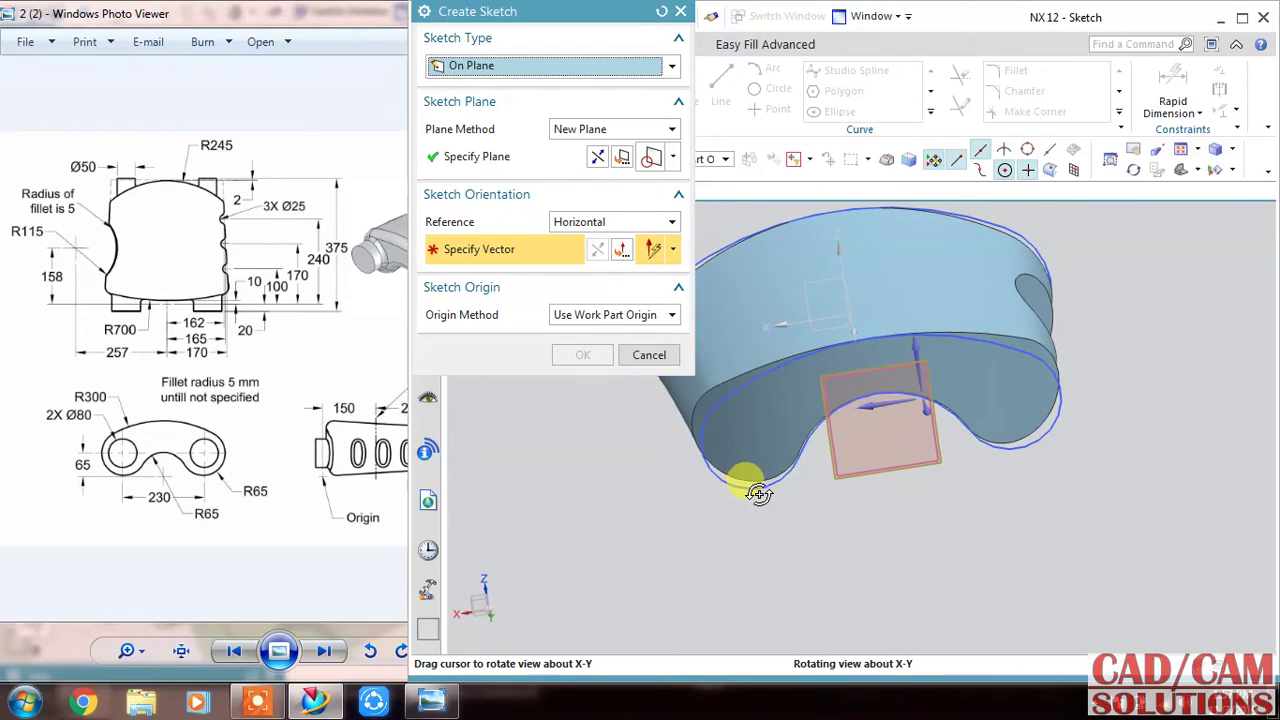
left_click(875, 410)
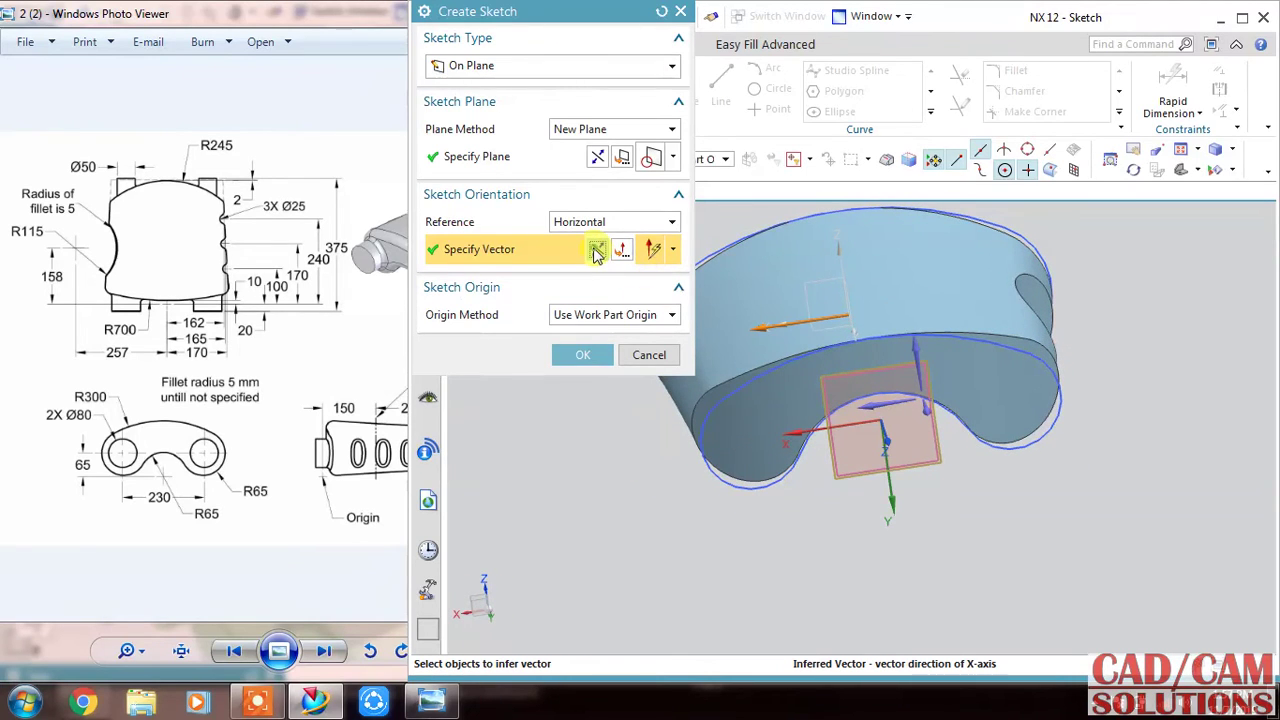
left_click(576, 355)
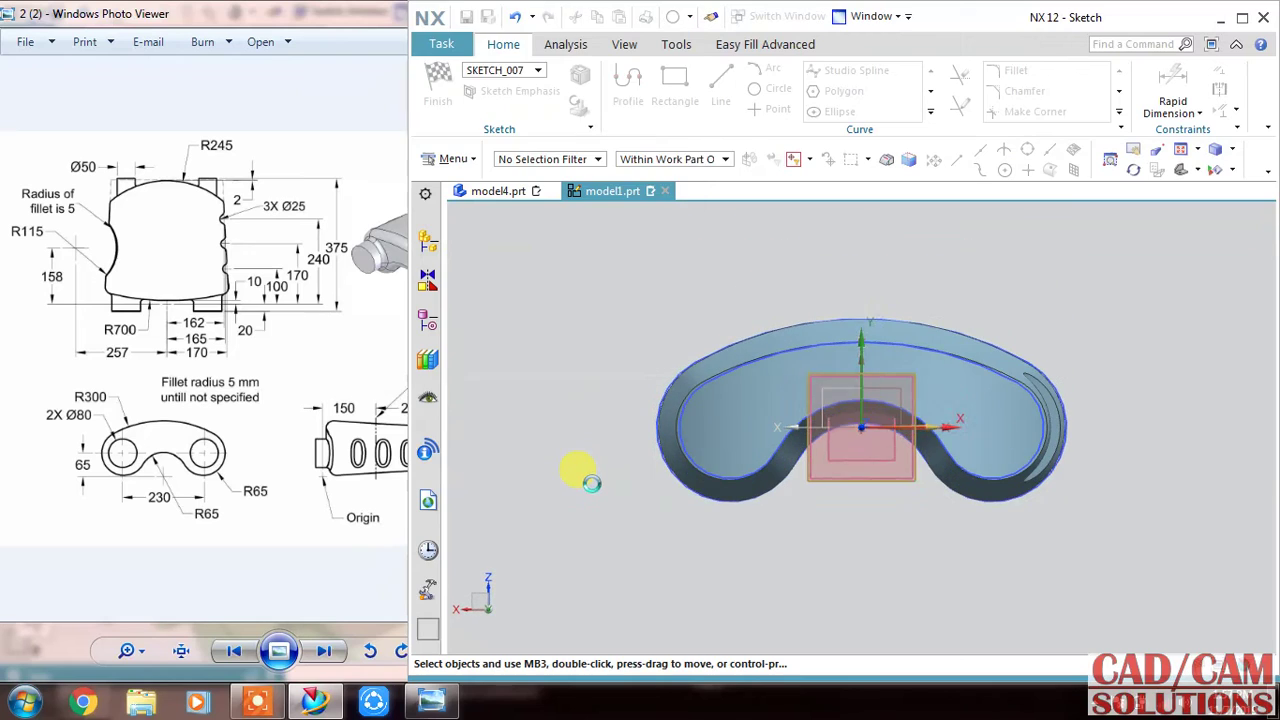
Draw a Ø50 mm circle centred in the left lobe
left_click(768, 89)
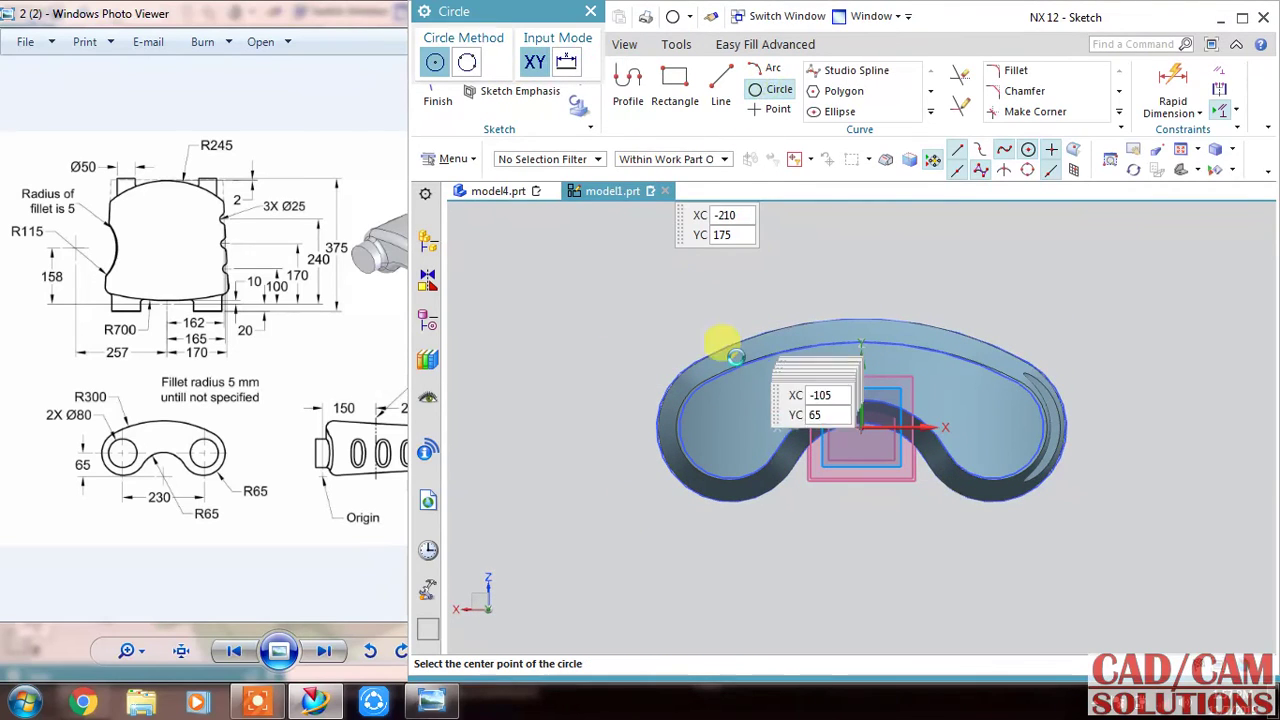
left_click(725, 408)
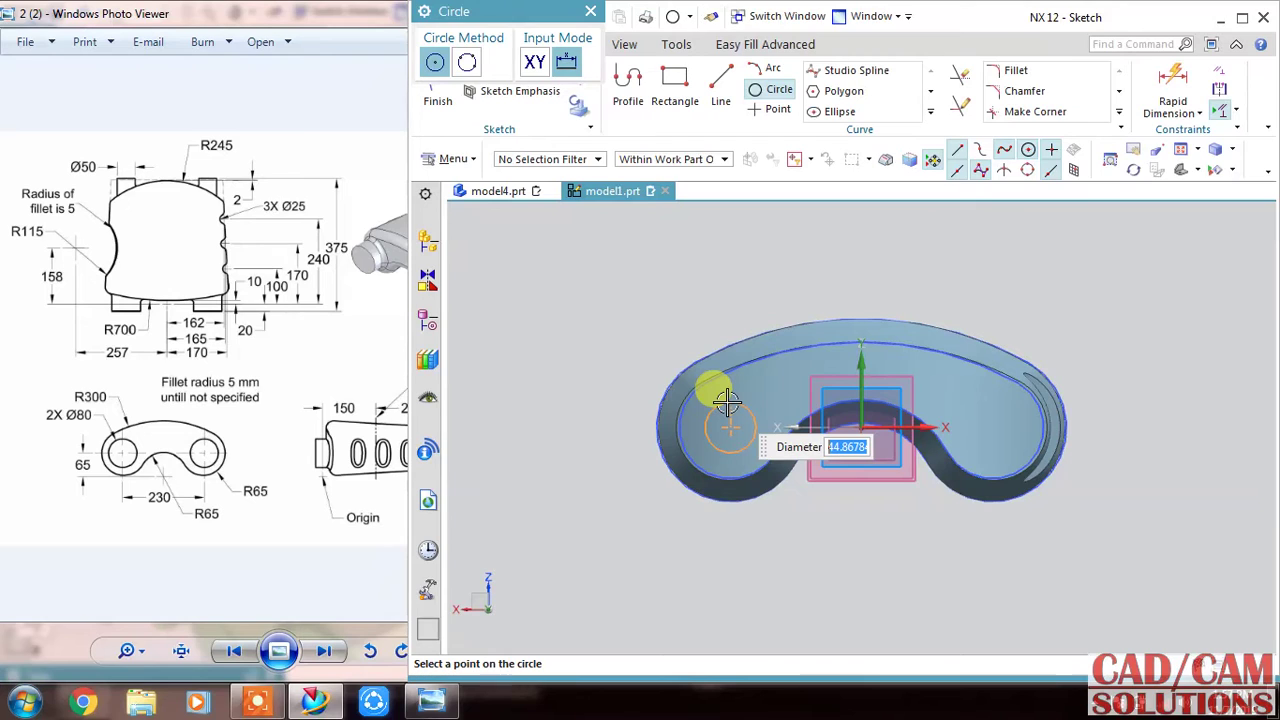
key("Return")
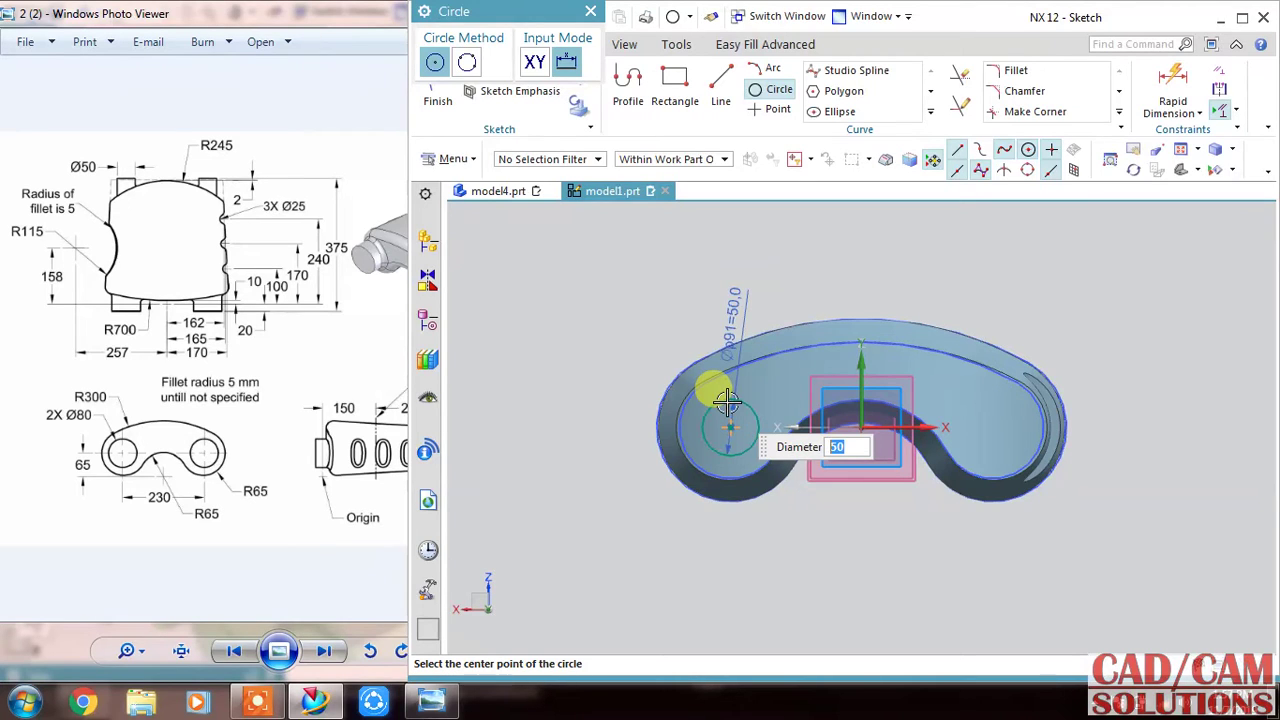
key("Escape")
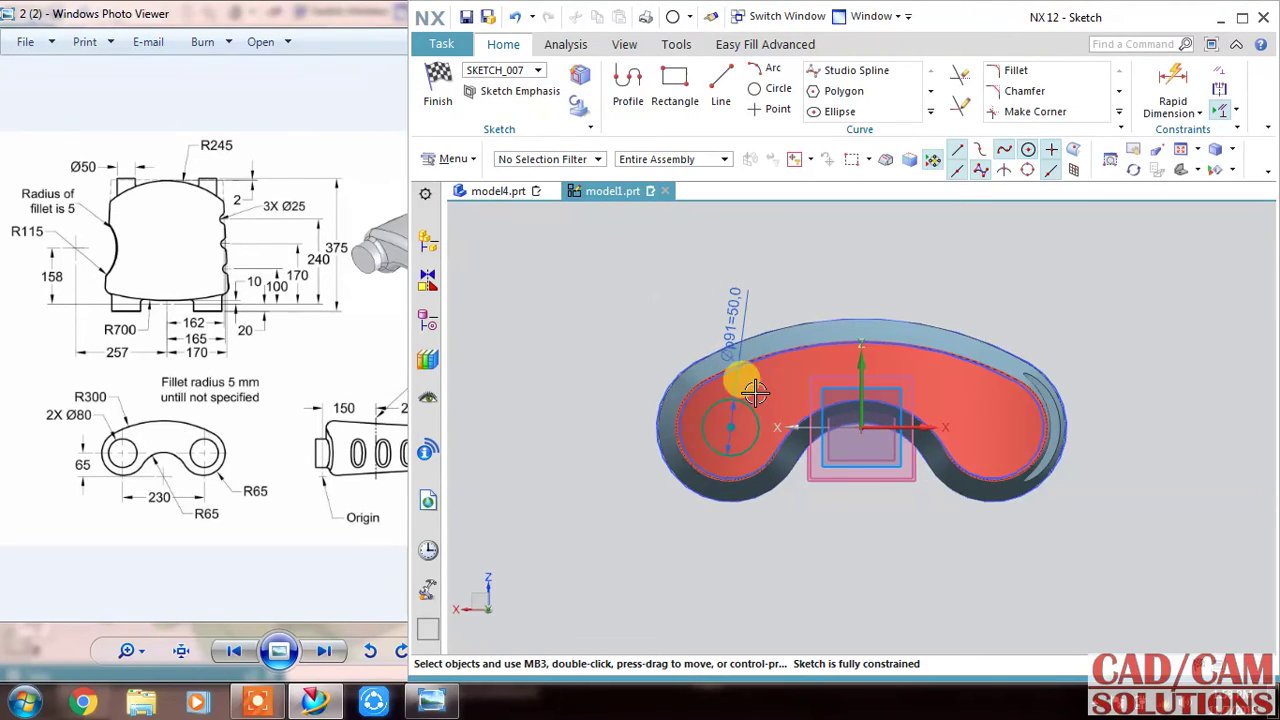
Mirror the Ø50 circle about the Z axis into the right lobe and finish the sketch
left_click(760, 402)
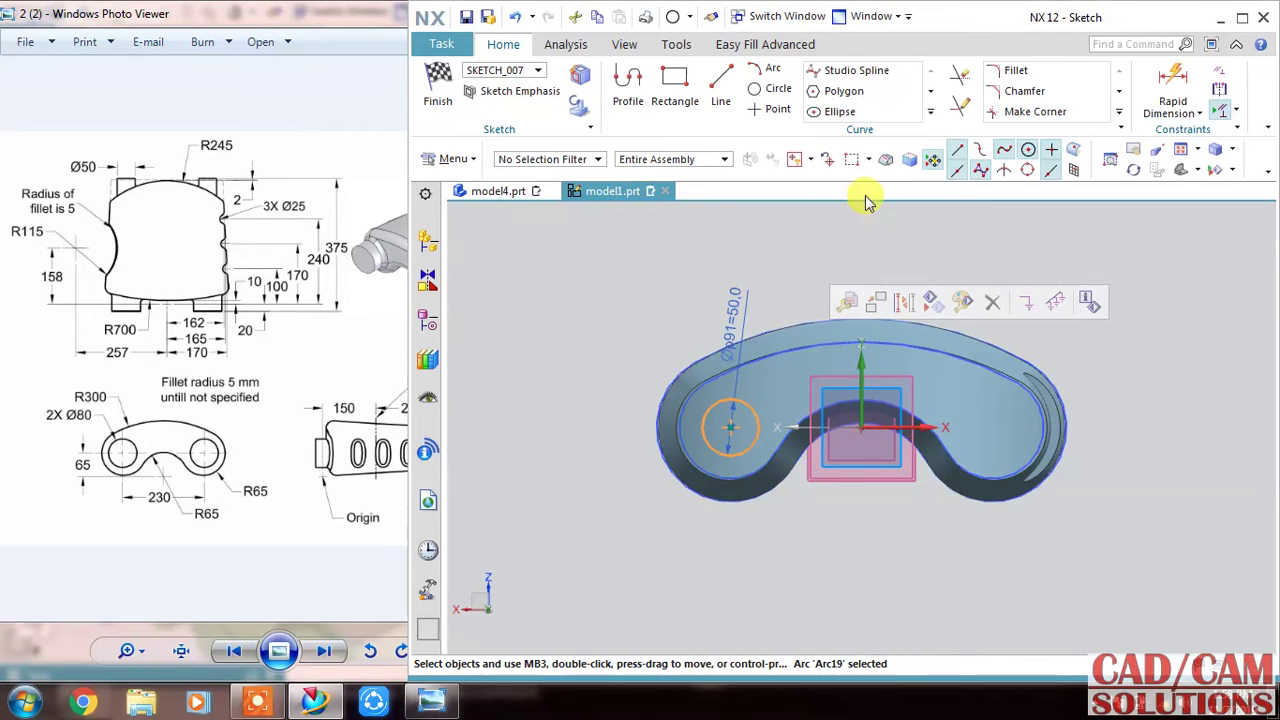
left_click(930, 111)
left_click(855, 132)
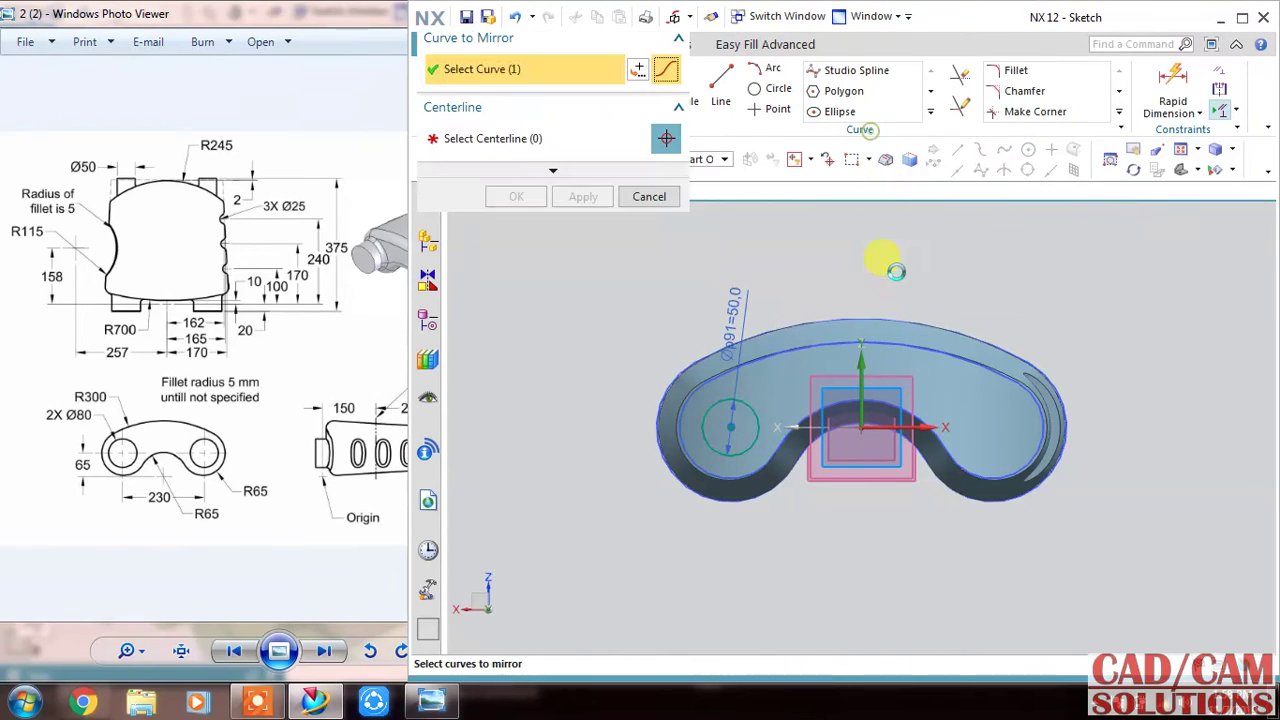
left_click(580, 150)
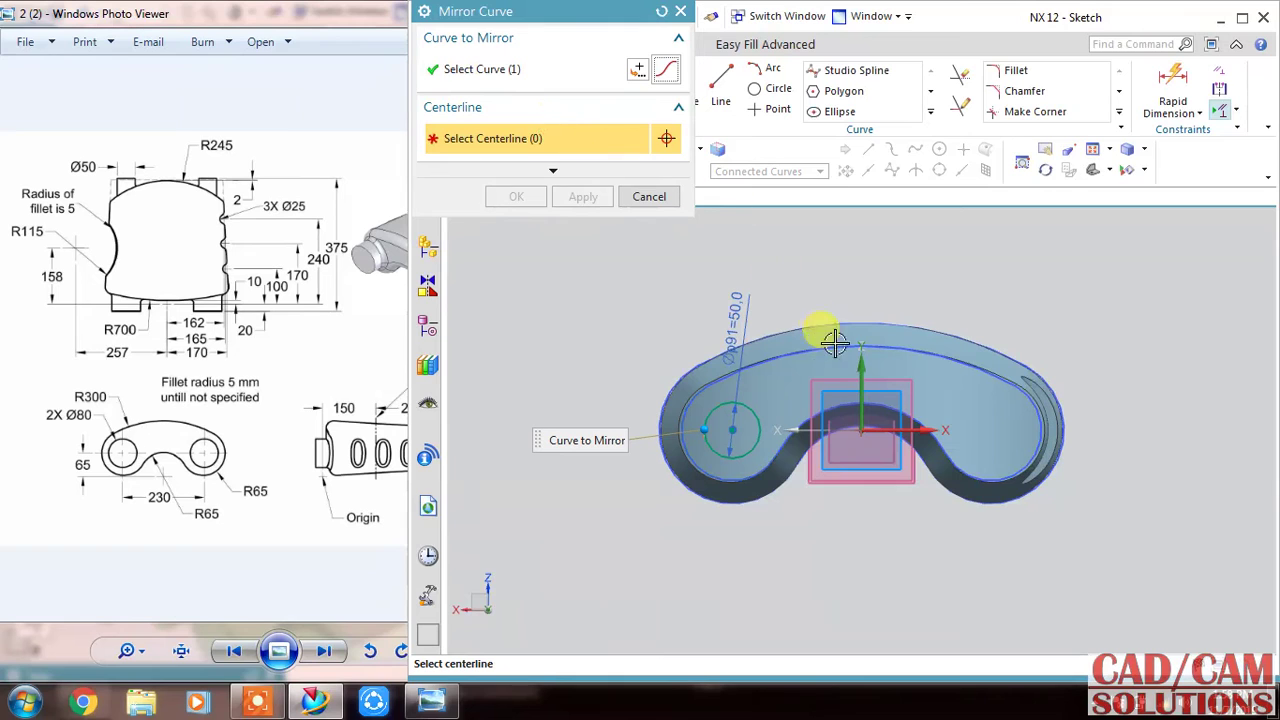
left_click(856, 366)
left_click(527, 200)
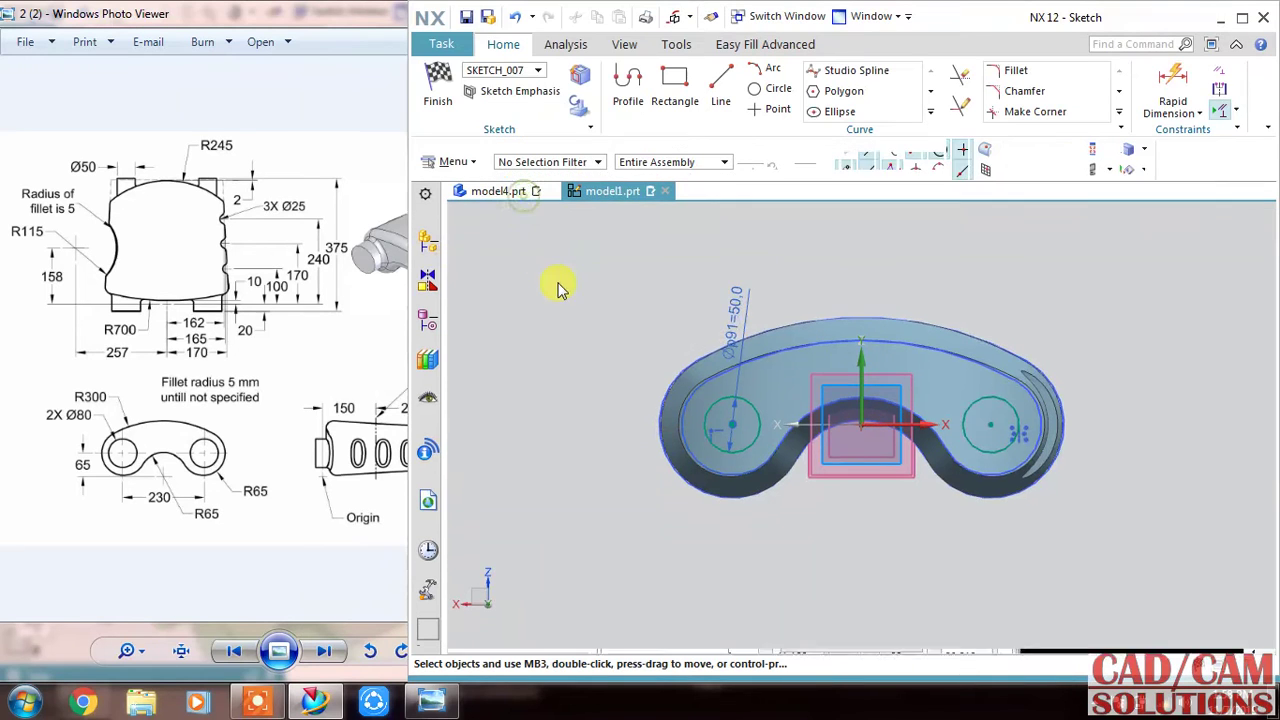
mouse_move(574, 300)
middle_mouse_down()
mouse_move(612, 327)
mouse_move(610, 307)
middle_mouse_up()
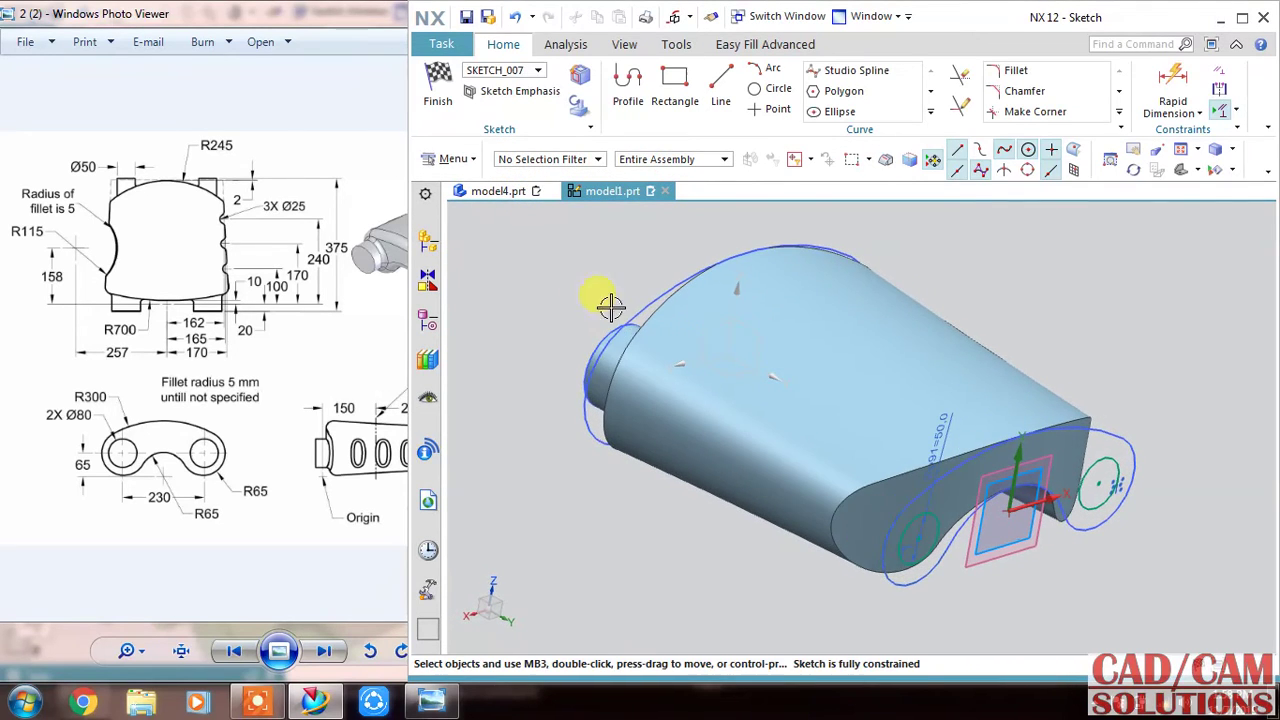
left_click(422, 85)
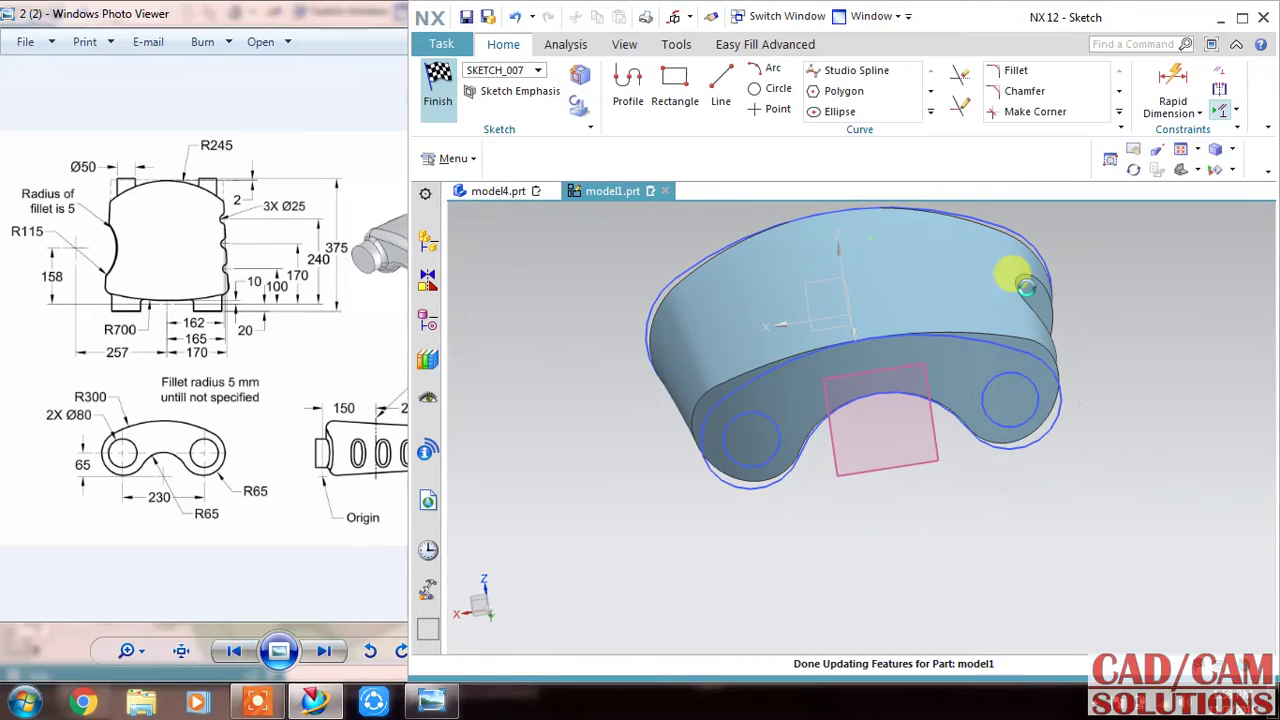
middle_click_drag(1123, 336, 1063, 351)
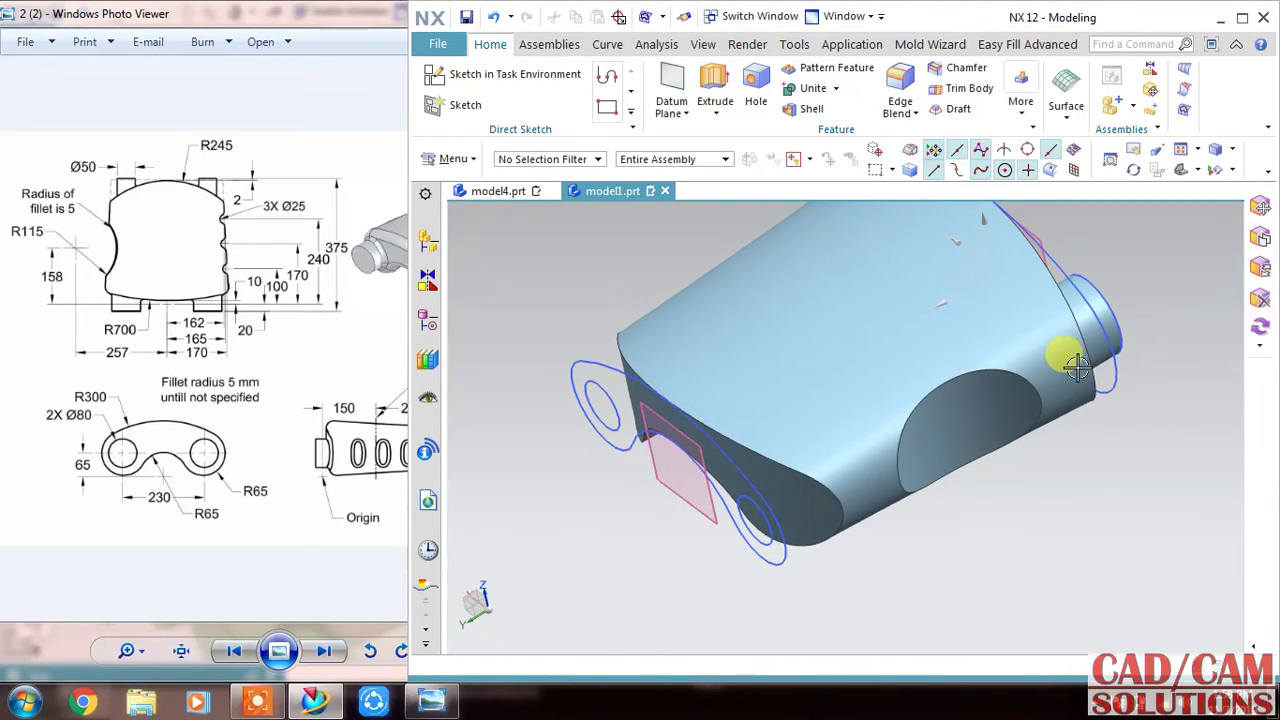
Extrude both Ø50 circles as reversed sheet bodies from 2 mm up to the body face
left_click(713, 88)
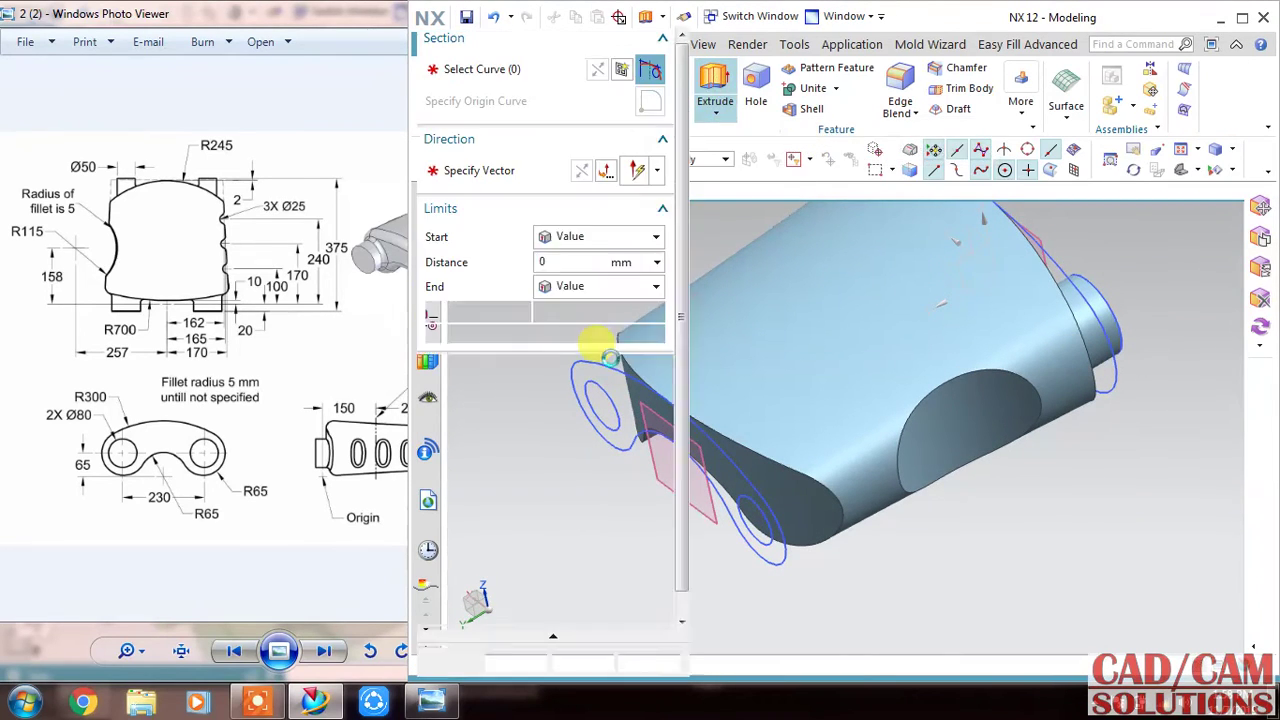
left_click_drag(651, 14, 541, 21)
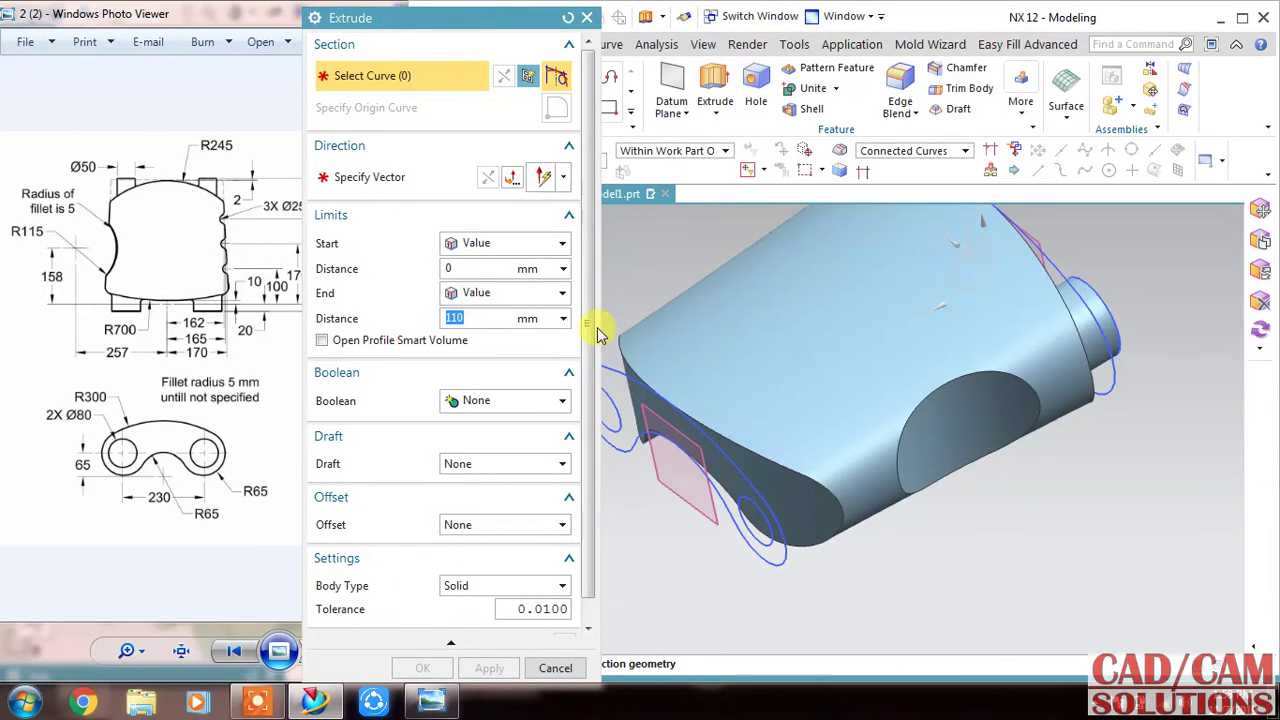
left_click(620, 402)
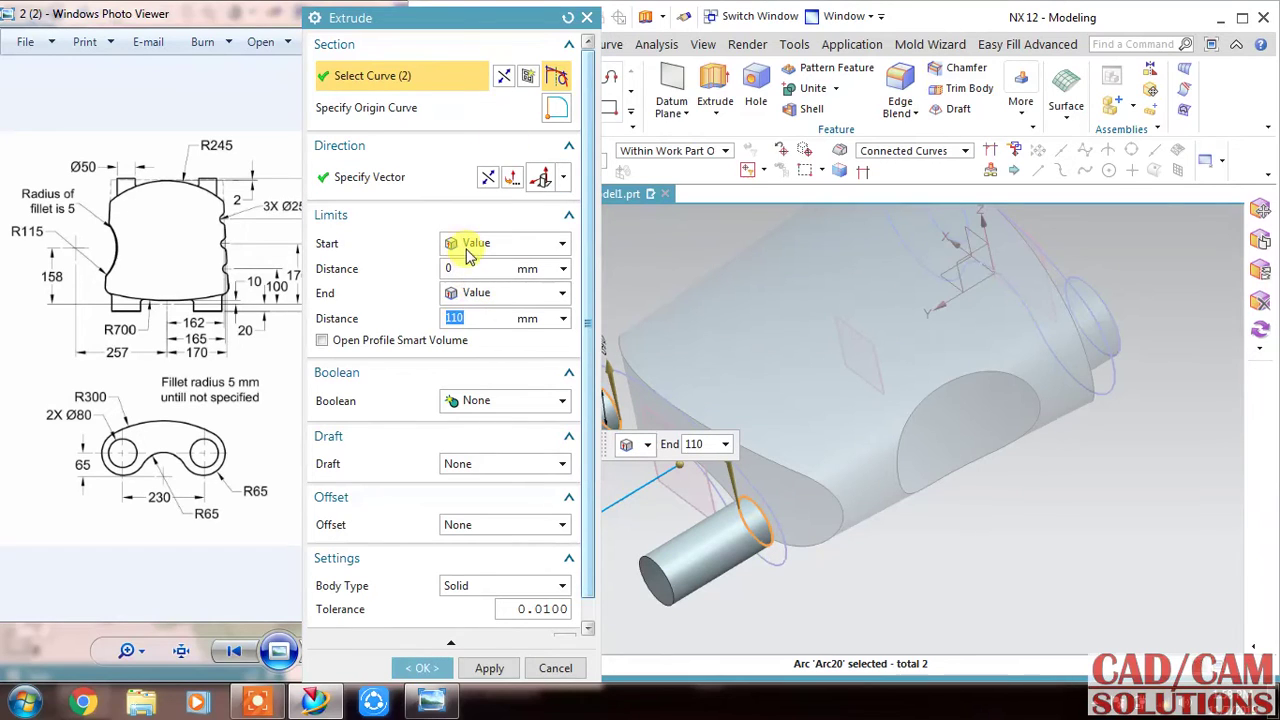
left_click(487, 180)
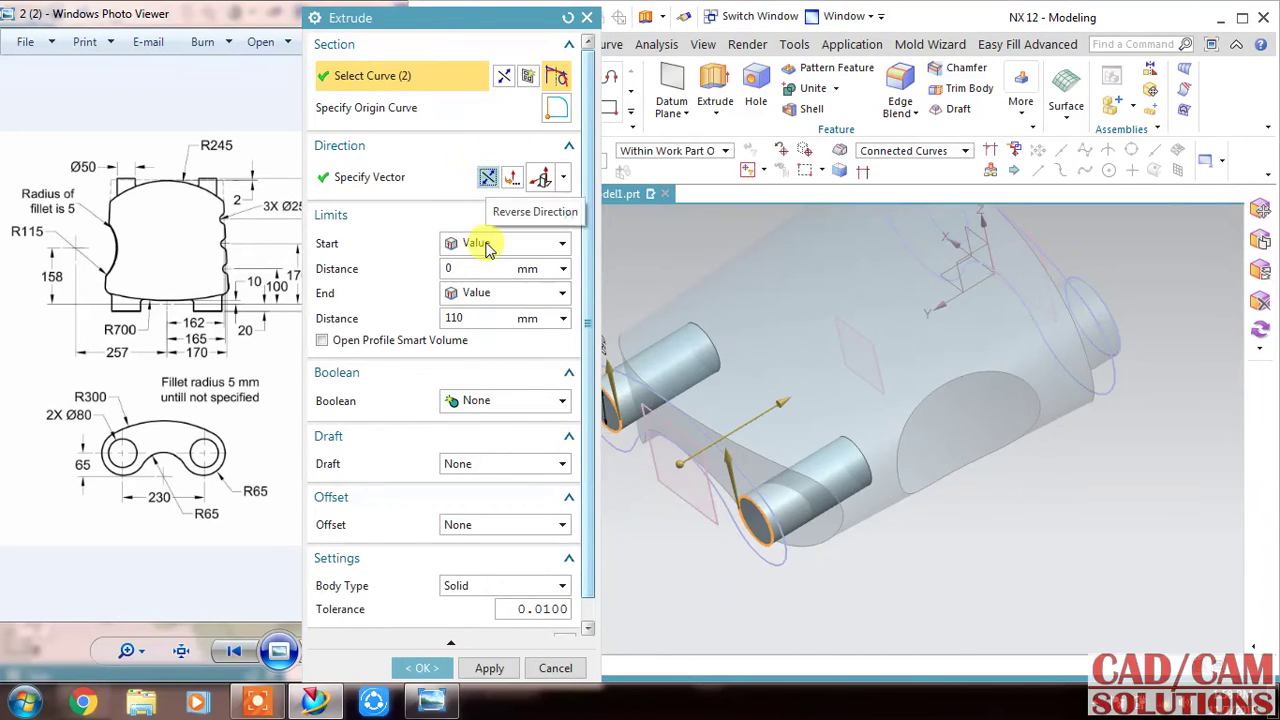
left_click(465, 265)
type("2")
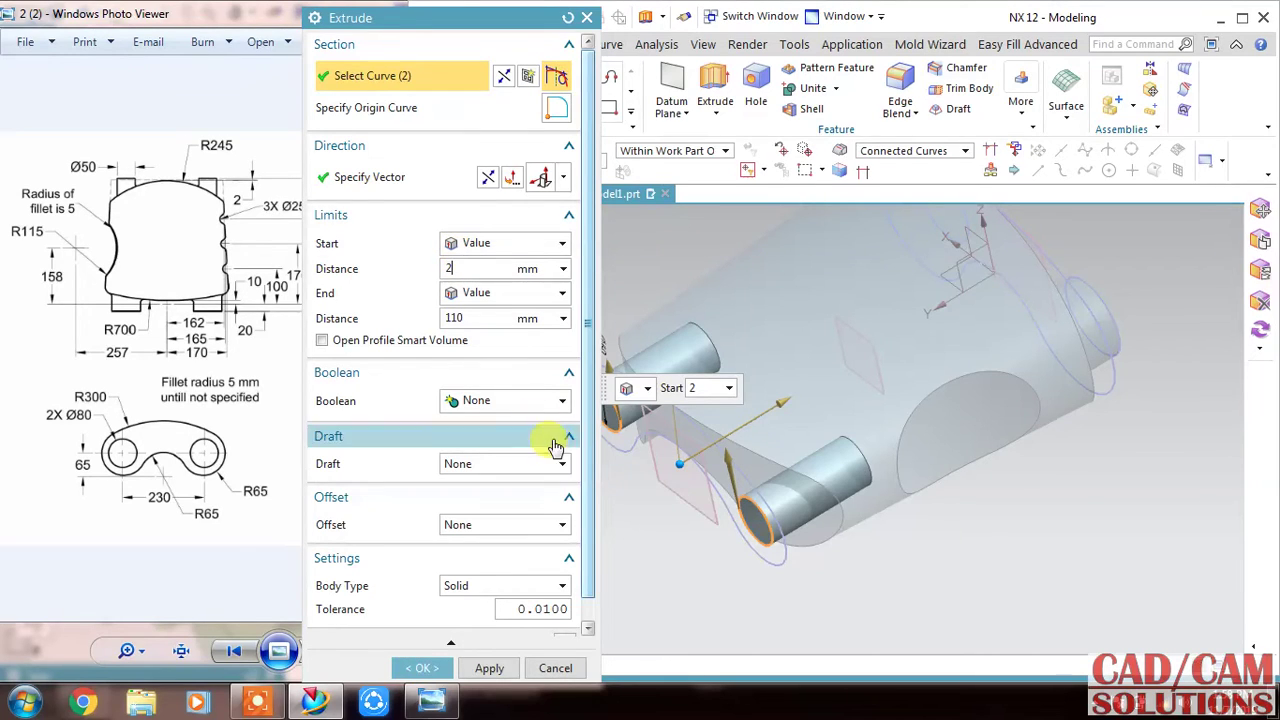
scroll(586, 471, "down", 1)
left_click(503, 564)
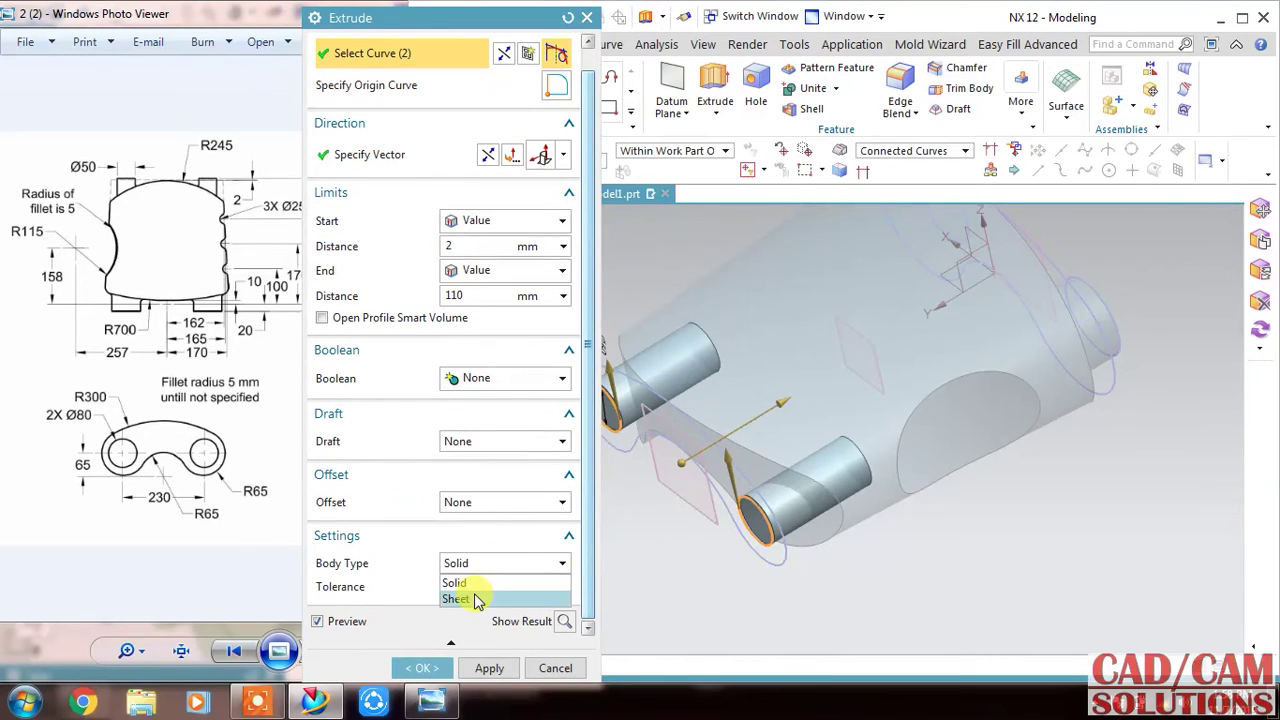
left_click(478, 598)
left_click(497, 272)
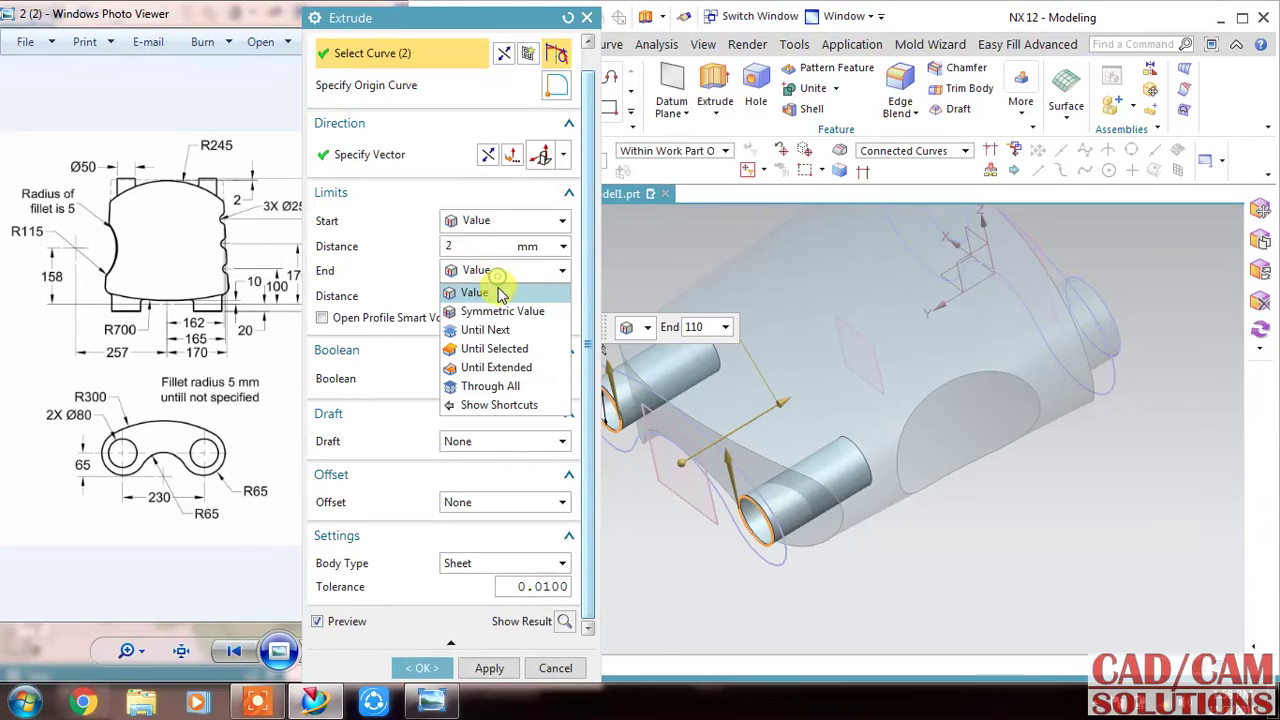
left_click(510, 346)
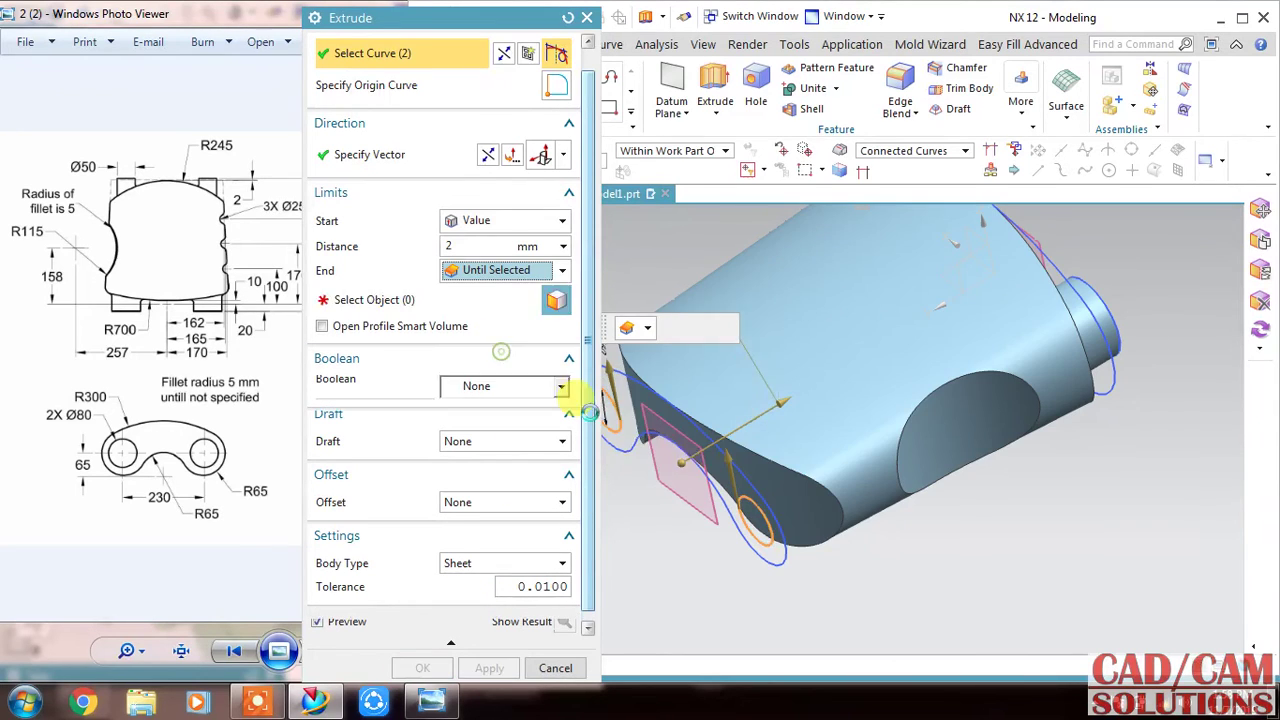
left_click(766, 462)
left_click(430, 667)
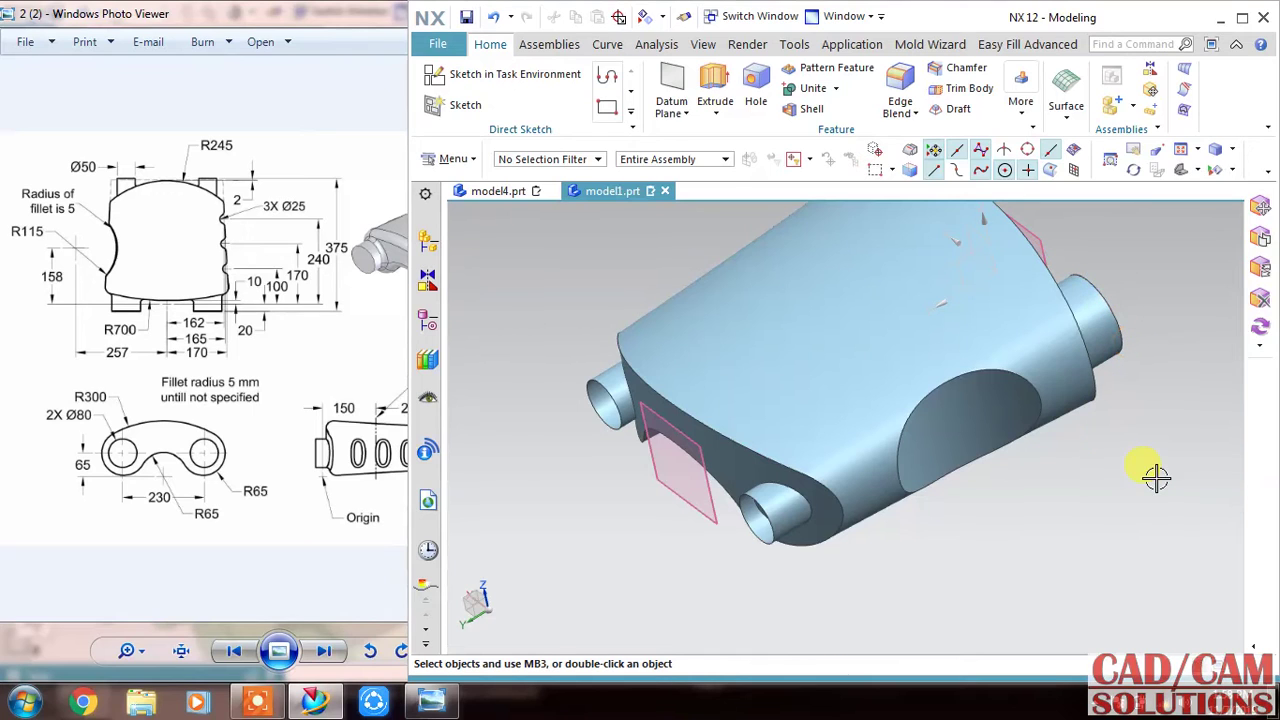
middle_click_drag(769, 566, 737, 508)
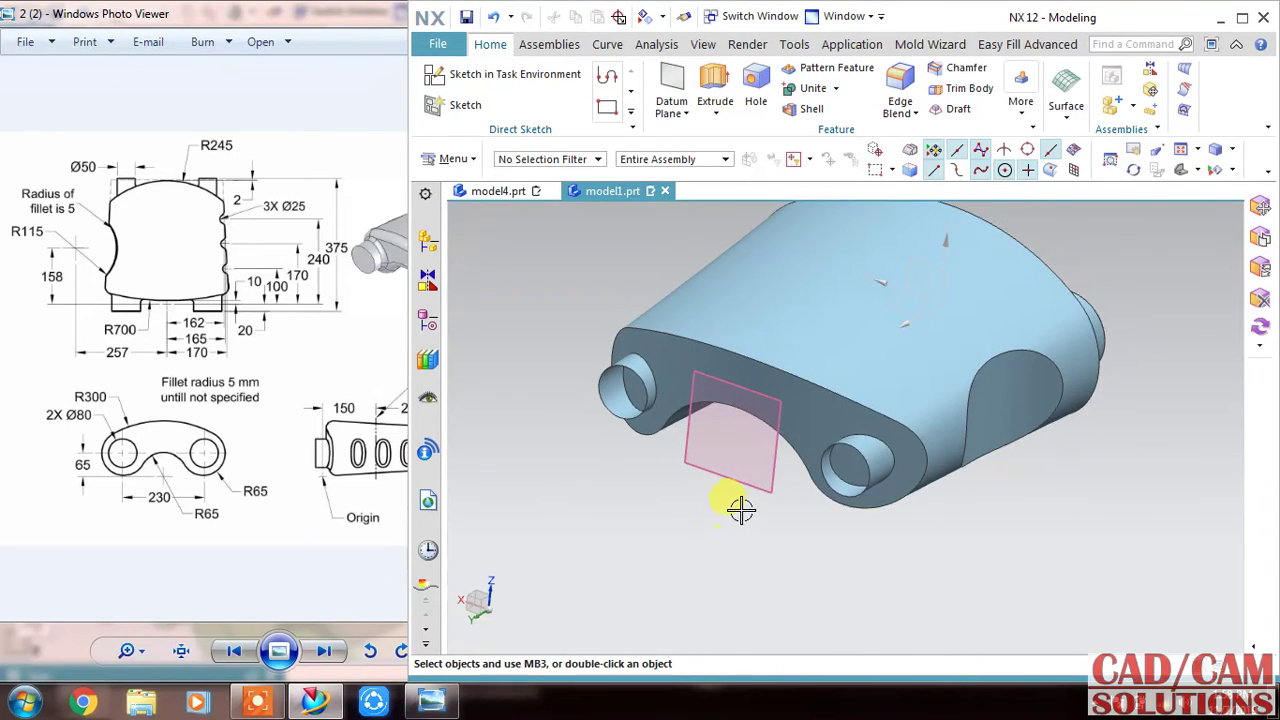
middle_click_drag(761, 400, 814, 443)
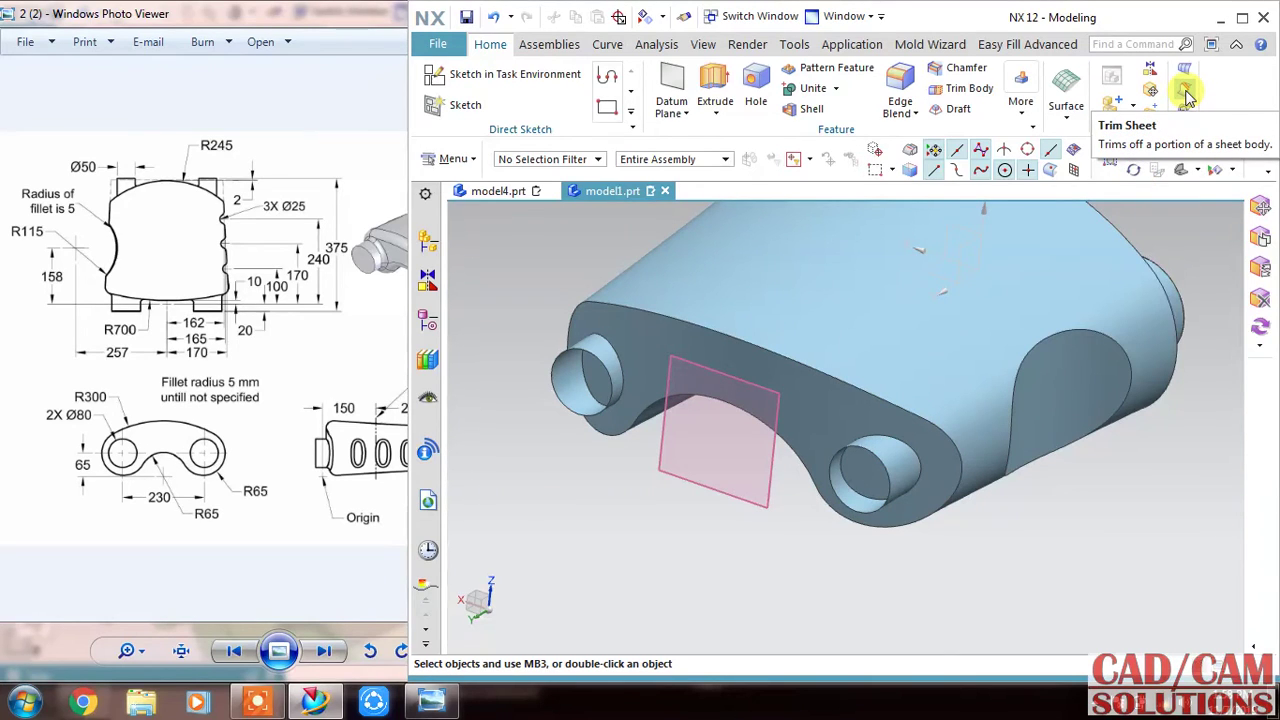
left_click(1188, 93)
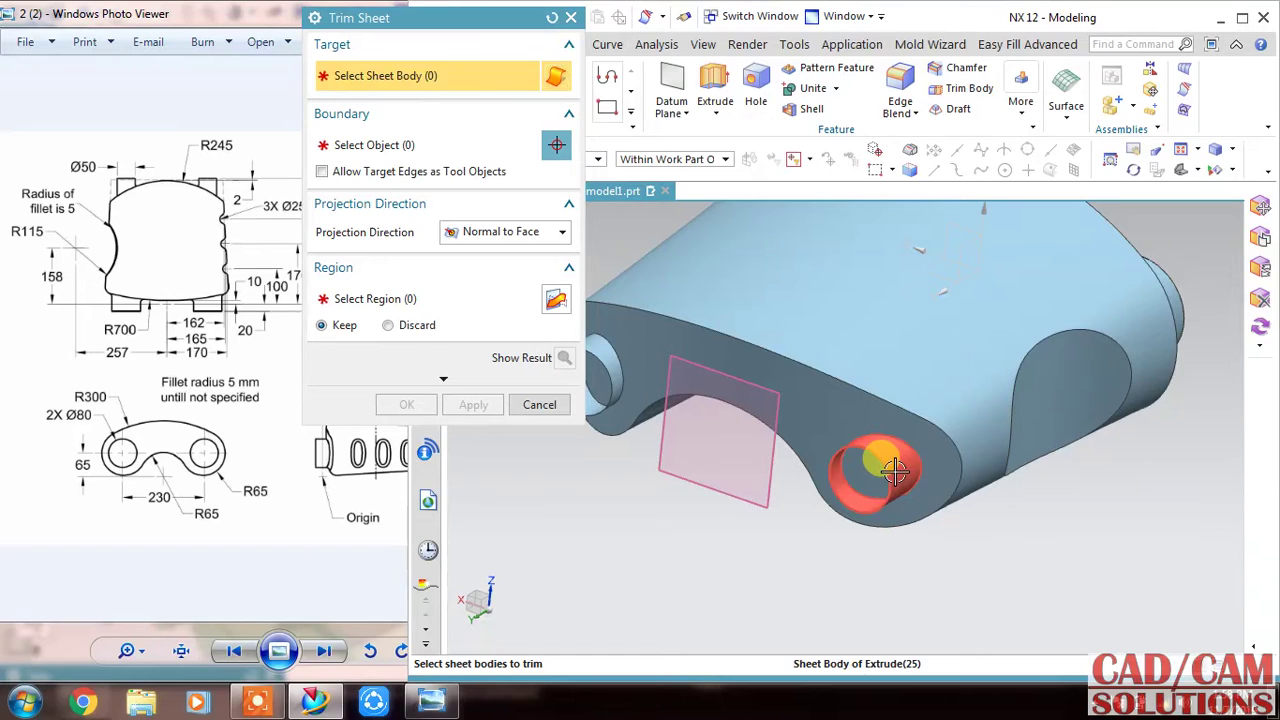
left_click(895, 471)
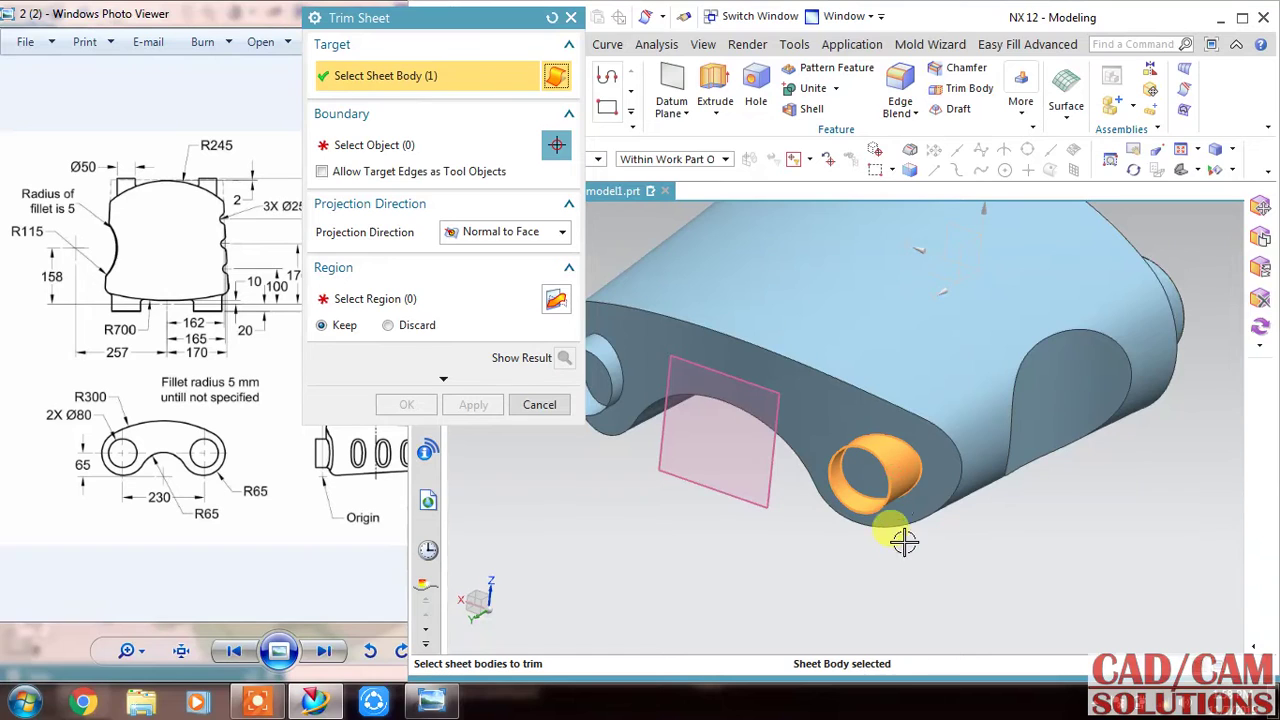
left_click(437, 146)
left_click(862, 440)
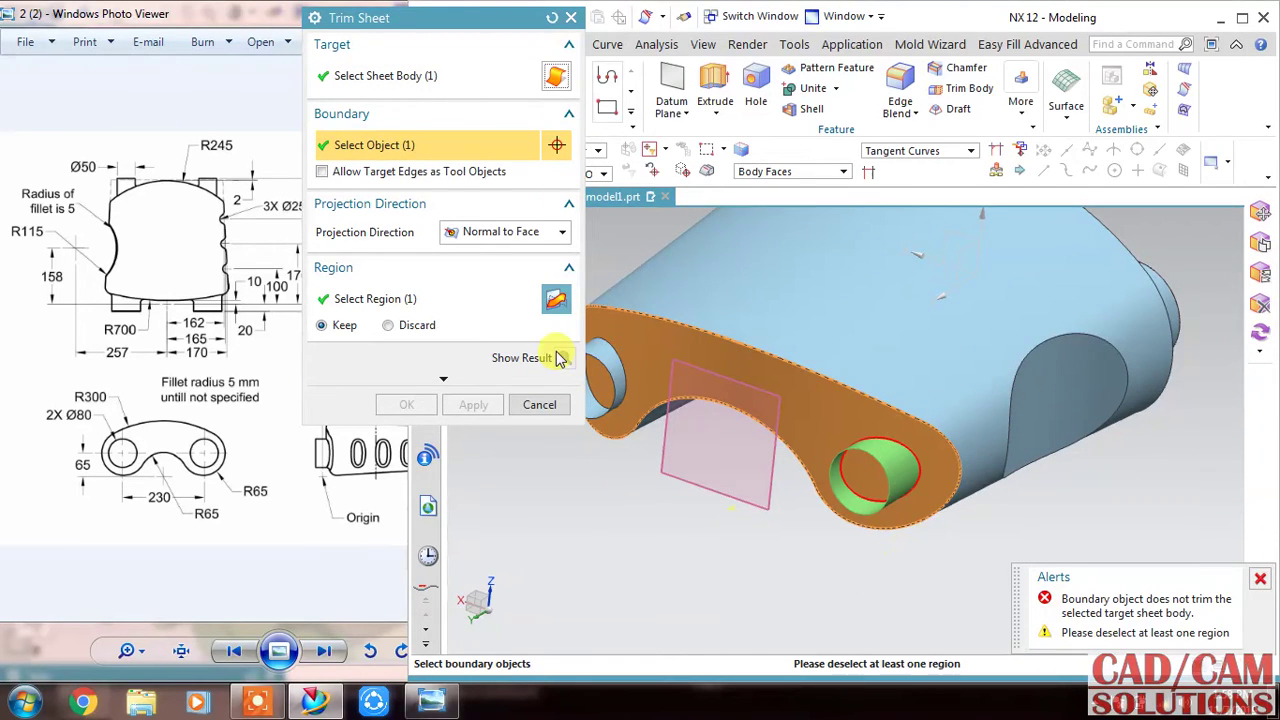
left_click(537, 405)
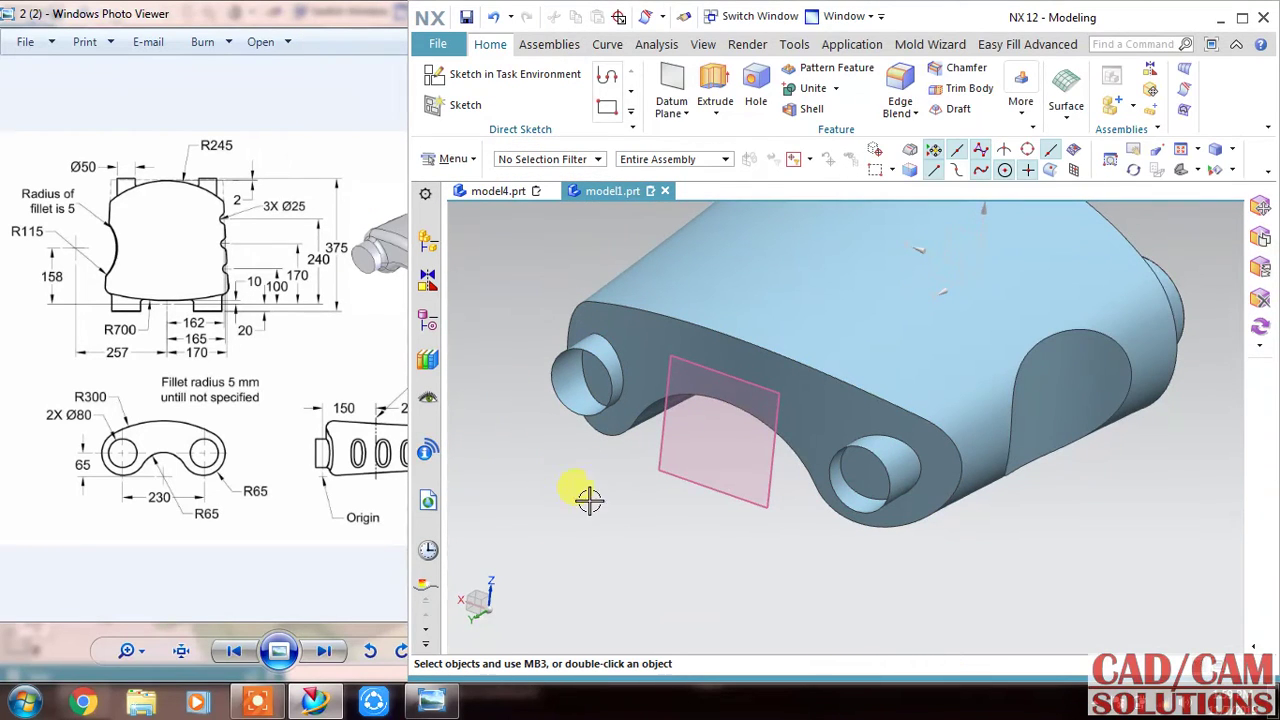
Close each Ø50 tube's outer circular edge with its own trimmed N-sided surface
left_click(1181, 114)
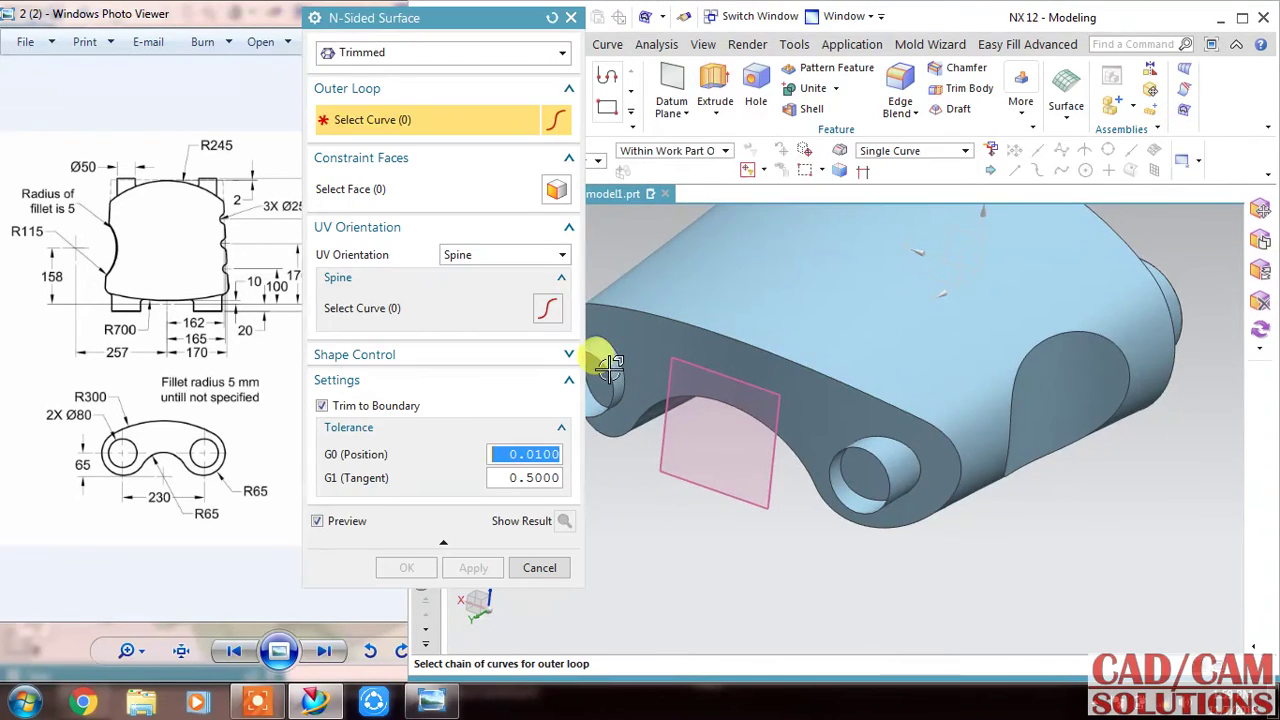
left_click(609, 368)
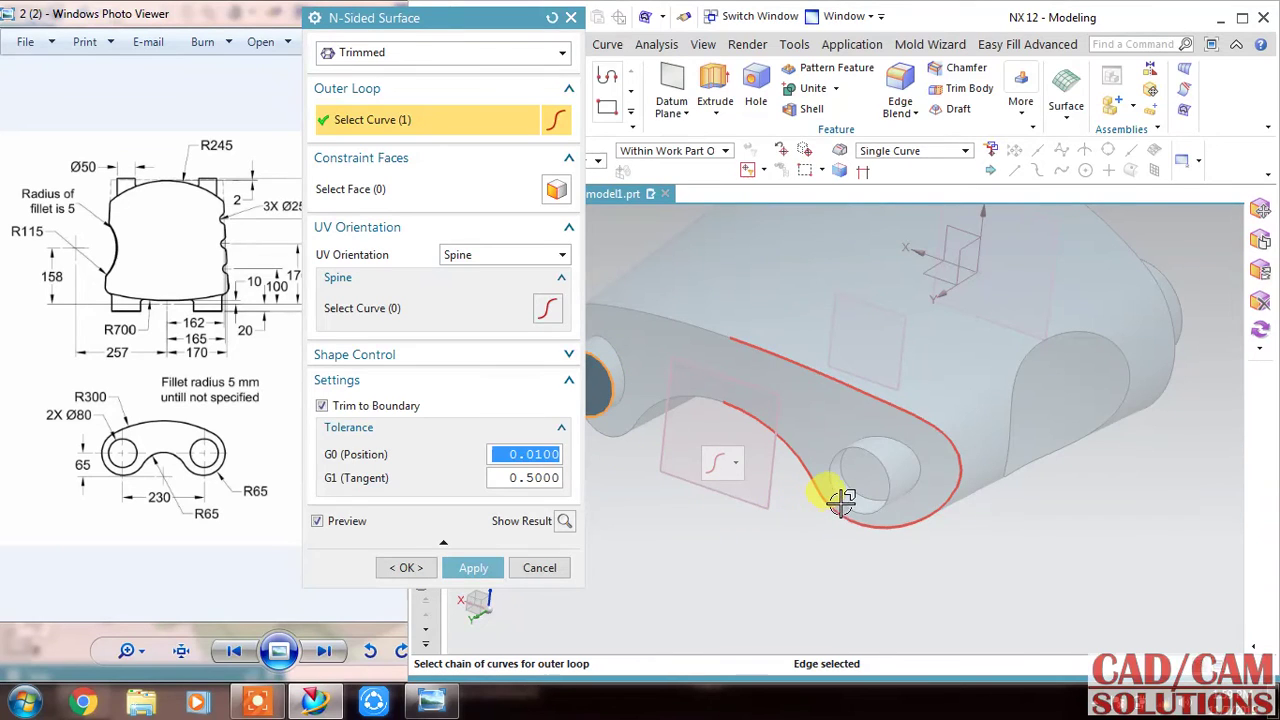
left_click(833, 490)
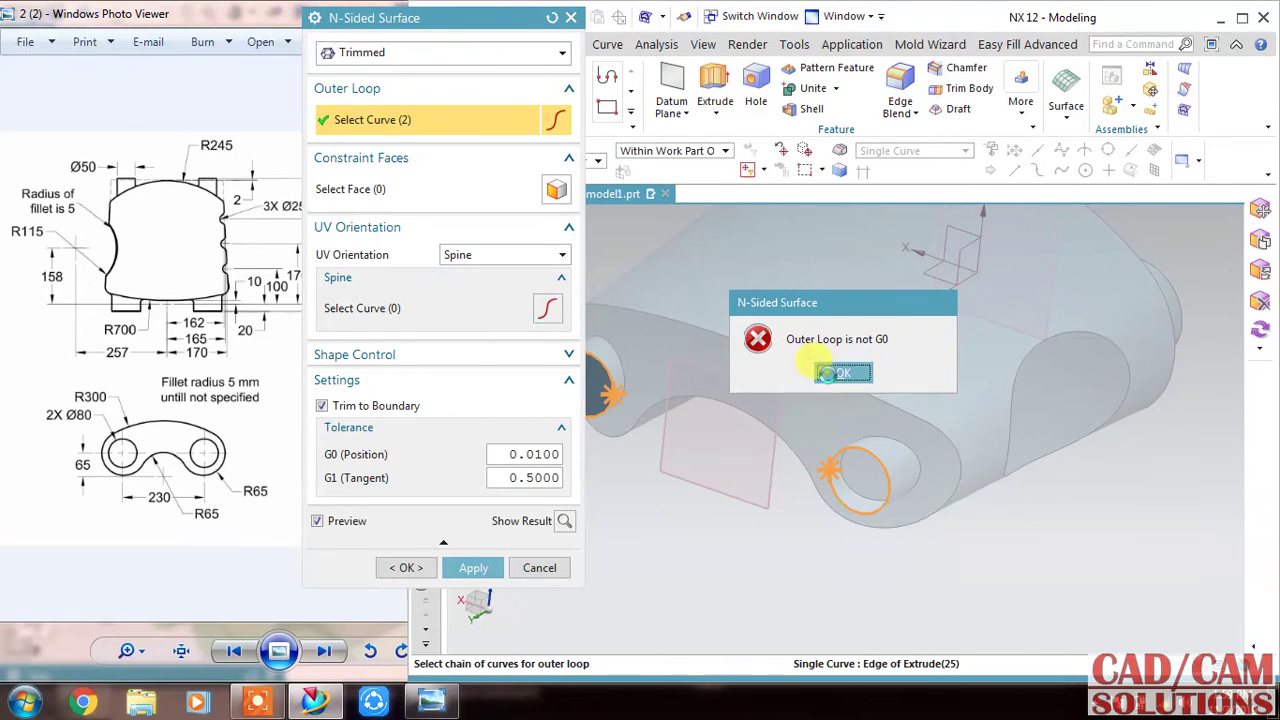
left_click(838, 372)
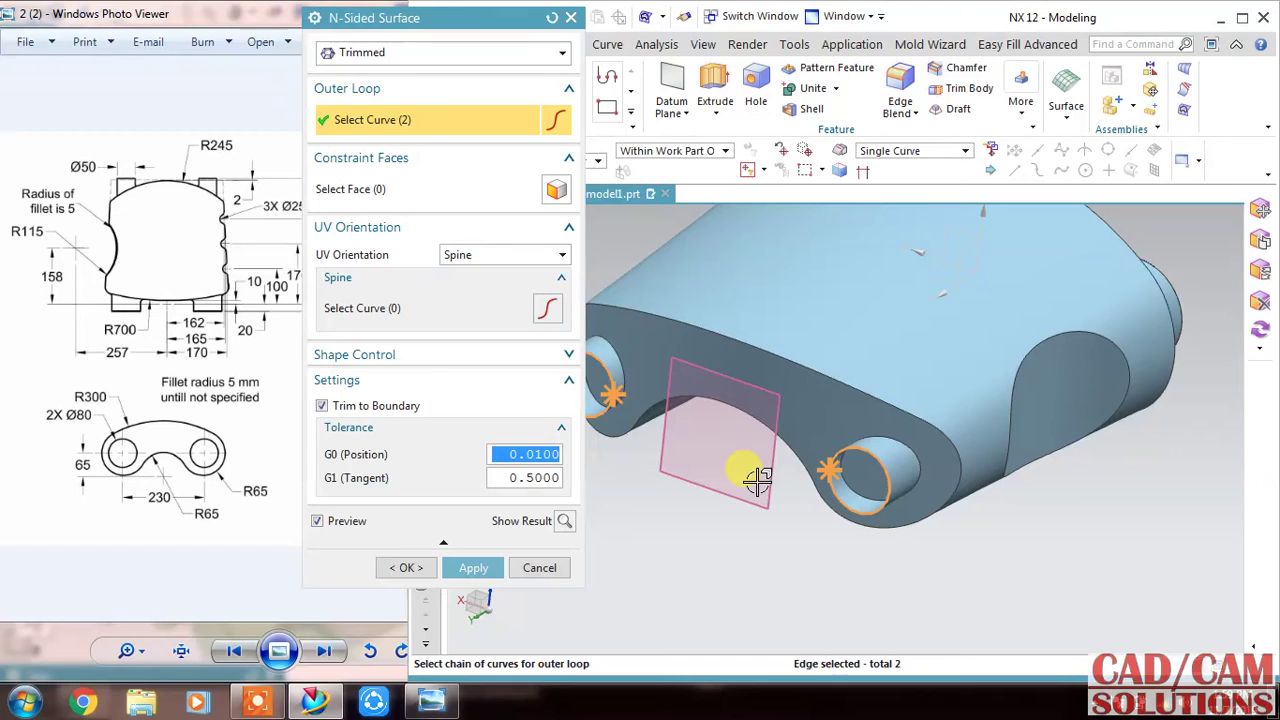
left_click(836, 482, "shift")
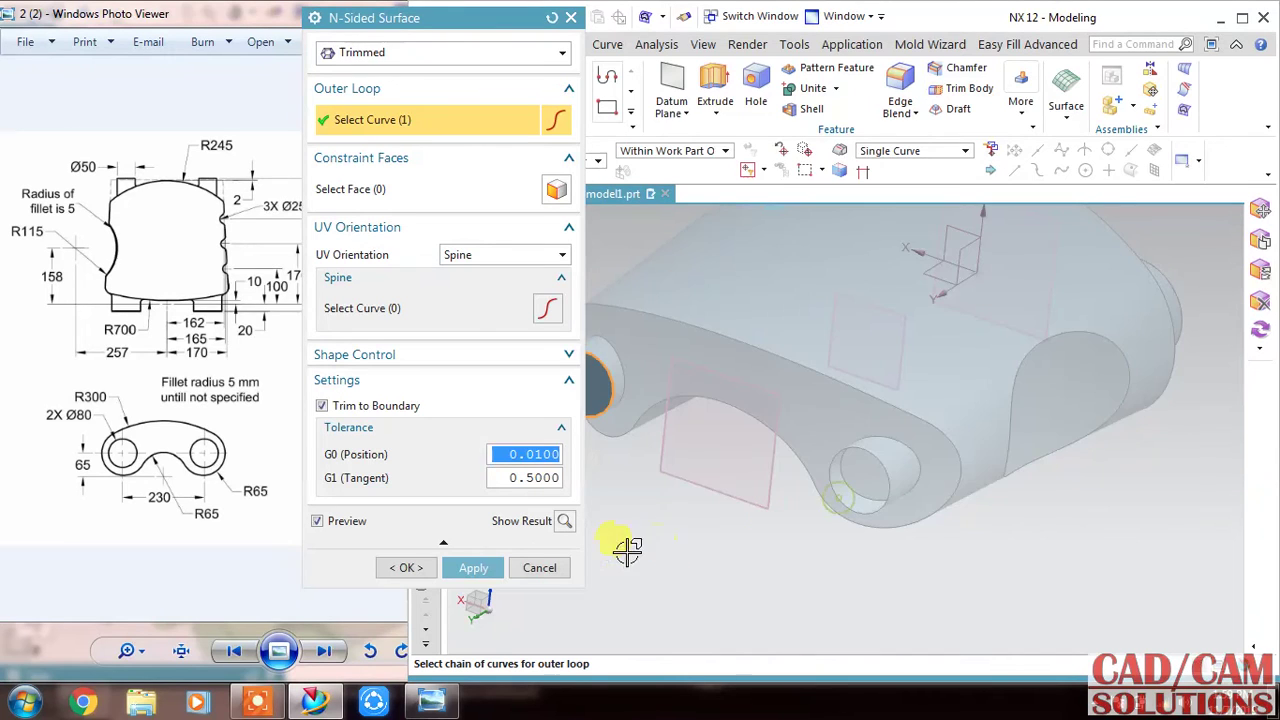
left_click(475, 560)
left_click(840, 505)
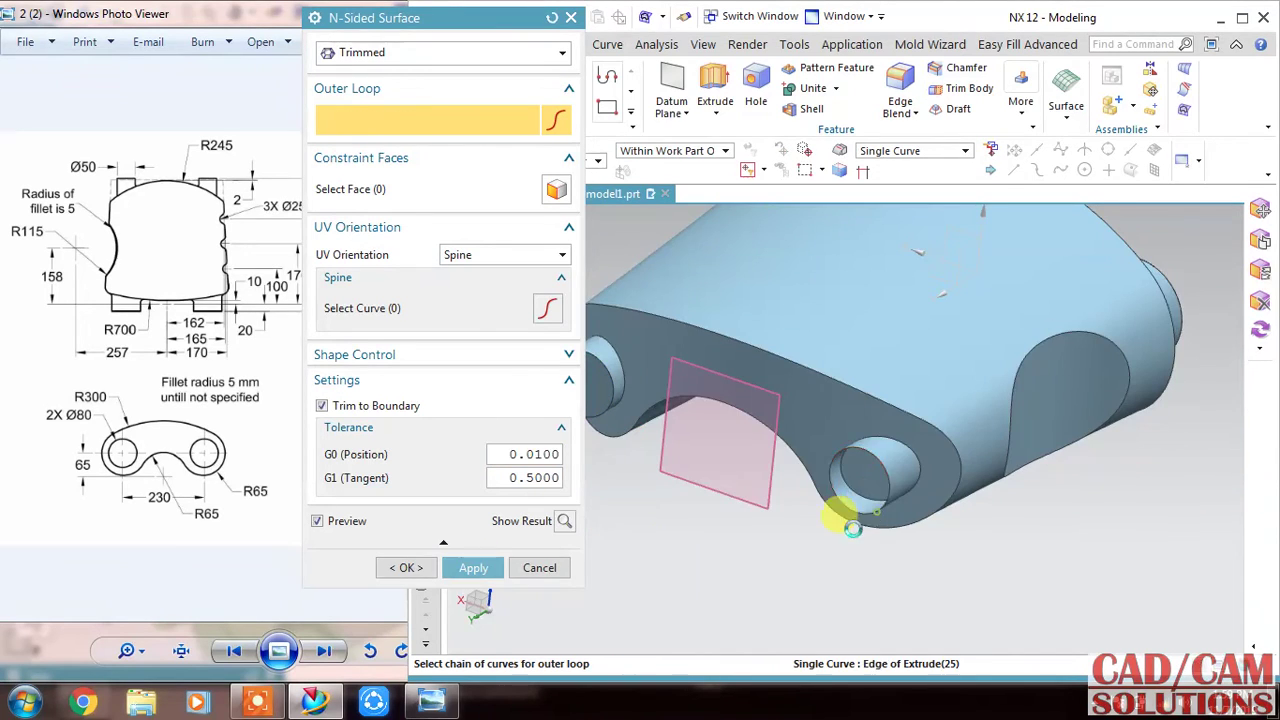
left_click(475, 568)
left_click(539, 567)
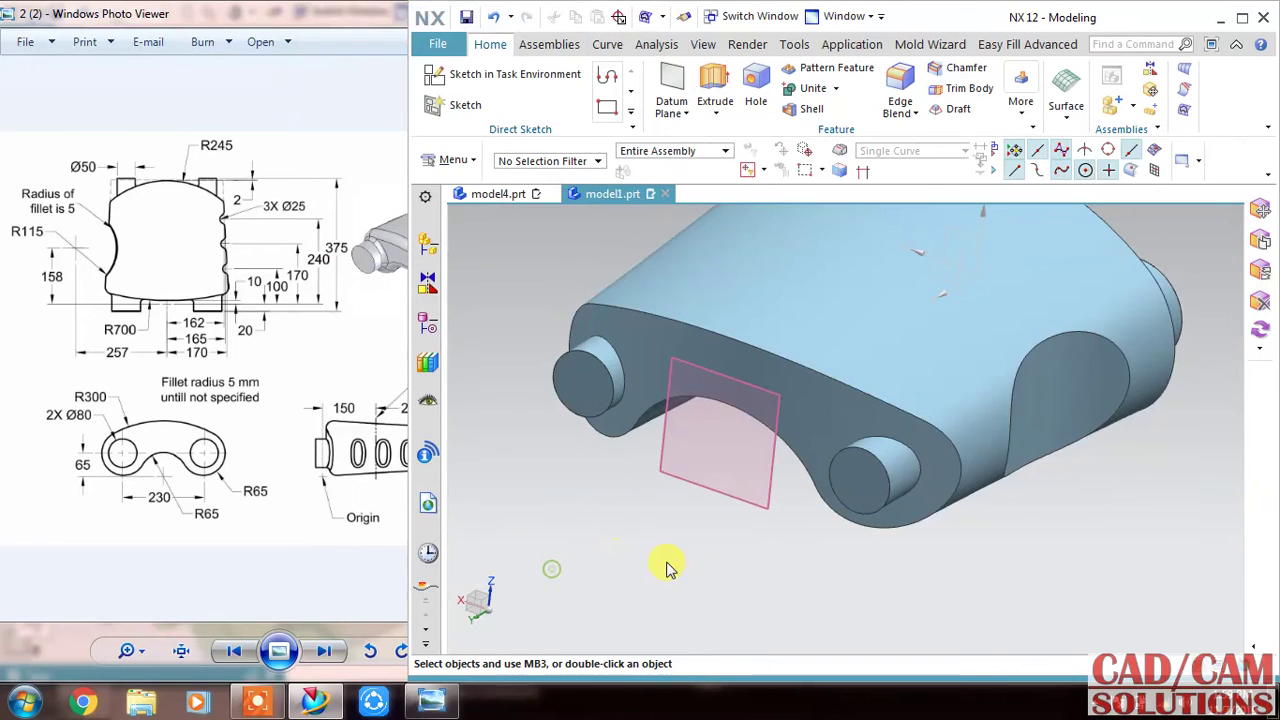
Save the part as model1.prt and compare it against the reference drawing in Photo Viewer
mouse_move(757, 549)
middle_mouse_down()
mouse_move(630, 519)
mouse_move(600, 540)
middle_mouse_up()
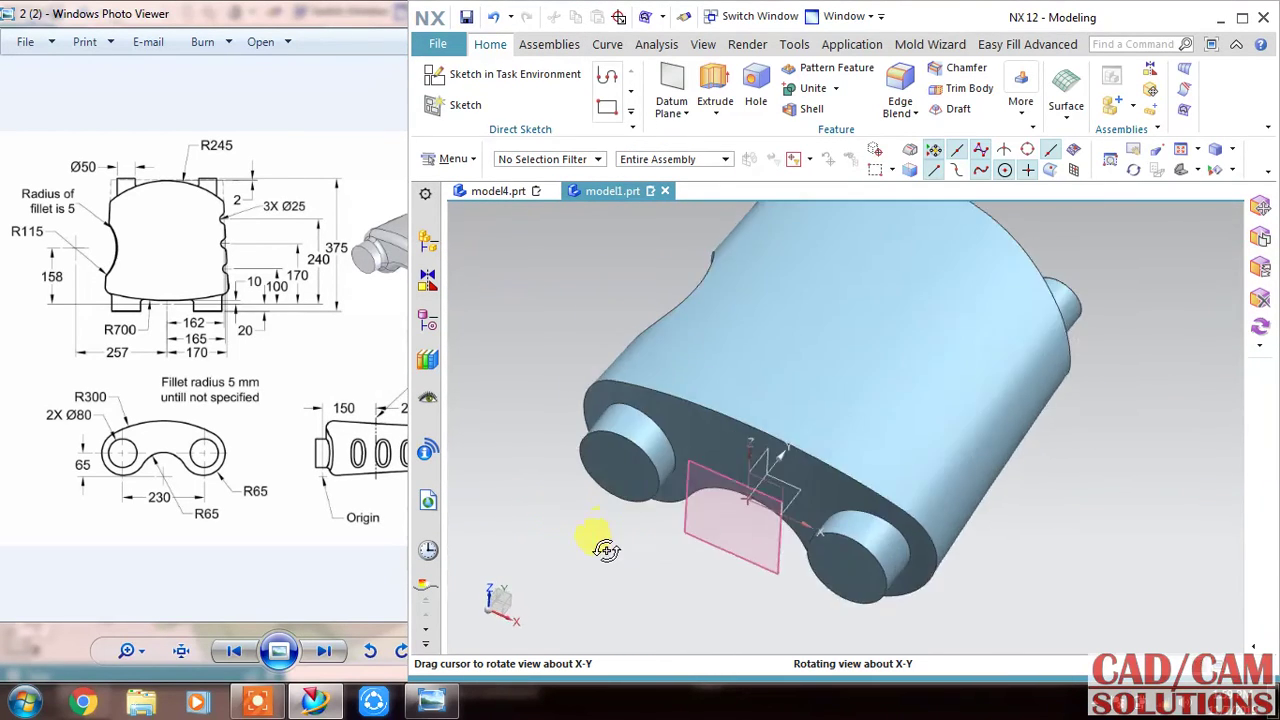
middle_click_drag(531, 331, 550, 300)
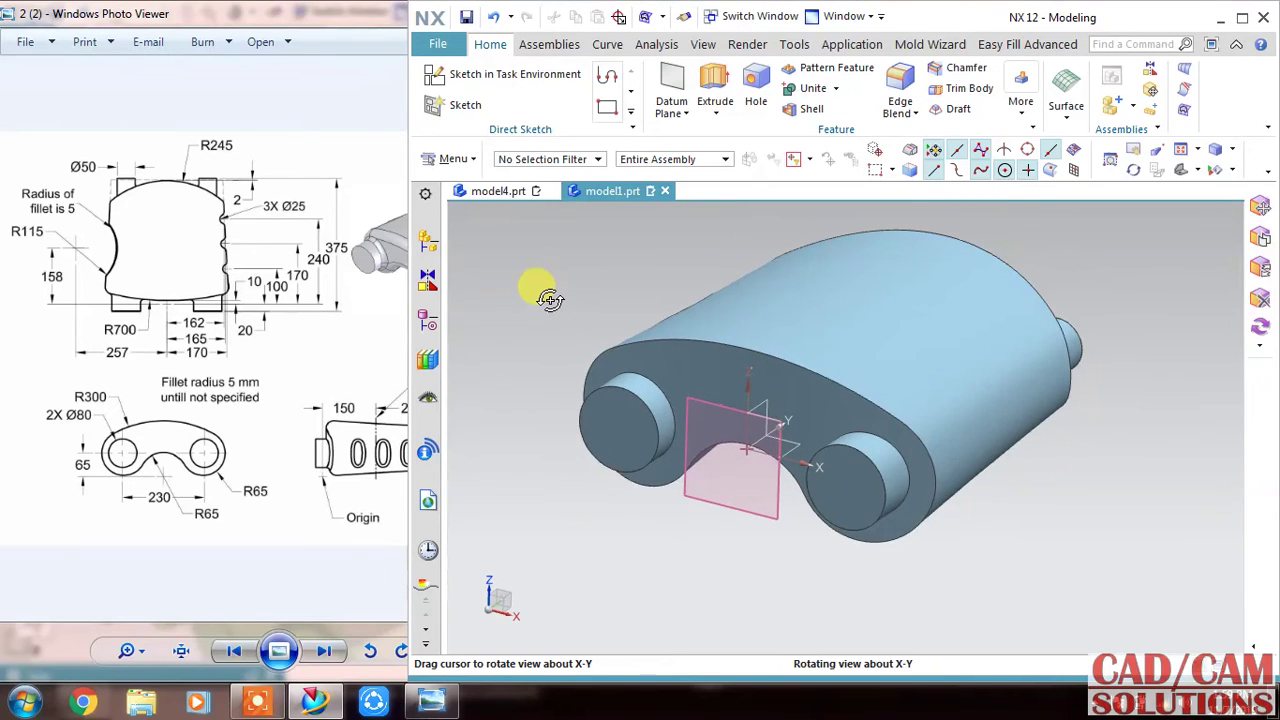
left_click(466, 17)
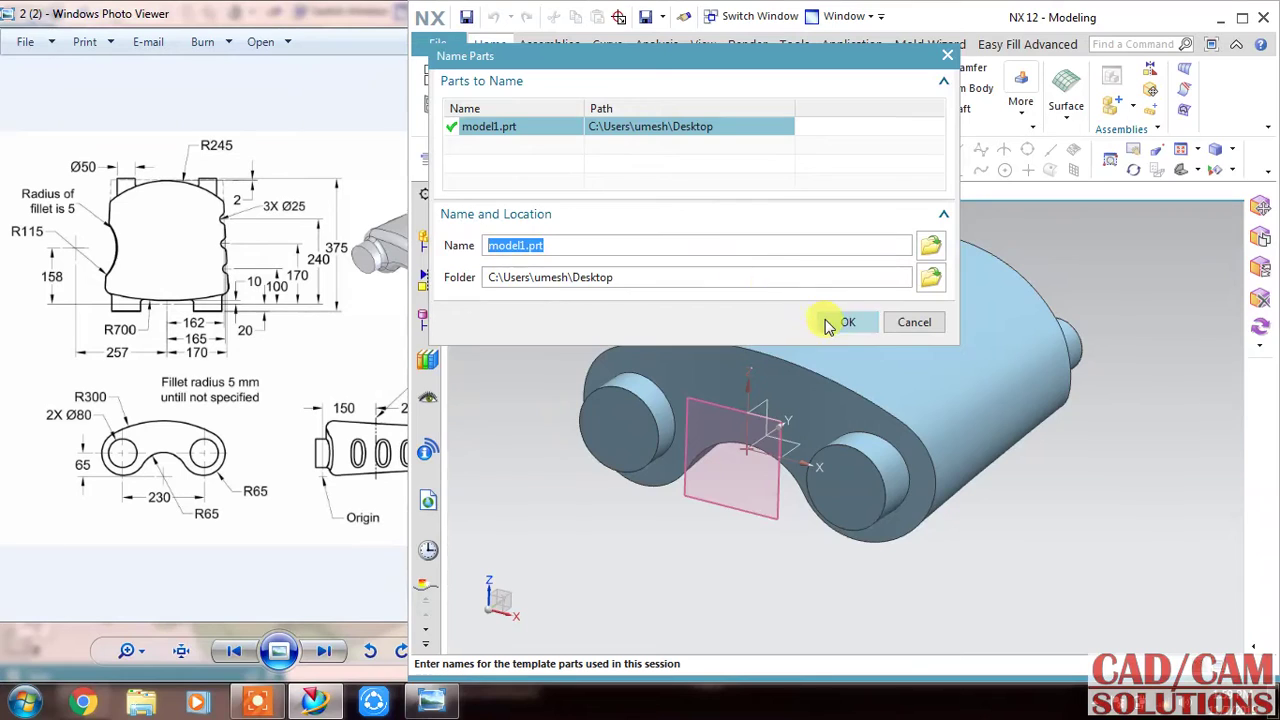
left_click(828, 319)
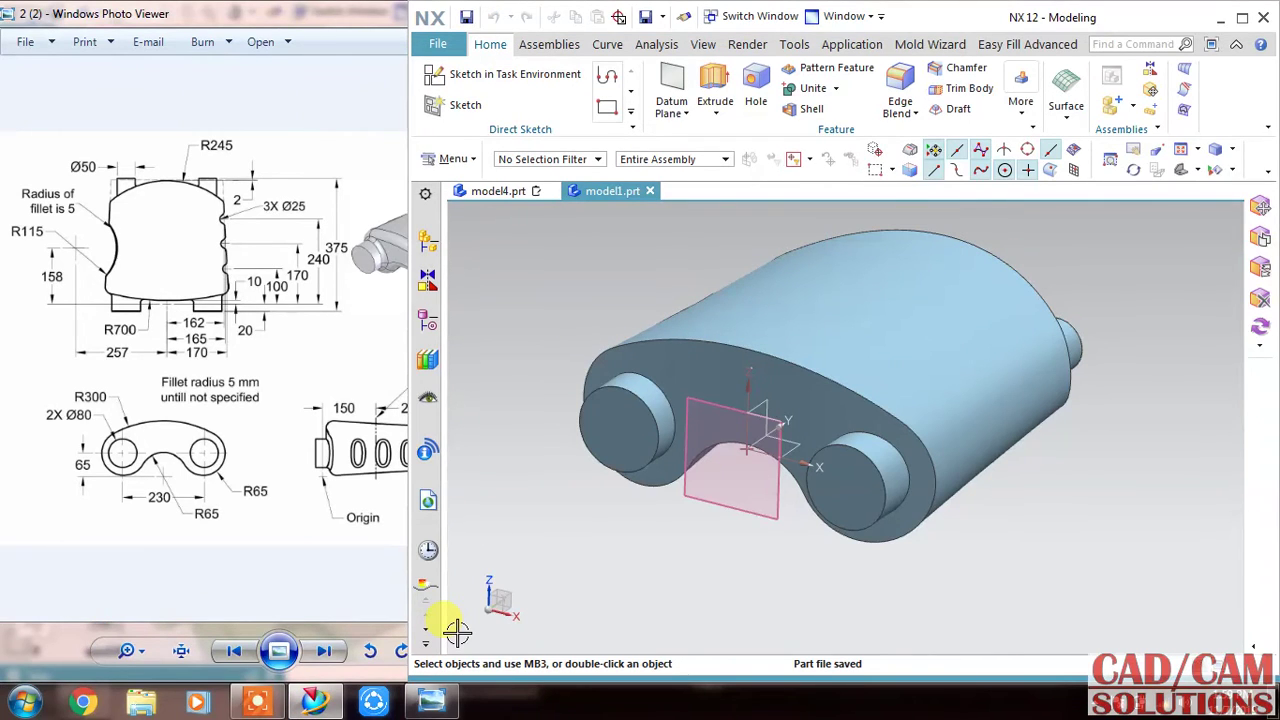
left_click(307, 388)
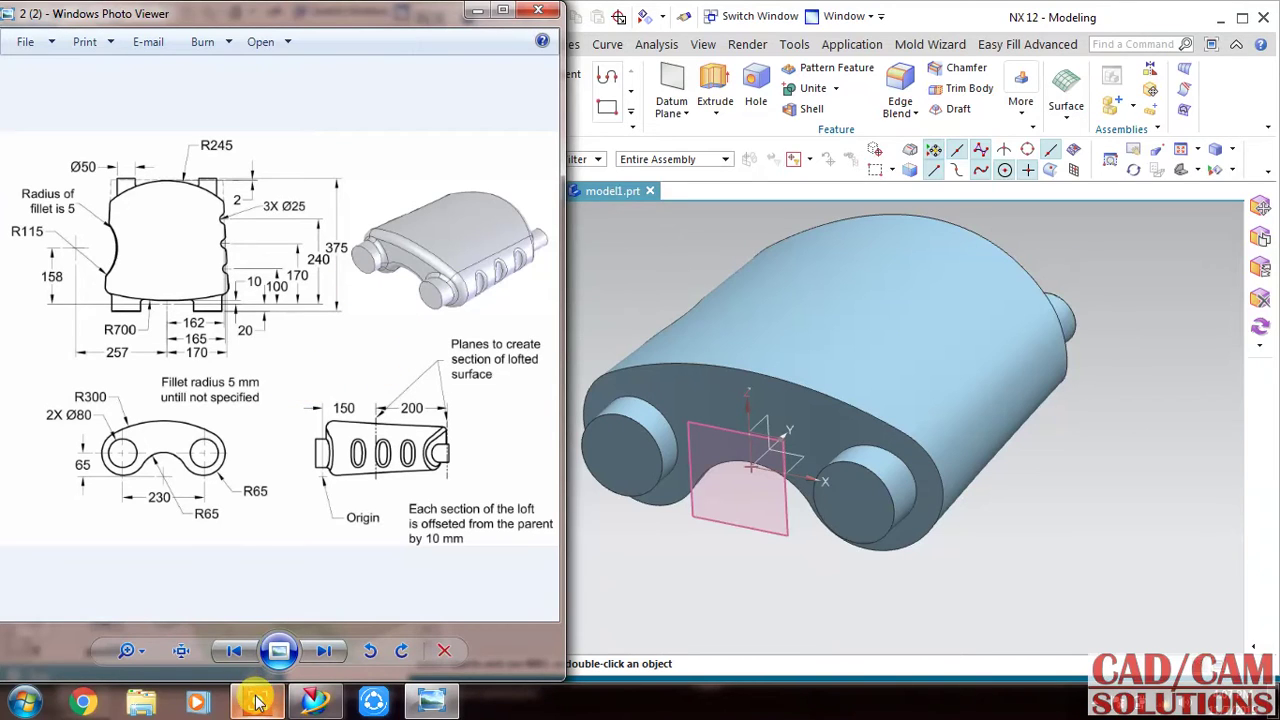
left_click(604, 262)
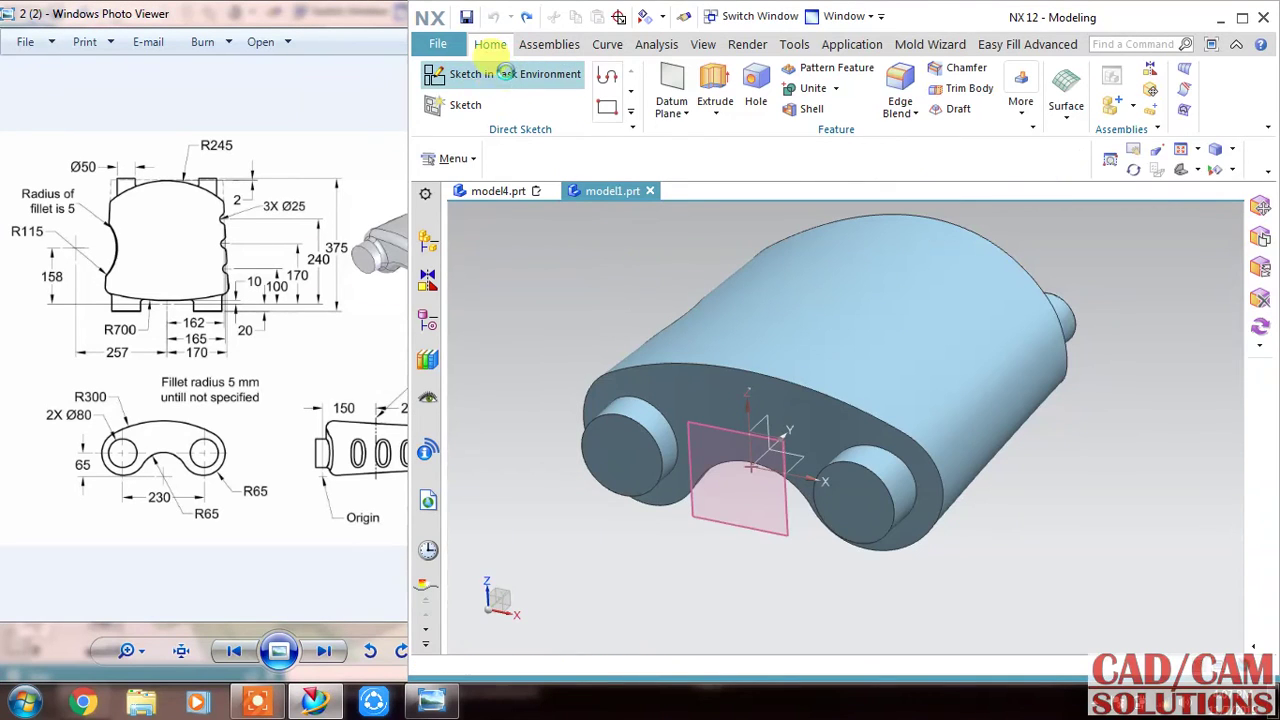
Start a sketch on the XY datum plane with the X axis as horizontal direction
left_click(470, 78)
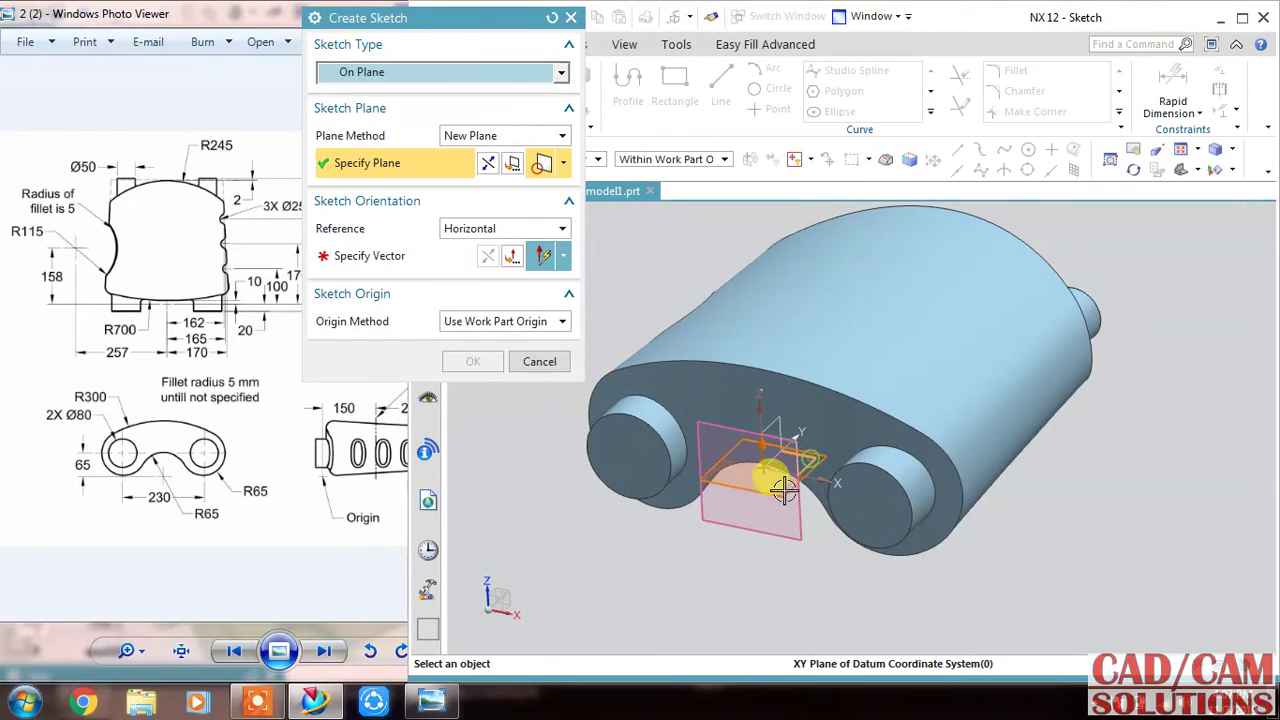
left_click(785, 470)
left_click(898, 425)
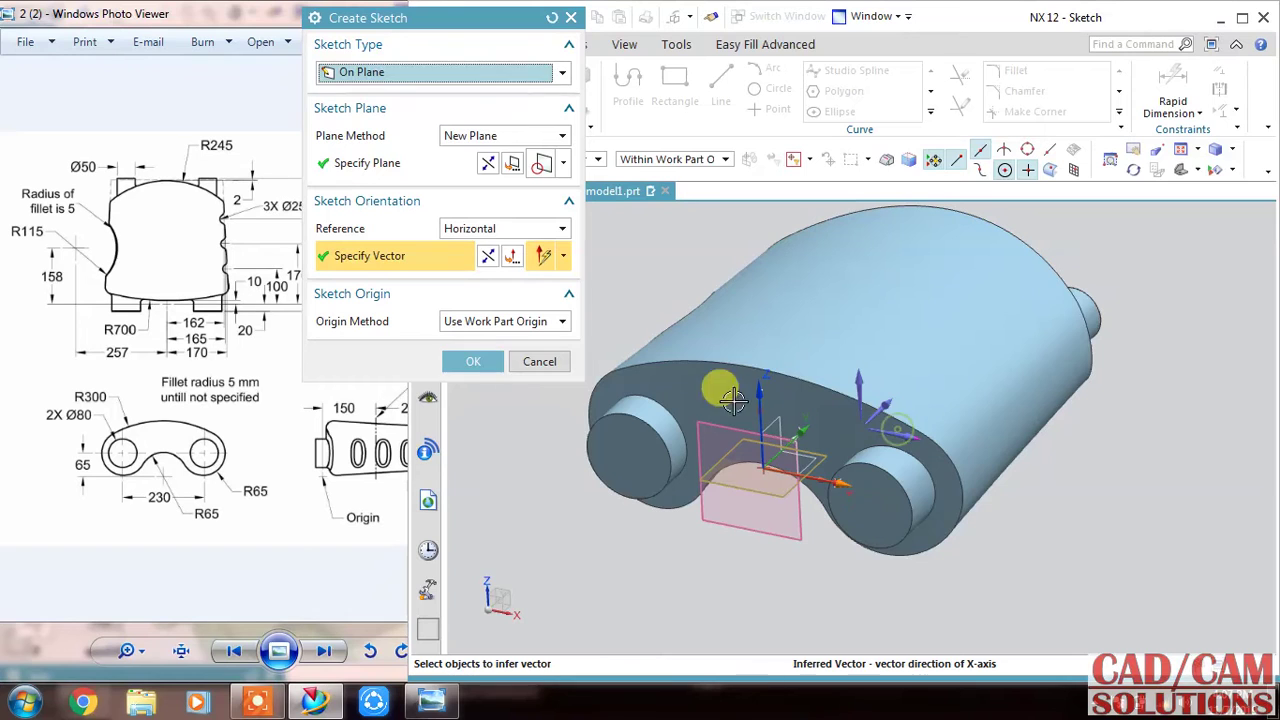
left_click(478, 364)
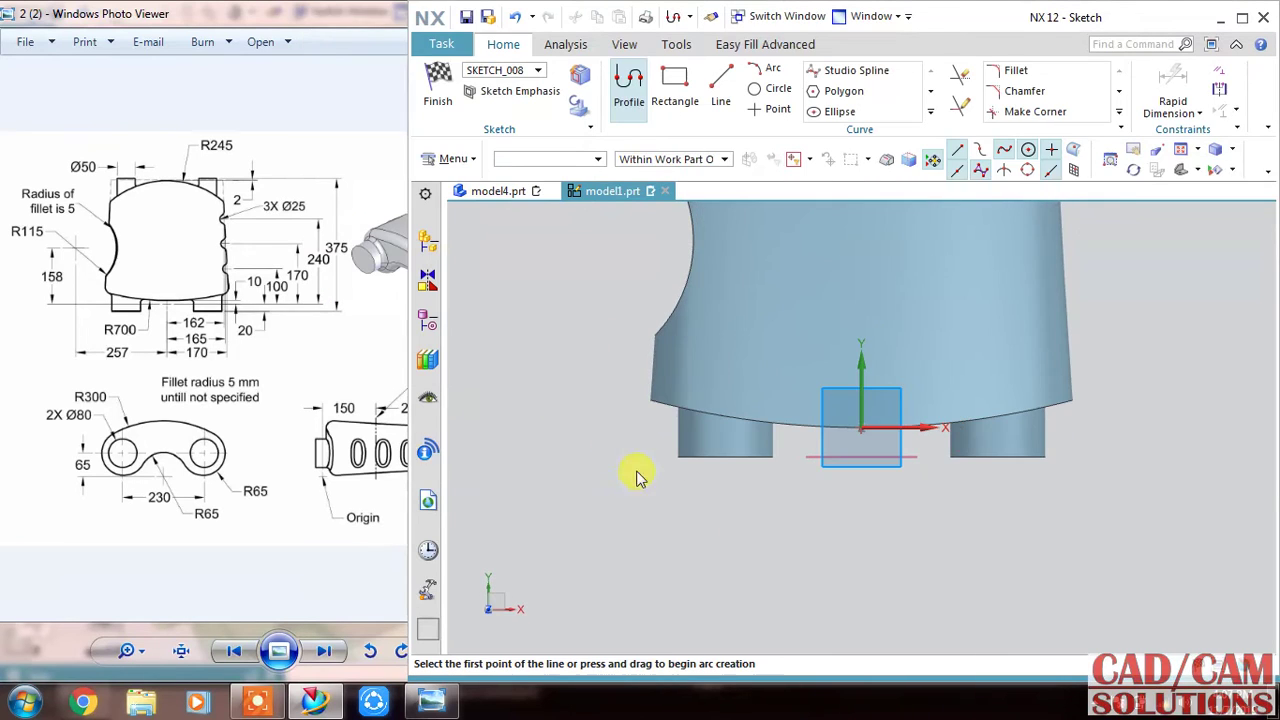
Place three Ø25 circles stacked down the body's right edge
left_click(777, 89)
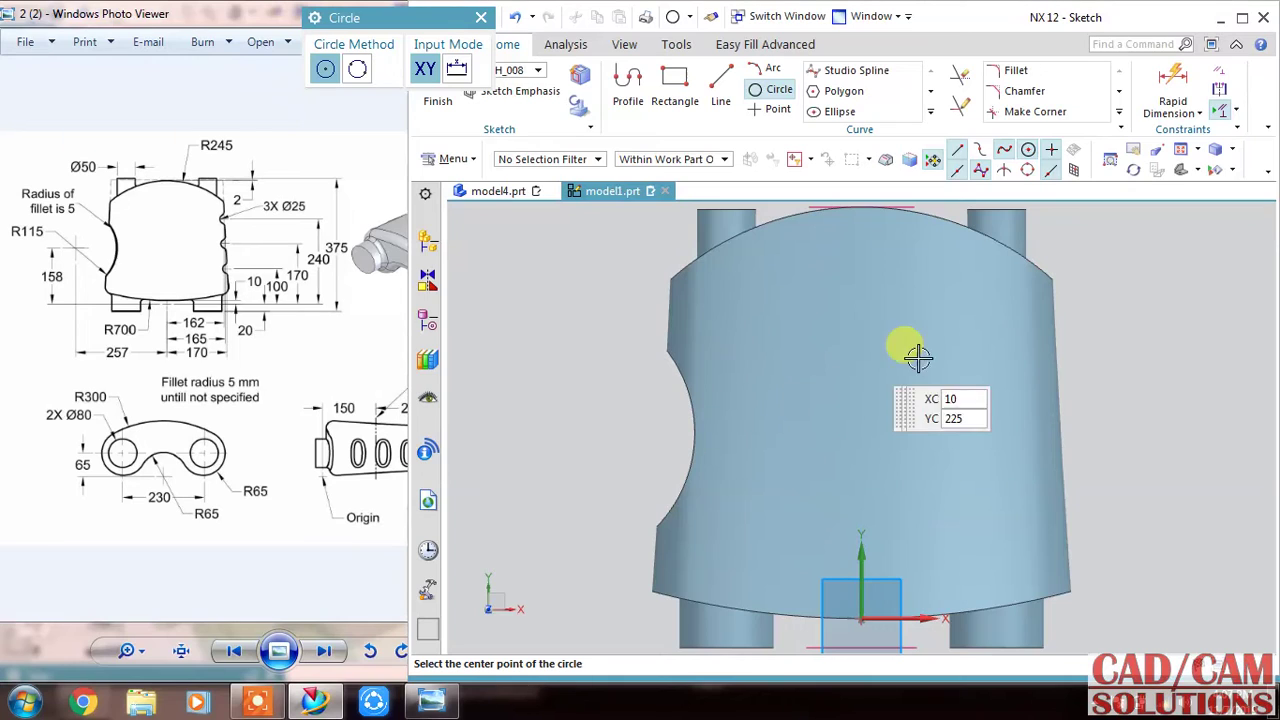
left_click(1058, 331)
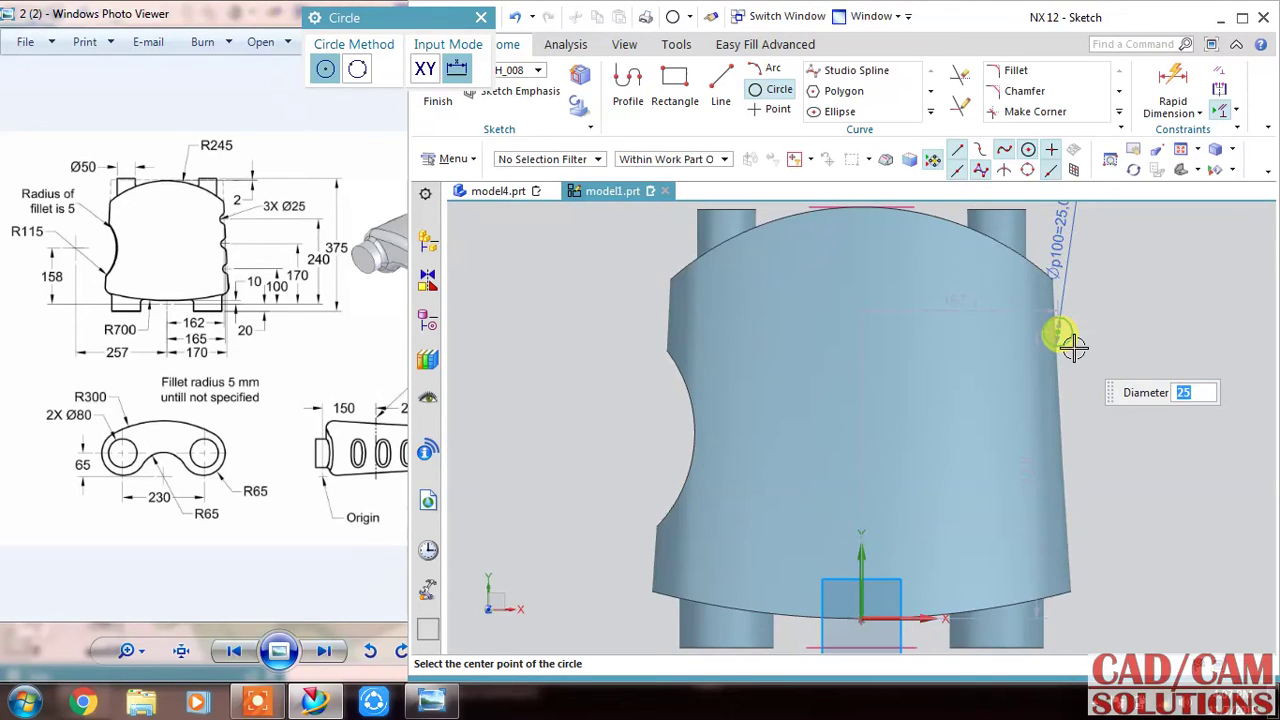
left_click(1062, 420)
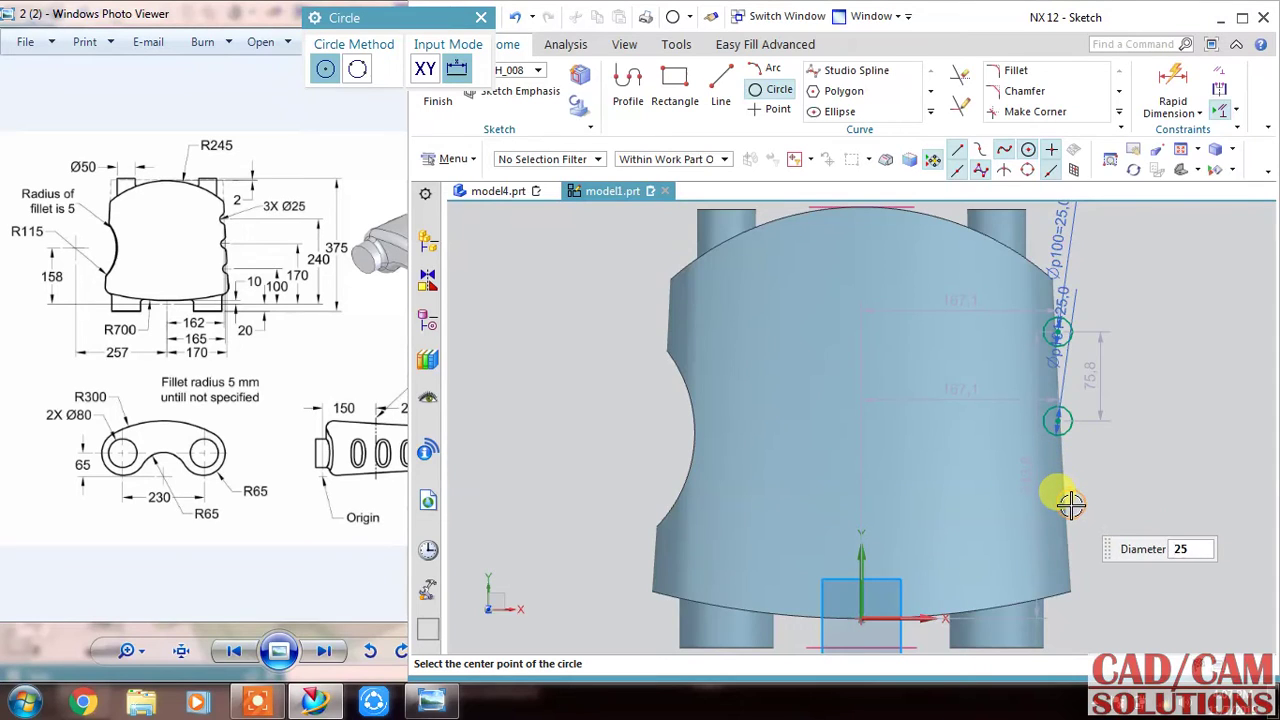
left_click(1068, 509)
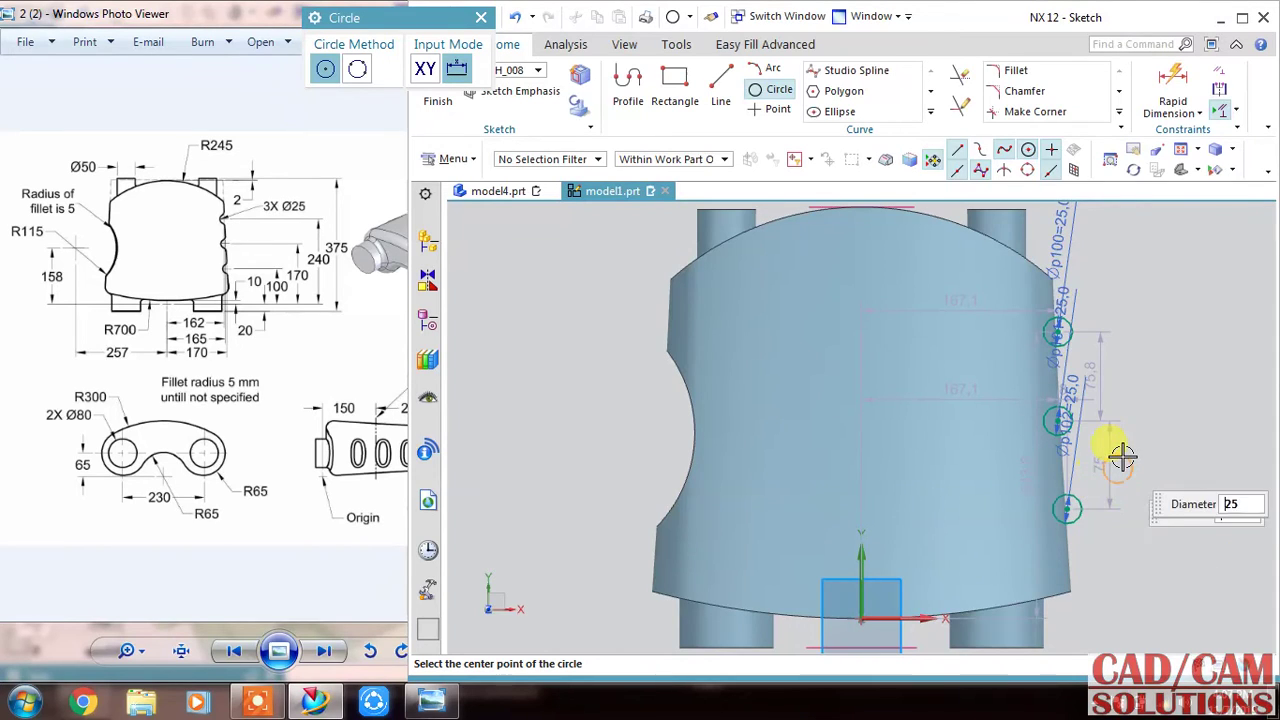
key("Escape")
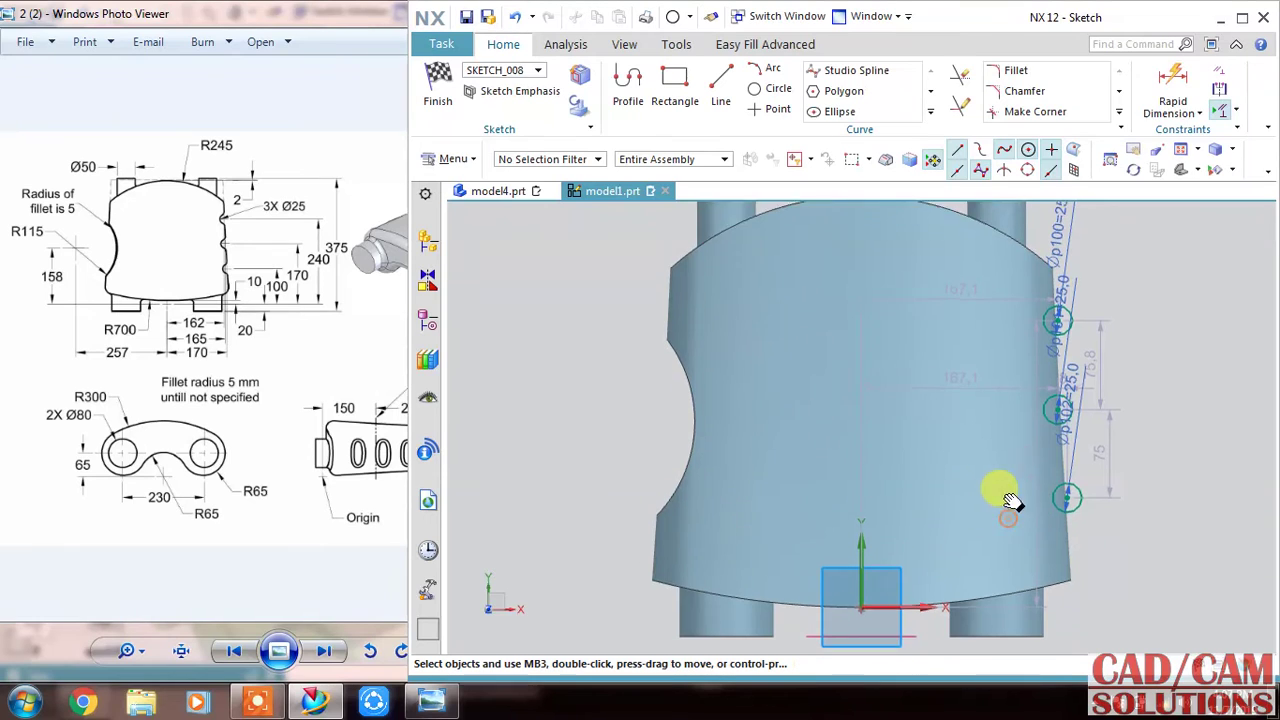
middle_click_drag(1006, 491, 929, 409, "shift")
Begin Rapid Dimension with the vertical axis as the first reference
left_click(1185, 80)
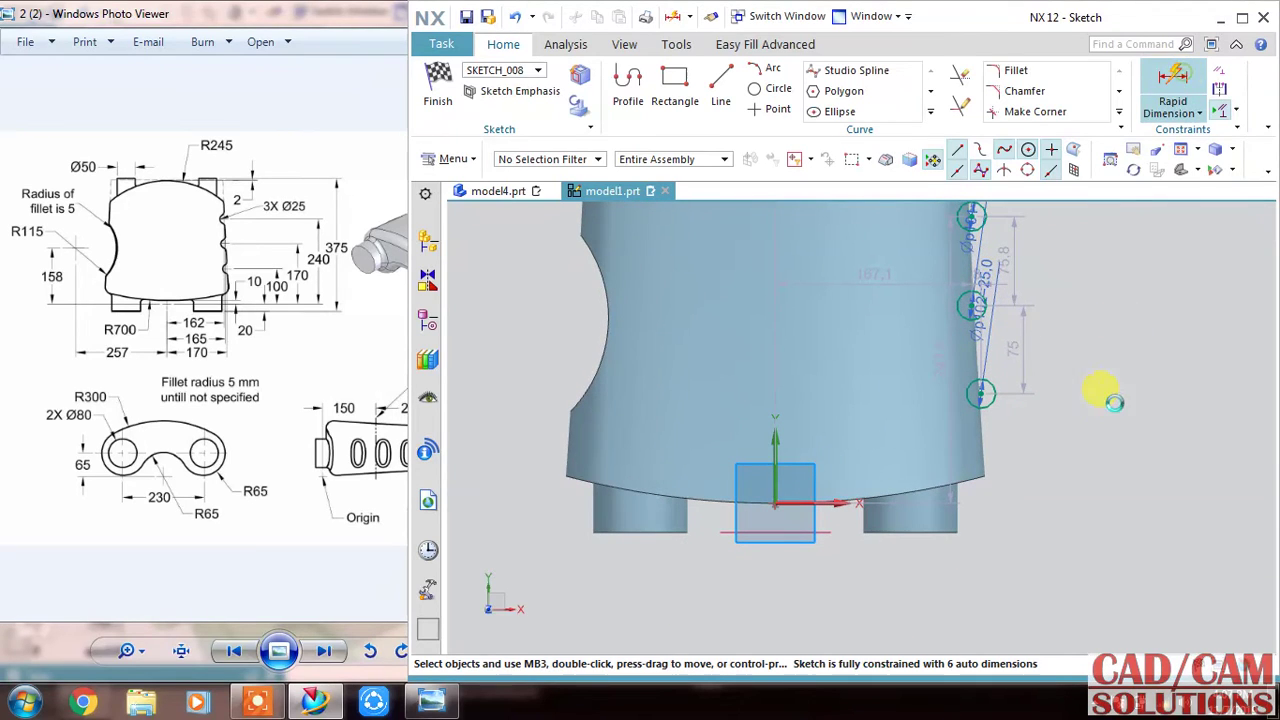
left_click_drag(358, 42, 446, 35)
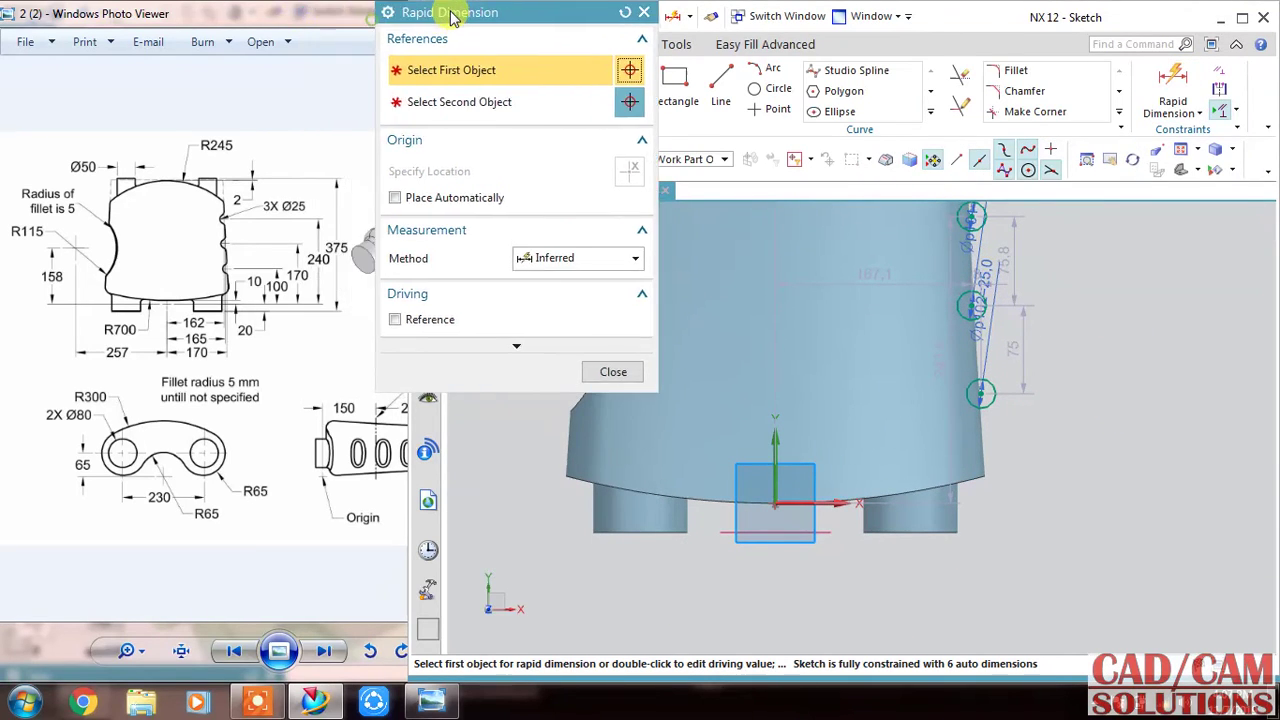
left_click(776, 441)
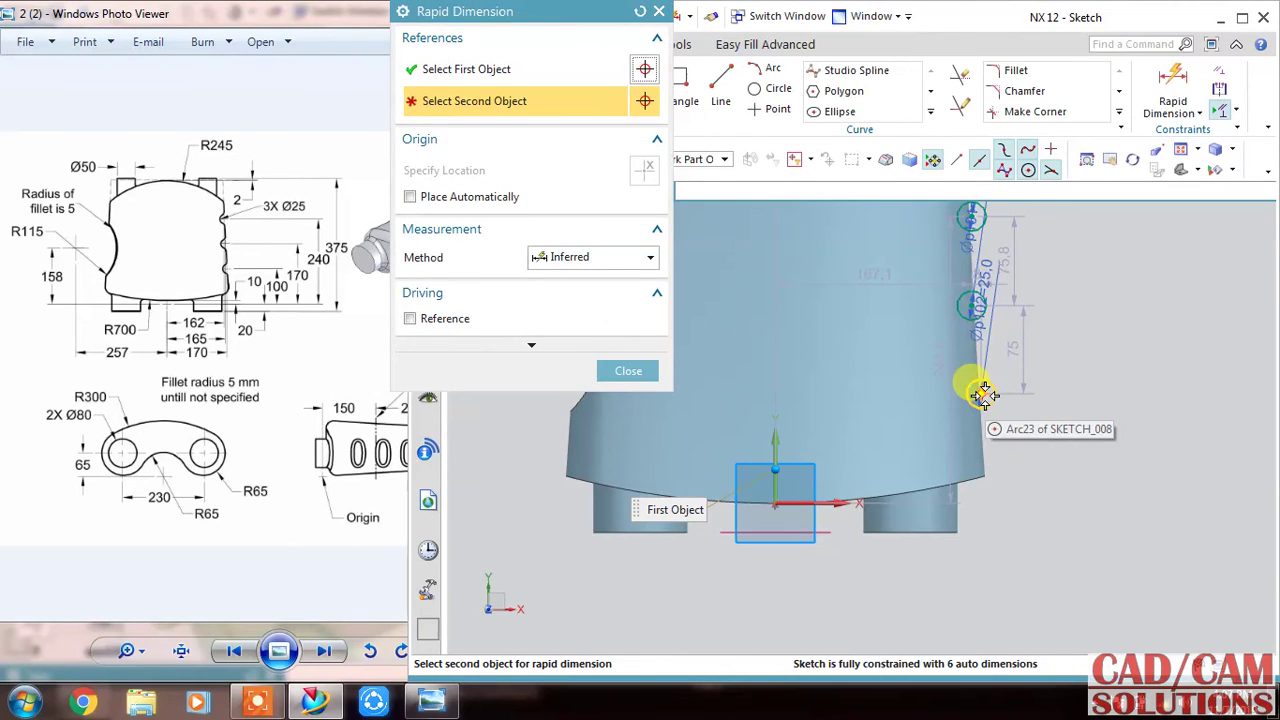
Dimension the lowest, middle and top circles horizontally at 170, 165 and 162 mm from the origin
left_click(963, 515)
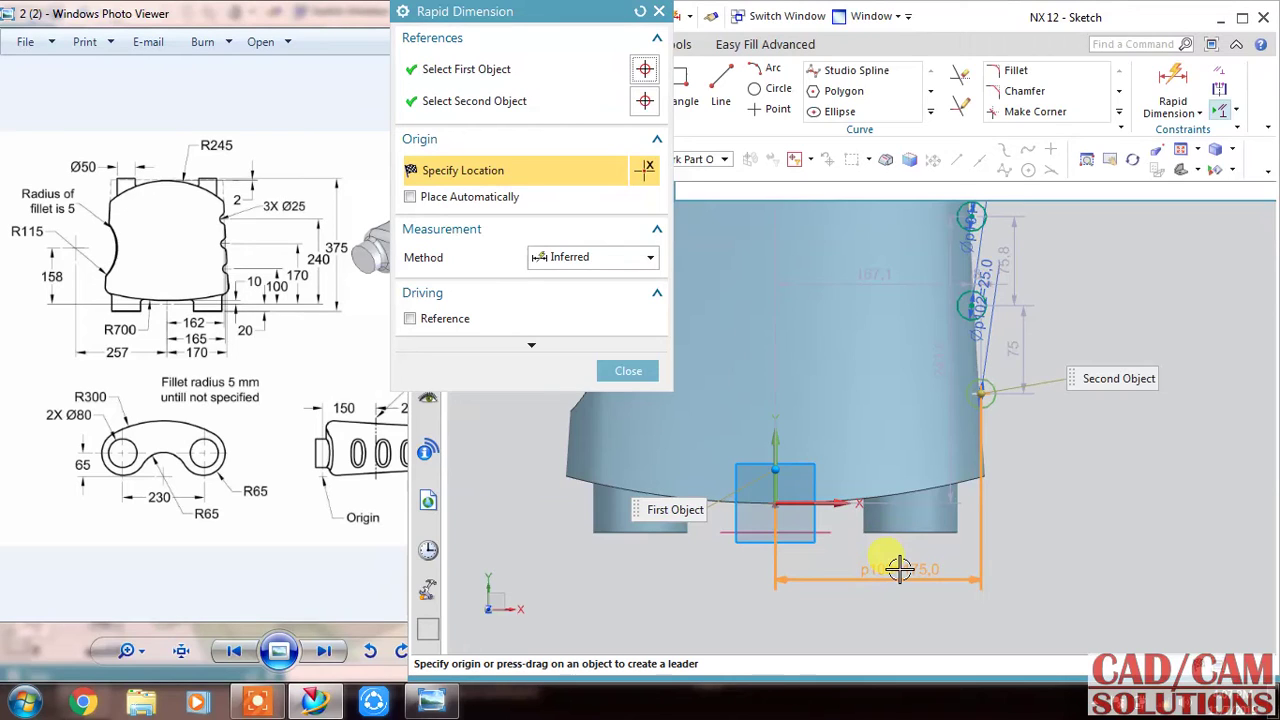
left_click(899, 568)
type("170")
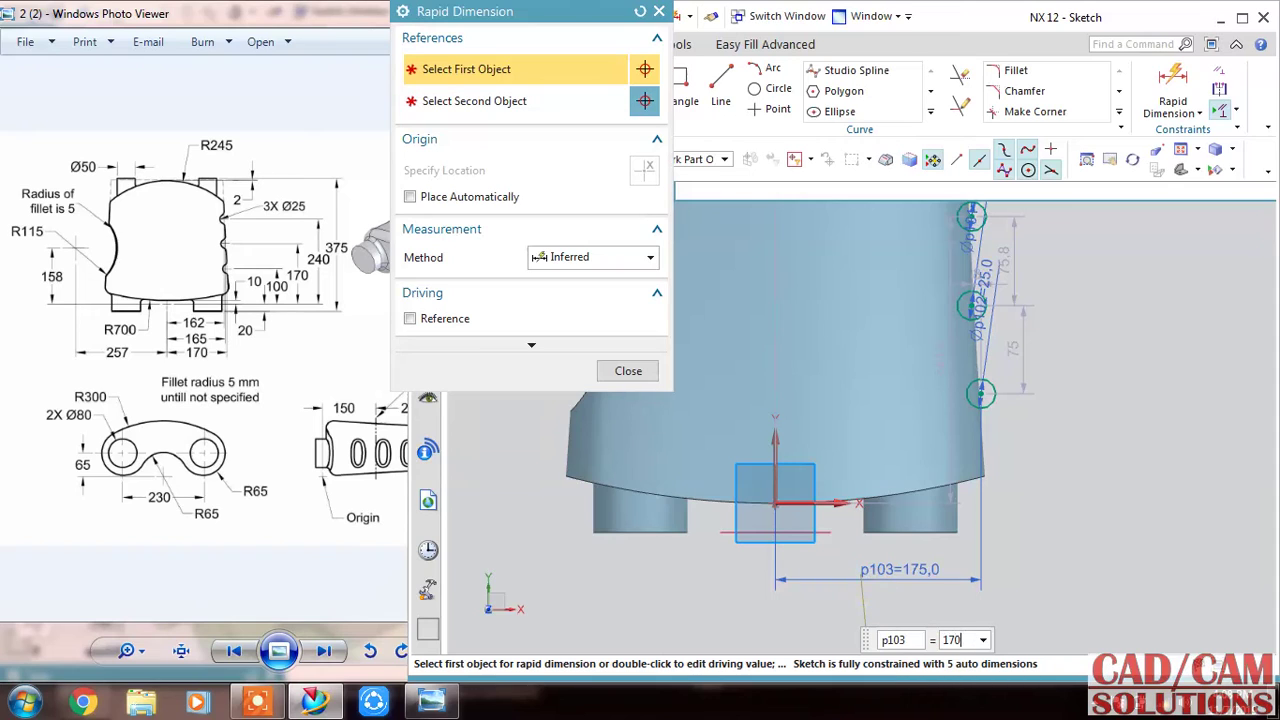
left_click(874, 592)
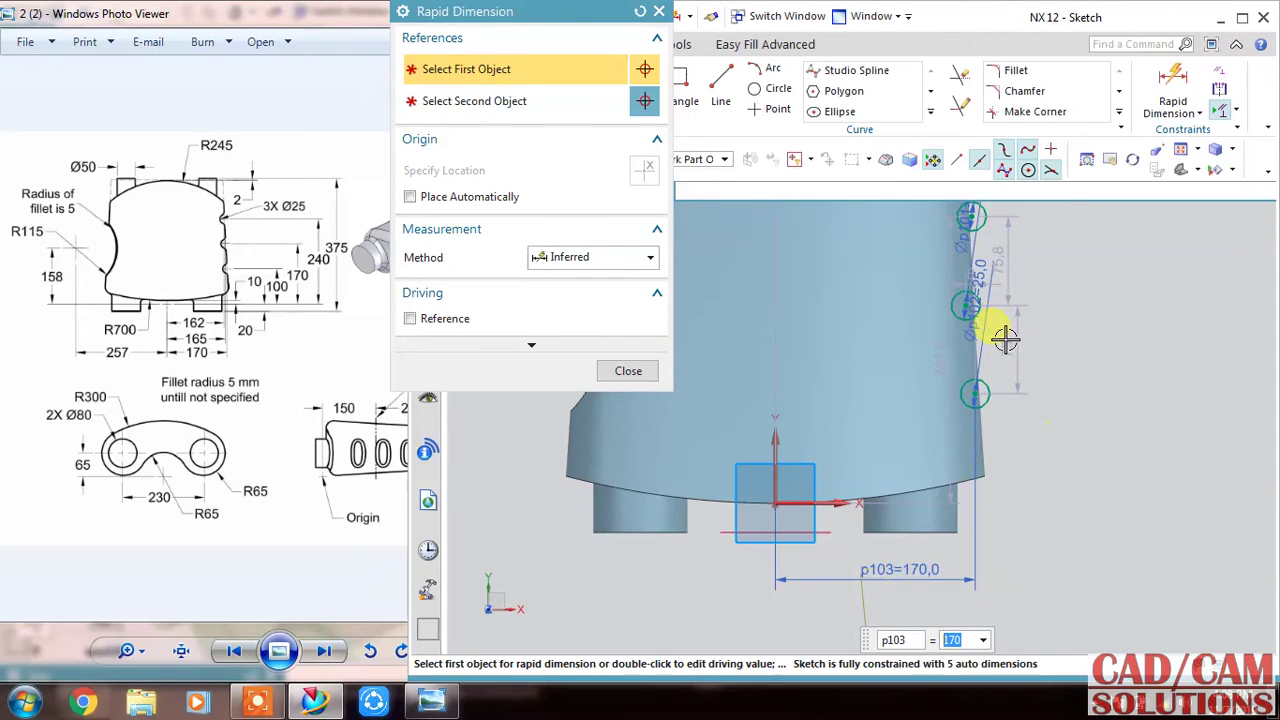
left_click(966, 305)
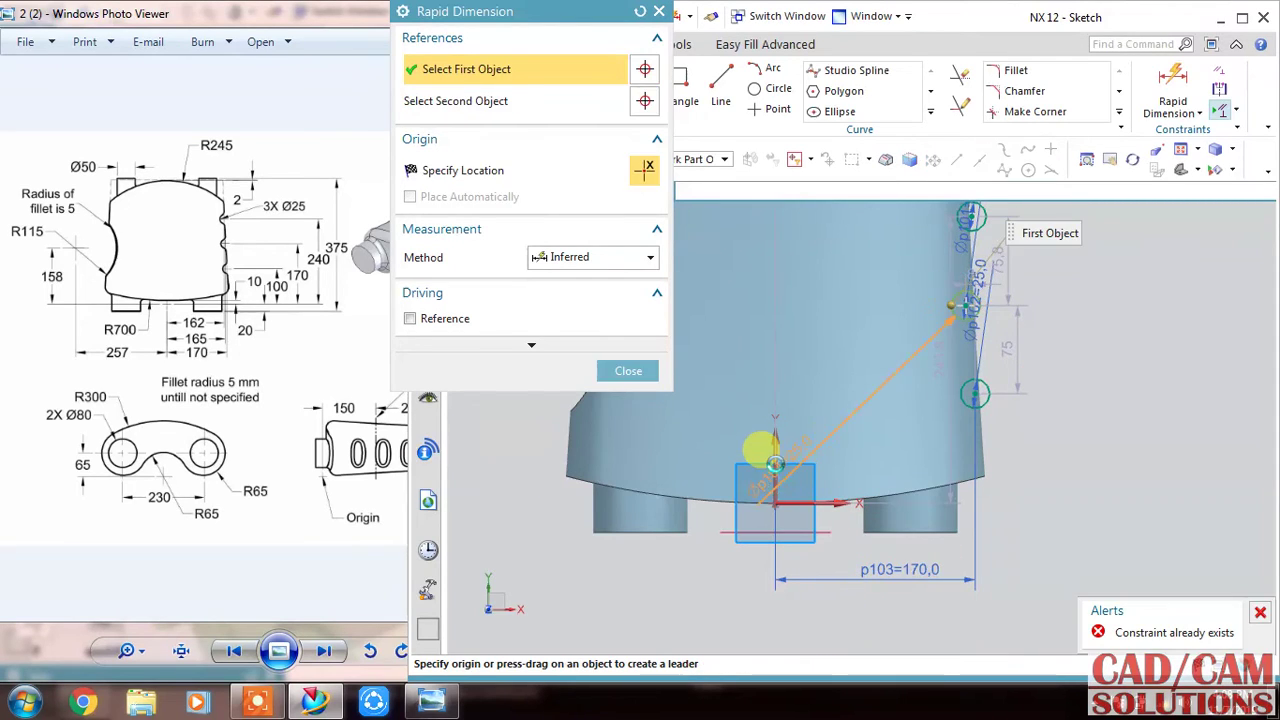
left_click(776, 471)
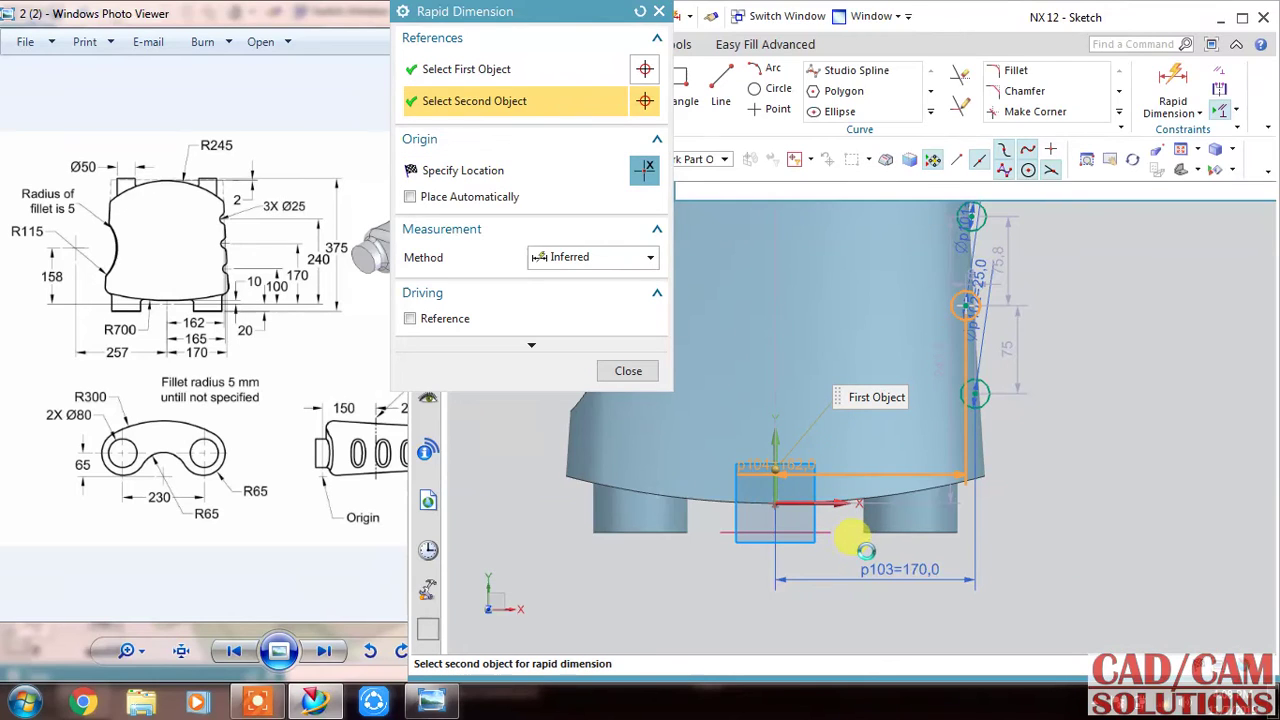
left_click(858, 549)
type("165")
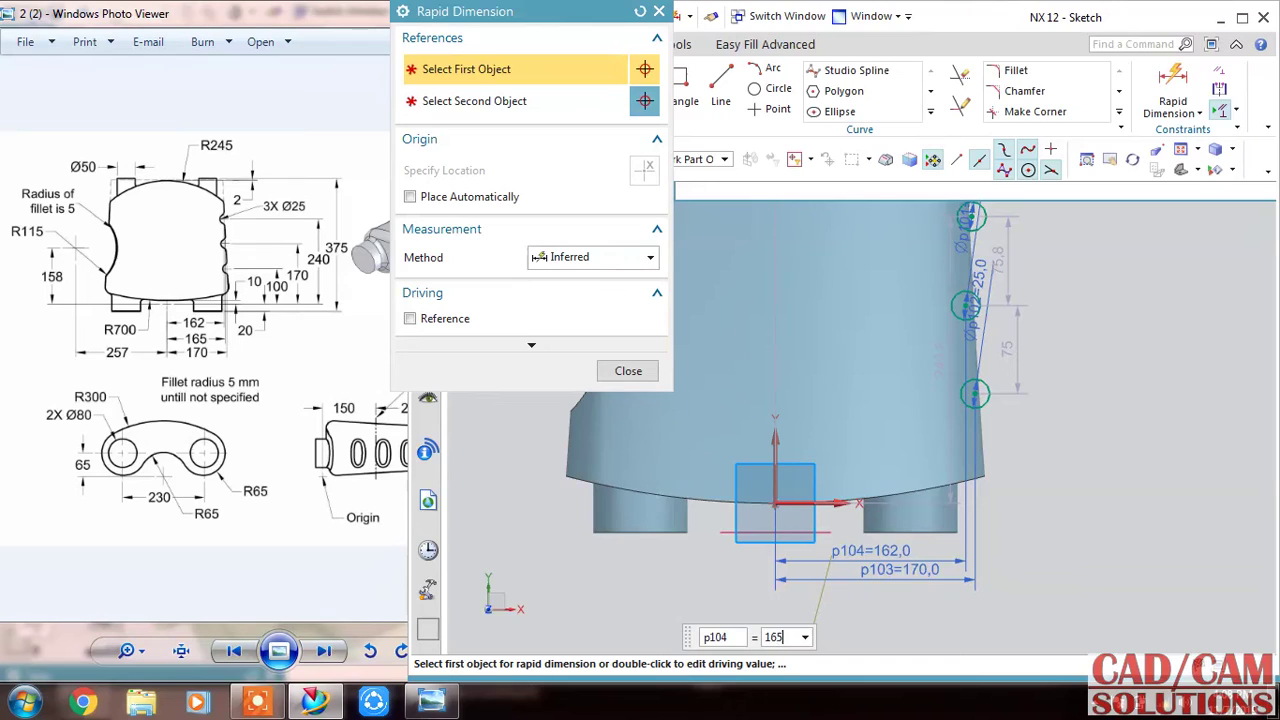
key("Return")
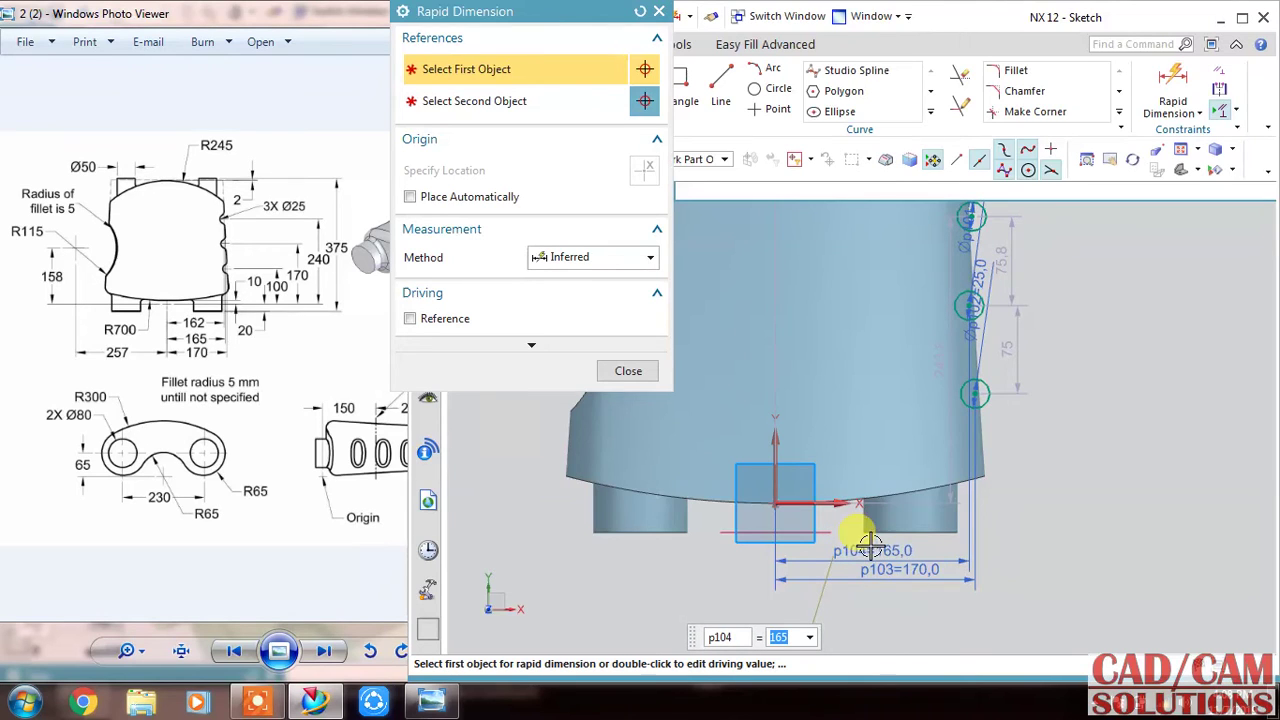
left_click(971, 210)
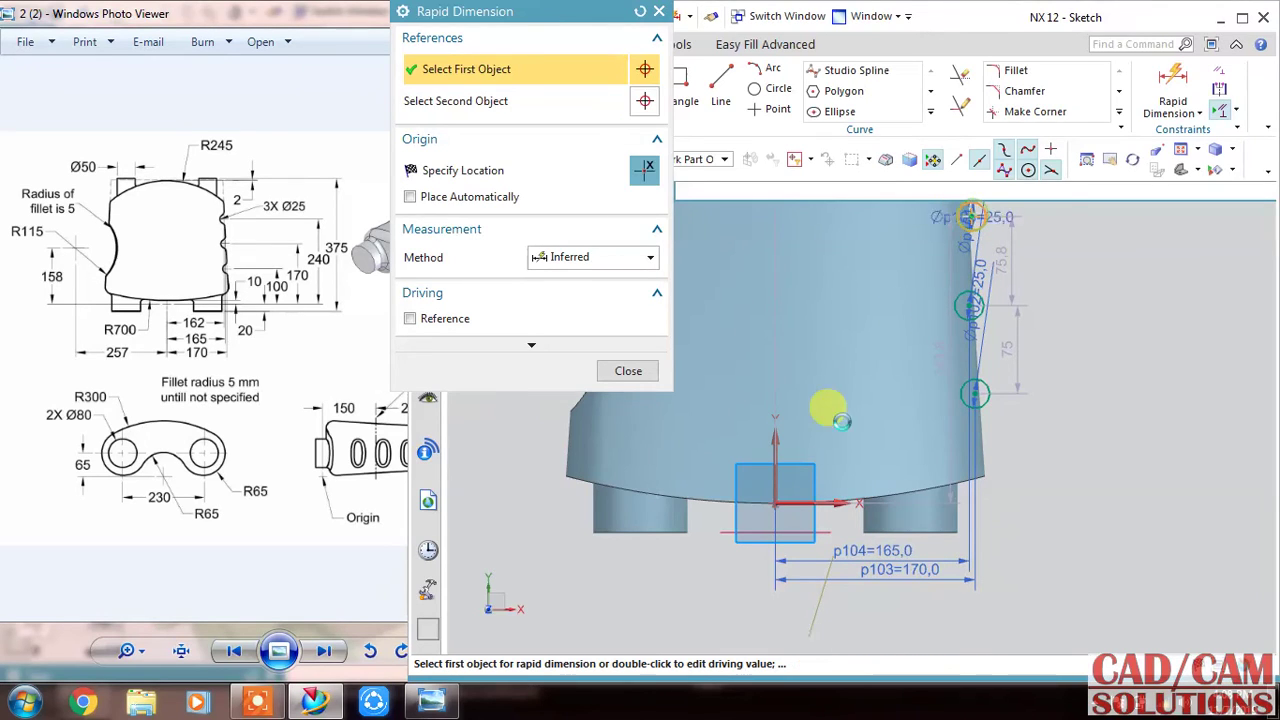
left_click(776, 503)
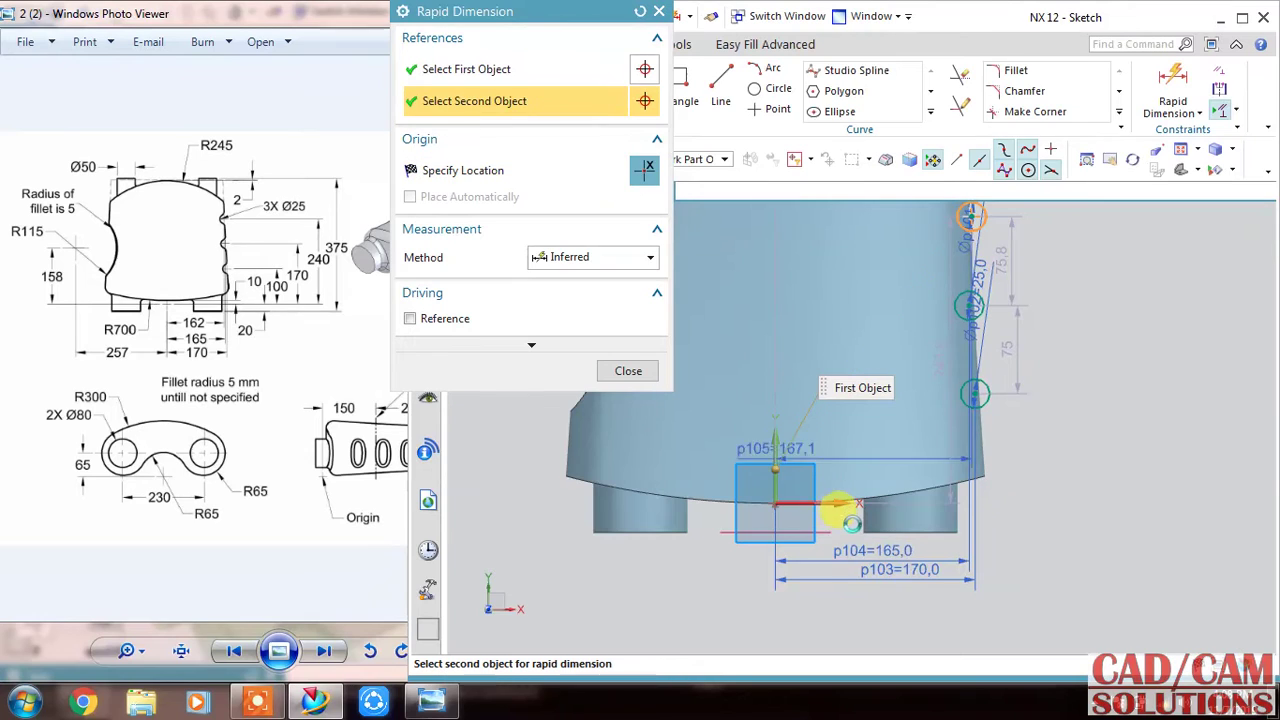
left_click(845, 530)
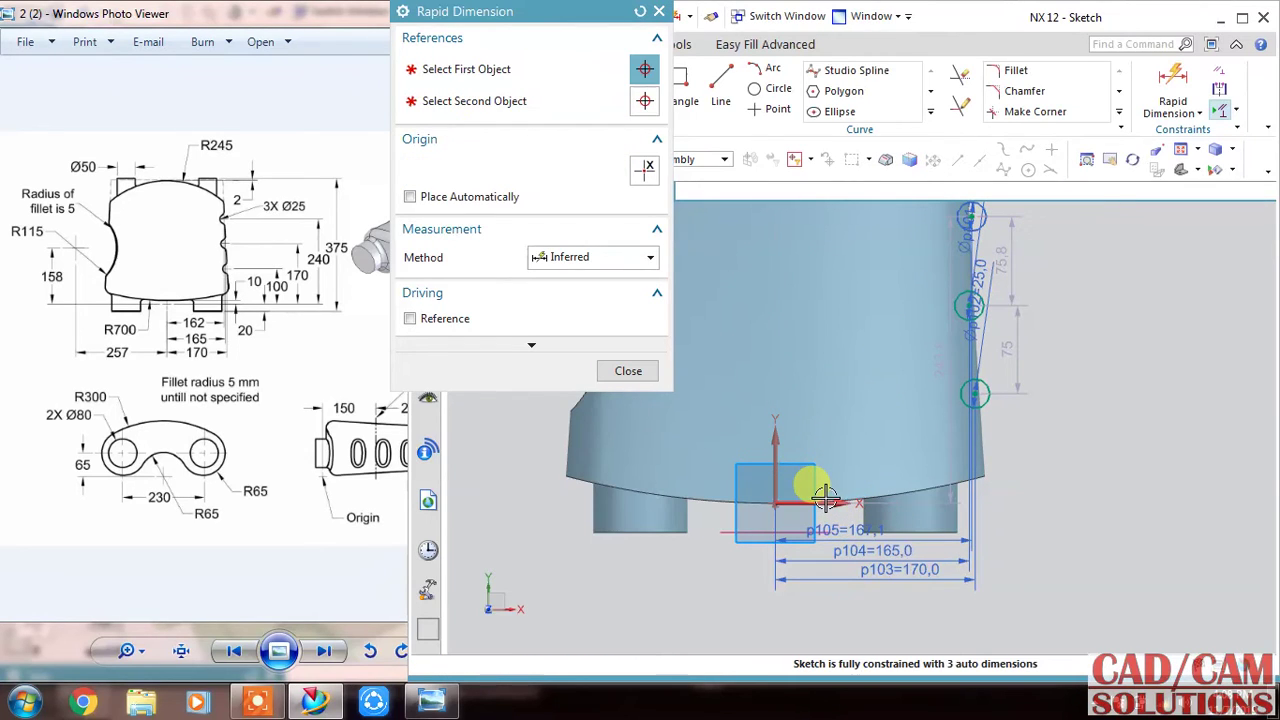
type("162")
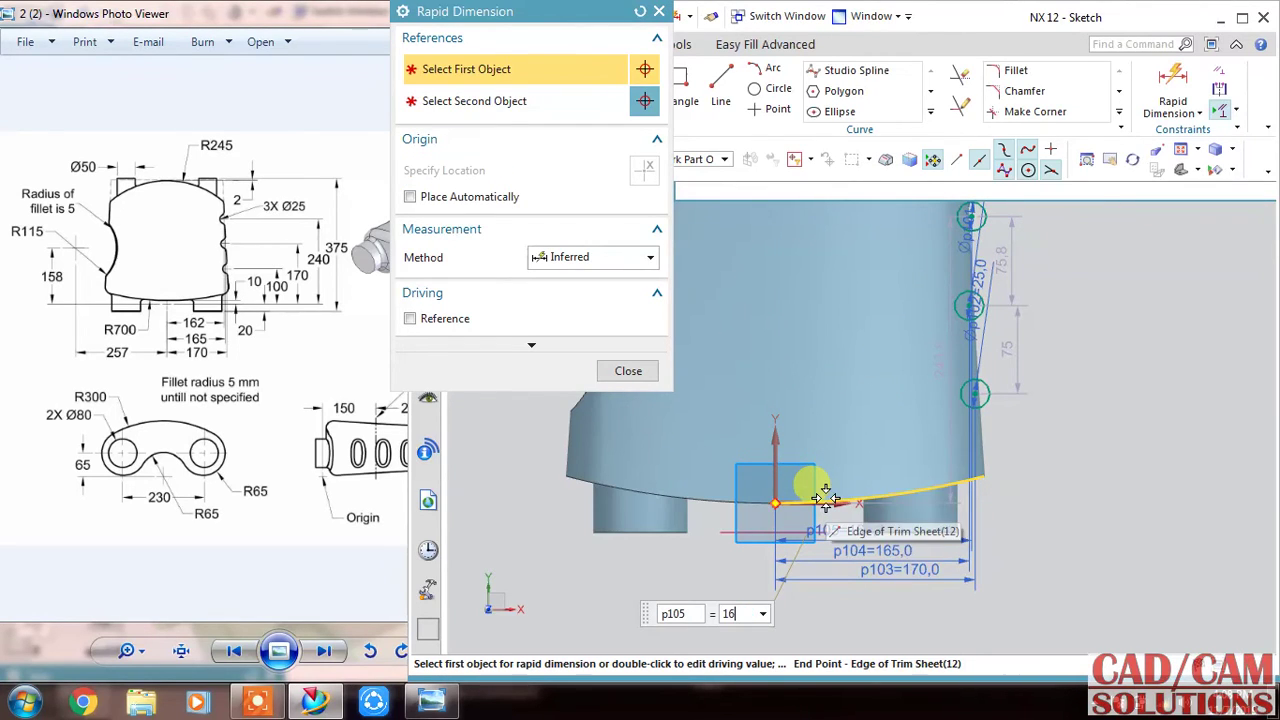
key("Return")
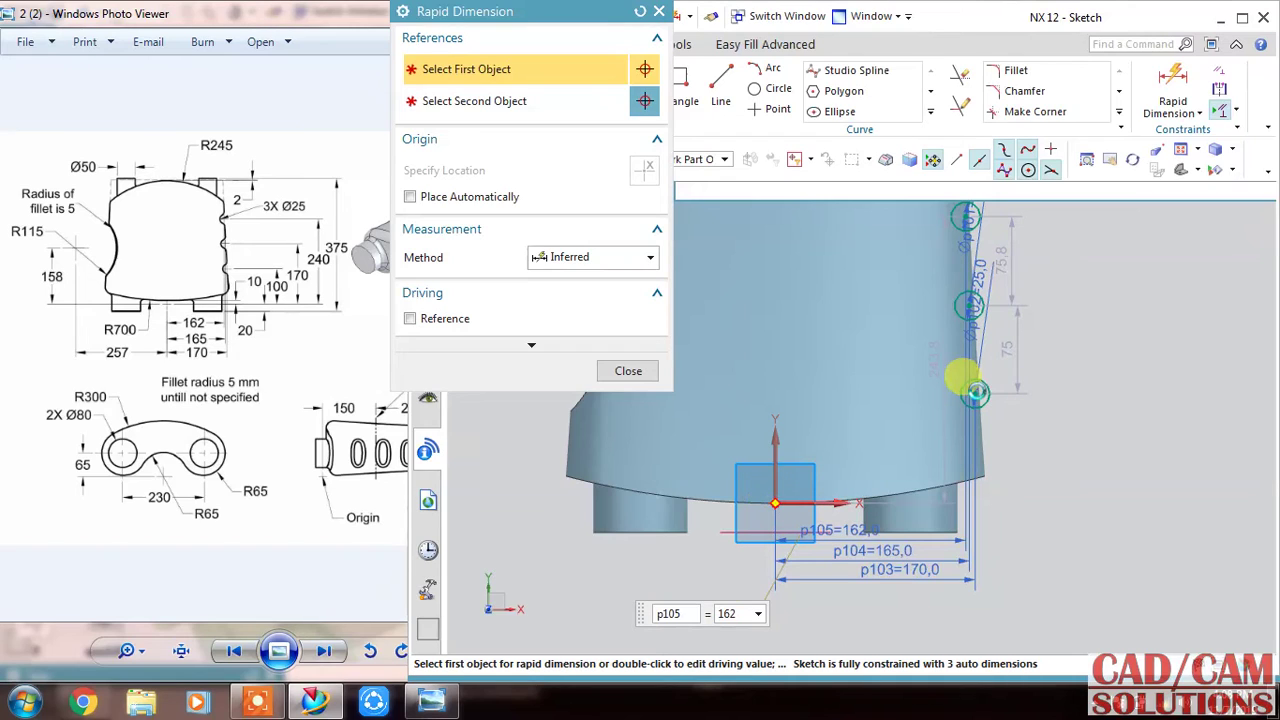
Add vertical dimensions p106 = 90 and p107 = 160 from the origin
left_click(973, 393)
left_click(978, 400)
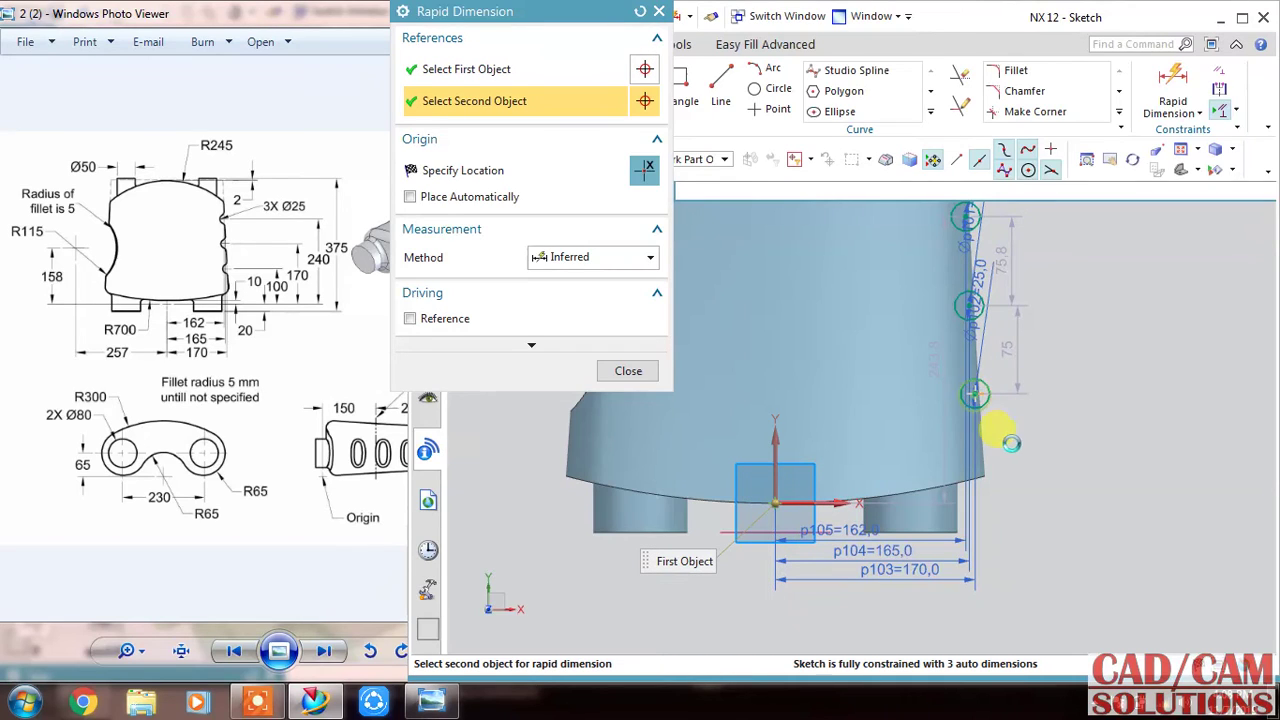
left_click(1076, 446)
type("90")
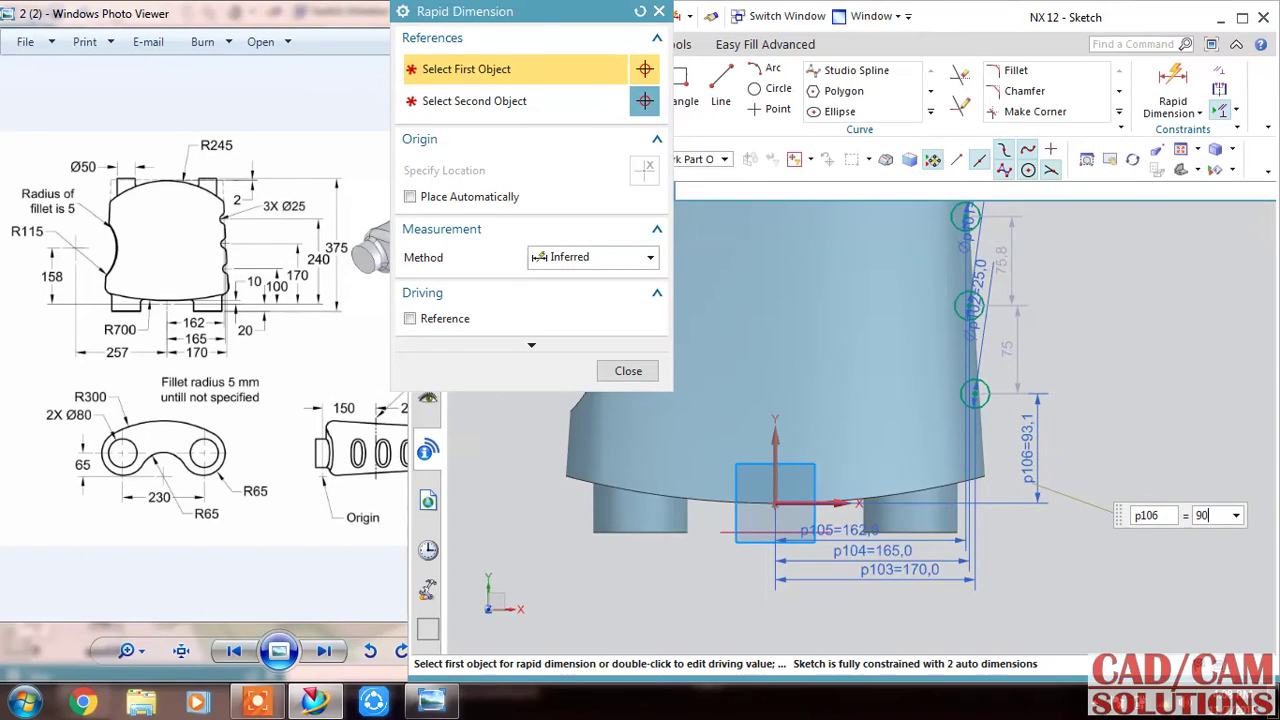
key("Return")
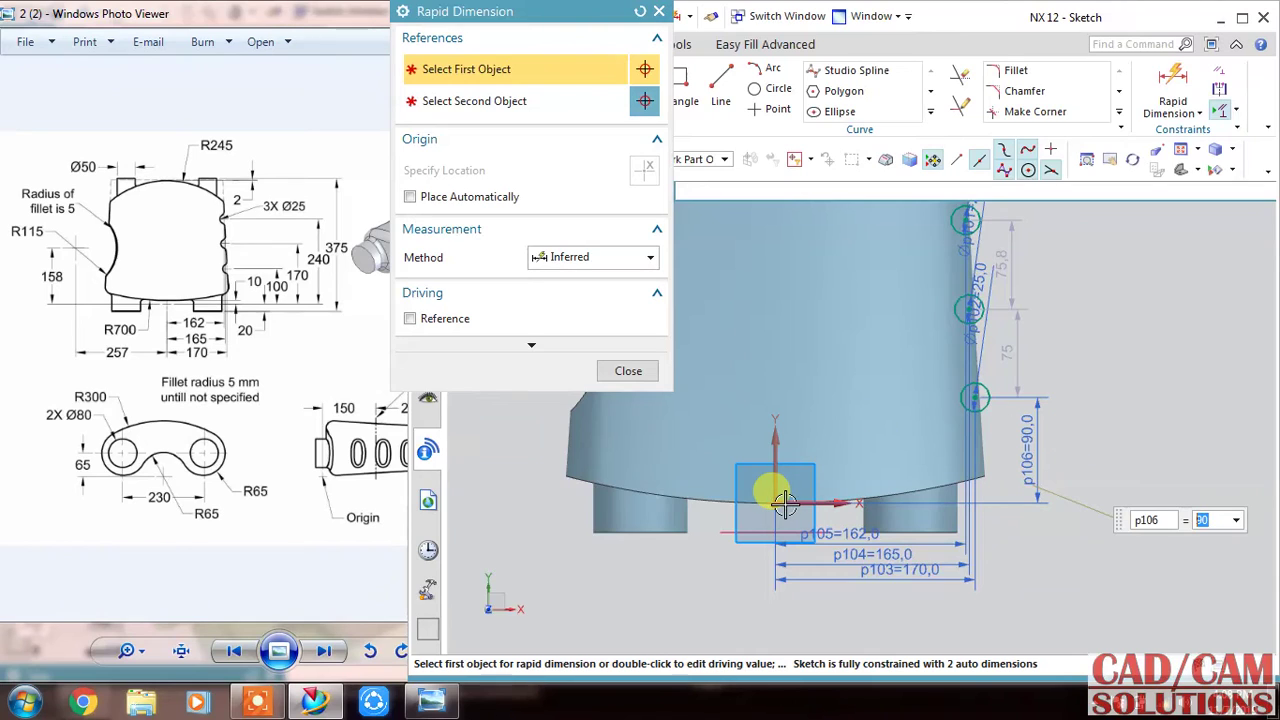
left_click(812, 502)
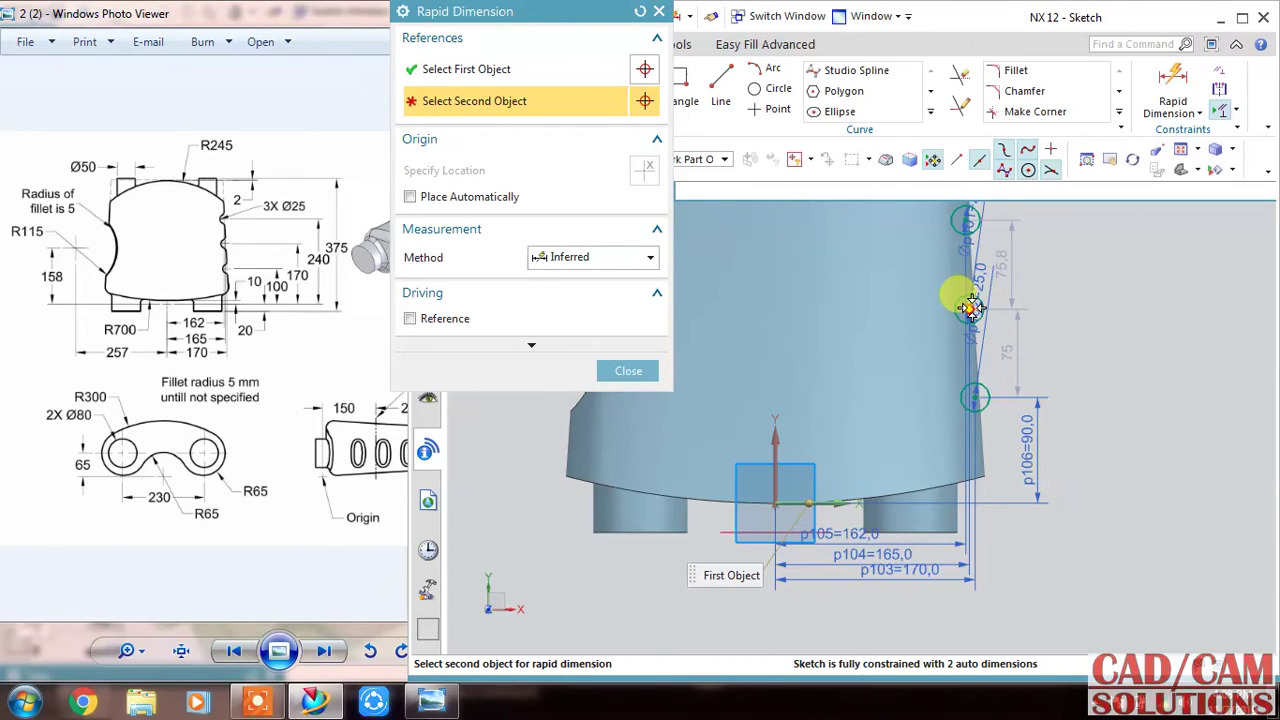
left_click(1079, 407)
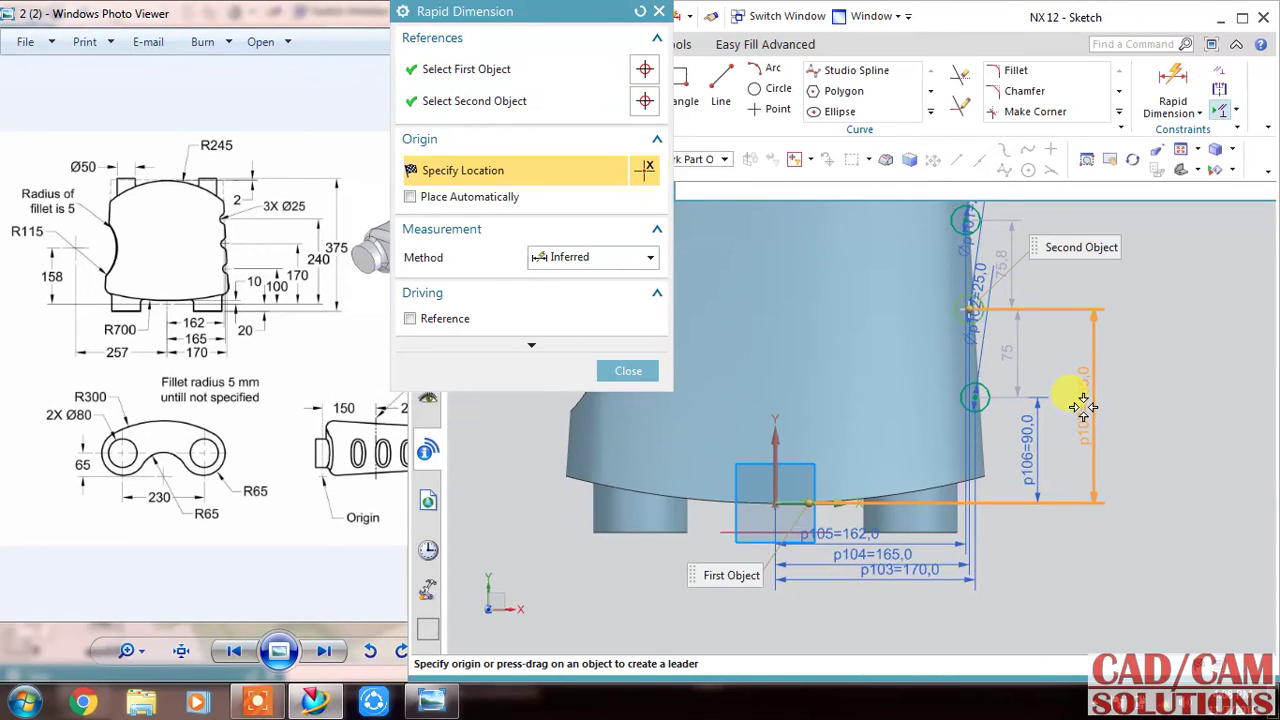
left_click(1180, 388)
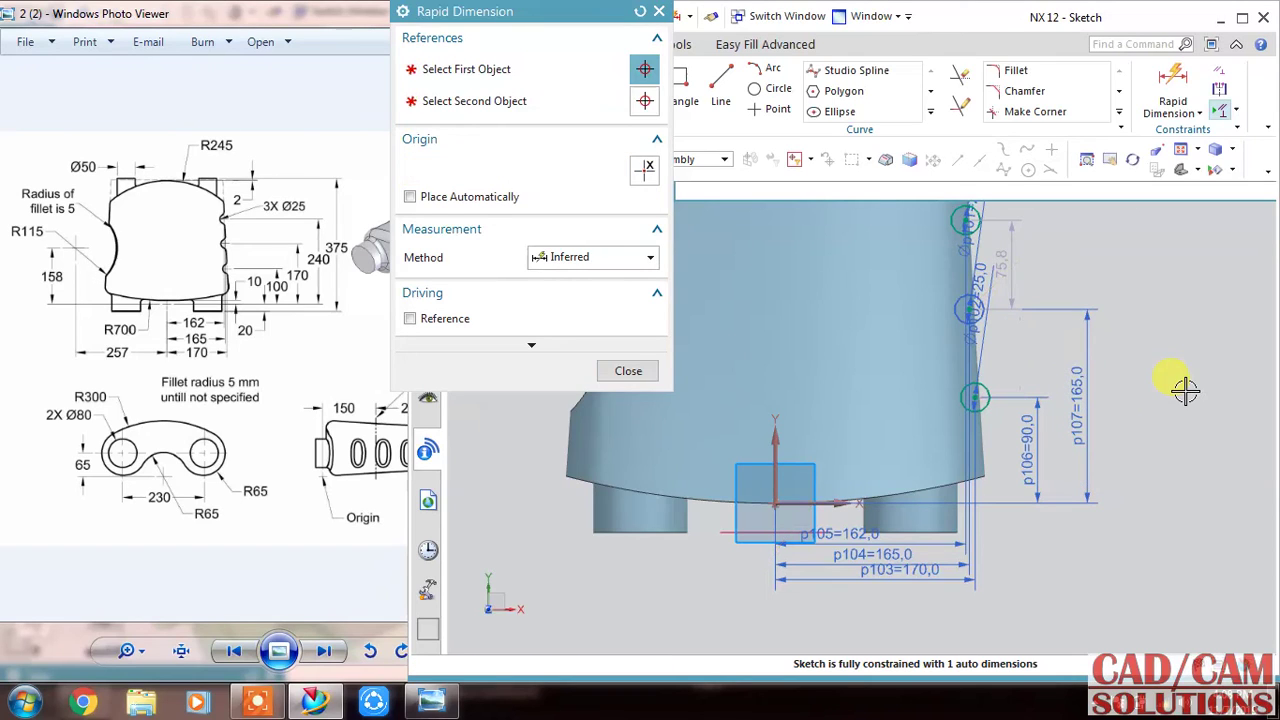
type("160")
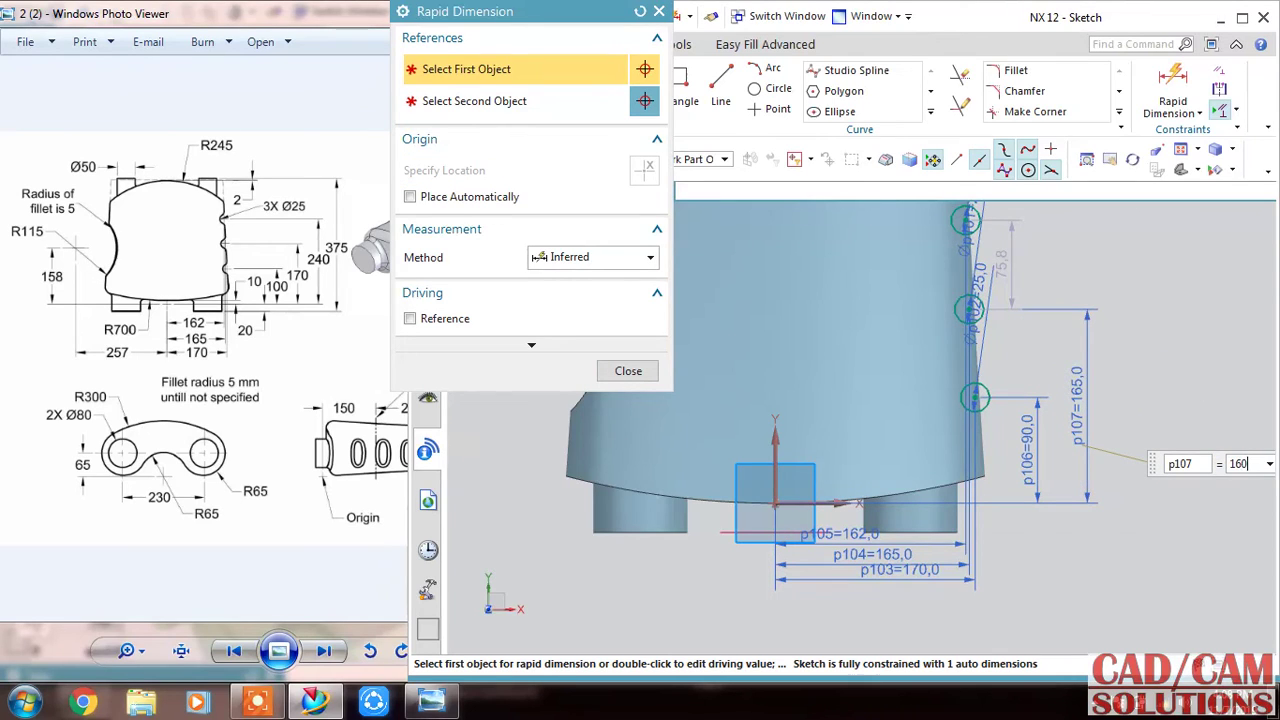
key("Return")
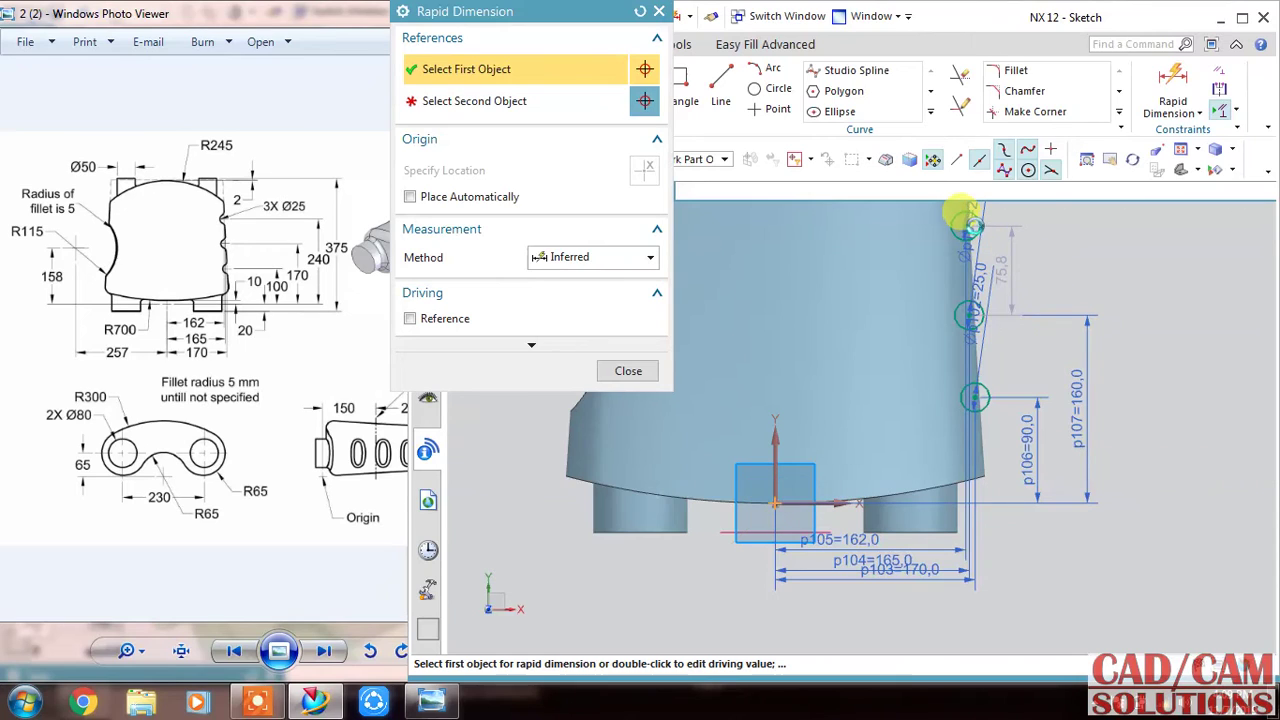
Add vertical dimension p108 = 230 to the top point and close Rapid Dimension
left_click(968, 224)
left_click(1012, 262)
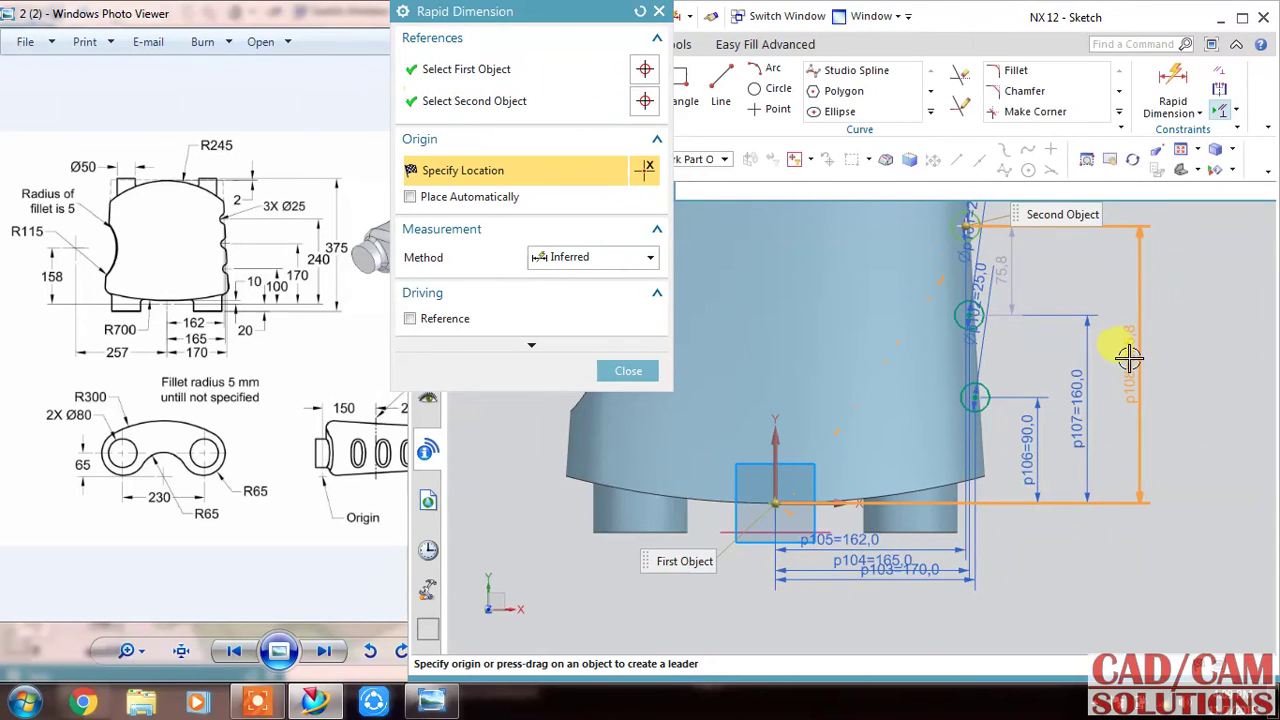
left_click(1137, 357)
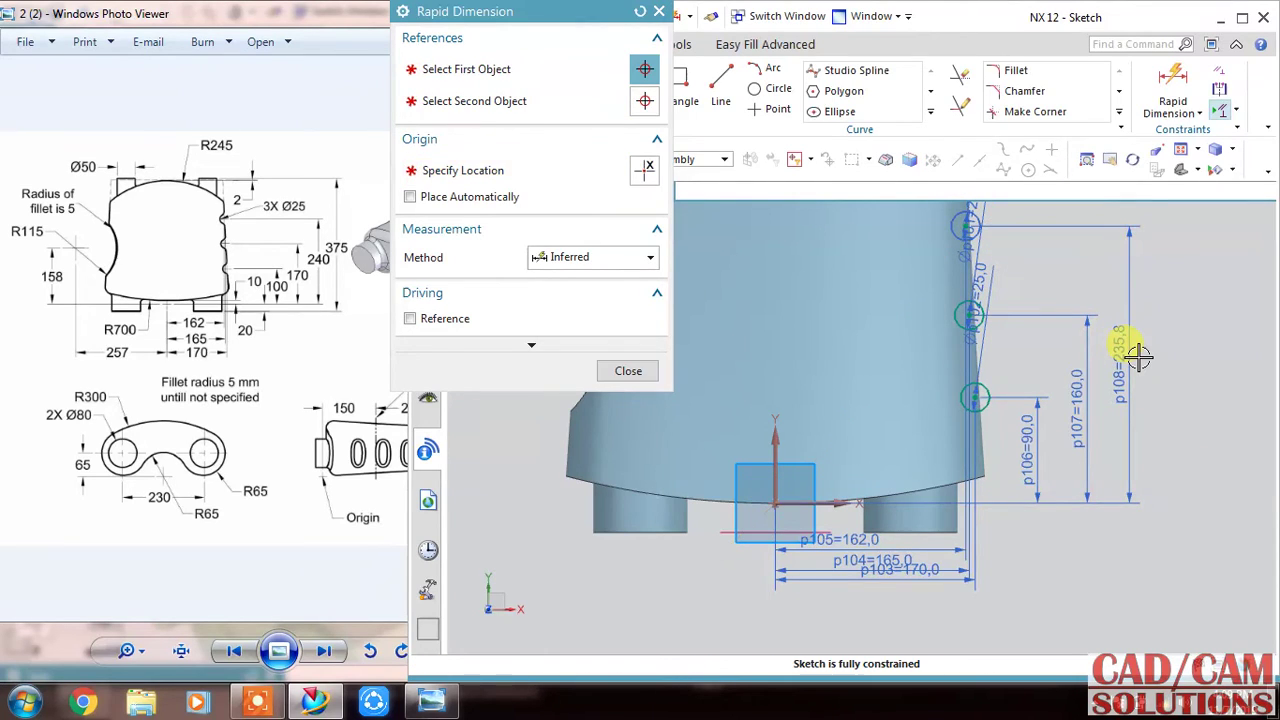
type("230")
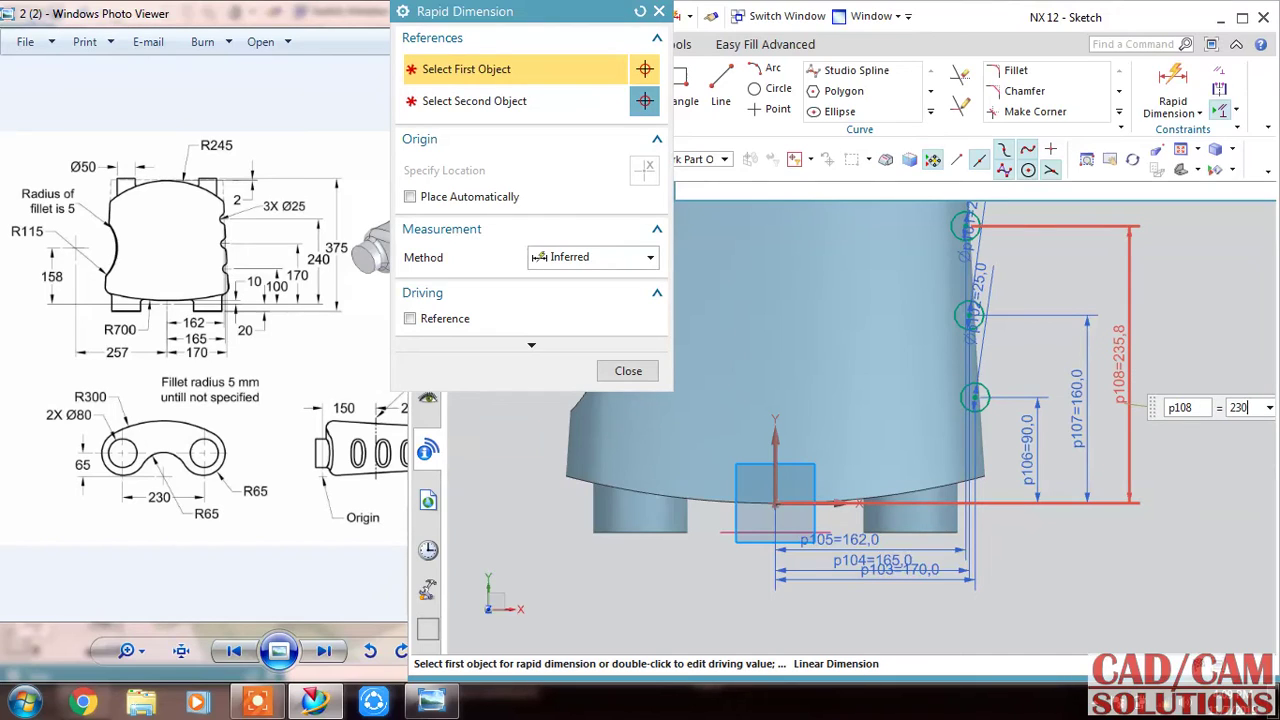
key("Return")
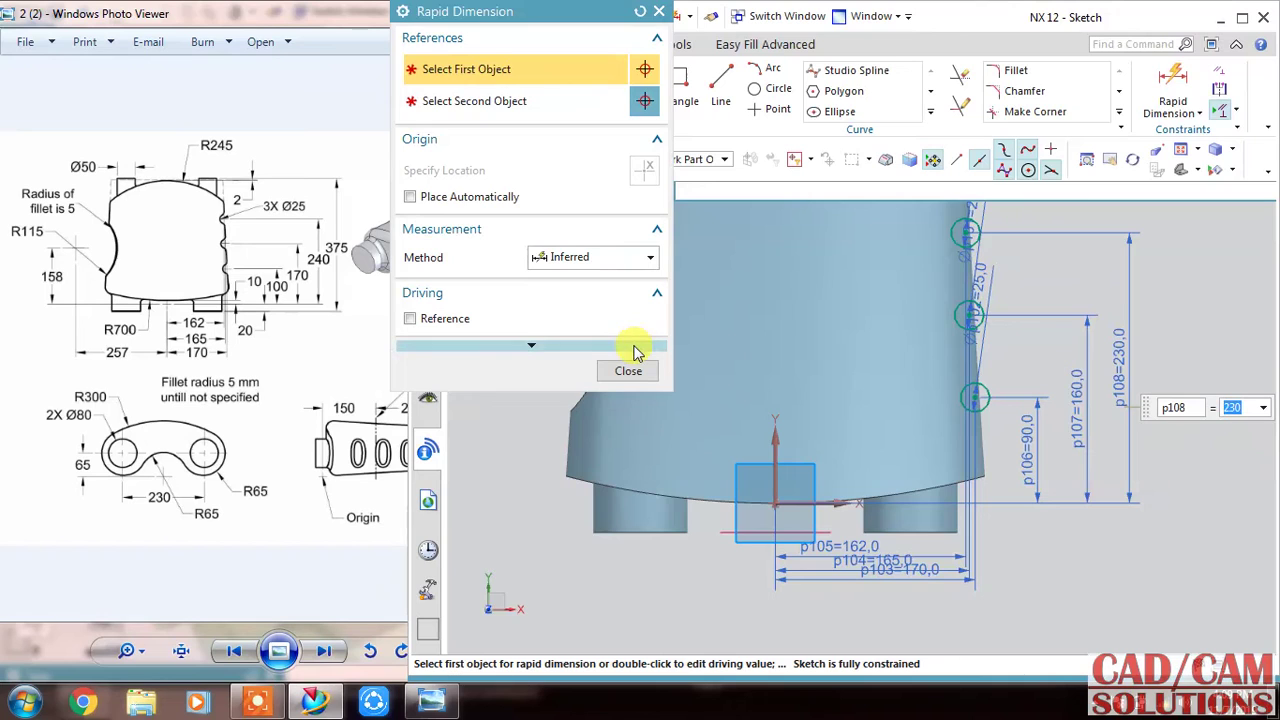
left_click(621, 370)
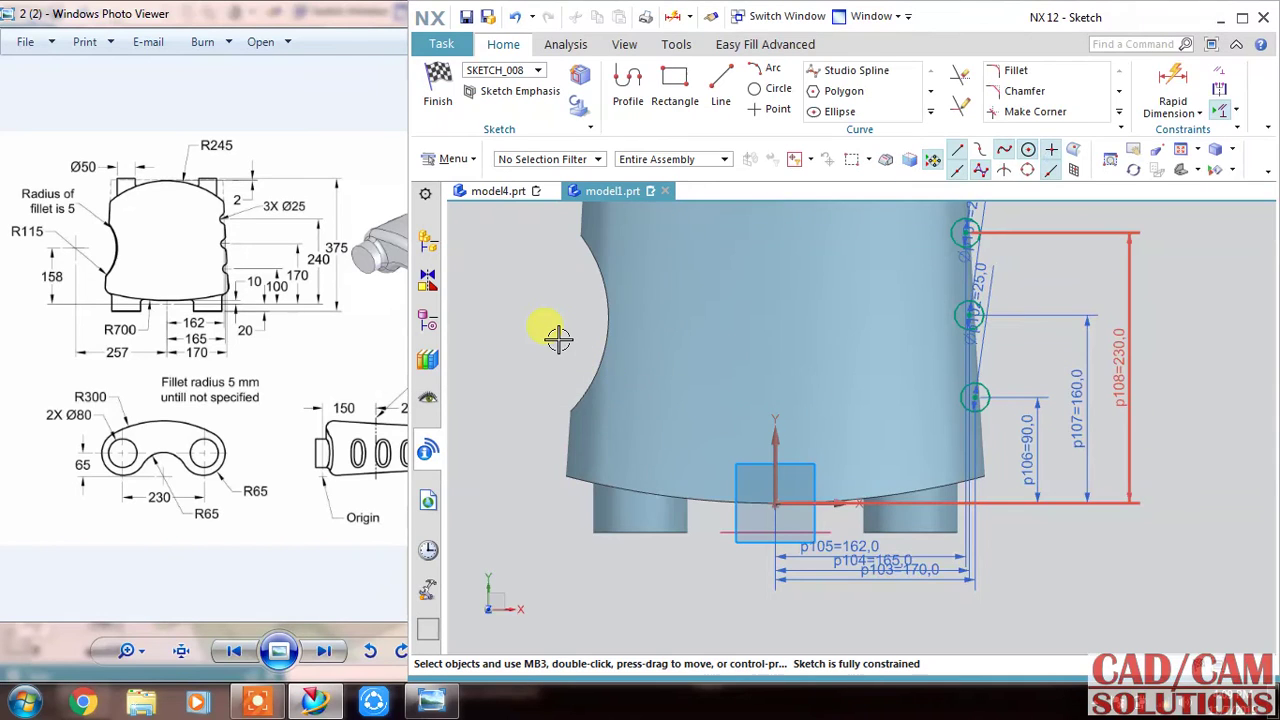
Finish the sketch and extrude the three Ø25 arcs as sheets, symmetric 110 mm
left_click(437, 85)
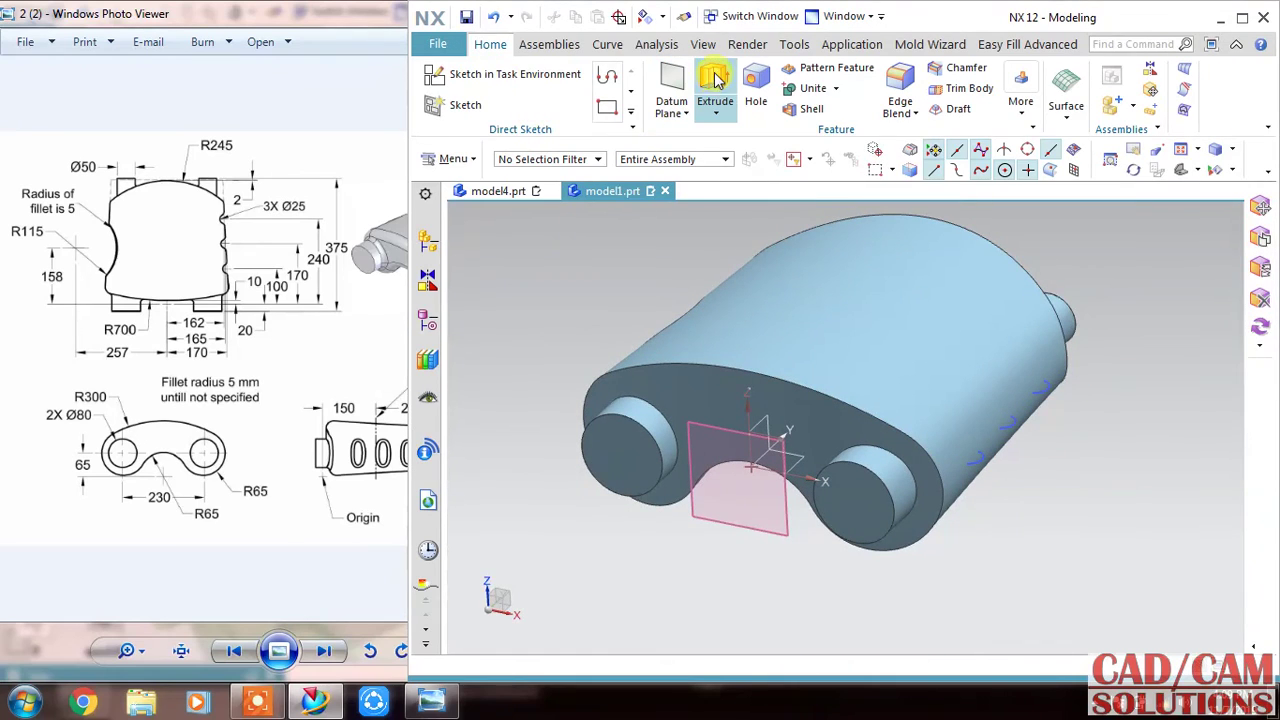
left_click(1035, 425)
left_click(1010, 424)
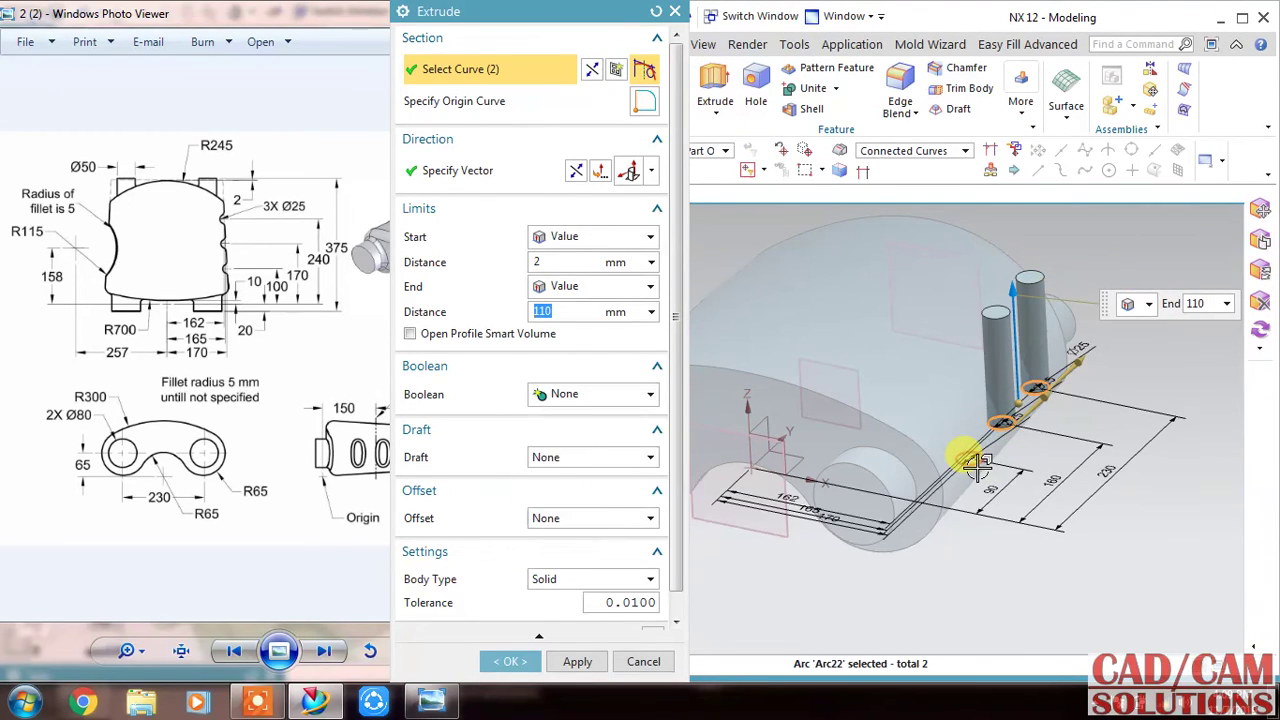
left_click(977, 463)
left_click(587, 247)
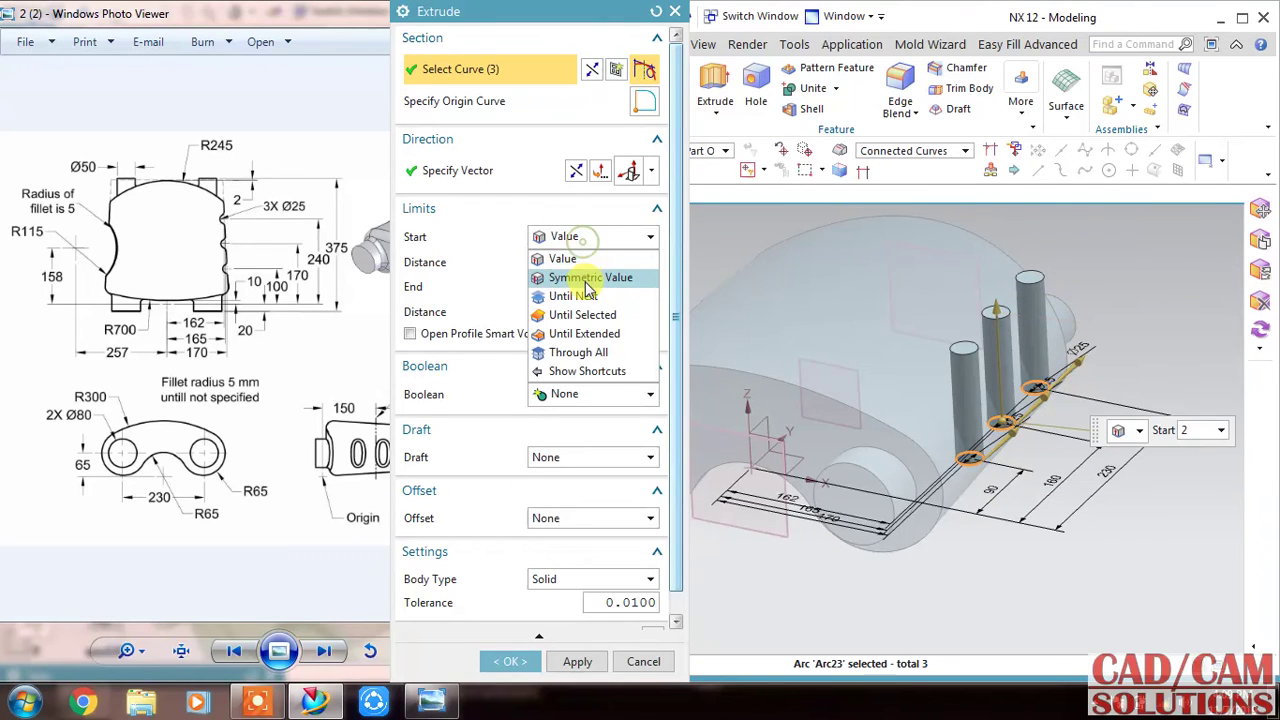
left_click(580, 275)
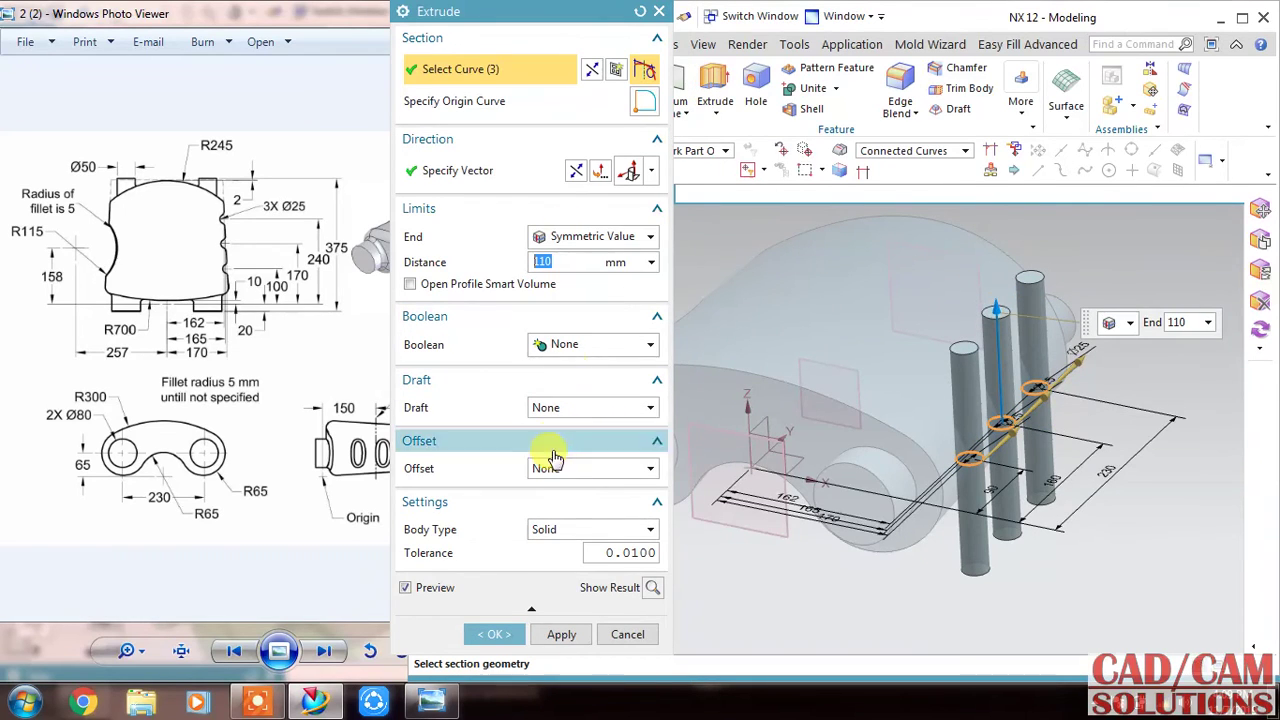
left_click(545, 529)
left_click(548, 566)
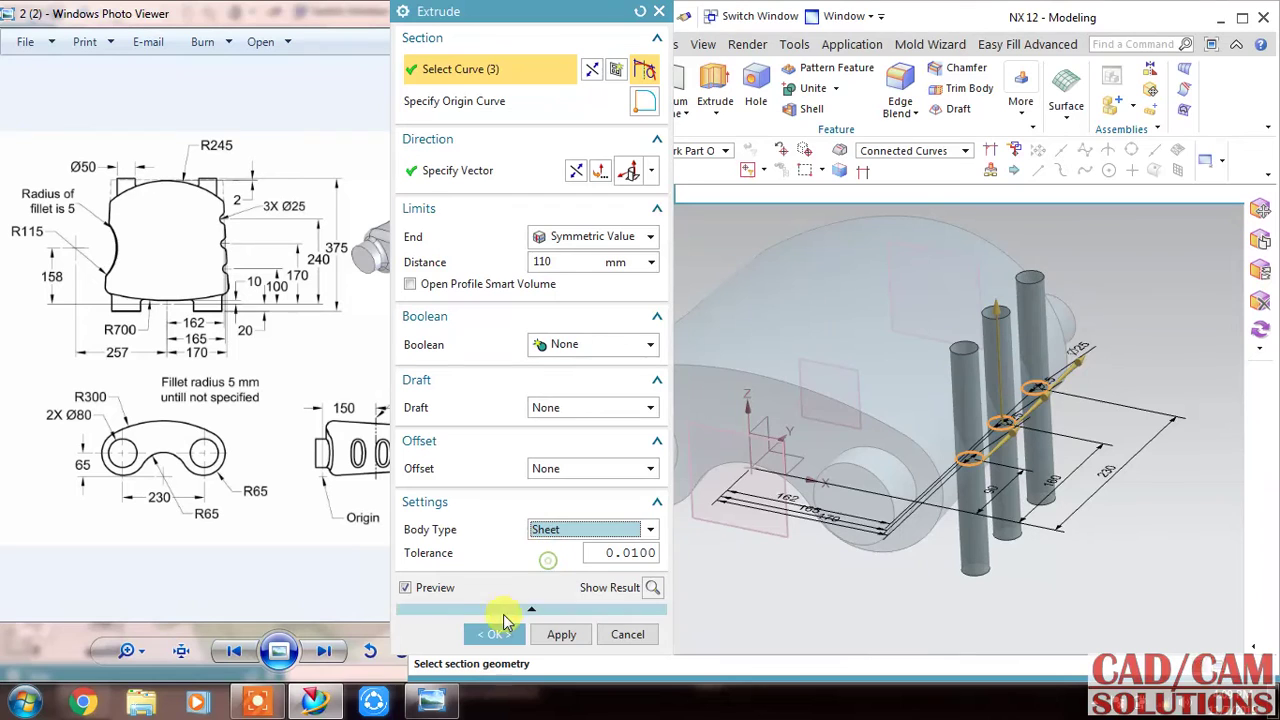
left_click(499, 636)
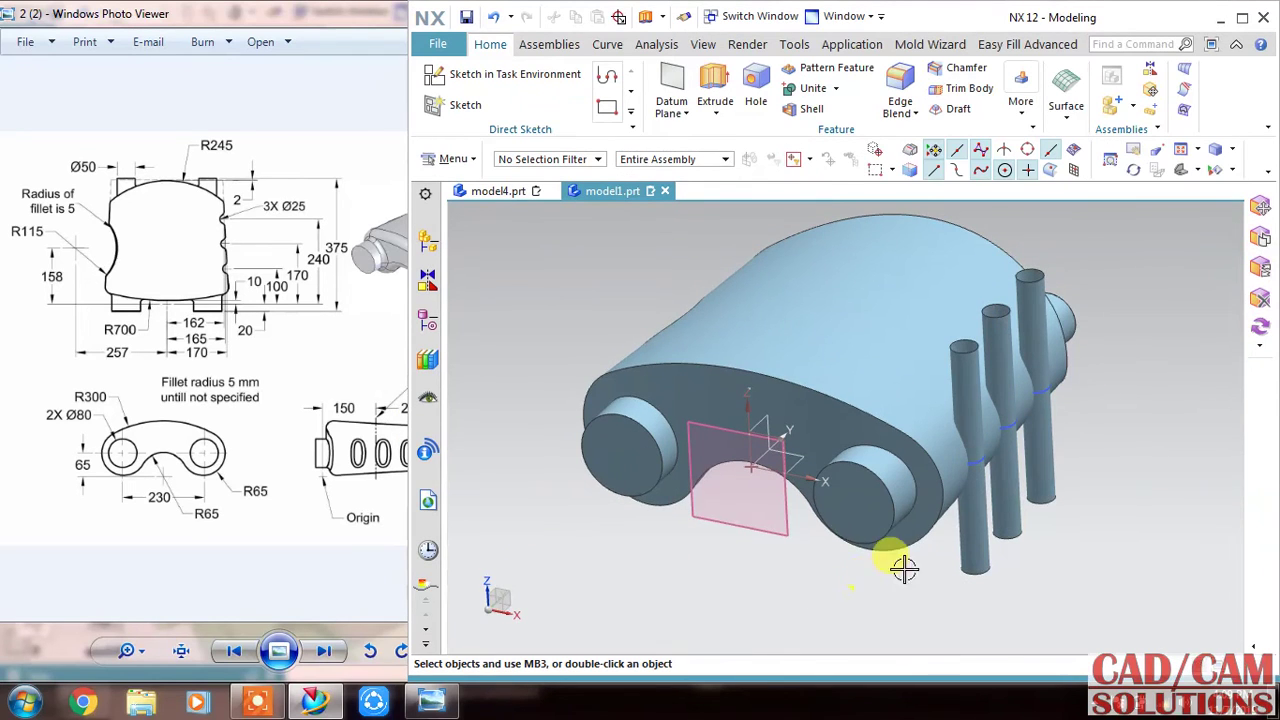
Trim the body sheet using all three tubes as boundaries, checking the preview
middle_click_drag(1104, 424, 1100, 426)
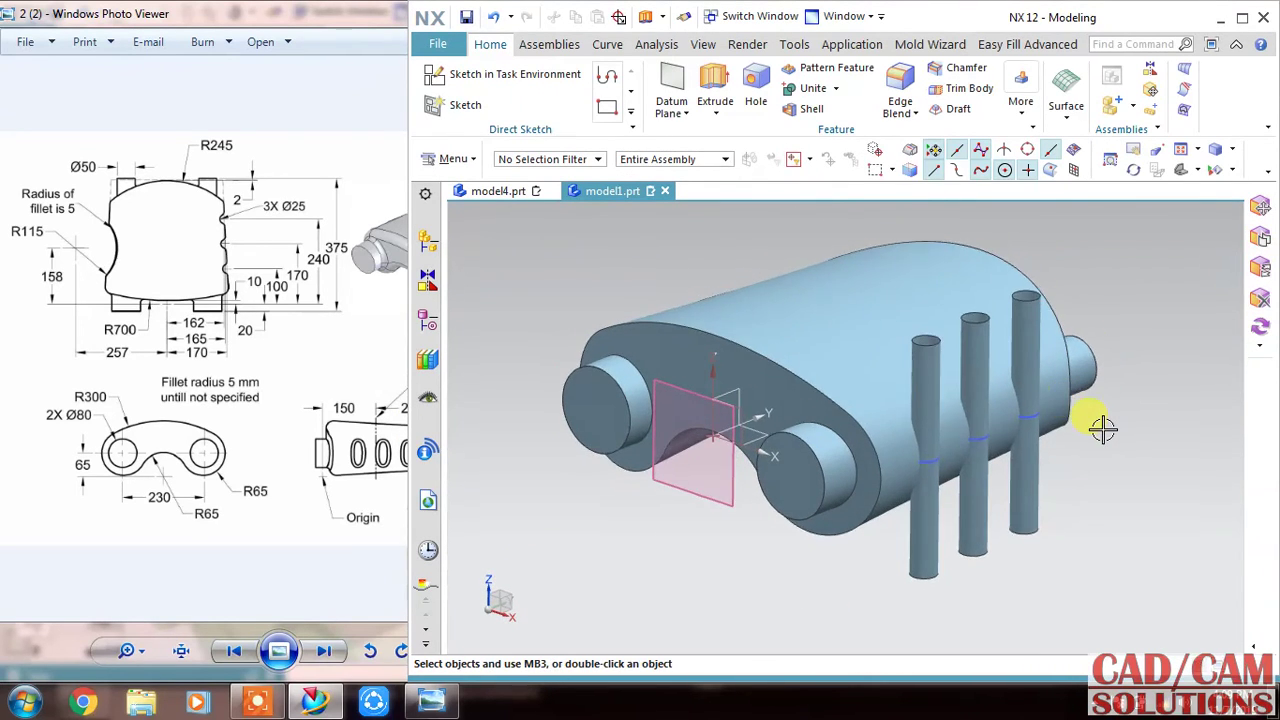
left_click(1184, 100)
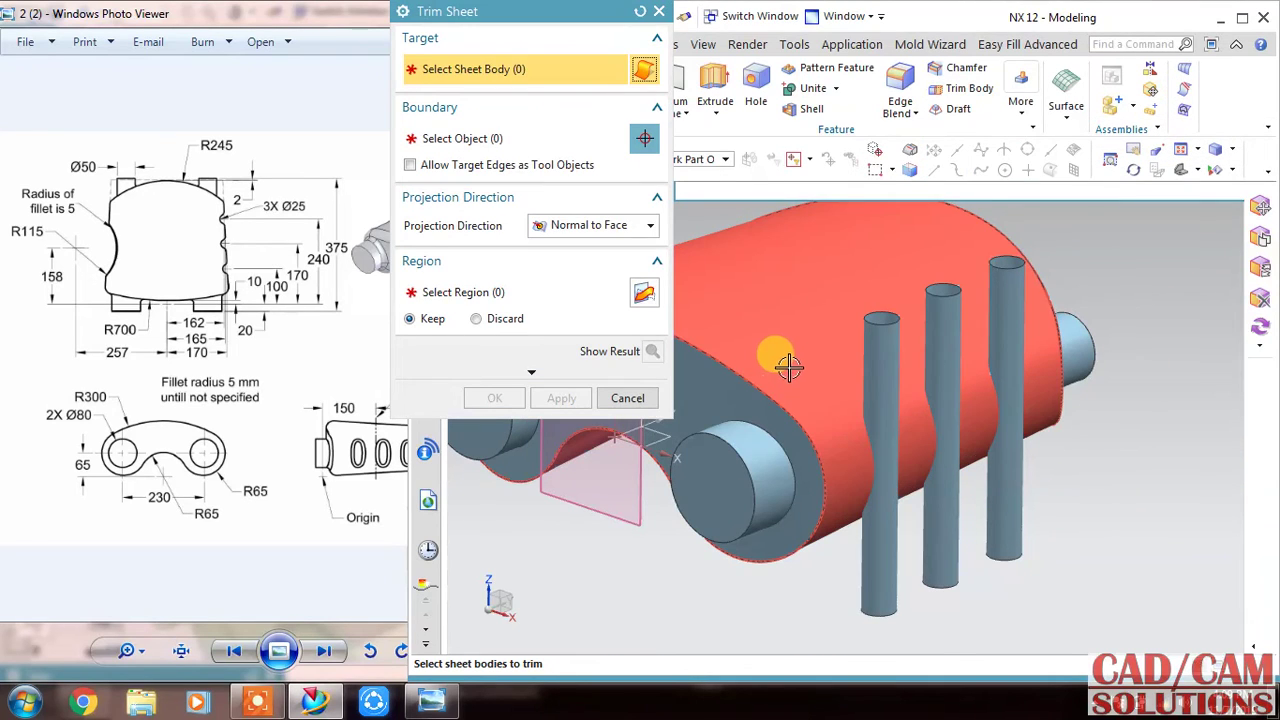
left_click(803, 375)
left_click(534, 150)
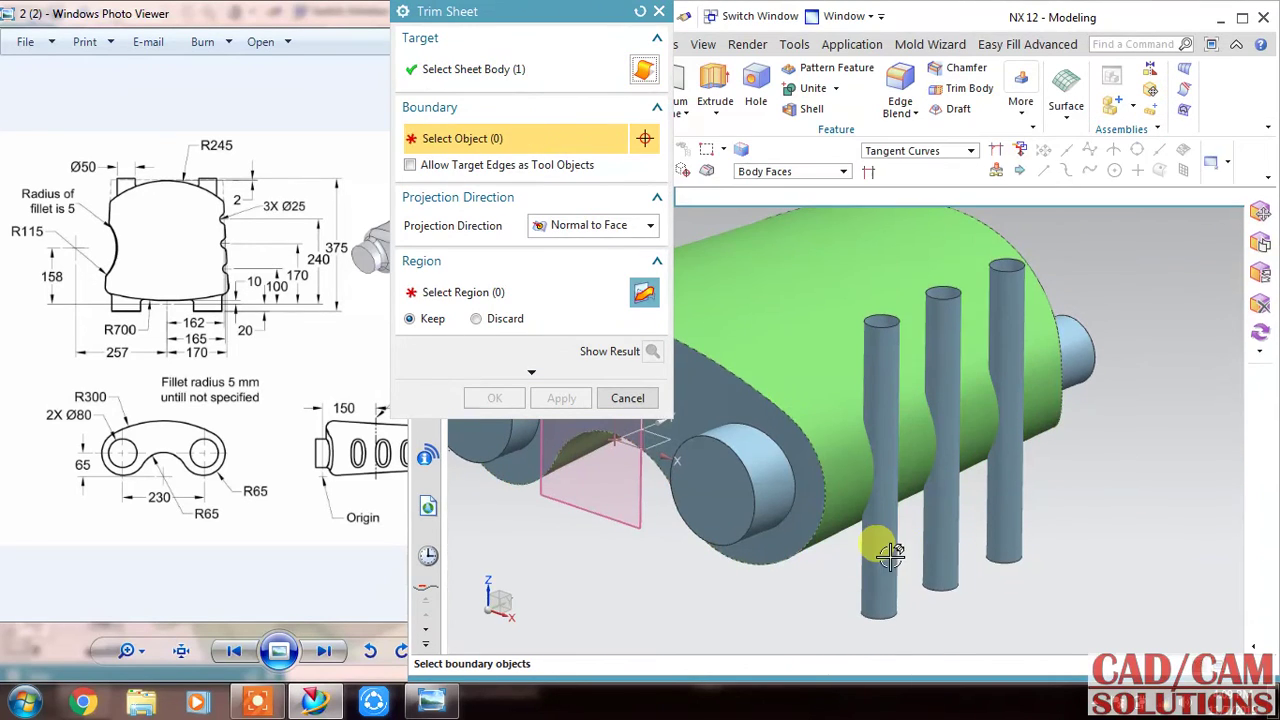
left_click(880, 562)
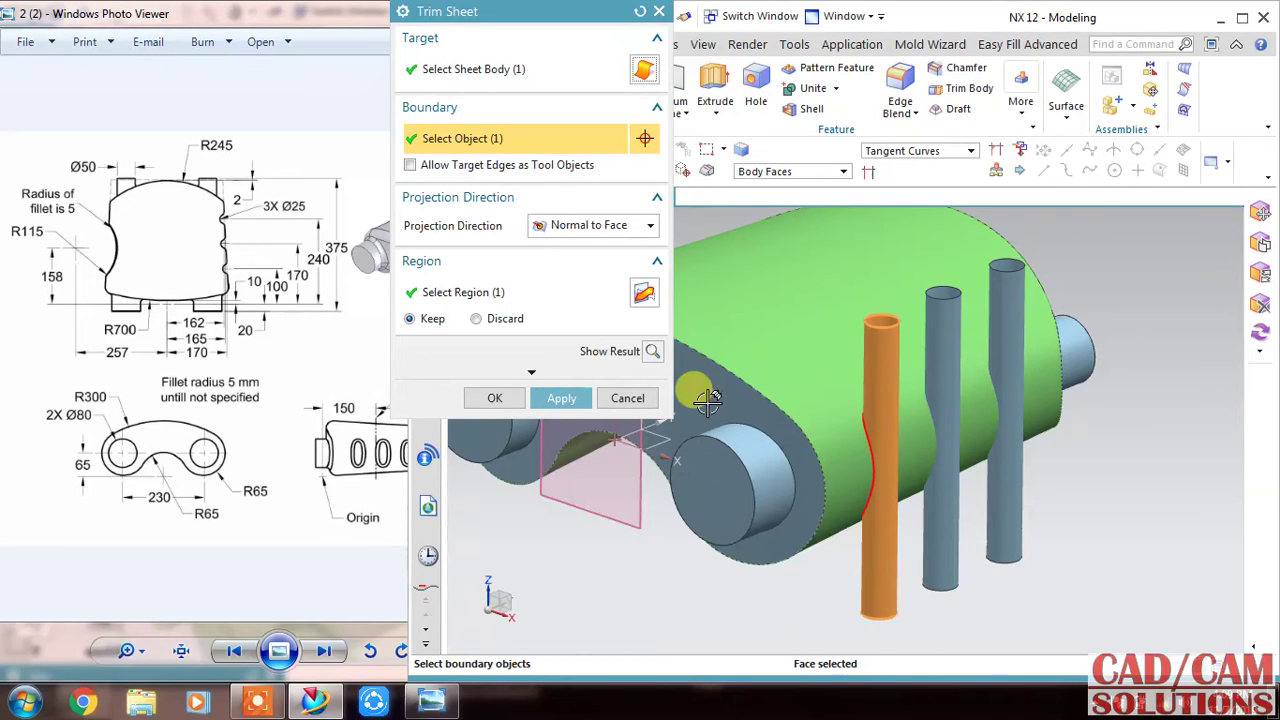
left_click(651, 353)
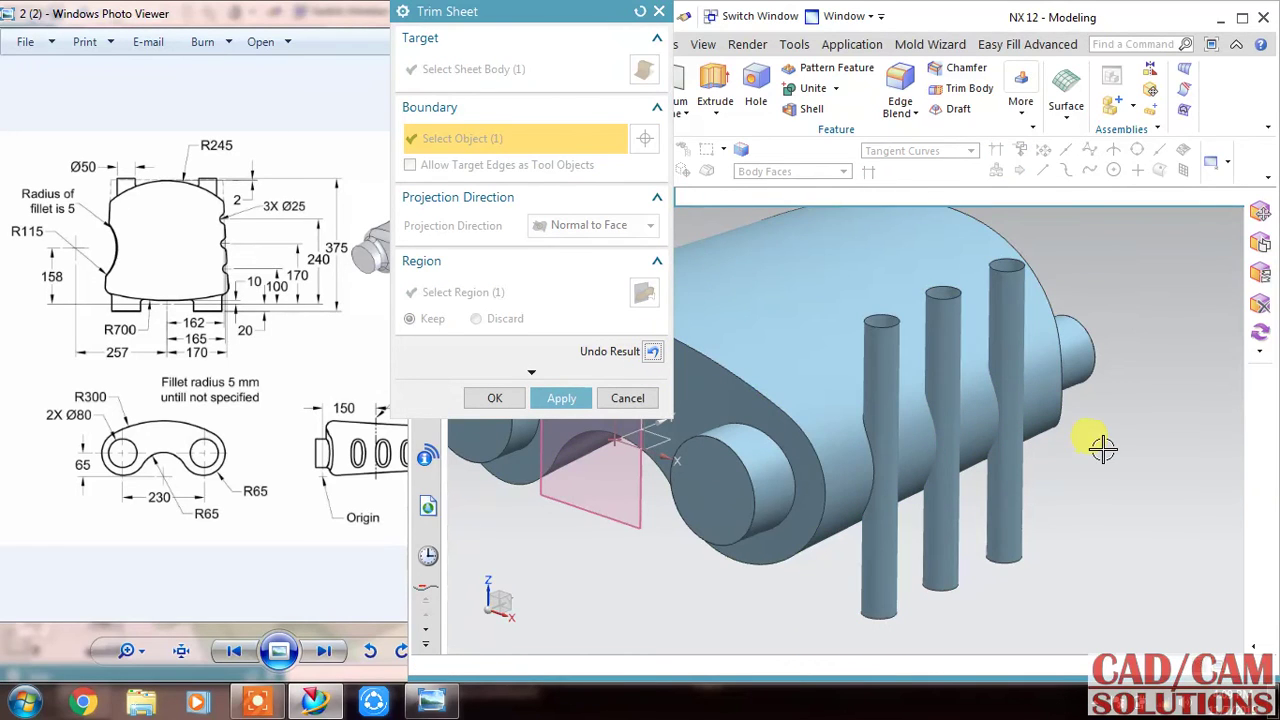
mouse_move(1102, 450)
middle_mouse_down()
mouse_move(1094, 523)
mouse_move(1094, 471)
mouse_move(945, 435)
middle_mouse_up()
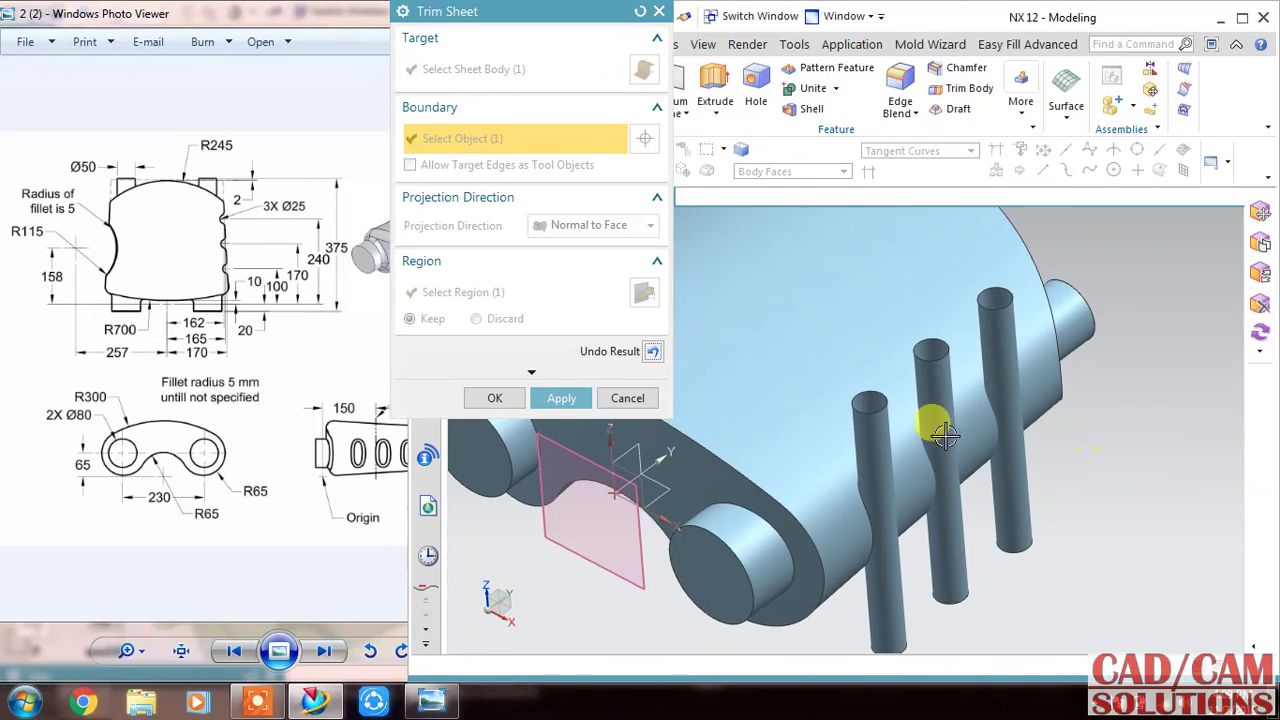
left_click(653, 353)
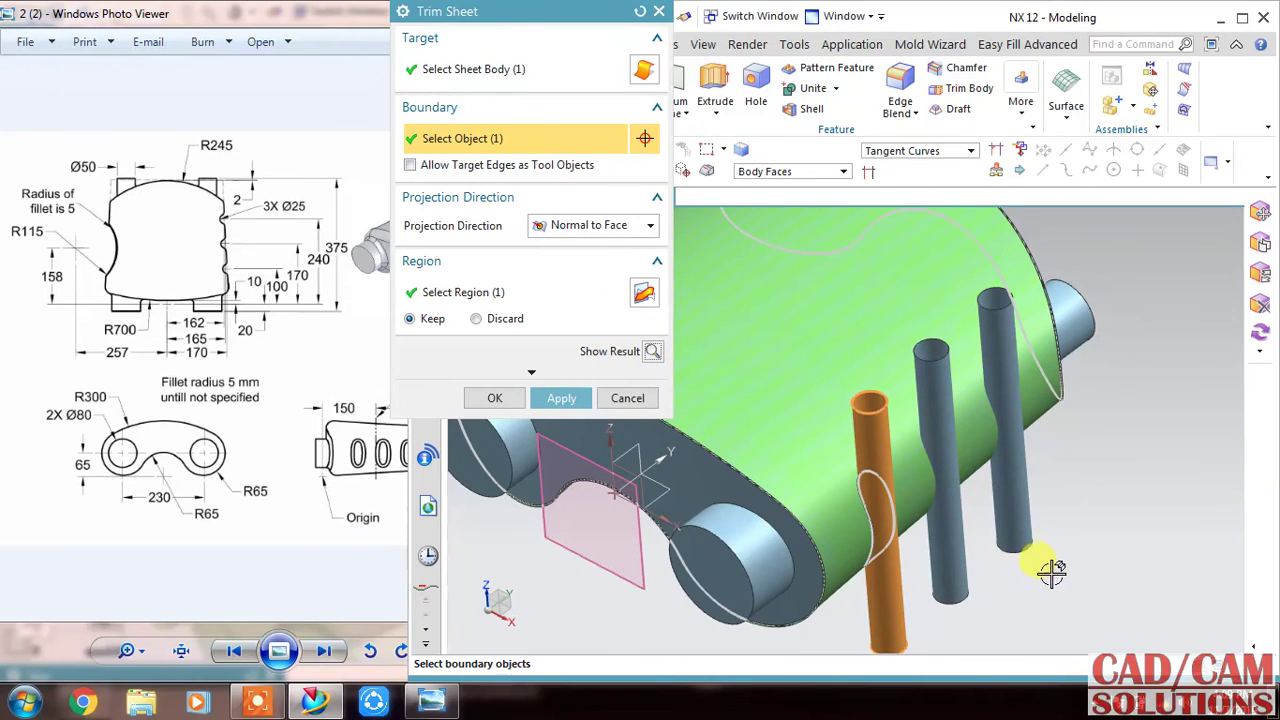
left_click(940, 520)
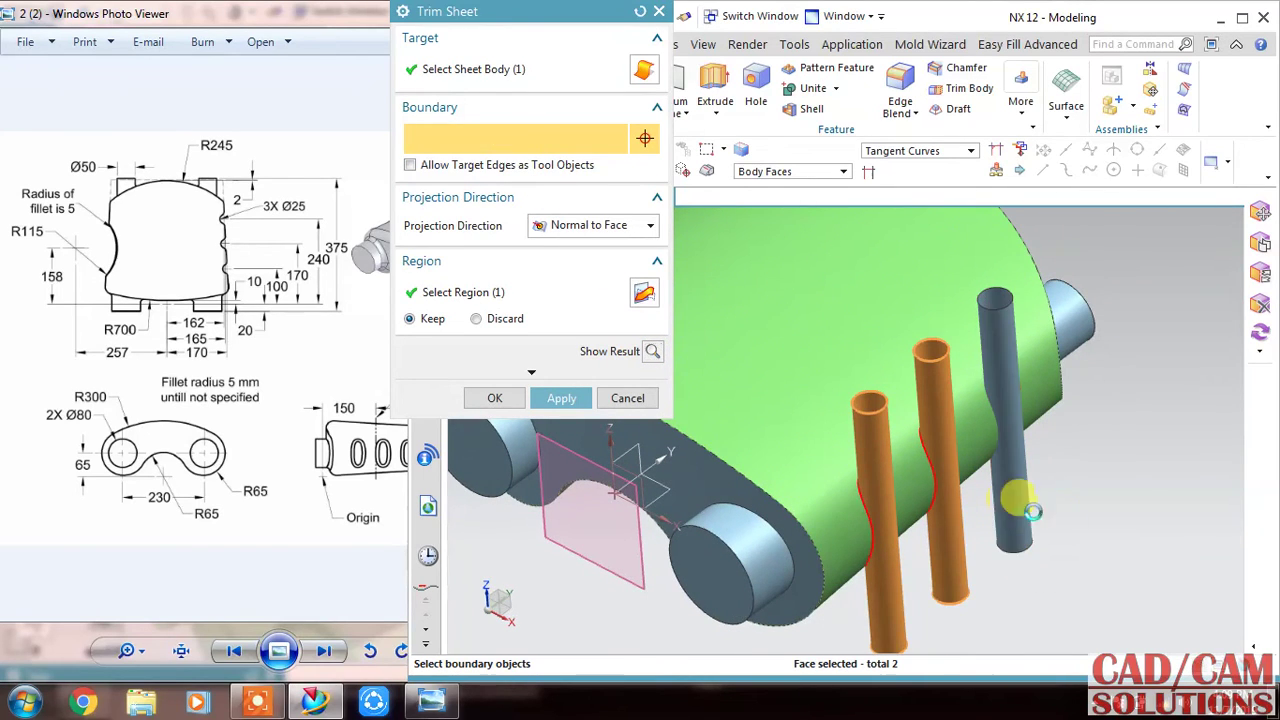
left_click(1030, 510)
left_click(652, 353)
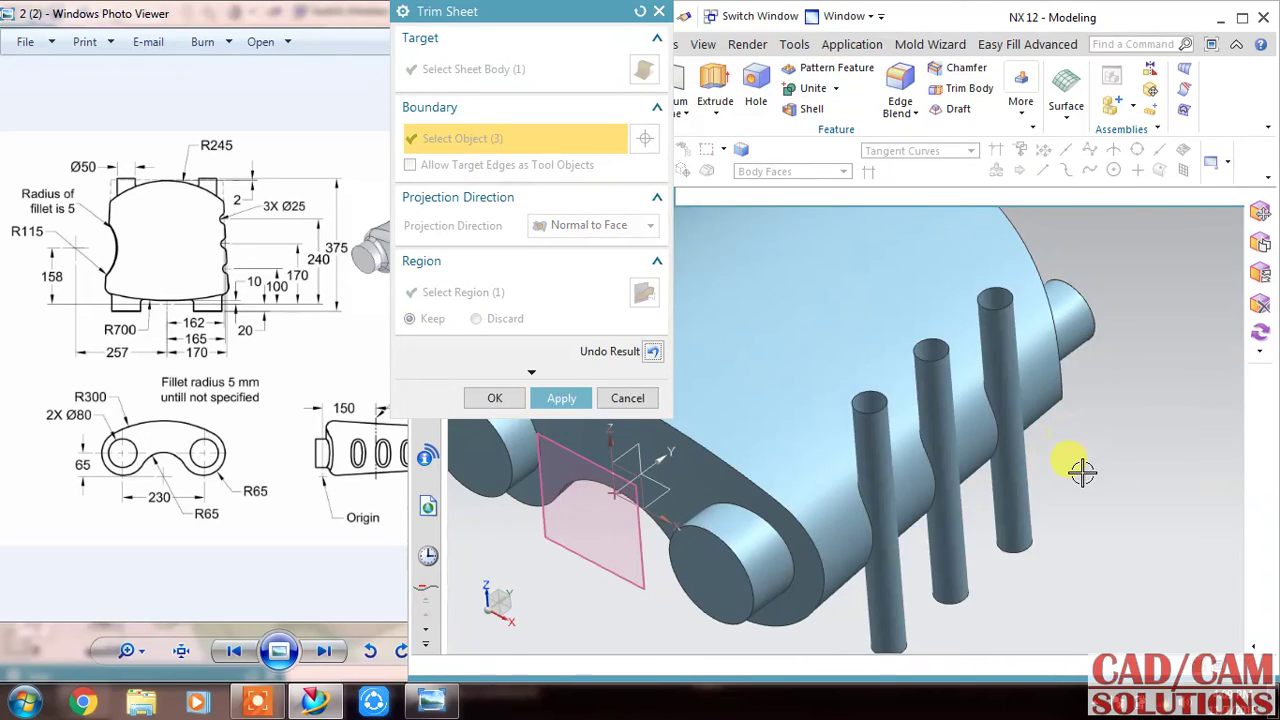
mouse_move(1074, 466)
middle_mouse_down()
mouse_move(1083, 490)
mouse_move(1047, 465)
middle_mouse_up()
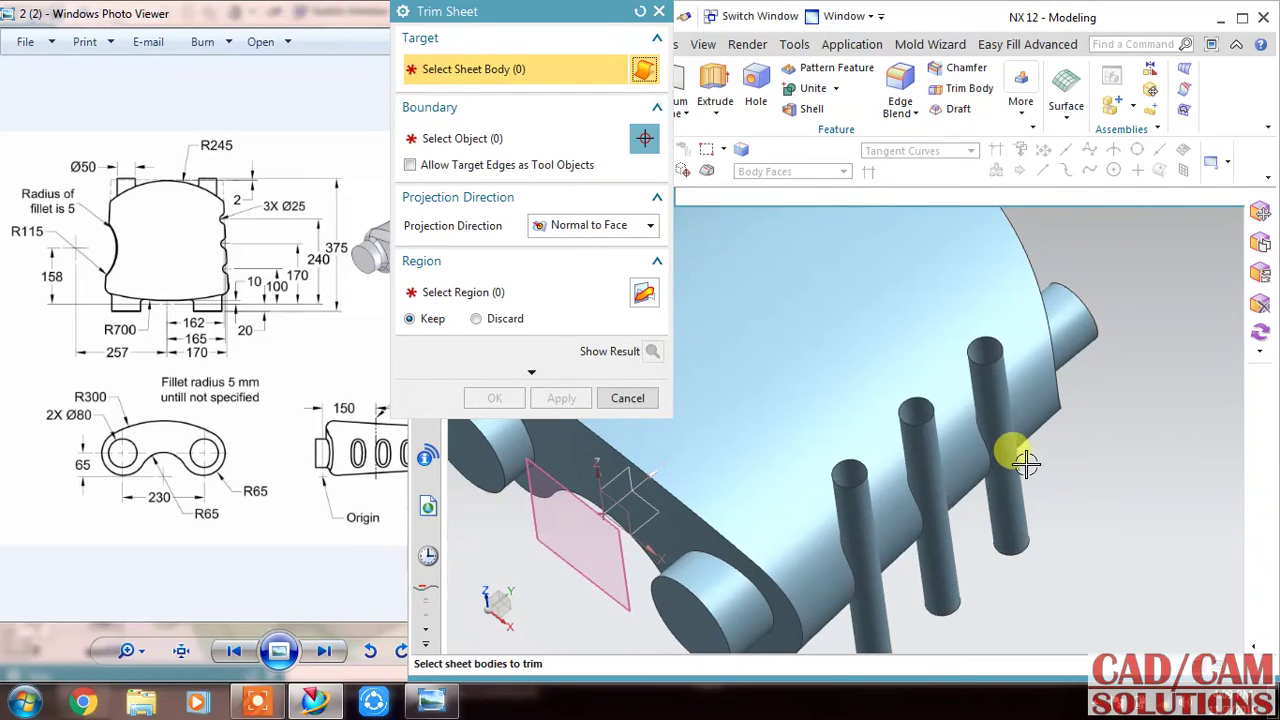
Trim the first cylinder sheet against the body sheet, discarding the outer region
mouse_move(1073, 492)
middle_mouse_down()
mouse_move(1071, 520)
mouse_move(1075, 507)
middle_mouse_up()
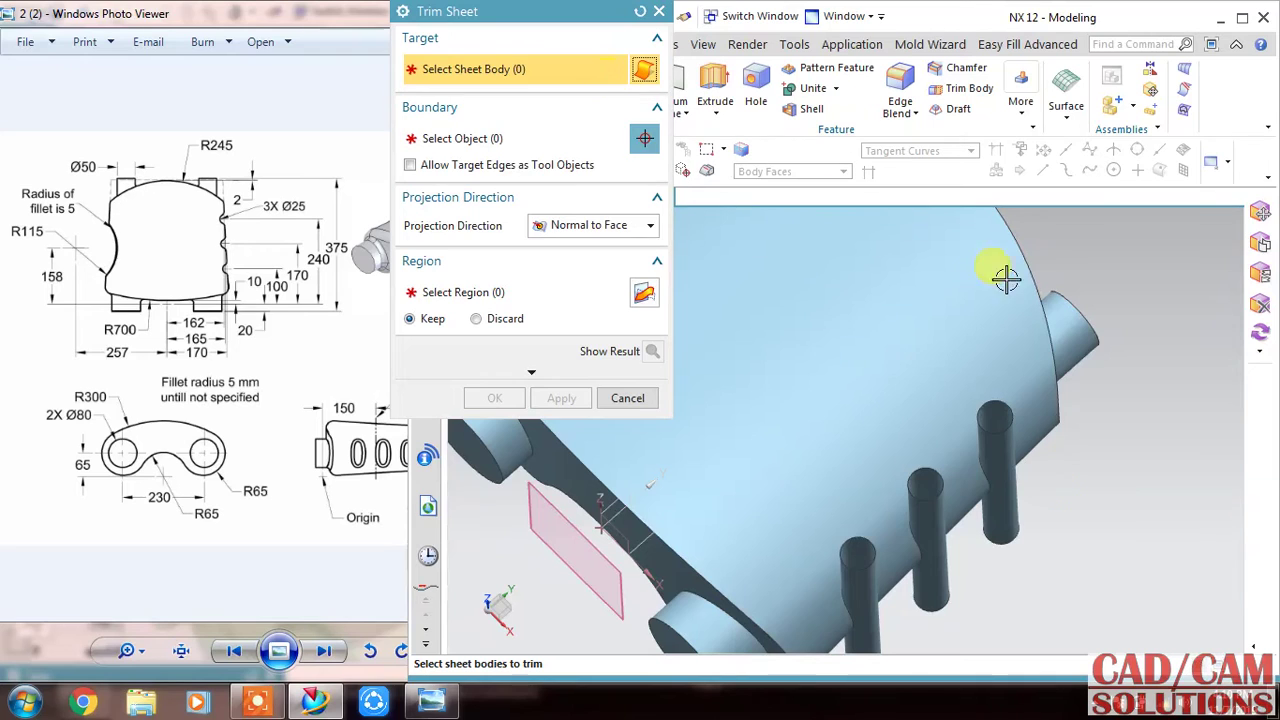
left_click(985, 455)
left_click(510, 148)
left_click(921, 415)
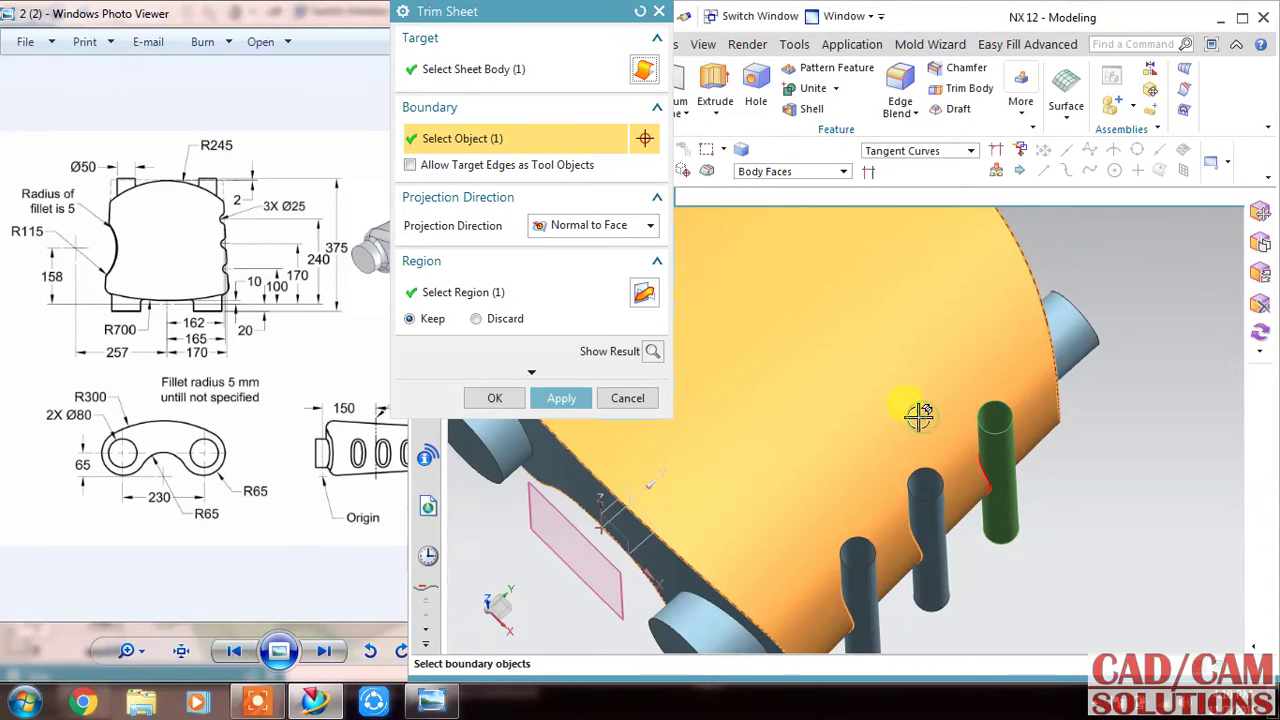
left_click(652, 351)
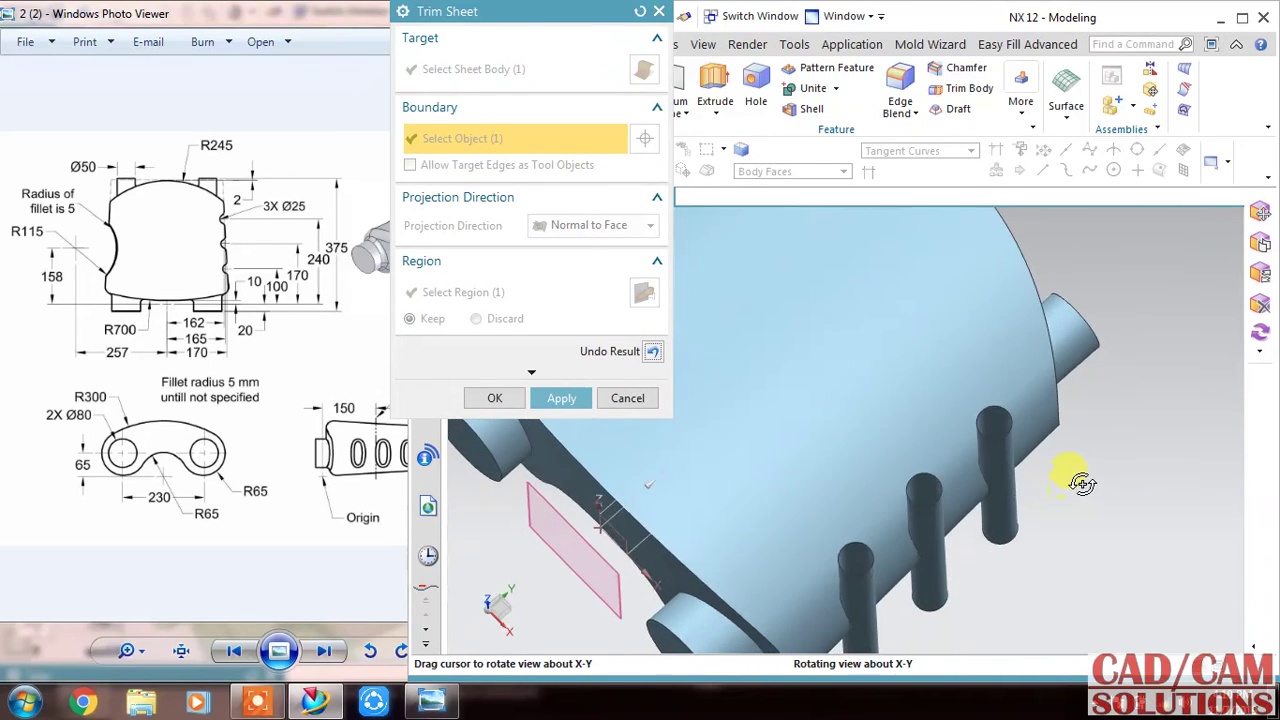
middle_click_drag(1082, 486, 1055, 467)
left_click(650, 349)
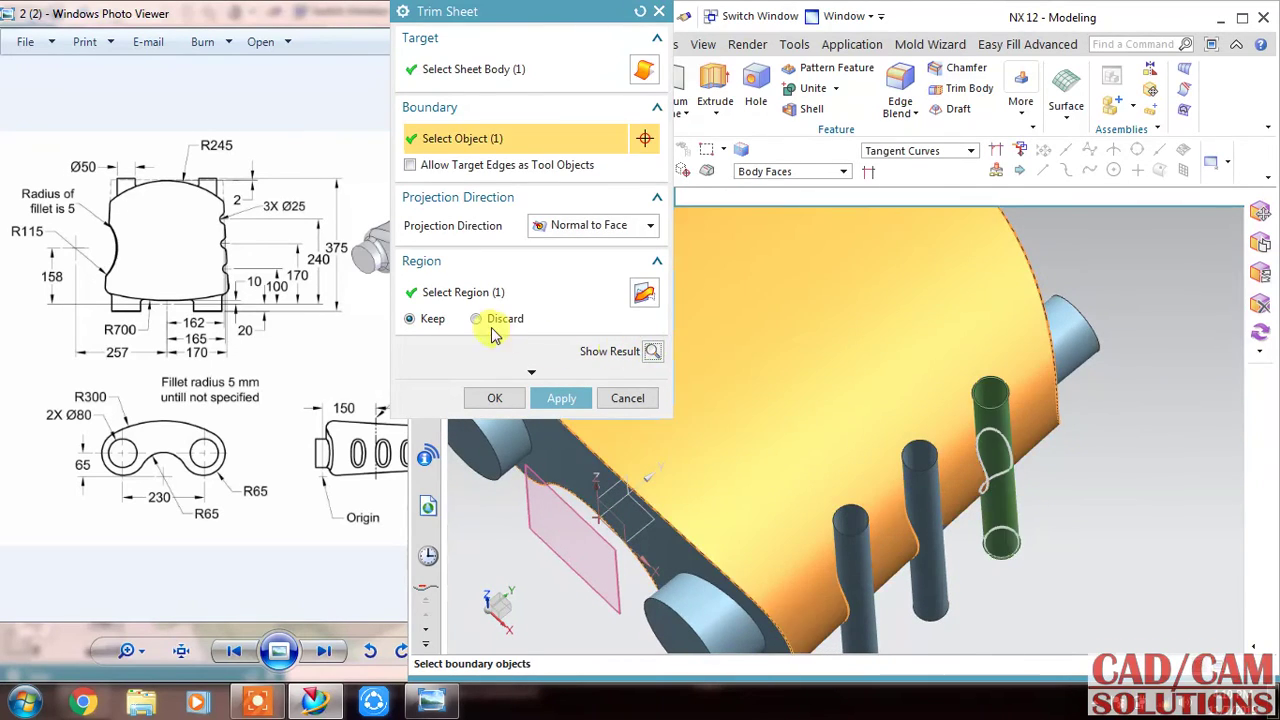
left_click(654, 354)
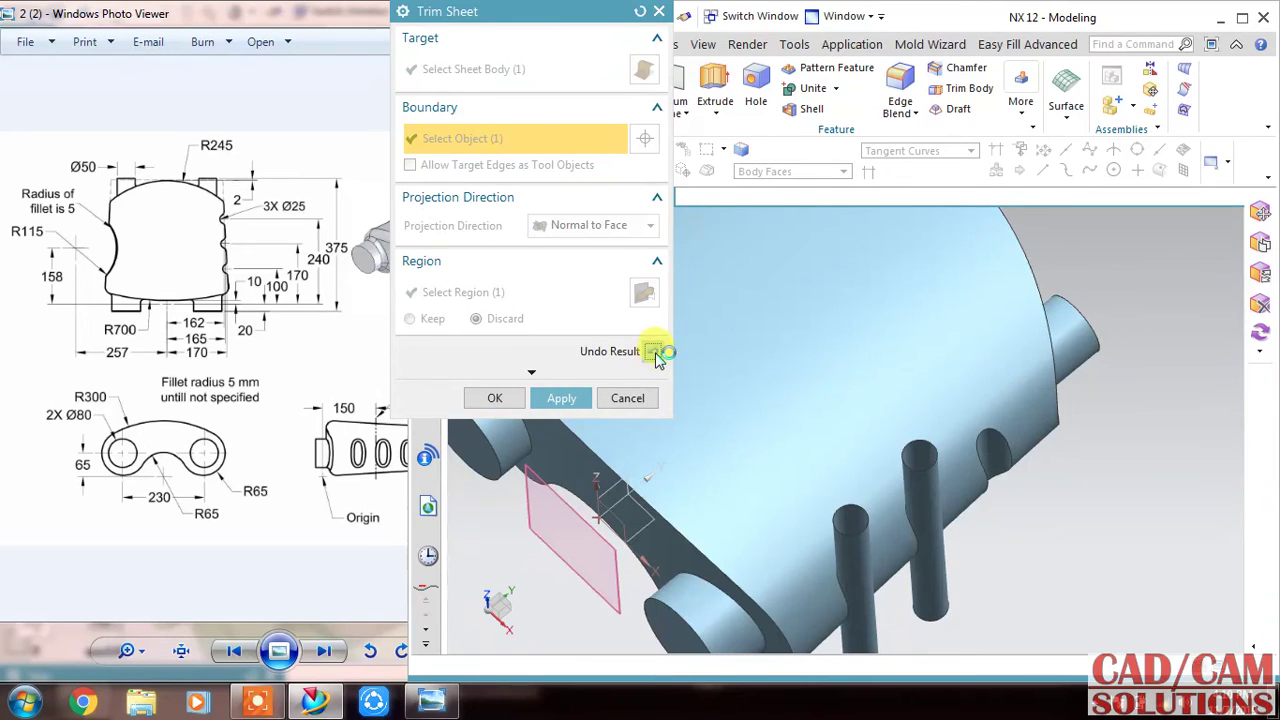
left_click(652, 353)
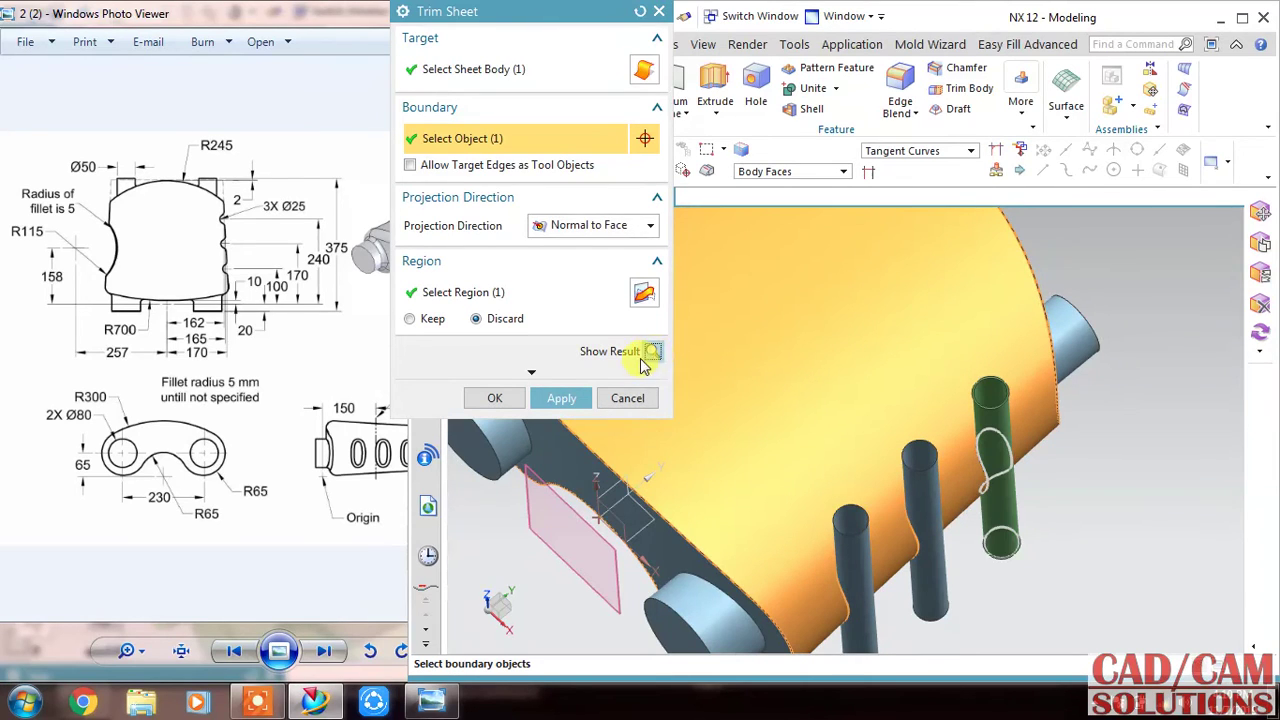
left_click(558, 398)
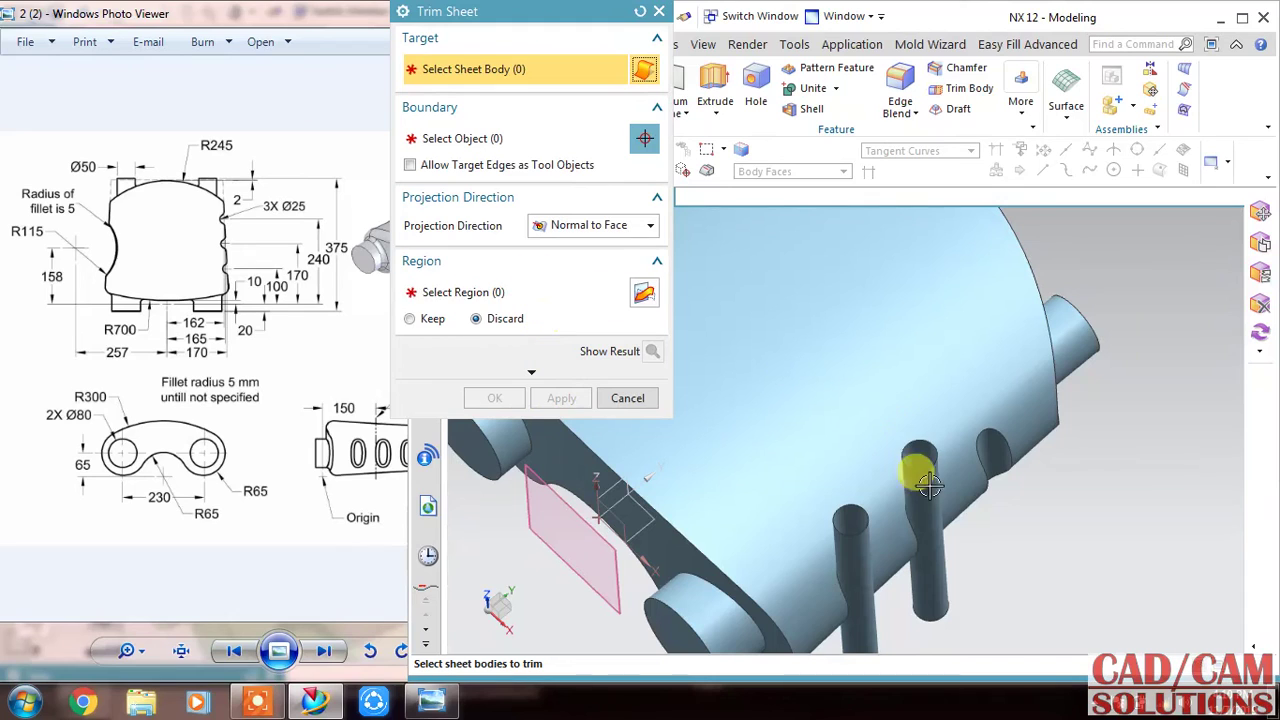
Trim the second cylinder sheet against the body sheet
left_click(936, 562)
left_click(549, 143)
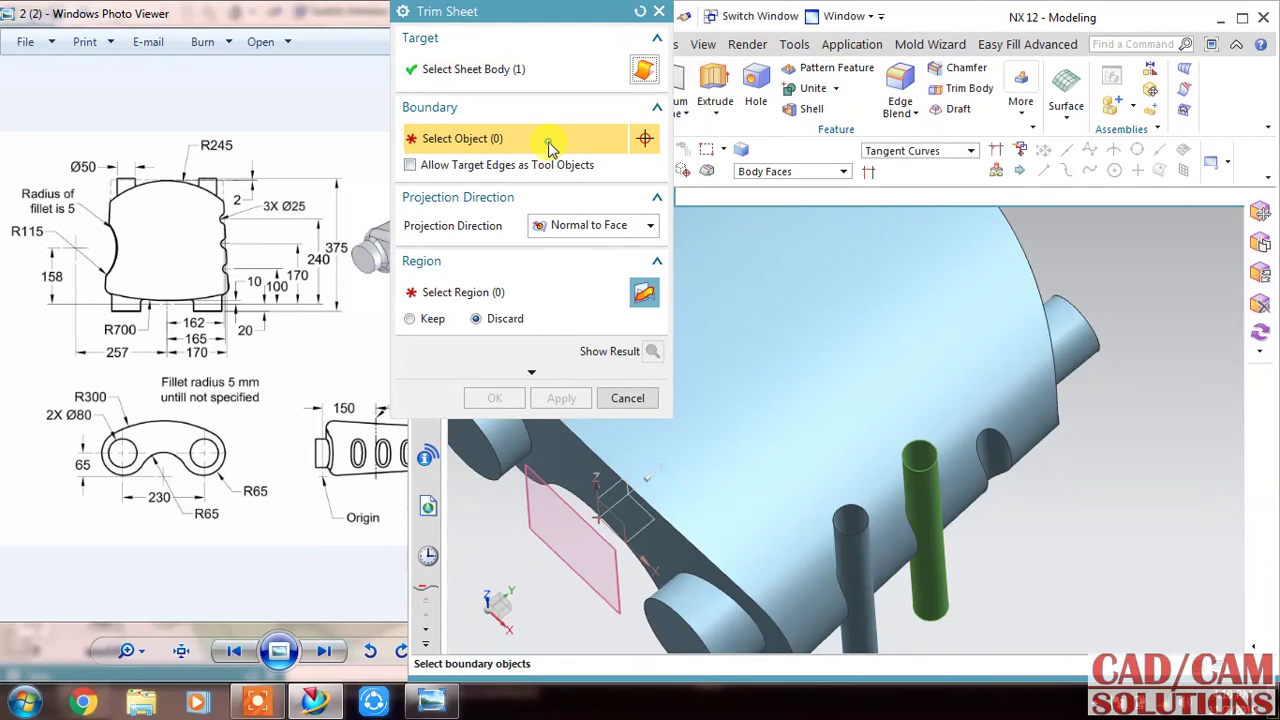
left_click(857, 411)
left_click(648, 352)
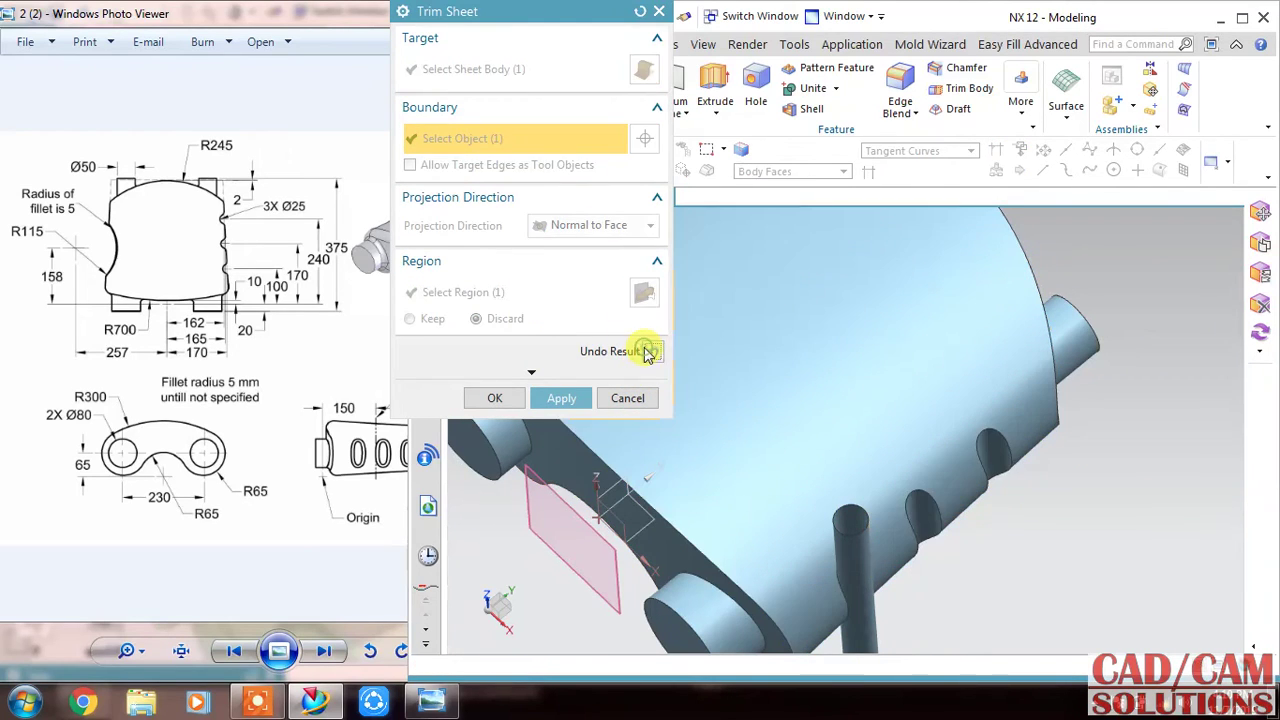
left_click(574, 399)
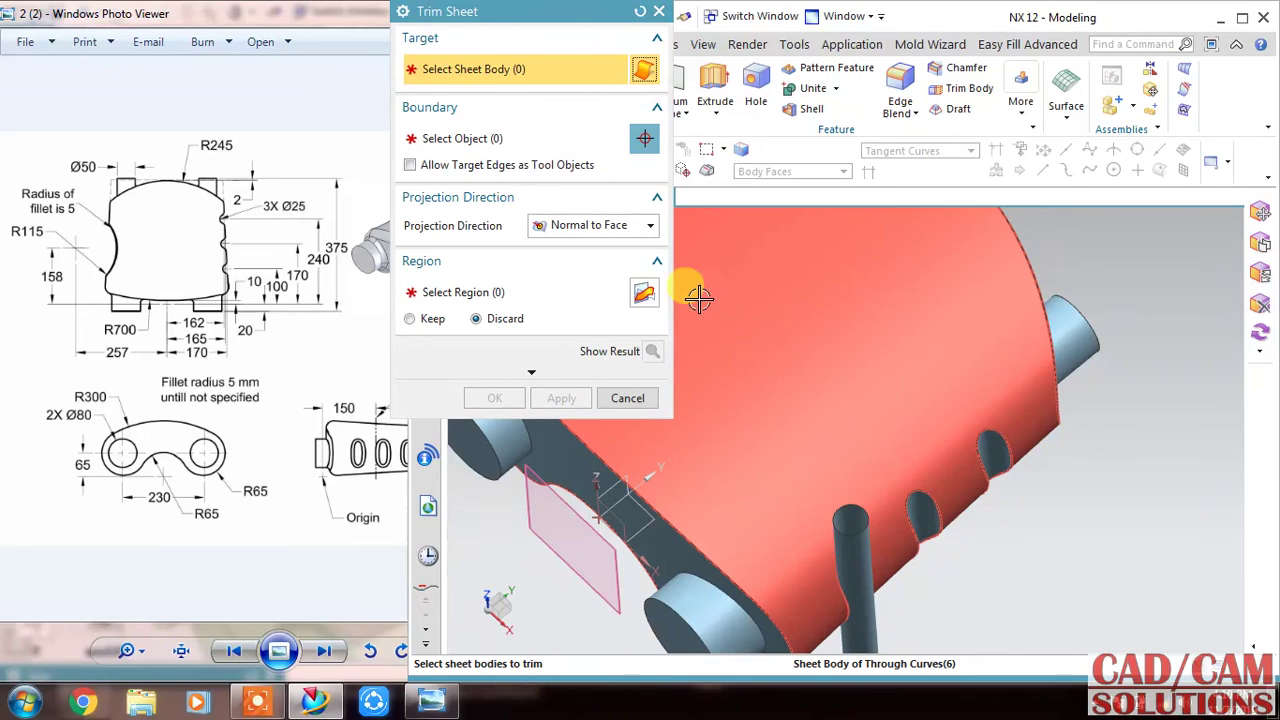
Trim the last vertical cylinder against the body sheet and view the result isometrically
left_click(882, 444)
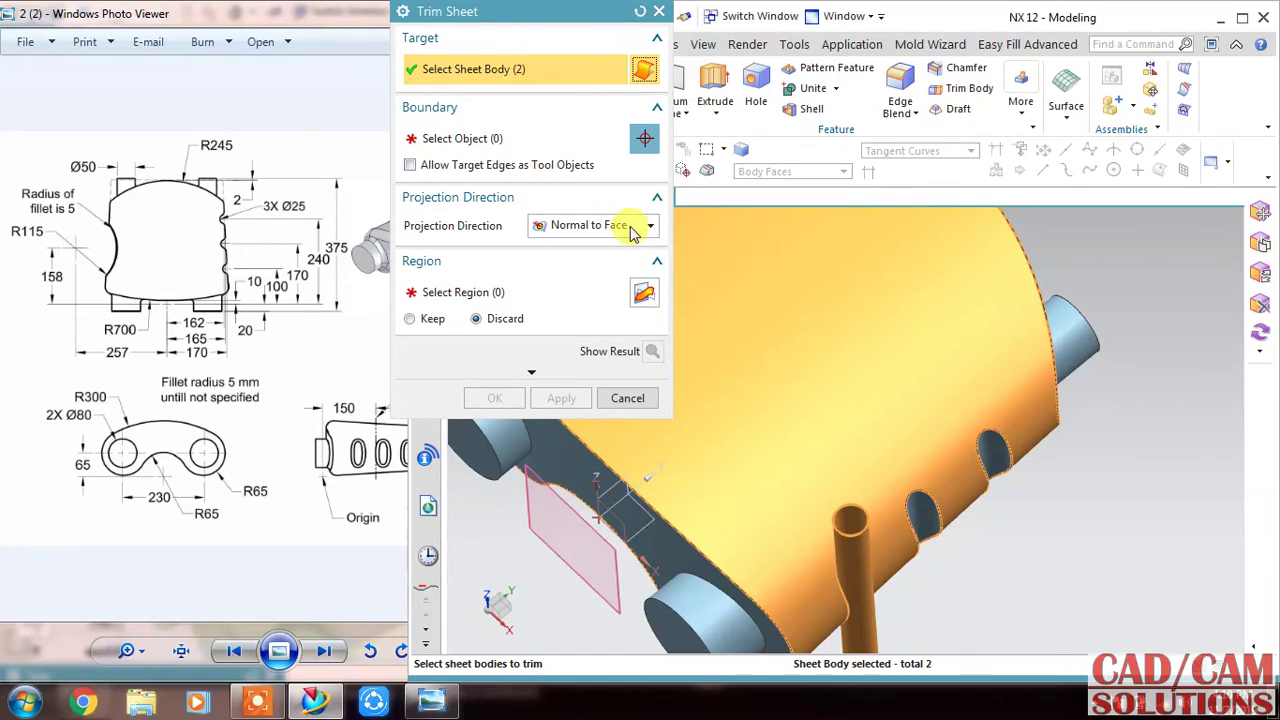
left_click(825, 513, "shift")
left_click(857, 466, "shift")
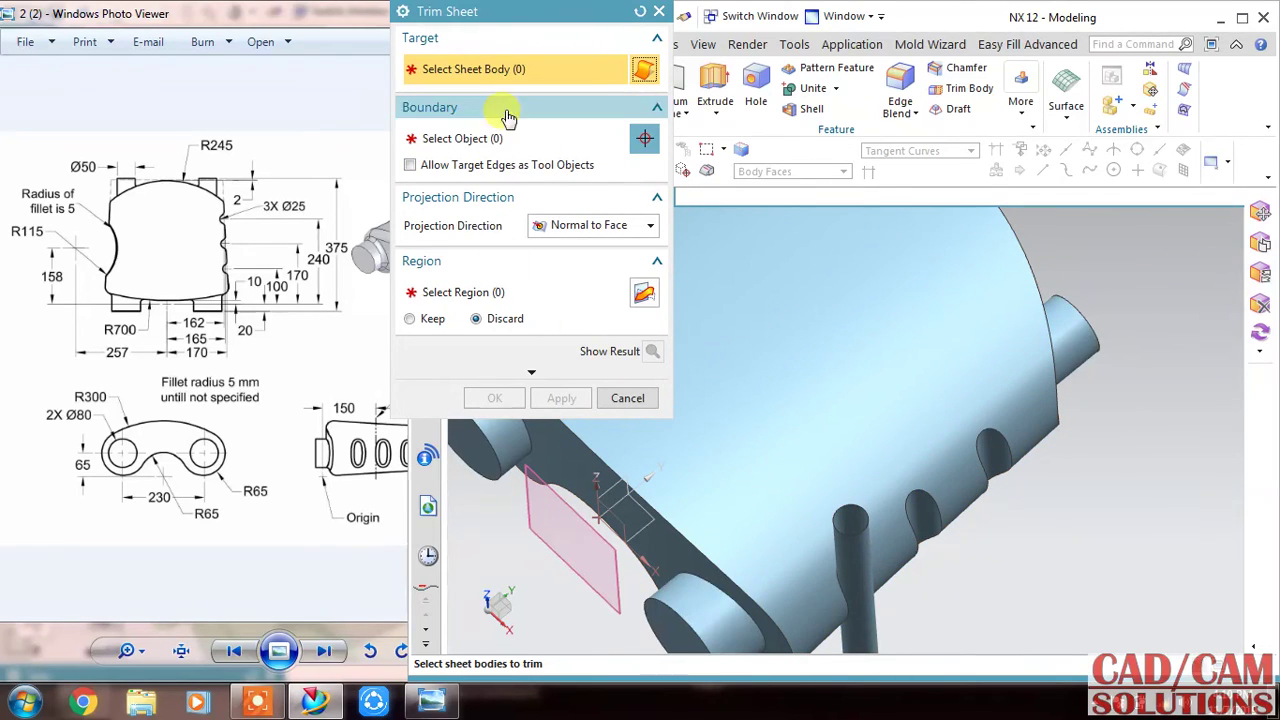
left_click(848, 525)
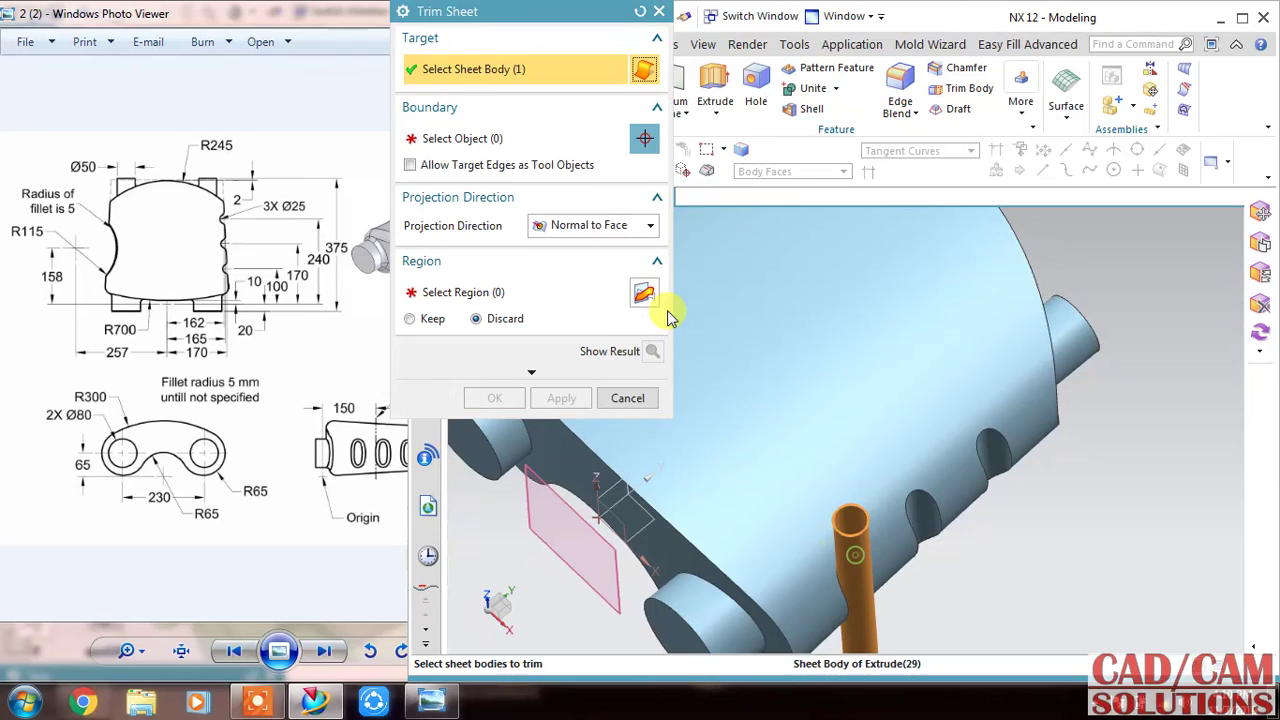
left_click(560, 143)
left_click(773, 510)
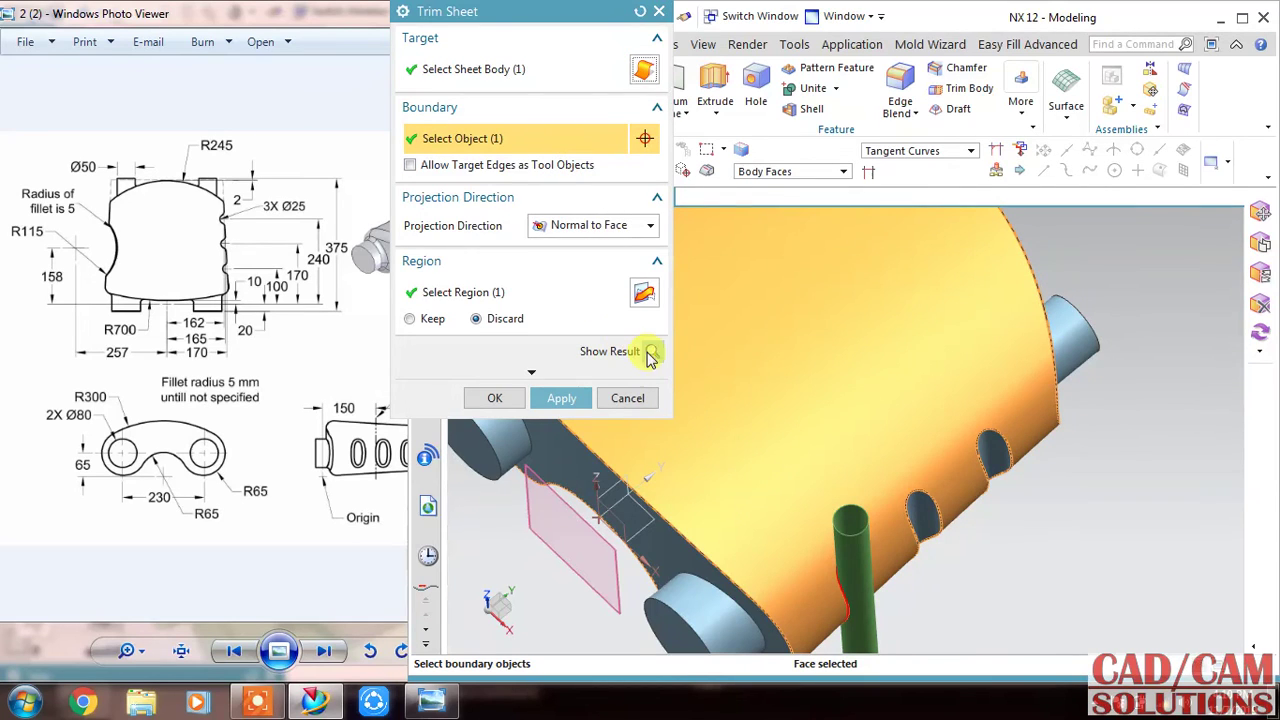
left_click(651, 351)
left_click(500, 404)
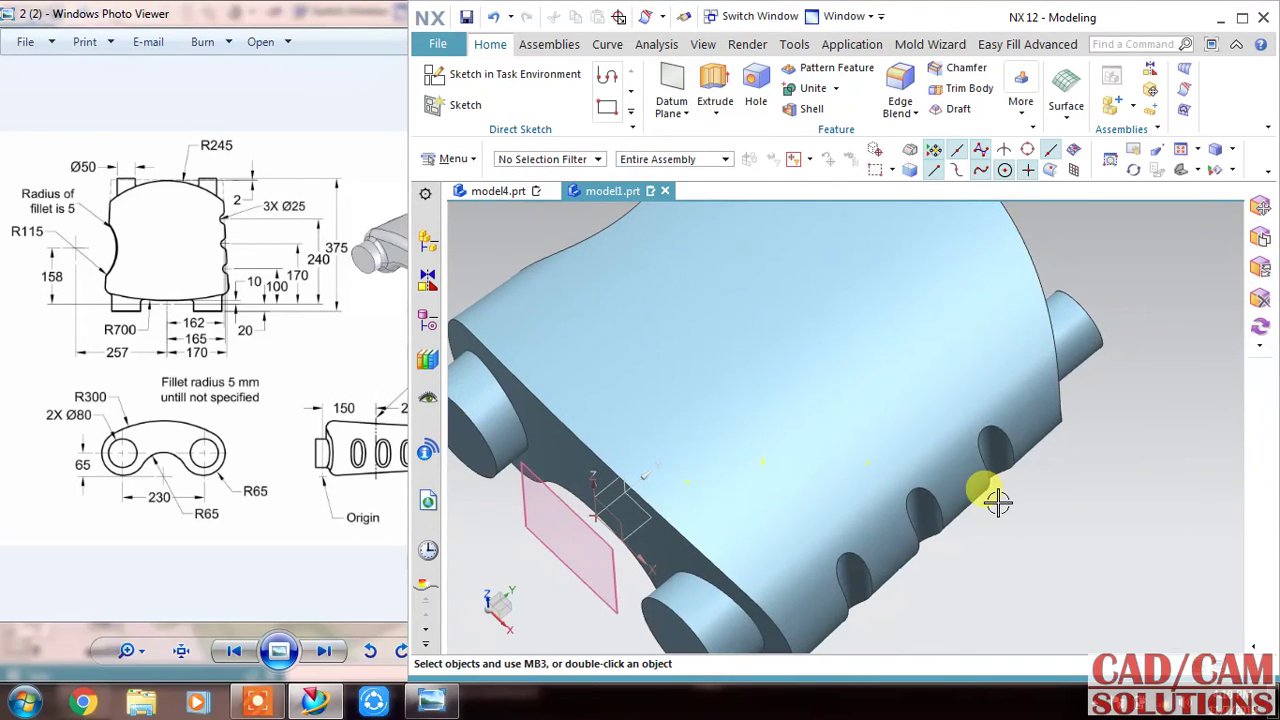
mouse_move(991, 500)
middle_mouse_down()
mouse_move(971, 434)
mouse_move(962, 503)
mouse_move(911, 551)
mouse_move(966, 514)
mouse_move(980, 481)
mouse_move(998, 500)
mouse_move(984, 515)
middle_mouse_up()
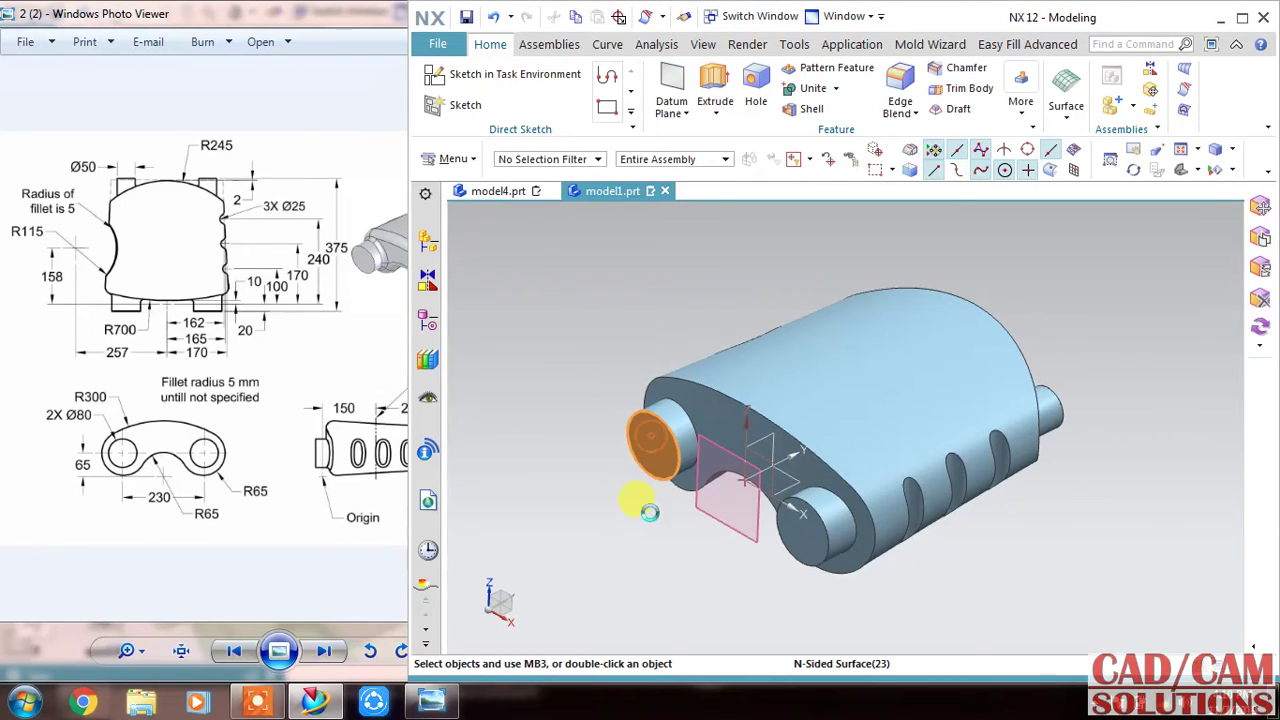
mouse_move(654, 546)
middle_mouse_down()
mouse_move(680, 523)
mouse_move(677, 543)
middle_mouse_up()
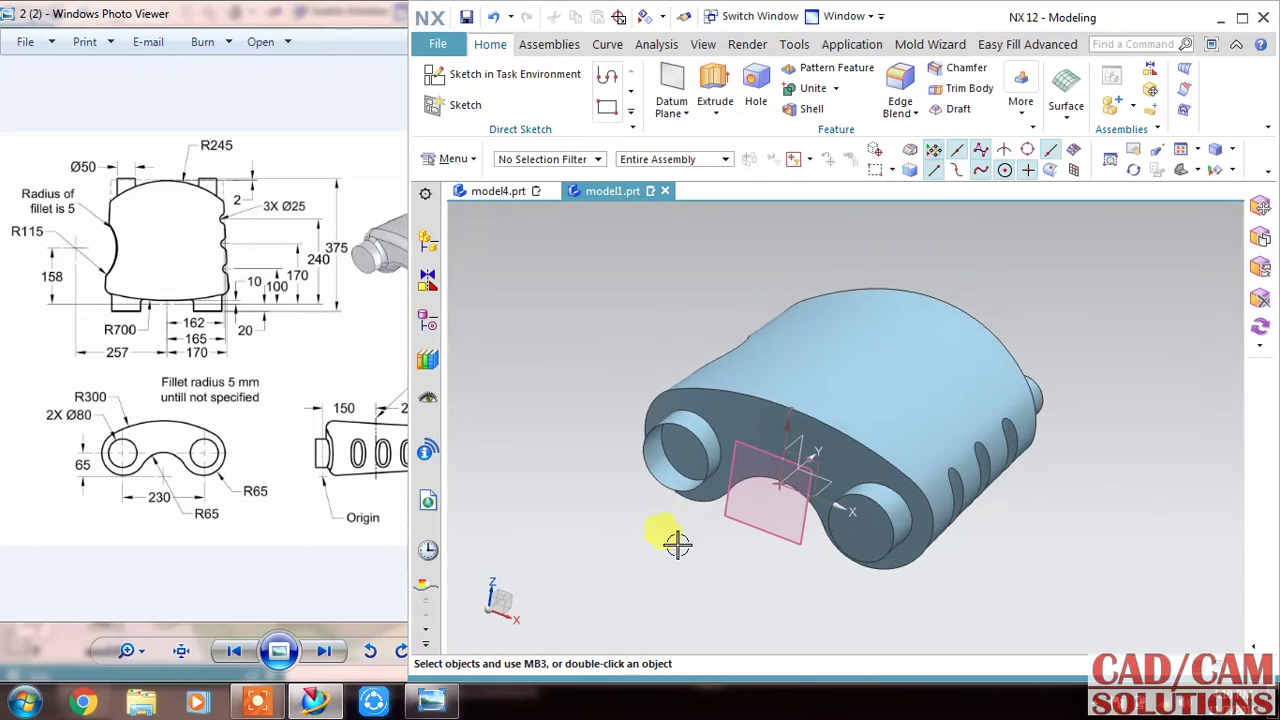
Trim the front end sheet around the first cylinder boss edge
left_click(1183, 95)
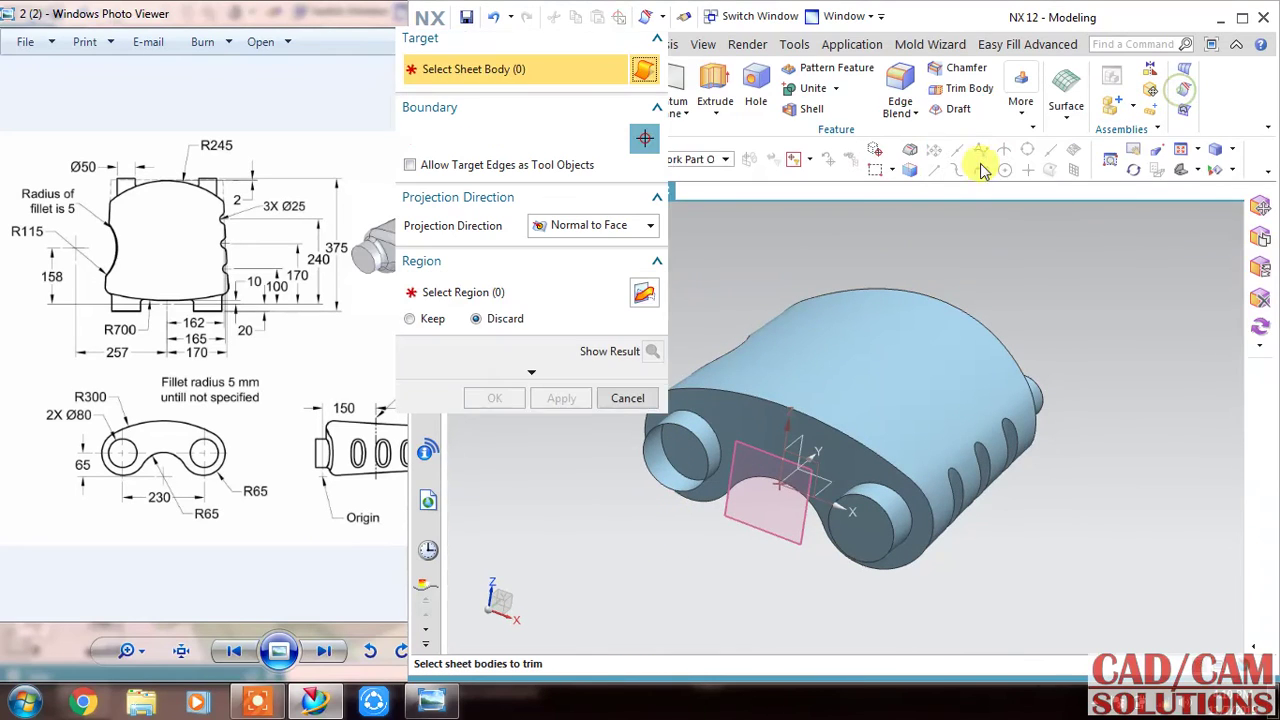
left_click(731, 413)
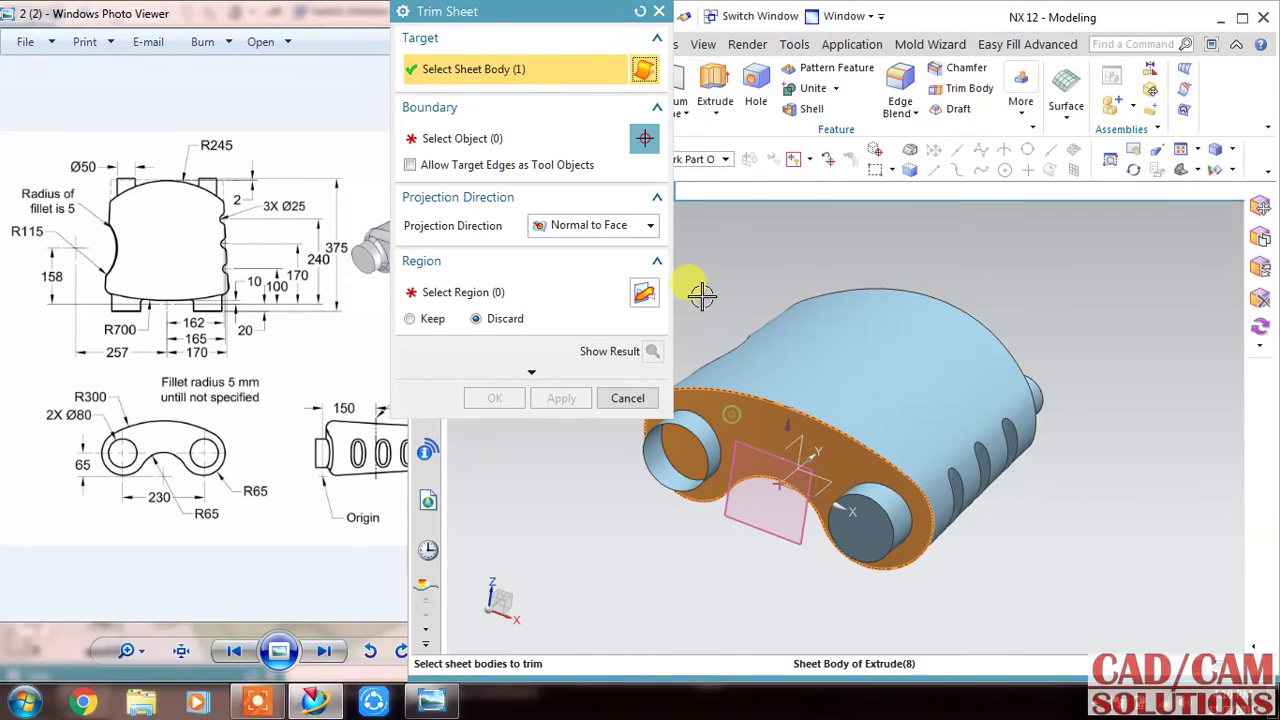
left_click(553, 131)
left_click(701, 415)
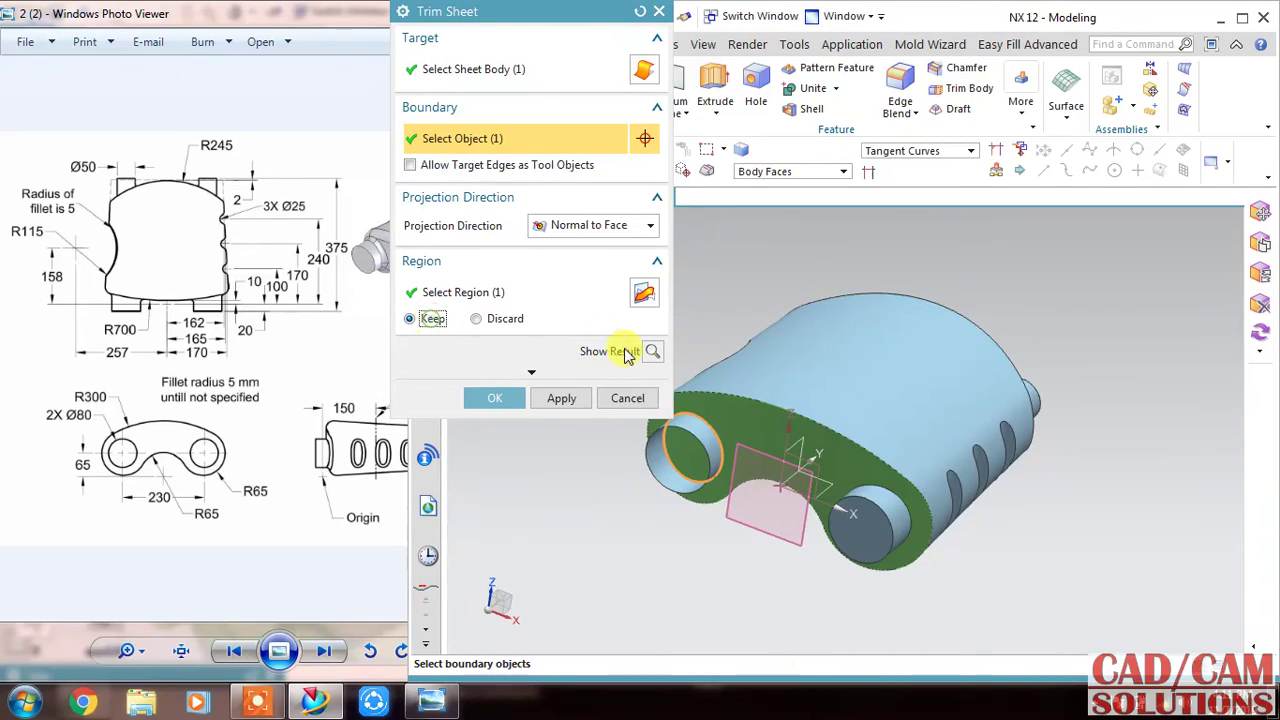
left_click(652, 351)
mouse_move(590, 490)
middle_mouse_down()
mouse_move(626, 457)
mouse_move(581, 465)
middle_mouse_up()
left_click(562, 399)
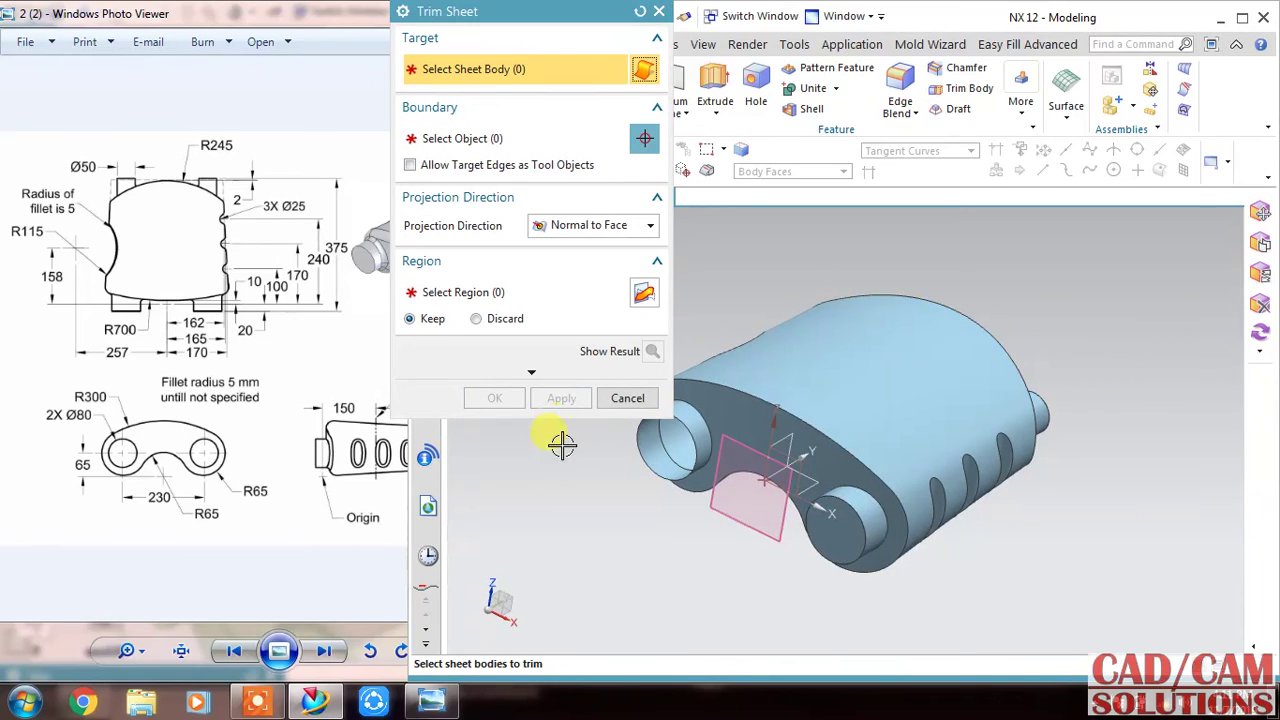
Trim the front end sheet again around the second boss edge
left_click(841, 462)
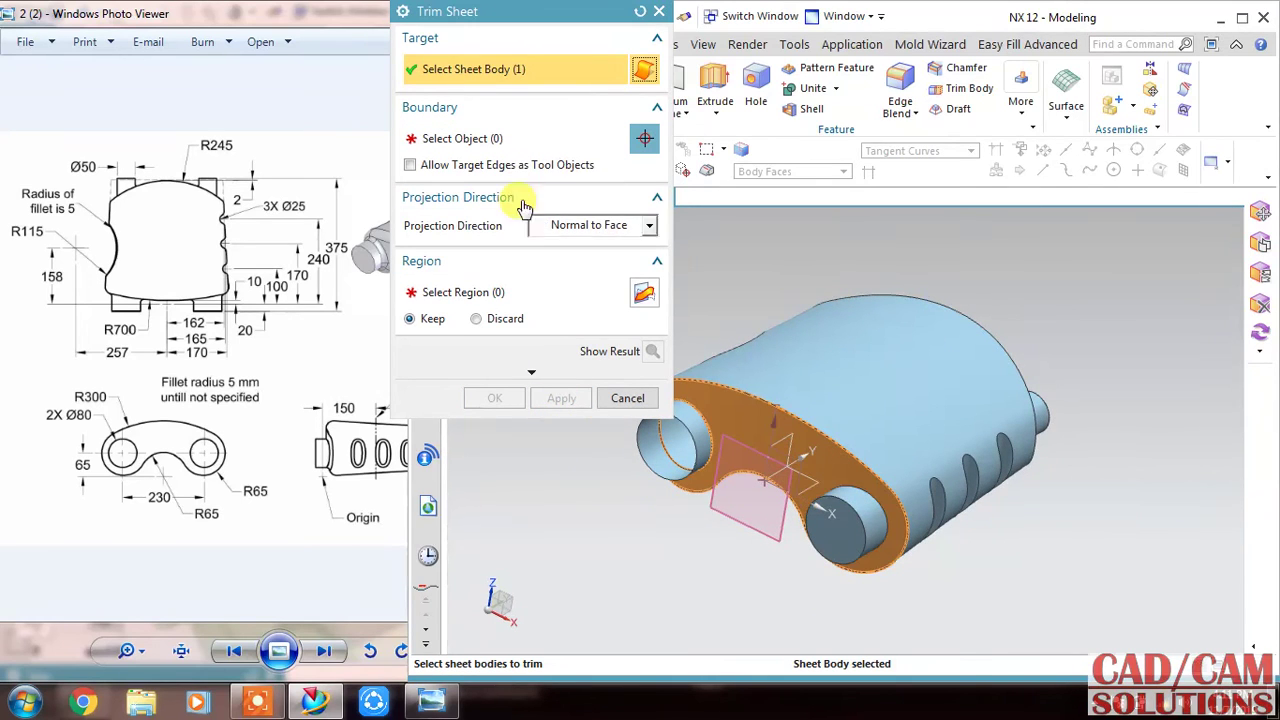
left_click(503, 148)
left_click(865, 490)
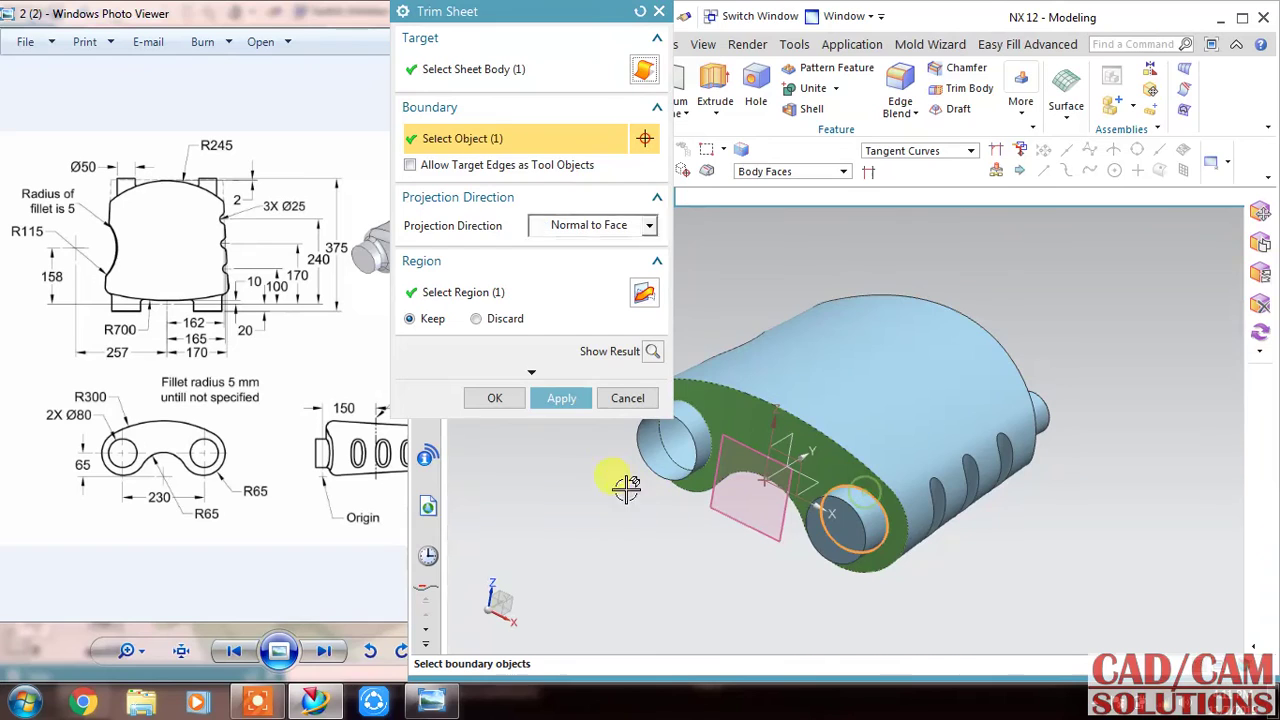
left_click(561, 398)
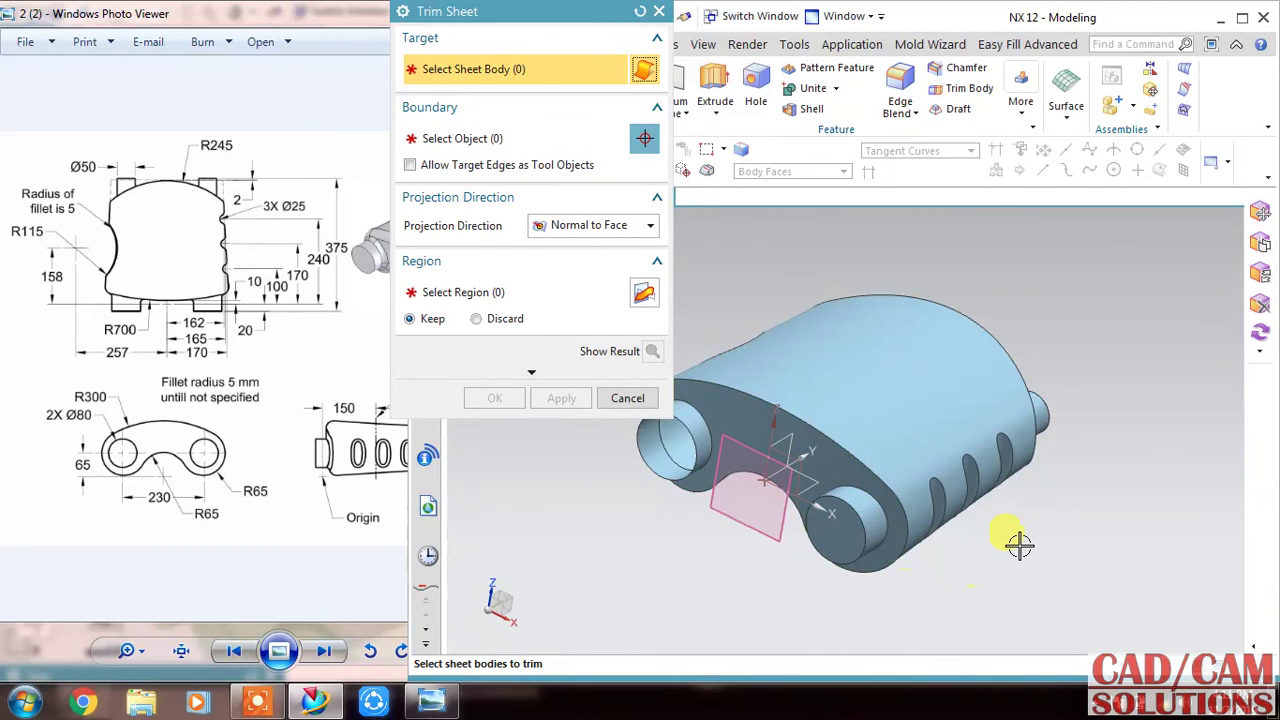
Try trimming the far end sheet against the body face, removing that boundary after the alert
middle_click_drag(1019, 544, 924, 515)
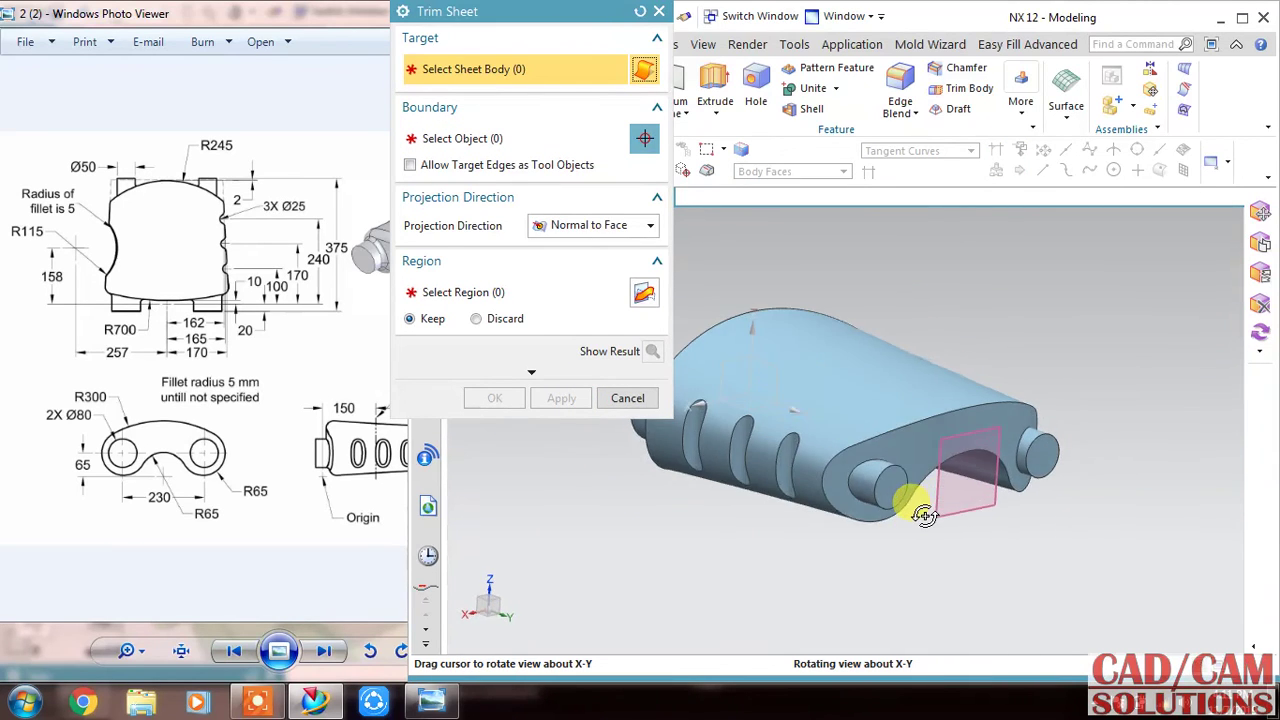
scroll(890, 450, "up", 3)
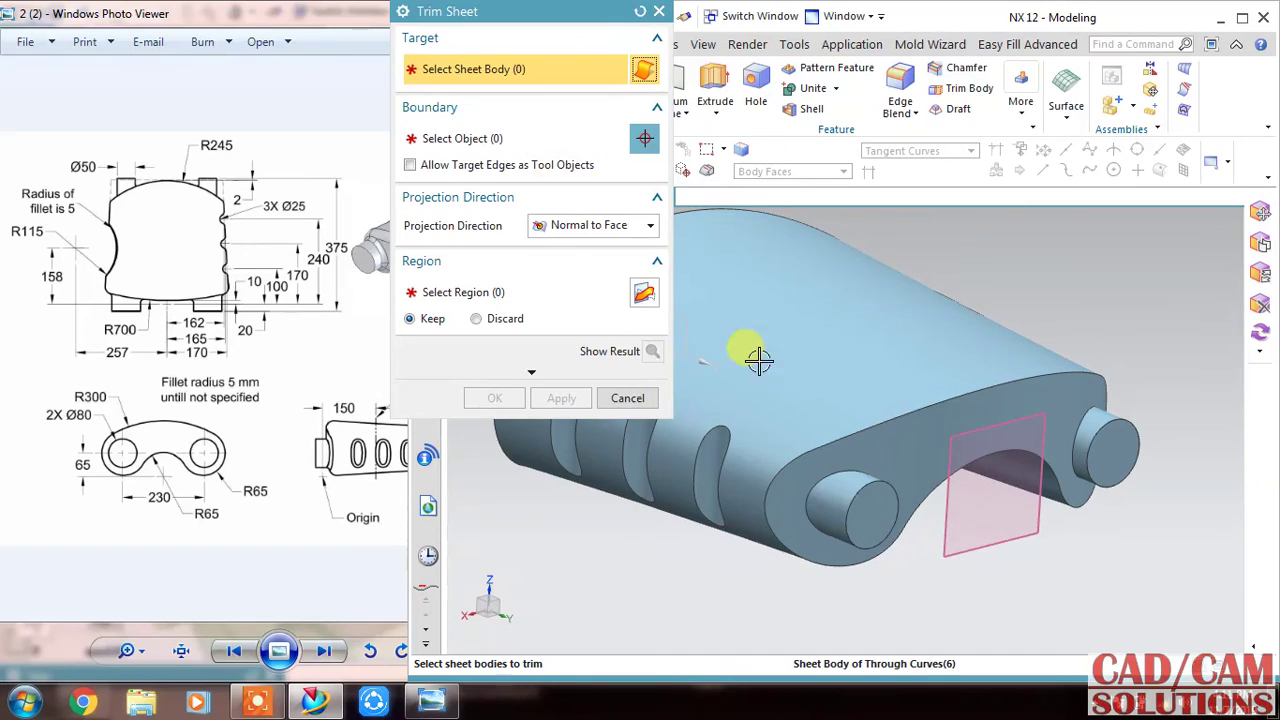
left_click(715, 292)
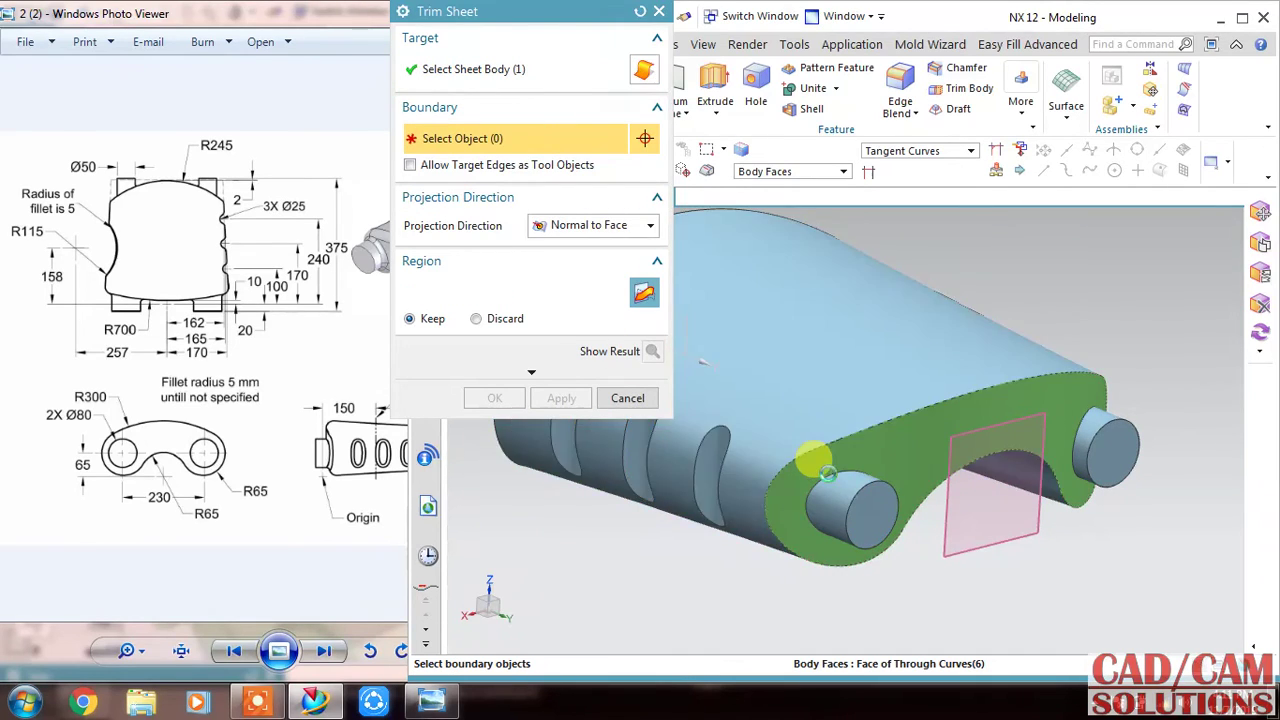
left_click(815, 462)
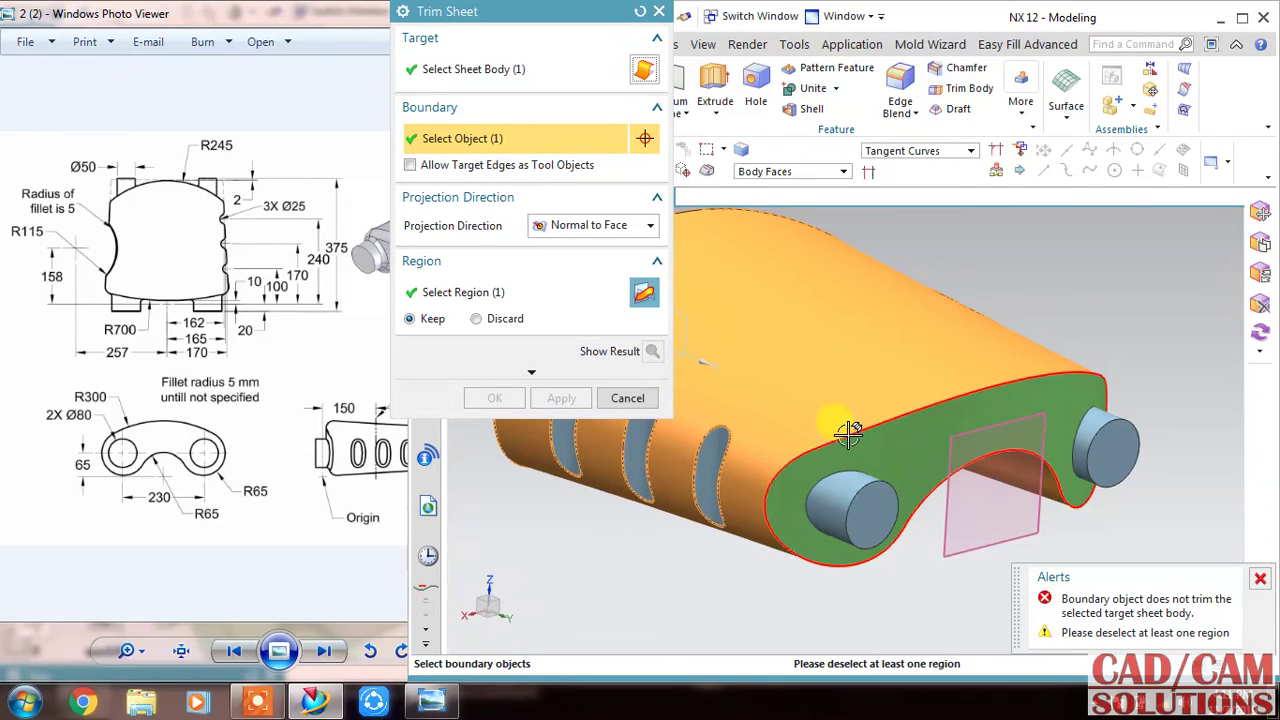
left_click(831, 478, "shift")
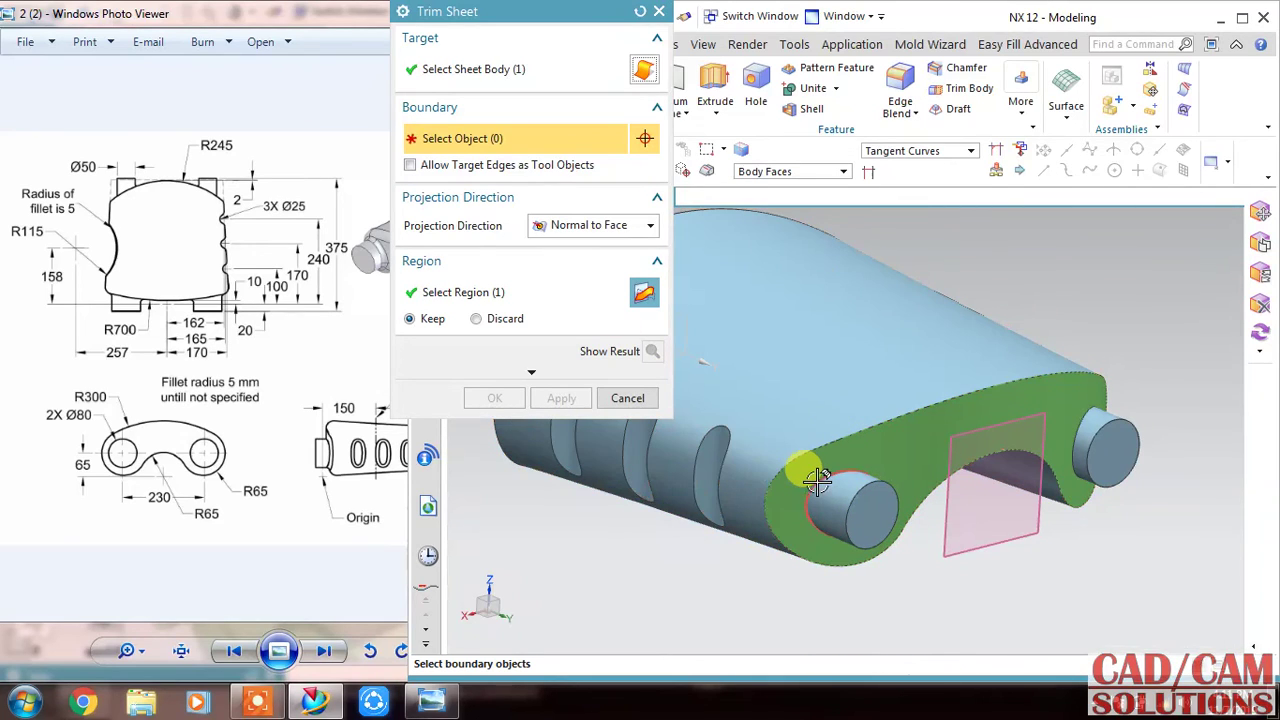
left_click(562, 398)
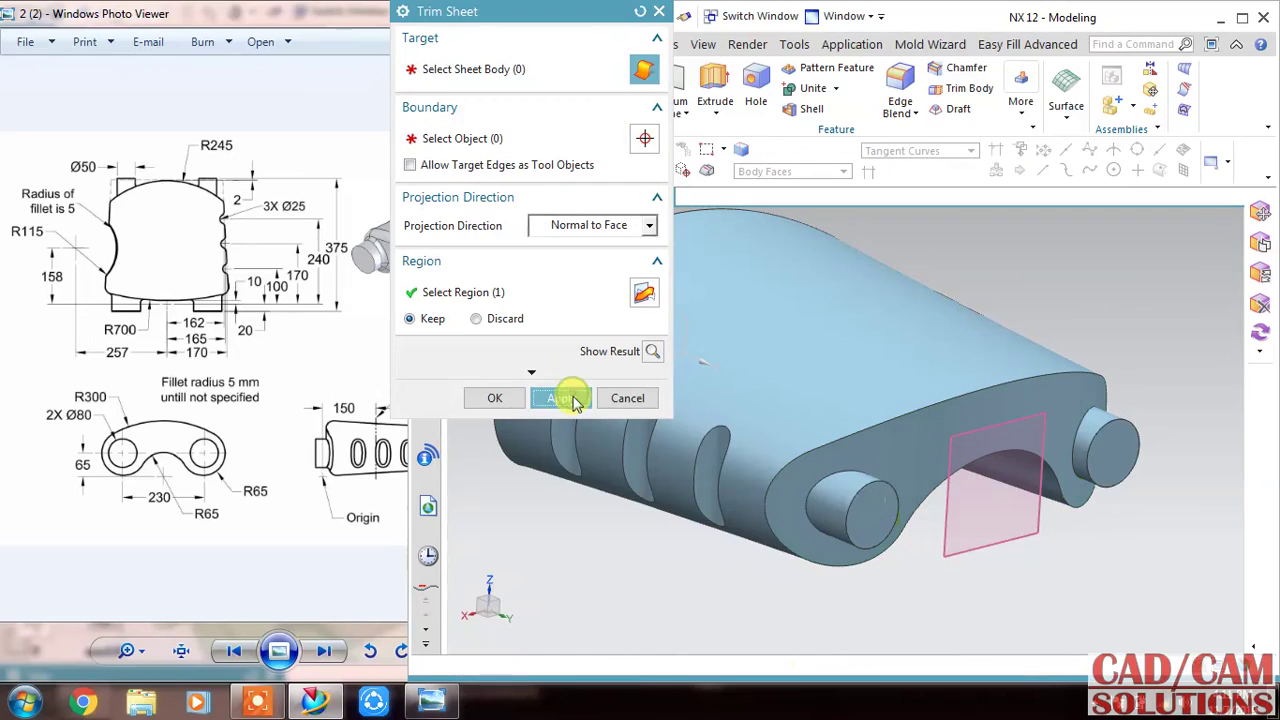
Trim the end face back to the Ø80 cylinder end edge and close Trim Sheet
left_click(1065, 378)
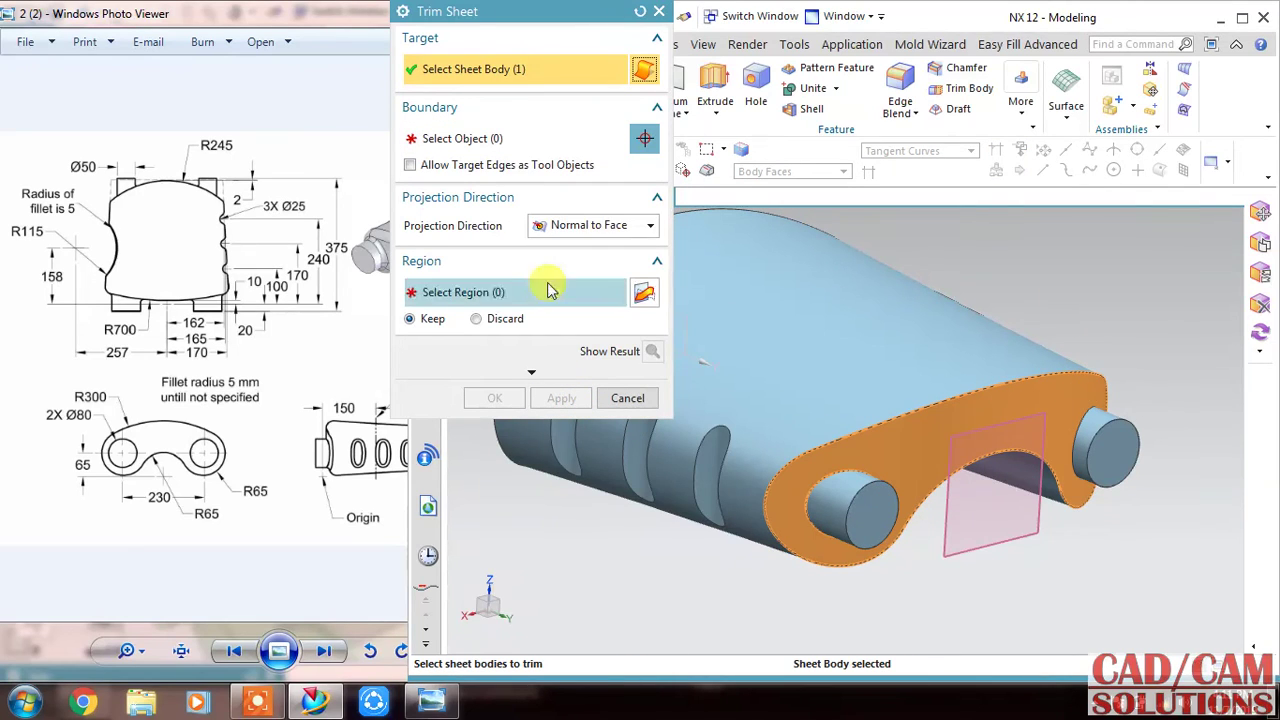
left_click(546, 148)
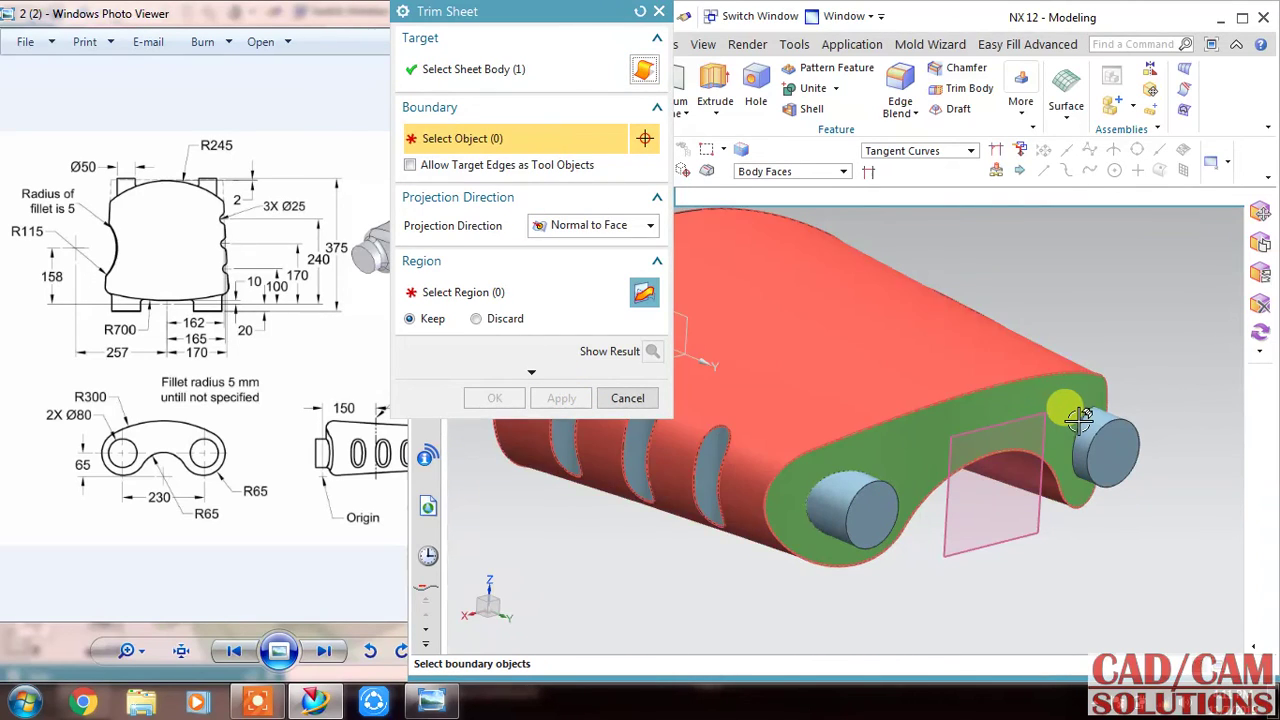
left_click(1076, 390)
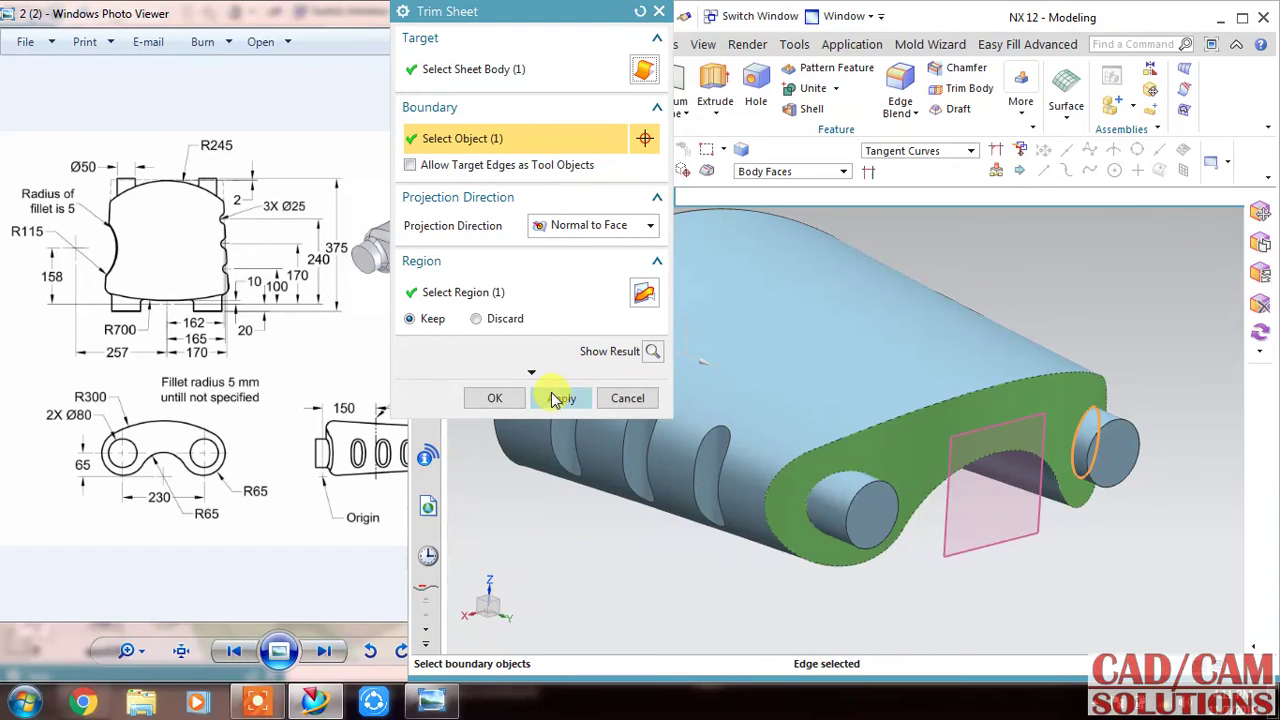
left_click(556, 398)
left_click(615, 398)
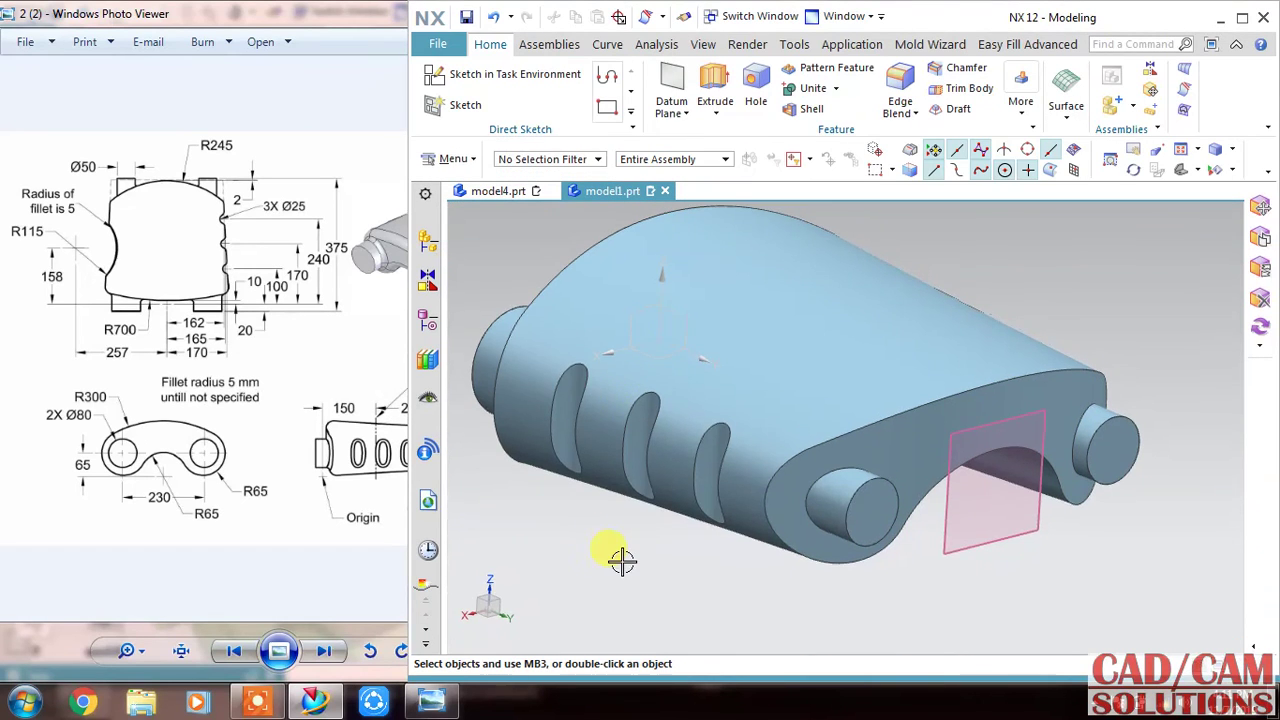
Hide the circular sketch of the N-Sided Surface feature from the Part Navigator
mouse_move(621, 560)
middle_mouse_down()
mouse_move(765, 527)
mouse_move(741, 541)
mouse_move(694, 534)
mouse_move(609, 551)
mouse_move(626, 574)
mouse_move(765, 500)
middle_mouse_up()
double_click(858, 523)
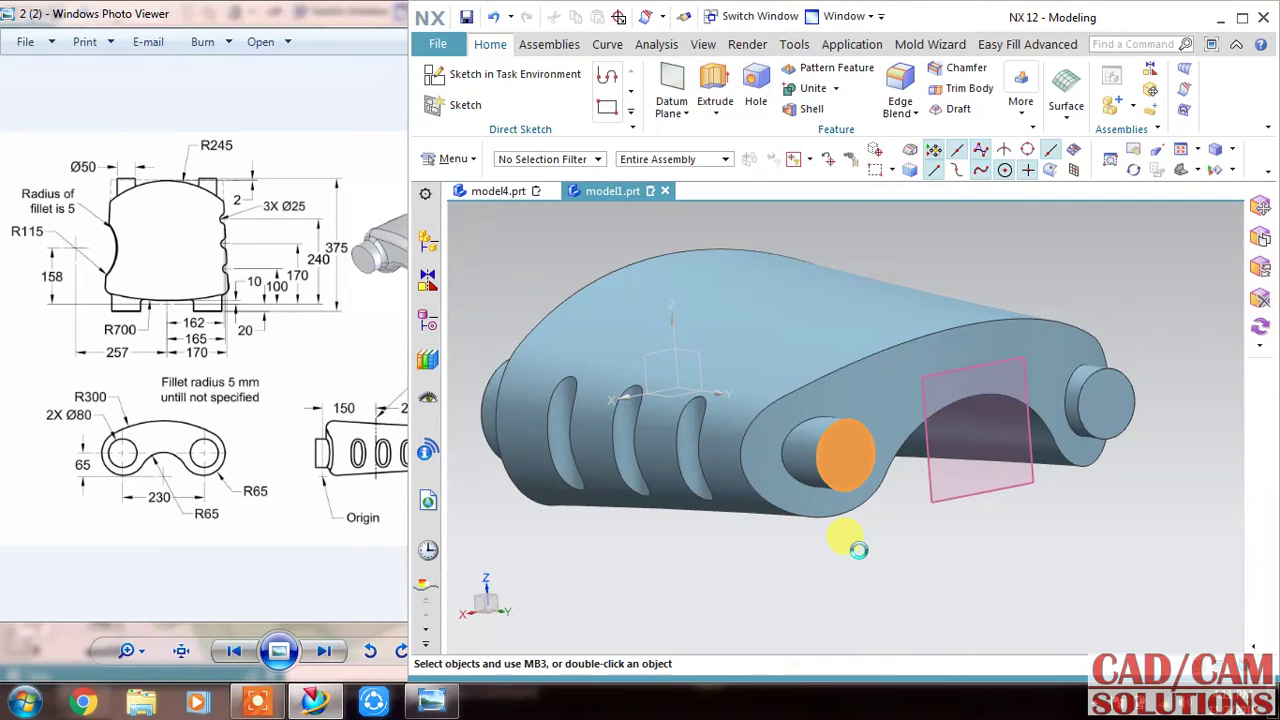
mouse_move(858, 548)
middle_mouse_down()
mouse_move(834, 543)
mouse_move(834, 529)
mouse_move(871, 560)
mouse_move(571, 503)
middle_mouse_up()
left_click(428, 318)
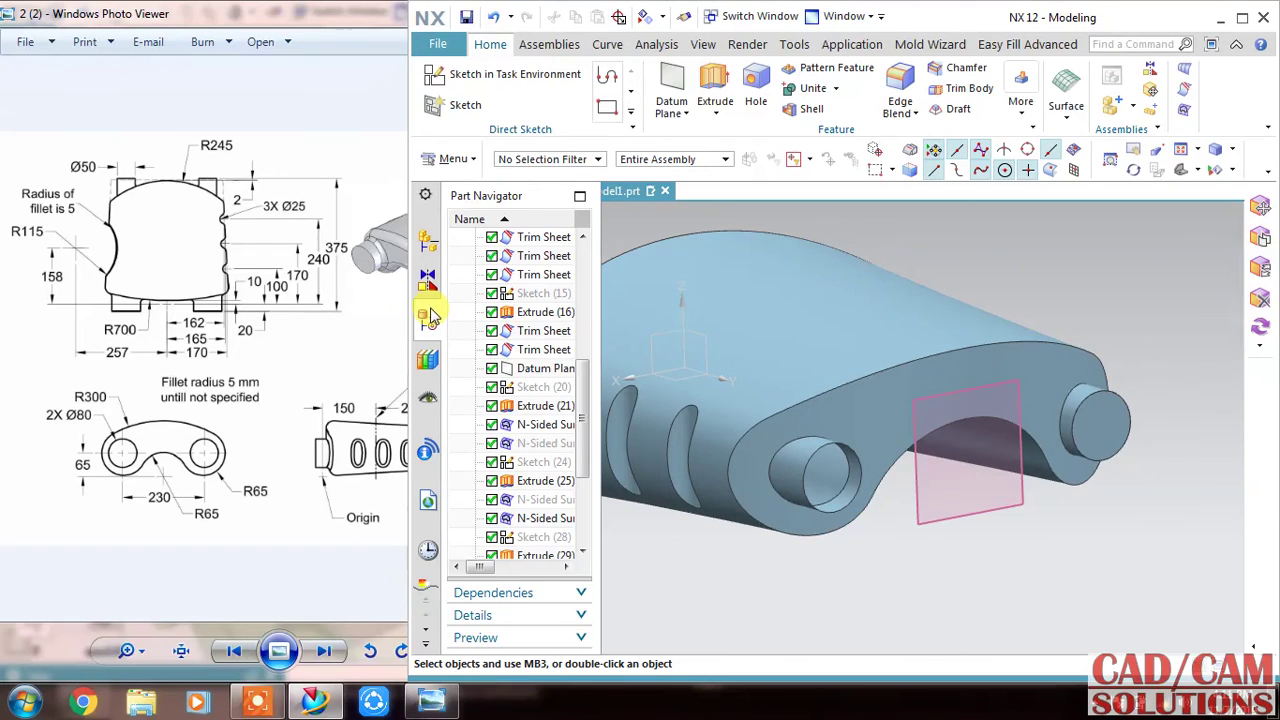
double_click(945, 14)
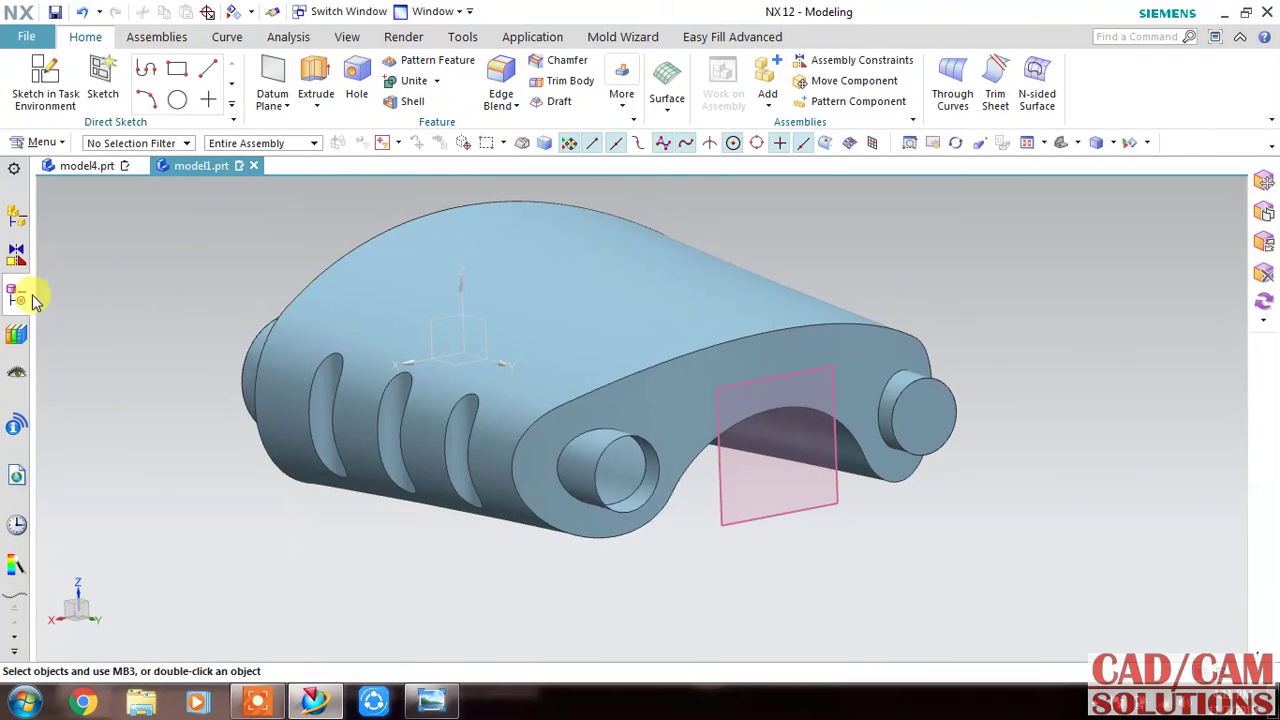
left_click(14, 302)
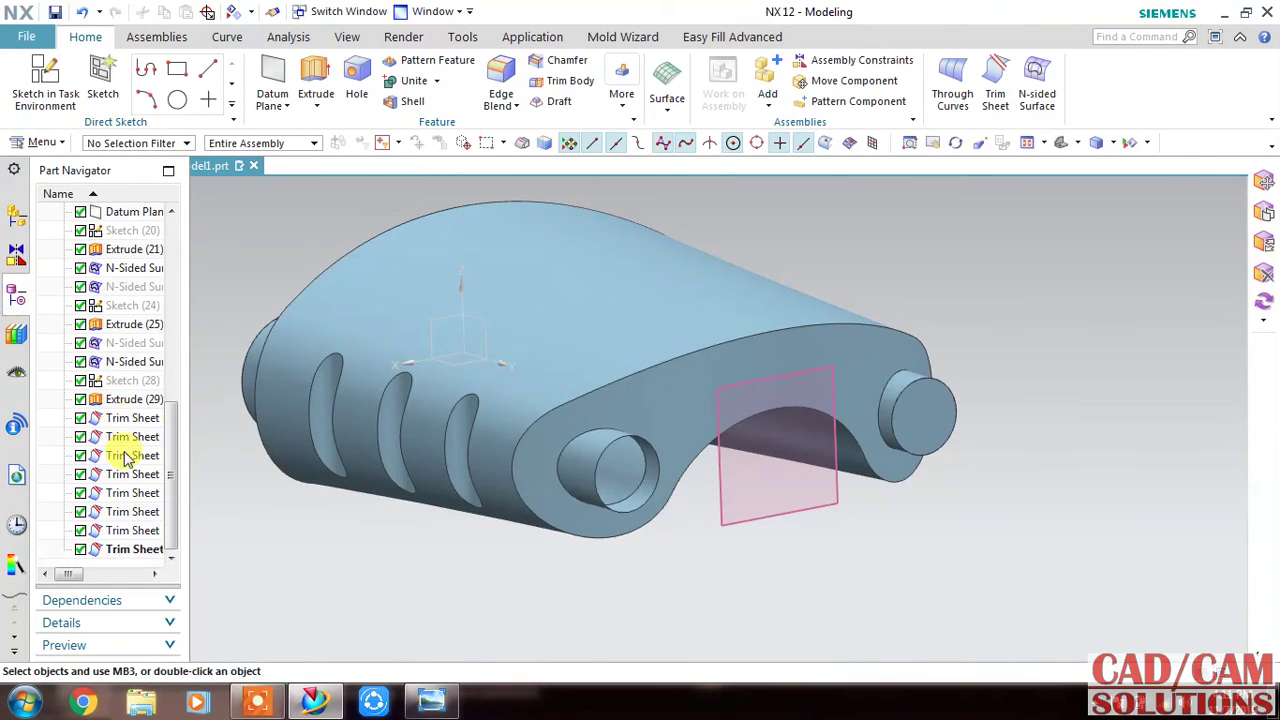
right_click(128, 345)
left_click(190, 206)
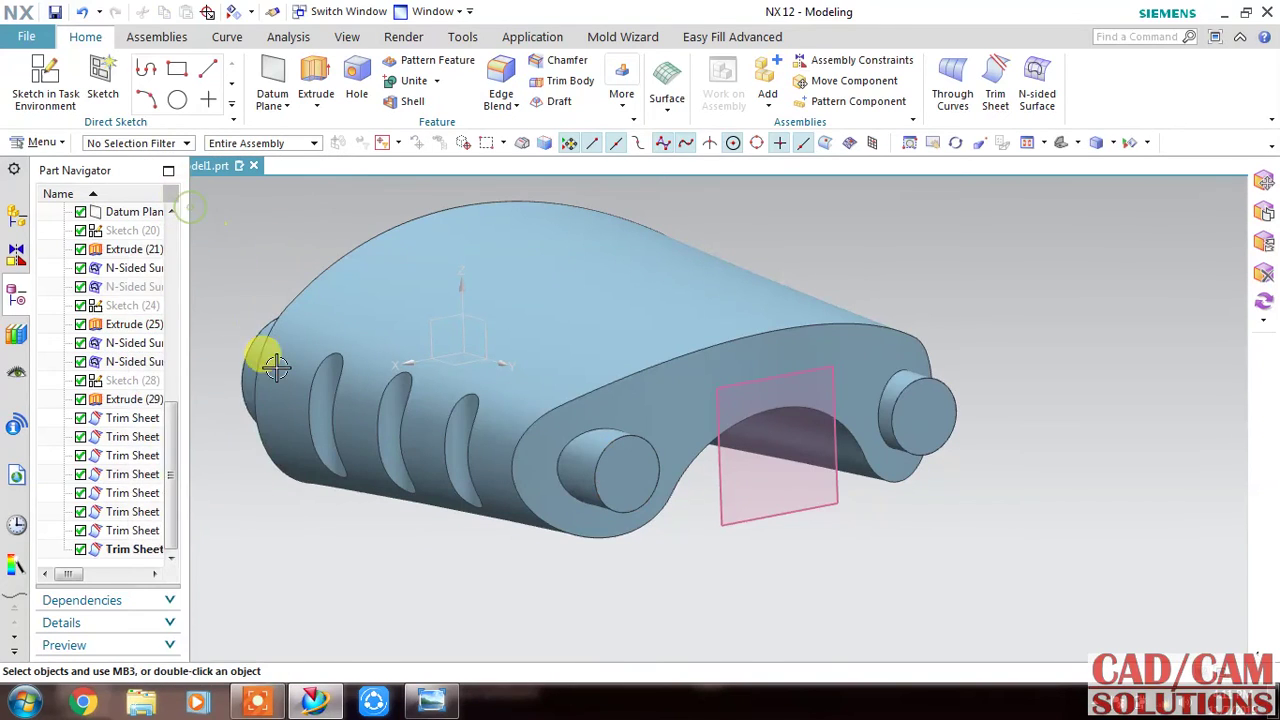
right_click(144, 288)
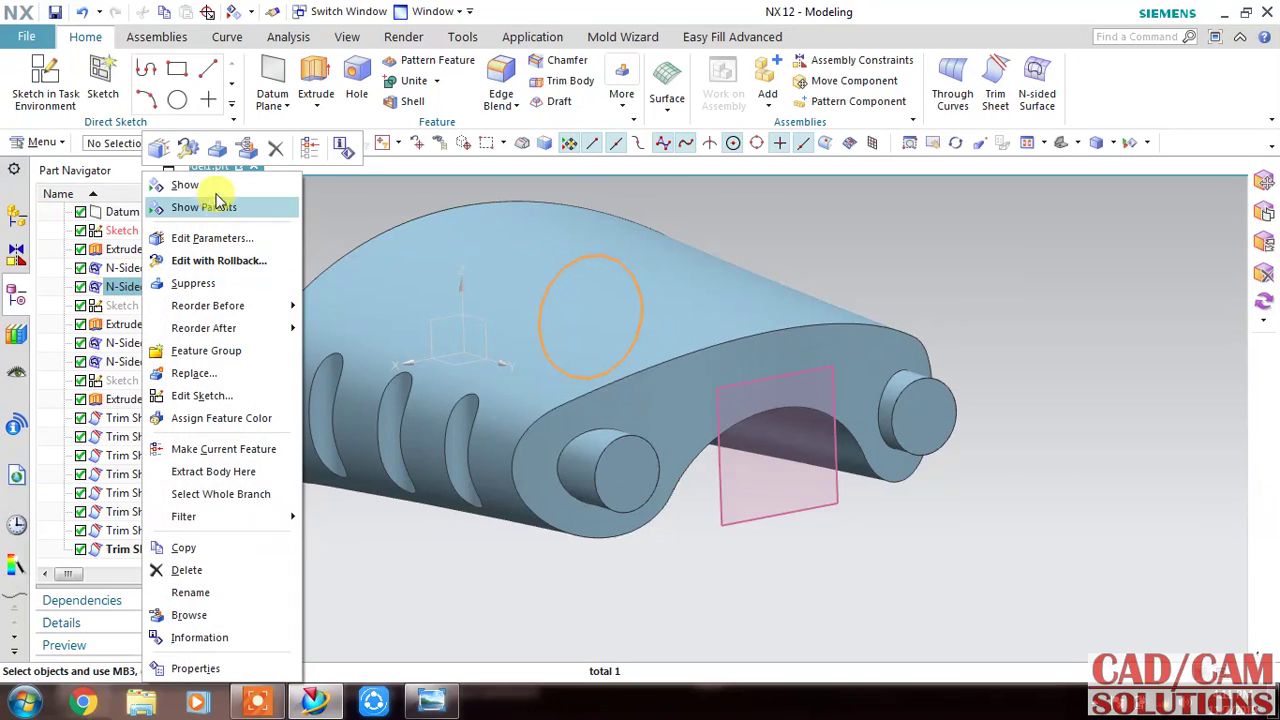
left_click(214, 178)
Hide the pink datum plane with Ctrl+B
mouse_move(322, 485)
middle_mouse_down()
mouse_move(371, 443)
mouse_move(406, 451)
mouse_move(386, 434)
mouse_move(409, 491)
middle_mouse_up()
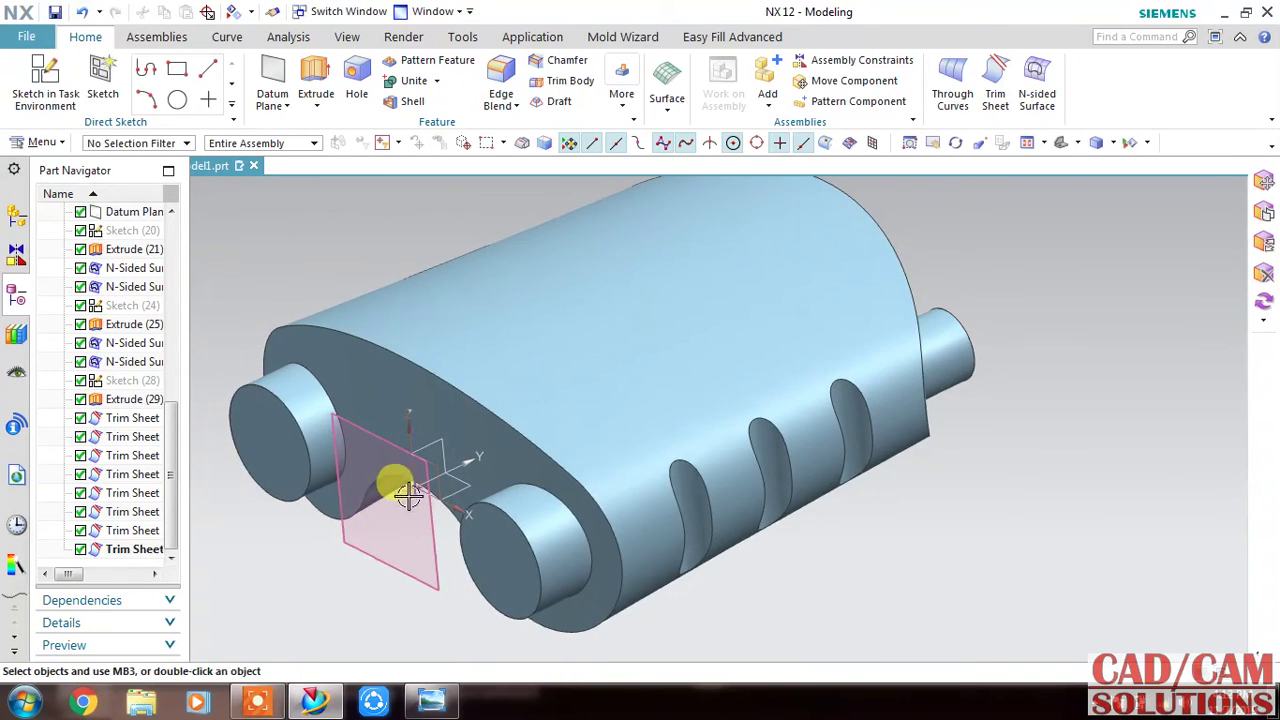
mouse_move(806, 583)
middle_mouse_down()
mouse_move(777, 514)
mouse_move(749, 549)
mouse_move(791, 527)
middle_mouse_up()
key("ctrl+b")
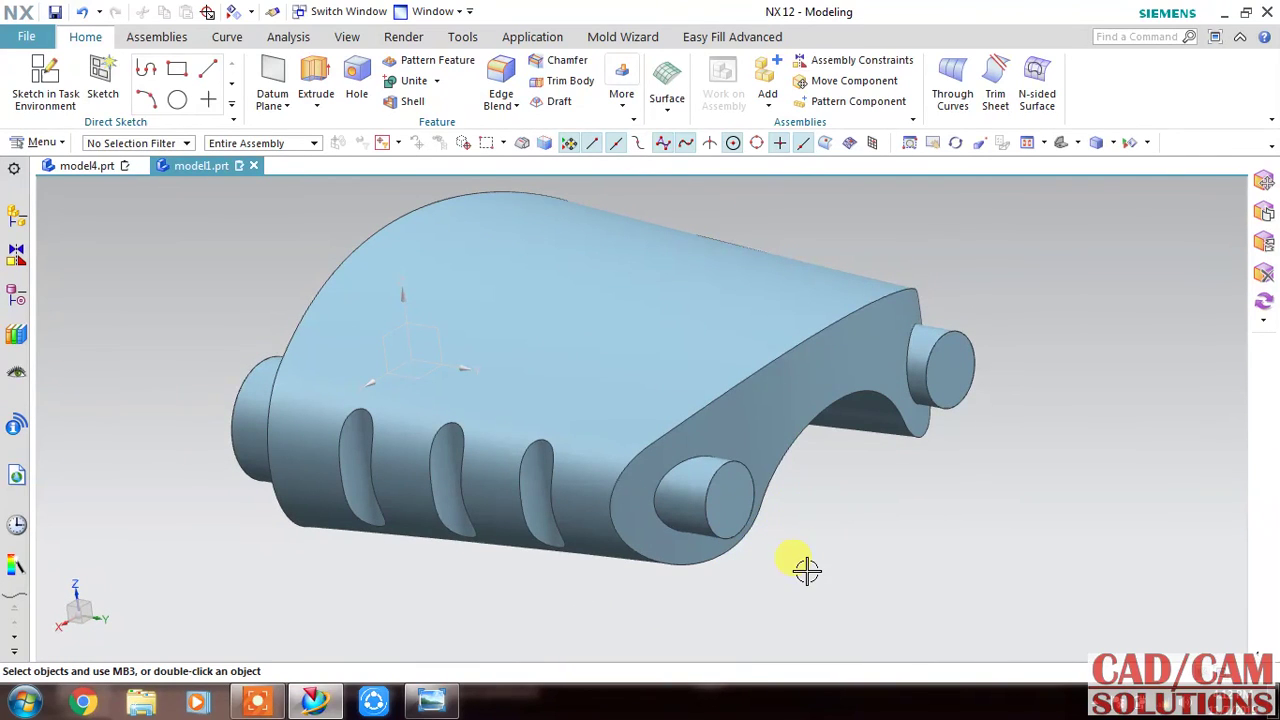
mouse_move(343, 533)
middle_mouse_down()
mouse_move(371, 486)
mouse_move(423, 523)
mouse_move(457, 509)
mouse_move(430, 545)
mouse_move(429, 529)
middle_mouse_up()
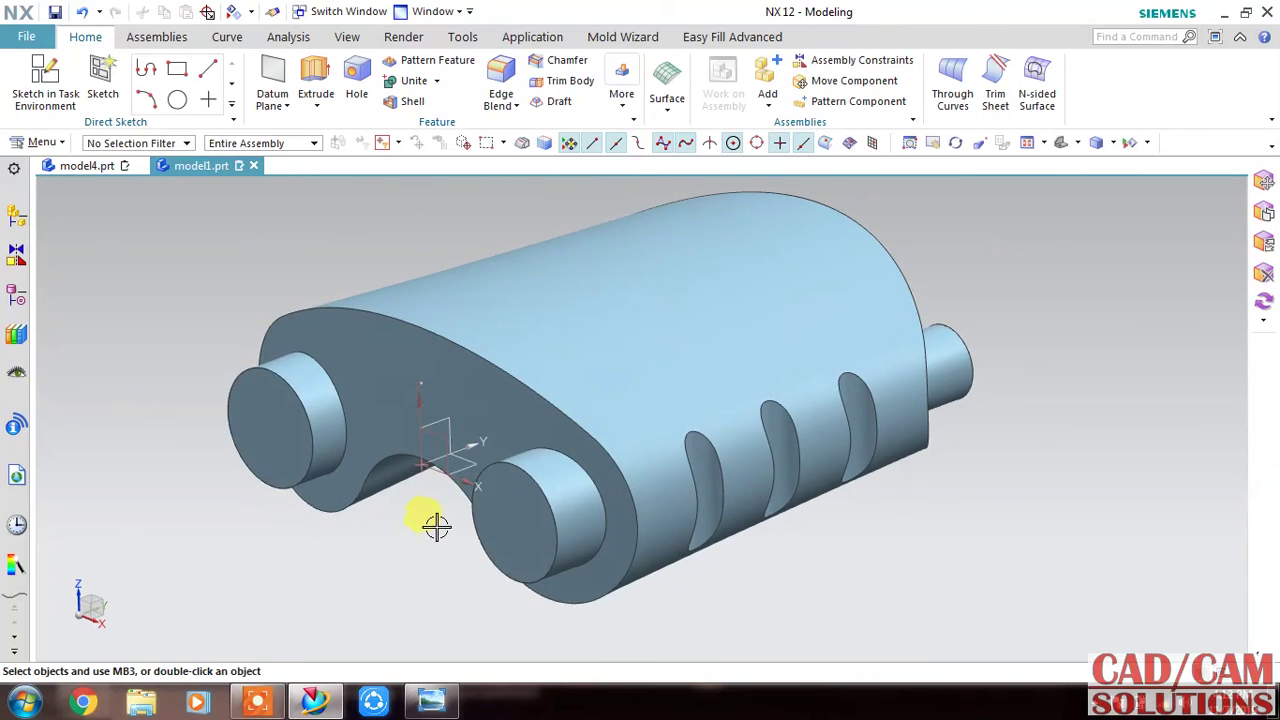
scroll(437, 525, "down", 2)
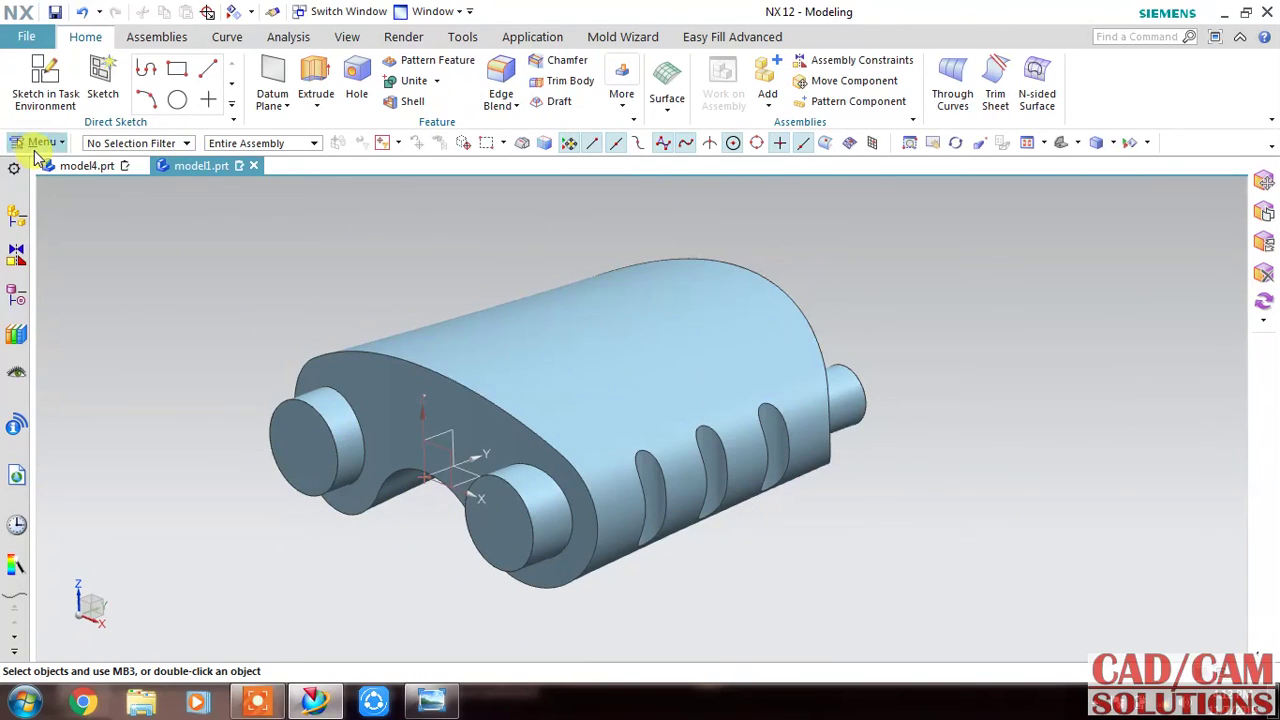
Start a Sew with the main curved surface as target, adding the lobed end face and boss faces
left_click(38, 143)
mouse_move(50, 234)
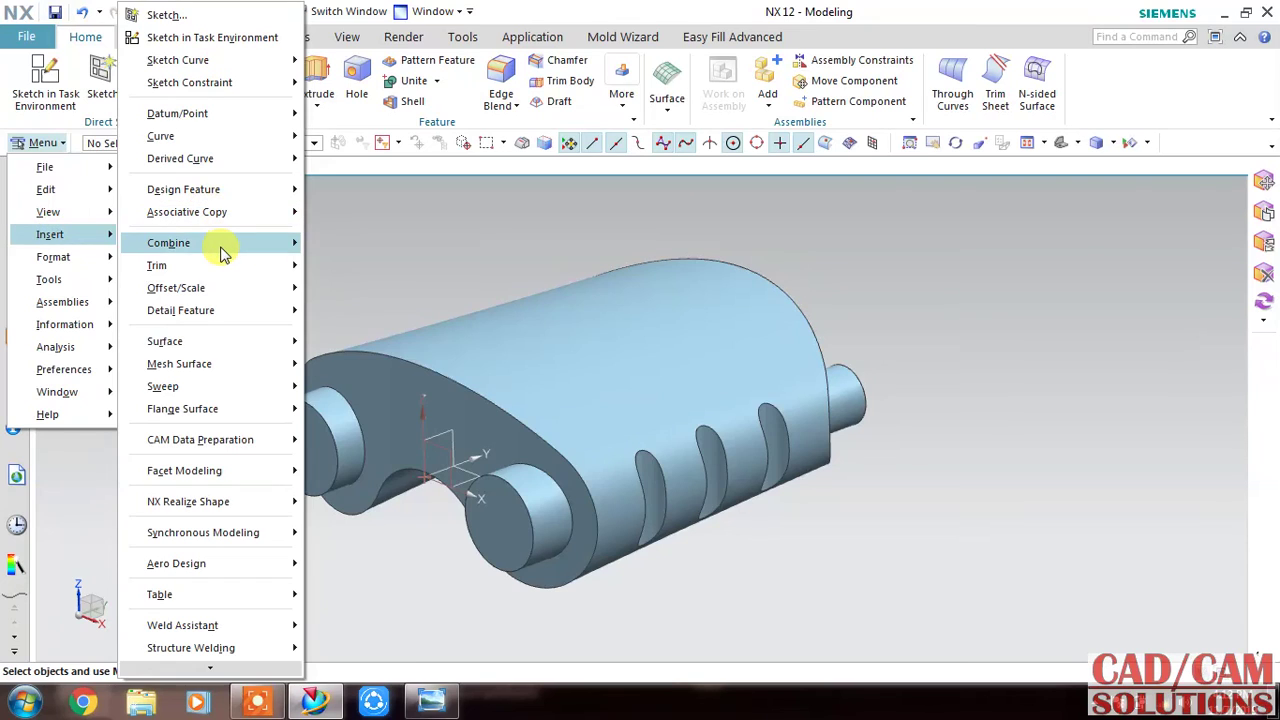
mouse_move(168, 243)
left_click(345, 398)
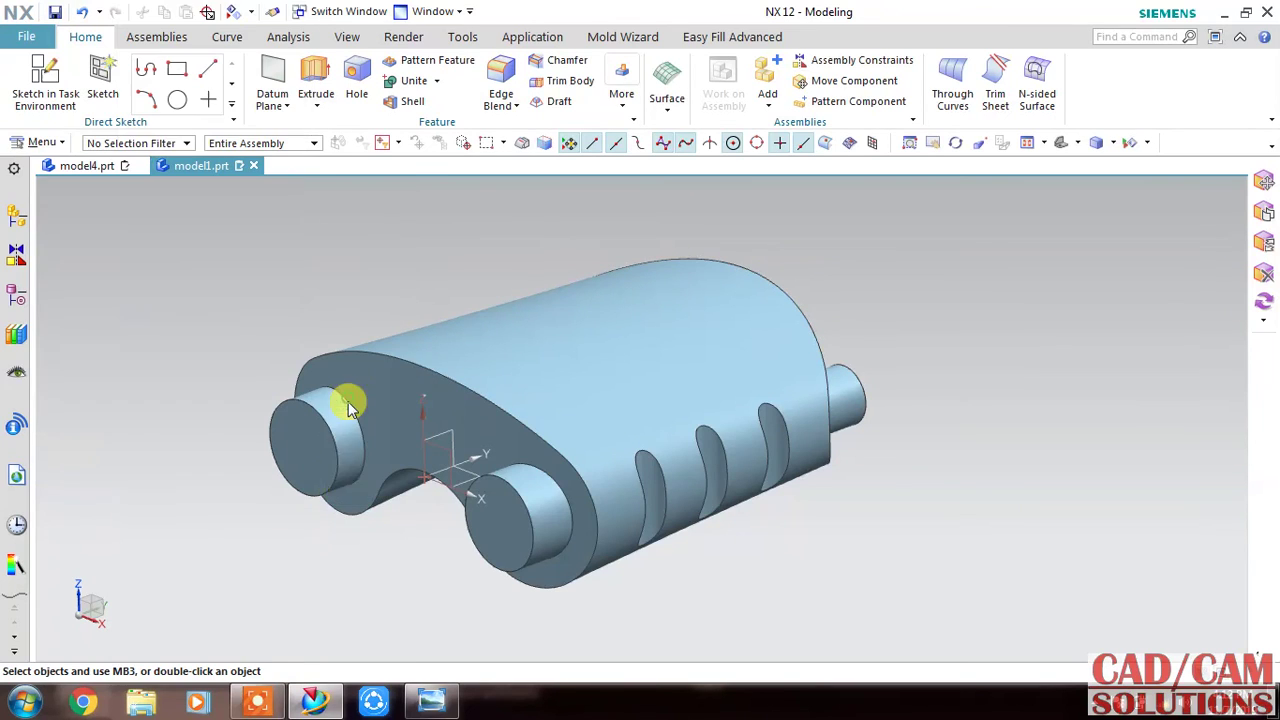
left_click(580, 434)
left_click(478, 405)
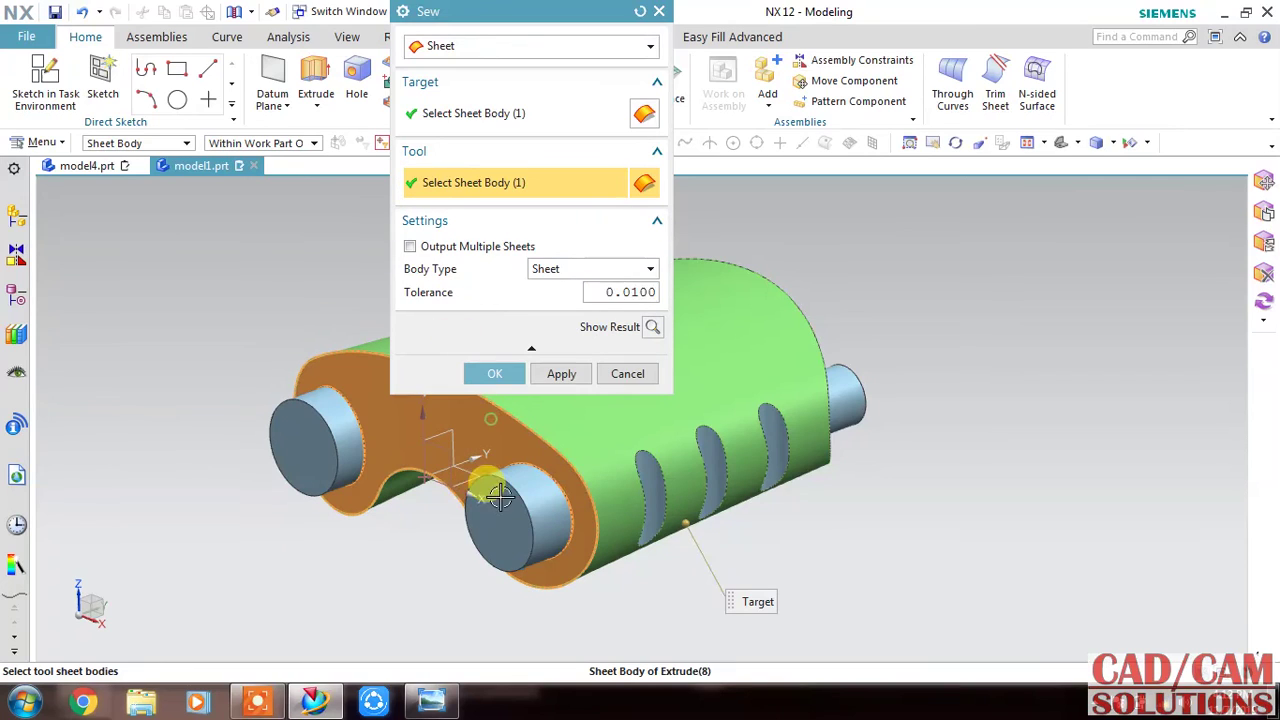
left_click(543, 507)
left_click(505, 520)
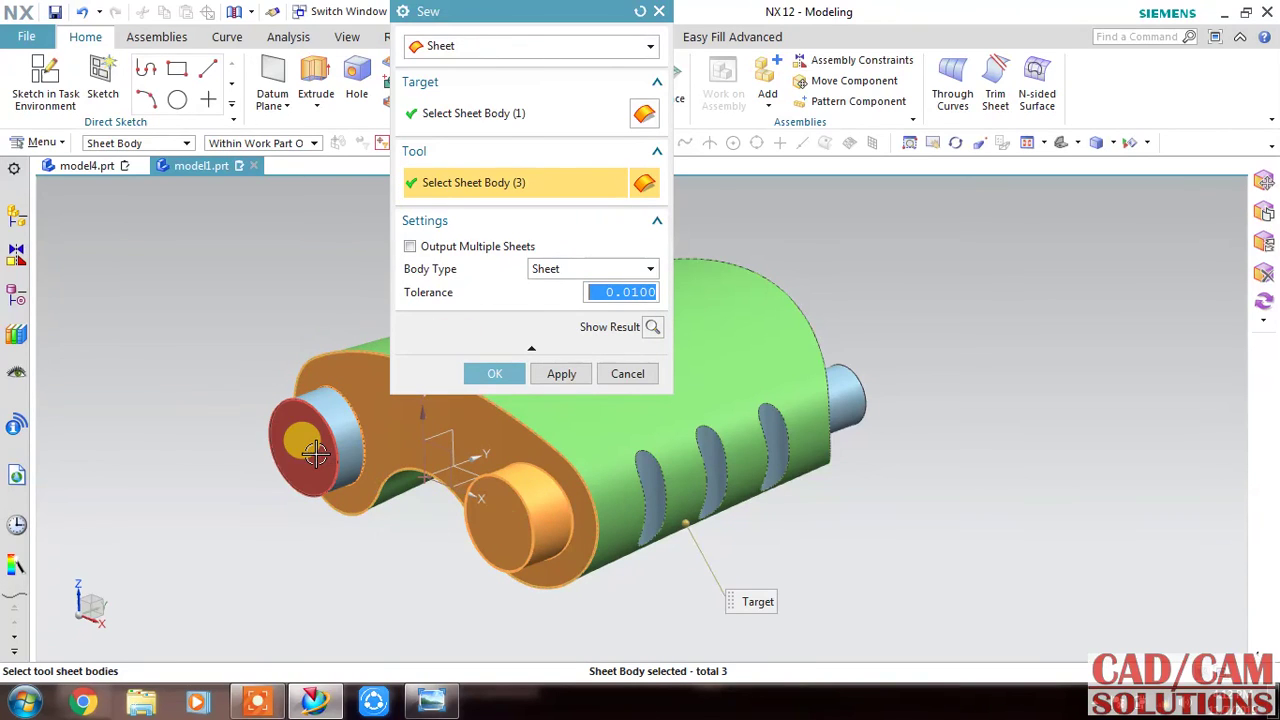
left_click(305, 440)
left_click(380, 465)
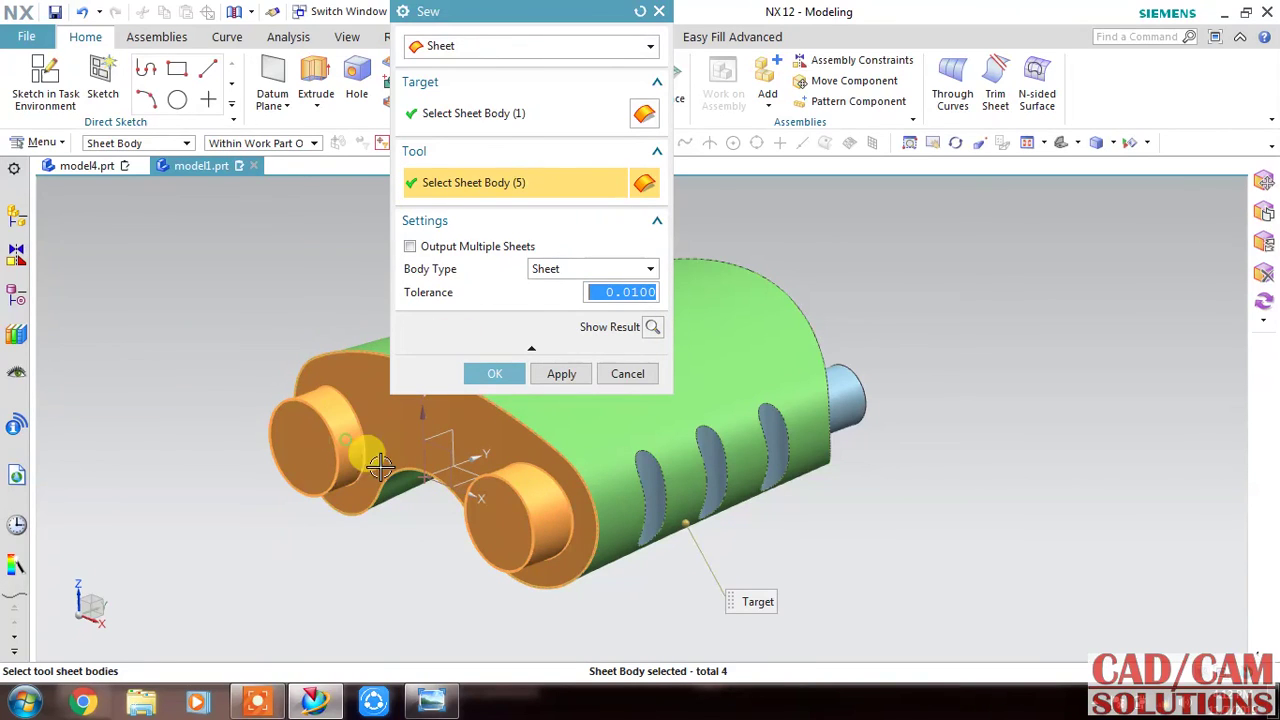
Add the slot faces, oval side face, left end face and remaining cylinder face as tools
left_click(649, 477)
left_click(778, 425)
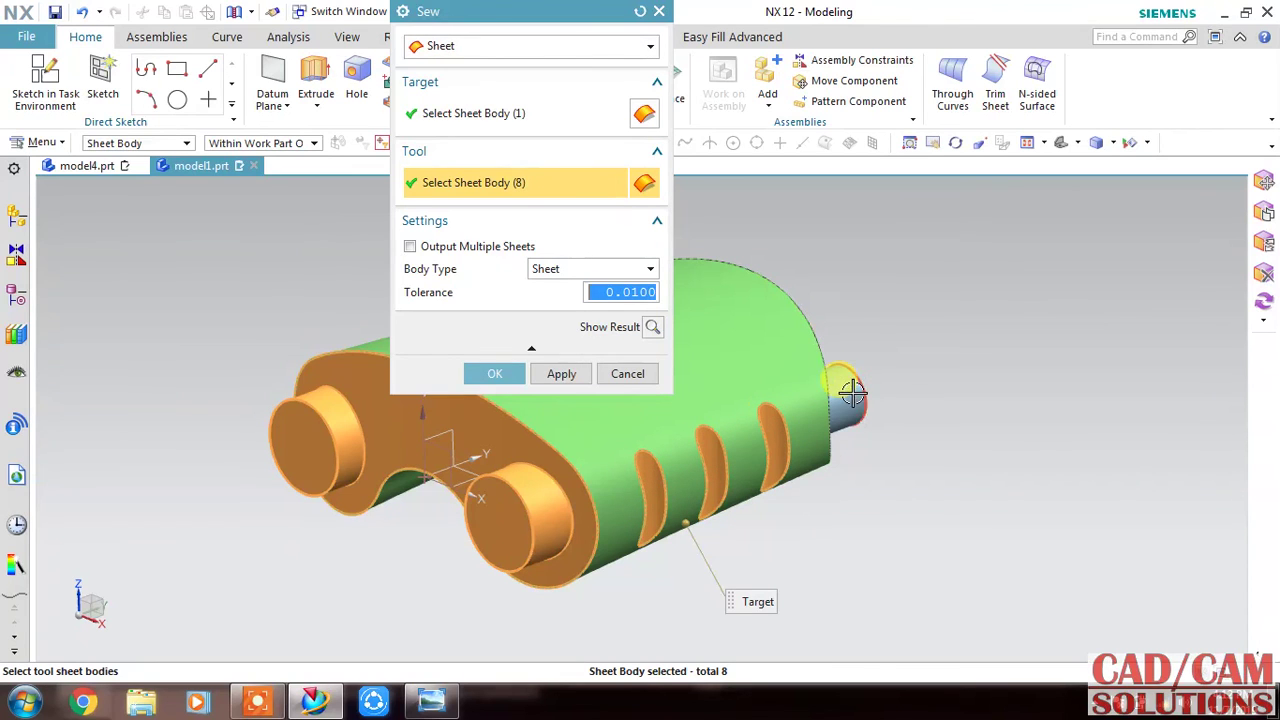
mouse_move(911, 467)
middle_mouse_down()
mouse_move(946, 457)
mouse_move(779, 437)
middle_mouse_up()
left_click(657, 451)
left_click(470, 474)
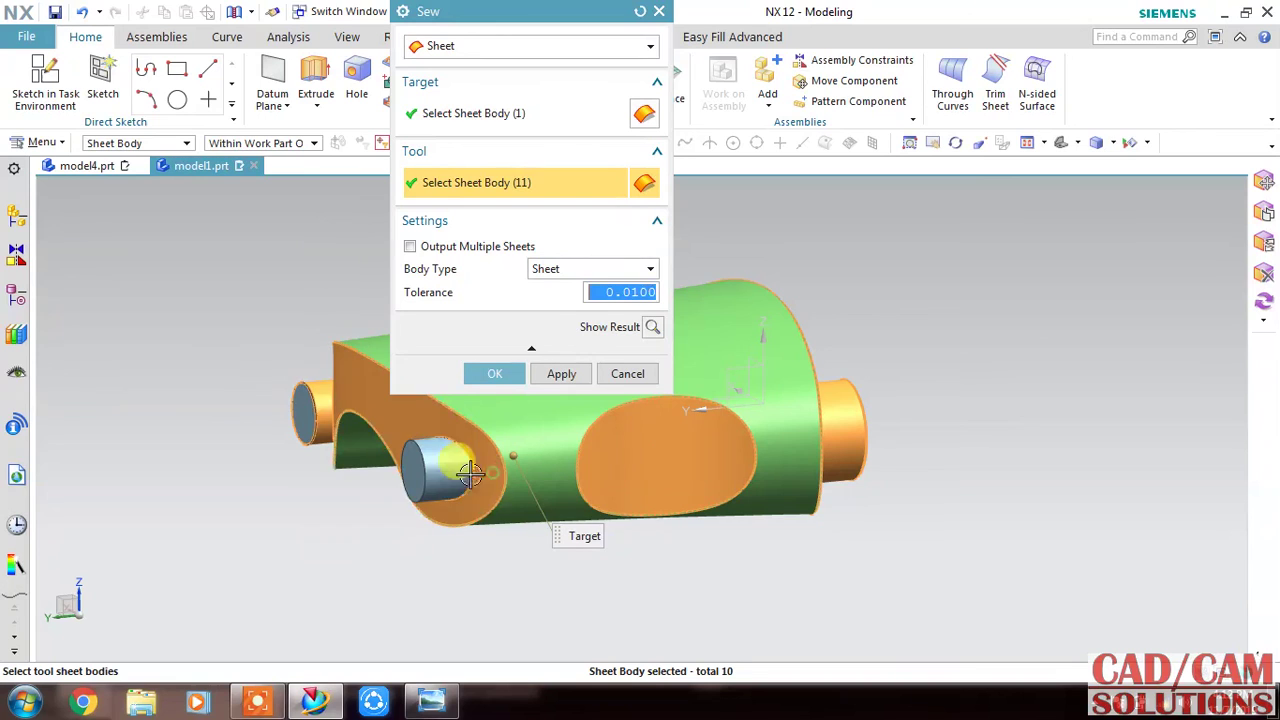
left_click(441, 467)
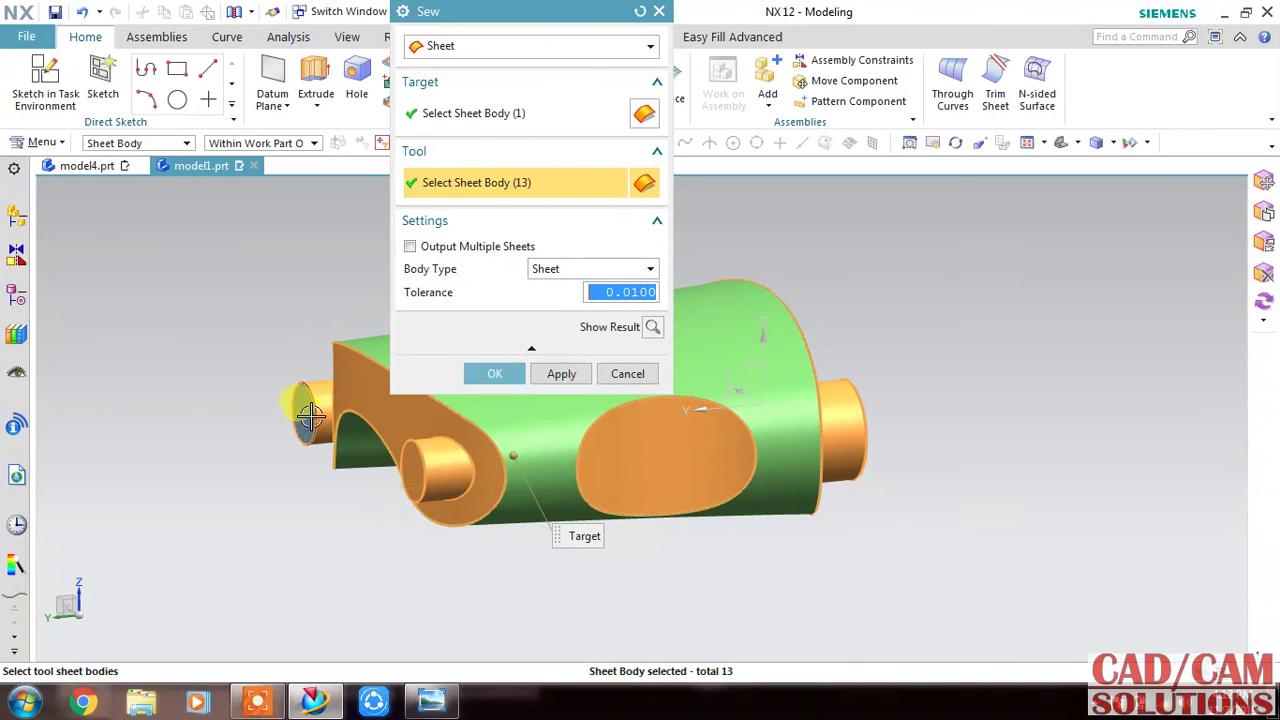
Sew the 14 tool sheets onto the target at 0.0100 tolerance
mouse_move(345, 527)
middle_mouse_down()
mouse_move(429, 486)
mouse_move(514, 503)
mouse_move(534, 515)
mouse_move(514, 523)
mouse_move(529, 531)
middle_mouse_up()
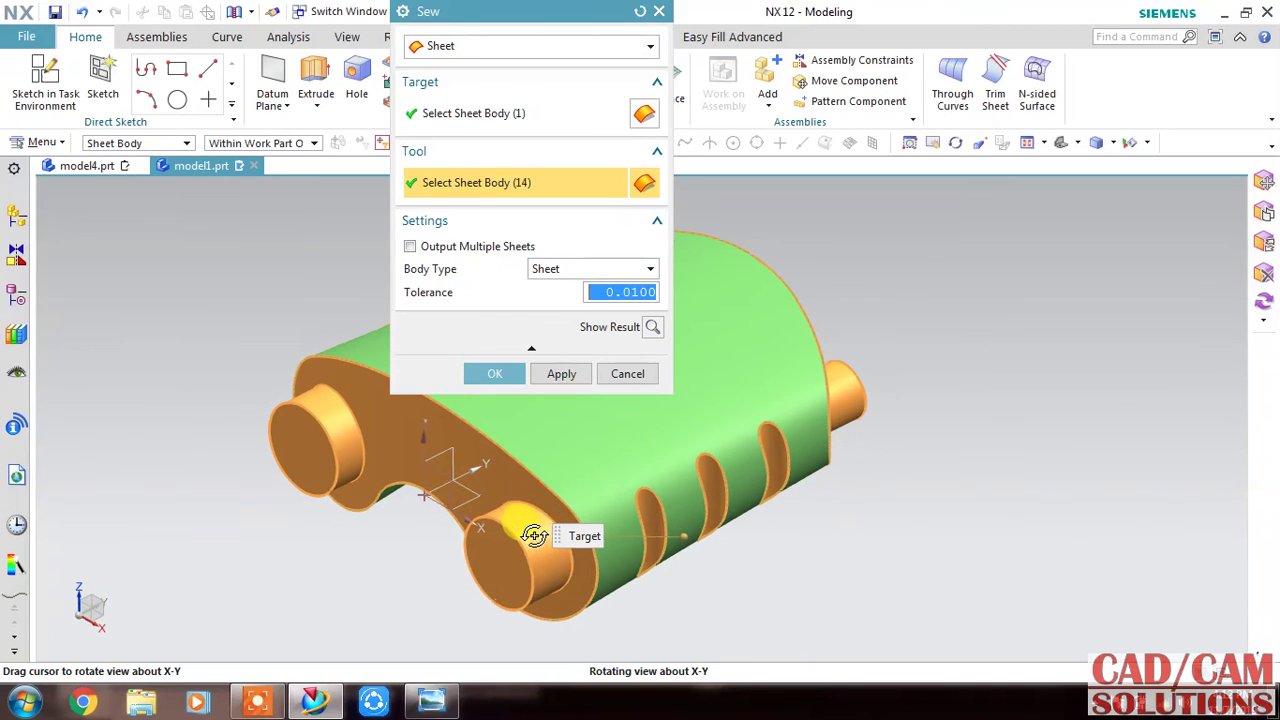
left_click_drag(476, 18, 1032, 18)
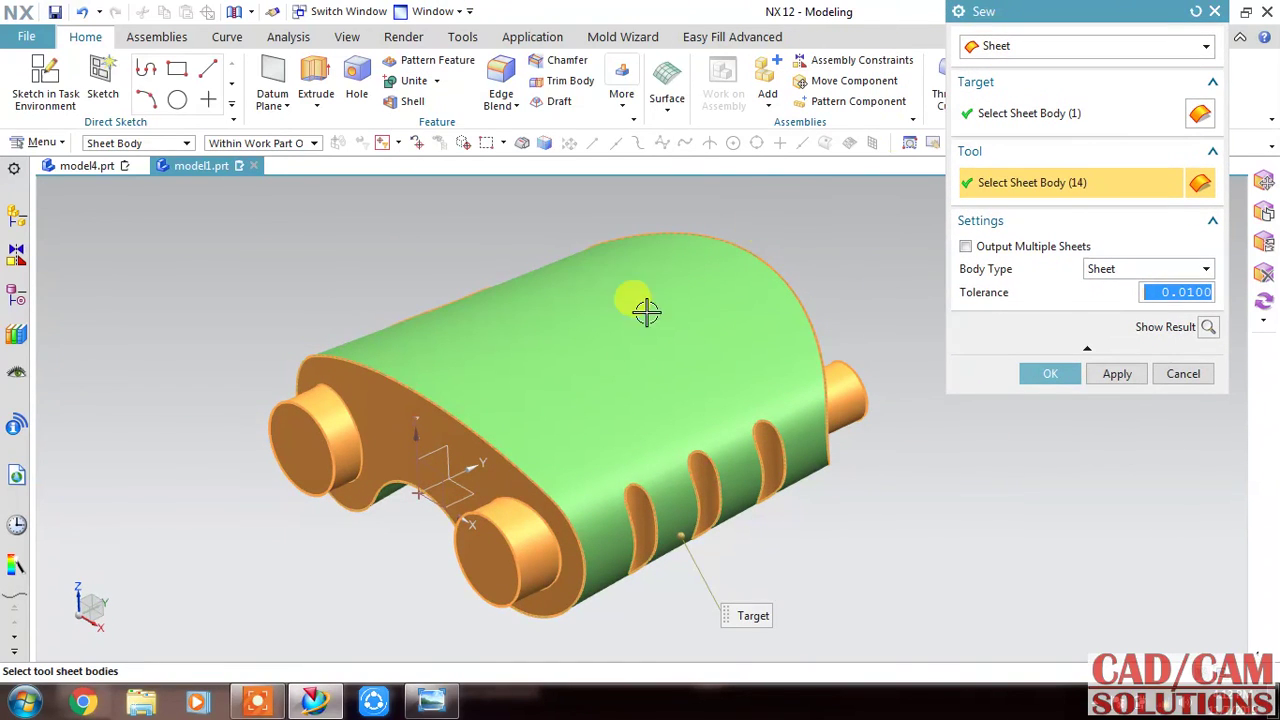
middle_click_drag(536, 347, 537, 333)
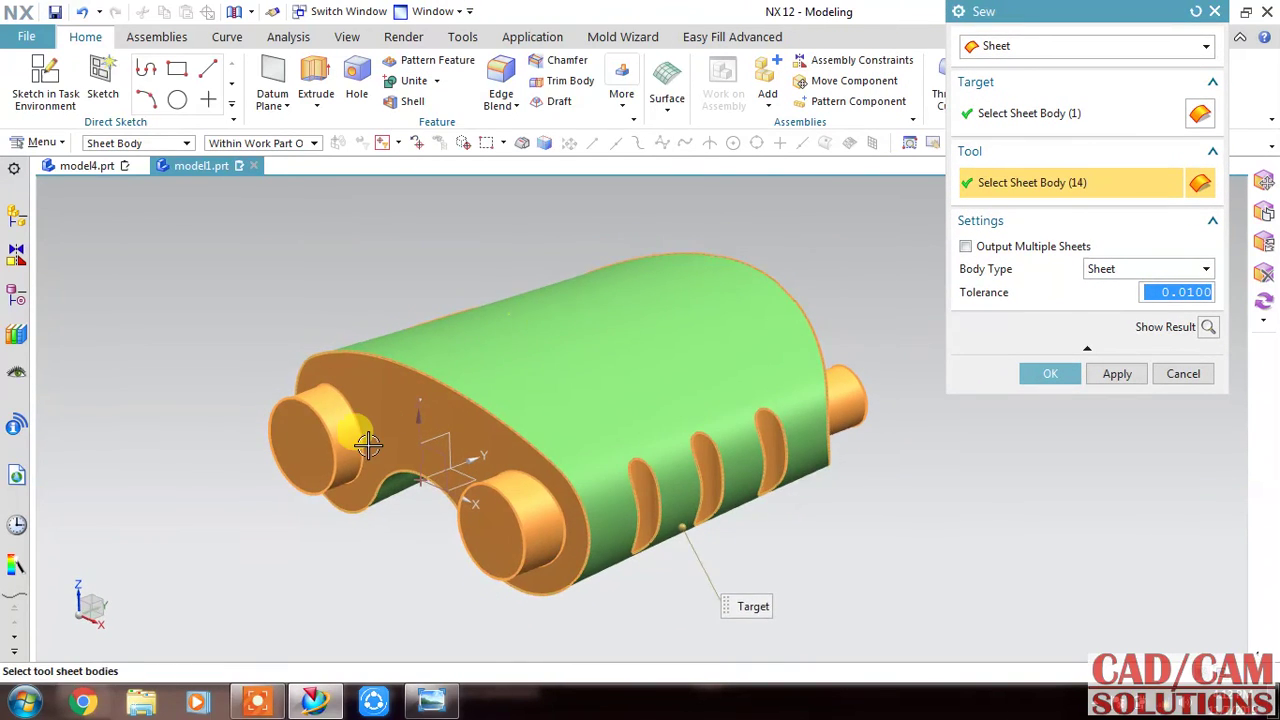
middle_click_drag(366, 434, 368, 445)
mouse_move(1072, 11)
left_mouse_down()
mouse_move(1062, 204)
mouse_move(1128, 157)
left_mouse_up()
left_click(1241, 37)
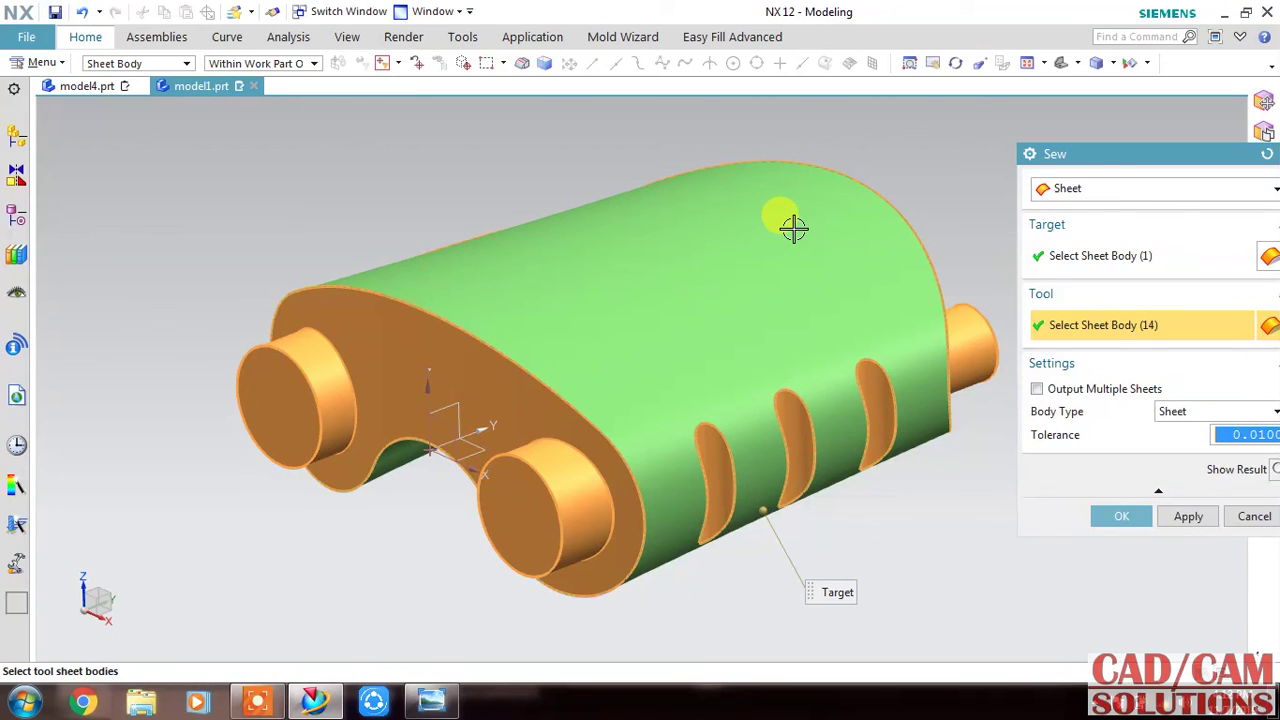
left_click(1110, 516)
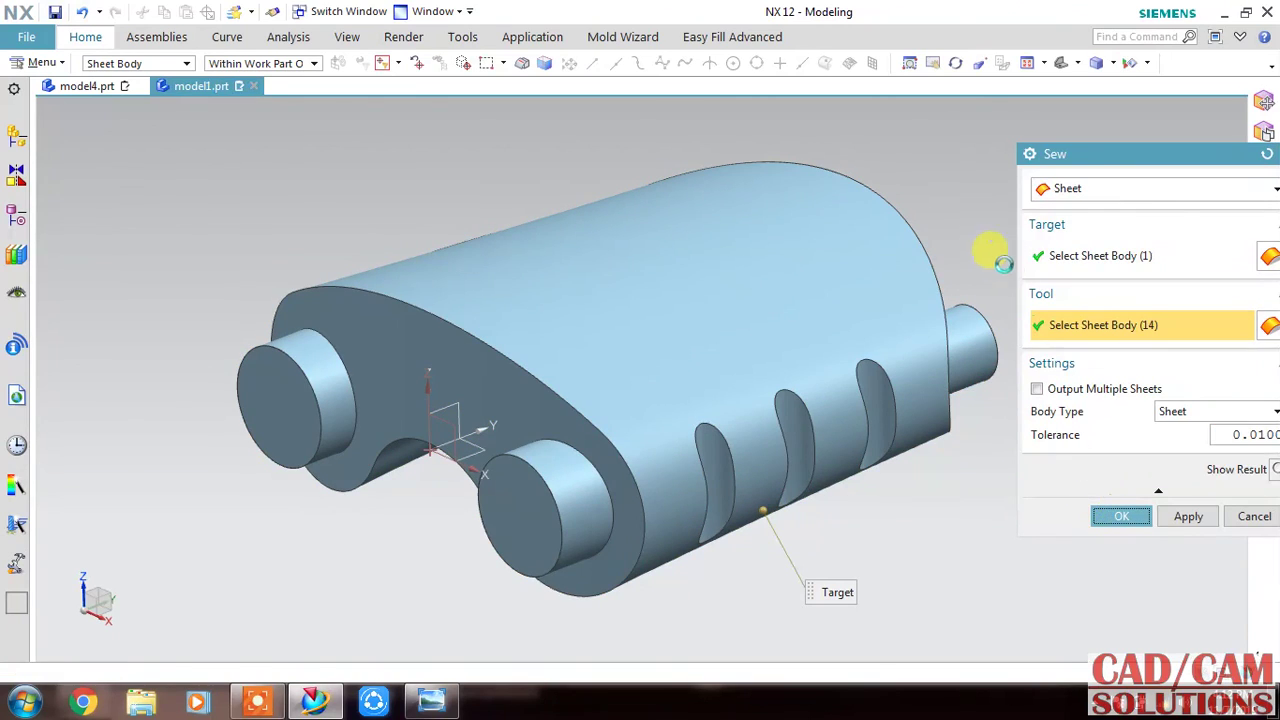
Restore the NX window and place the reference drawing viewer to its left, beside the model
left_click(1242, 38)
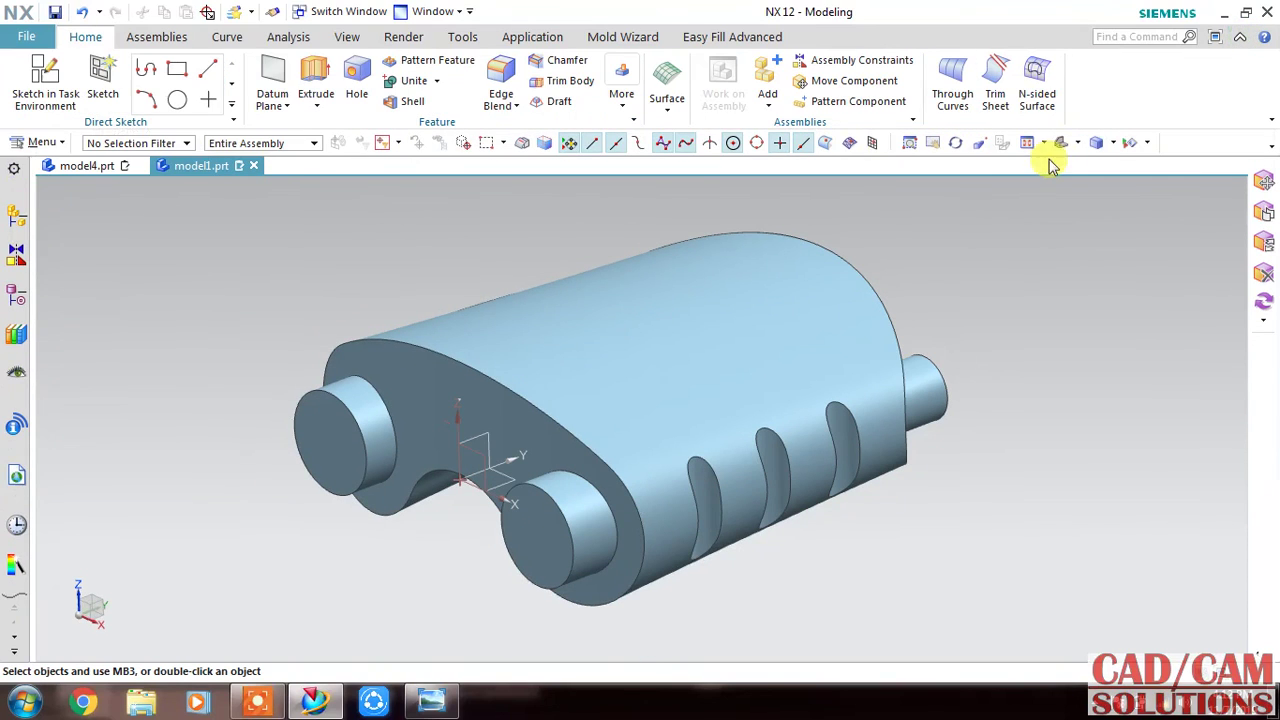
left_click(432, 700)
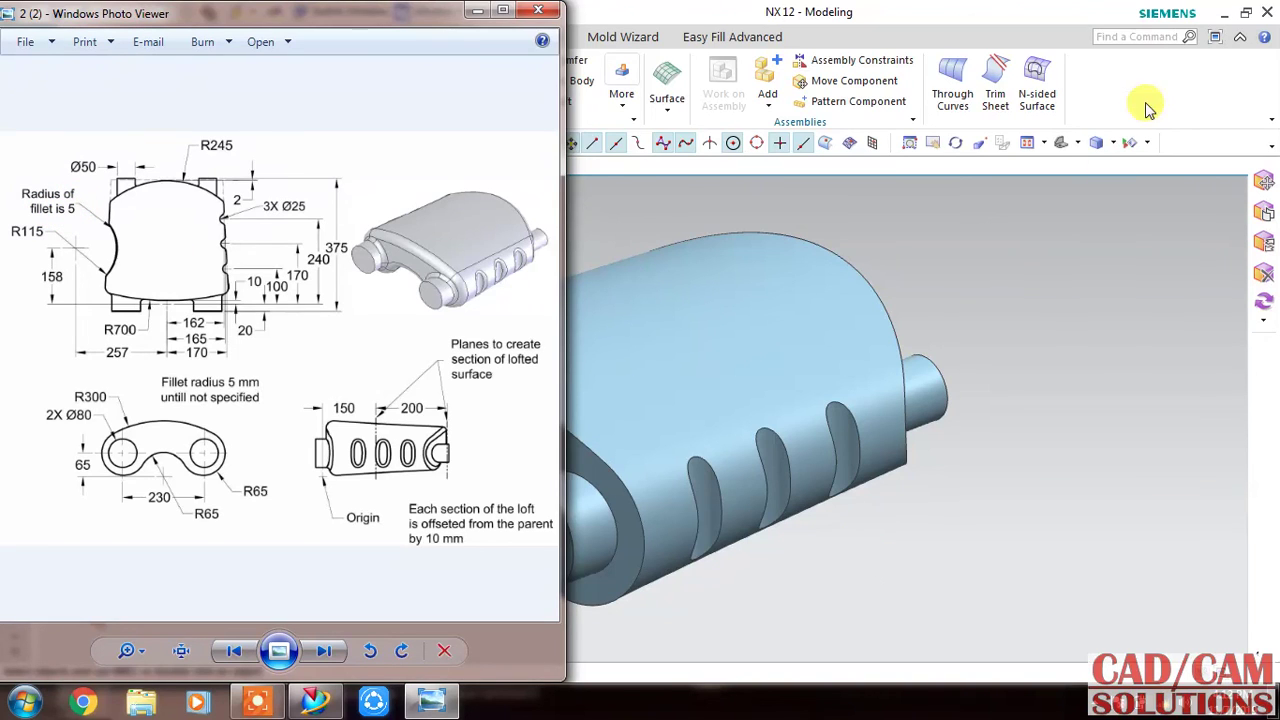
left_click(1243, 13)
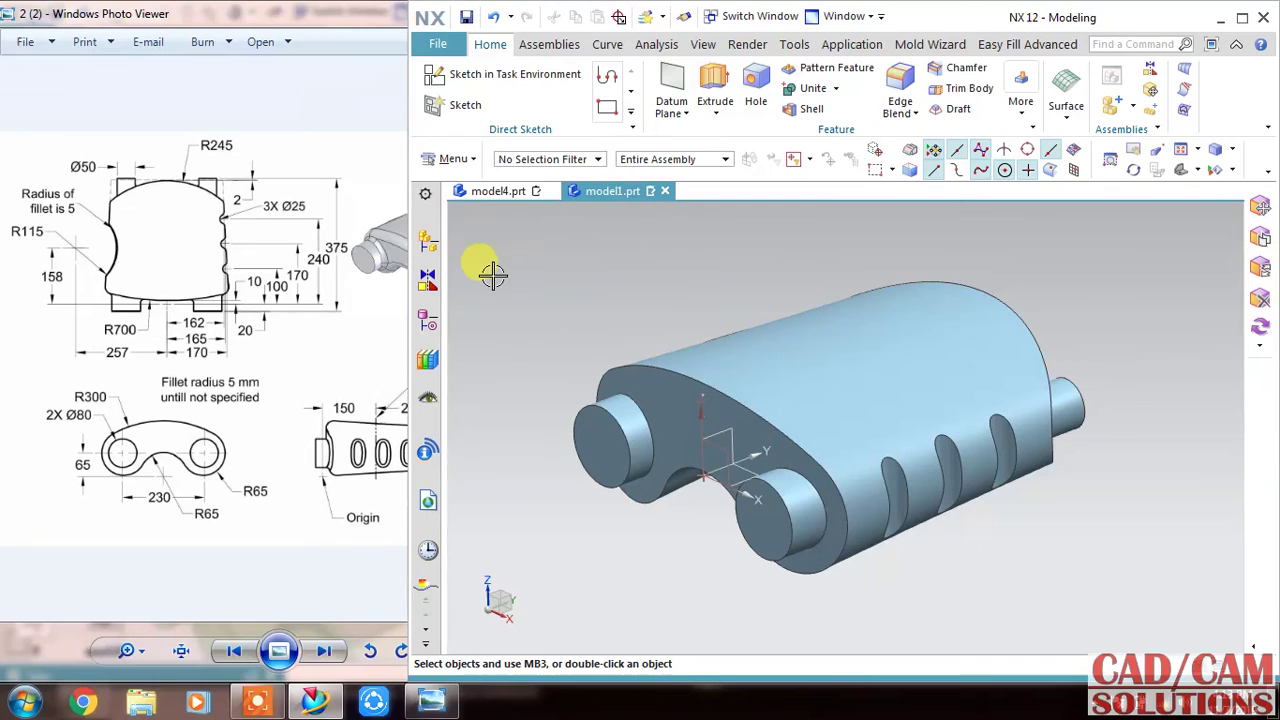
left_click_drag(320, 18, 172, 12)
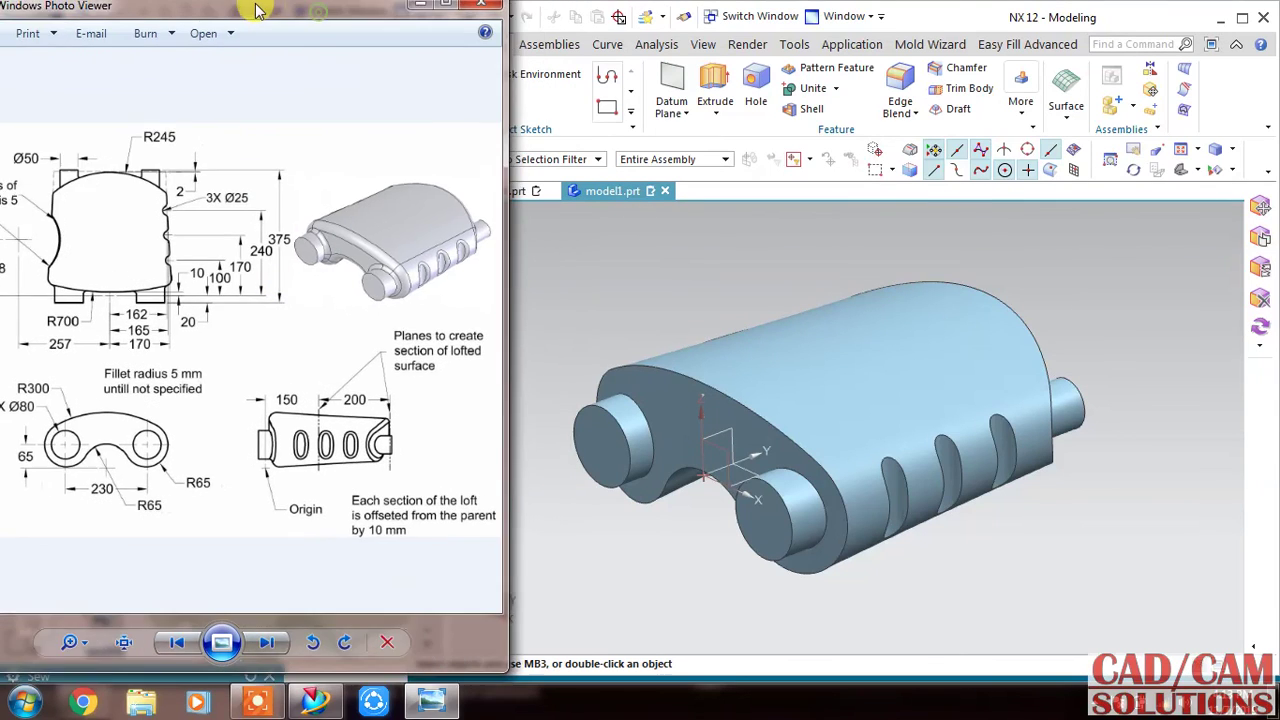
double_click(172, 12)
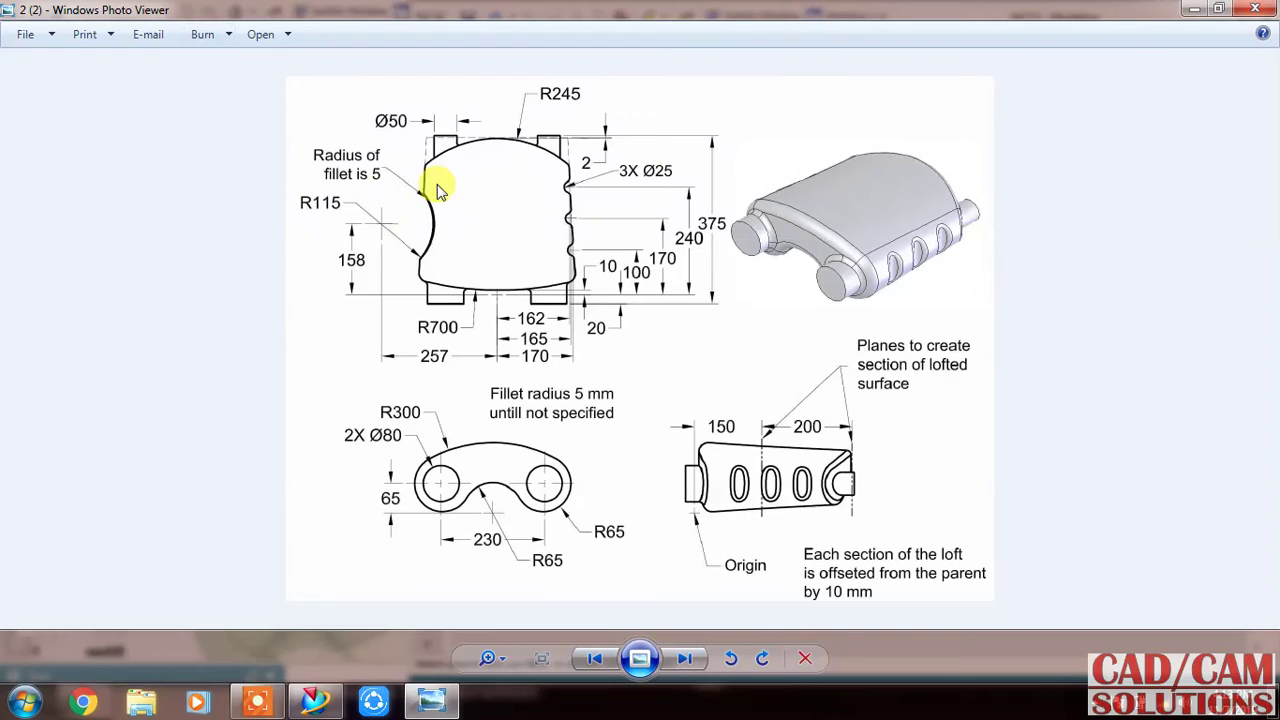
left_click(1216, 10)
left_click(668, 210)
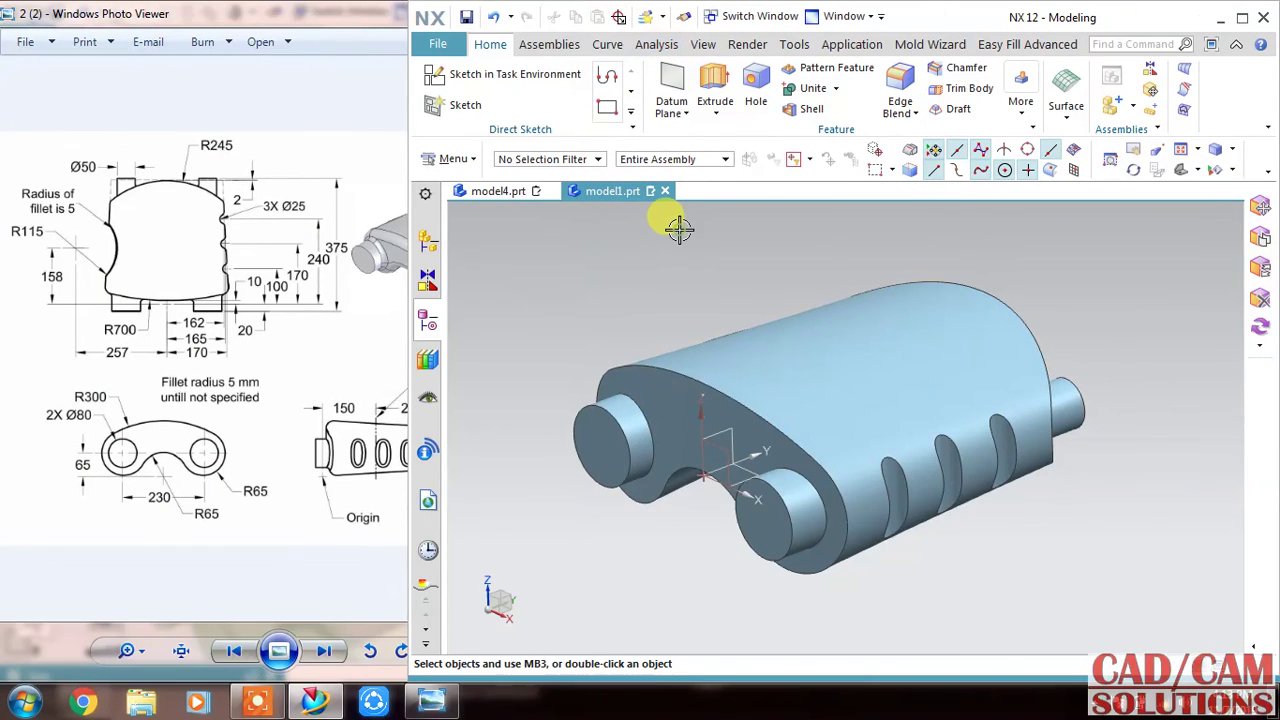
left_click_drag(336, 22, 187, 22)
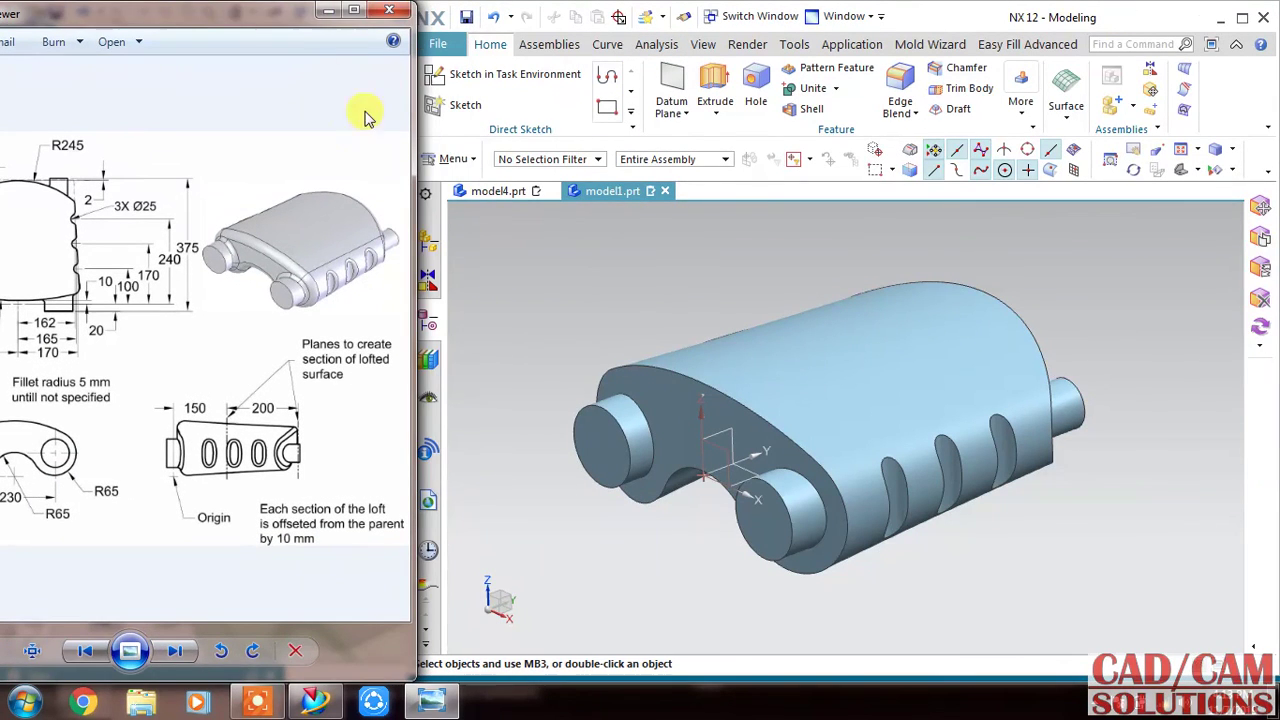
left_click(543, 266)
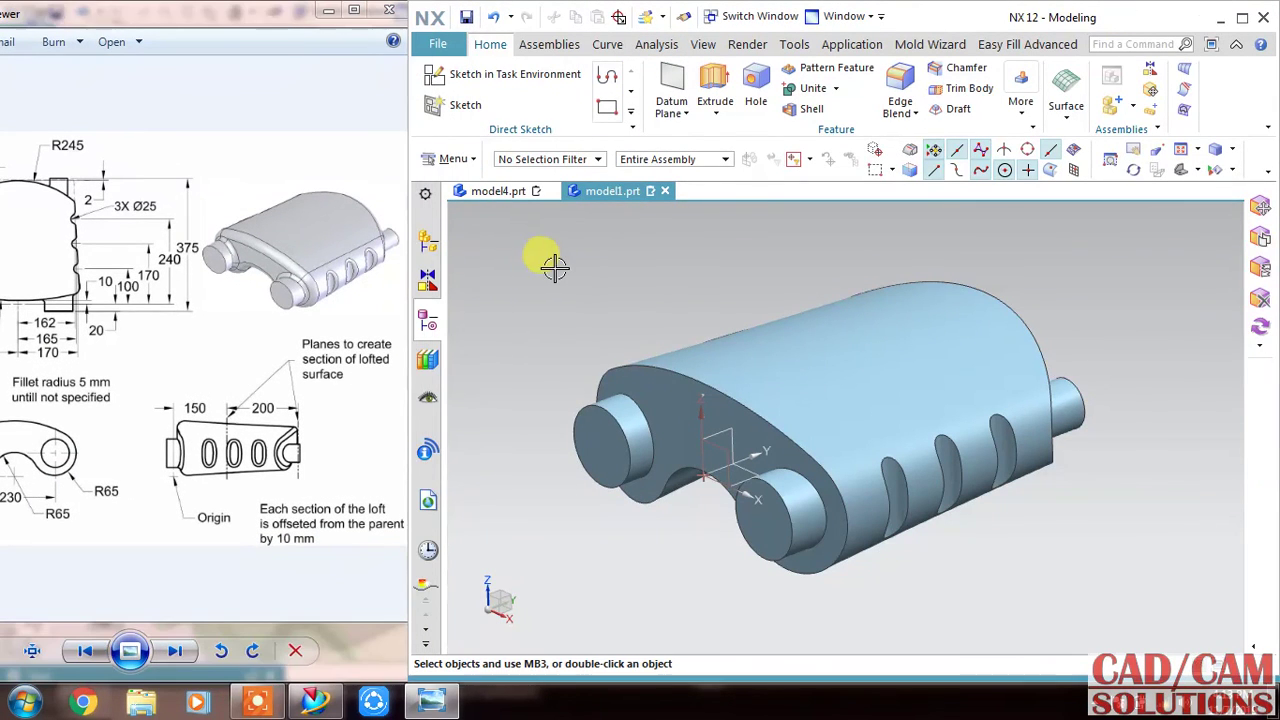
Blend the front profile edges and both cylinder end edges with a 5 mm radius
left_click(900, 88)
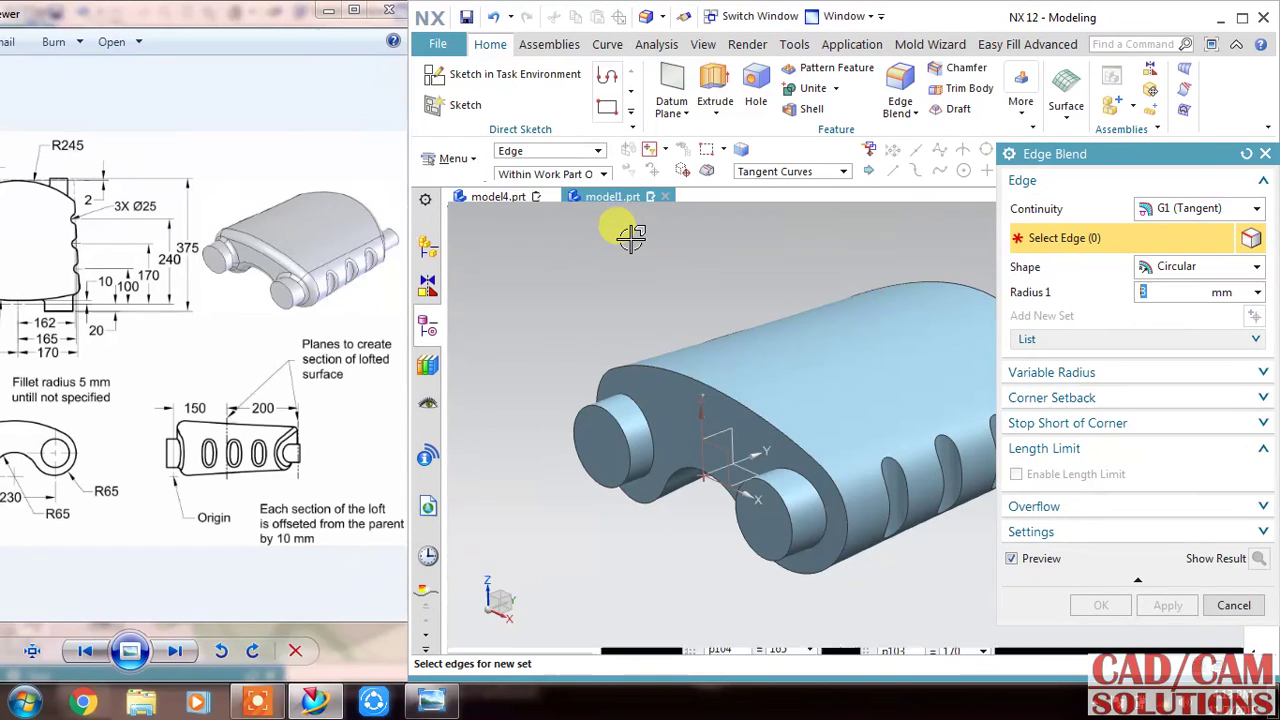
left_click(665, 345)
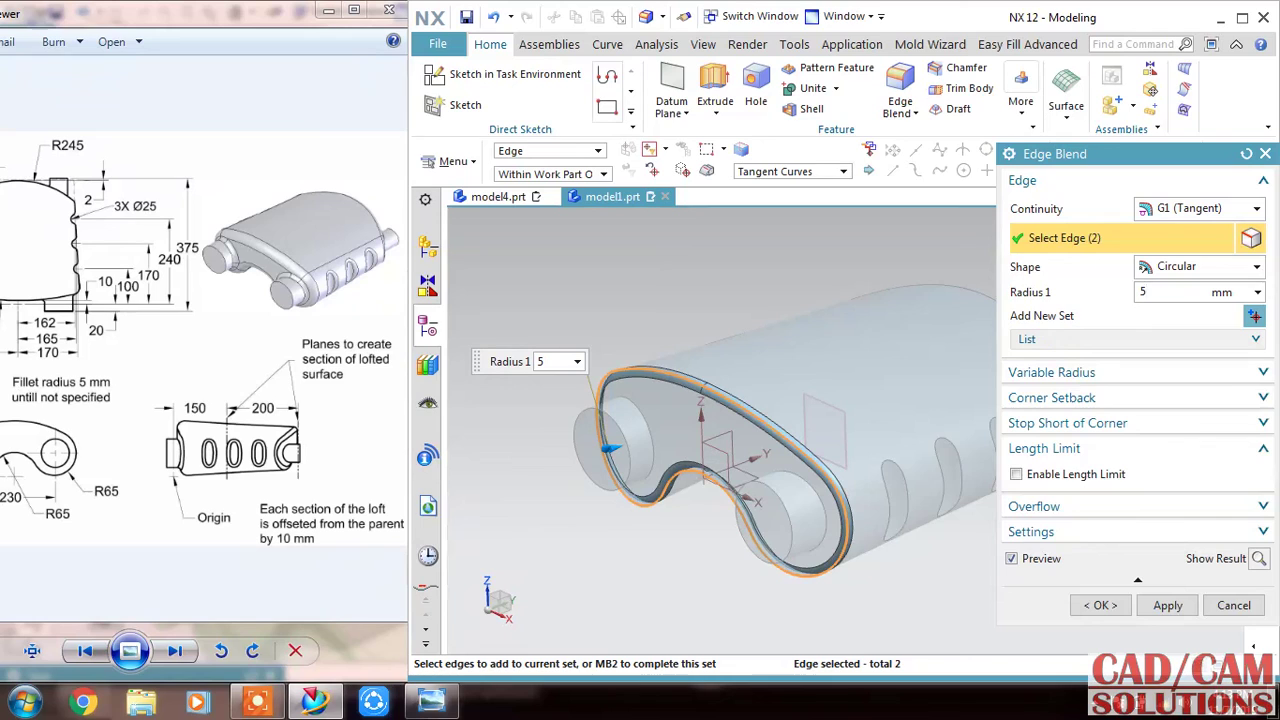
left_click(1168, 605)
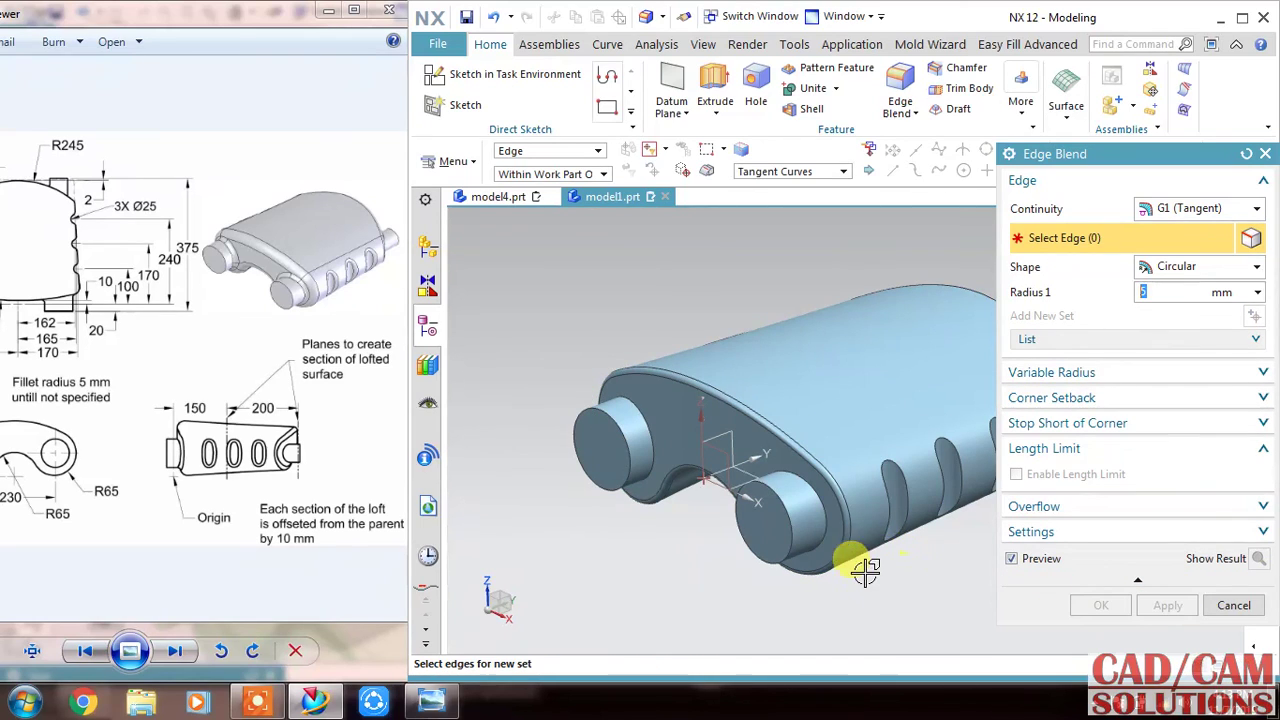
left_click(820, 508)
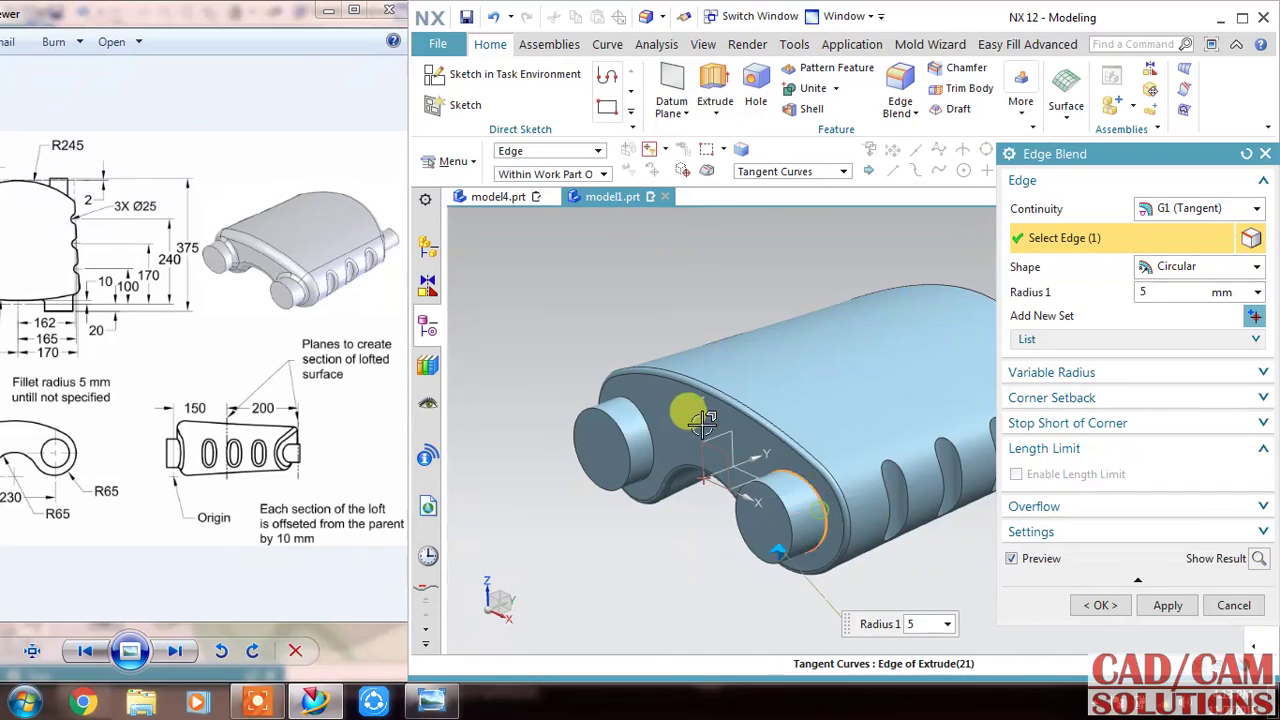
left_click(650, 430)
left_click(1168, 606)
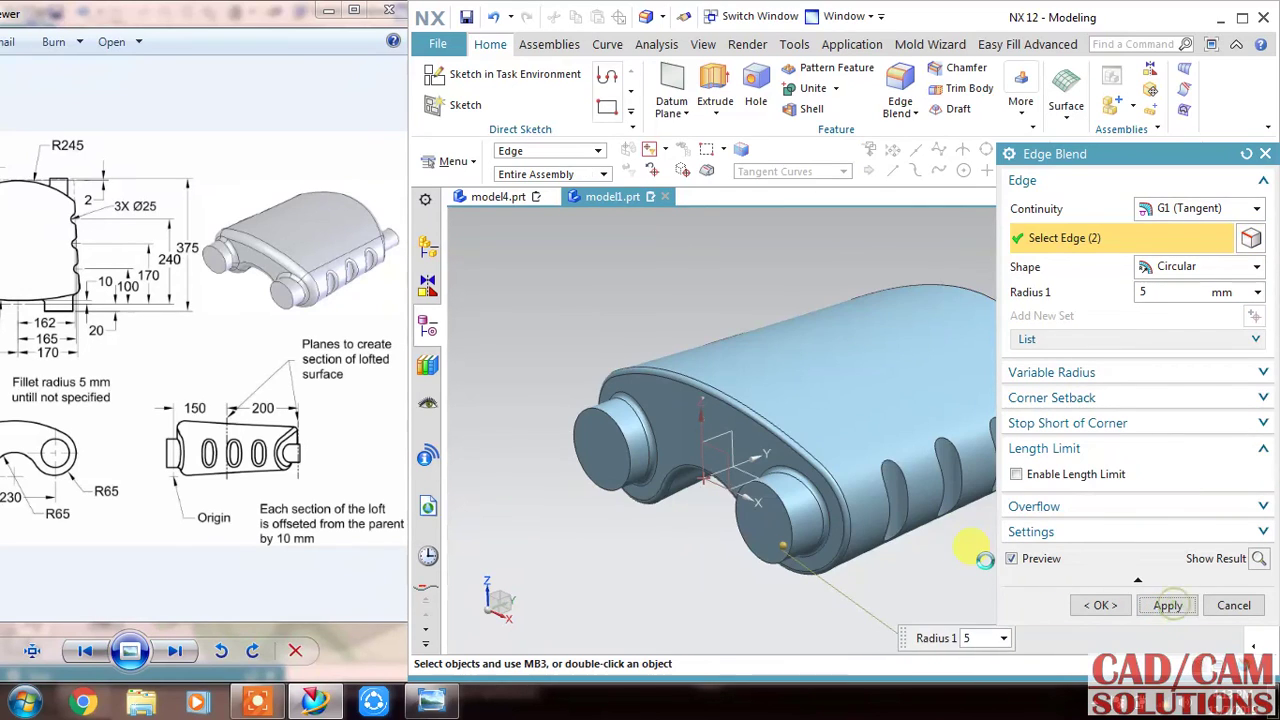
Blend the edges of the three slots at 5 mm
left_click(907, 490)
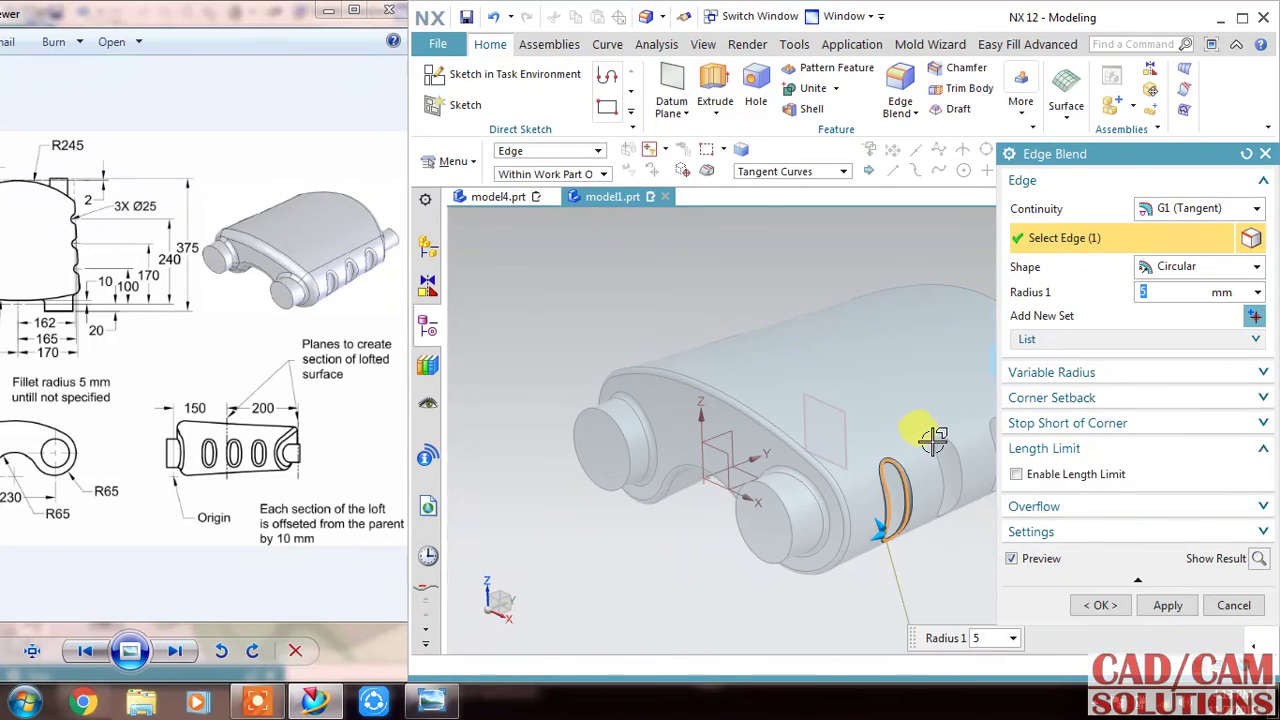
left_click(935, 442)
middle_click_drag(873, 428, 657, 423)
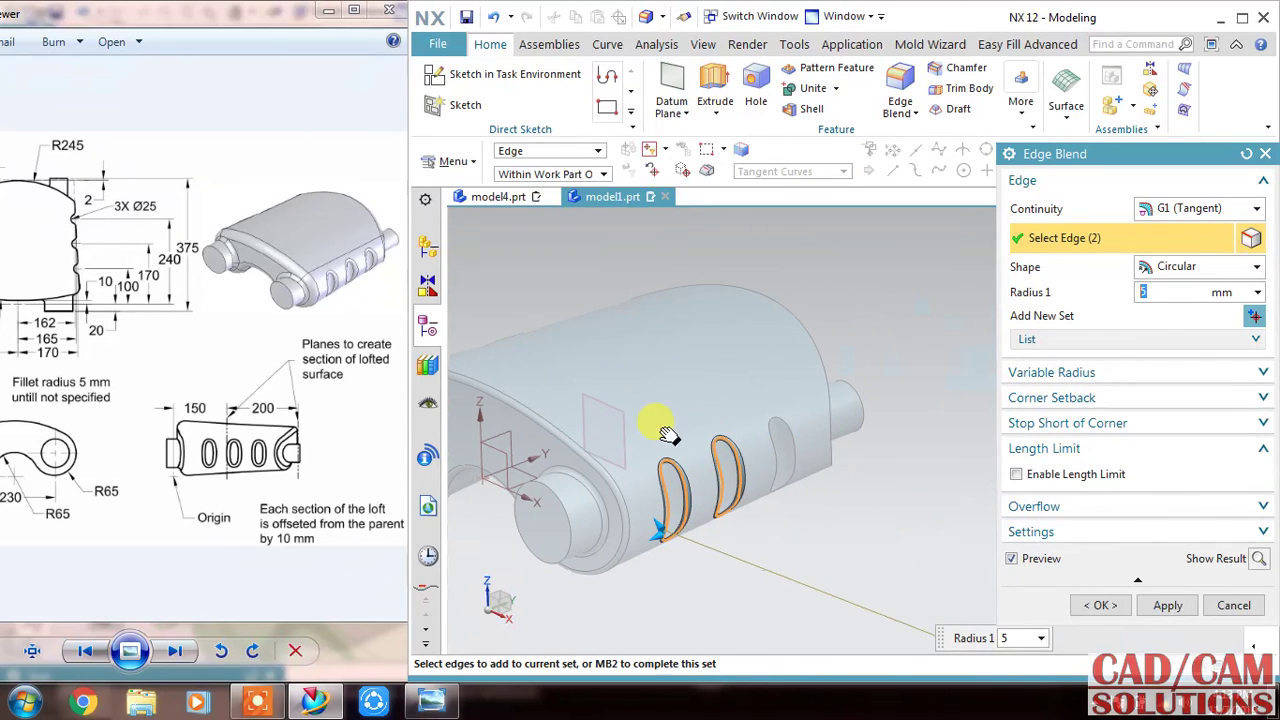
left_click(772, 426)
left_click(1160, 606)
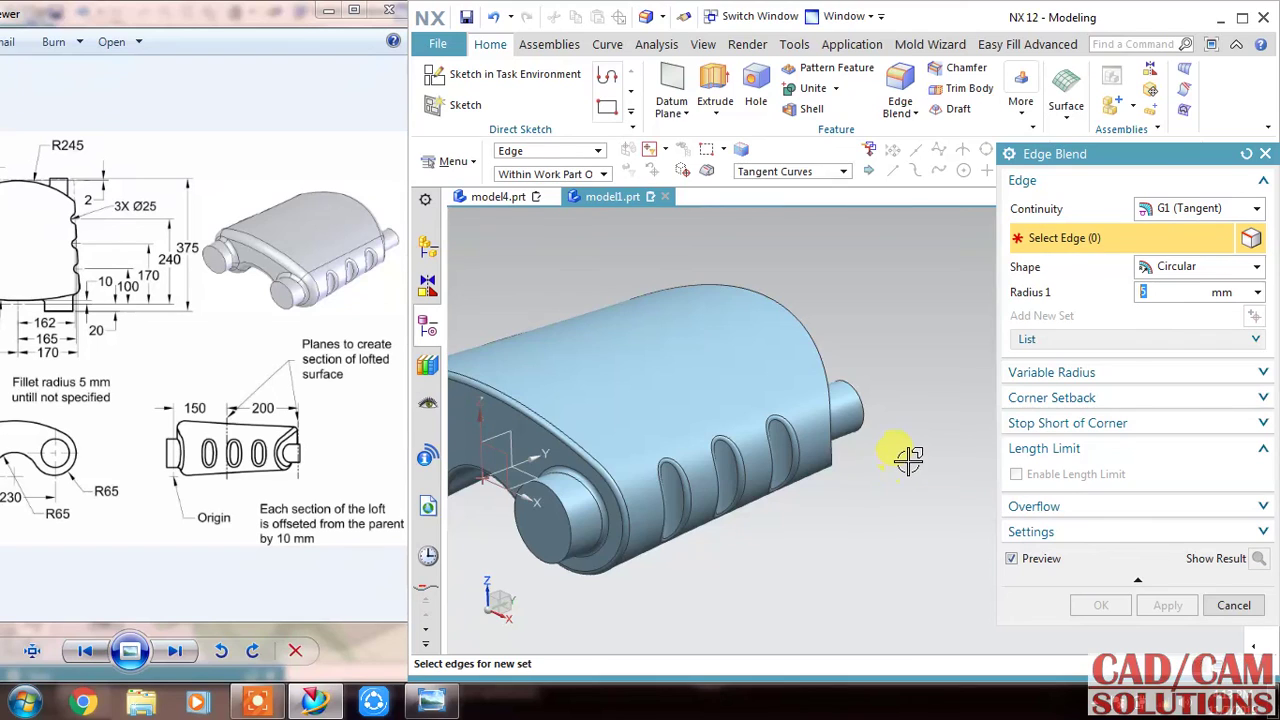
Blend the back end profile edges and the left-end hole edge at 5 mm
mouse_move(906, 457)
middle_mouse_down()
mouse_move(788, 410)
mouse_move(780, 445)
middle_mouse_up()
left_click(764, 460)
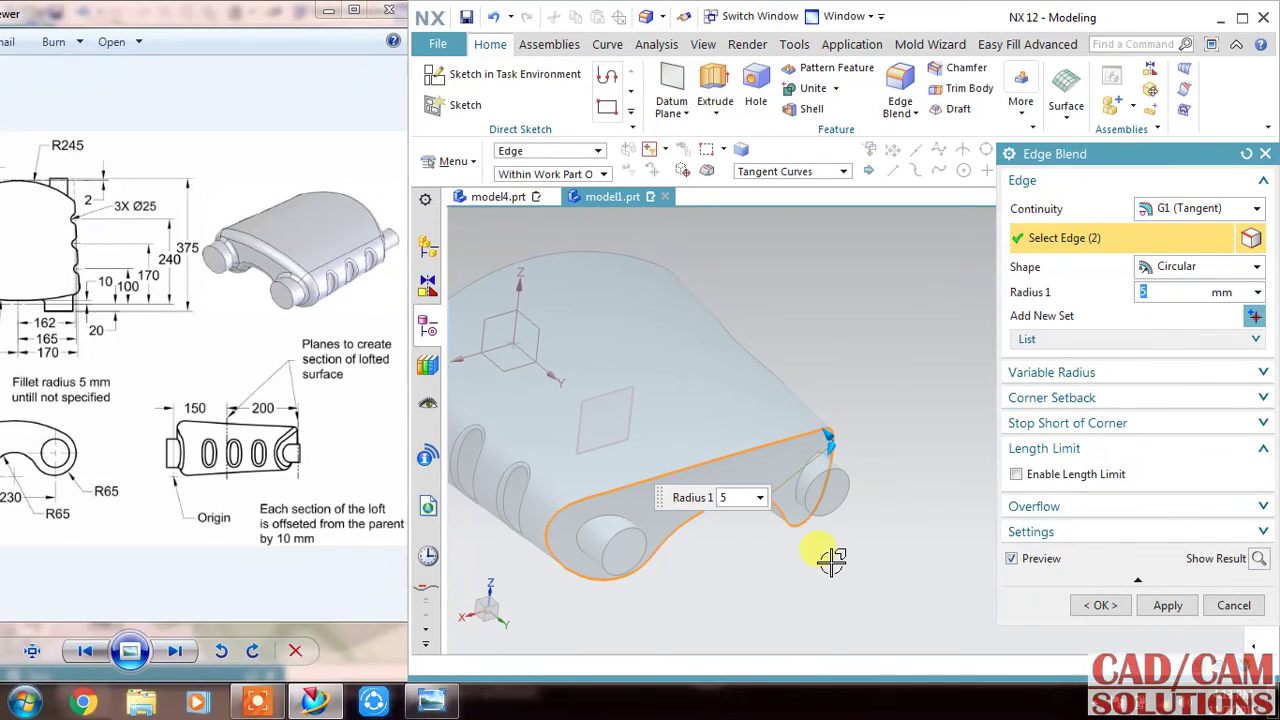
left_click(809, 449)
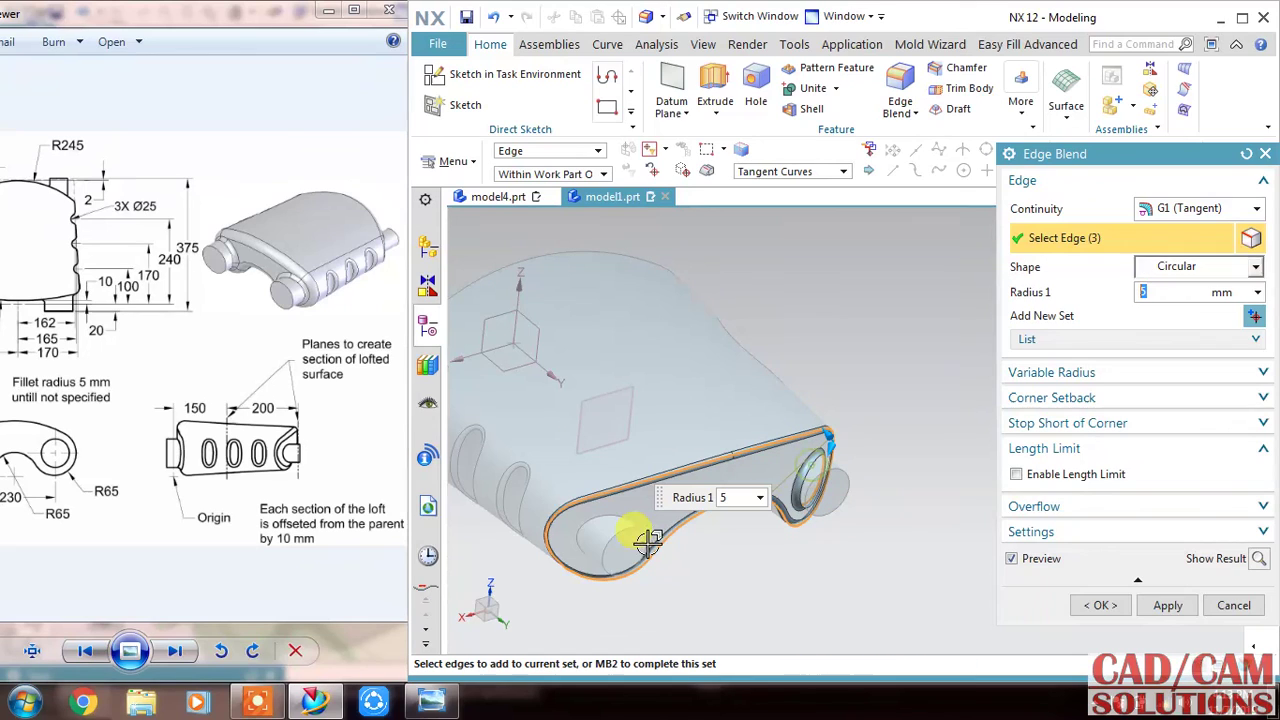
left_click(617, 535)
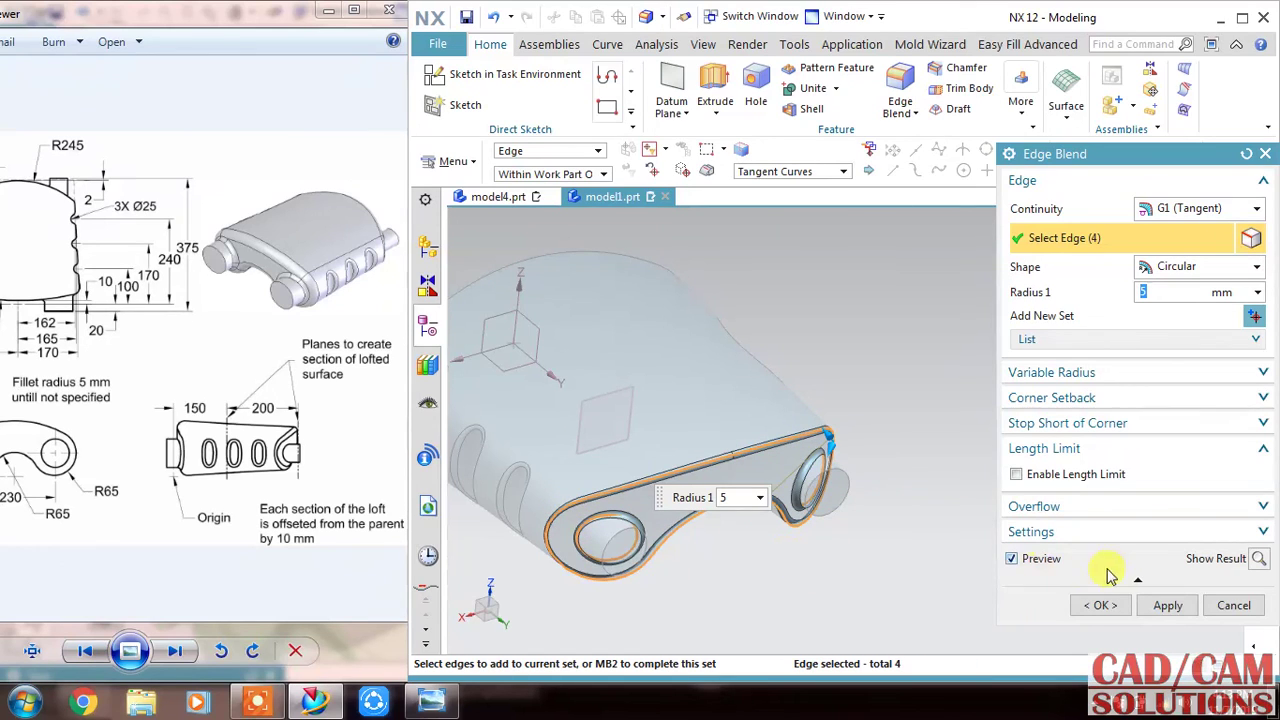
left_click(1166, 605)
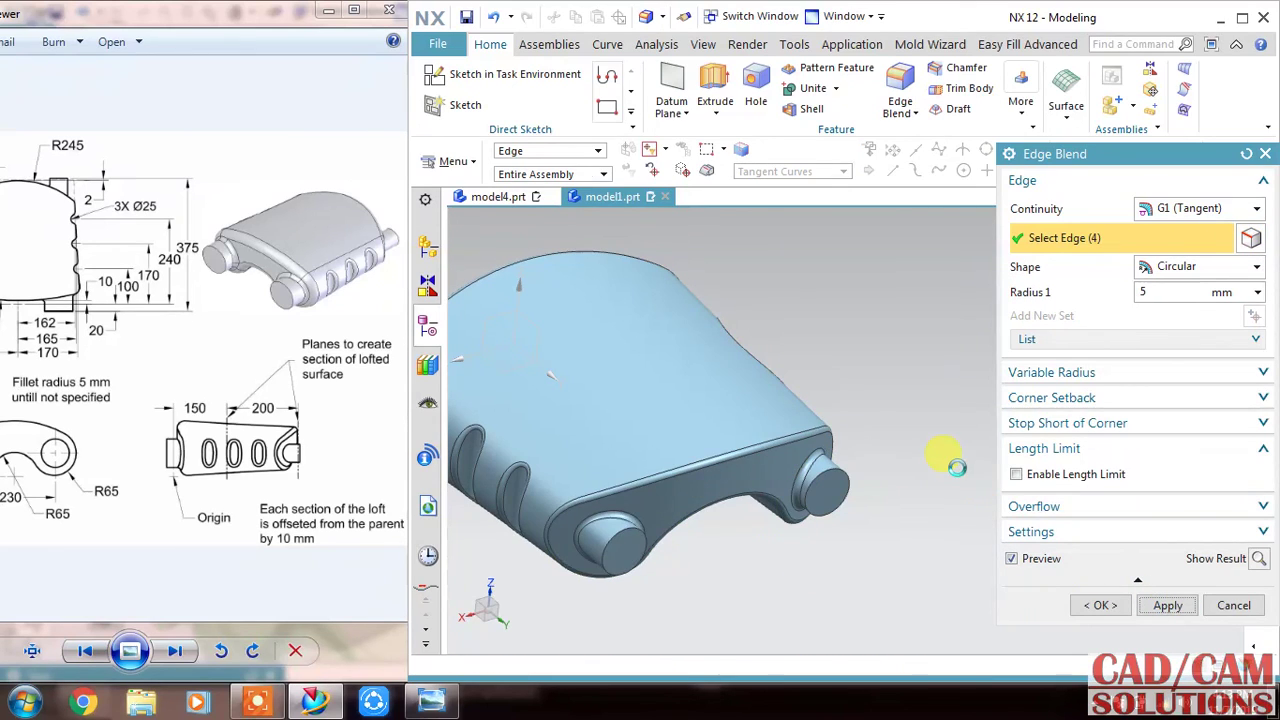
Blend the oval recess edge at 5 mm and finish the edge blends
middle_click_drag(940, 441, 829, 410)
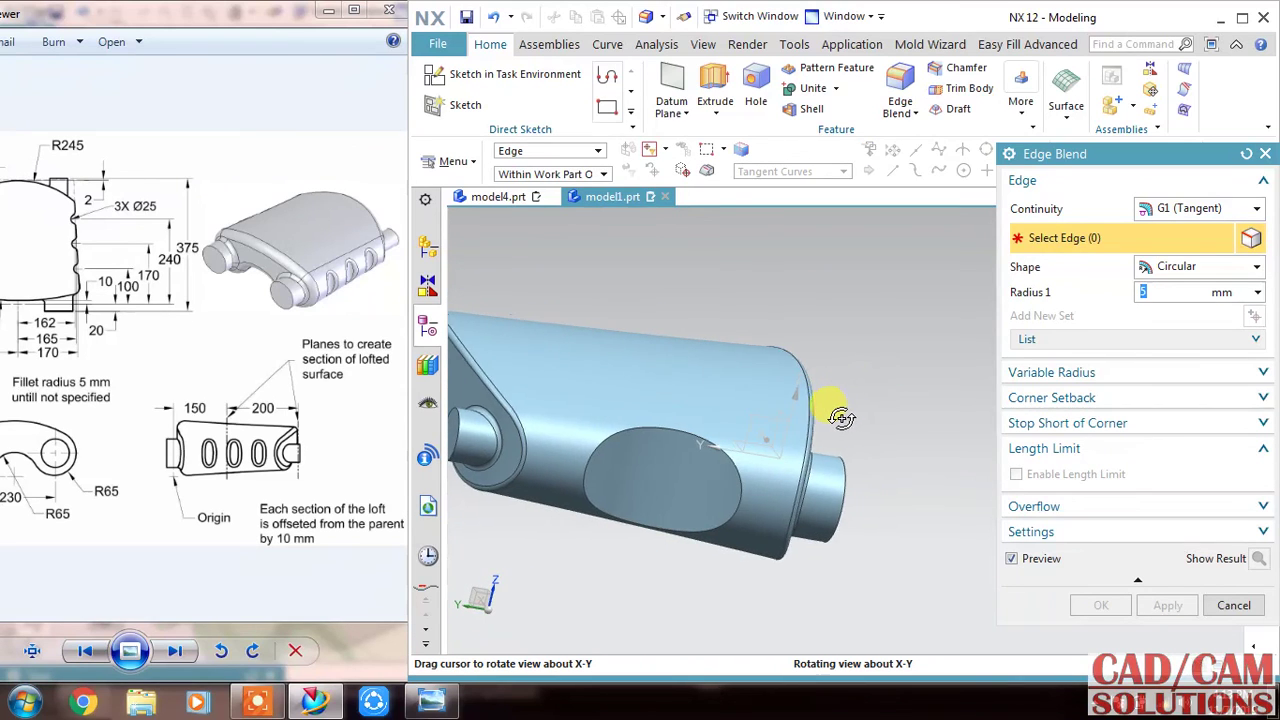
left_click(600, 443)
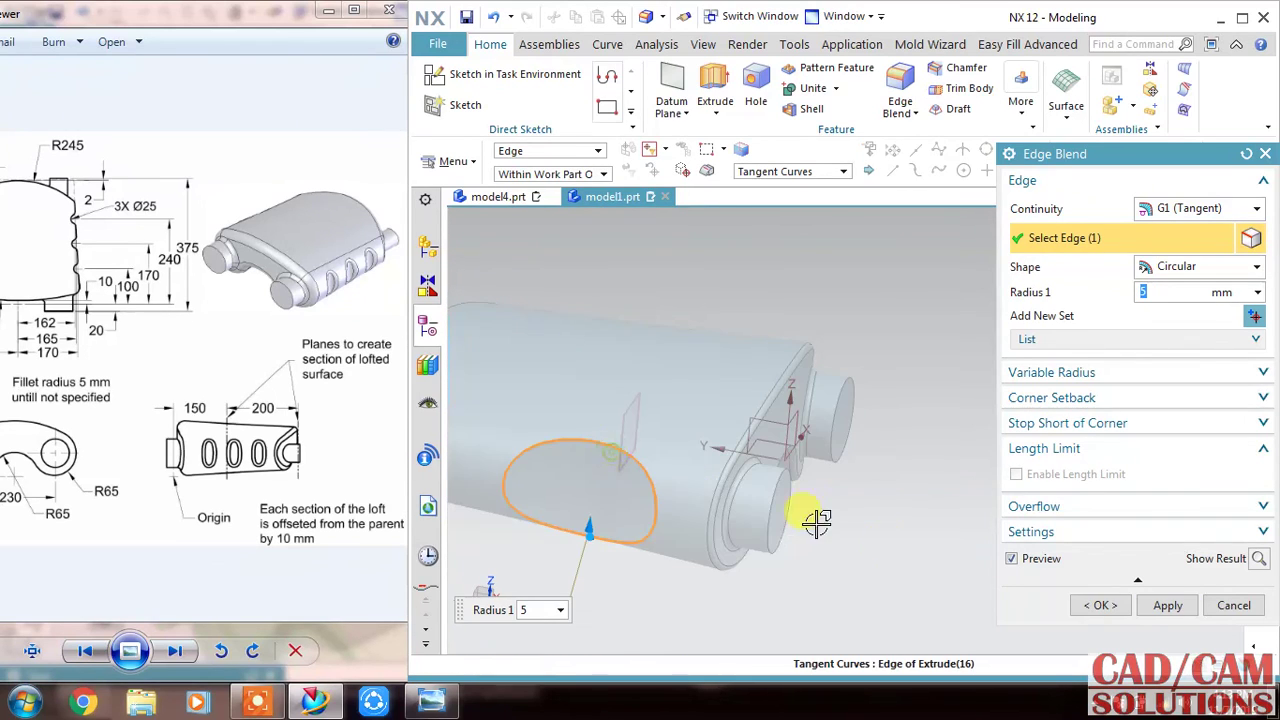
left_click(1100, 605)
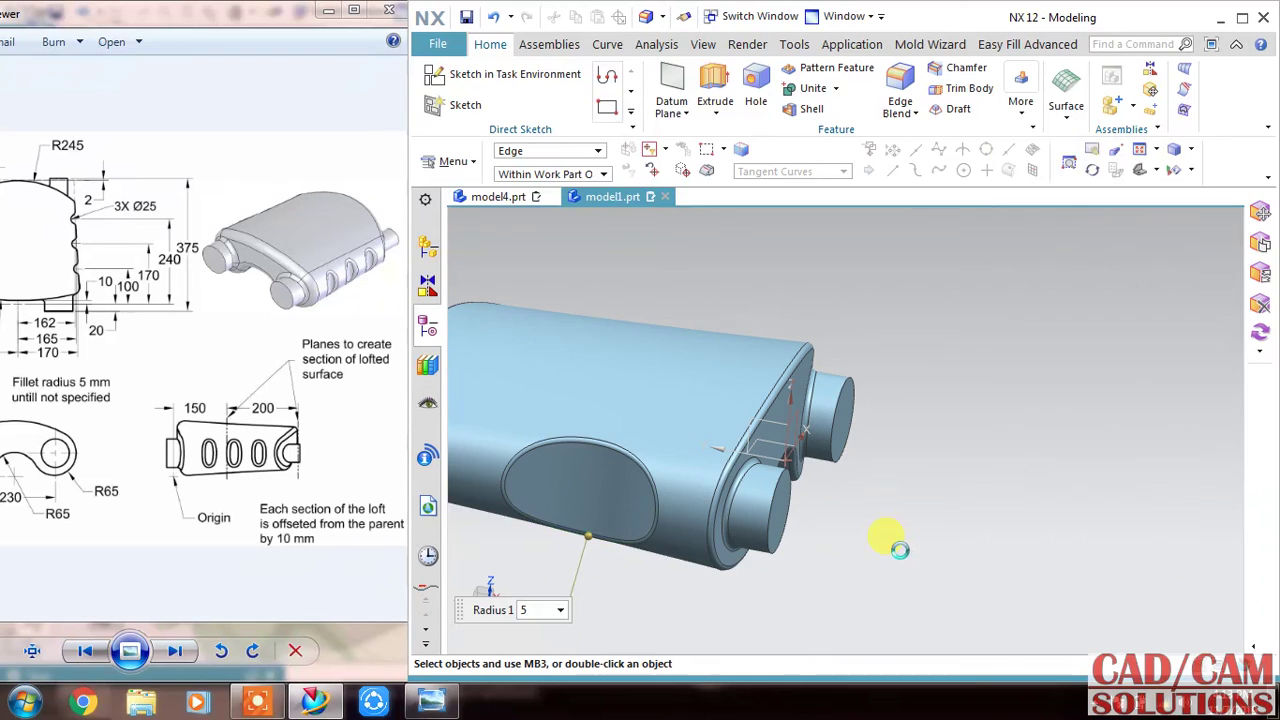
mouse_move(800, 508)
middle_mouse_down()
mouse_move(873, 450)
mouse_move(1043, 449)
middle_mouse_up()
mouse_move(820, 323)
middle_mouse_down()
mouse_move(876, 381)
mouse_move(771, 440)
middle_mouse_up()
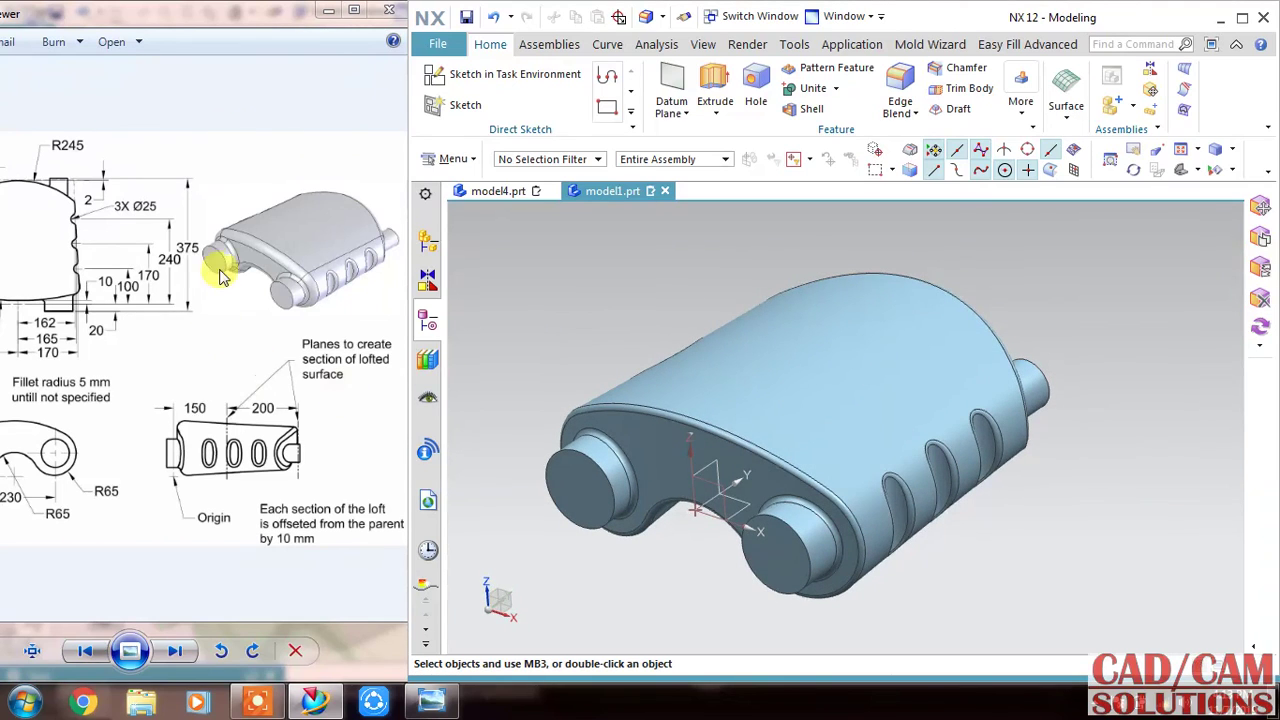
Shift the drawing viewer right, then maximize NX over it and rotate the filleted part
left_click_drag(230, 20, 330, 20)
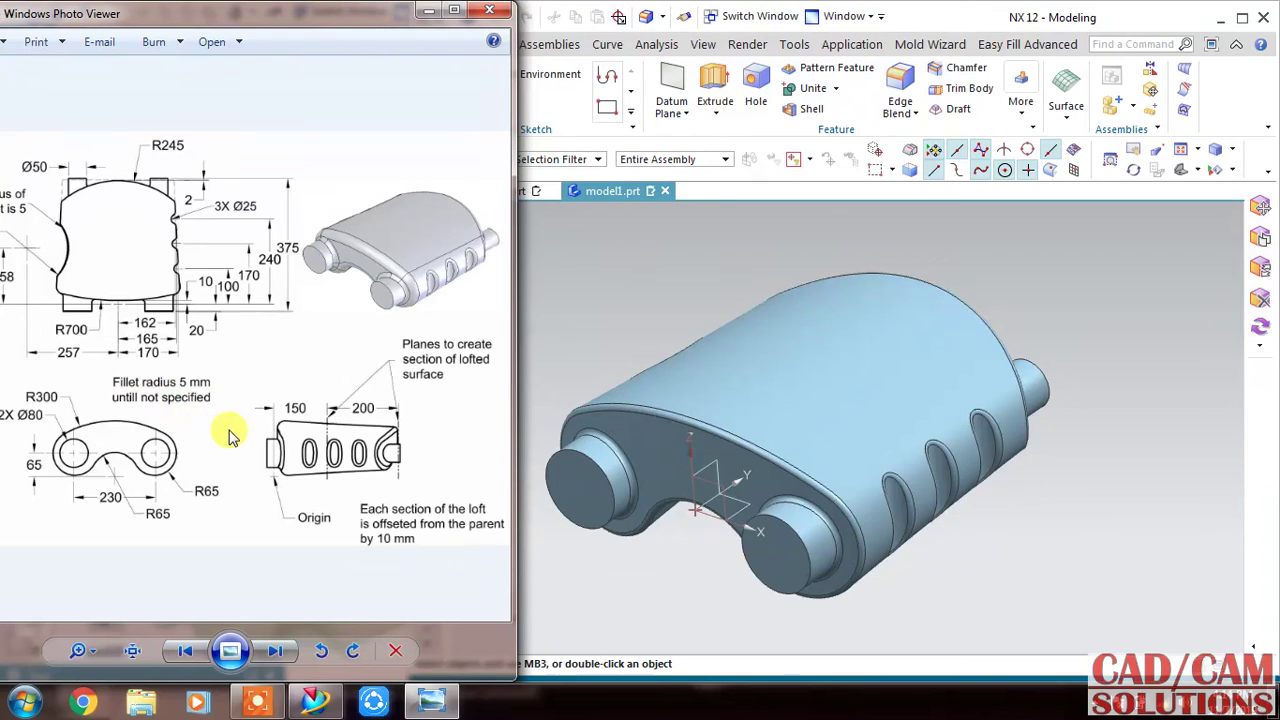
left_click(634, 291)
double_click(1207, 18)
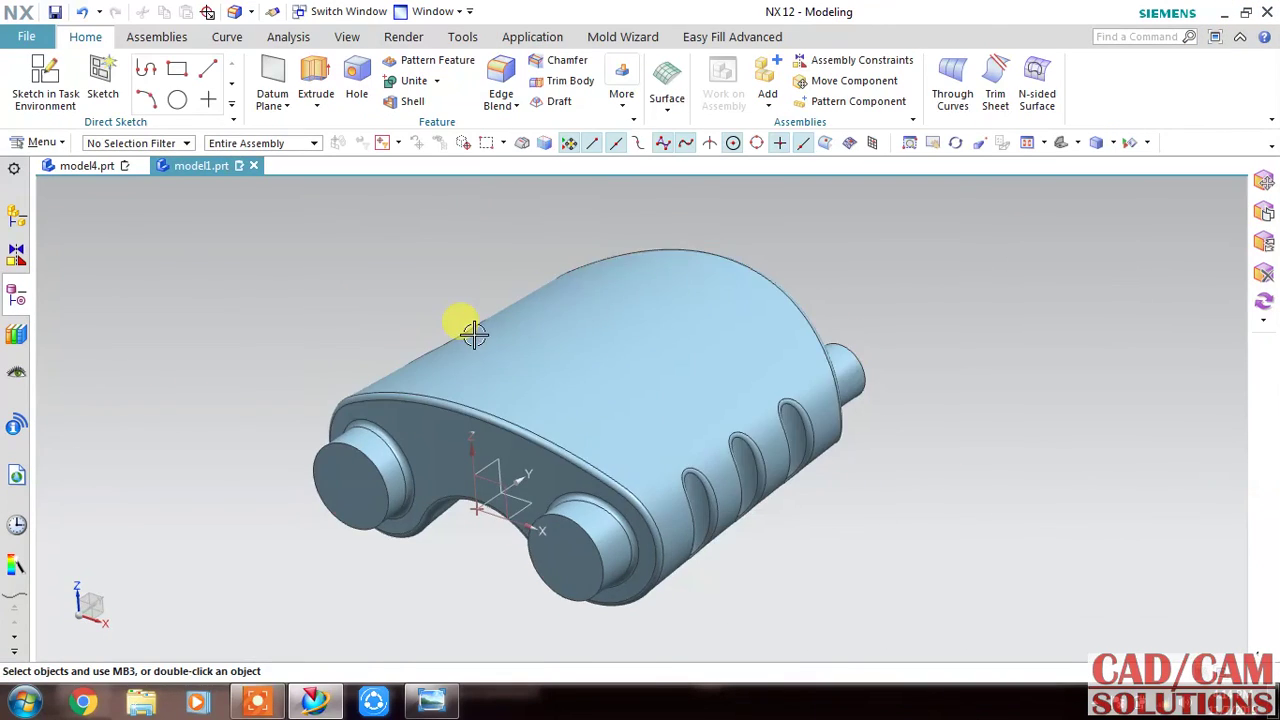
mouse_move(471, 329)
middle_mouse_down()
mouse_move(463, 280)
mouse_move(469, 322)
mouse_move(463, 300)
mouse_move(485, 255)
middle_mouse_up()
Render the filleted part in True Shading with shadows and floor reflection, then zoom the view
left_click(347, 37)
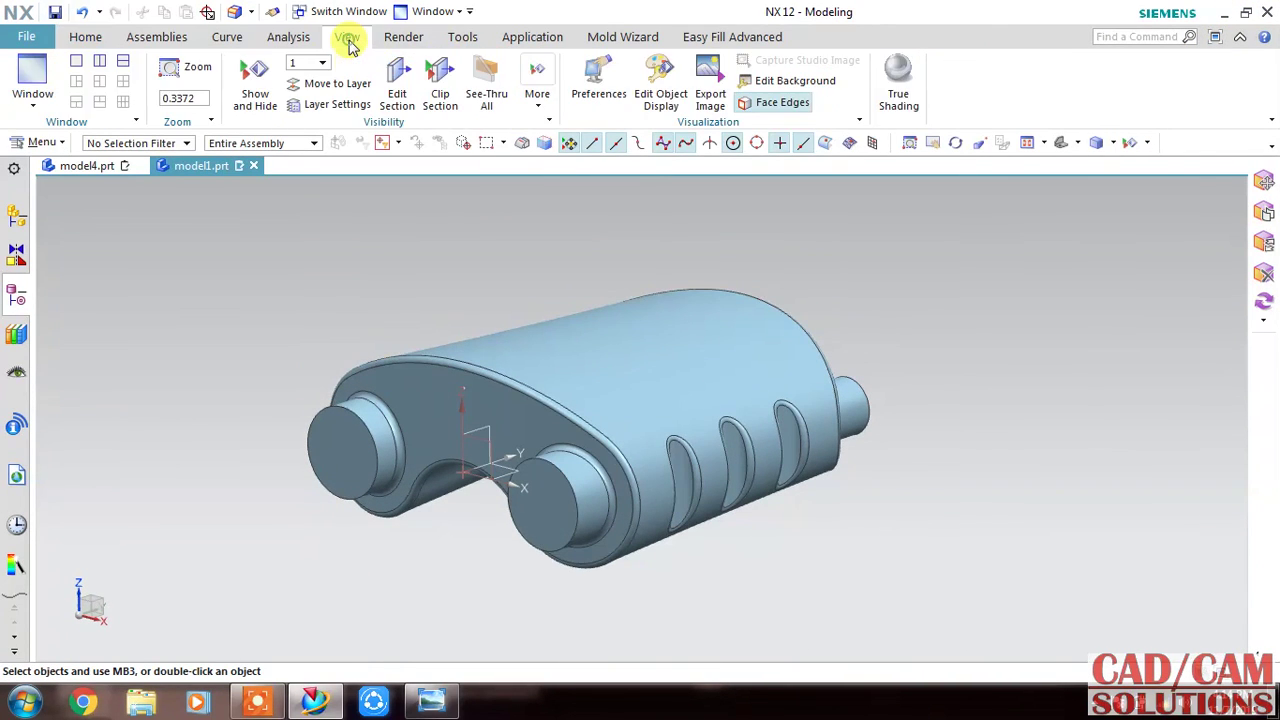
left_click(897, 70)
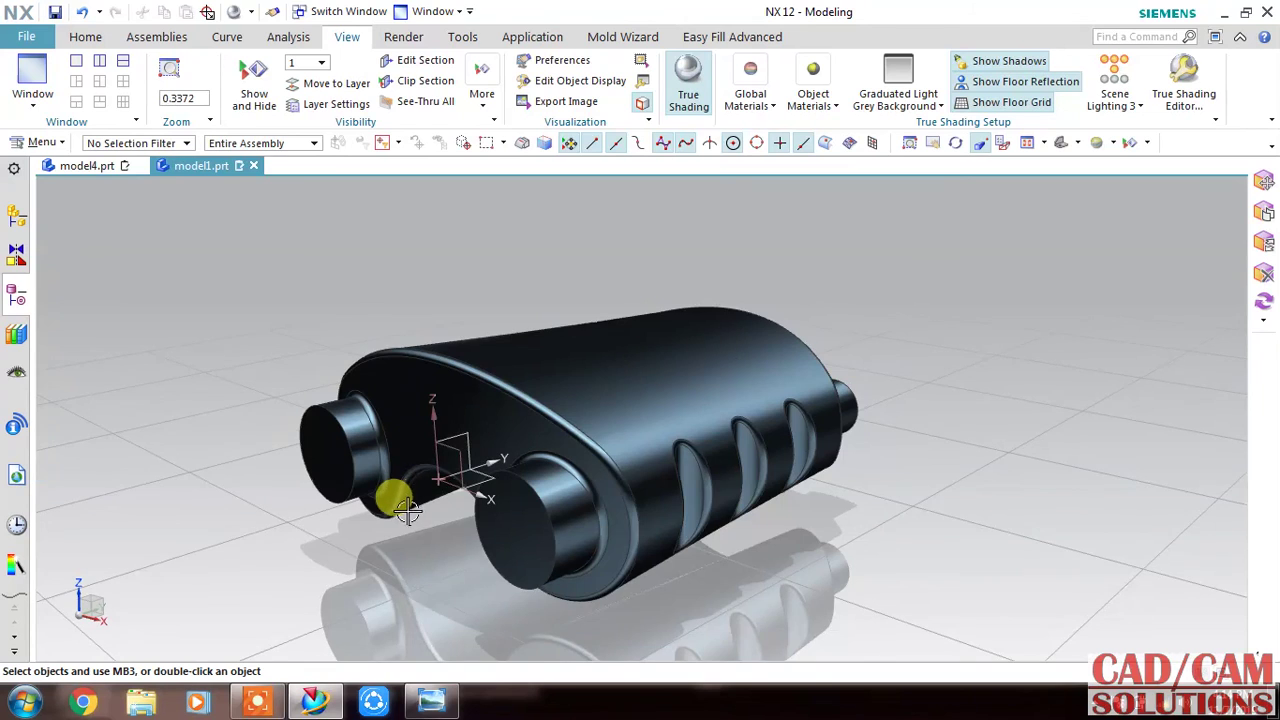
scroll(398, 515, "down", 1)
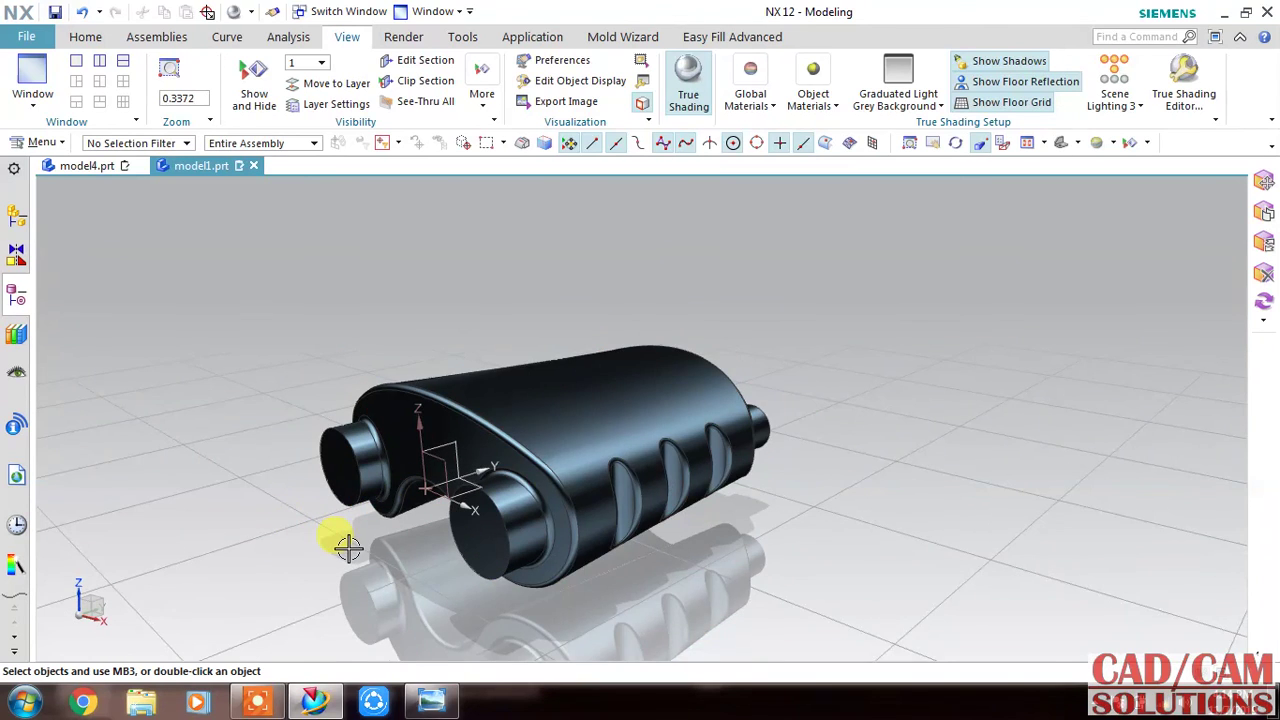
scroll(370, 540, "up", 1)
scroll(392, 541, "up", 1)
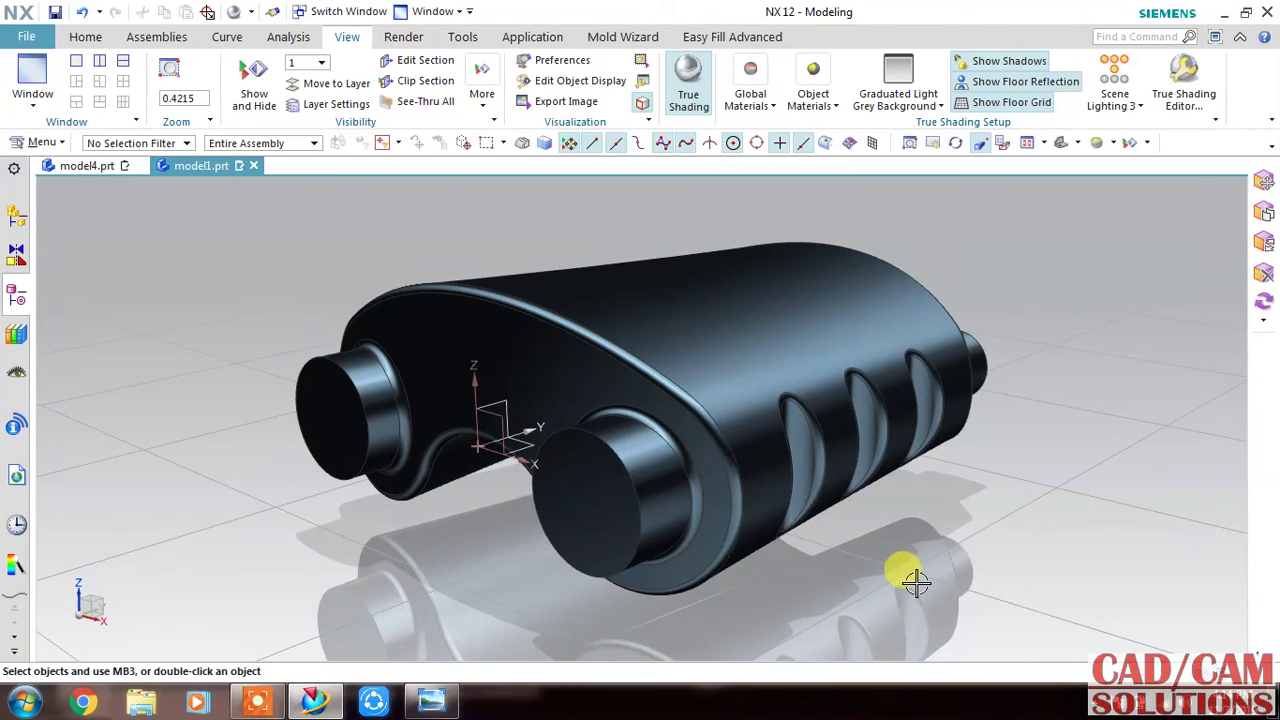